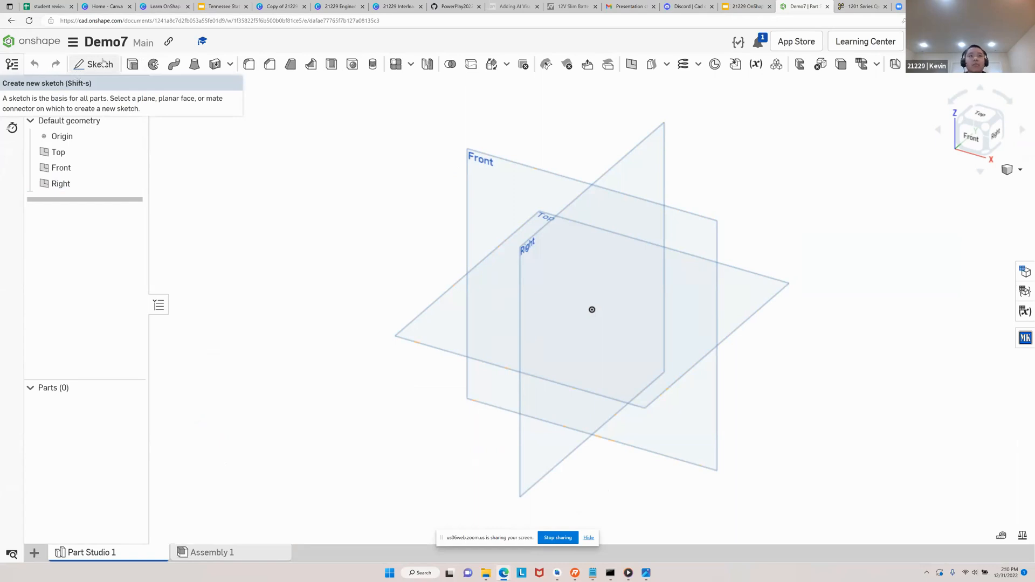
Start a new sketch on the Top plane and view it straight from the top
left_click(104, 63)
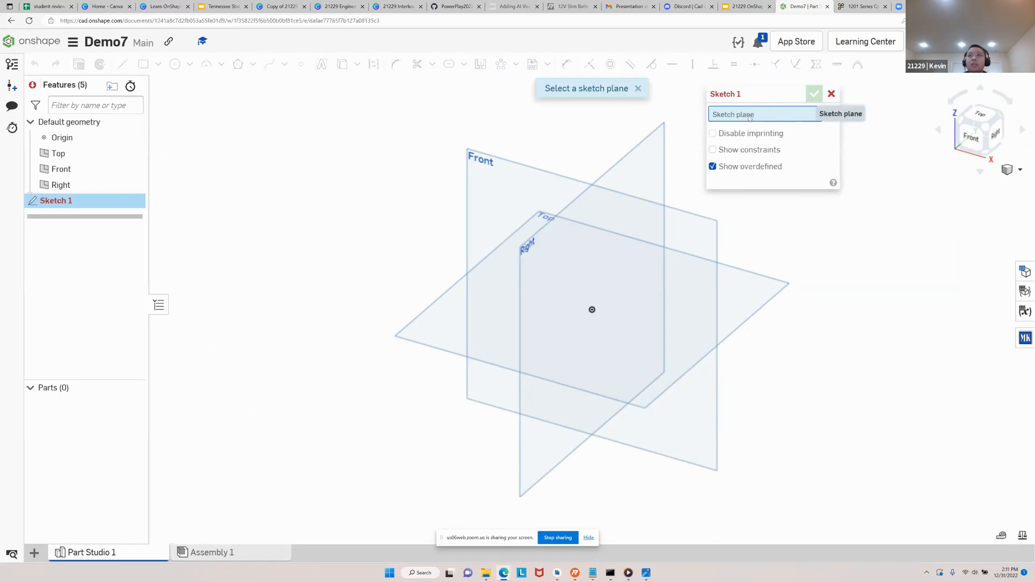
left_click(742, 290)
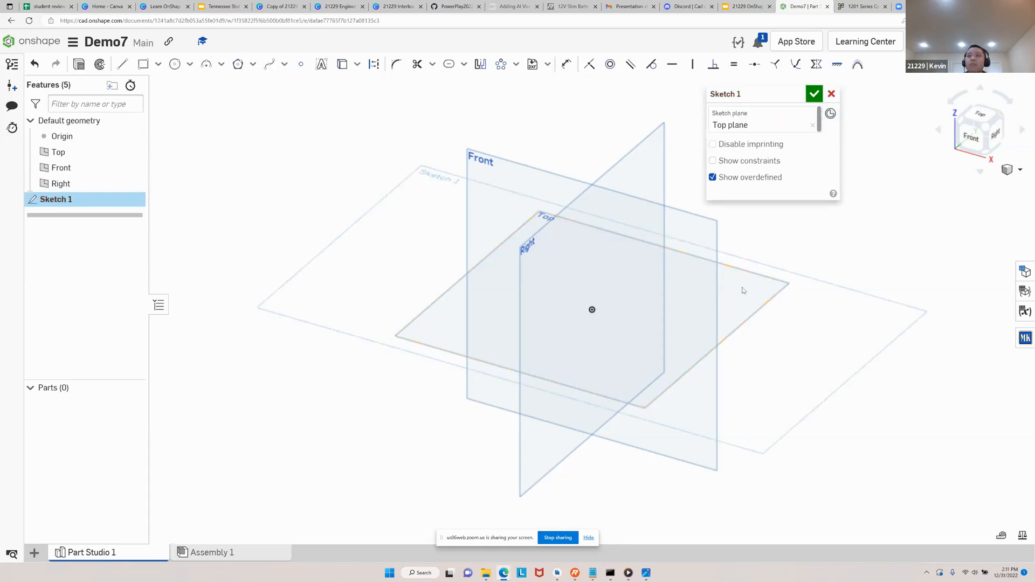
left_click(987, 119)
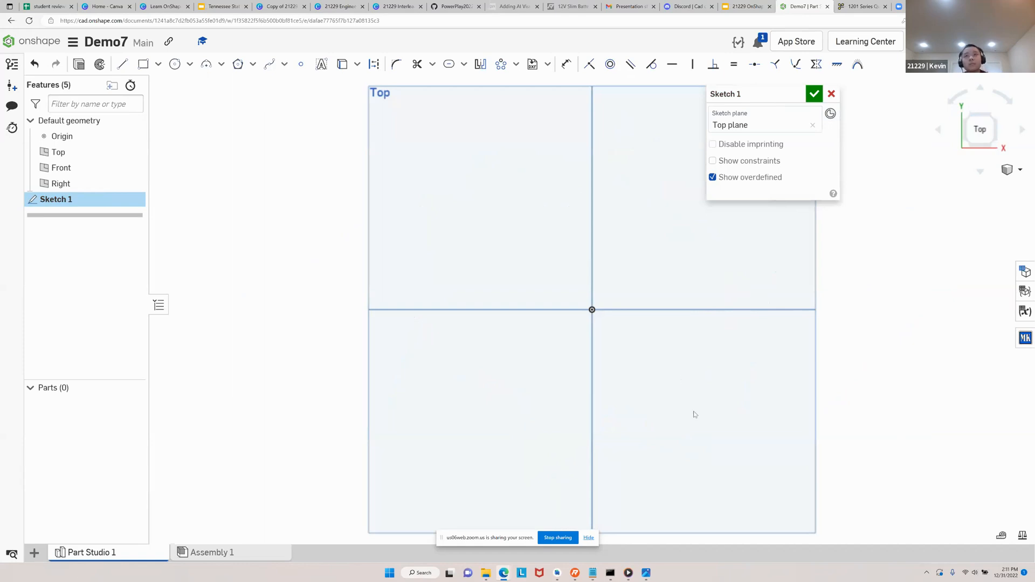
Consult the battery box project slide in the Google Slides presentation for the rectangle instructions, and return to the Onshape sketch
left_click(729, 4)
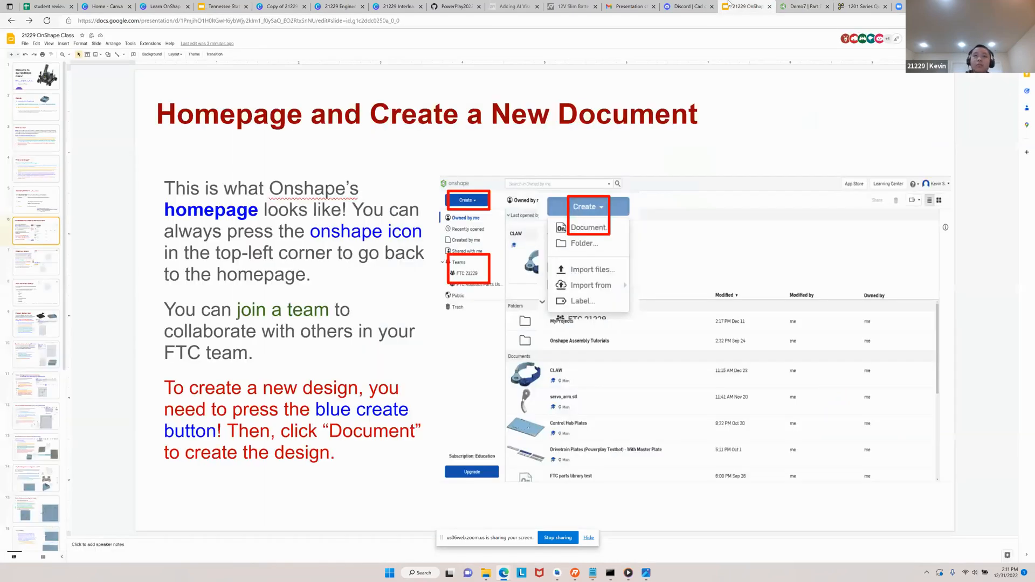
key("Down")
key("Down")
key("Down")
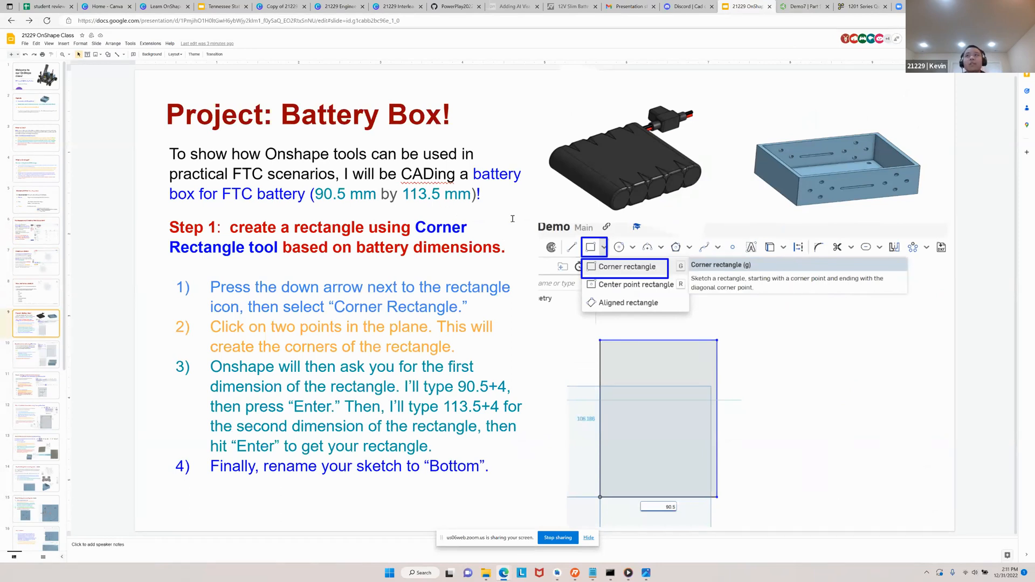
left_click(802, 6)
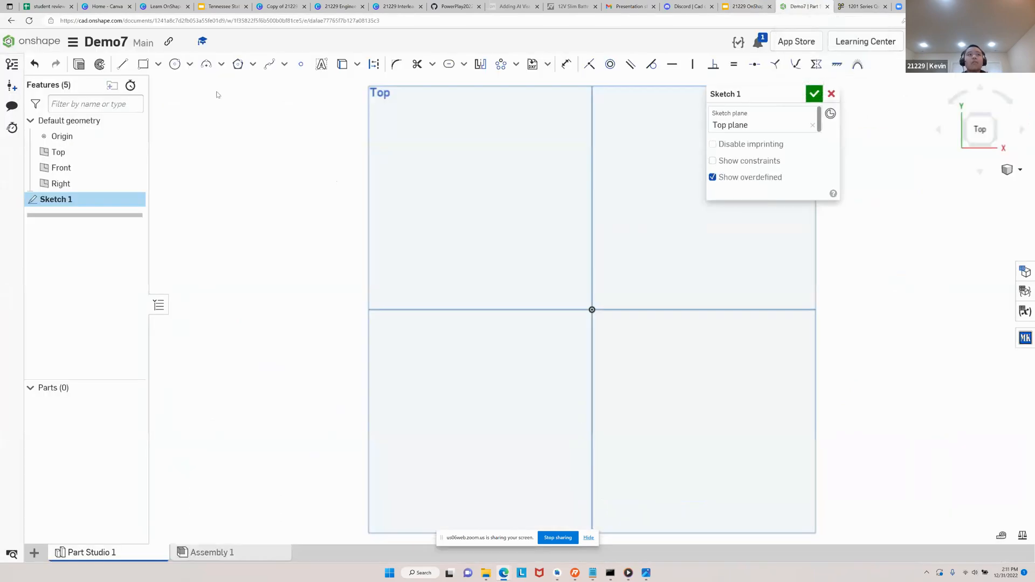
left_click(143, 65)
mouse_move(363, 230)
middle_mouse_down()
mouse_move(79, 313)
mouse_move(180, 266)
mouse_move(207, 265)
middle_mouse_up()
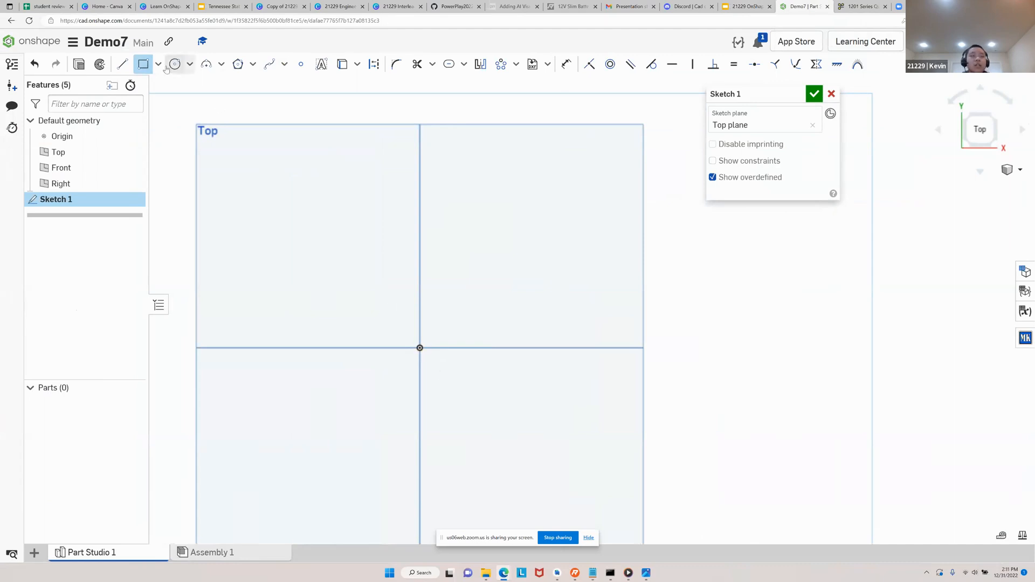
left_click(158, 65)
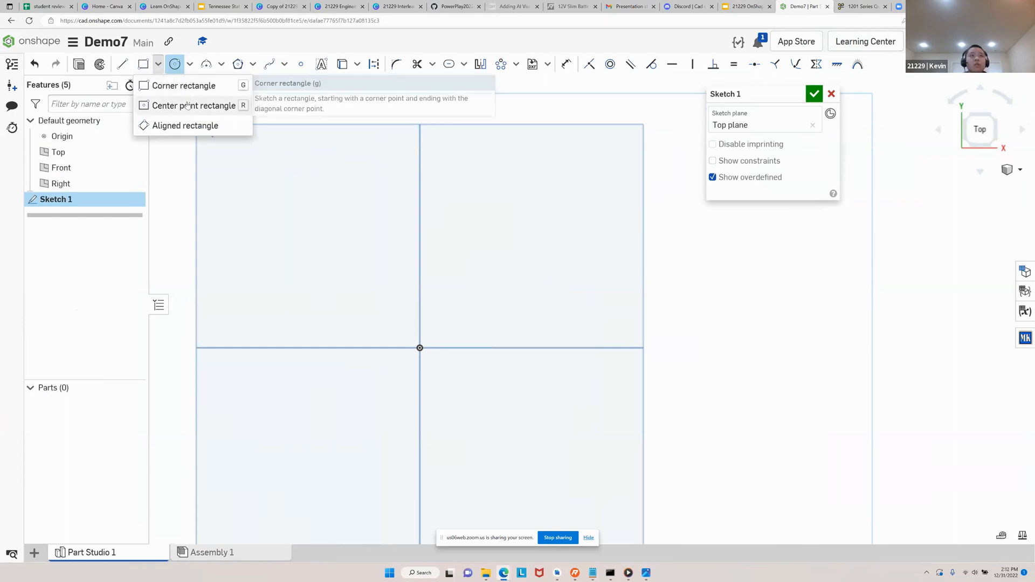
left_click(181, 86)
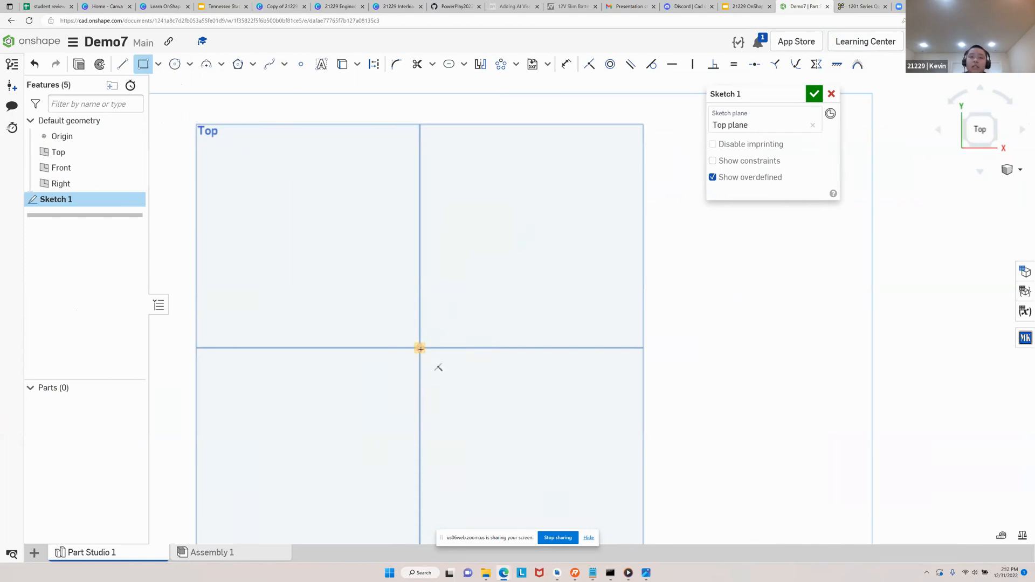
left_click(421, 348)
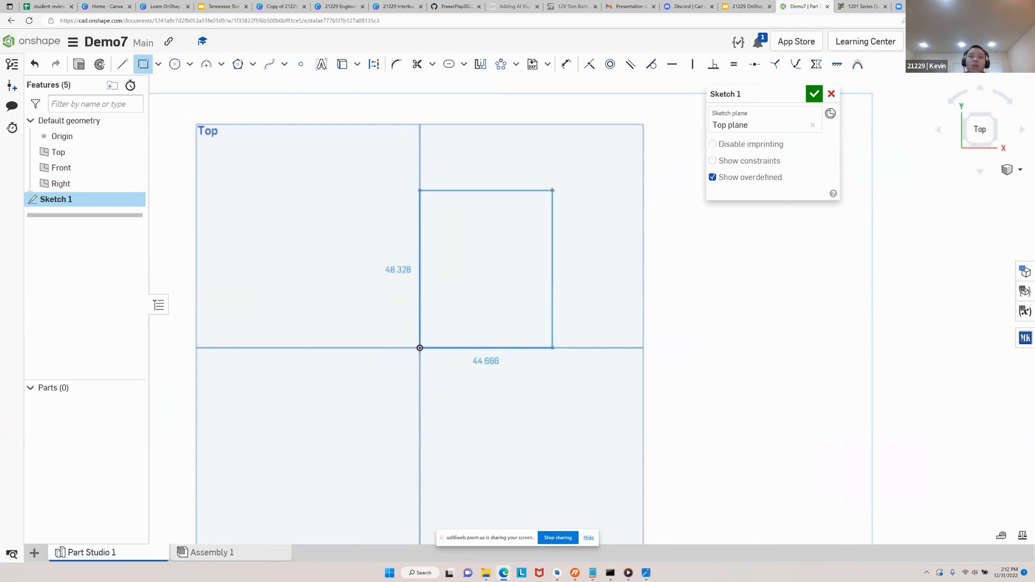
middle_click_drag(651, 119, 622, 205)
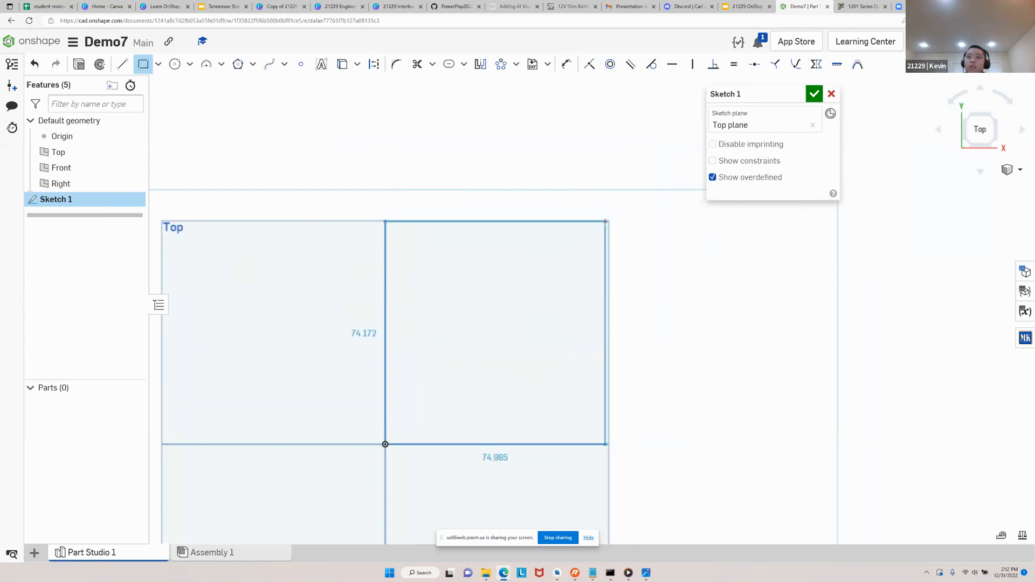
key("Escape")
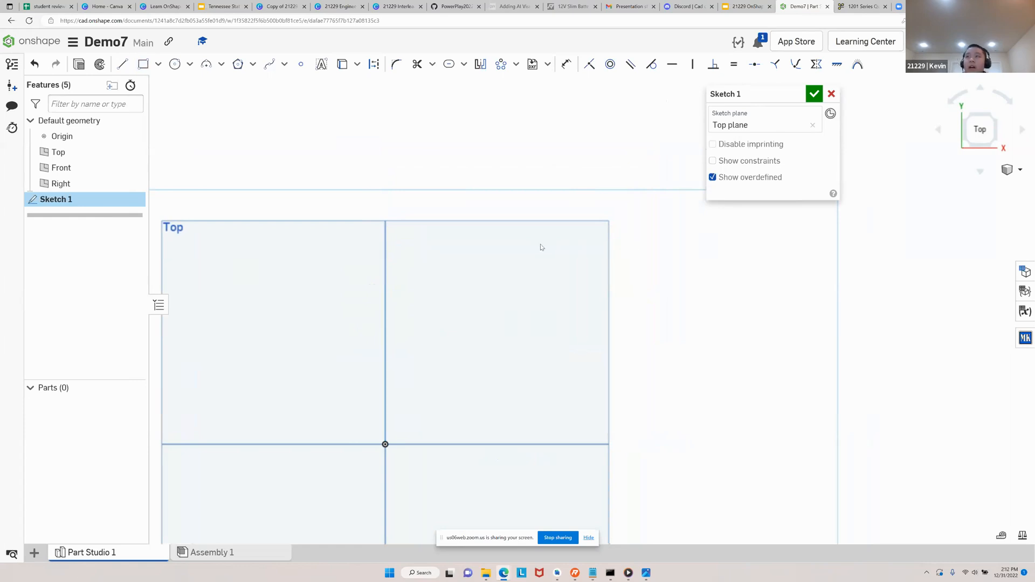
scroll(559, 232, "down", 3)
mouse_move(606, 342)
right_mouse_down()
mouse_move(607, 294)
mouse_move(606, 316)
mouse_move(584, 291)
mouse_move(656, 301)
right_mouse_up()
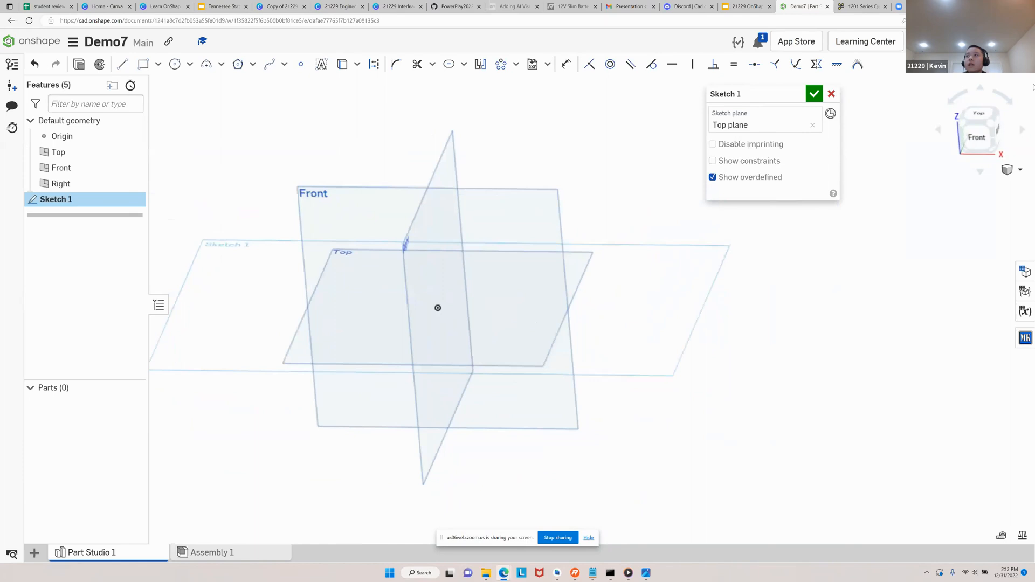
left_click(986, 115)
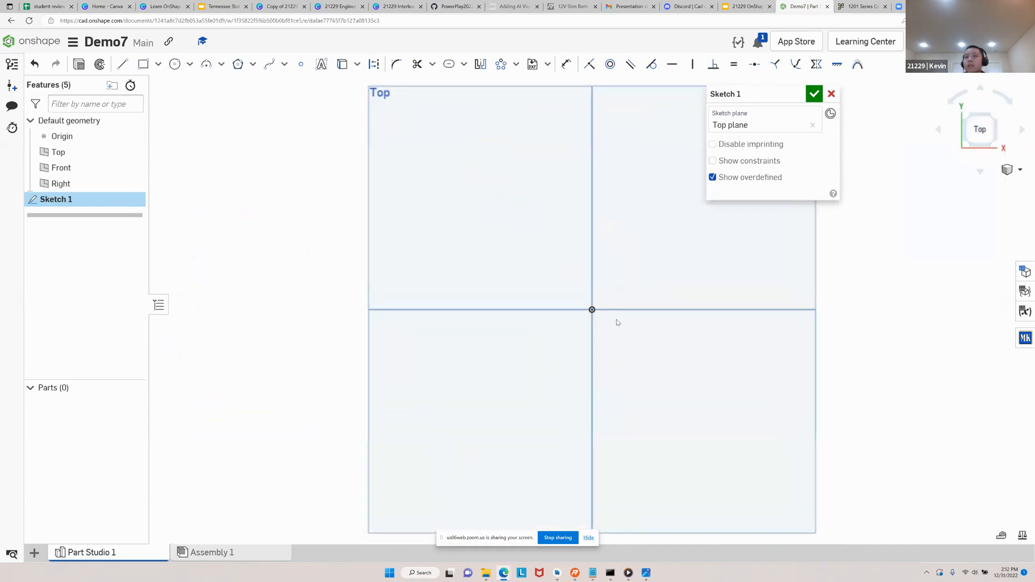
mouse_move(874, 276)
right_mouse_down()
mouse_move(855, 205)
mouse_move(871, 231)
mouse_move(884, 227)
mouse_move(922, 175)
mouse_move(954, 225)
right_mouse_up()
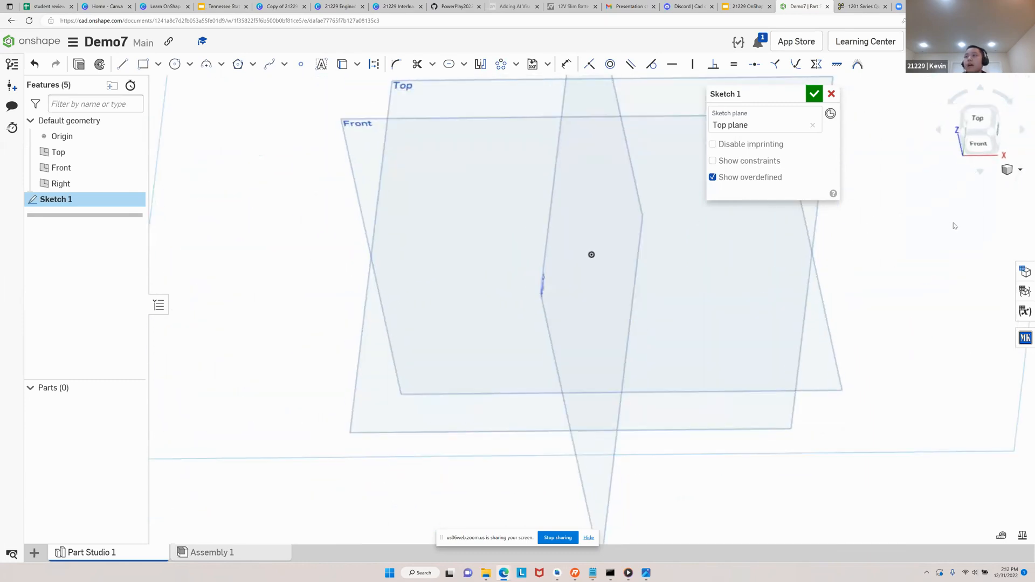
left_click(984, 120)
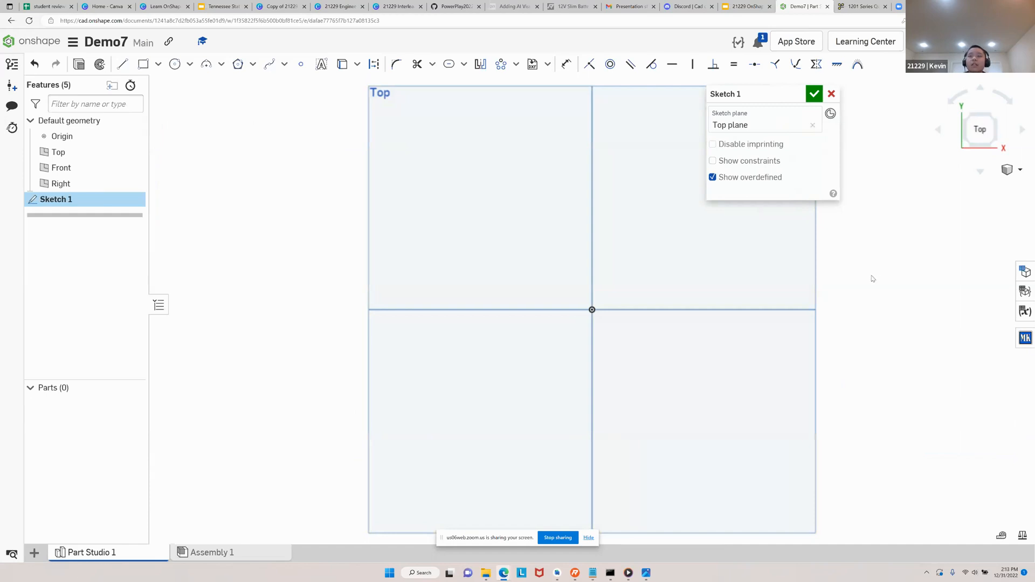
Review the Google Slides instructions for the battery box rectangle and the offset walls, and return to the Onshape sketch
left_click(734, 6)
key("Down")
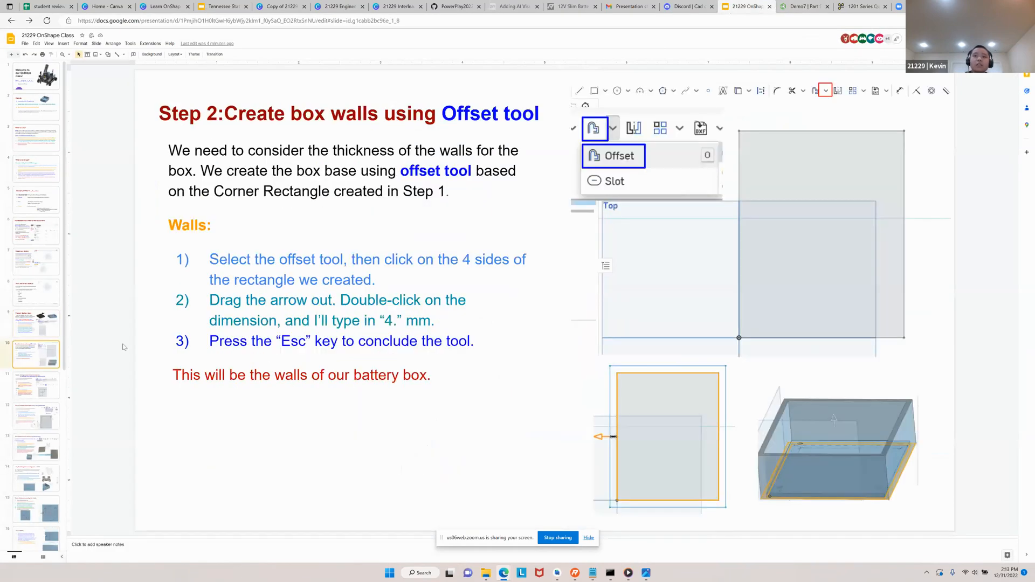
key("Down")
key("Up")
key("Up")
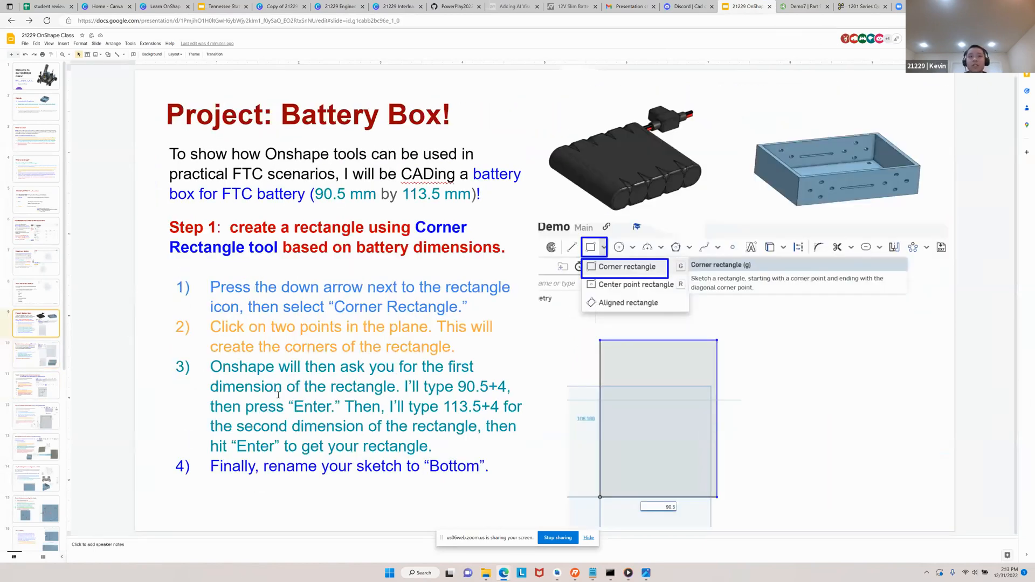
key("Down")
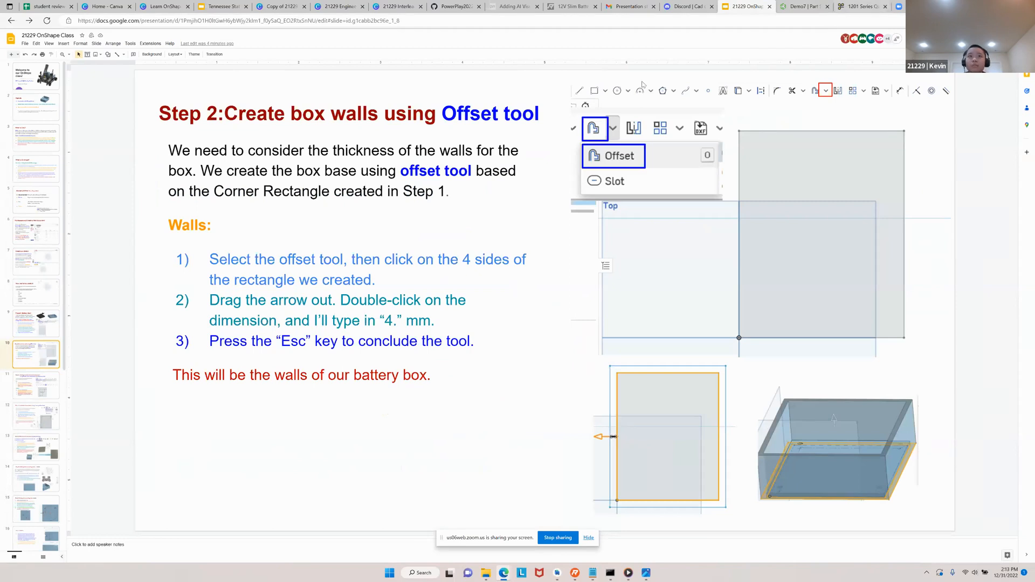
left_click(809, 6)
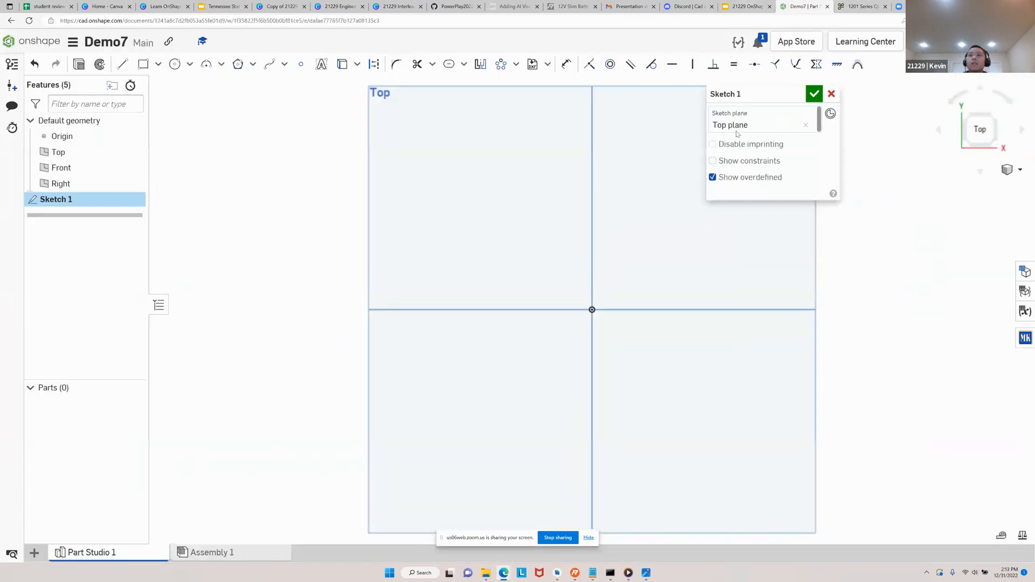
Sketch a corner rectangle from the origin into the upper-right quadrant, about 84 mm wide and 92 mm high
middle_click_drag(598, 271, 435, 324)
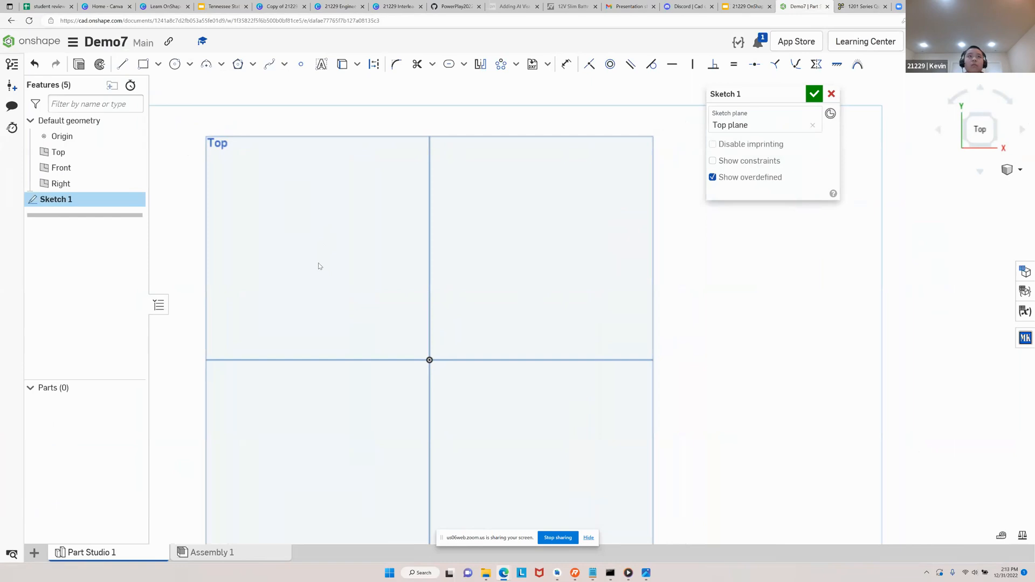
left_click(158, 67)
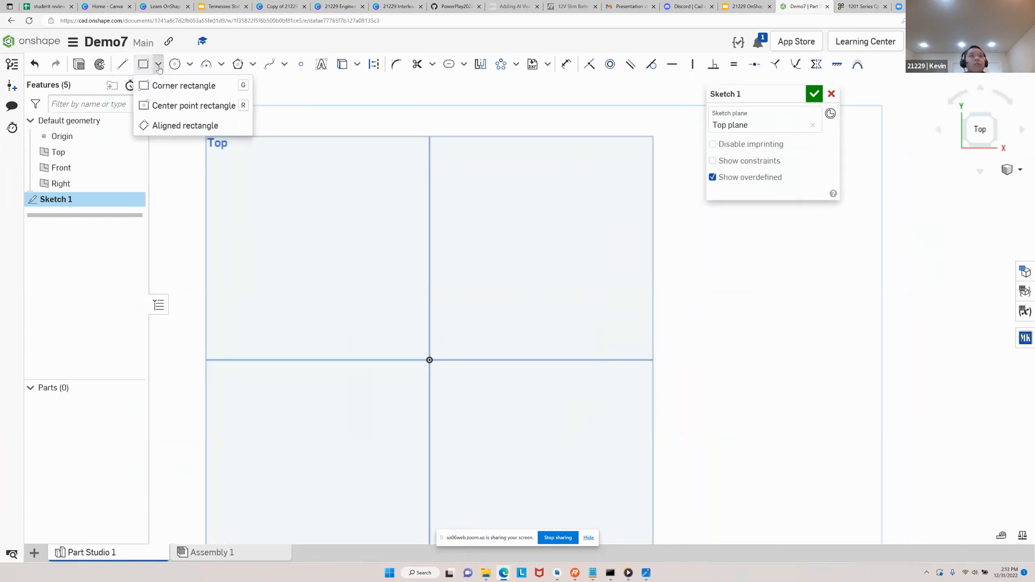
left_click(193, 88)
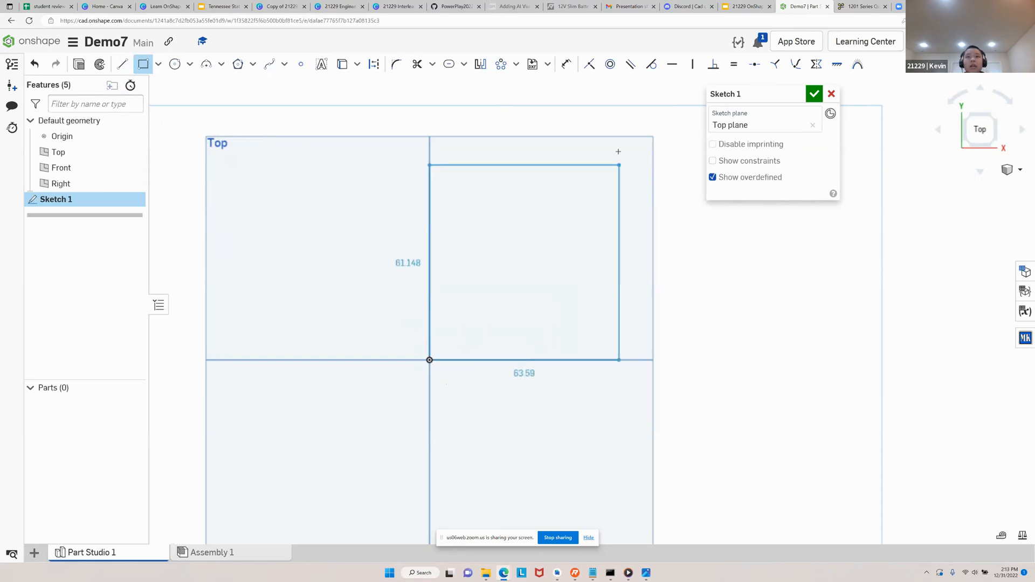
middle_click_drag(654, 123, 627, 152)
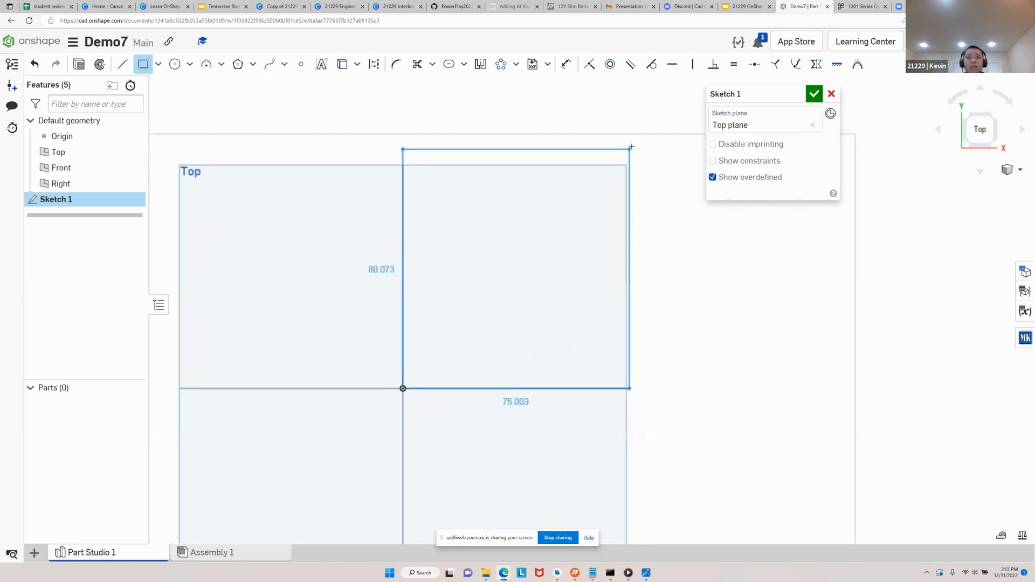
left_click(654, 115)
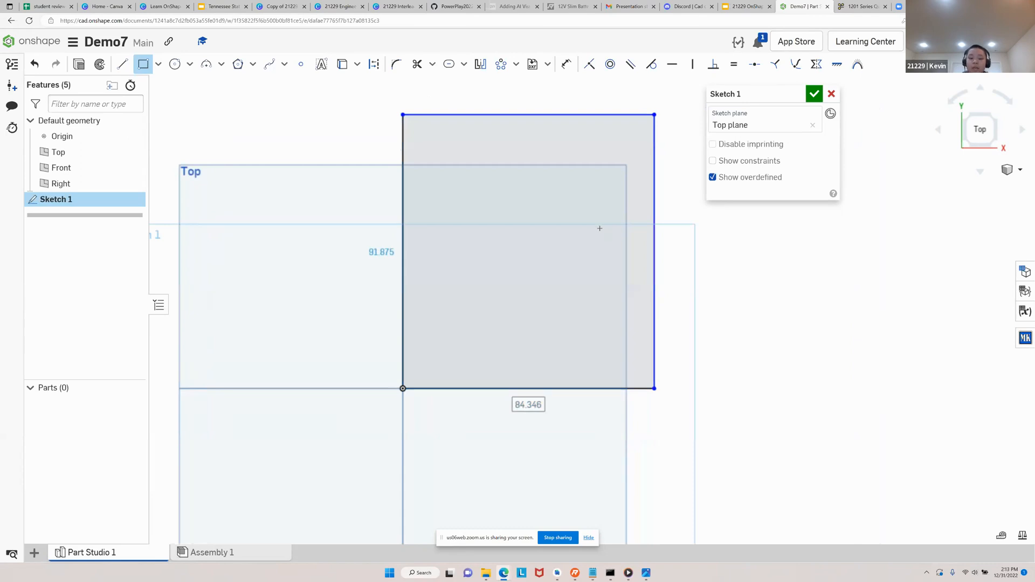
Dimension the new rectangle with a width of 90.5 mm and a height of 113.5 mm
type("90.5")
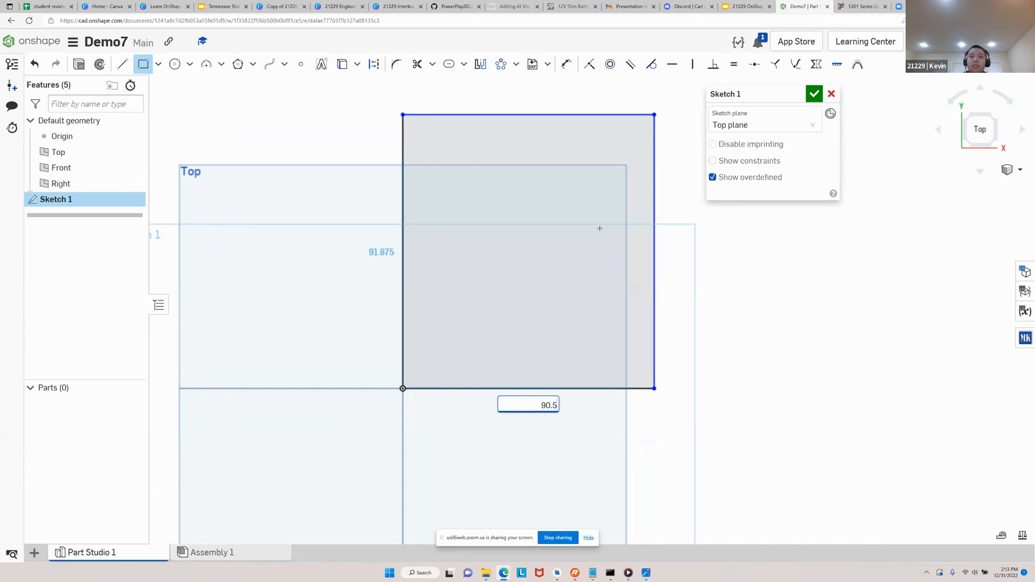
key("Return")
type("113.5")
key("Return")
middle_click_drag(583, 265, 501, 349)
key("Escape")
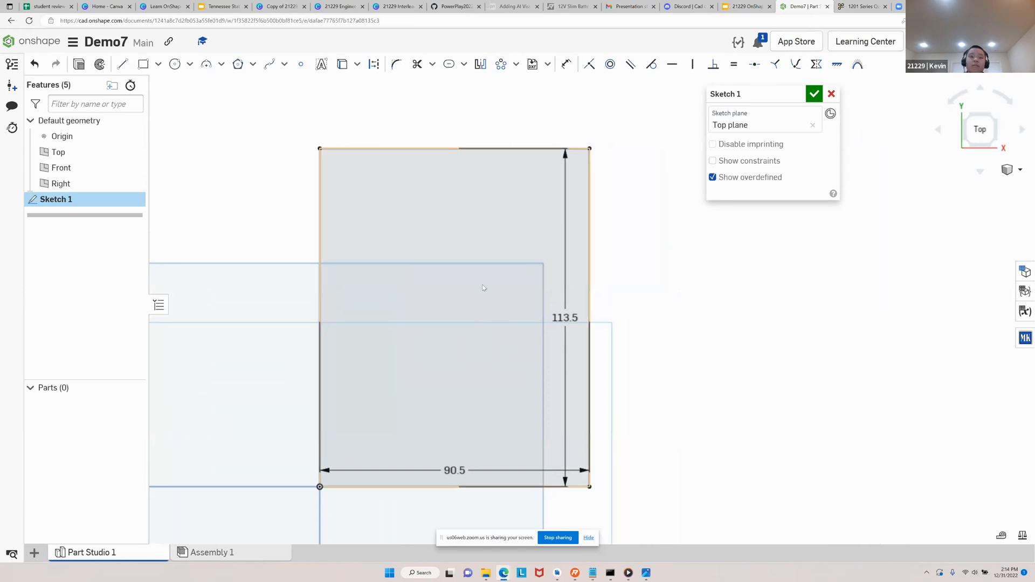
Set the rectangle's width to 90.5 + 4 mm
double_click(457, 469)
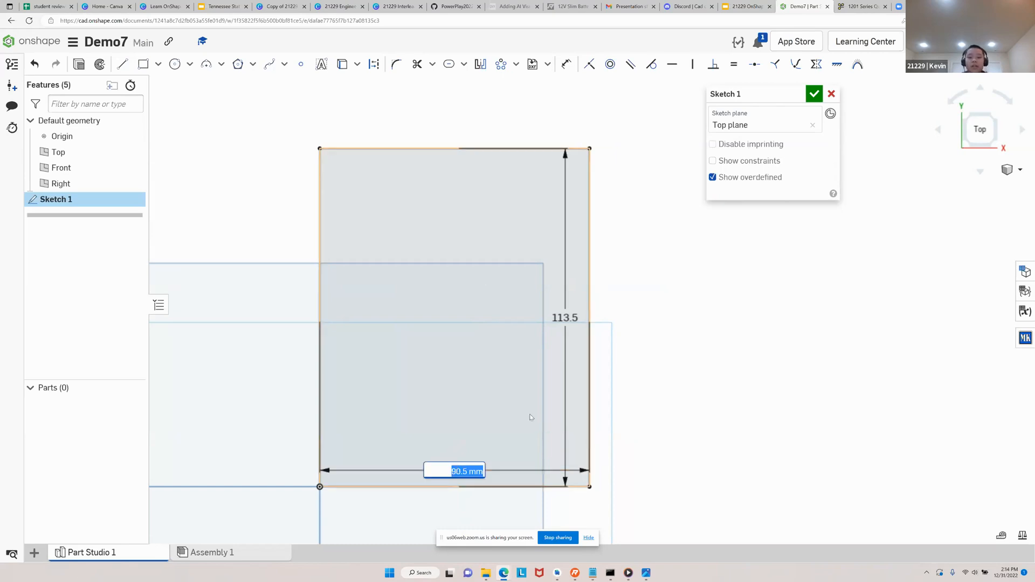
key("BackSpace")
type("90.5 + 4")
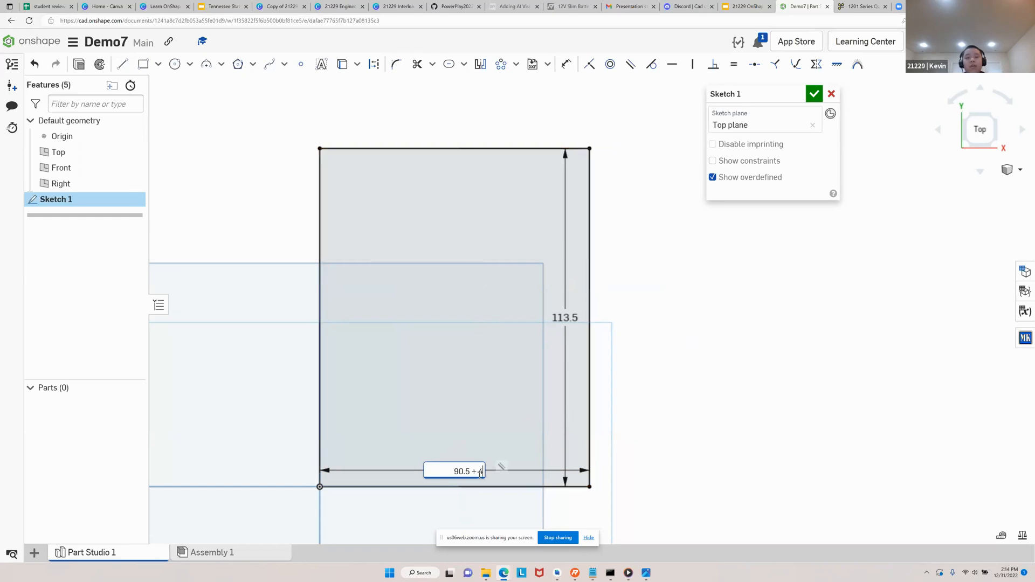
key("Return")
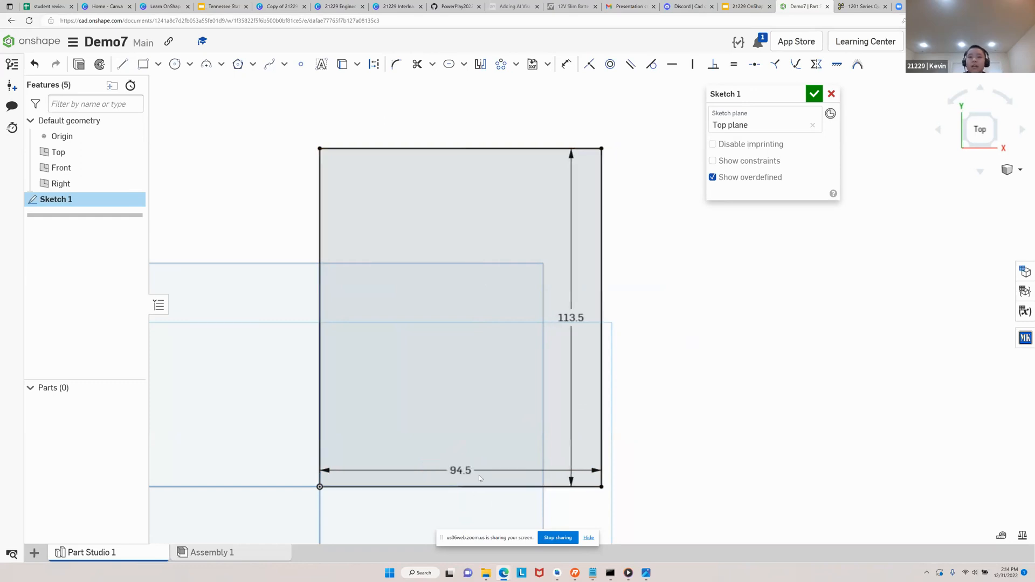
Set the rectangle's height to 113.5 + 4 mm and finish the sketch
double_click(571, 319)
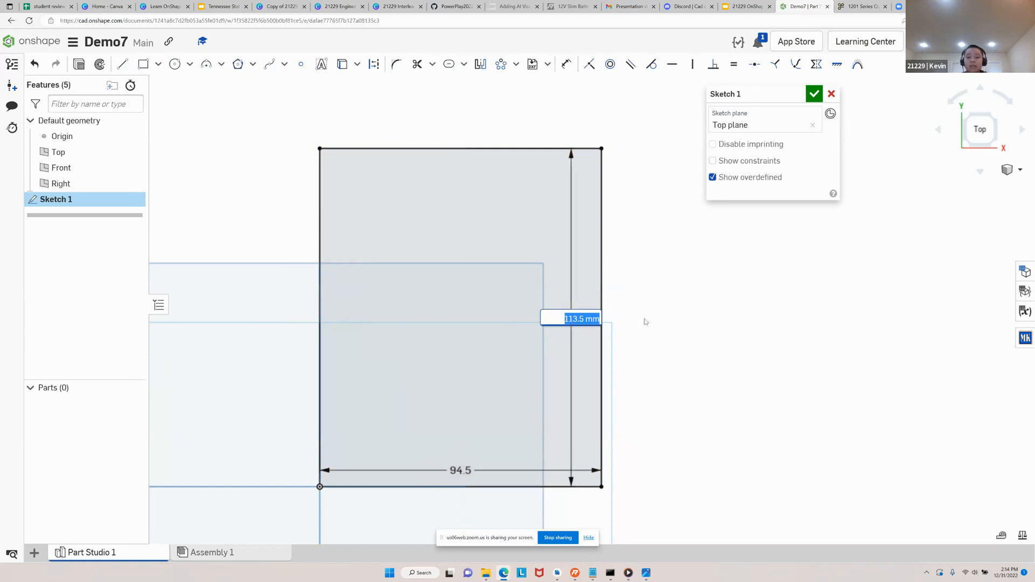
type("113.5")
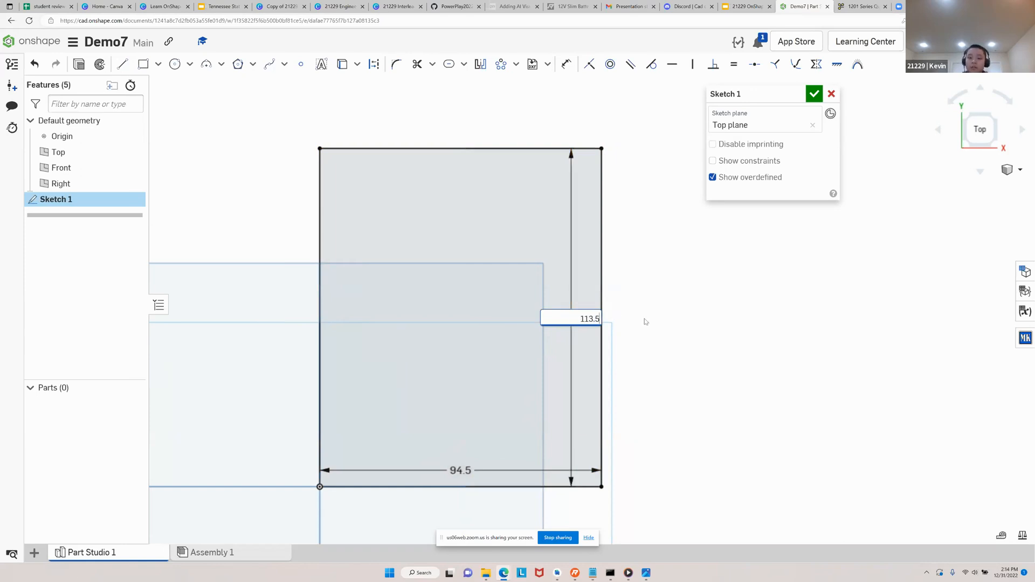
type(" +4")
key("Return")
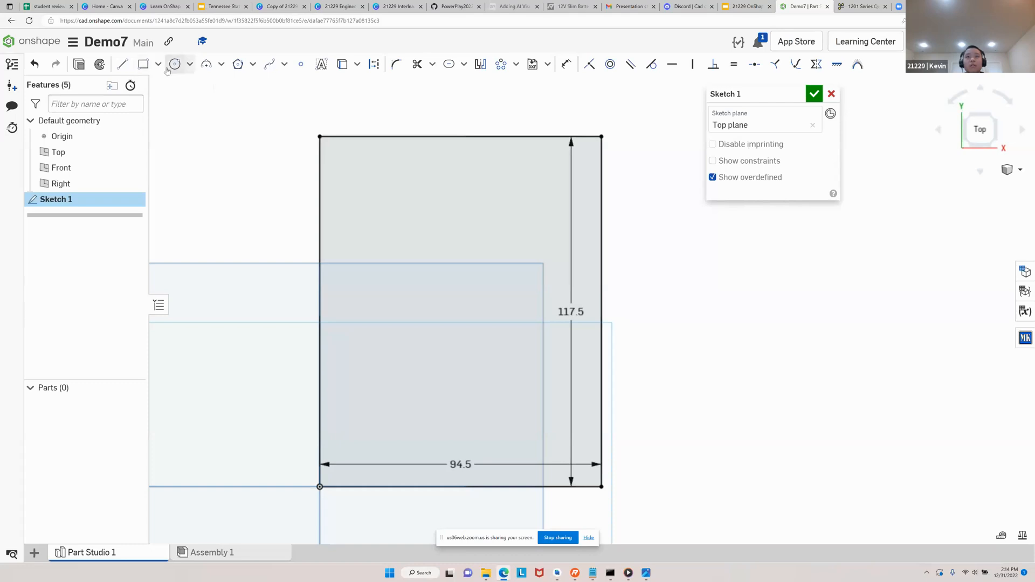
left_click(814, 94)
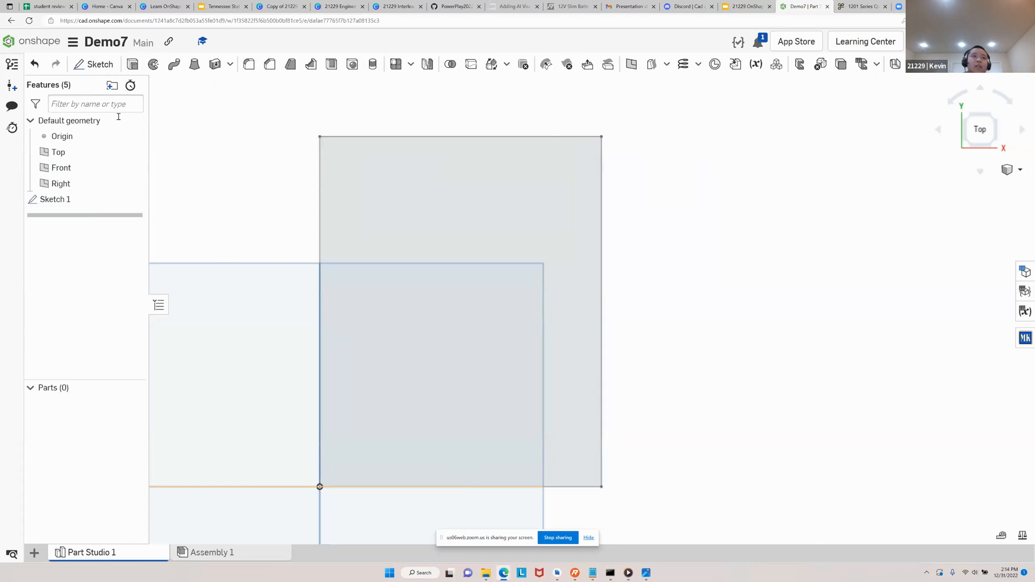
Open Sketch 1 to review the base rectangle's dimensions and close it again
double_click(93, 203)
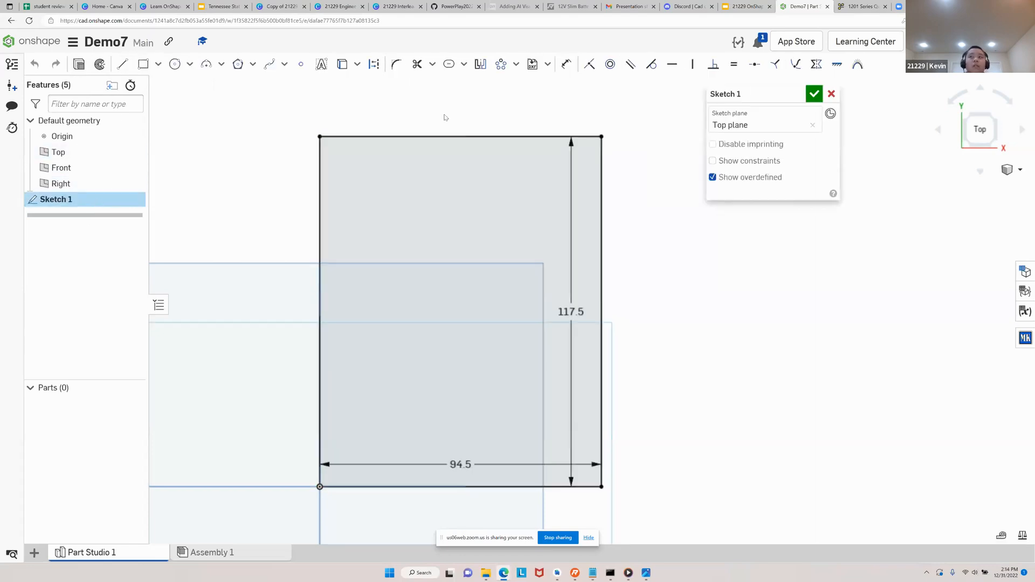
left_click(814, 94)
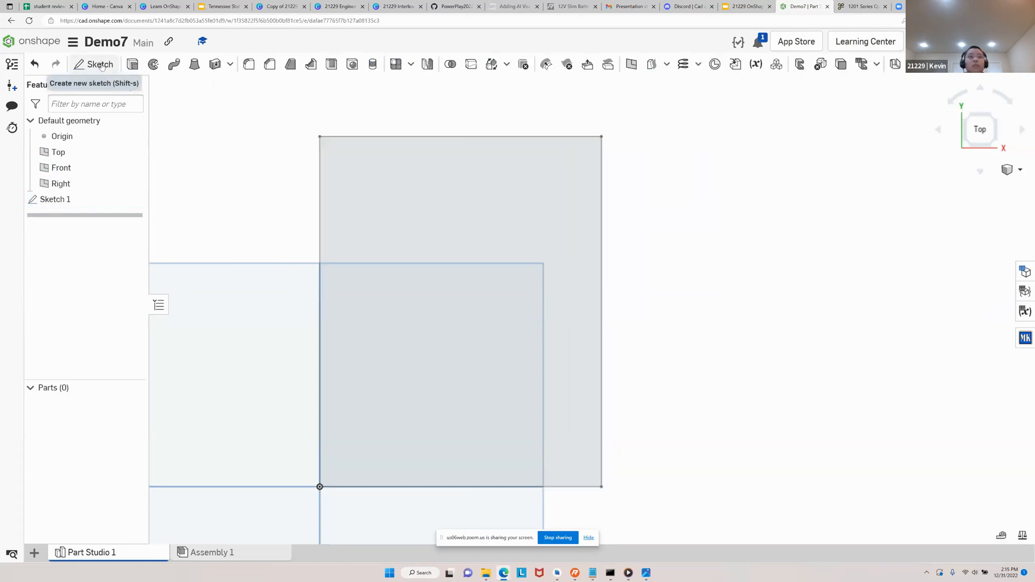
left_click(101, 65)
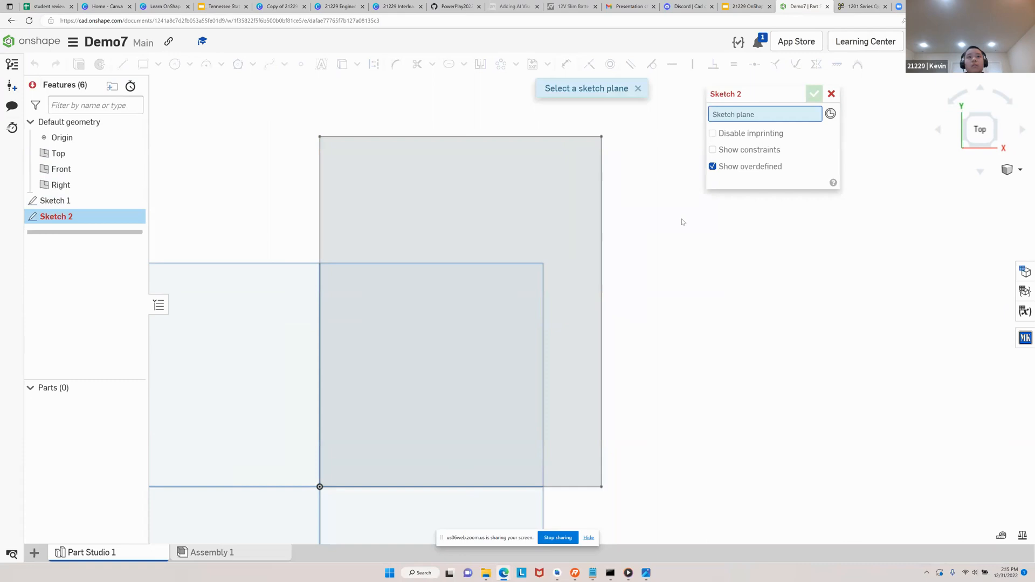
right_click_drag(683, 220, 674, 199)
scroll(653, 242, "down", 4)
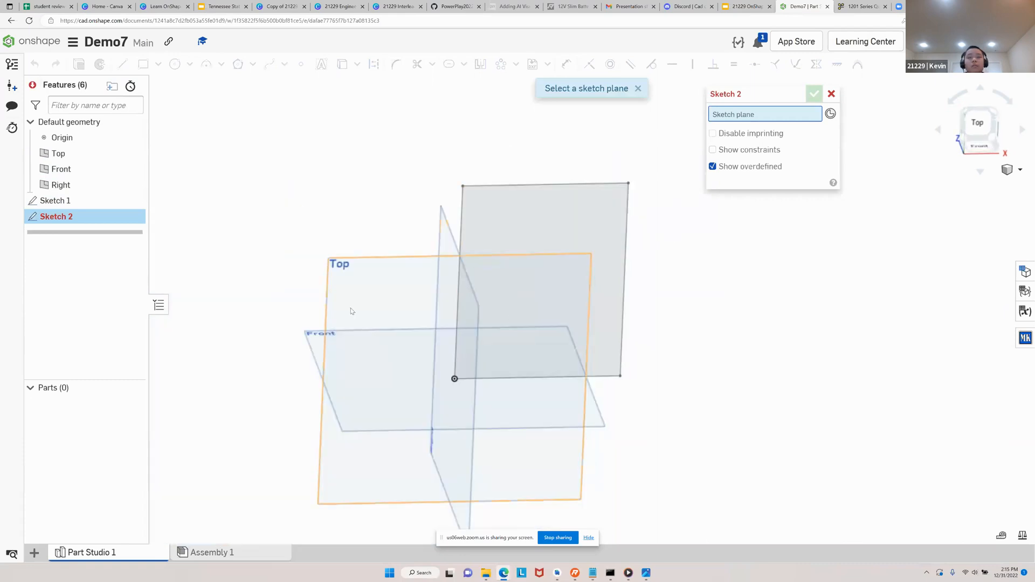
left_click(368, 291)
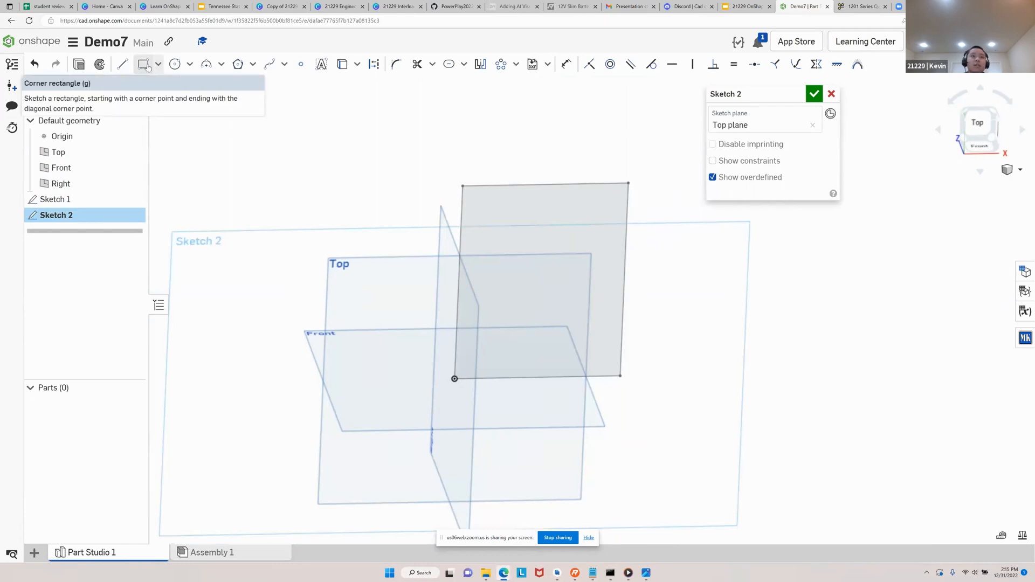
left_click(831, 94)
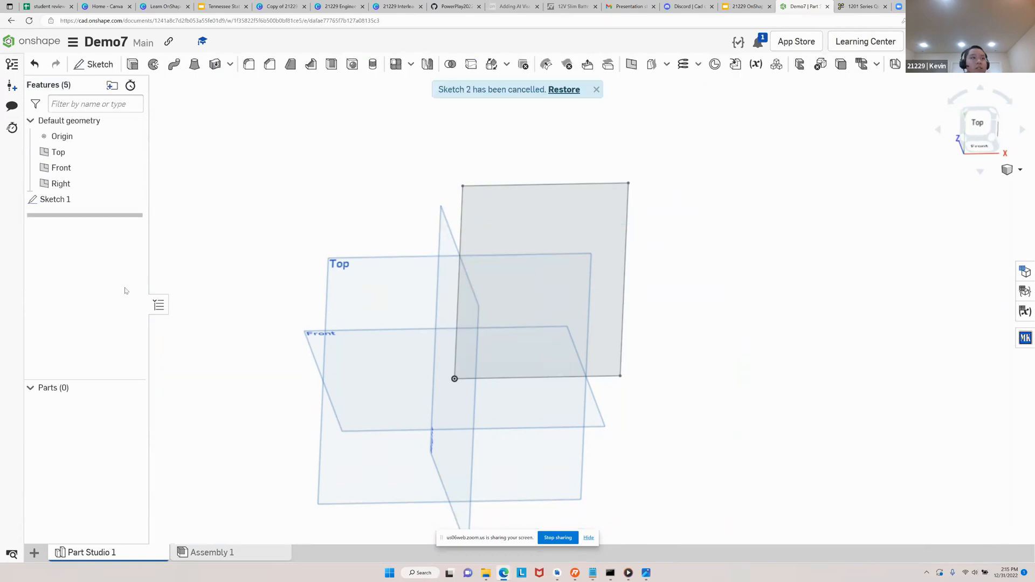
Return to the top view, reopen Sketch 1 to examine the dimensioned rectangle, and accept the sketch
left_click(980, 125)
scroll(743, 292, "up", 3)
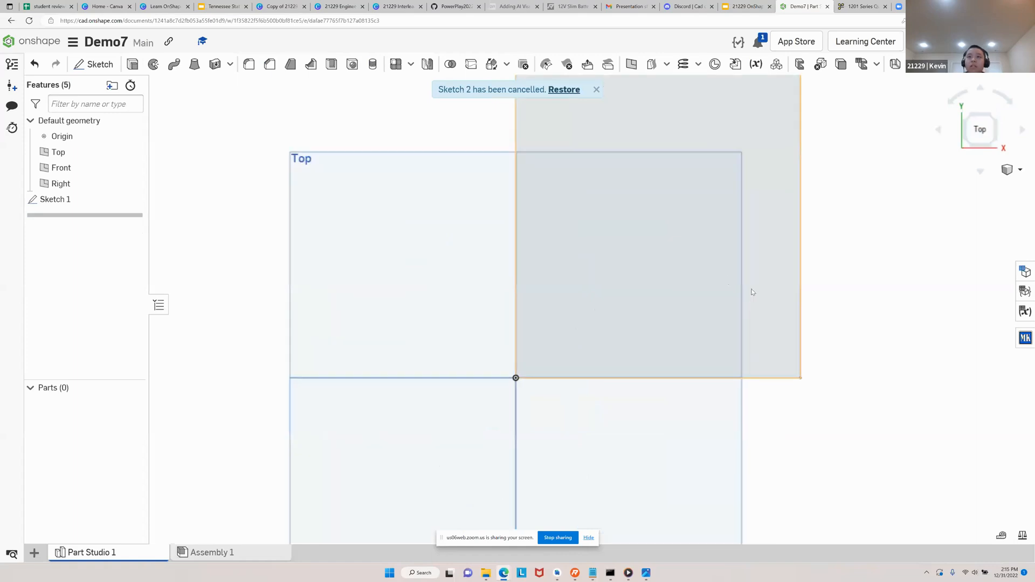
middle_click_drag(743, 292, 663, 375)
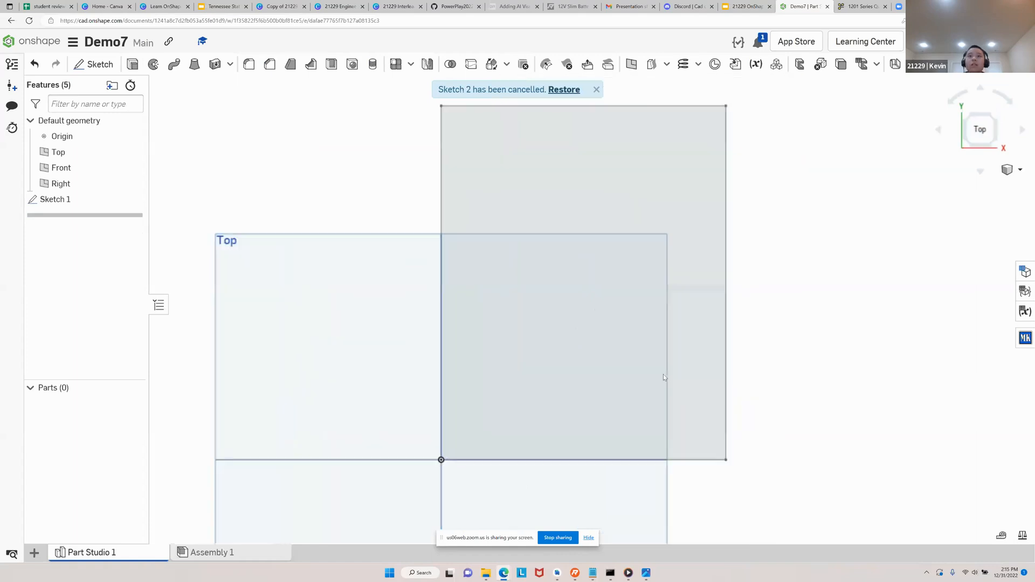
left_click(86, 200)
double_click(87, 202)
middle_click_drag(356, 362, 307, 376)
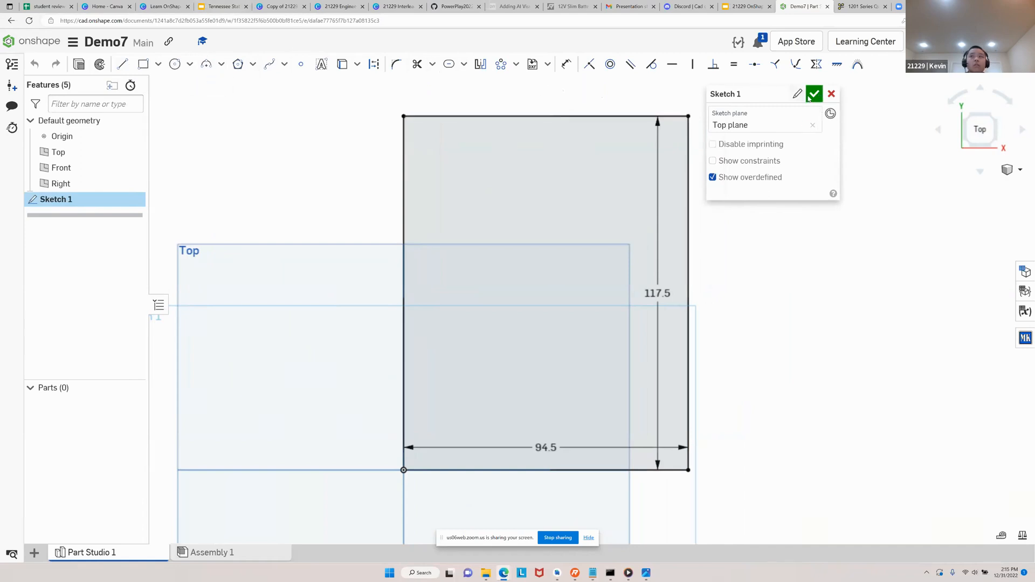
left_click(814, 94)
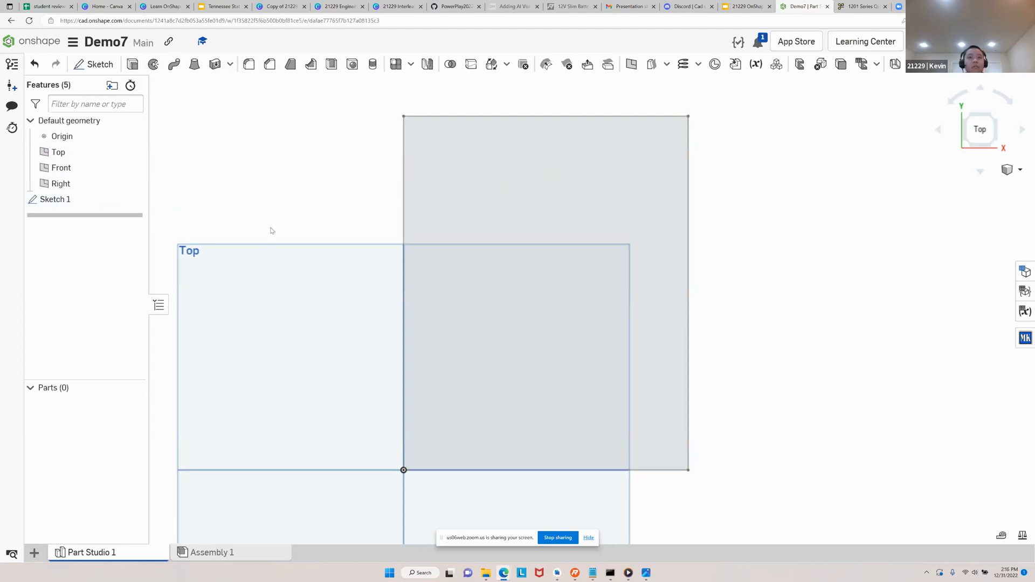
Reopen Sketch 1 and re-enter the rectangle's height as 113.5 + 4 mm
double_click(84, 200)
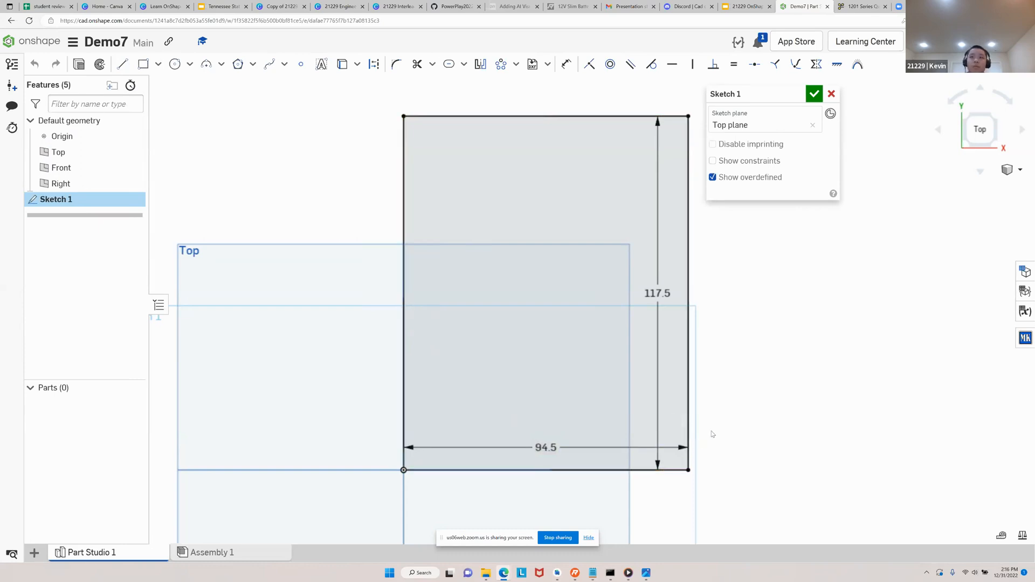
double_click(550, 449)
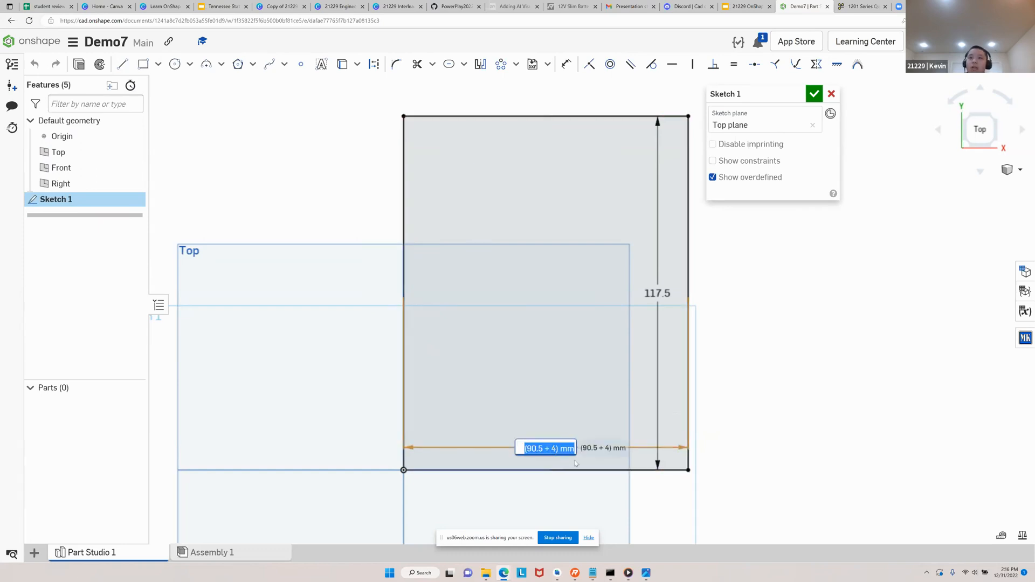
double_click(662, 293)
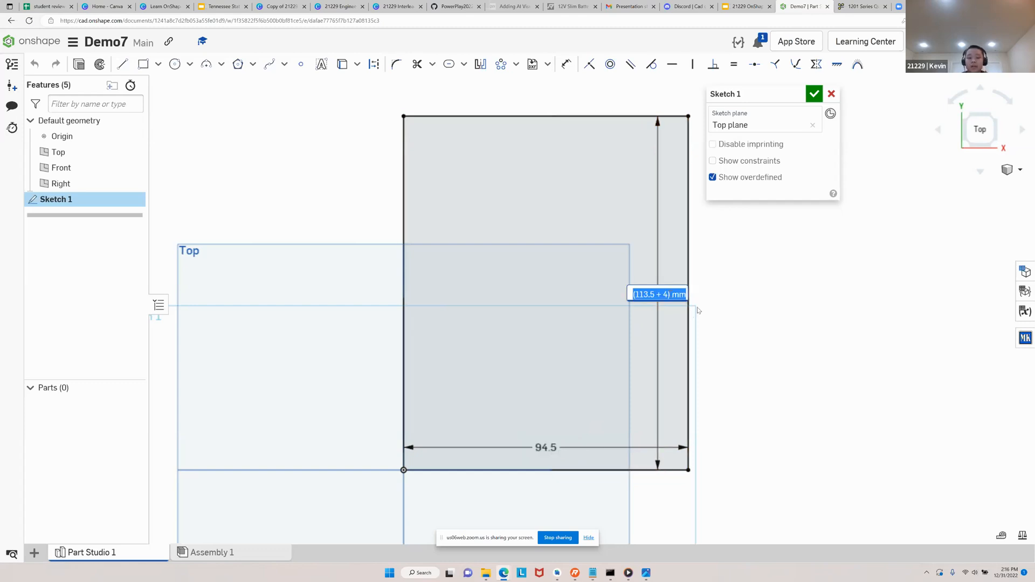
type("113")
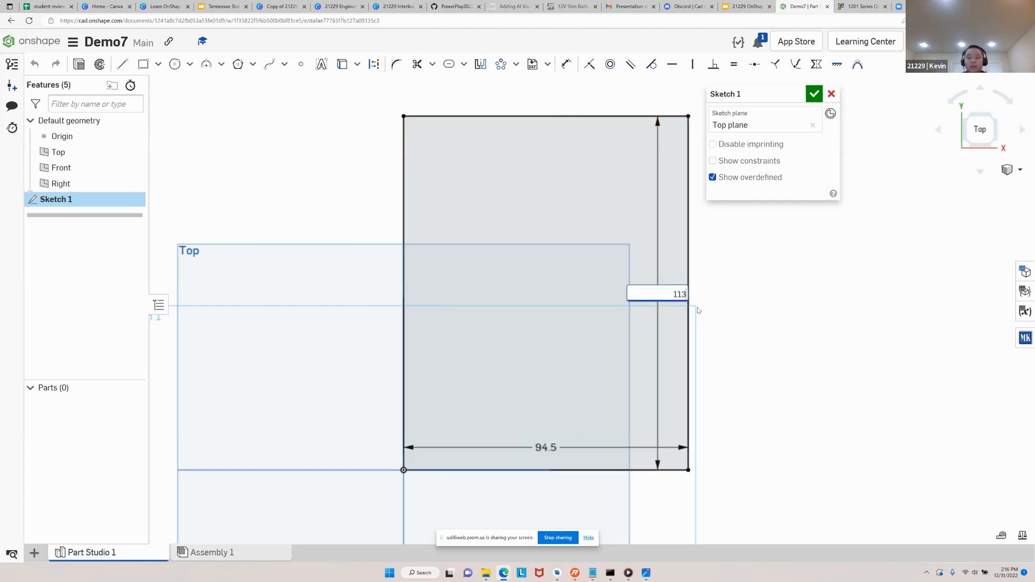
type(".5 + 4")
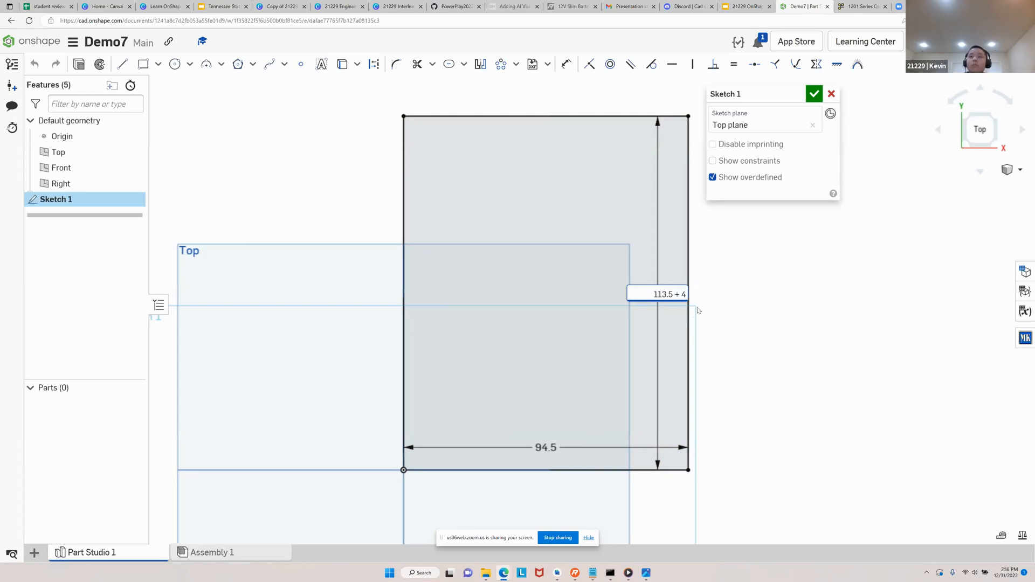
key("Return")
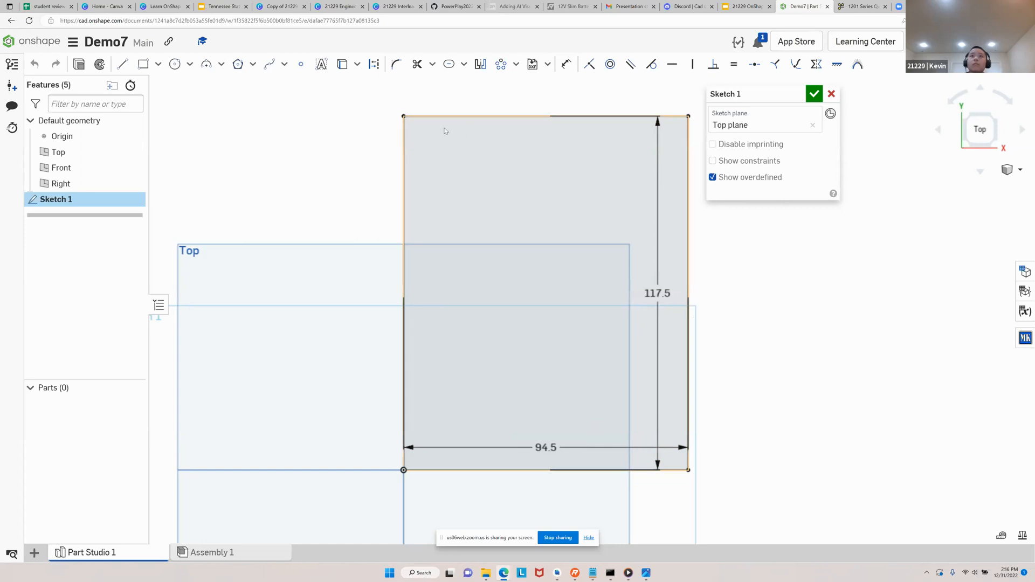
left_click(568, 67)
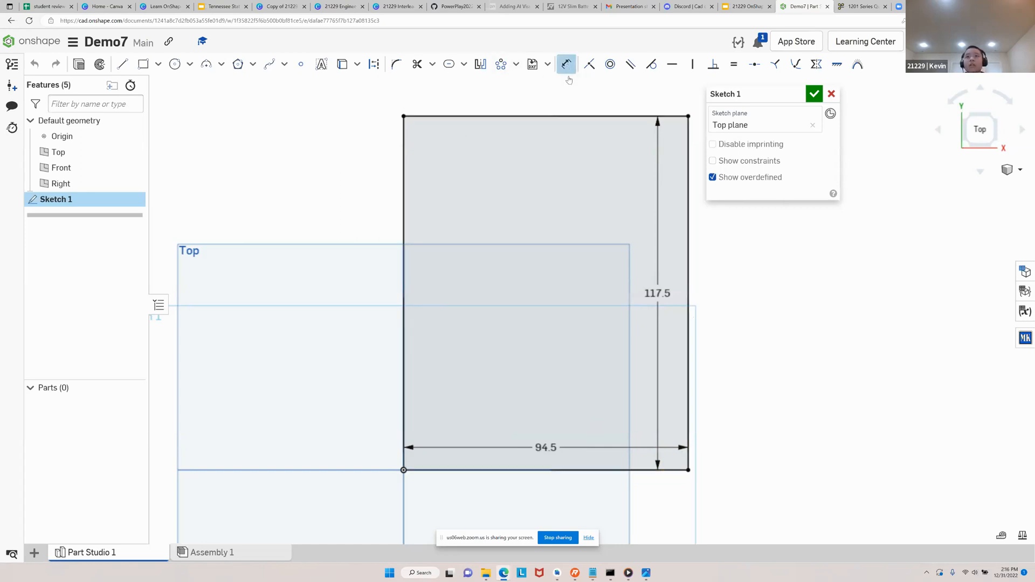
mouse_move(519, 424)
middle_mouse_down()
mouse_move(494, 373)
mouse_move(485, 403)
middle_mouse_up()
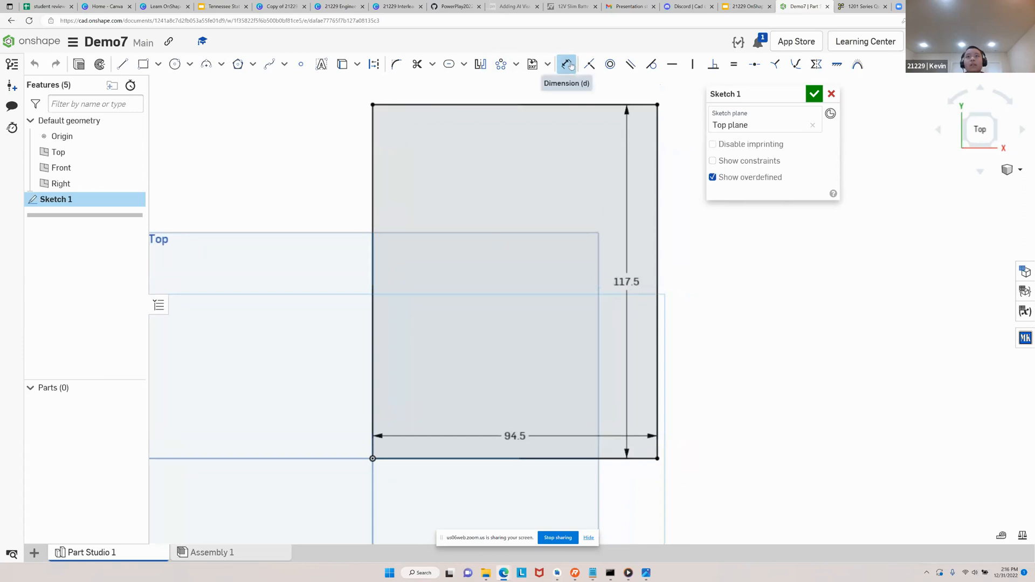
key("Escape")
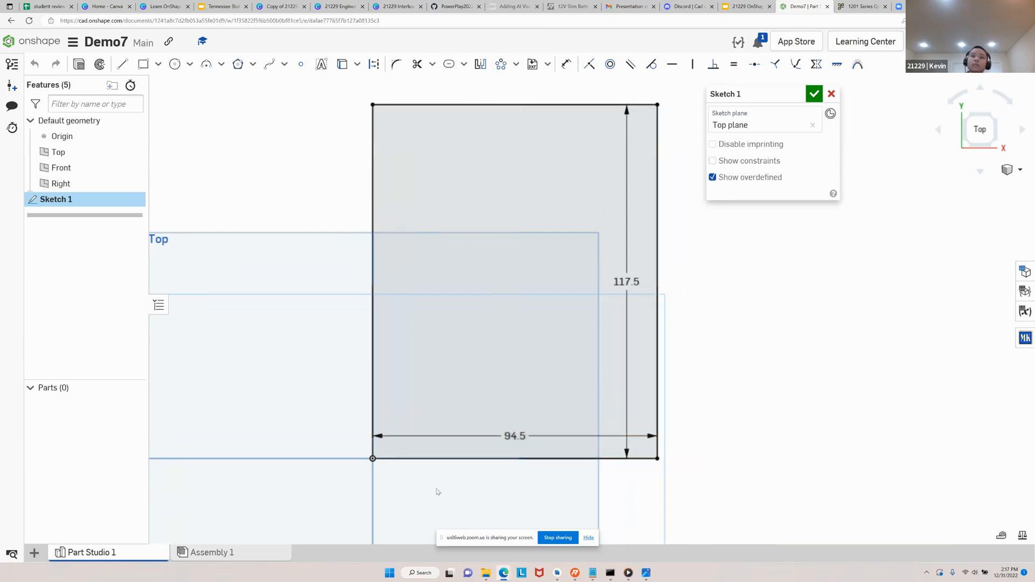
Open the rectangle's width dimension to check the expression and unit entered for it
double_click(515, 435)
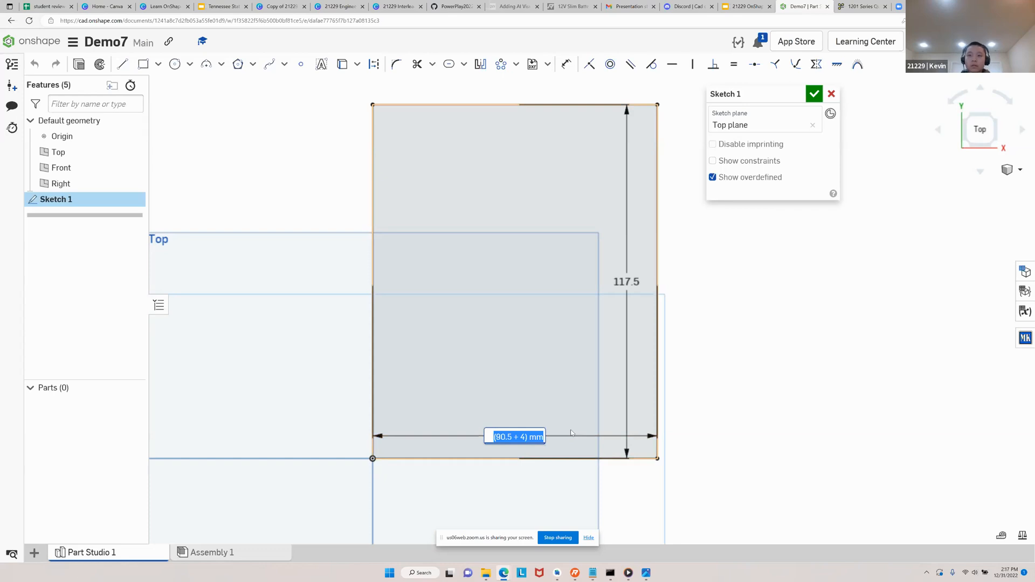
key("End")
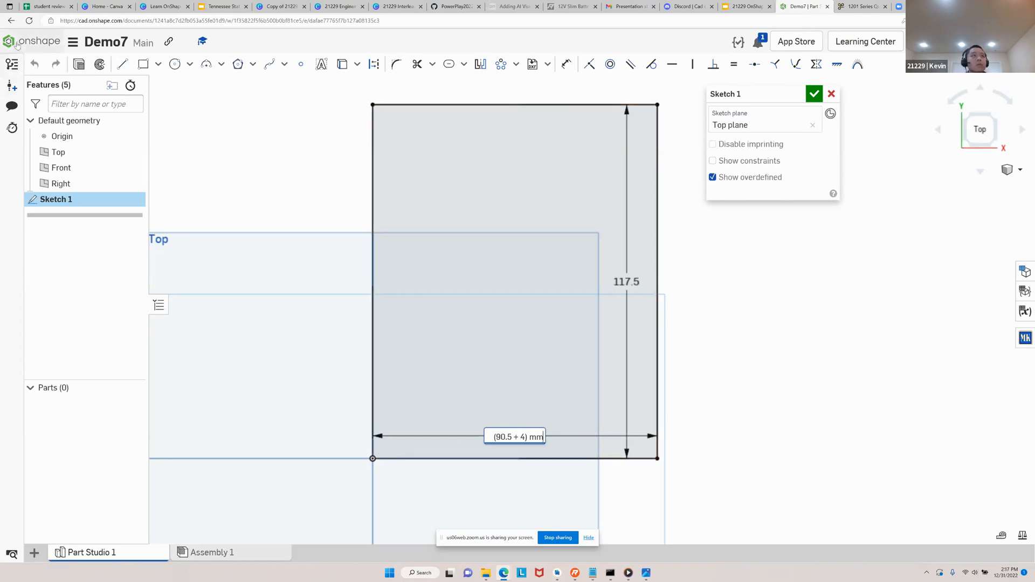
Set the workspace's default length unit to Millimeter and apply the workspace units
left_click(71, 42)
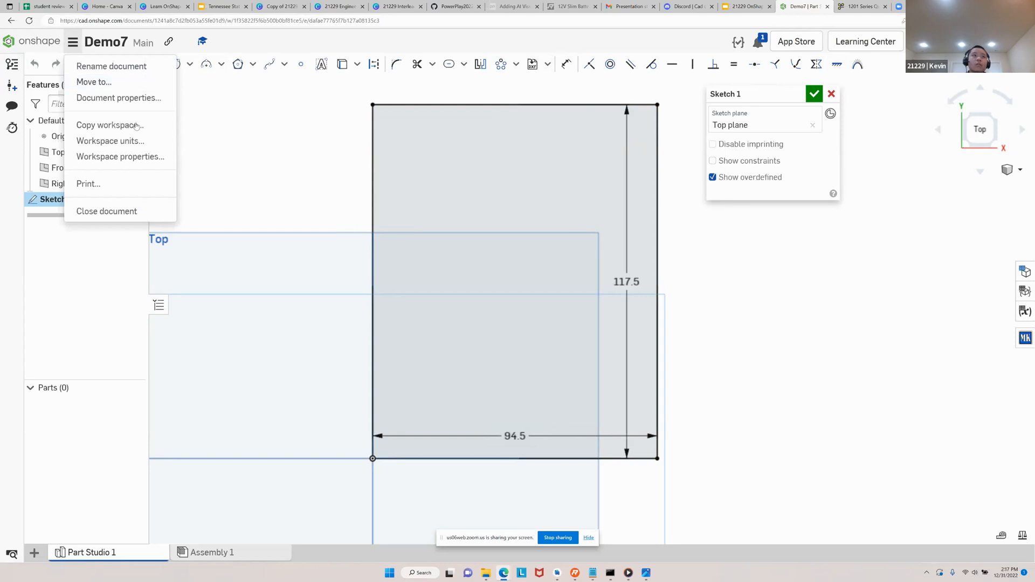
left_click(137, 142)
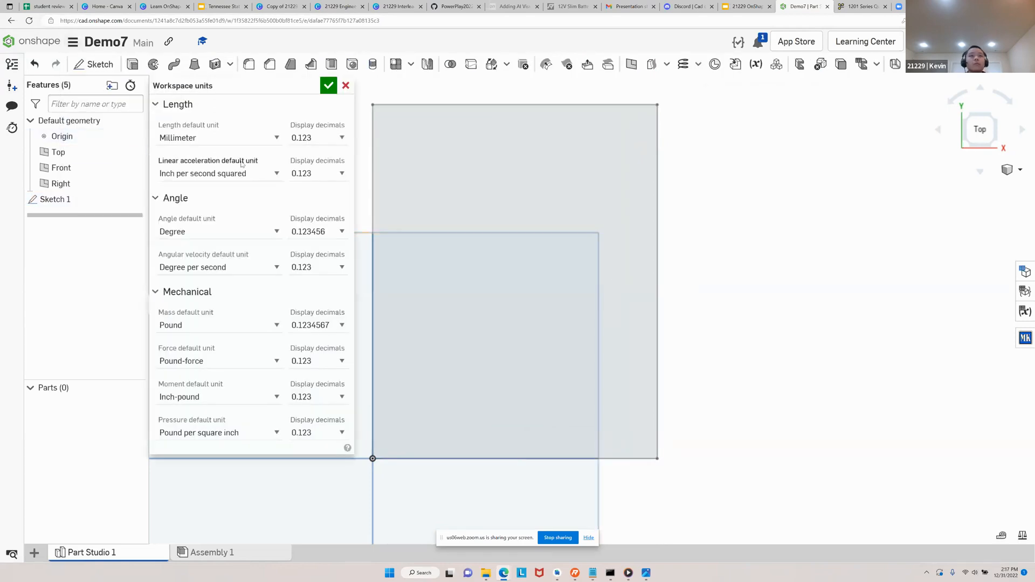
left_click(278, 139)
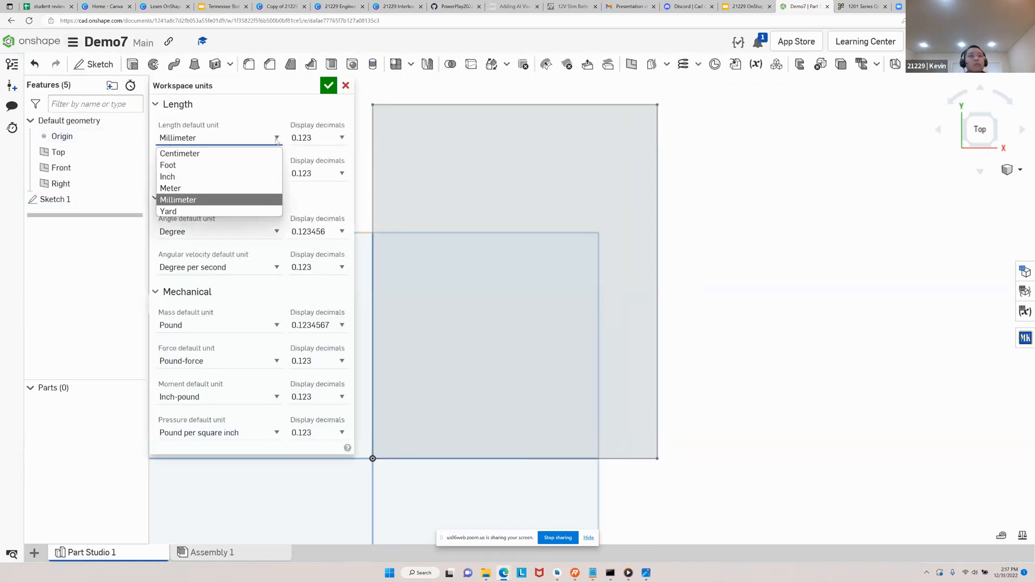
left_click(203, 201)
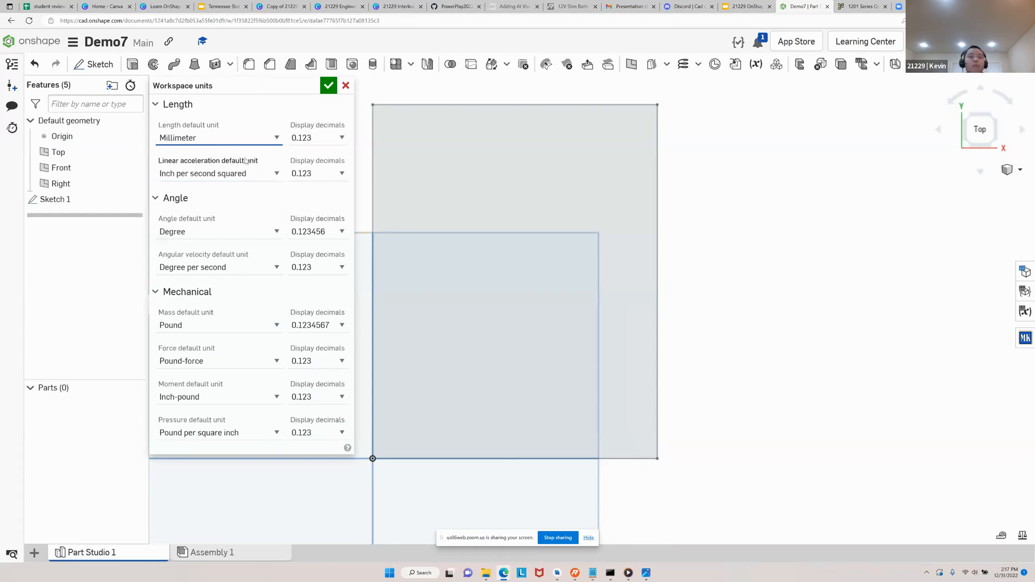
left_click(328, 86)
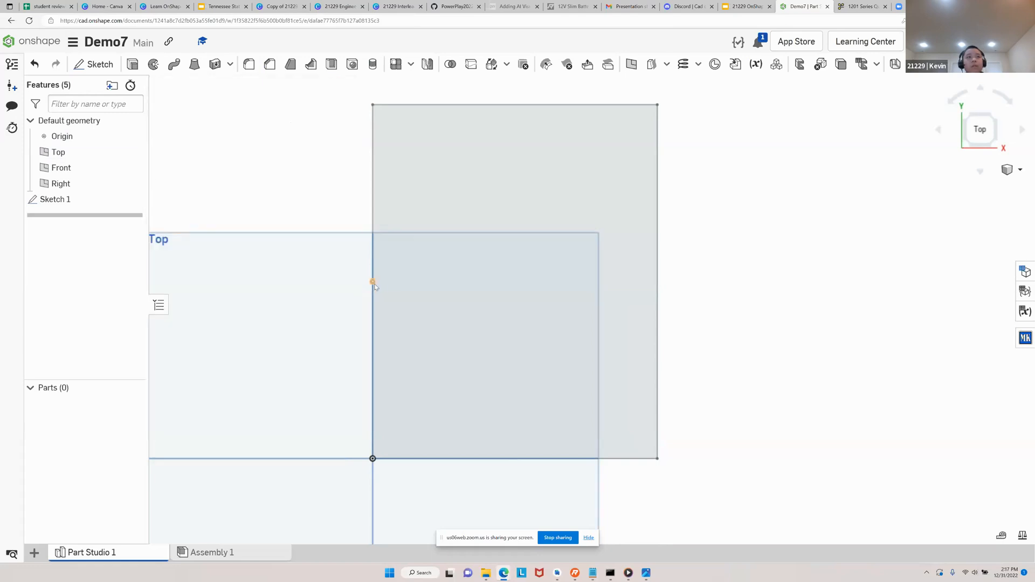
Reopen Sketch 1 for editing with the whole base rectangle in view
double_click(81, 201)
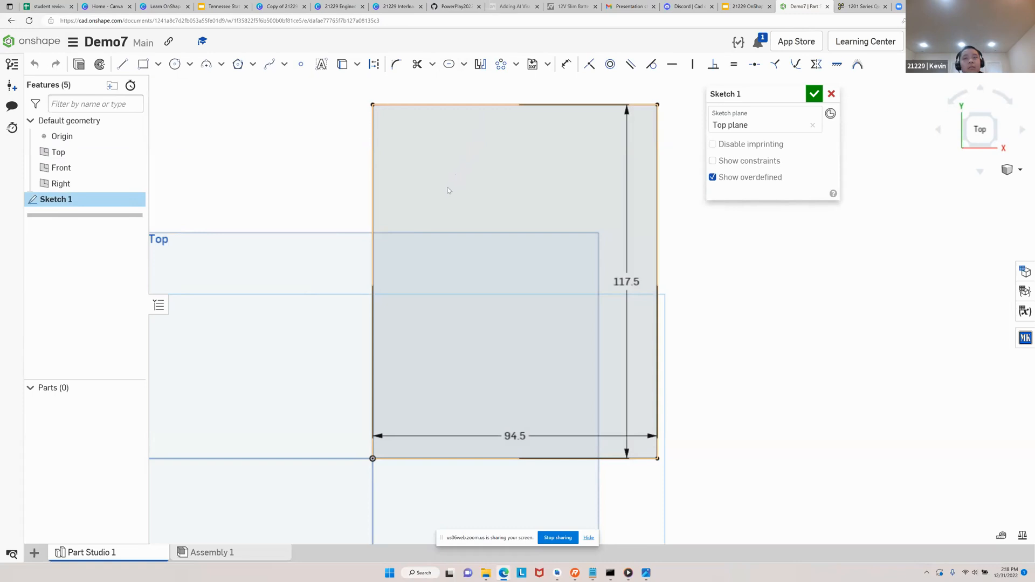
scroll(383, 254, "down", 2)
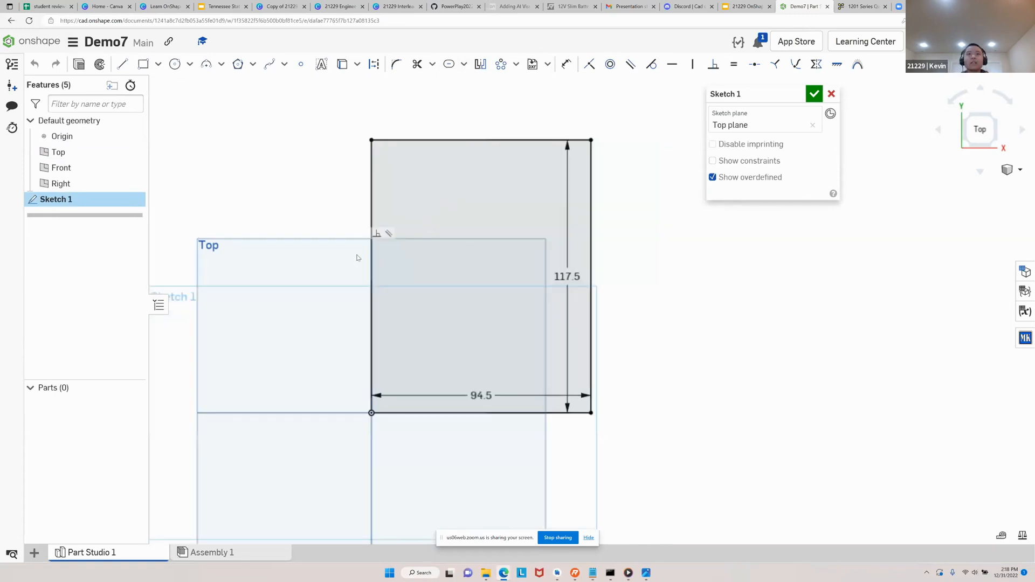
mouse_move(338, 113)
left_mouse_down()
mouse_move(676, 441)
mouse_move(666, 459)
mouse_move(642, 461)
left_mouse_up()
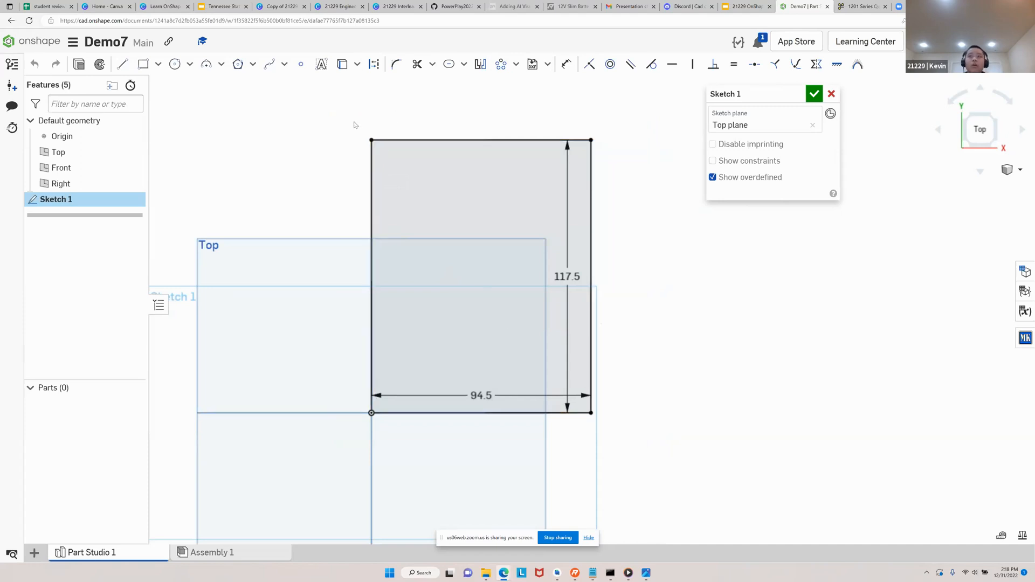
Switch to the Google Slides presentation, read the Offset tool instructions for the box walls, and return to Onshape
left_click(723, 7)
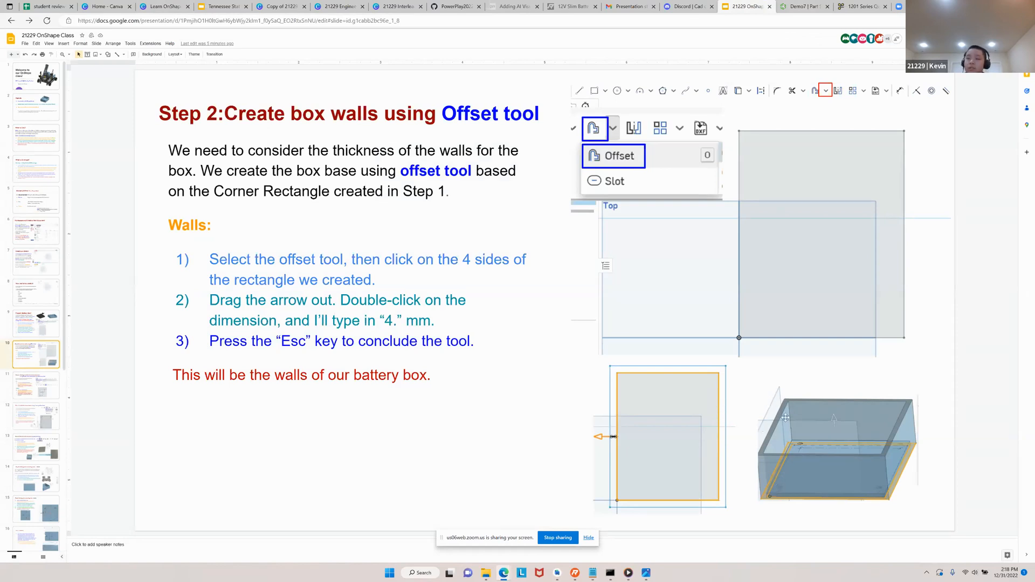
left_click(787, 4)
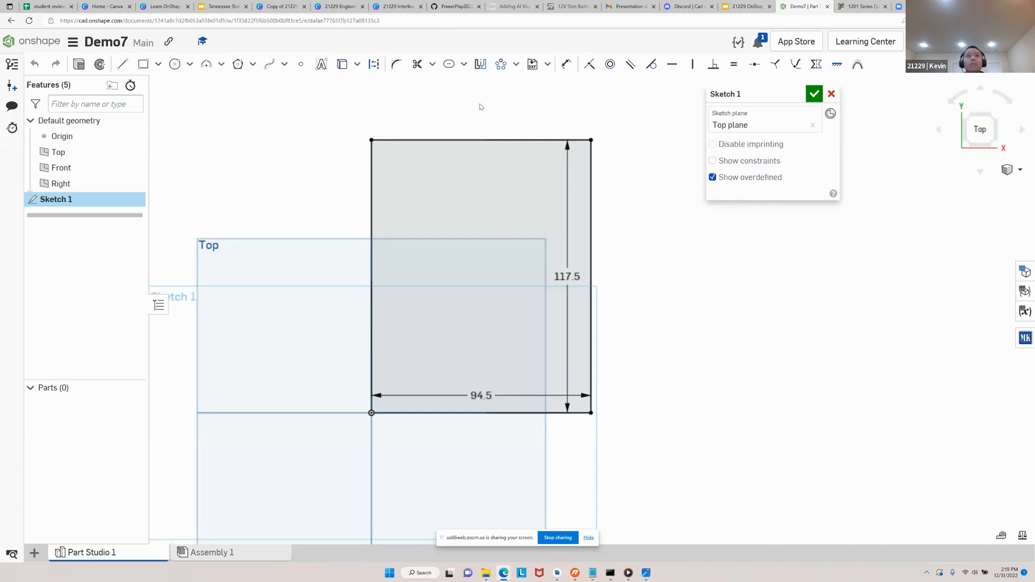
Offset all four sides of the base rectangle outward by about 6.8 mm with the Offset tool
left_click(463, 67)
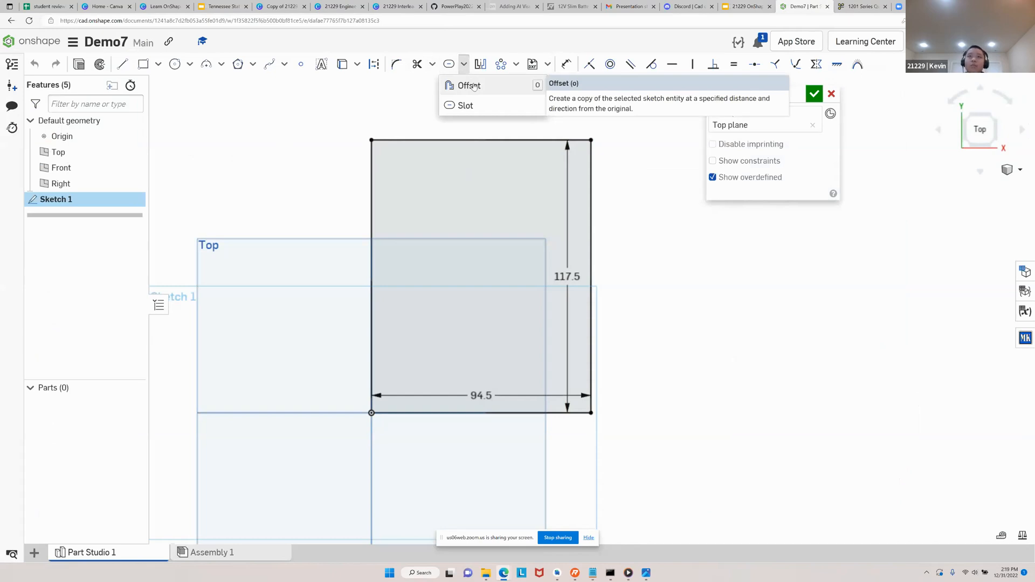
left_click(474, 86)
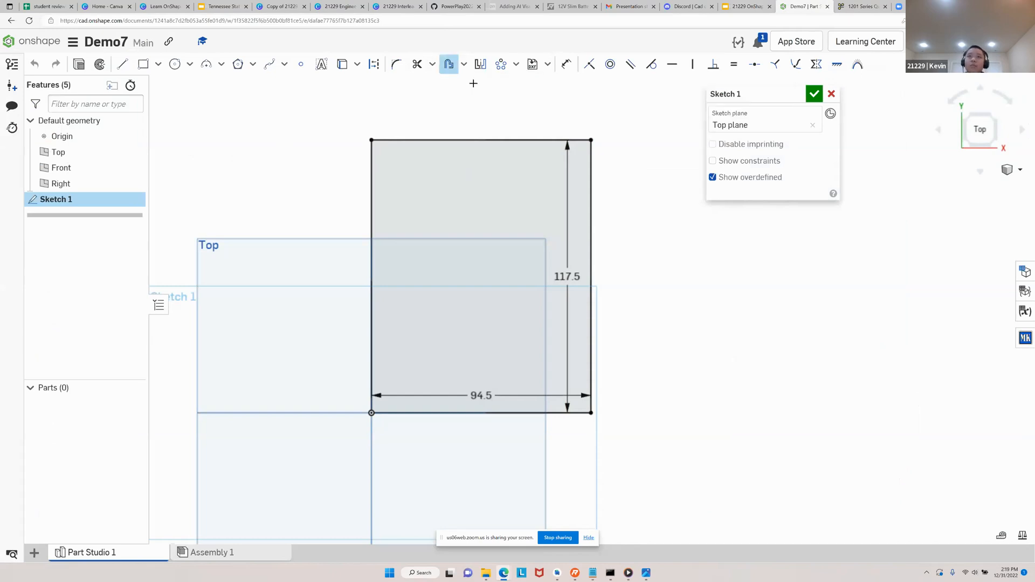
left_click(371, 198)
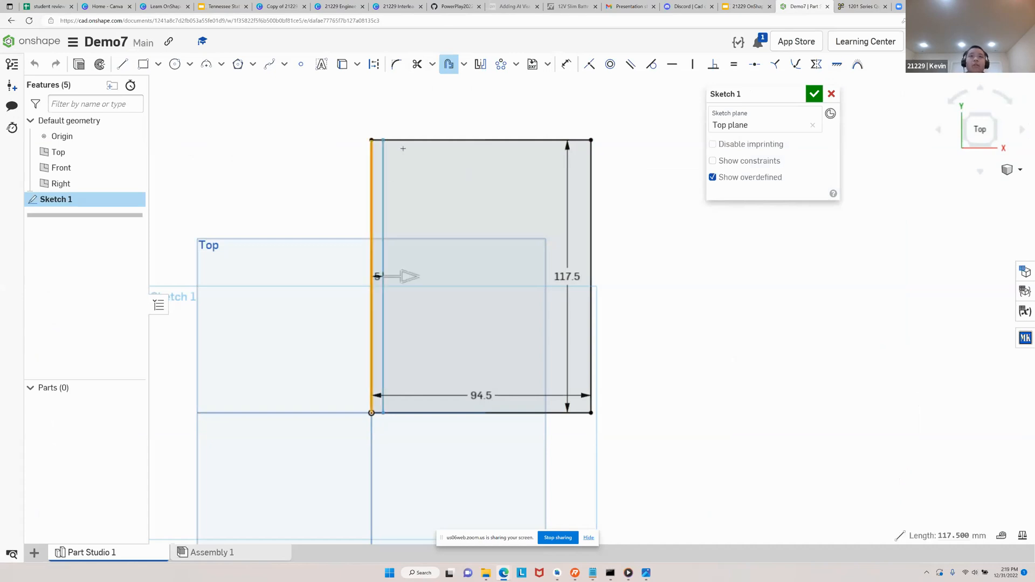
left_click(466, 139)
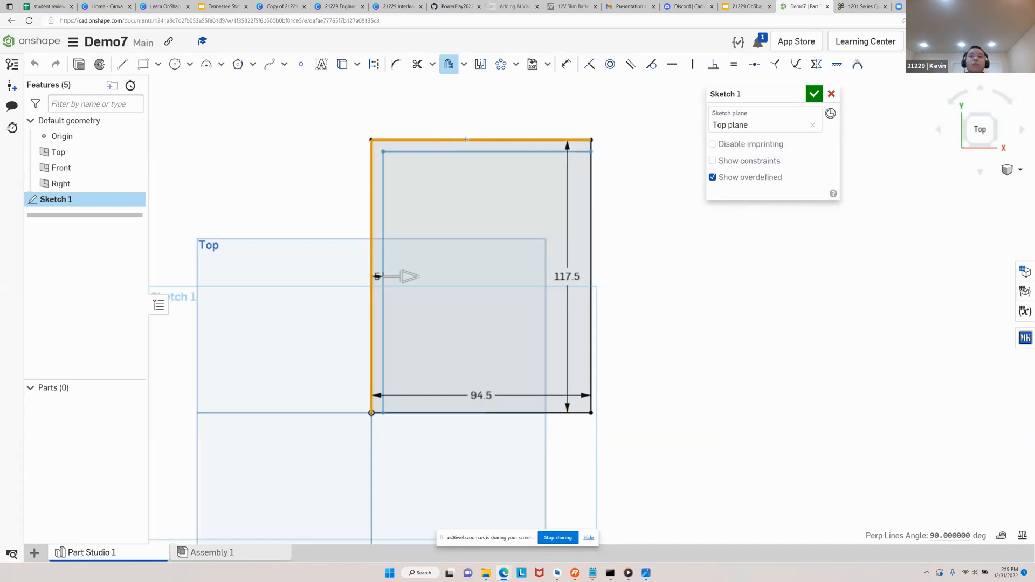
left_click(590, 227)
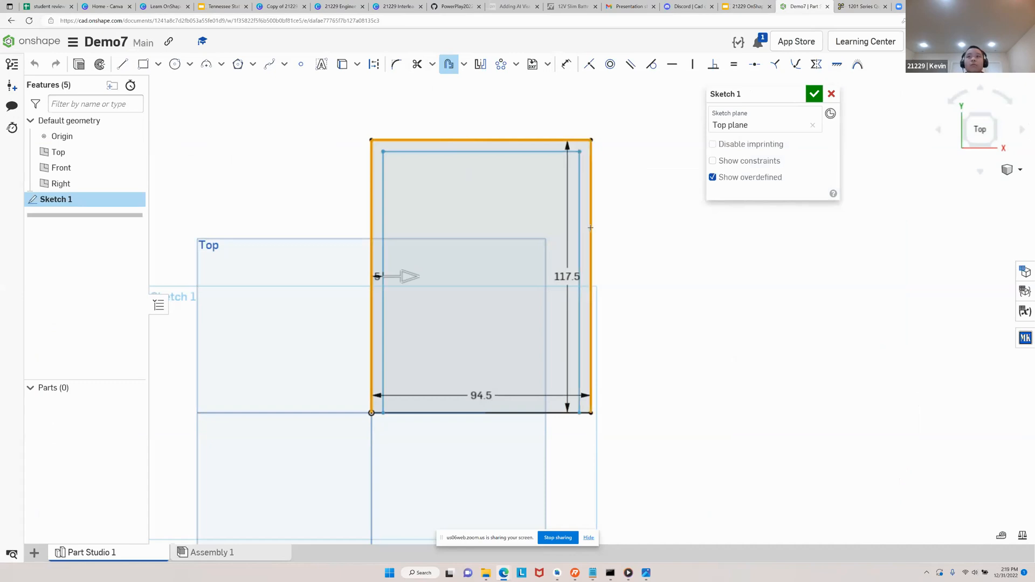
left_click(516, 414)
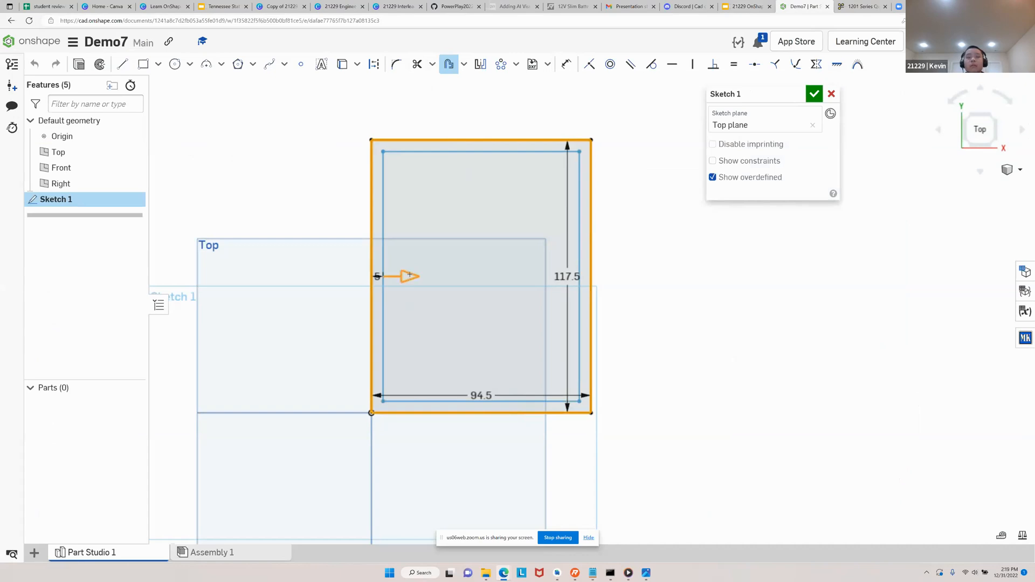
left_click_drag(410, 276, 383, 268)
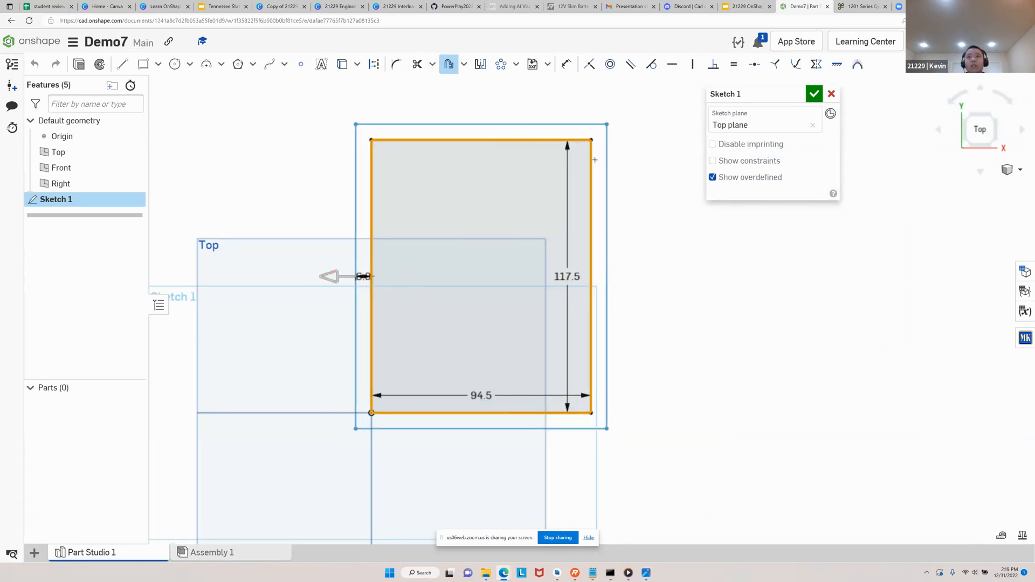
Set the offset distance of the outer wall rectangle to 4 mm and finish the offset
scroll(350, 278, "up", 5)
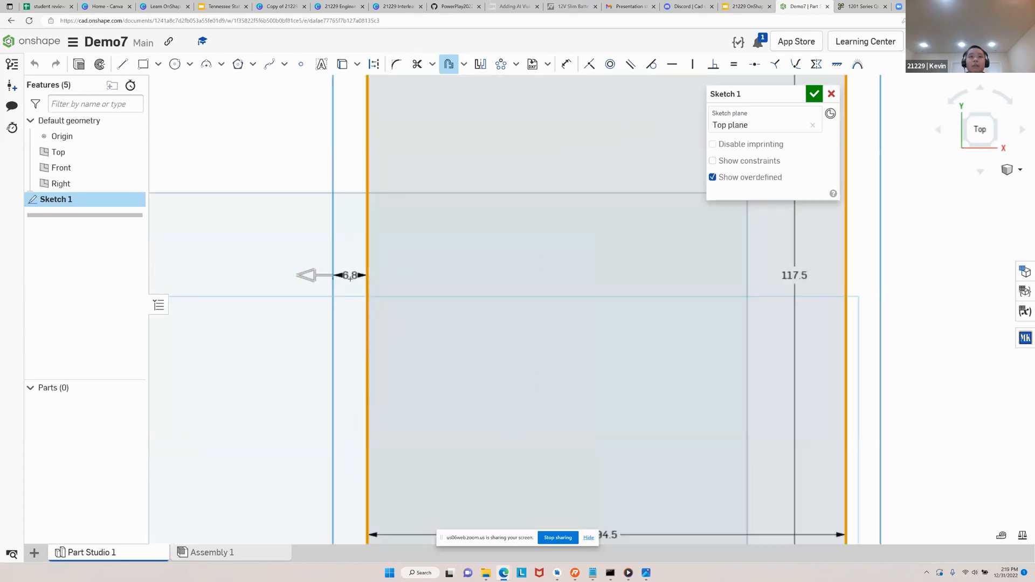
double_click(349, 276)
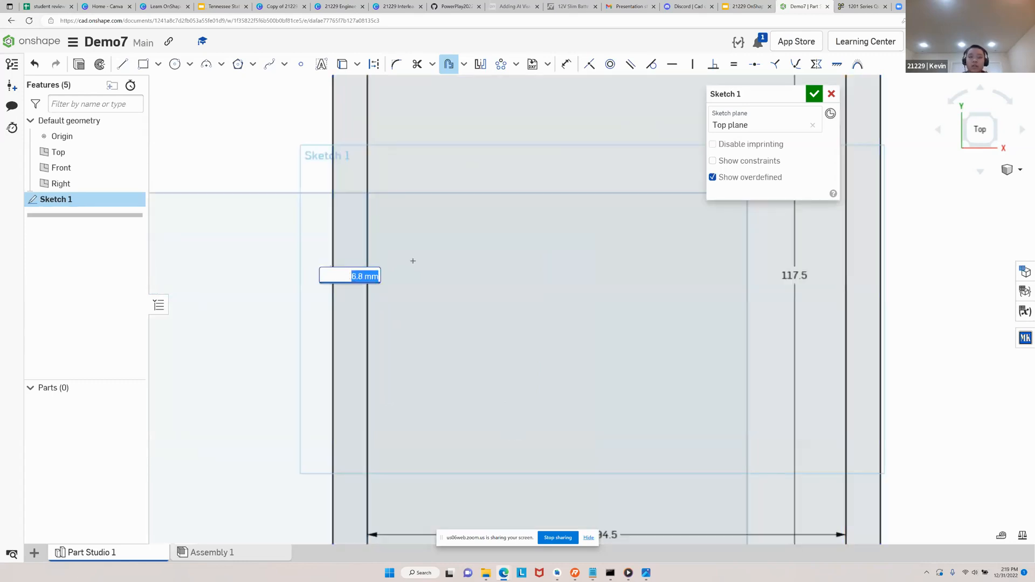
type("4")
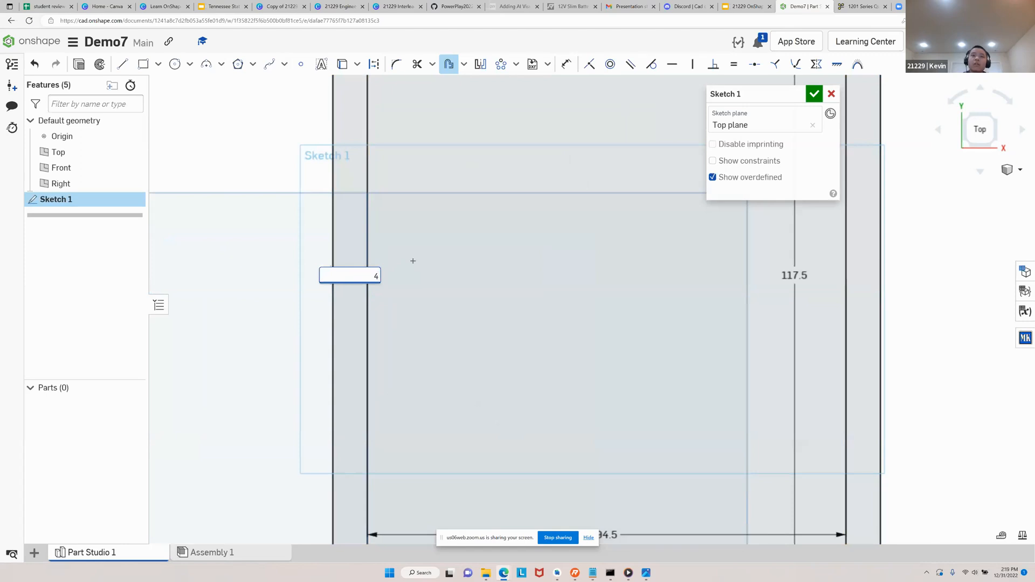
key("Return")
scroll(416, 264, "down", 5)
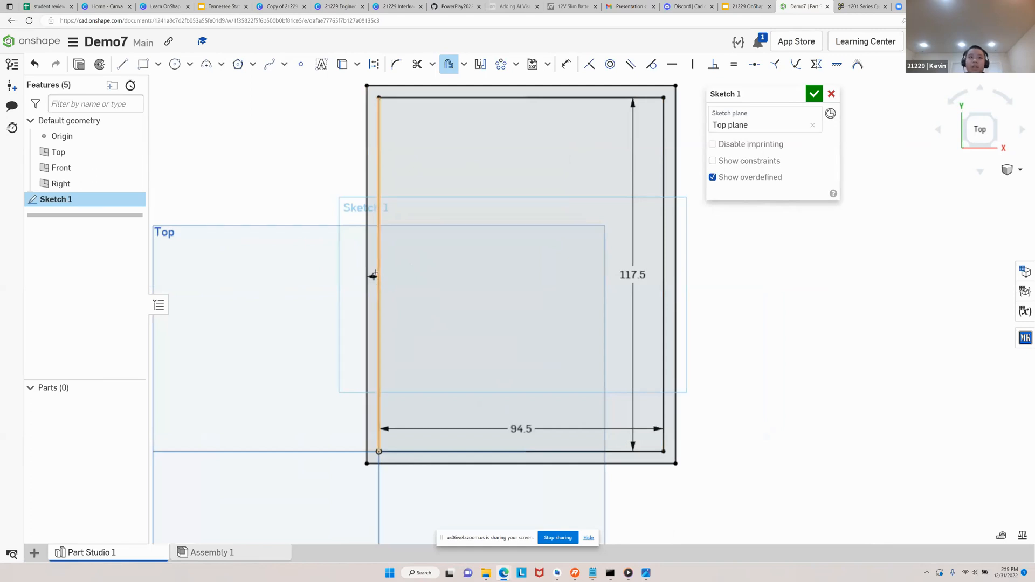
key("Escape")
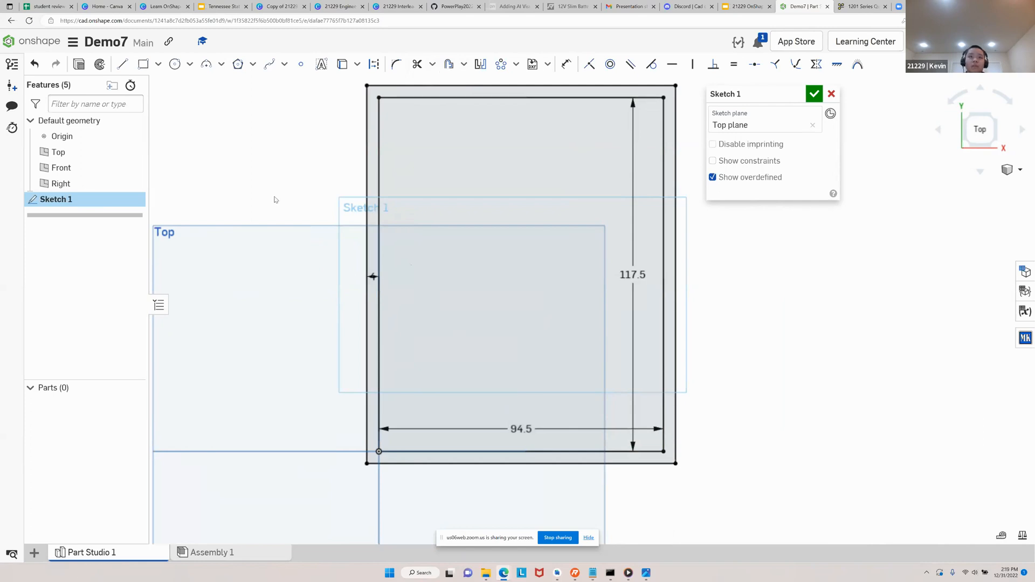
Undo the 4 mm wall offset so that only the dimensioned base rectangle remains
scroll(276, 198, "down", 2)
middle_click_drag(276, 198, 264, 215)
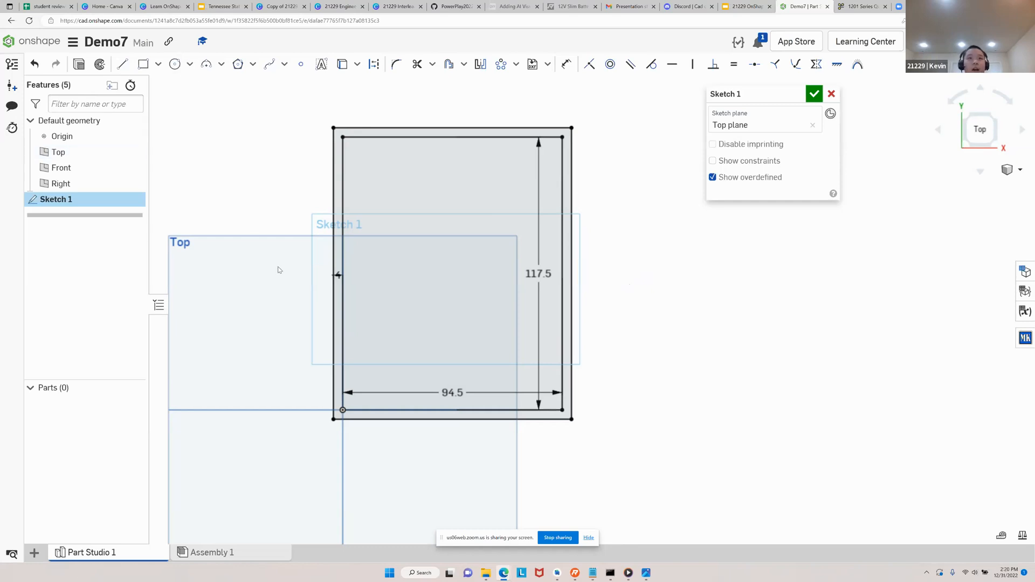
left_click(35, 63)
left_click(35, 64)
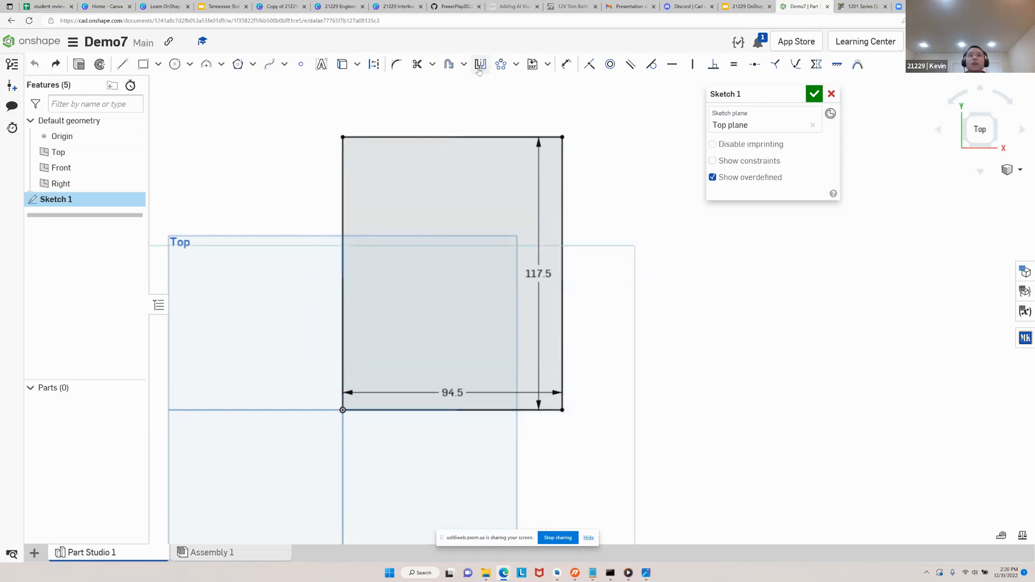
Create an outward offset of about 6.2 mm from all four sides of the base rectangle
left_click(449, 65)
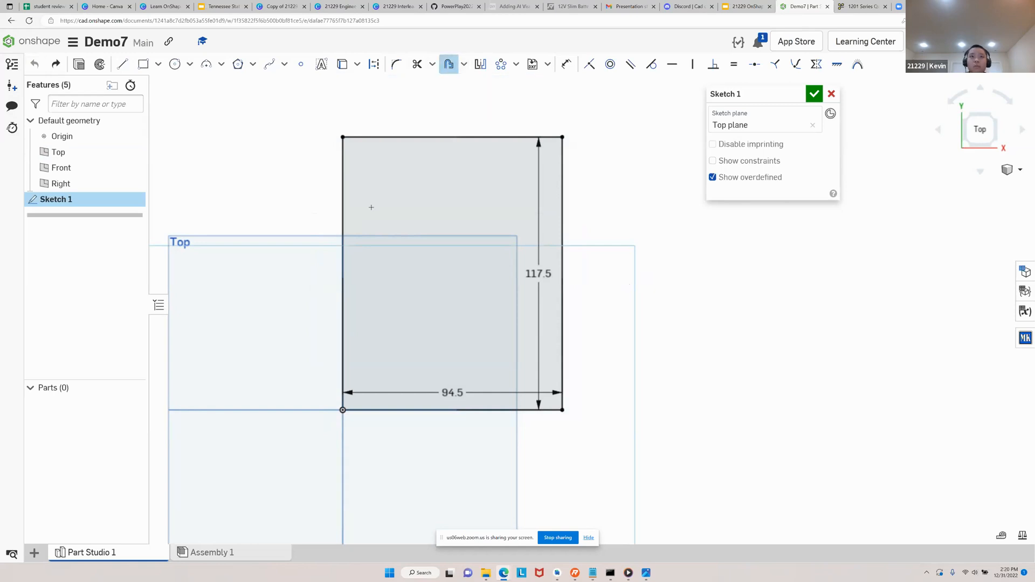
left_click(342, 286)
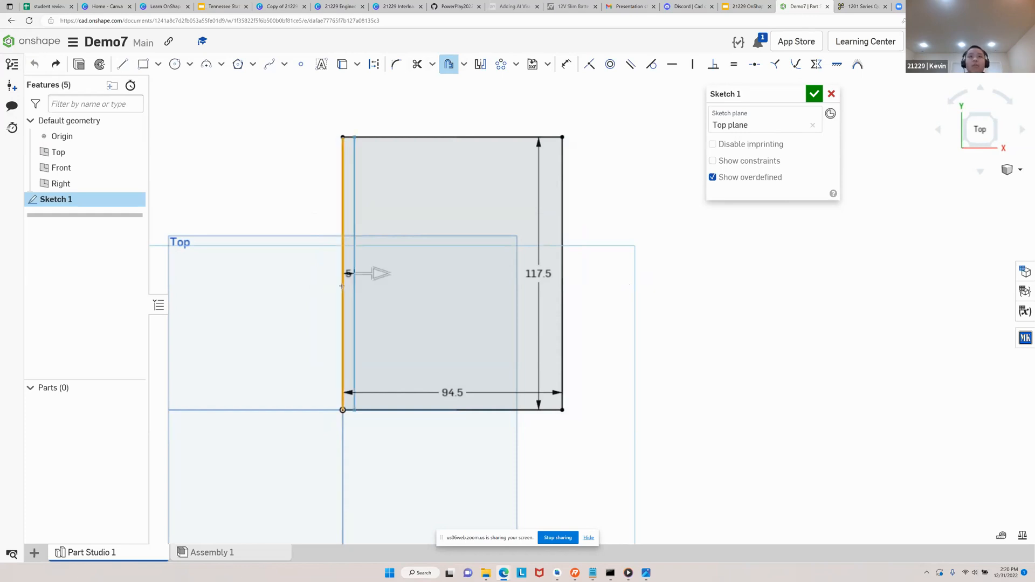
left_click(435, 139)
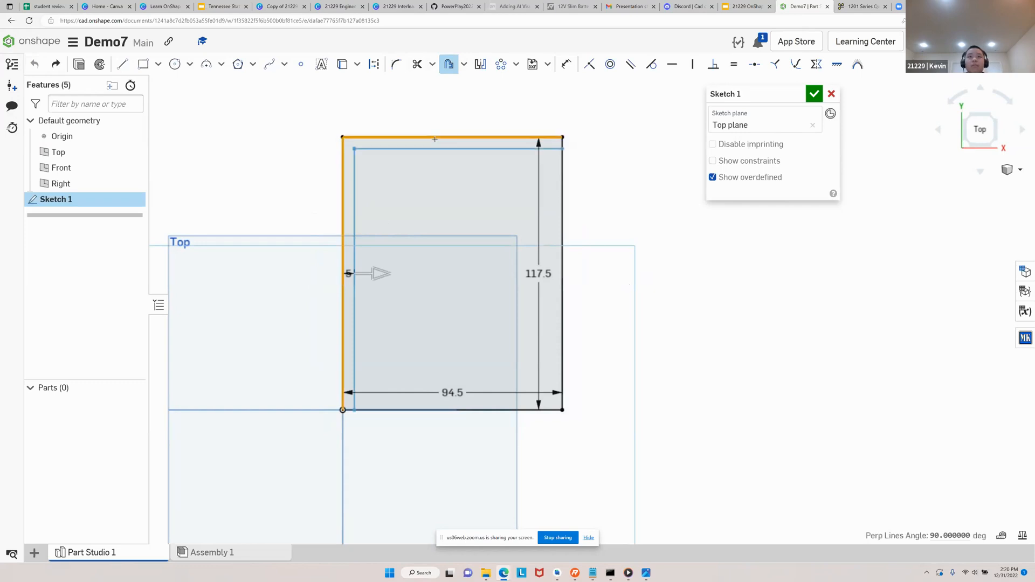
left_click(564, 242)
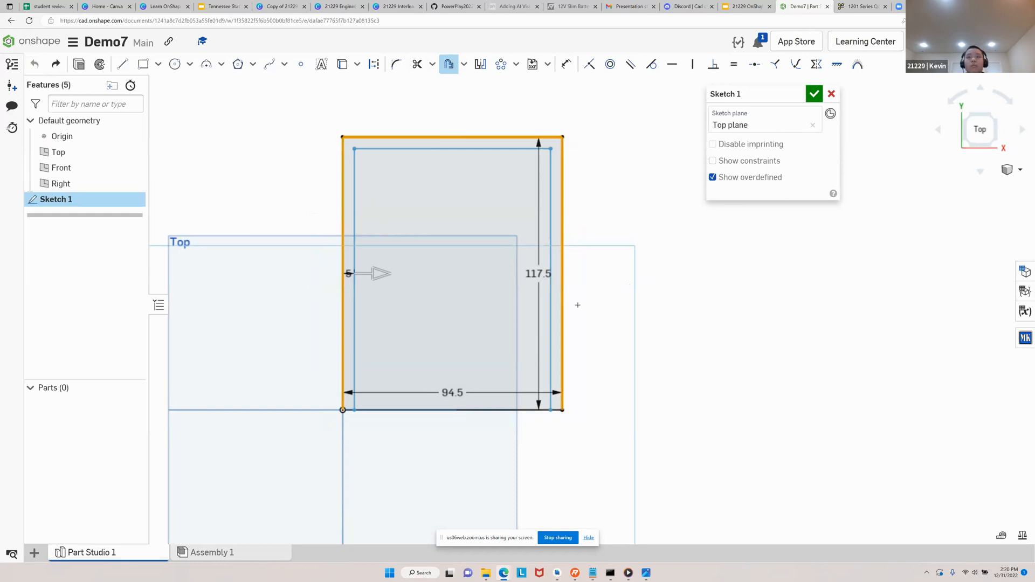
left_click(476, 412)
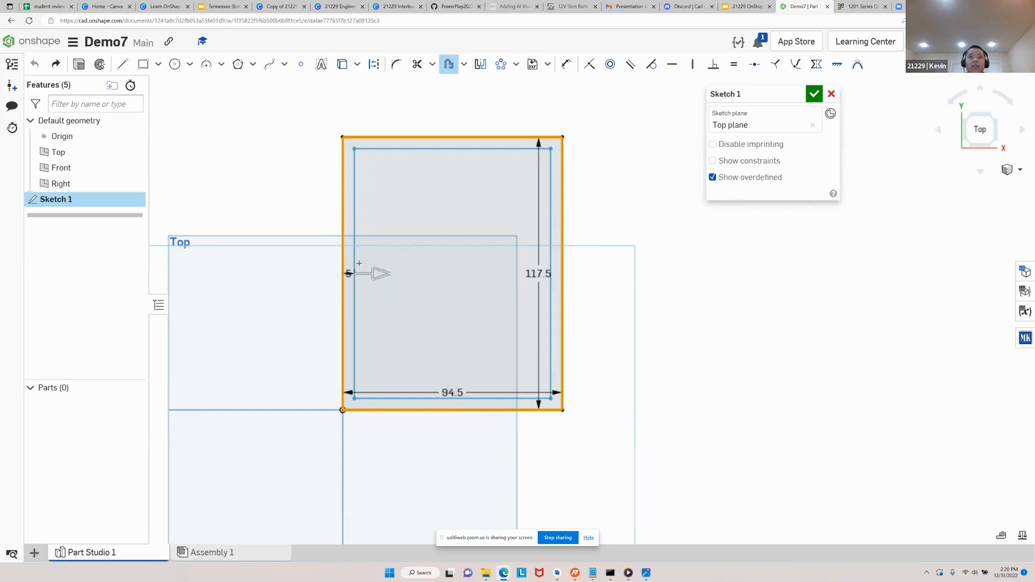
left_click_drag(378, 273, 353, 271)
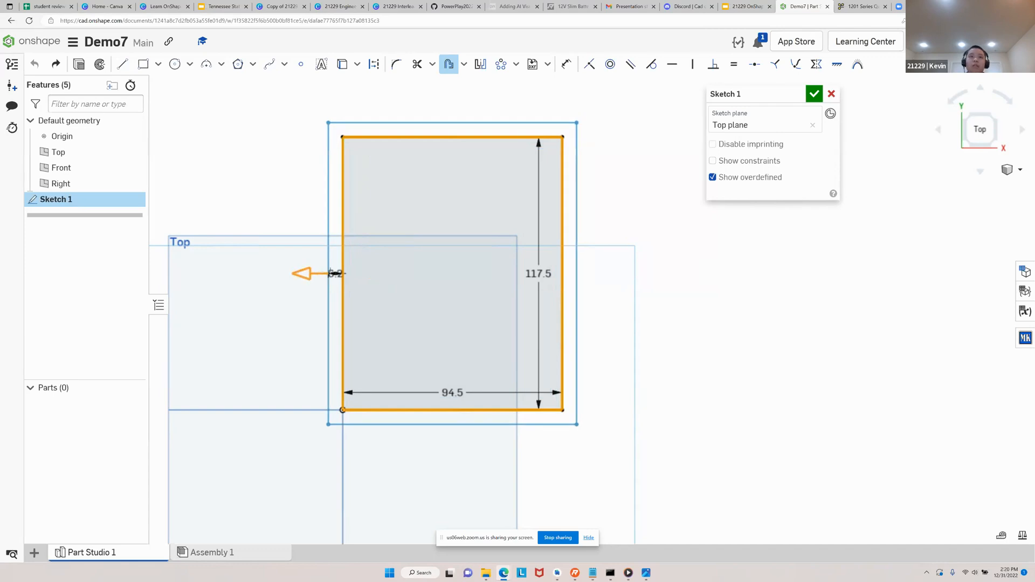
Set the wall offset distance to 4 mm and end the Offset command
scroll(331, 273, "up", 10)
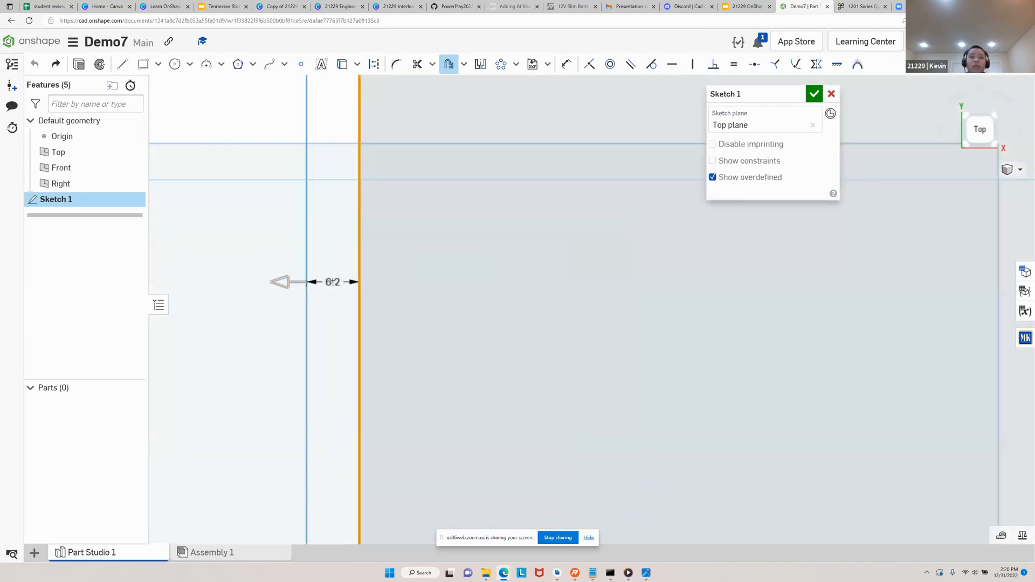
double_click(337, 280)
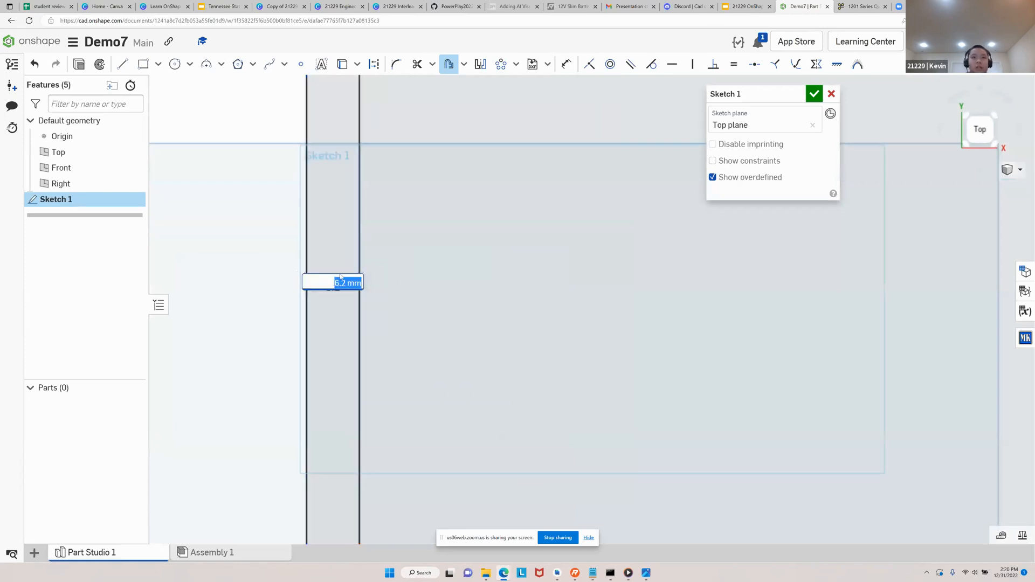
type("4")
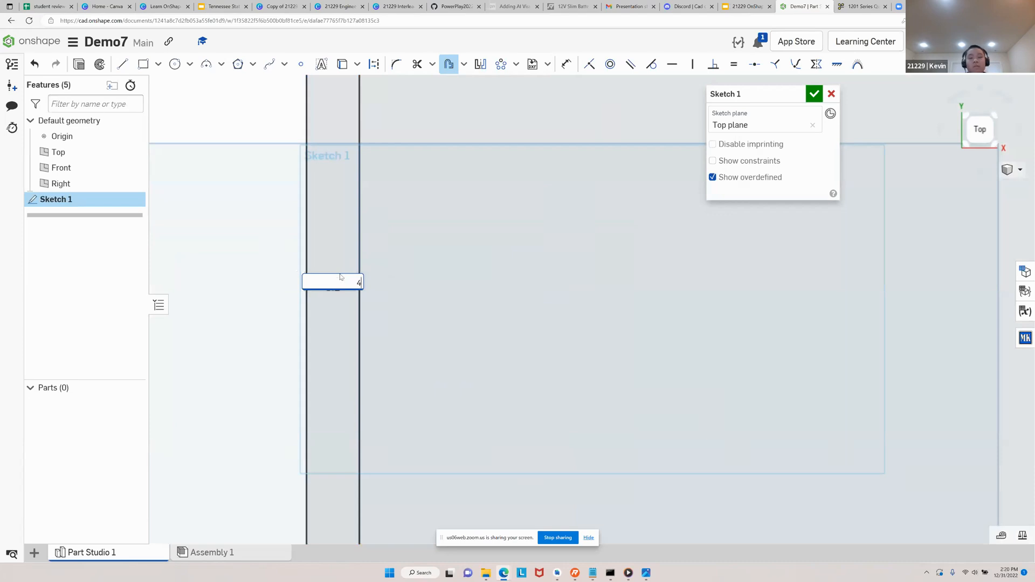
key("Return")
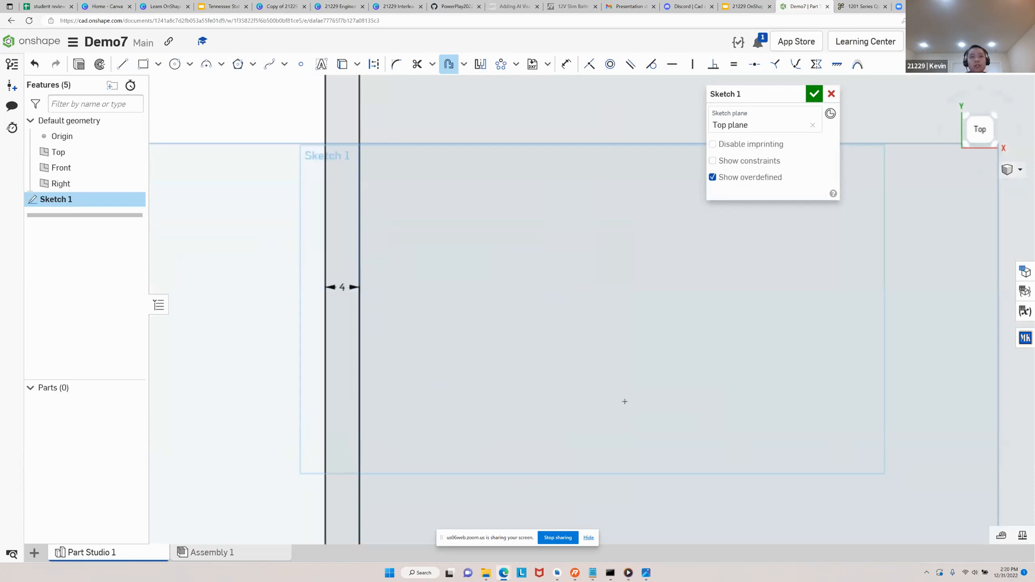
scroll(308, 302, "down", 3)
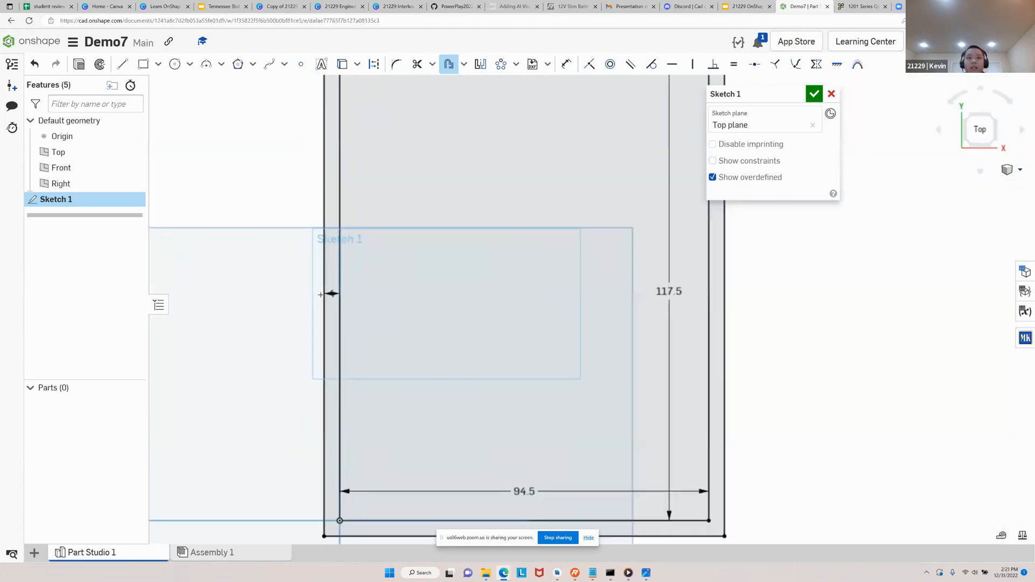
scroll(331, 294, "down", 1)
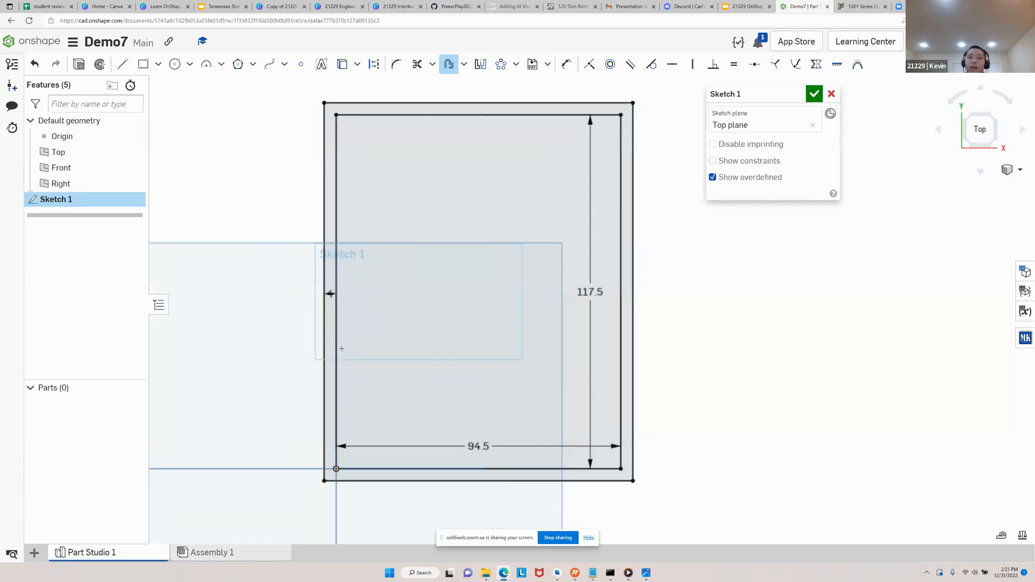
scroll(331, 295, "up", 5)
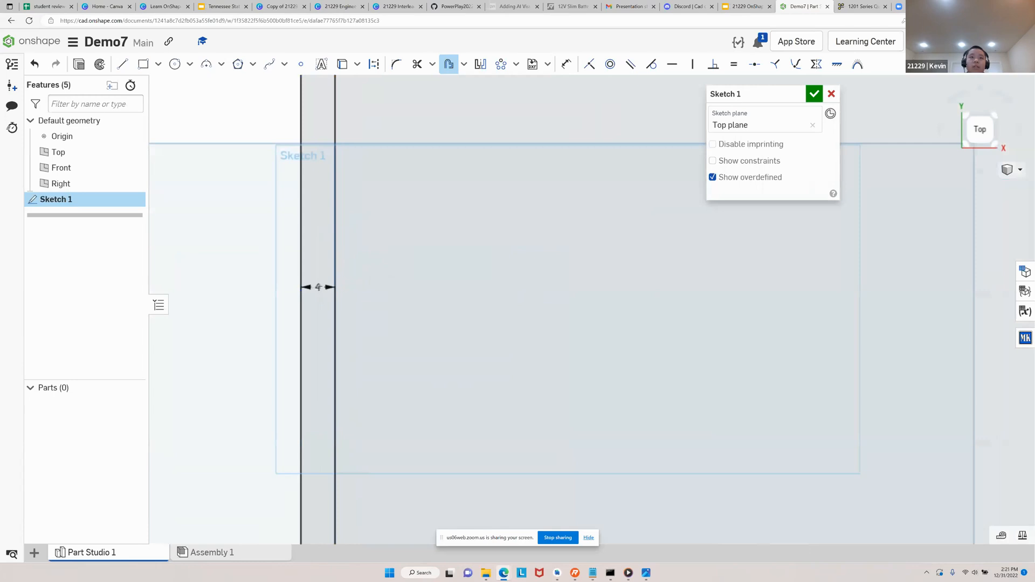
scroll(318, 287, "down", 5)
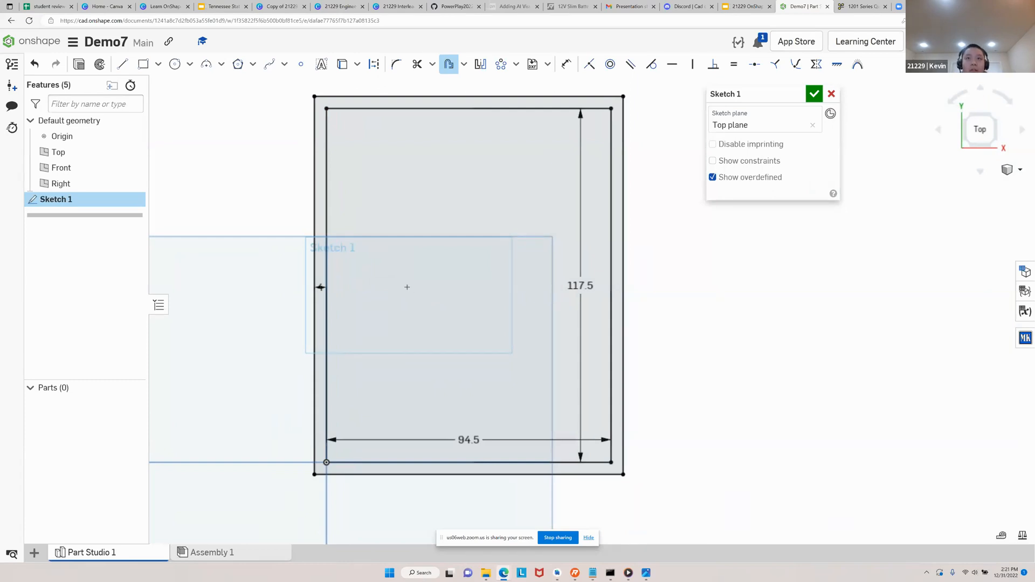
key("Escape")
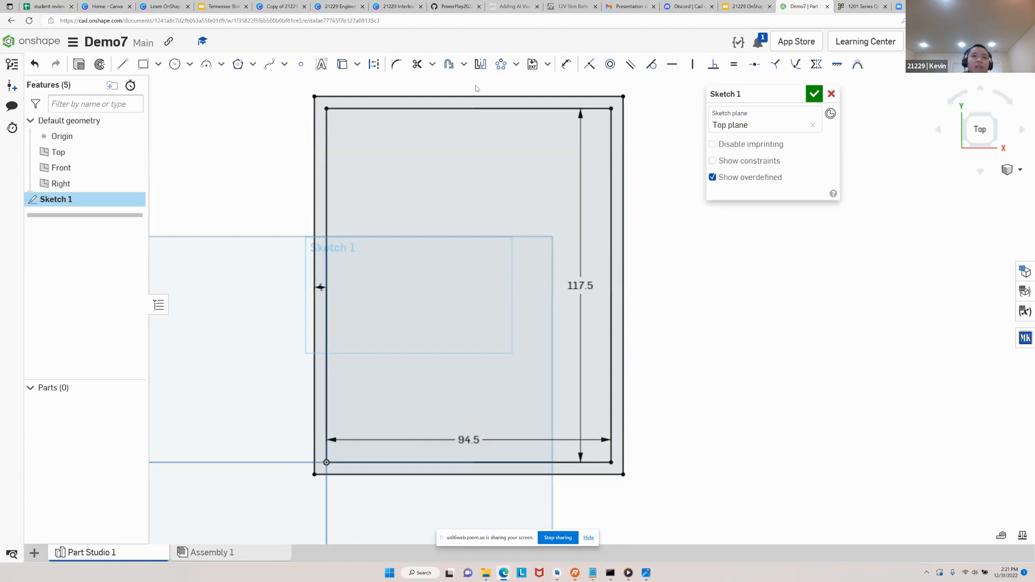
double_click(477, 109)
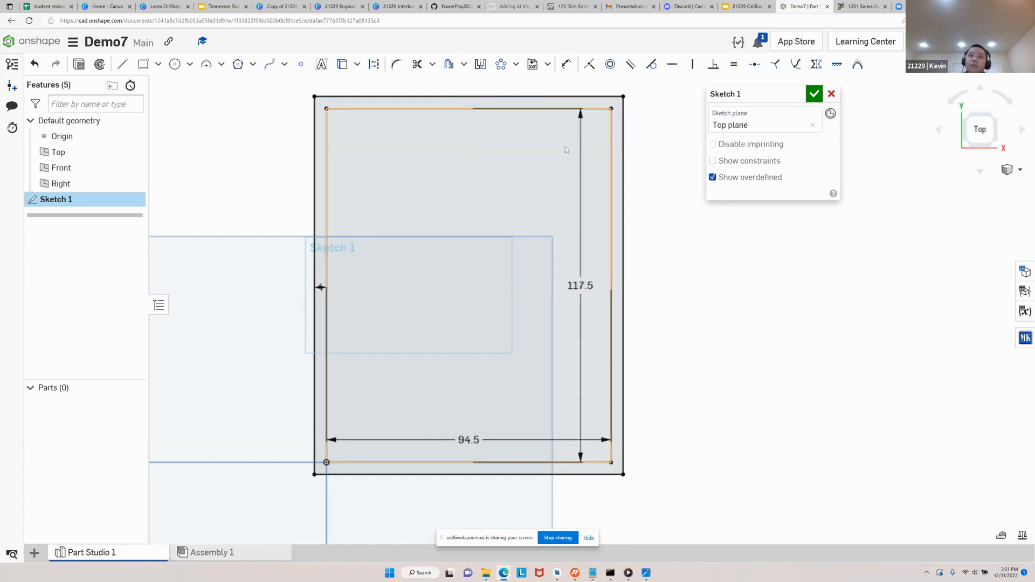
key("Escape")
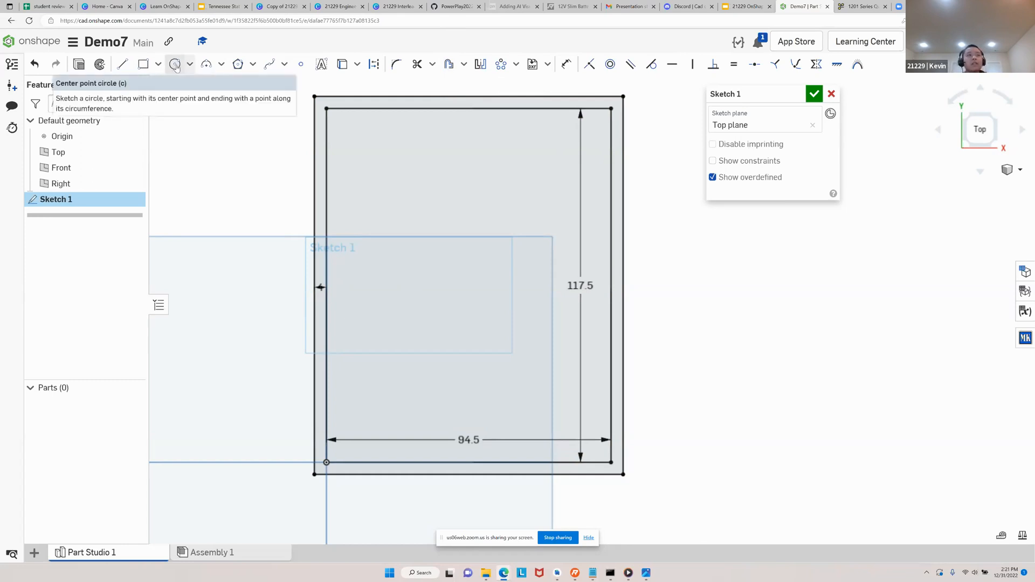
Activate the Center point circle tool, view the battery box picture on the Google Slides Agenda slide, and return to Onshape
left_click(175, 66)
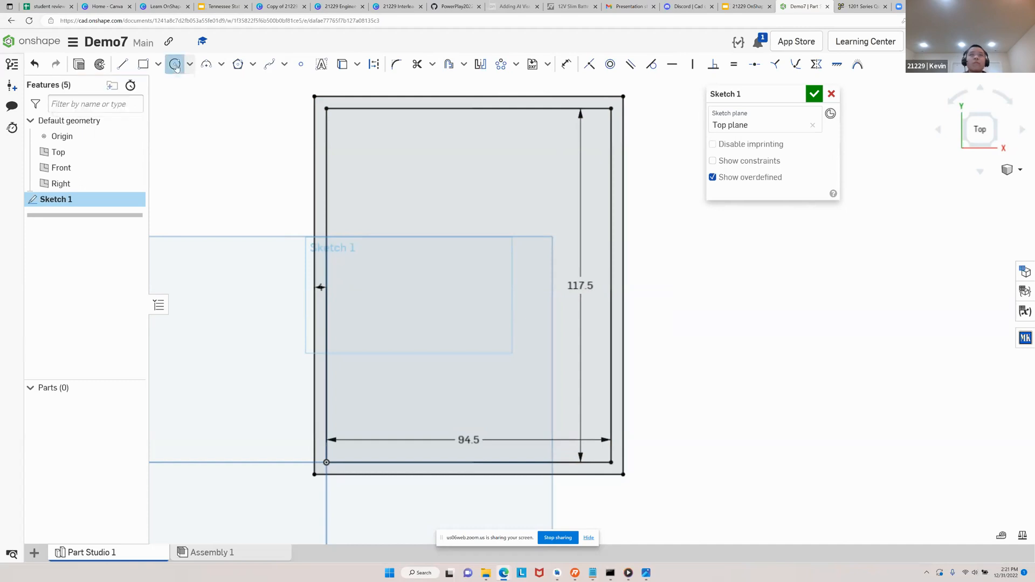
left_click(741, 7)
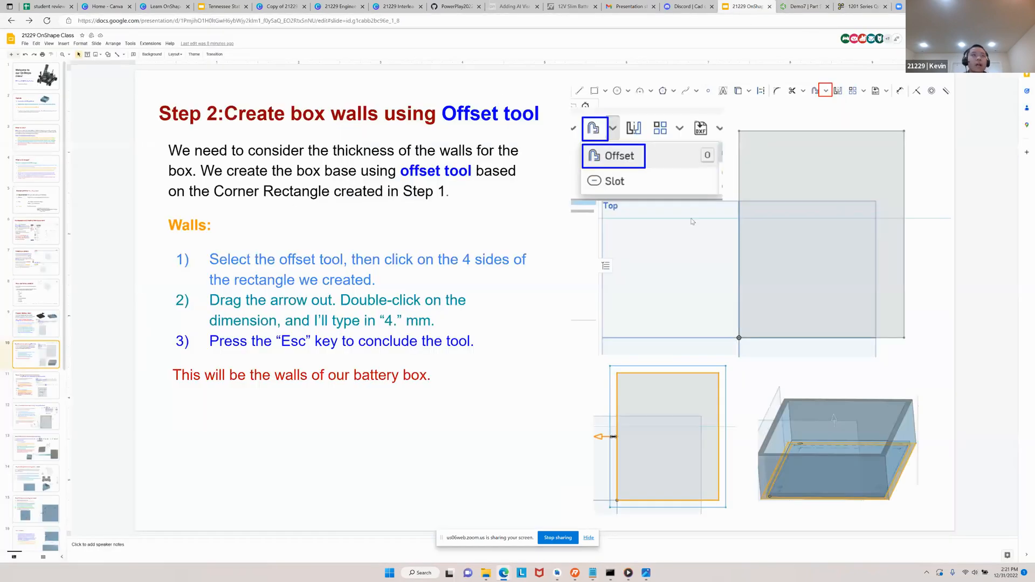
left_click(52, 108)
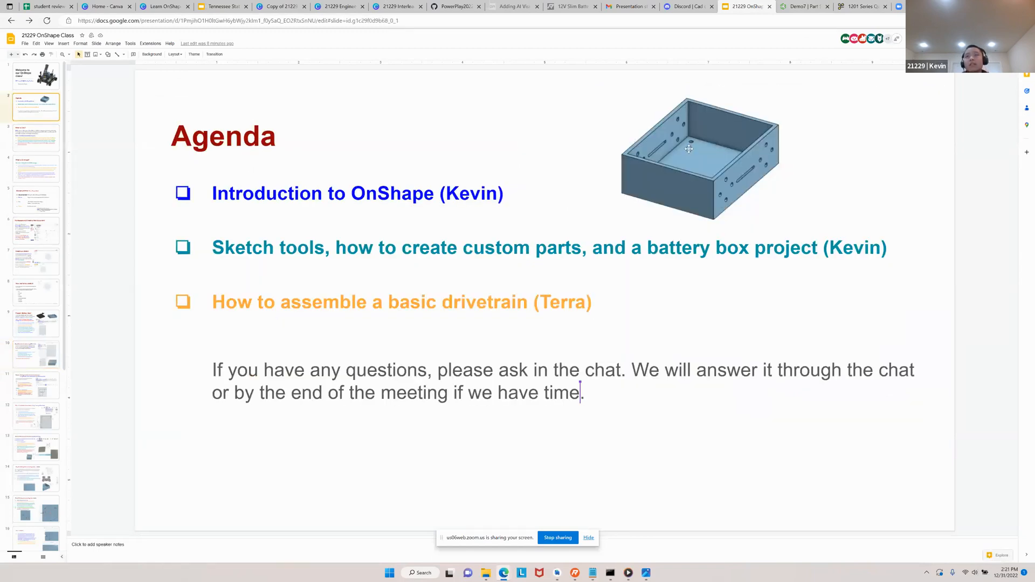
left_click(803, 7)
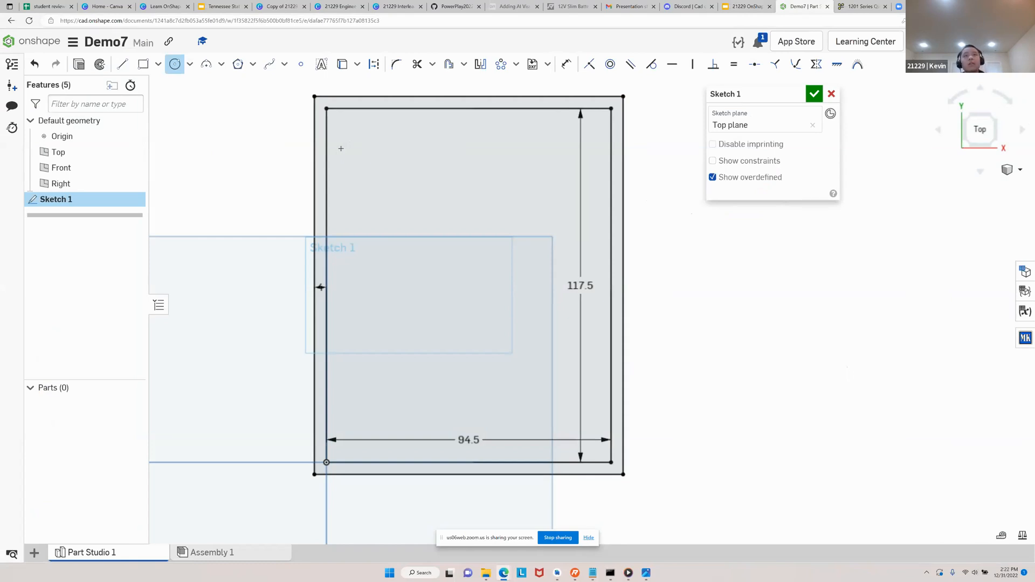
Sketch a 4.2 mm diameter center point circle inside the base rectangle, near its upper-left corner
scroll(339, 118, "up", 5)
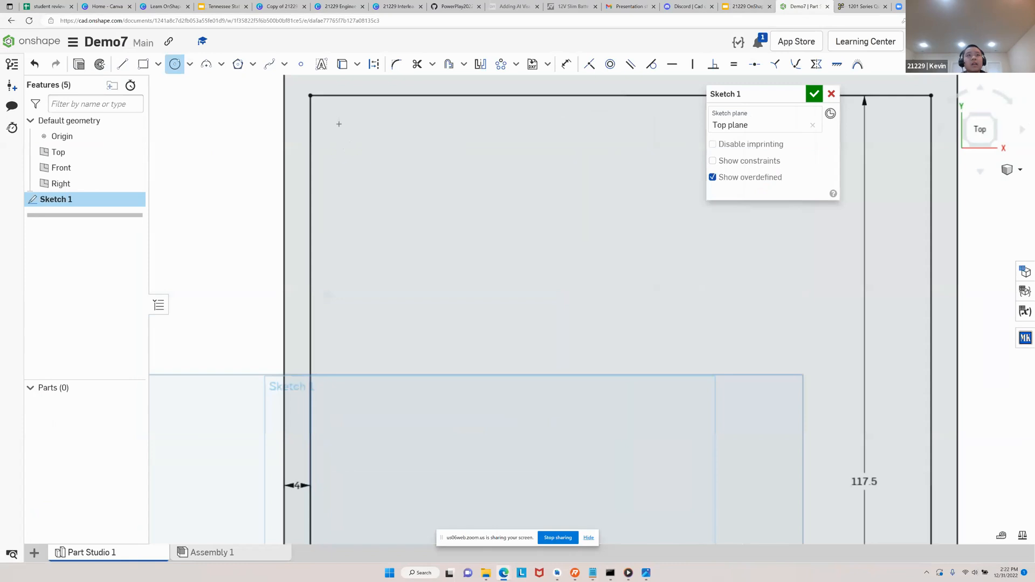
left_click(190, 65)
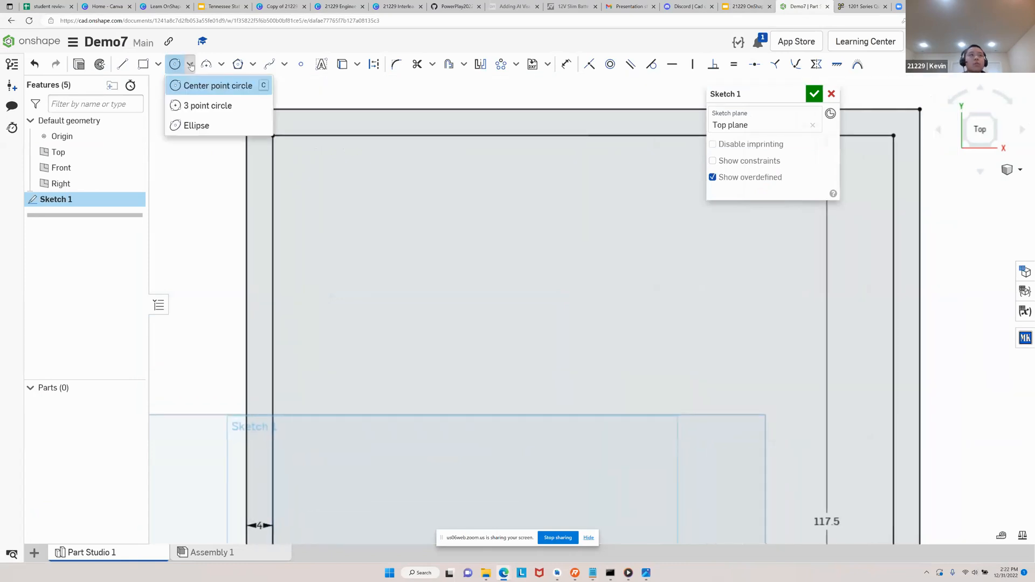
left_click(236, 89)
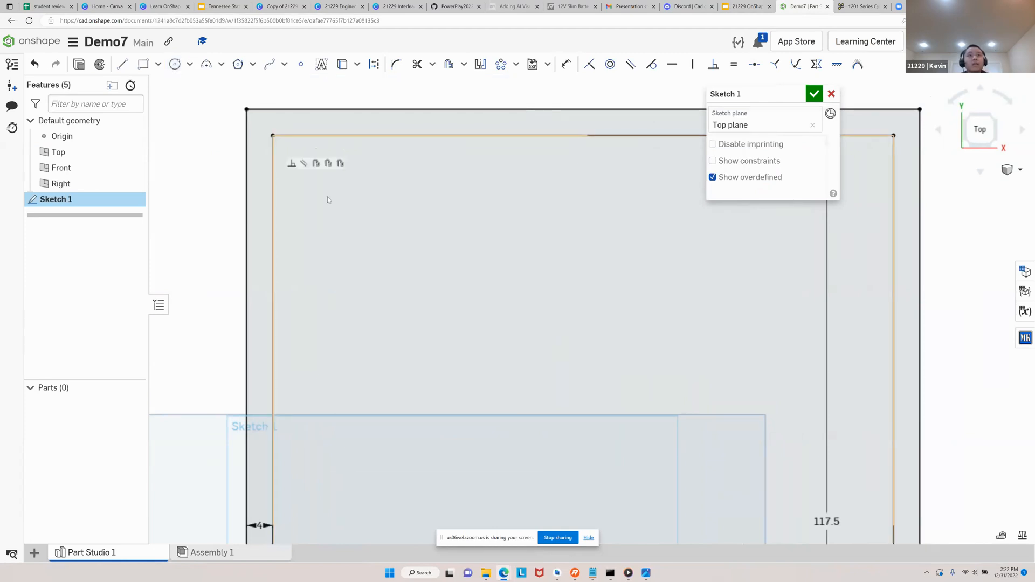
left_click(175, 64)
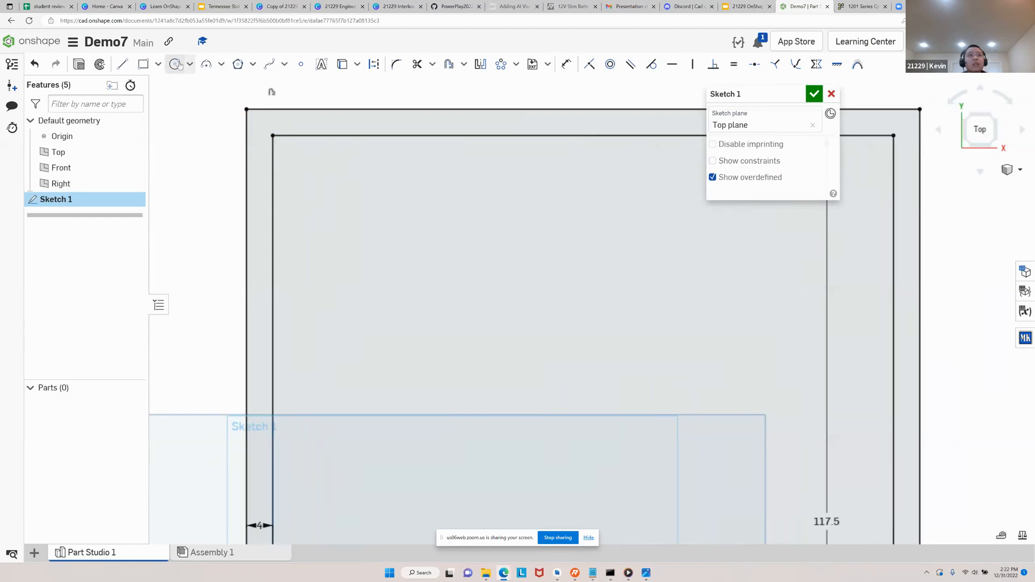
left_click(329, 189)
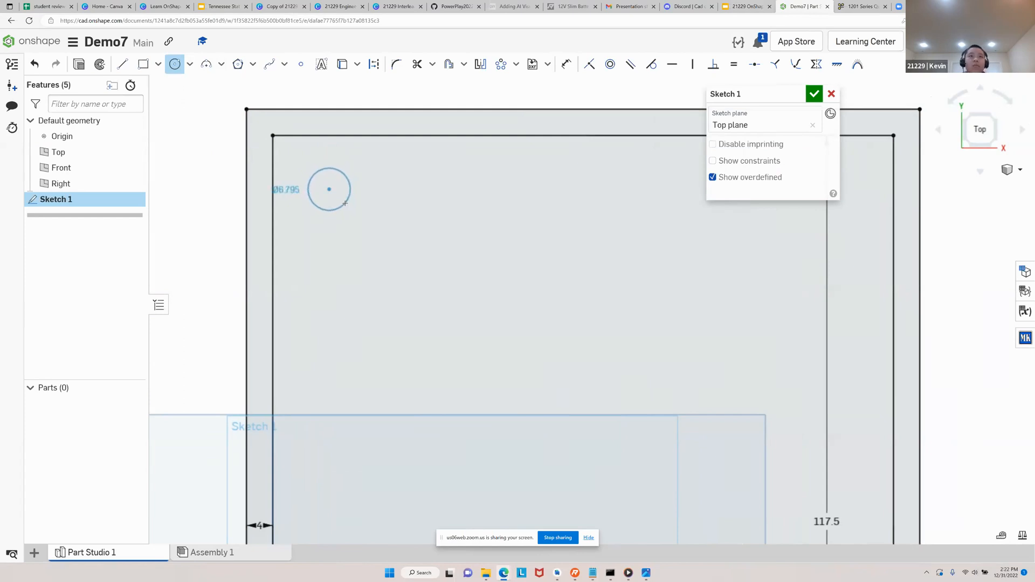
left_click(345, 201)
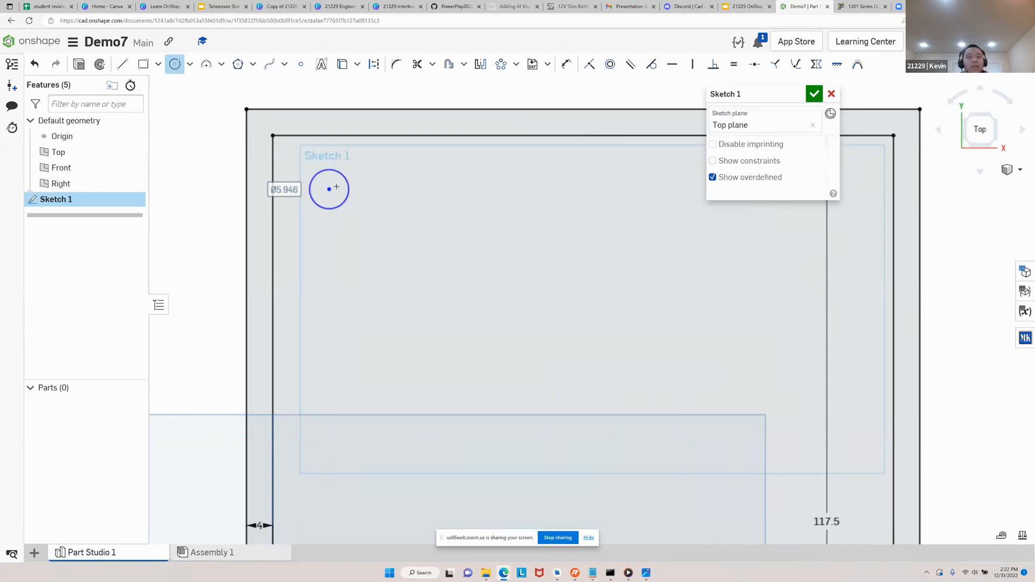
type("4.2")
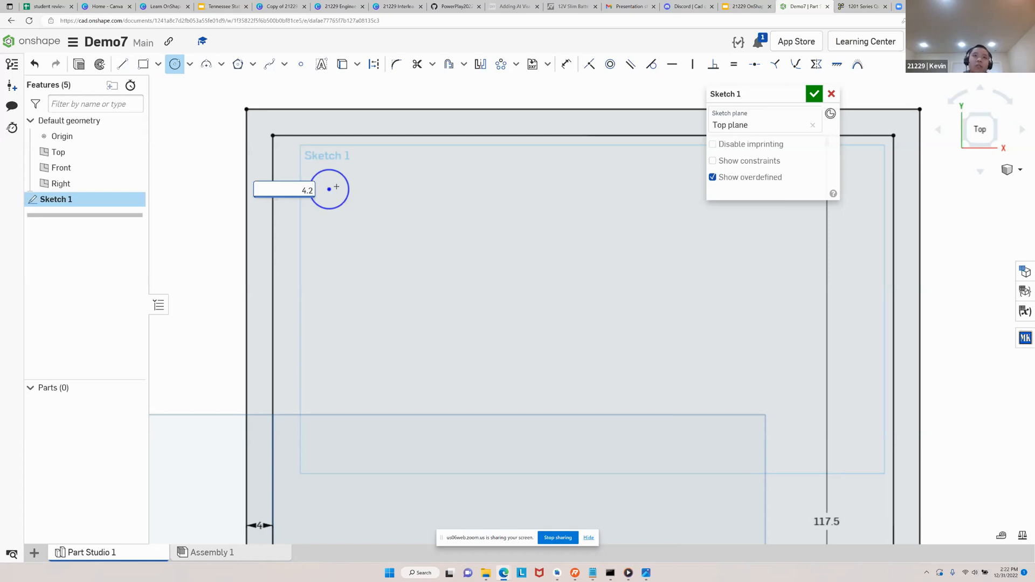
key("Return")
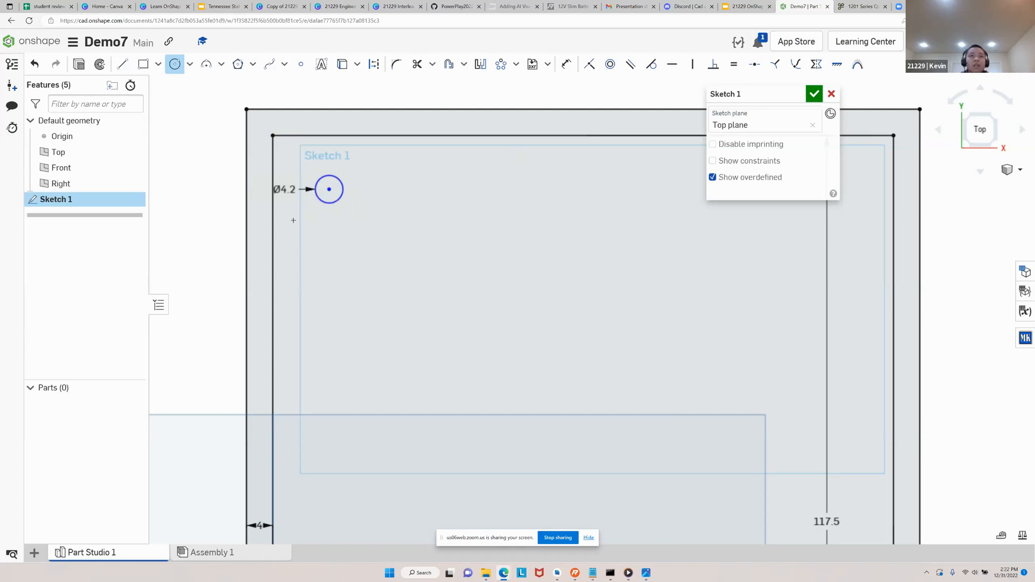
key("Escape")
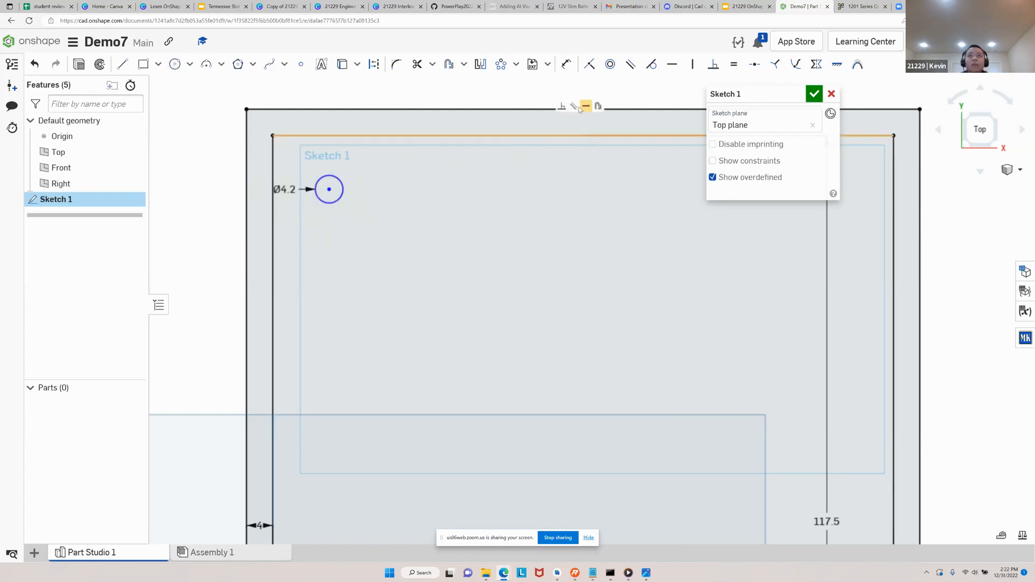
Shift the circle slightly down and right, and dimension its center 8 mm from the inner rectangle's left edge
left_click(334, 196)
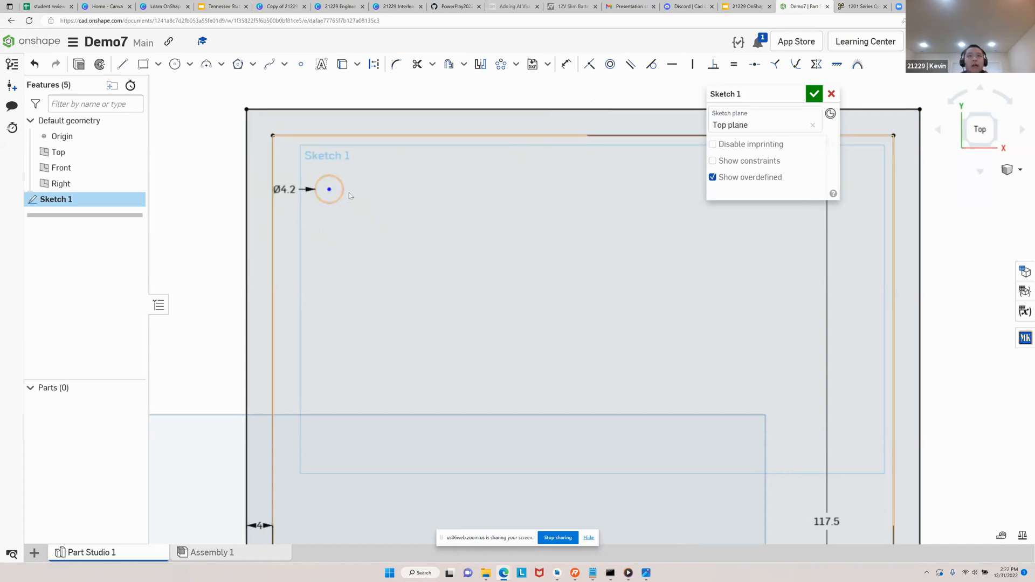
mouse_move(343, 198)
left_mouse_down()
mouse_move(440, 240)
mouse_move(397, 223)
mouse_move(358, 240)
mouse_move(356, 212)
left_mouse_up()
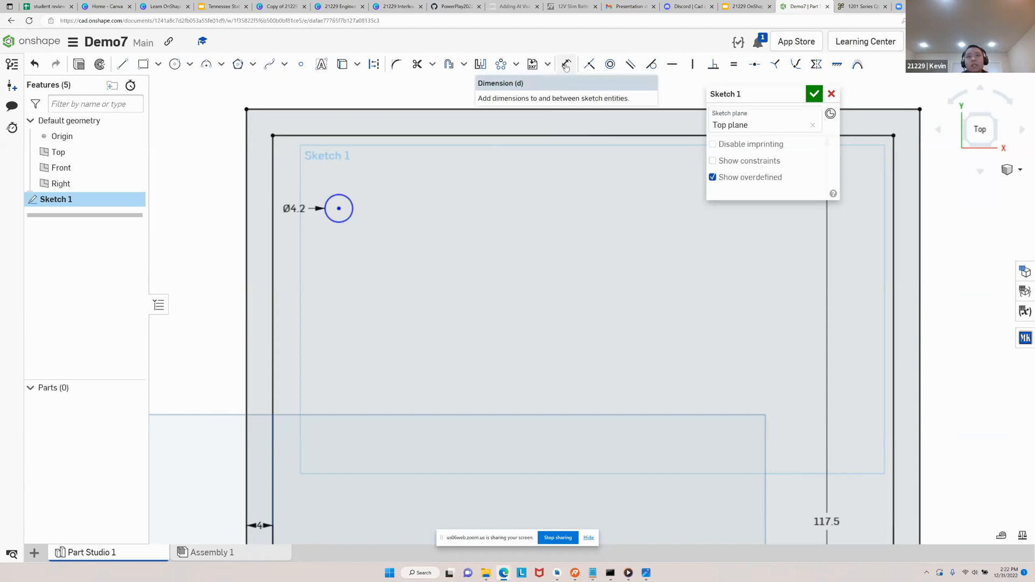
left_click(566, 65)
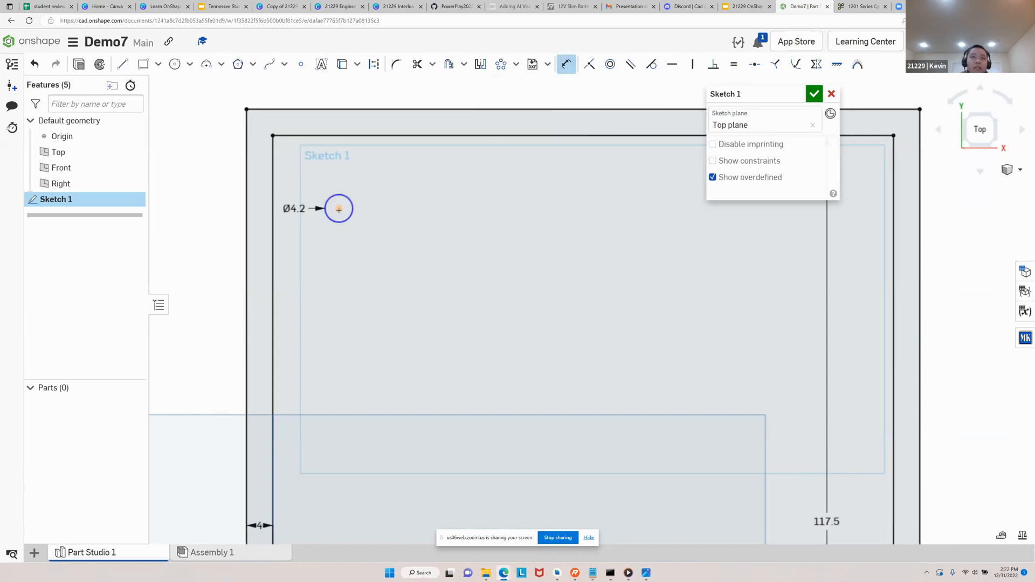
left_click(273, 207)
left_click(339, 208)
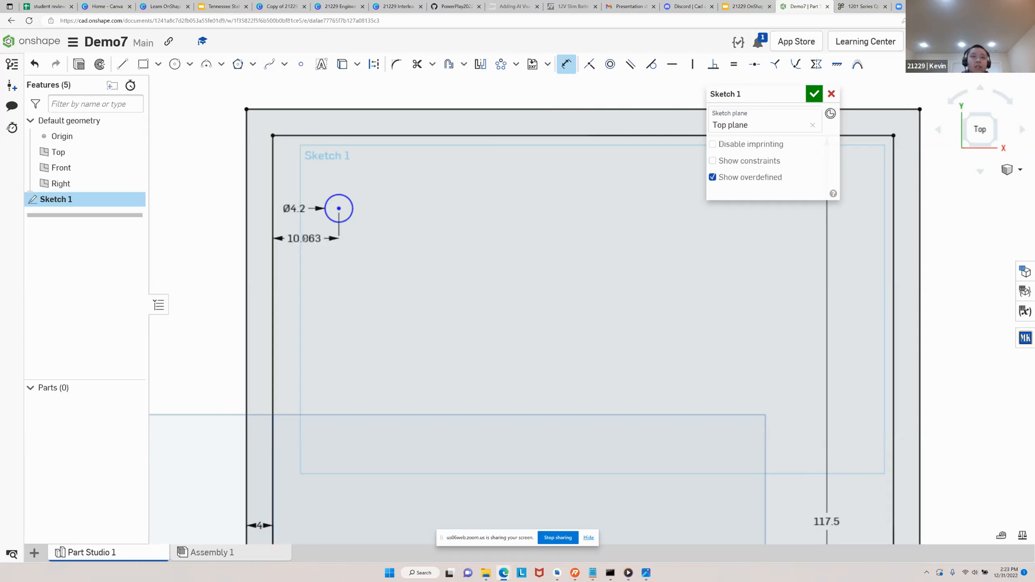
left_click(304, 239)
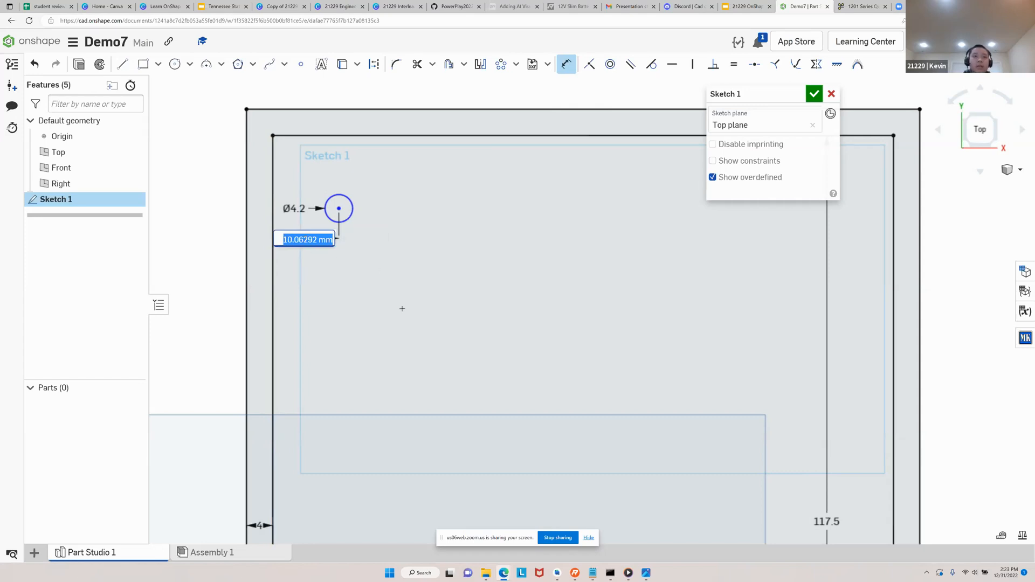
type("8")
key("Return")
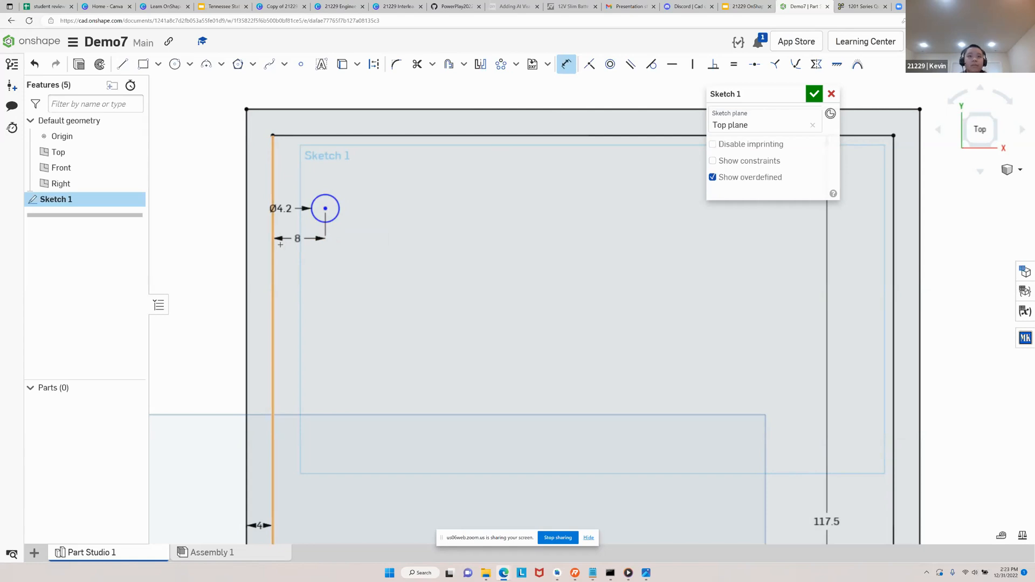
key("Escape")
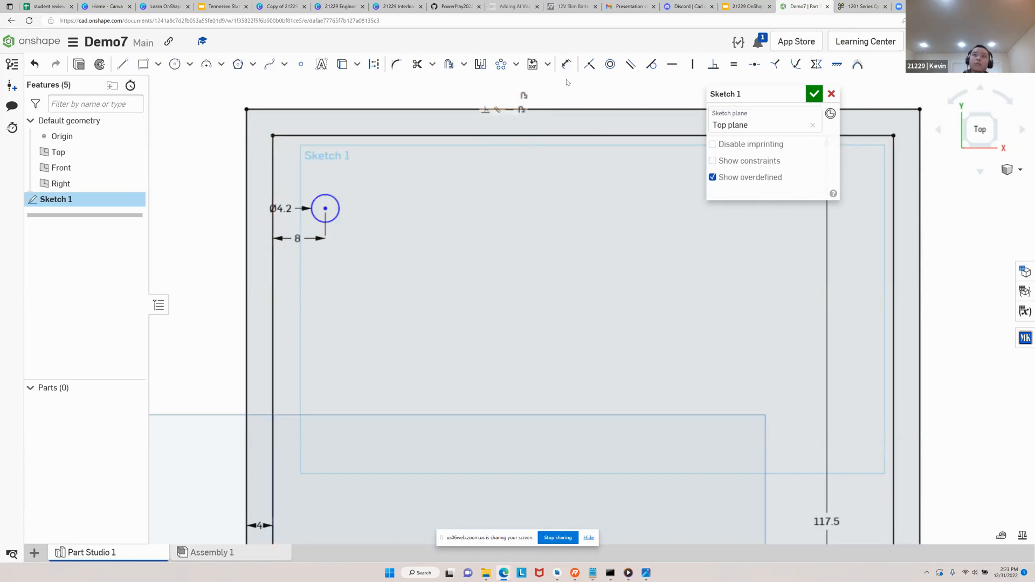
Dimension the circle's center 8 mm from the inner rectangle's top edge
left_click(567, 64)
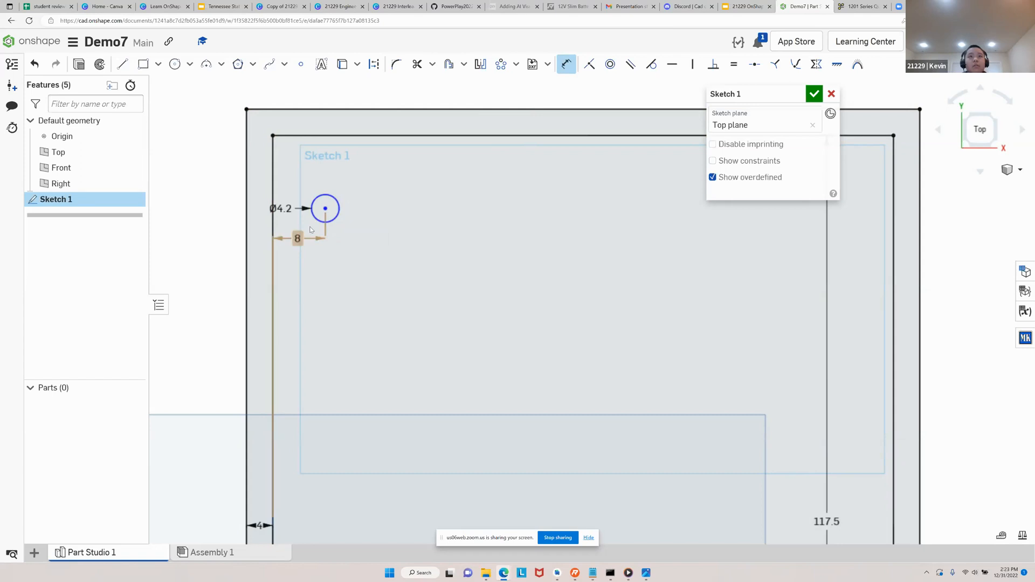
left_click(335, 136)
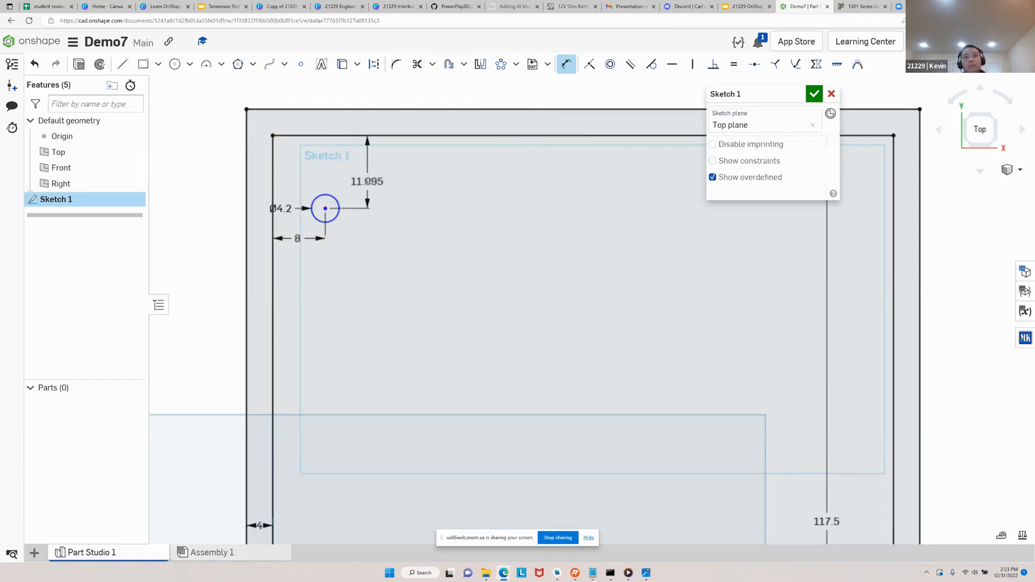
left_click(367, 182)
type("8")
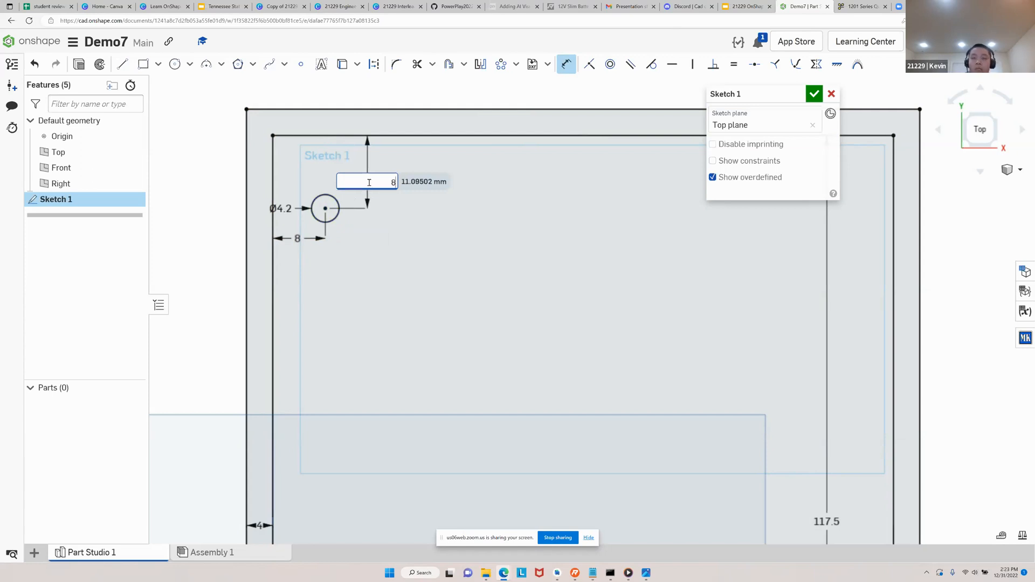
key("Return")
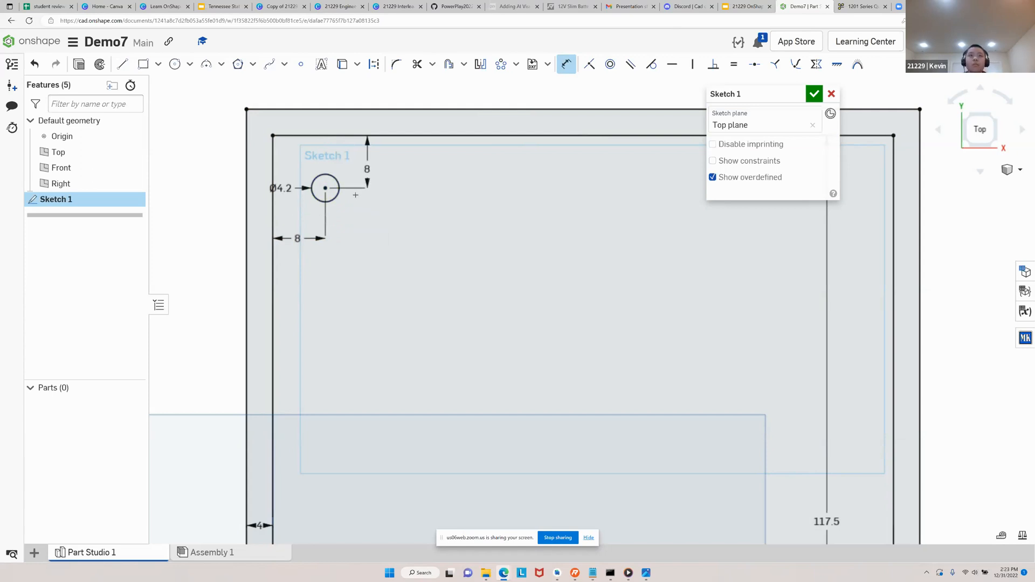
key("Escape")
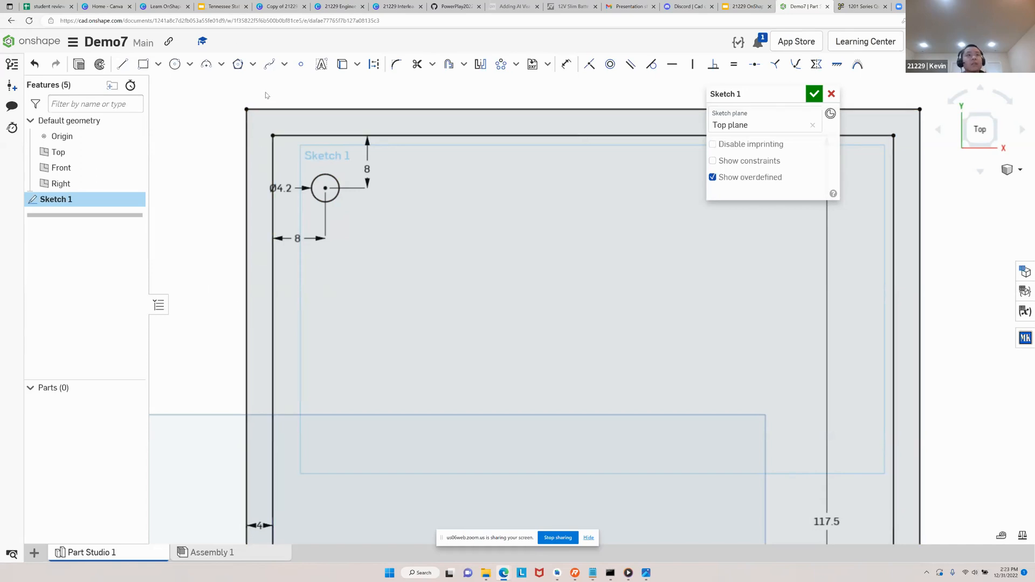
Move the circle's diameter label to its lower left and re-enter the diameter as 4.2 mm
scroll(175, 170, "down", 3)
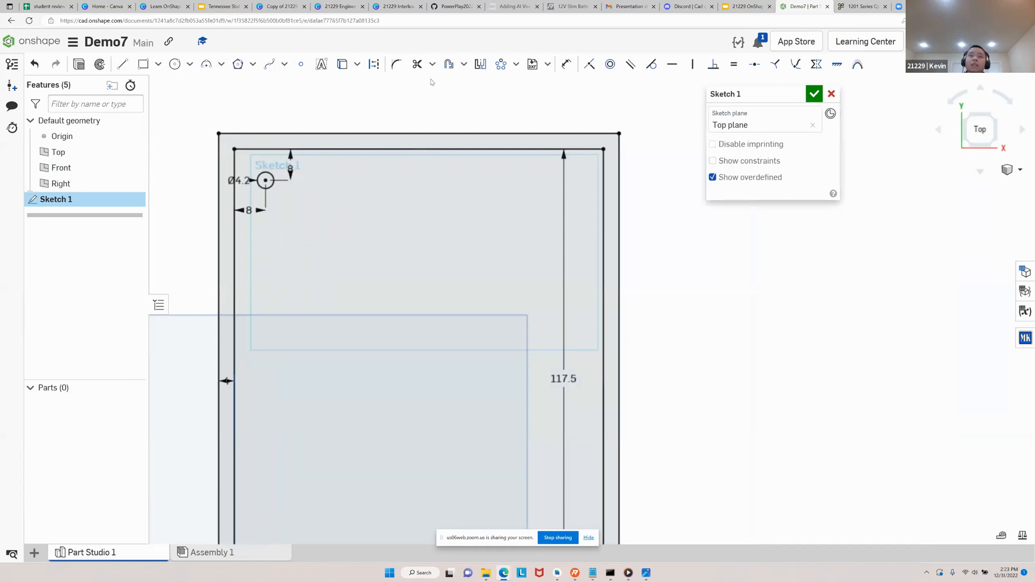
scroll(353, 173, "down", 2)
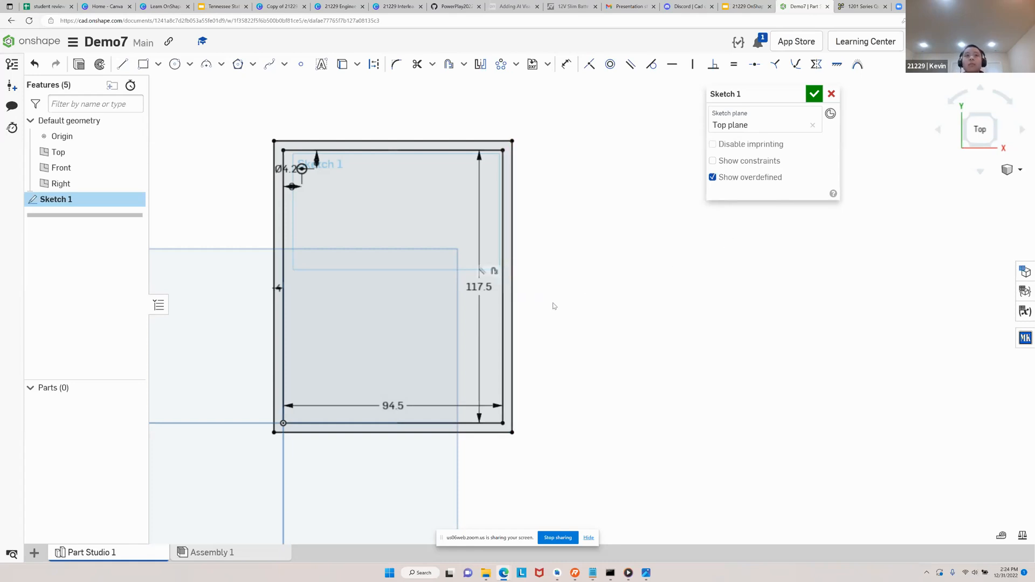
scroll(338, 195, "up", 6)
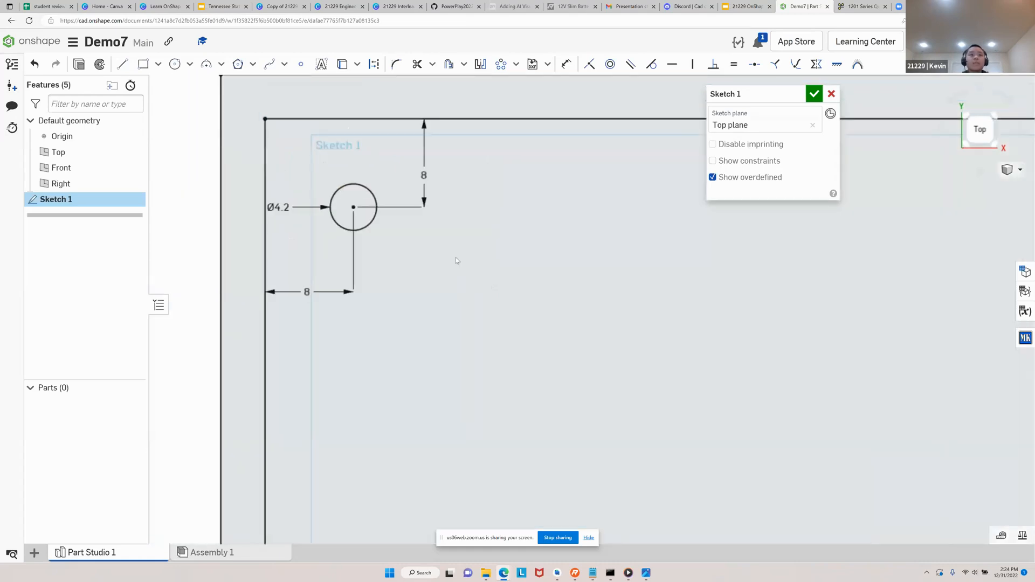
left_click_drag(302, 238, 340, 276)
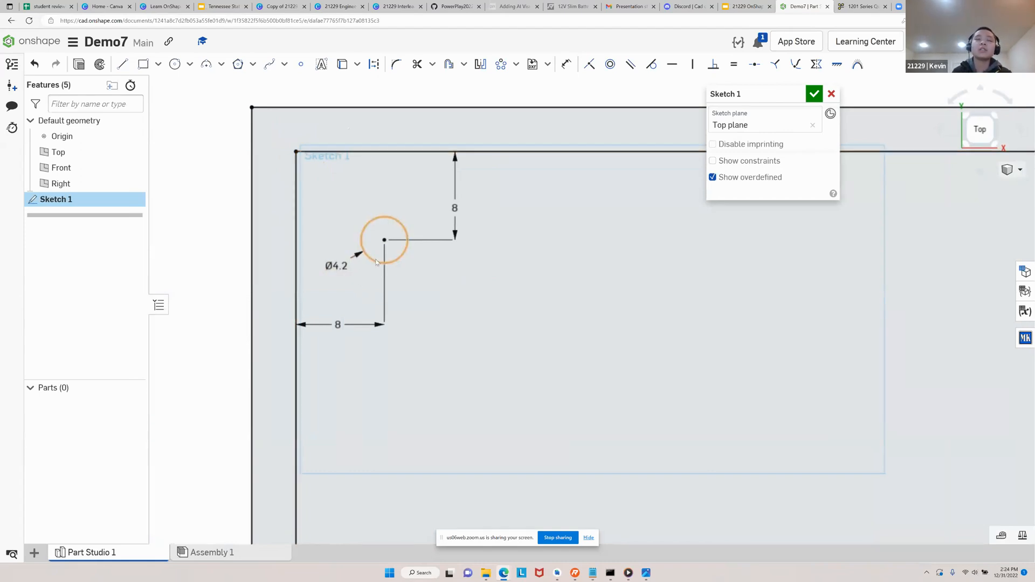
double_click(348, 268)
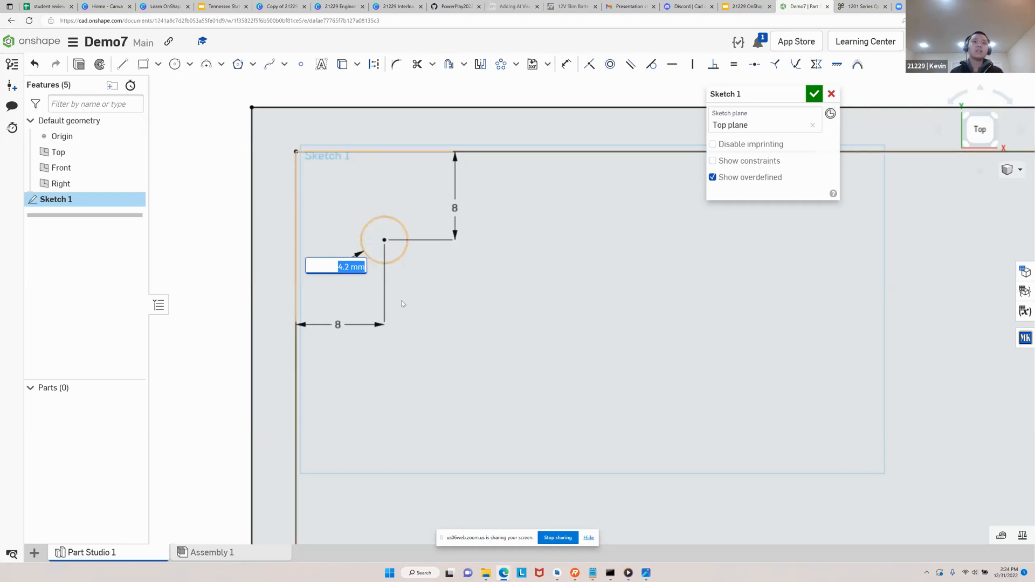
key("BackSpace")
type("4.2")
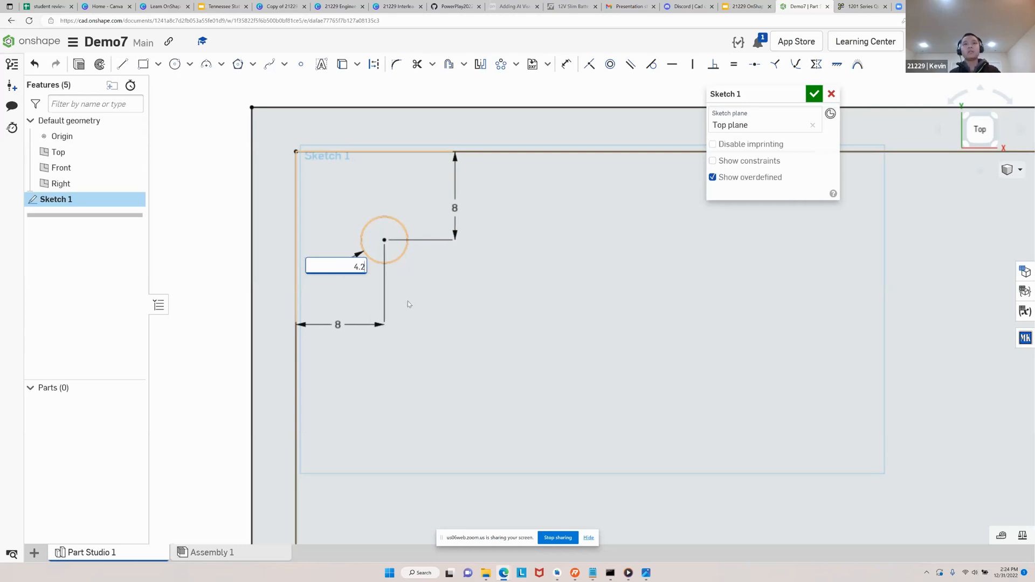
key("Return")
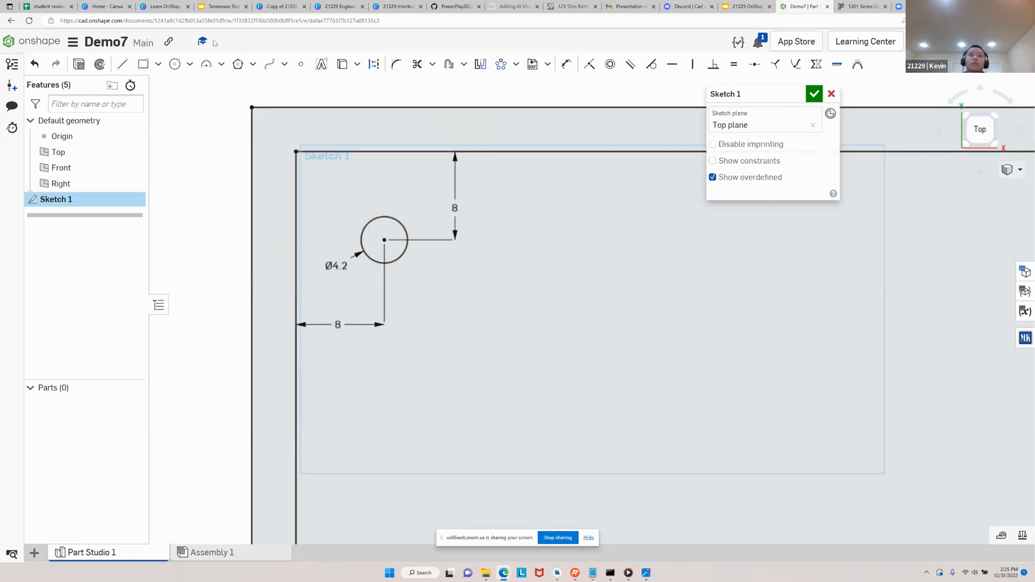
Sketch a second circle to the right of the corner hole and dimension its diameter as 4.2 mm
left_click(175, 64)
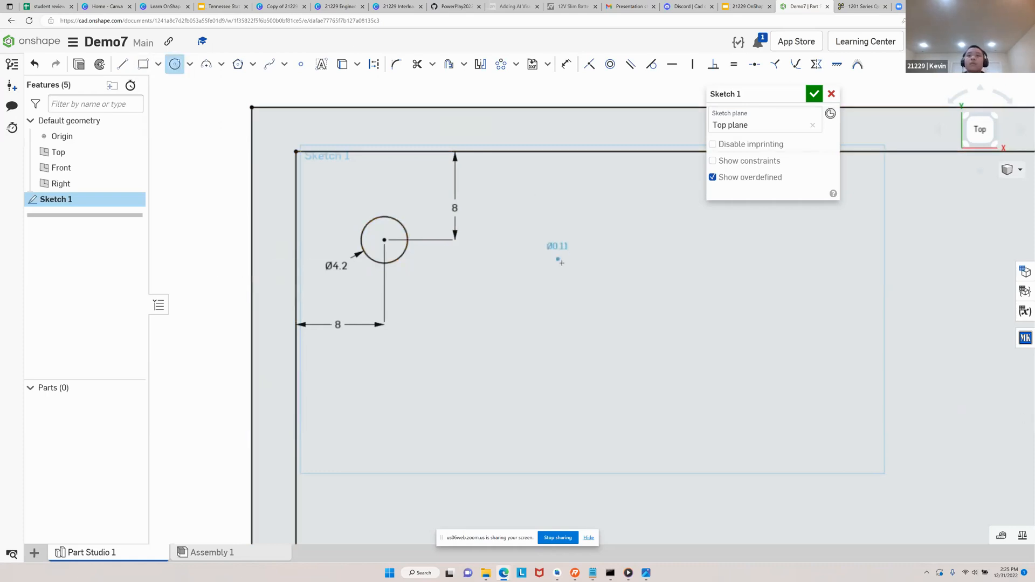
left_click(579, 282)
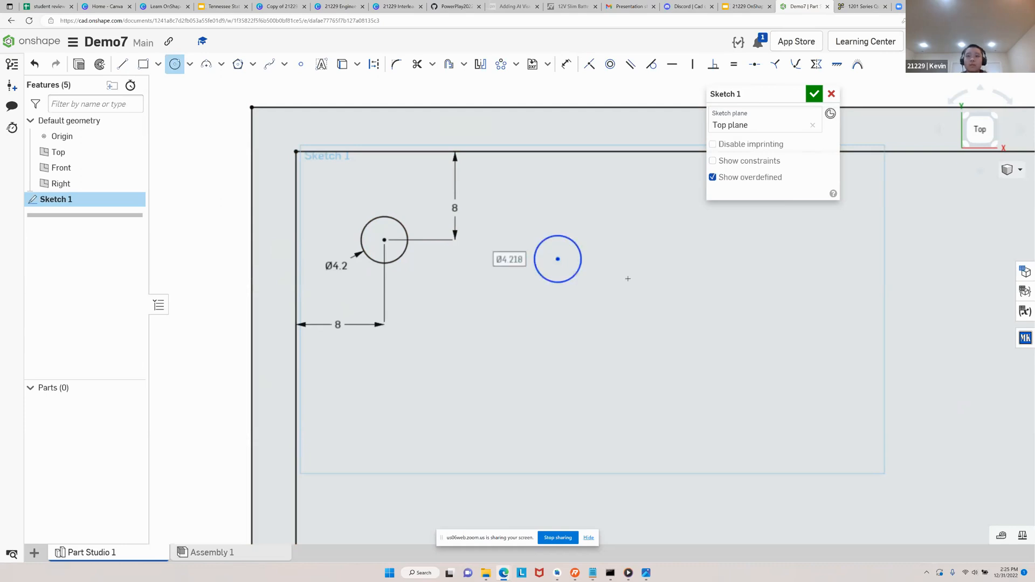
key("Escape")
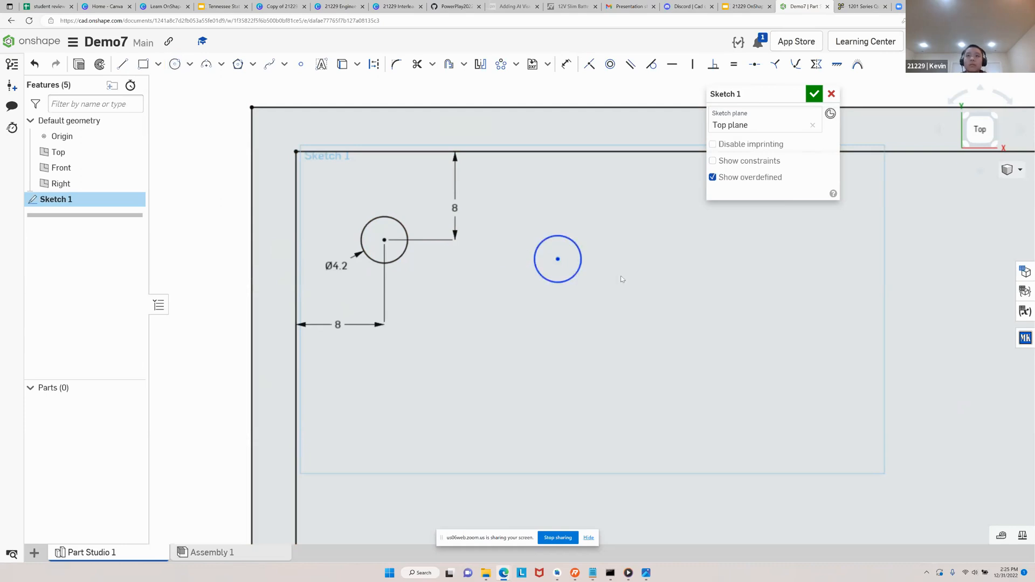
left_click(565, 64)
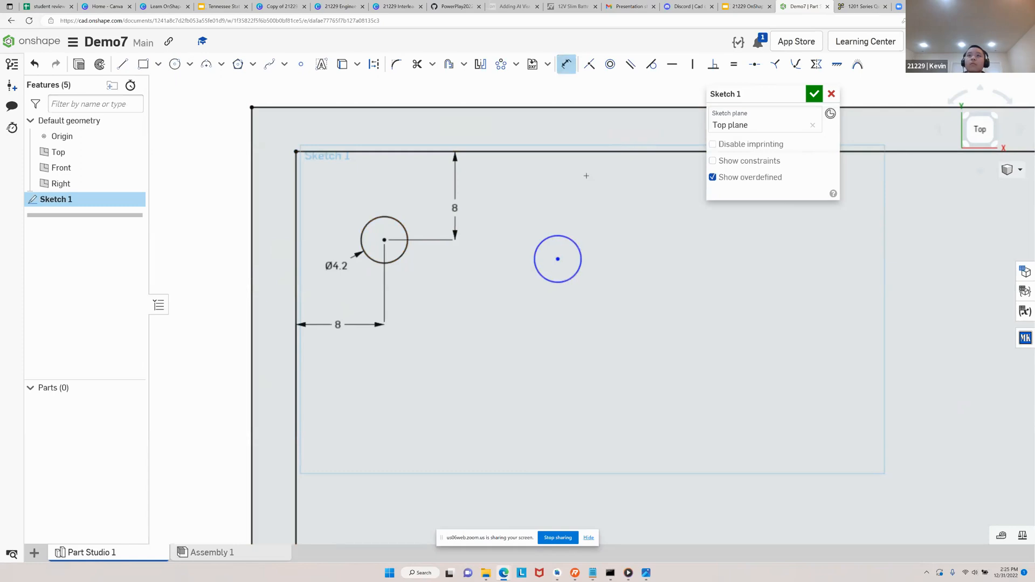
left_click(581, 258)
left_click(618, 210)
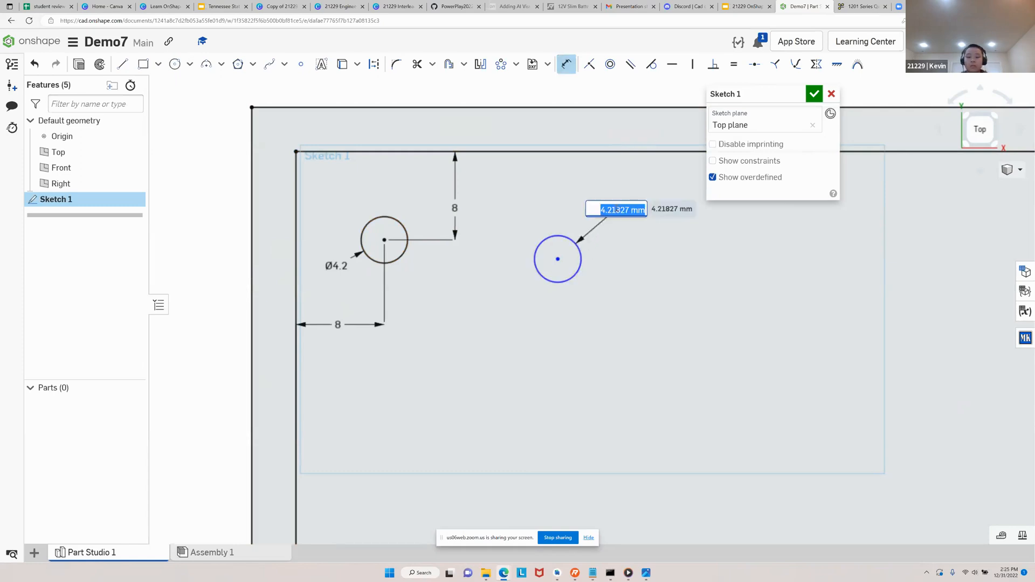
type("4.2")
key("Return")
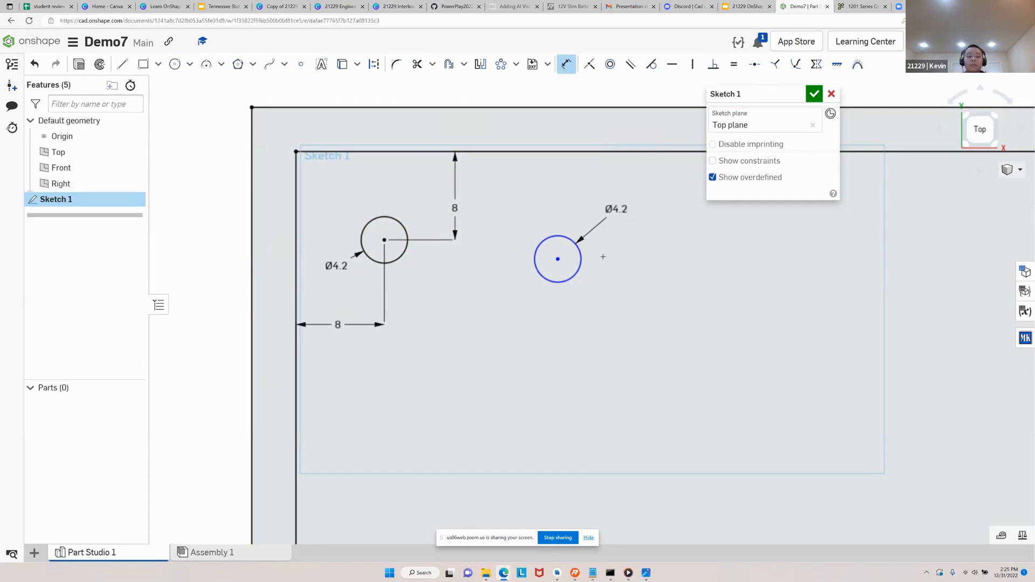
key("Escape")
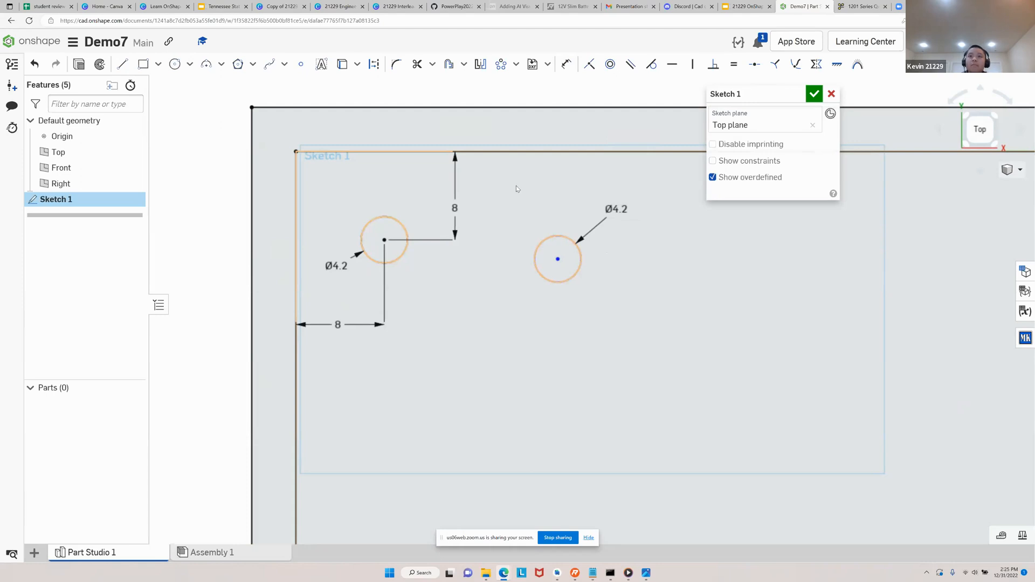
Delete the second 4.2 mm circle to the right of the corner hole
left_click_drag(516, 185, 683, 317)
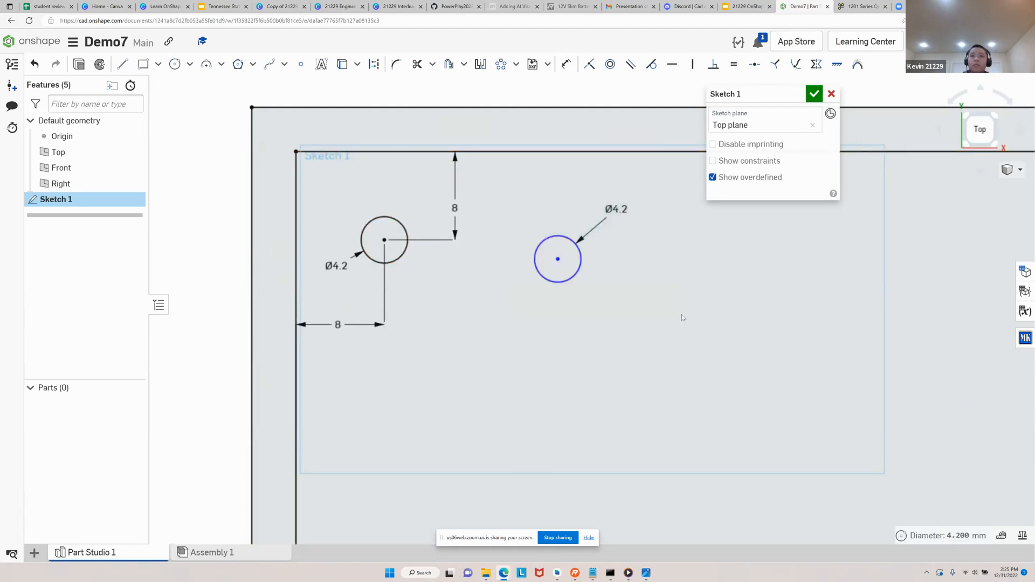
key("Delete")
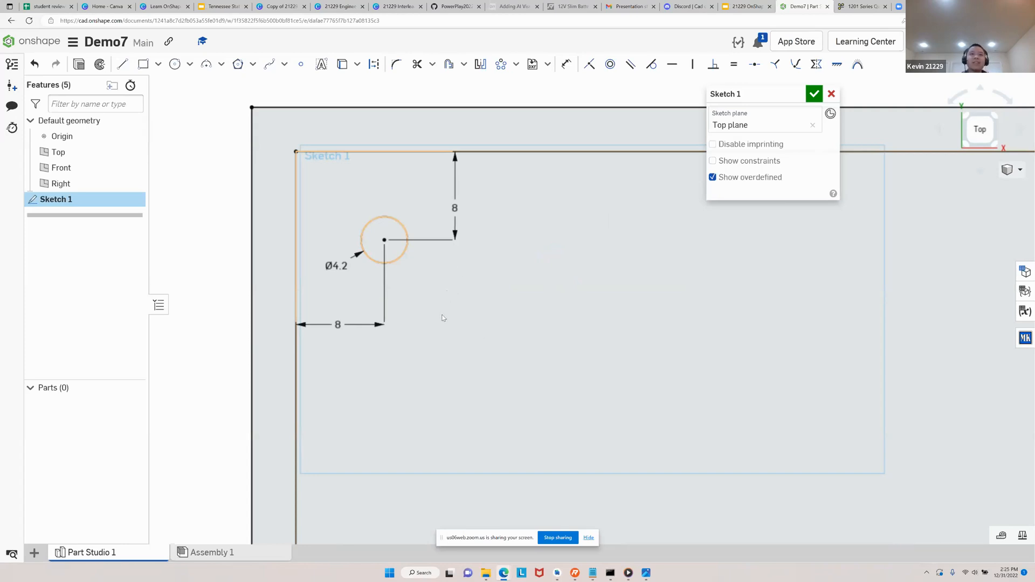
Delete both 8 mm position dimensions of the corner circle, keeping its diameter dimension
scroll(439, 315, "down", 3)
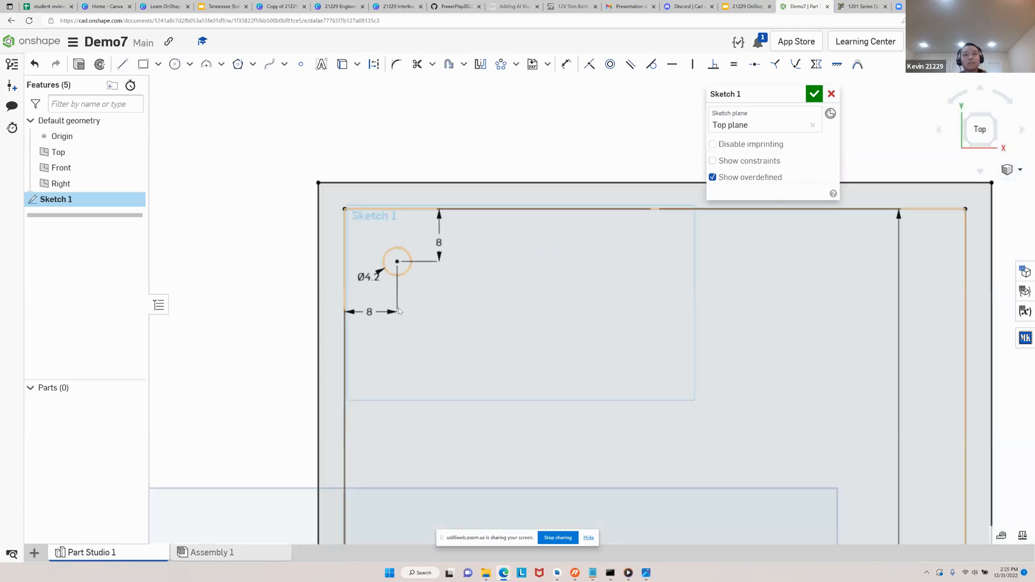
scroll(197, 296, "down", 3)
middle_click_drag(204, 273, 206, 173)
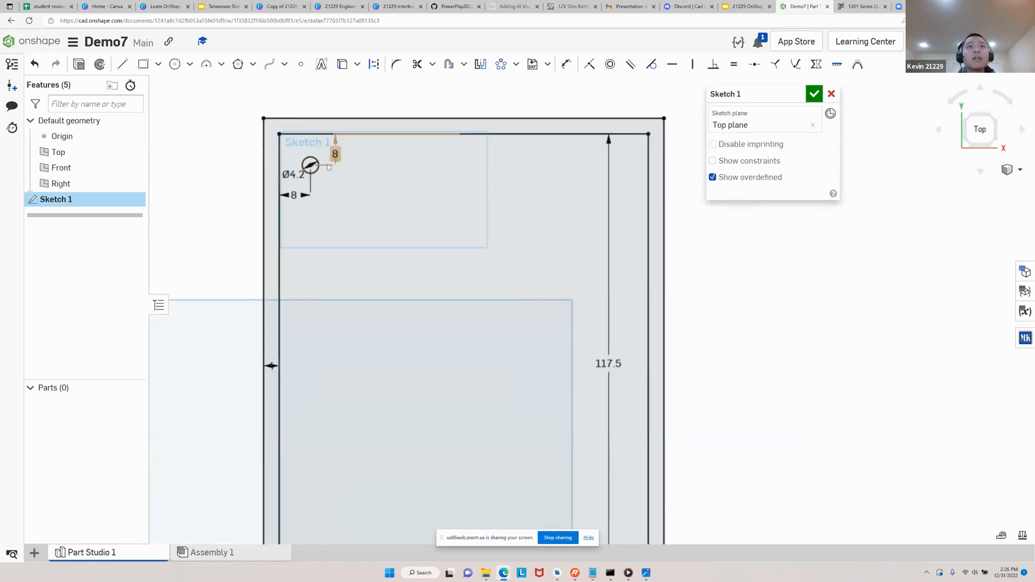
scroll(311, 150, "up", 5)
middle_click_drag(304, 148, 299, 180)
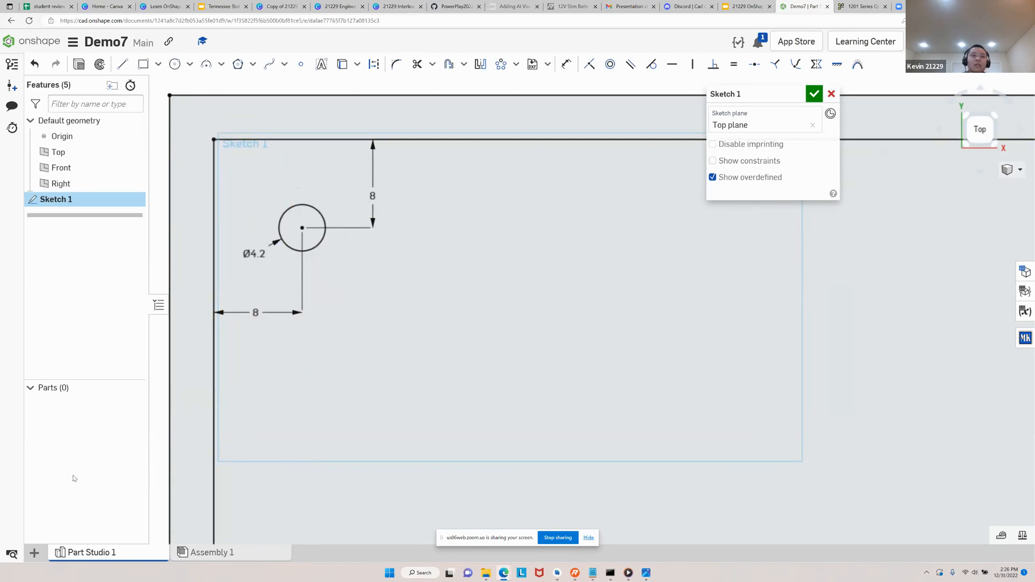
left_click(256, 313)
key("Delete")
left_click(370, 191)
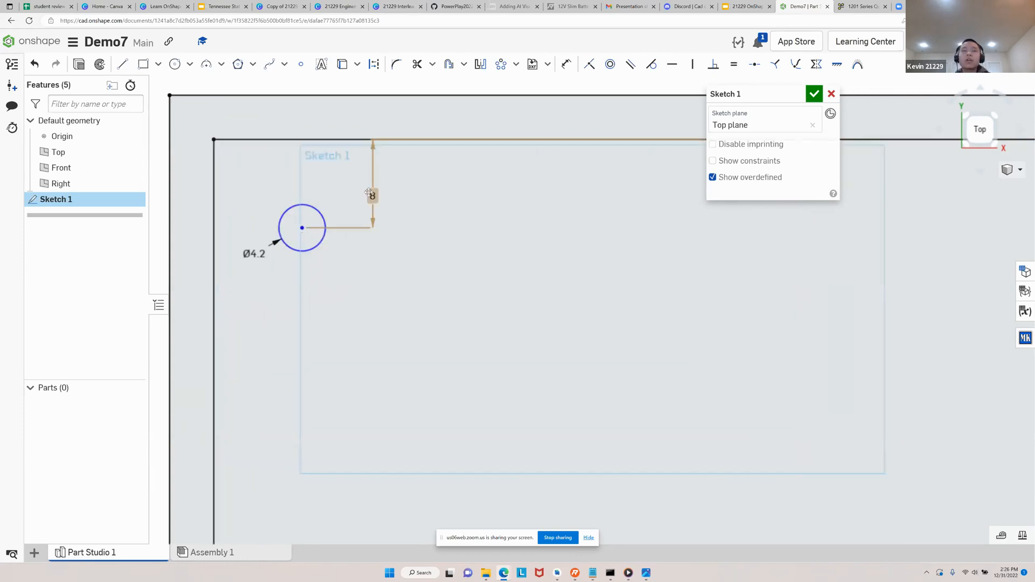
key("Delete")
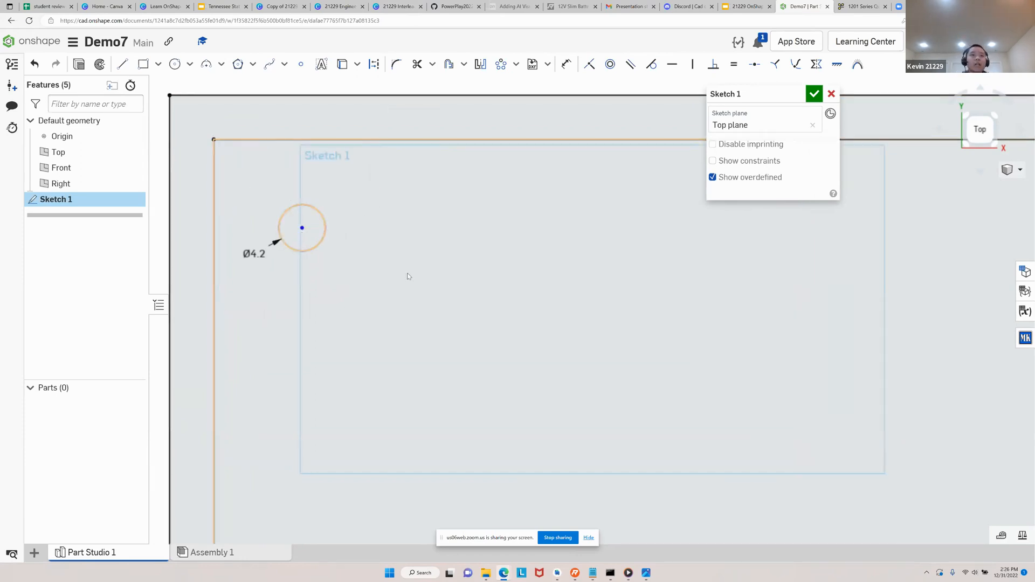
Move the corner circle slightly down and right, and dimension its center 8 mm from the inner rectangle's left edge
mouse_move(327, 225)
left_mouse_down()
mouse_move(360, 256)
mouse_move(297, 220)
mouse_move(333, 212)
mouse_move(333, 247)
left_mouse_up()
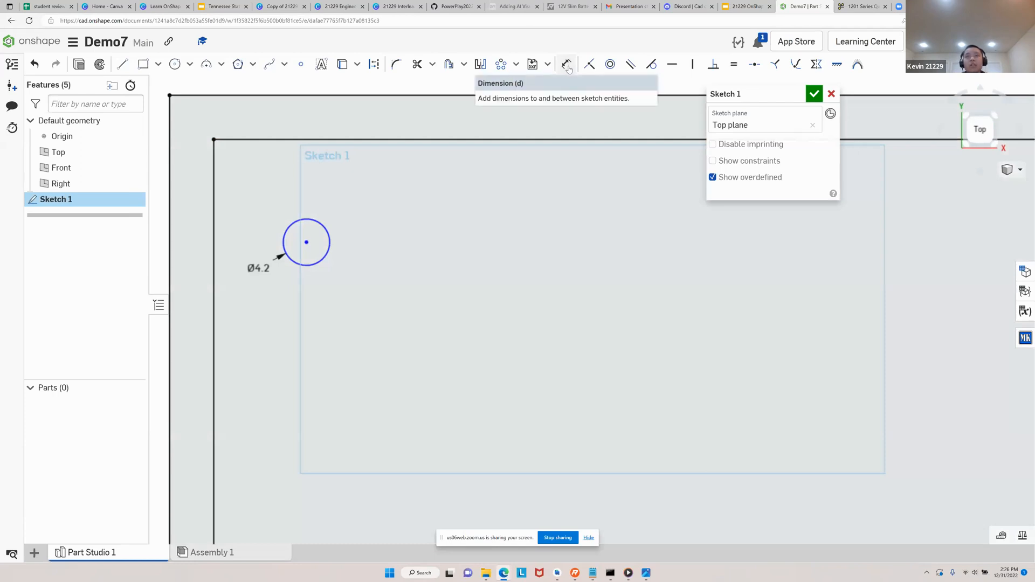
left_click(567, 67)
left_click(214, 240)
left_click(307, 242)
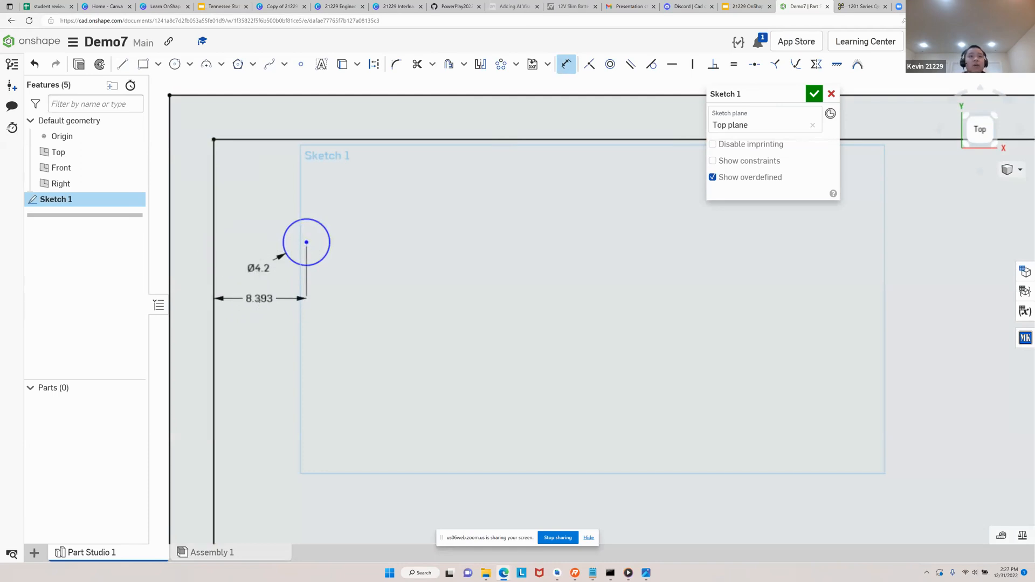
left_click(259, 305)
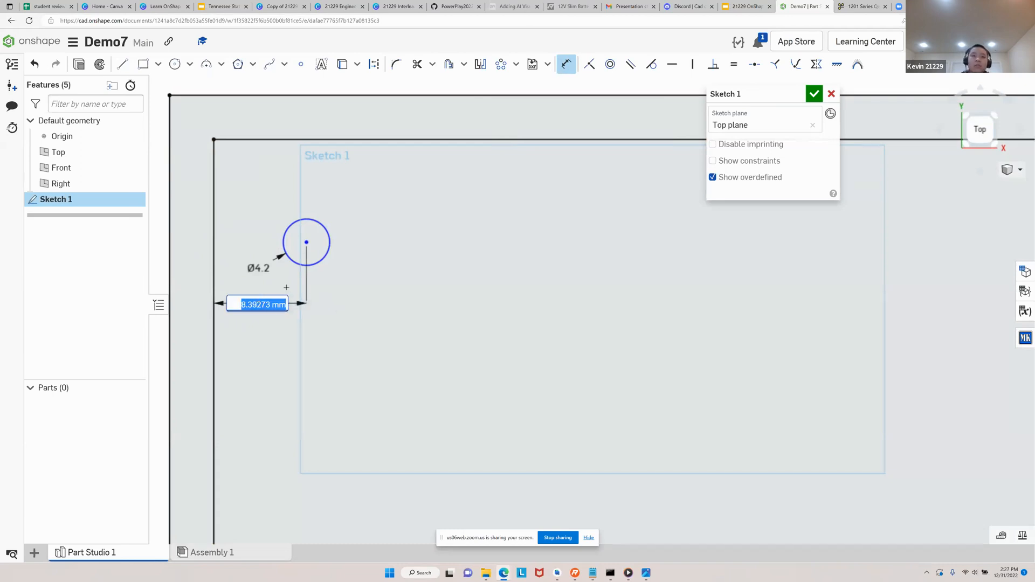
type("8")
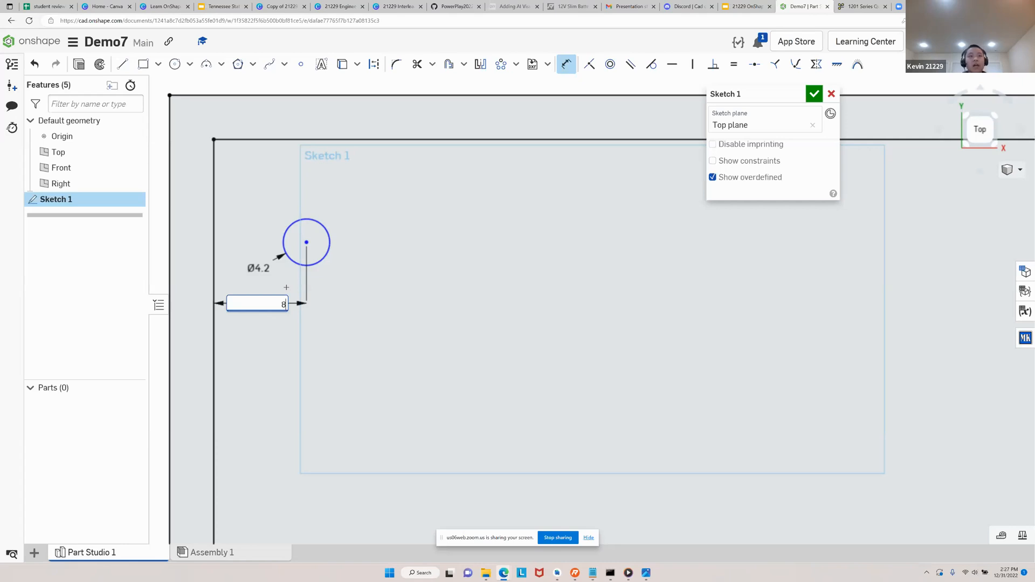
key("Return")
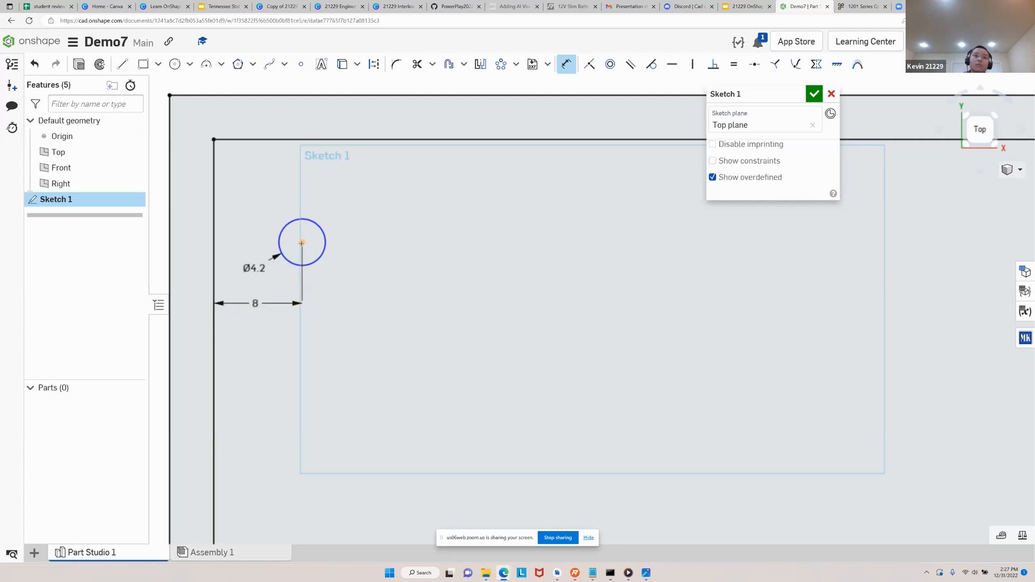
Dimension the corner circle's center 8 mm from the inner rectangle's top edge and leave the Dimension tool
left_click(327, 140)
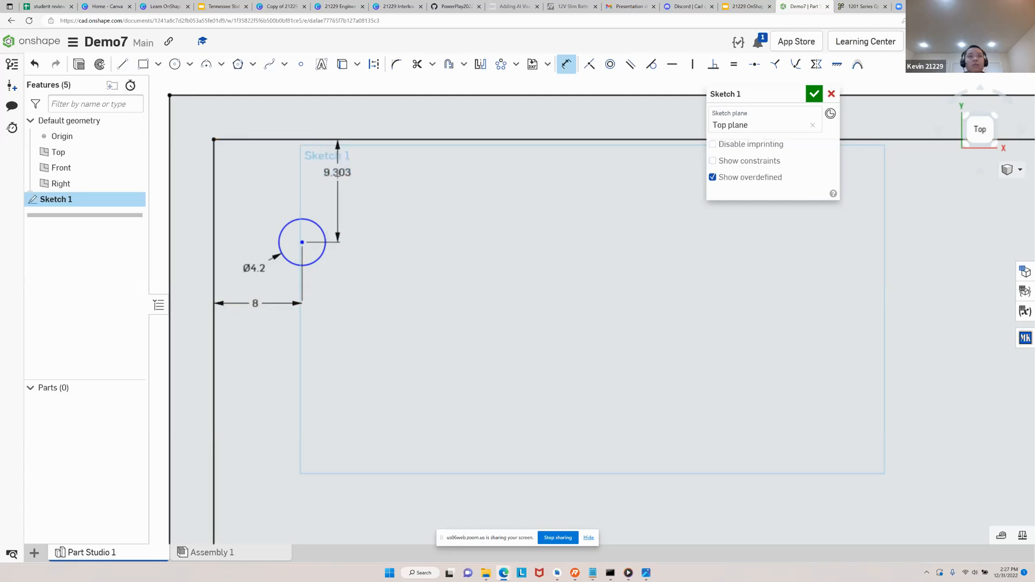
left_click(351, 194)
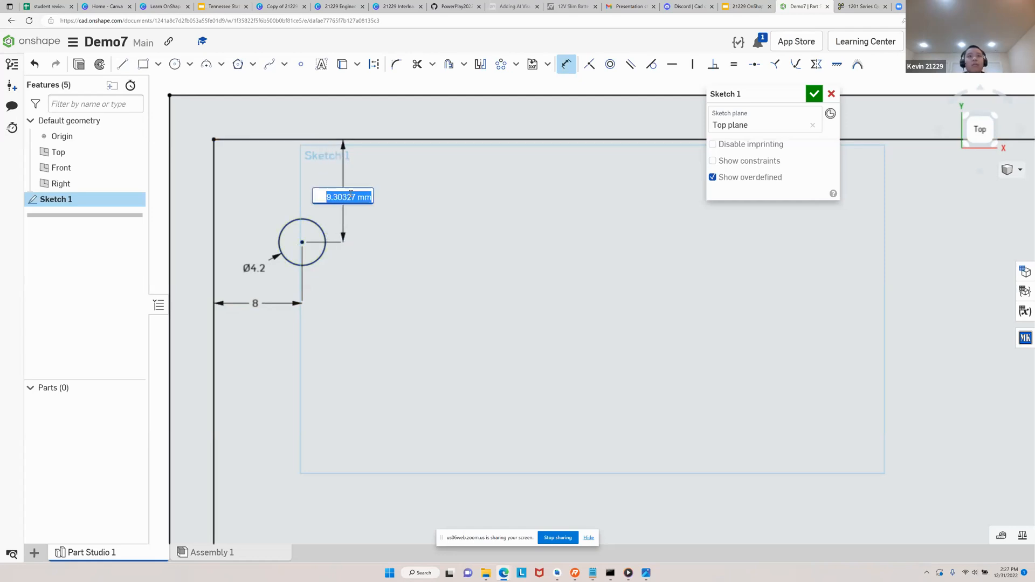
type("8")
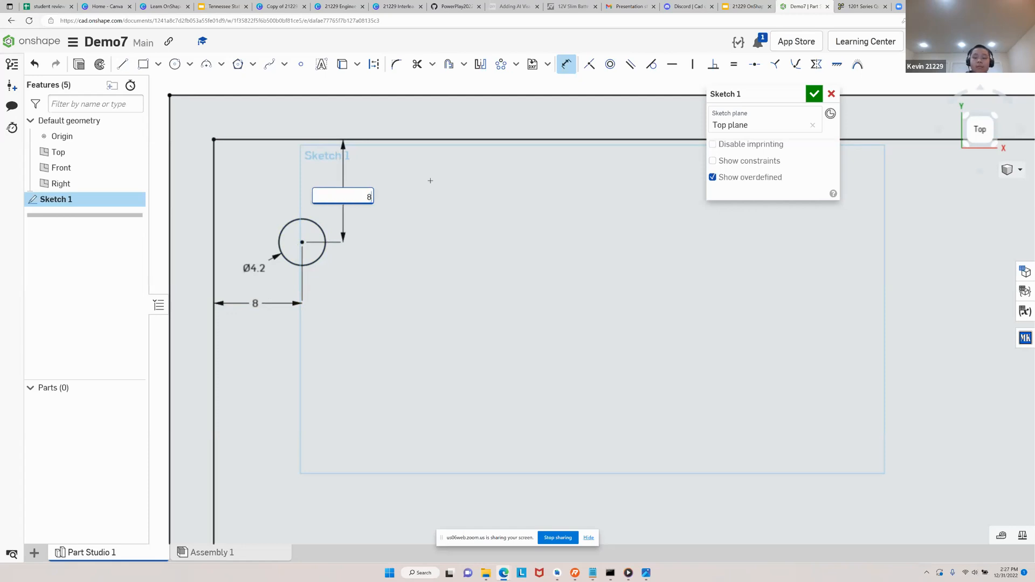
key("Return")
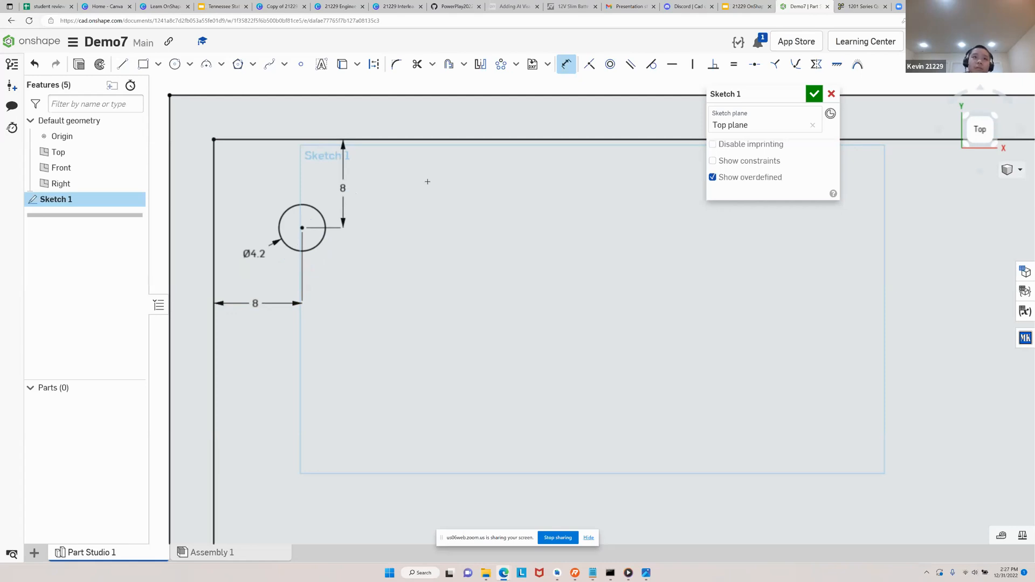
key("Escape")
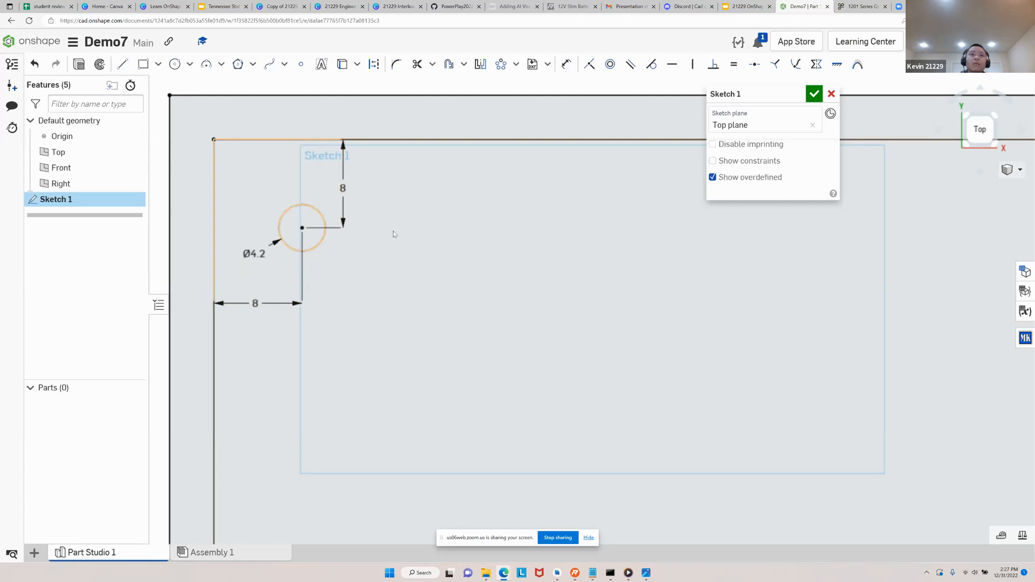
Start a sketch linear pattern of the 4.2 mm corner circle
scroll(413, 231, "down", 5)
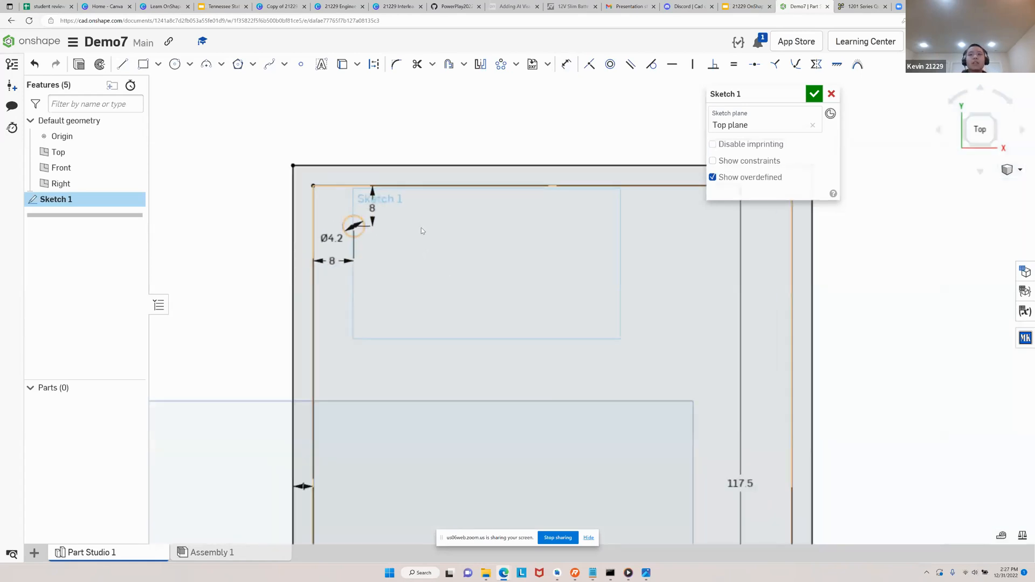
middle_click_drag(421, 230, 349, 188)
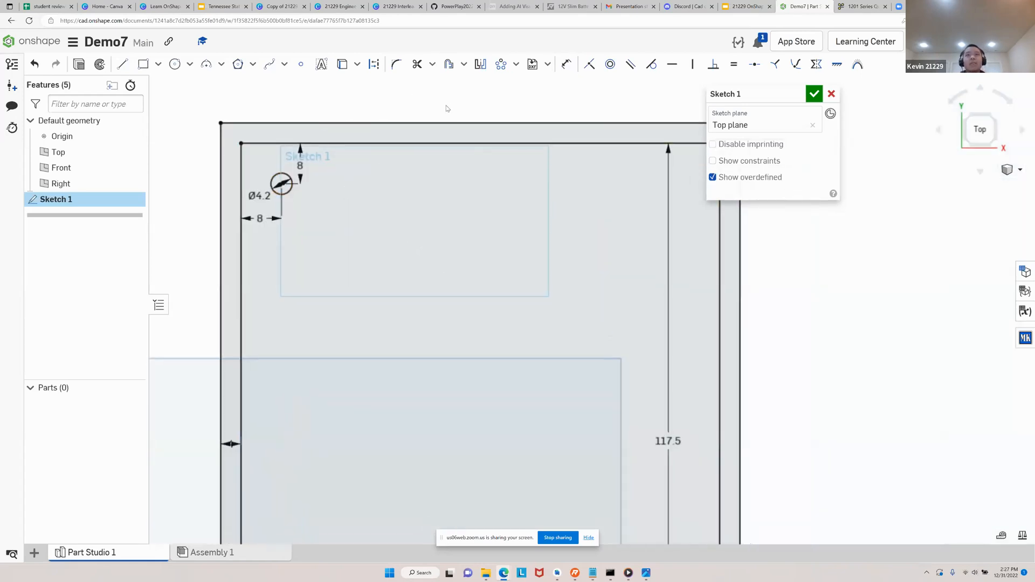
scroll(291, 175, "down", 4)
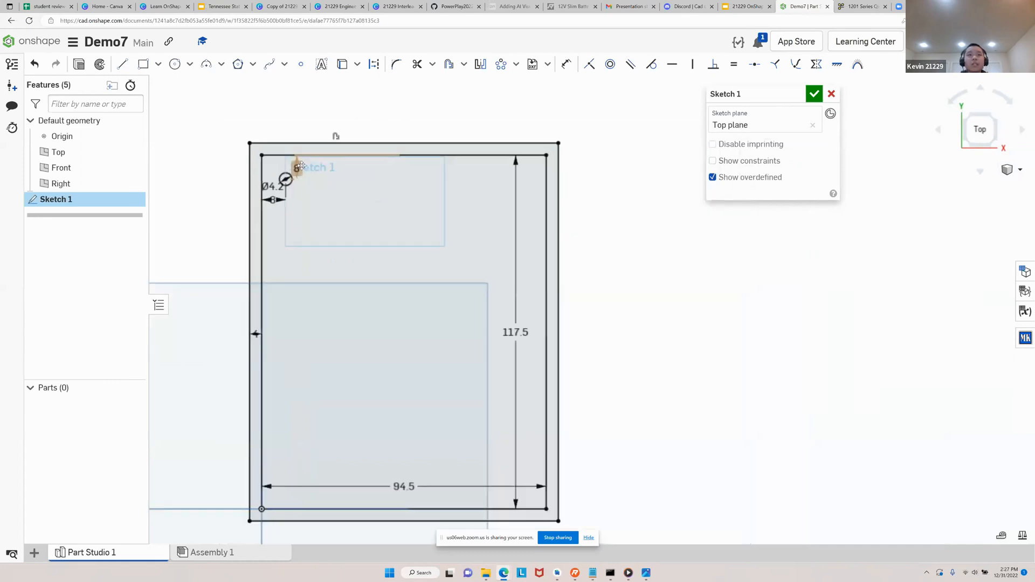
scroll(292, 185, "up", 1)
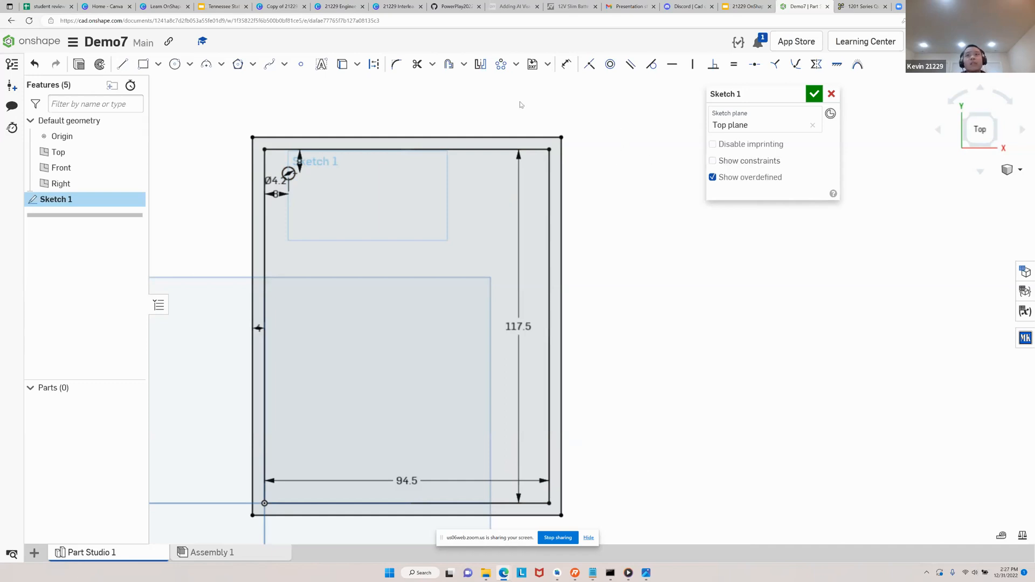
left_click(517, 67)
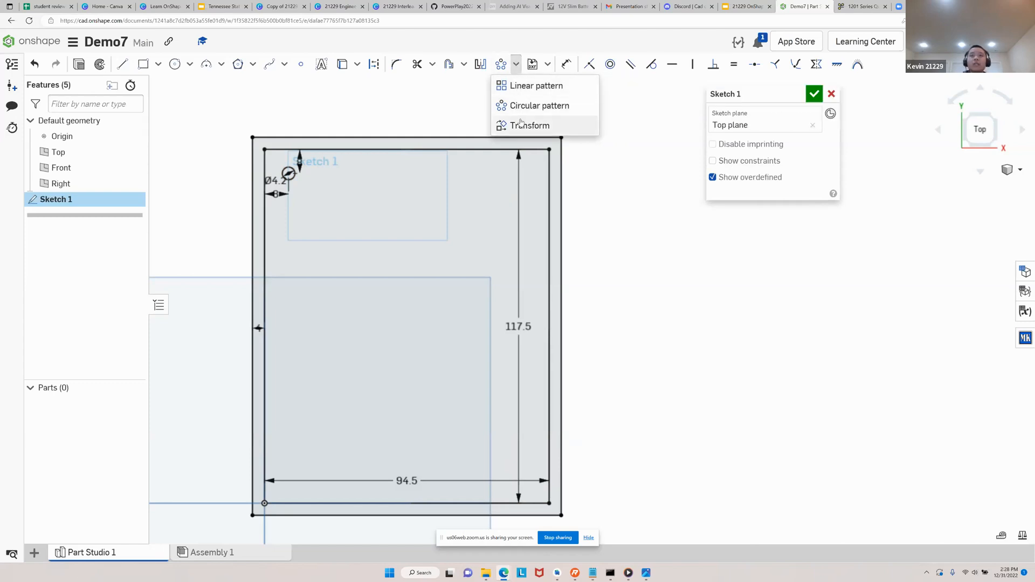
left_click(521, 85)
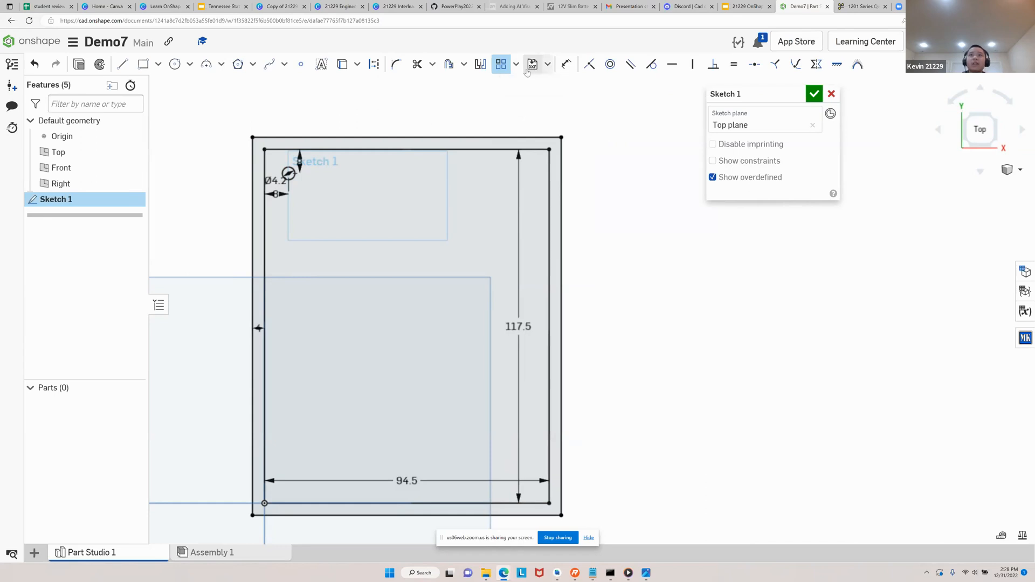
scroll(262, 185, "up", 3)
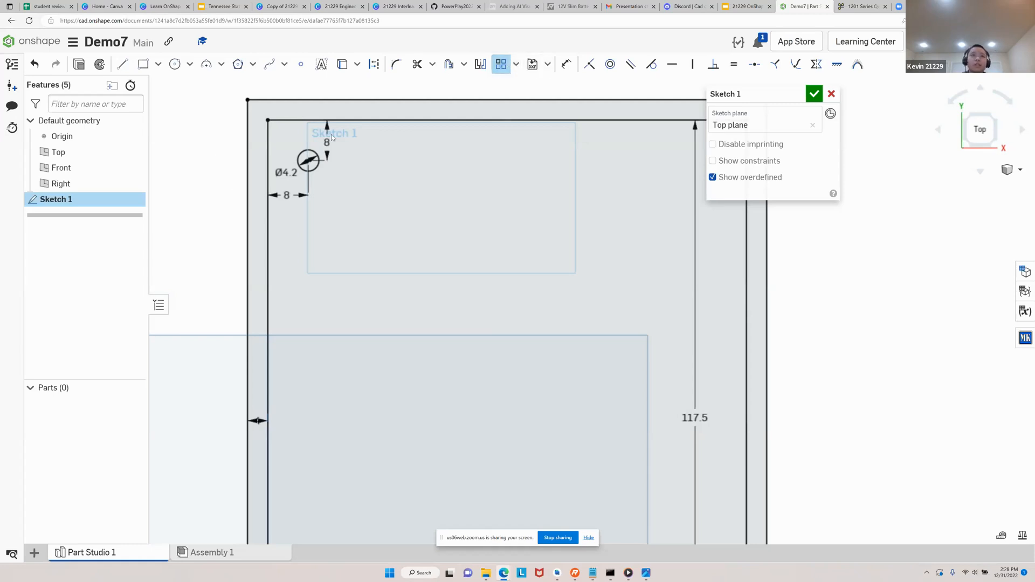
left_click(312, 155)
scroll(338, 159, "down", 3)
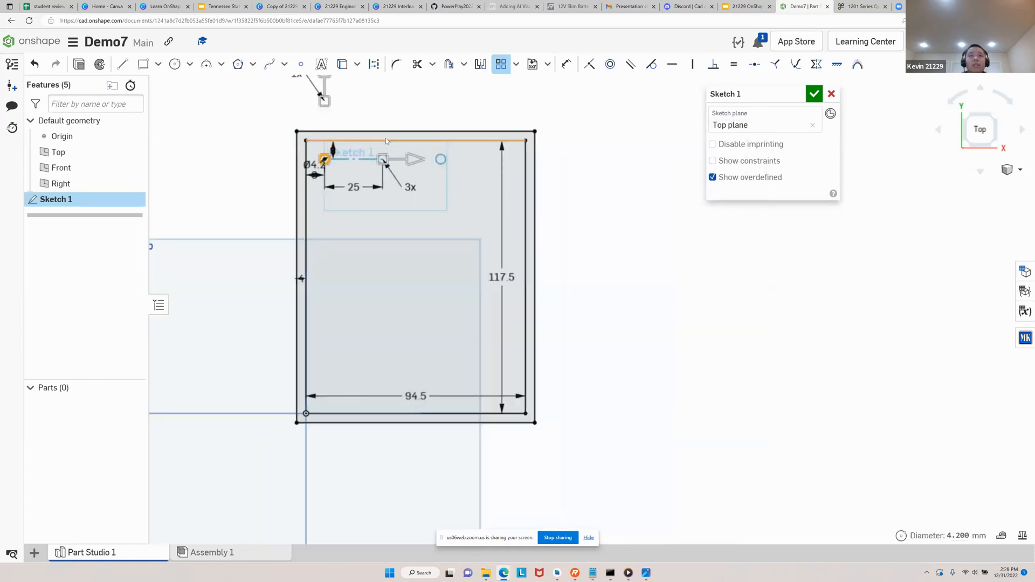
Extend the pattern's vertical direction downward to two rows about 31.1 mm apart
middle_click_drag(386, 141, 368, 182)
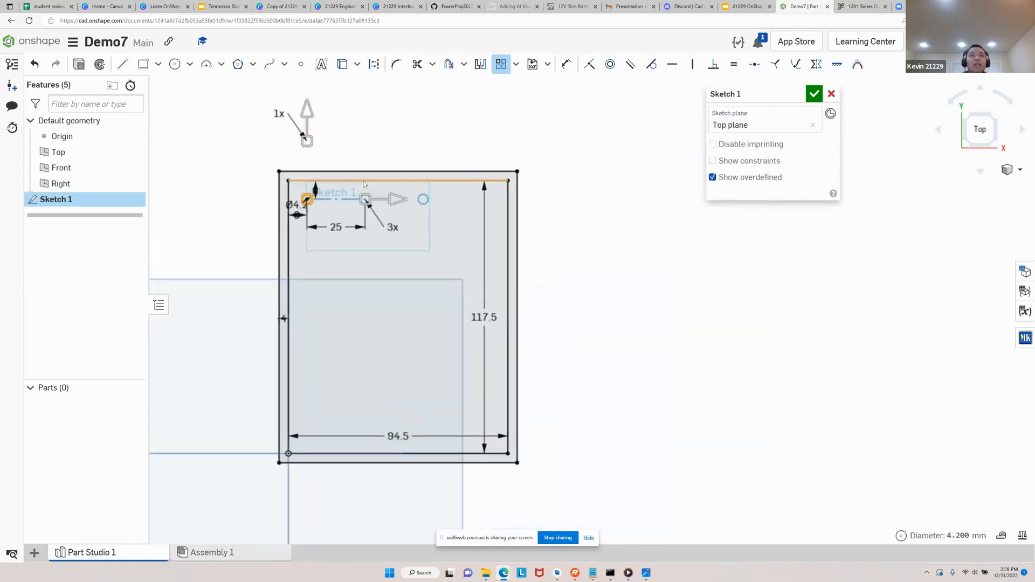
scroll(372, 189, "up", 5)
scroll(375, 189, "down", 3)
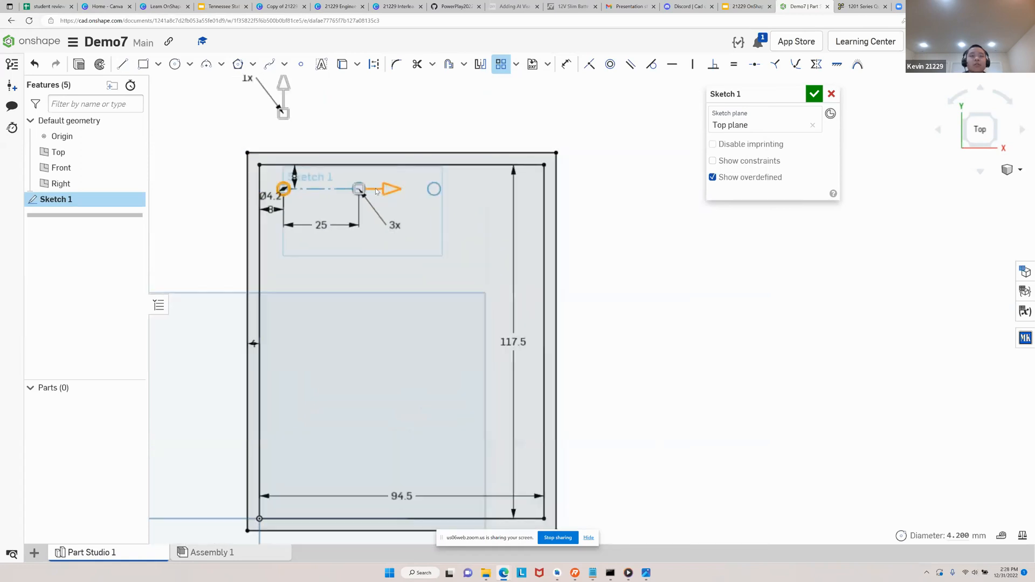
scroll(375, 189, "down", 2)
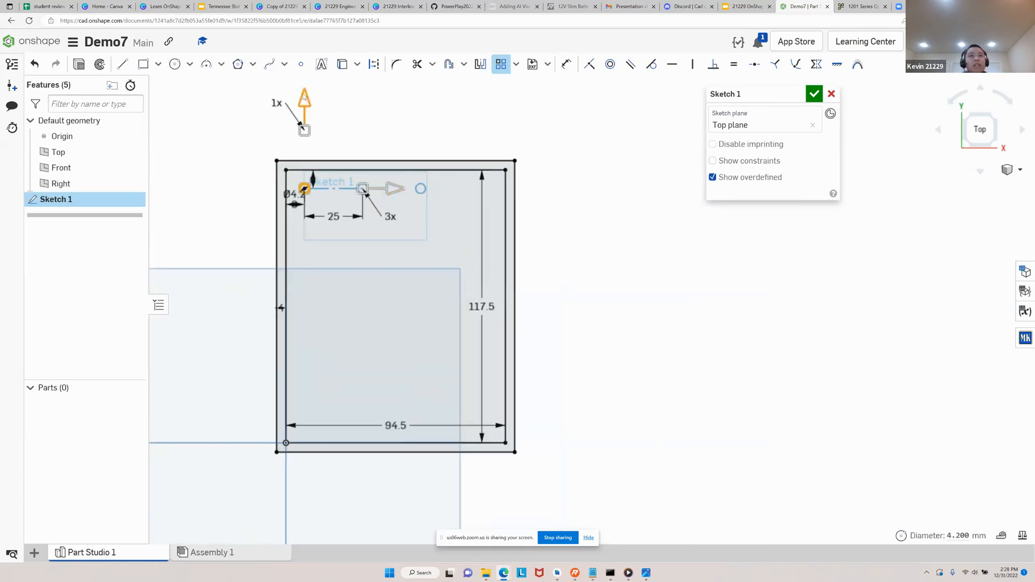
left_click_drag(307, 103, 305, 278)
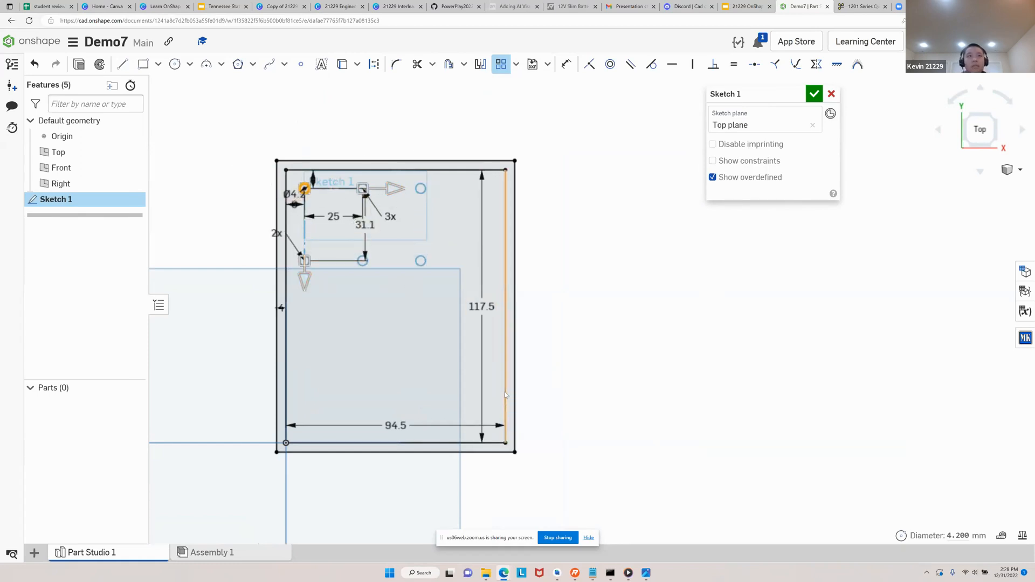
Set the pattern's horizontal instance count to 2
scroll(391, 213, "up", 3)
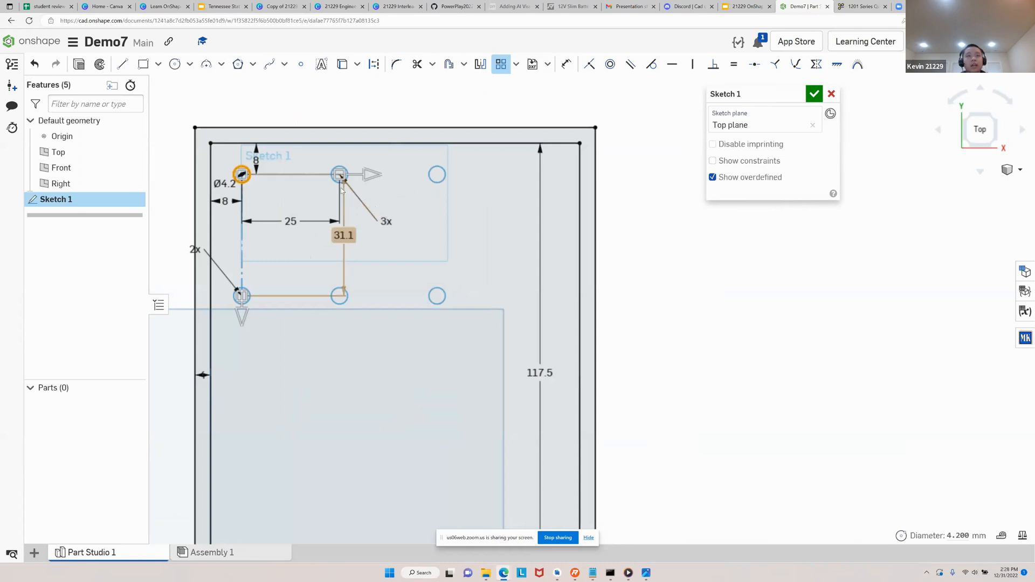
double_click(387, 222)
type("2")
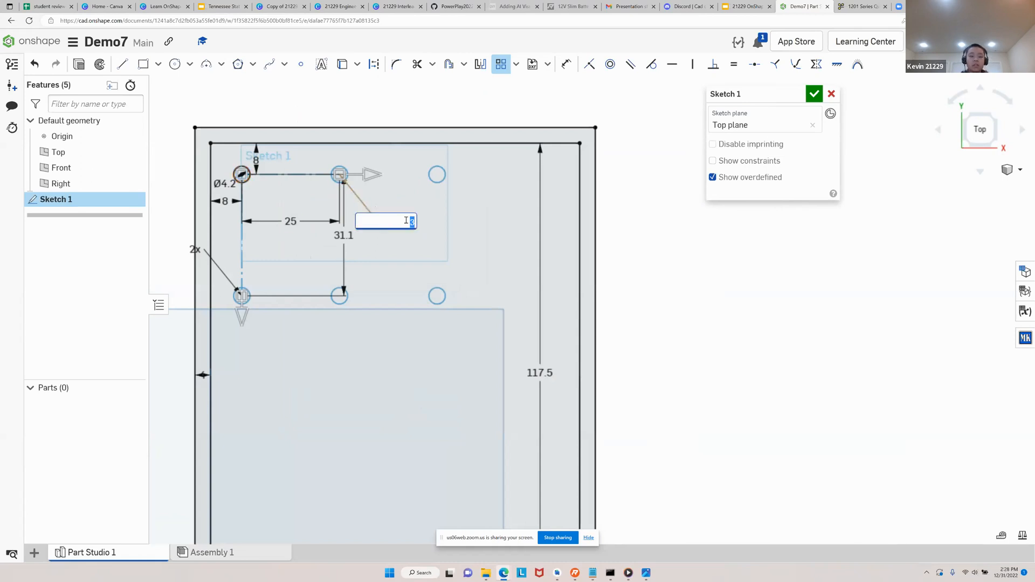
key("Return")
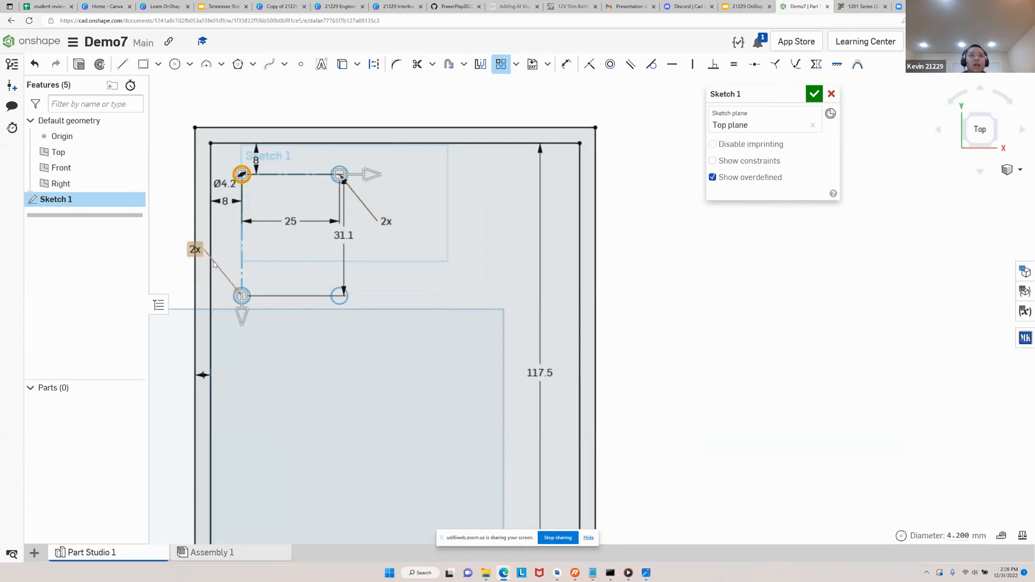
Set the pattern's vertical spacing to 96 mm
double_click(343, 236)
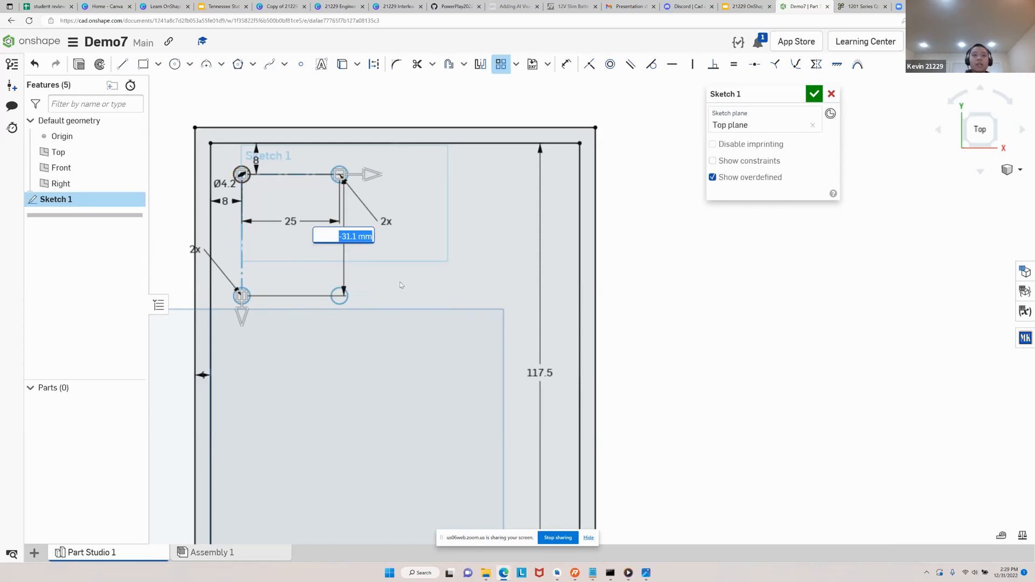
type("96")
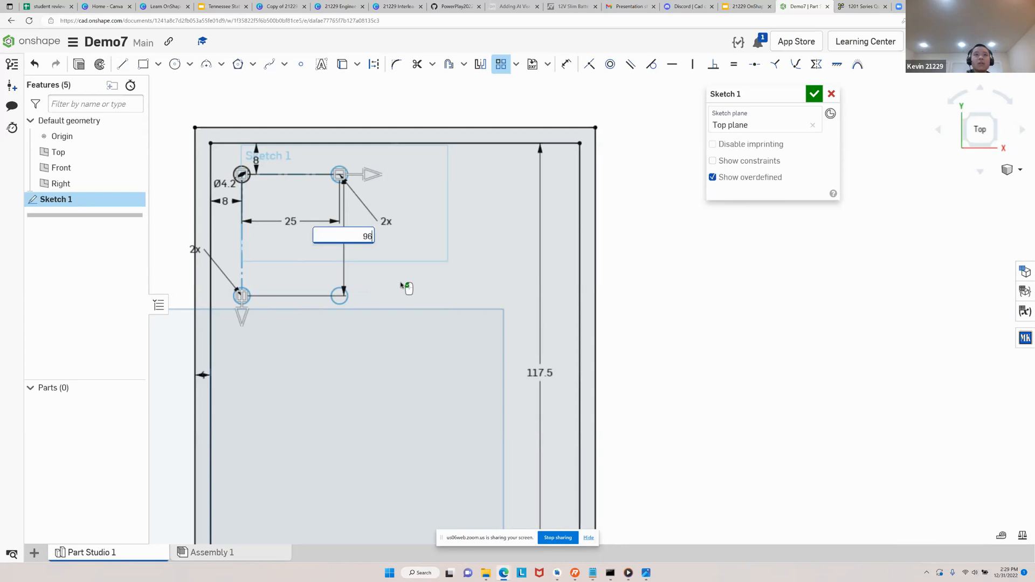
key("Return")
scroll(423, 291, "down", 3)
scroll(433, 329, "down", 2)
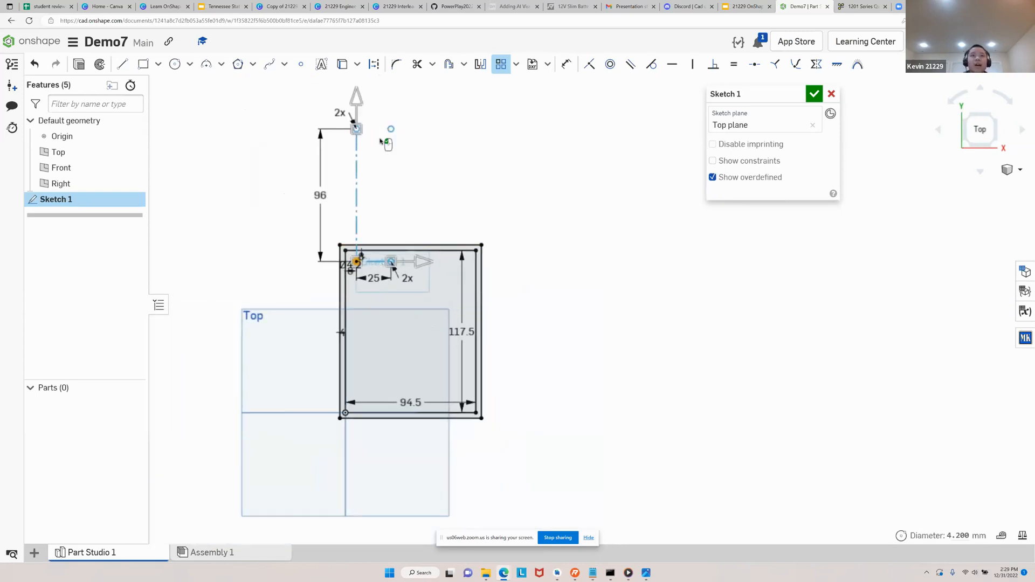
Set the pattern's vertical spacing to -96 mm and move that dimension close to the first column of holes
double_click(321, 195)
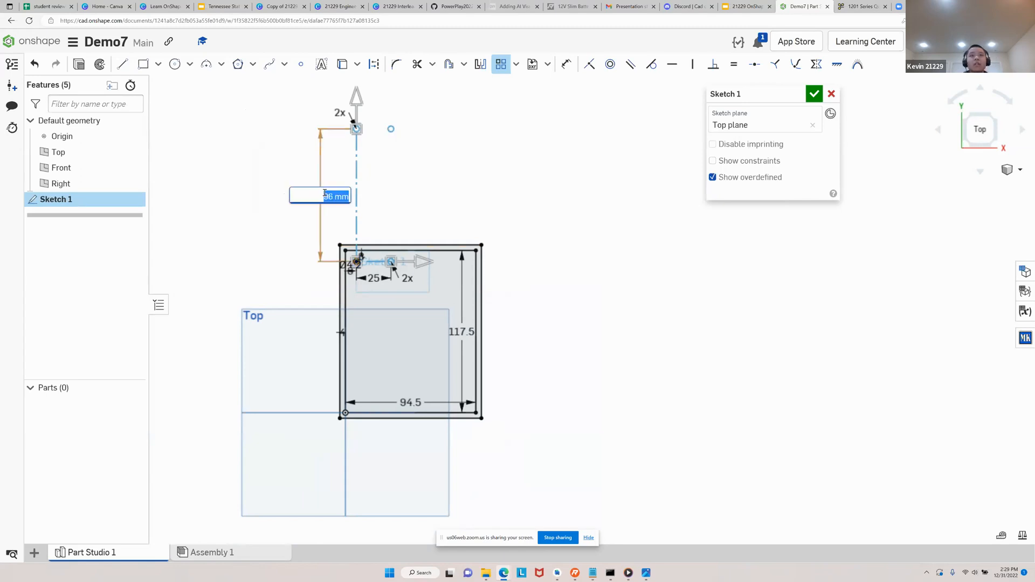
key("BackSpace")
type("-96")
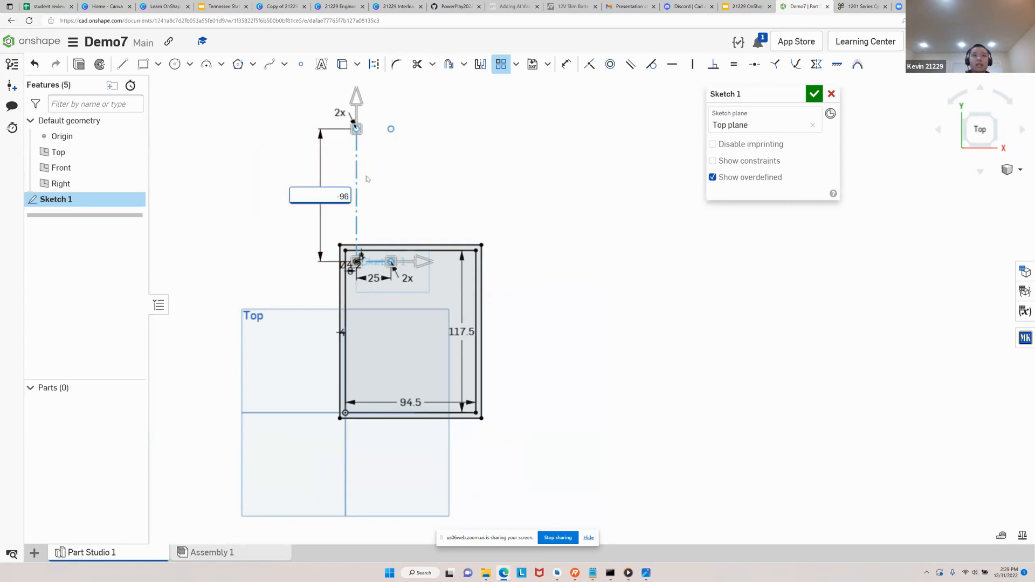
key("Return")
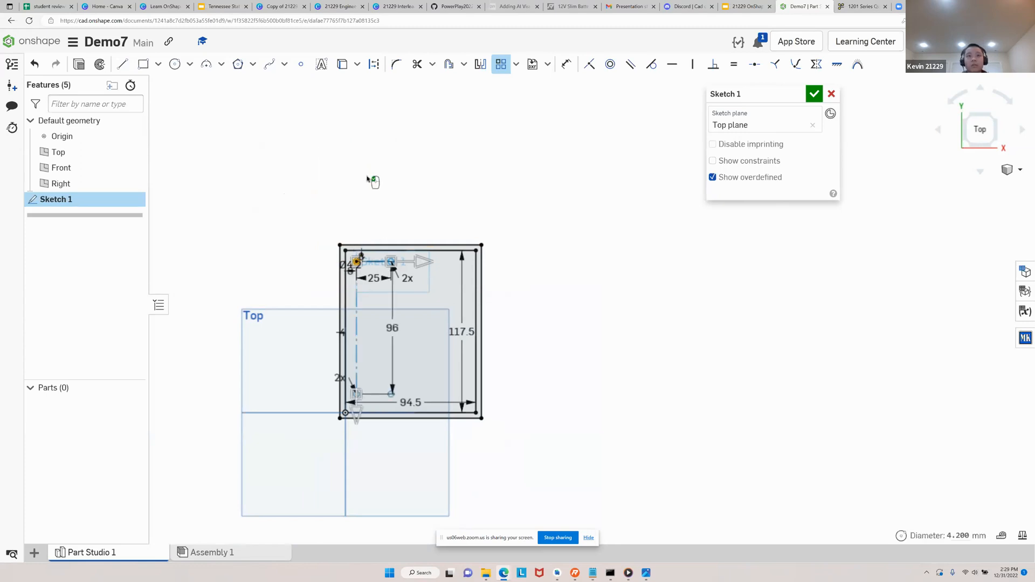
scroll(389, 327, "up", 3)
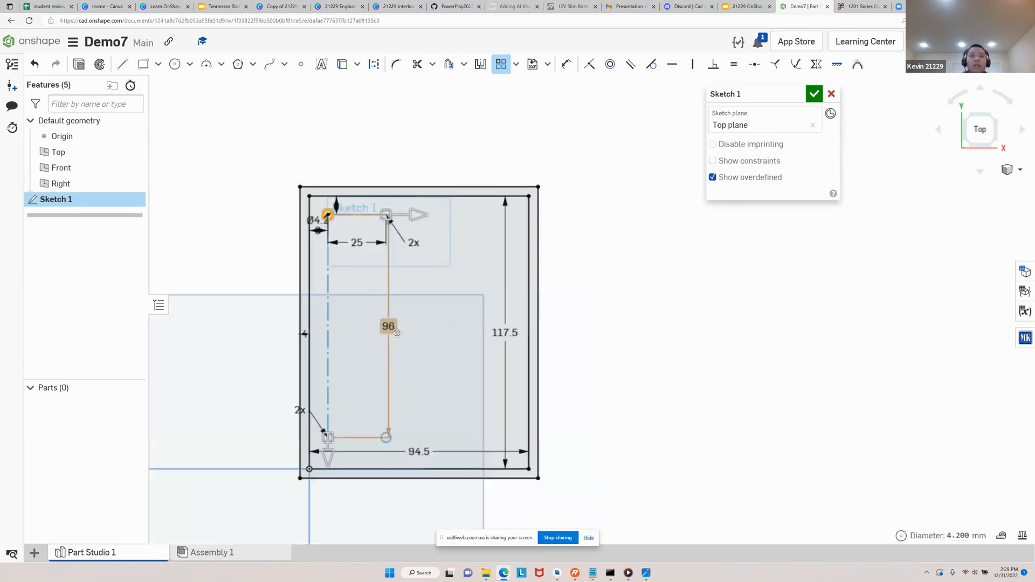
left_click_drag(388, 328, 345, 328)
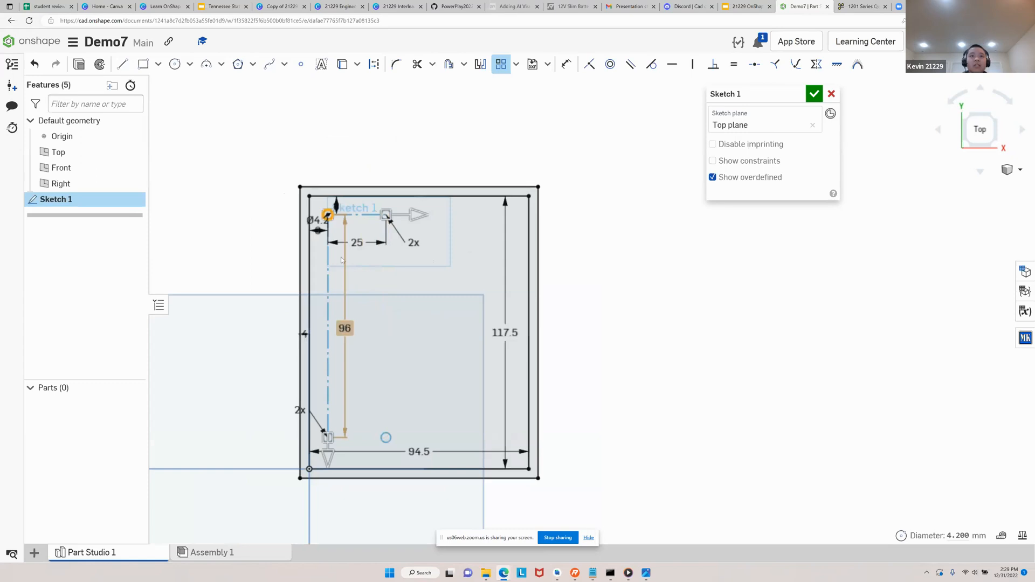
Set the pattern's horizontal spacing to 80 mm and finish the pattern
double_click(358, 241)
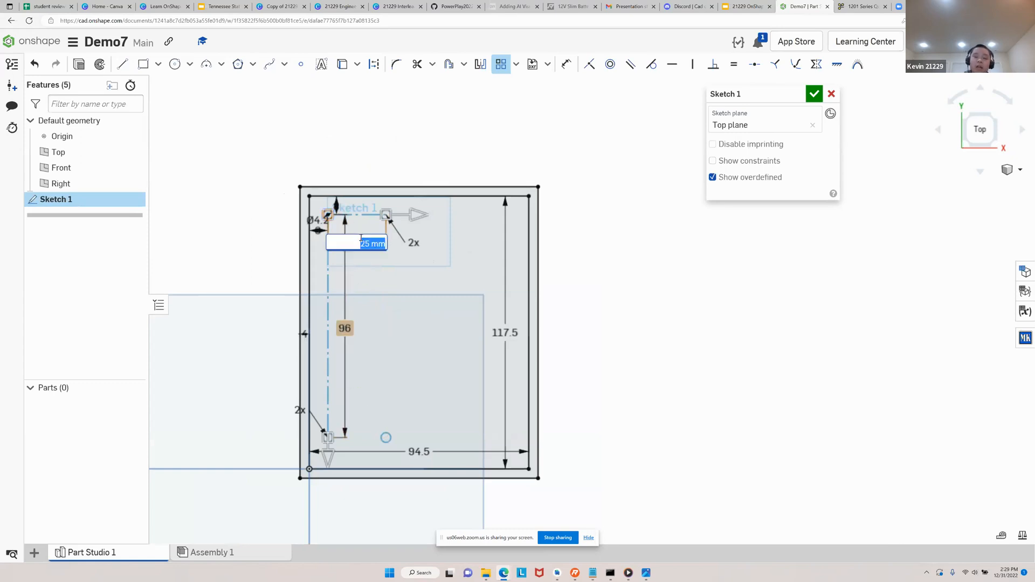
type("80")
key("Return")
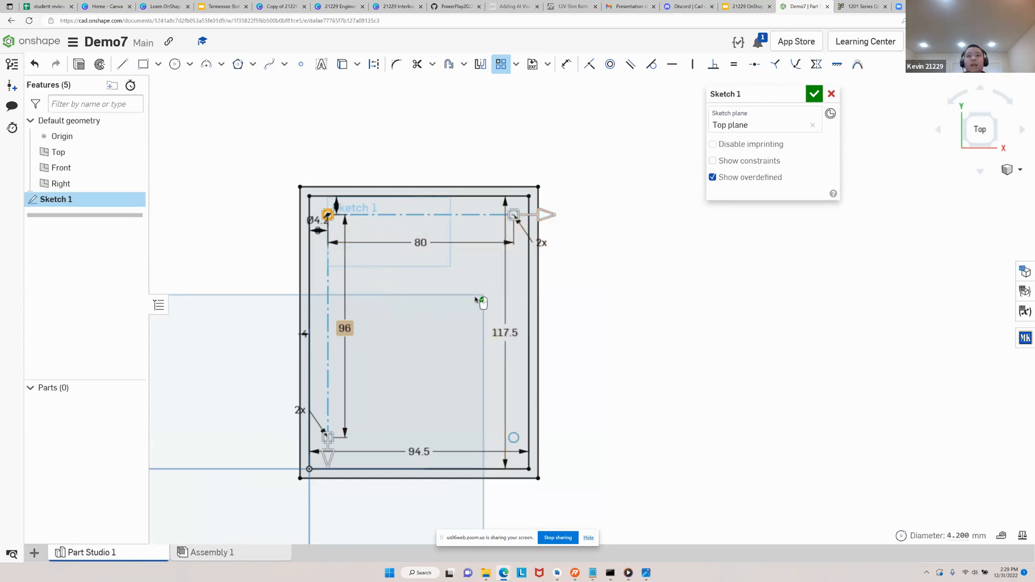
left_click(559, 292)
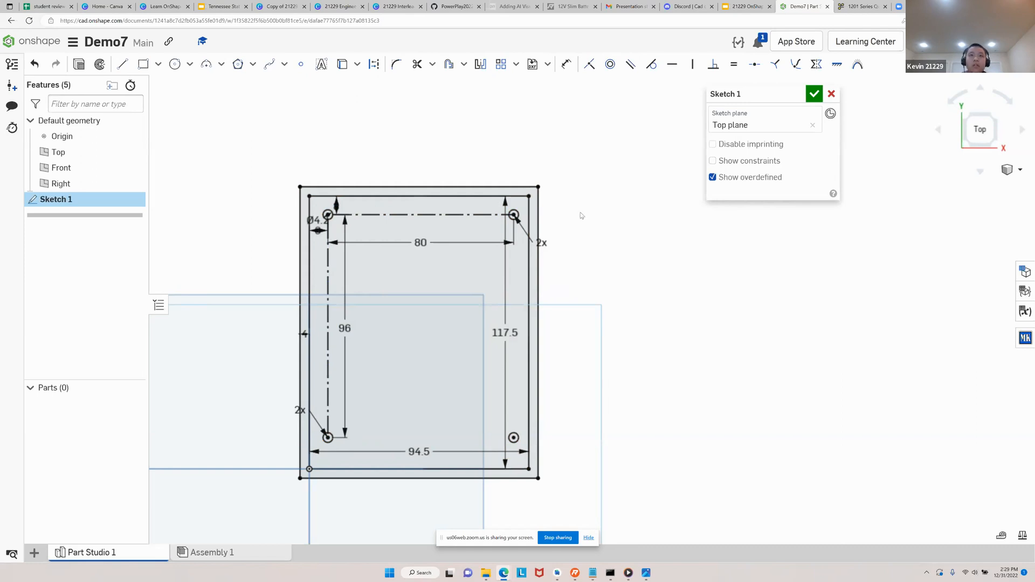
Undo the finished hole pattern and start a new sketch linear pattern of the 4.2 mm corner circle
key("ctrl+z")
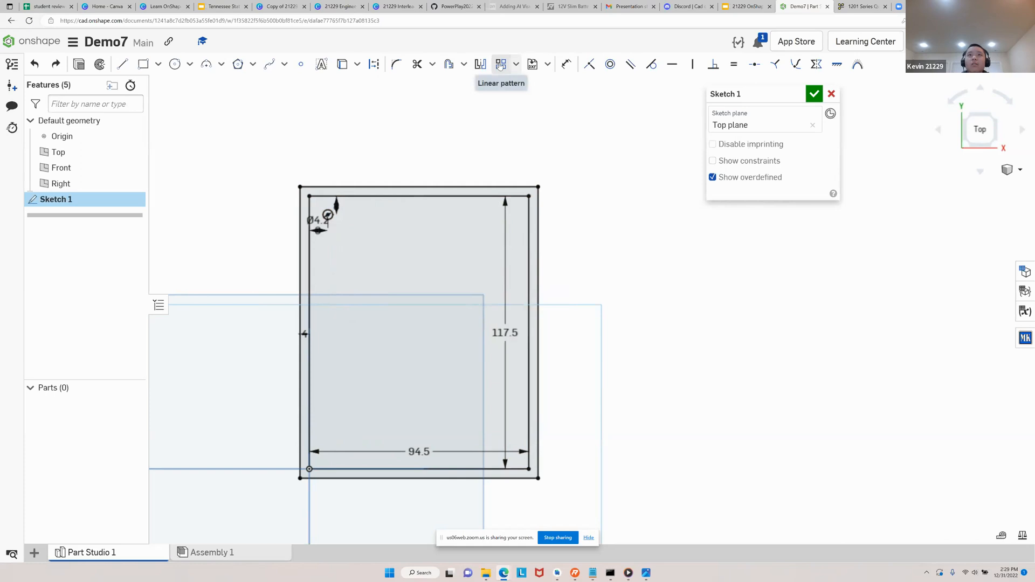
left_click(501, 65)
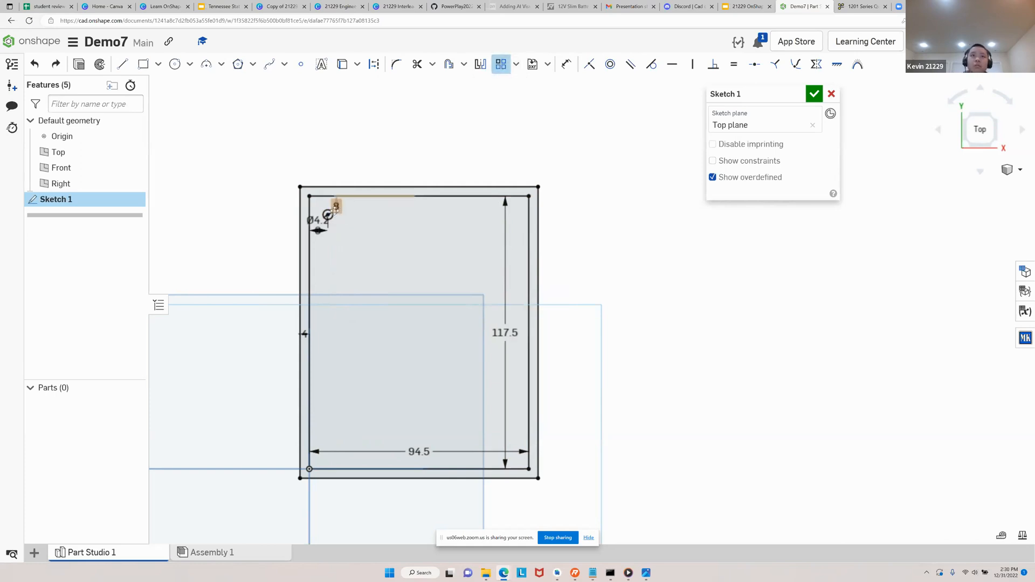
scroll(335, 209, "up", 2)
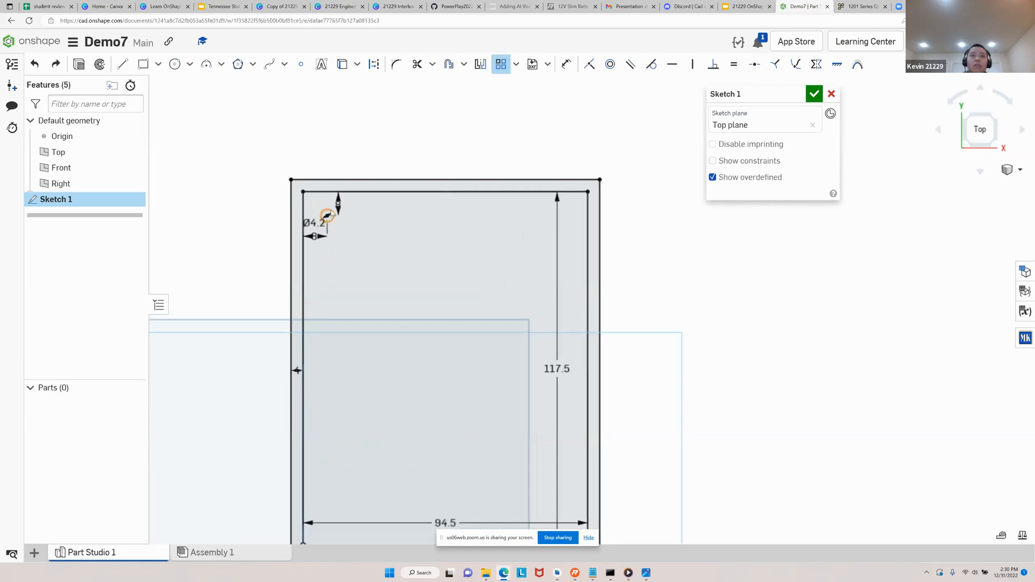
left_click(330, 214)
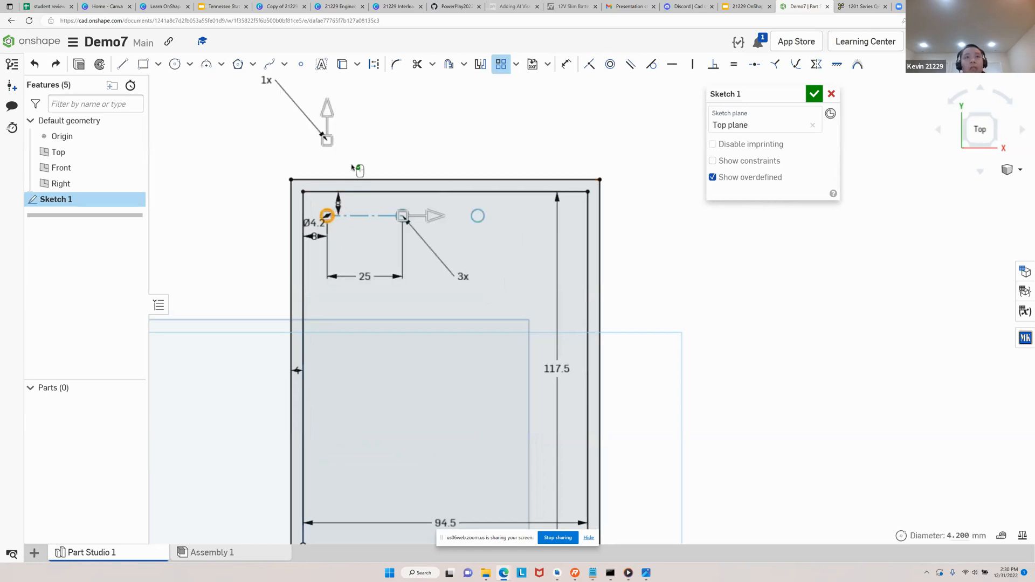
Extend the new pattern's vertical direction downward to two rows about 37 mm apart
scroll(358, 170, "down", 5)
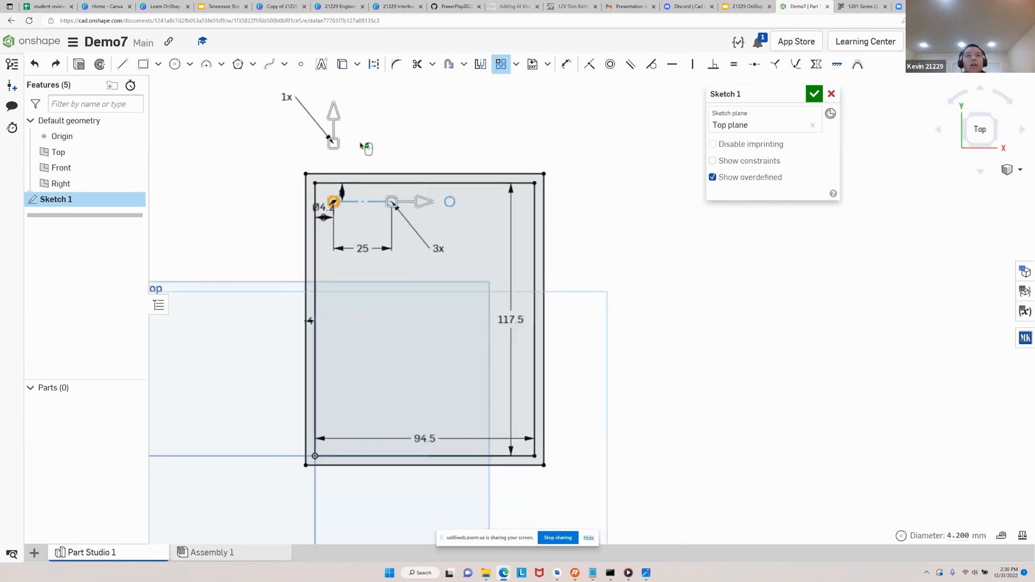
middle_click_drag(327, 186, 317, 217)
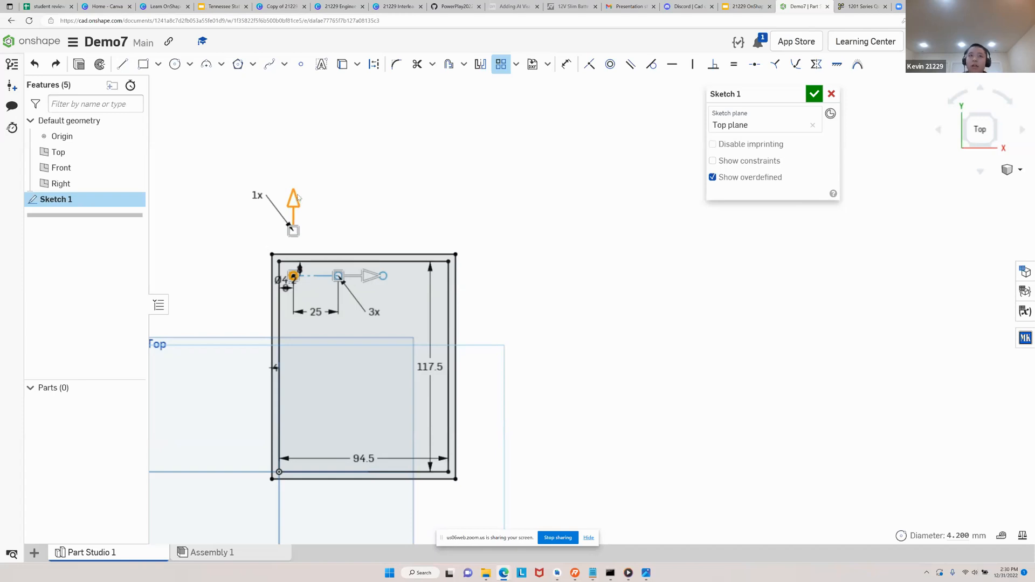
left_click_drag(292, 203, 328, 316)
scroll(354, 336, "up", 2)
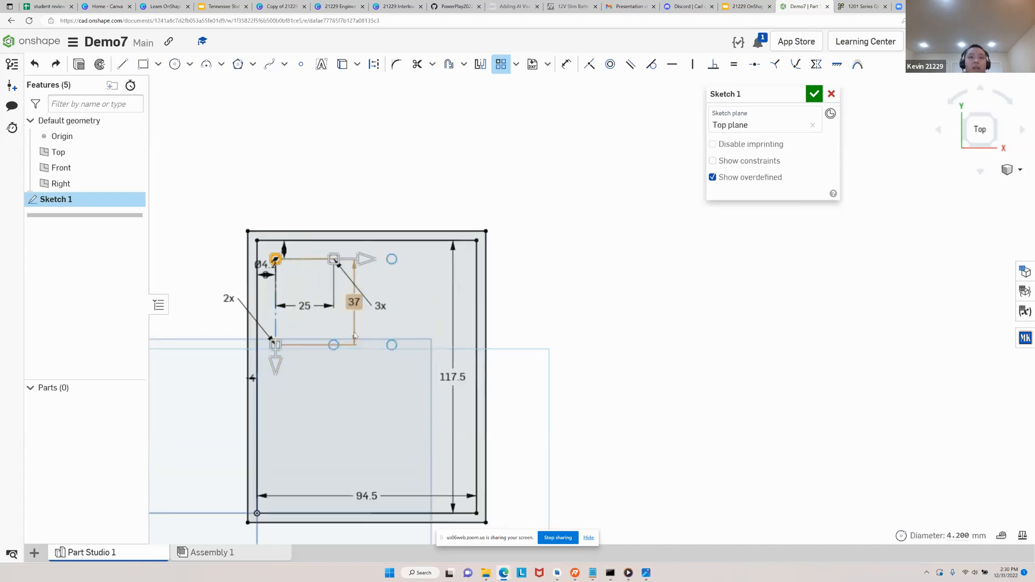
scroll(432, 240, "up", 2)
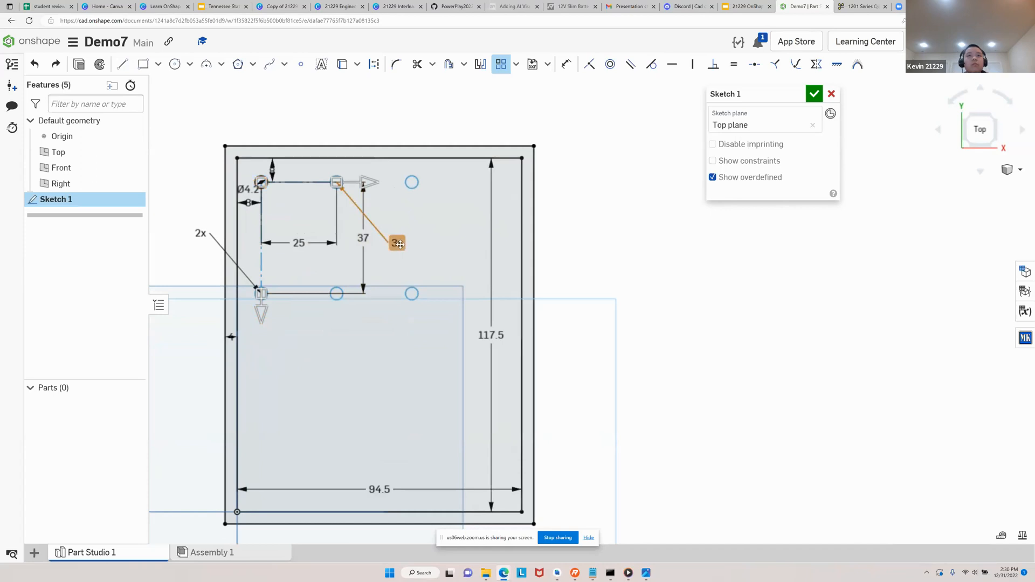
Set the pattern's horizontal instance count to 2
double_click(398, 243)
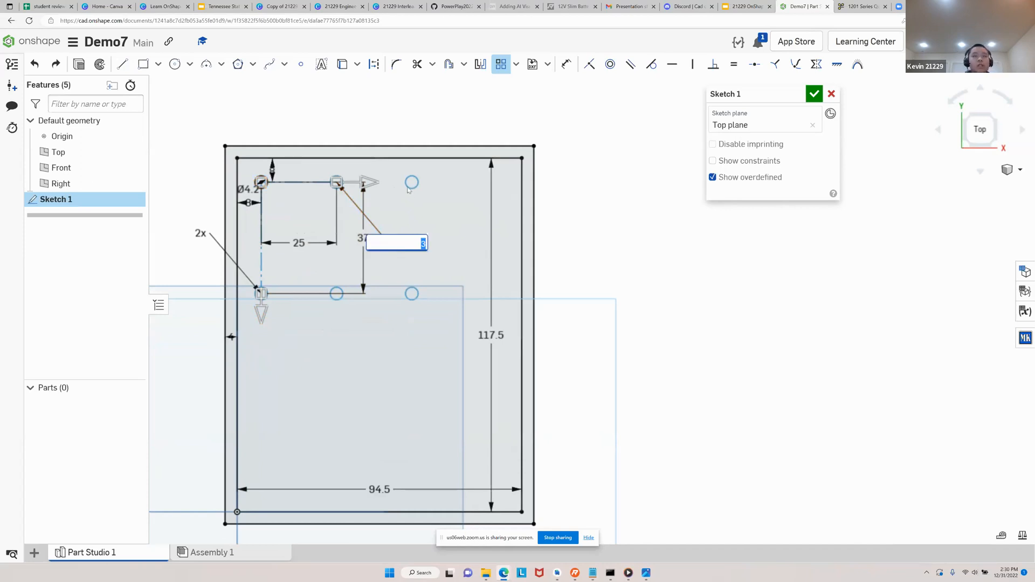
type("2")
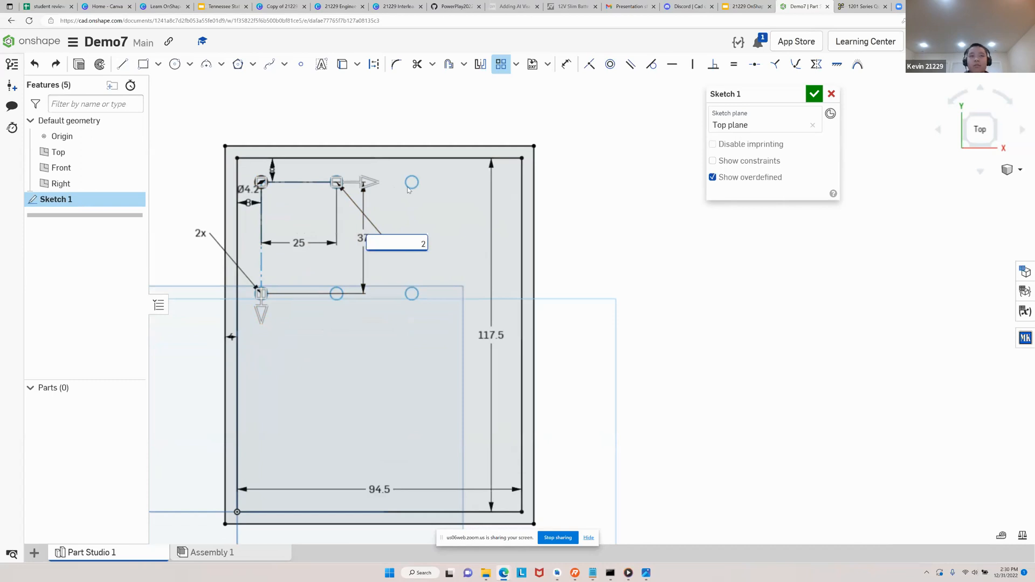
key("Return")
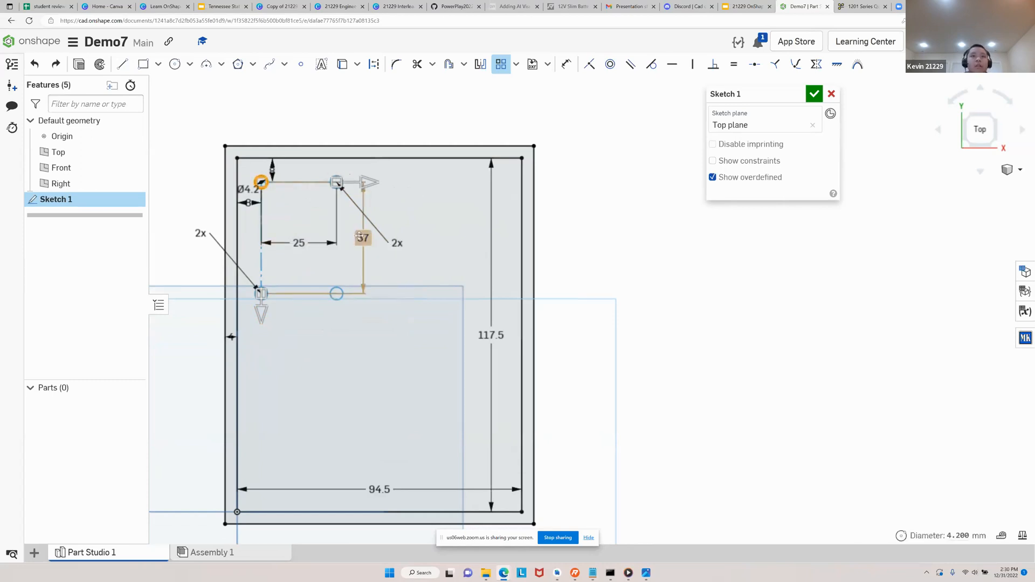
Set the vertical spacing between the two rows of holes to -96 mm
double_click(368, 235)
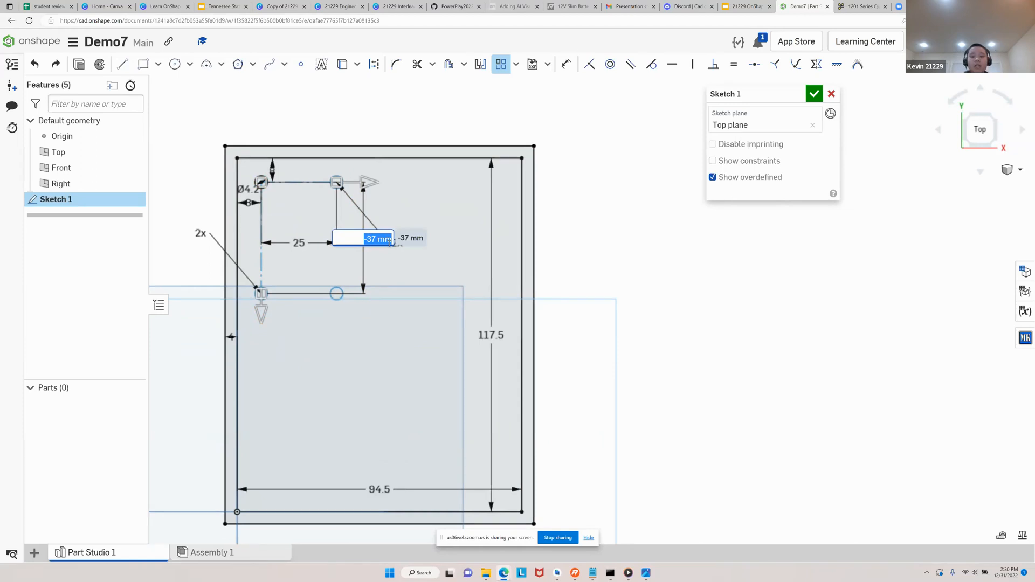
key("BackSpace")
type("-96")
key("Return")
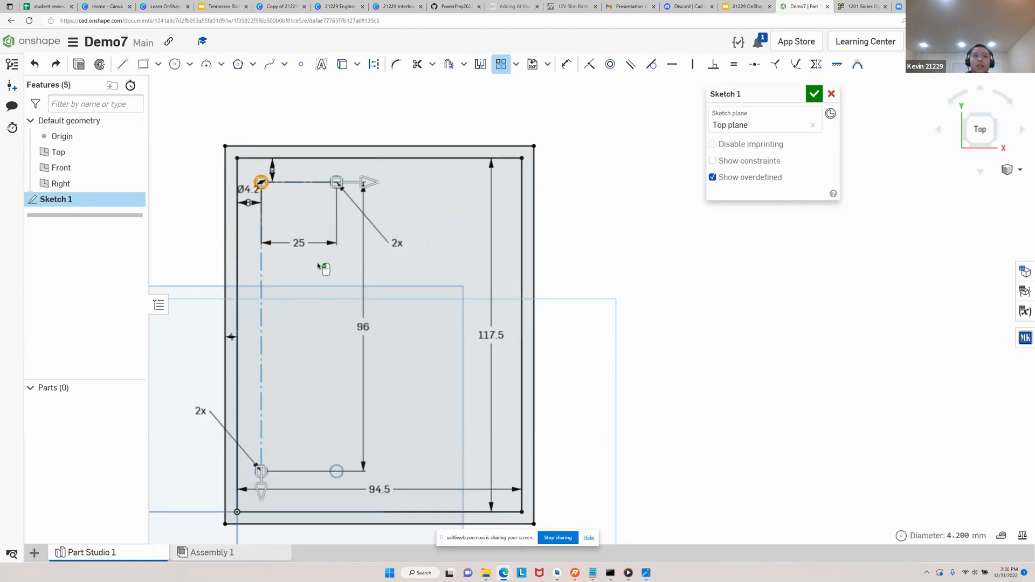
Set the horizontal spacing between the hole columns to 80 mm and finish the linear pattern
double_click(294, 243)
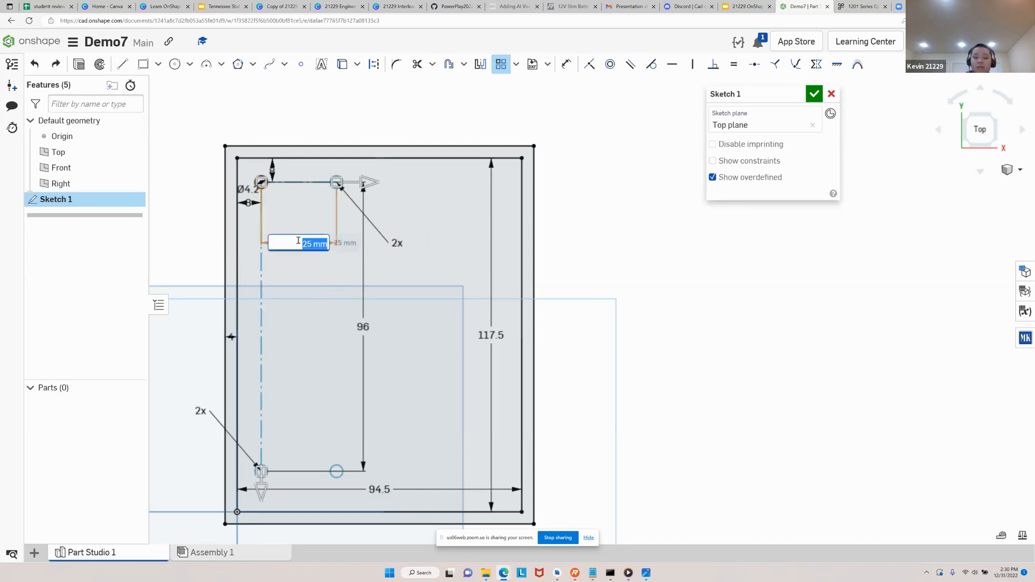
type("80")
key("Return")
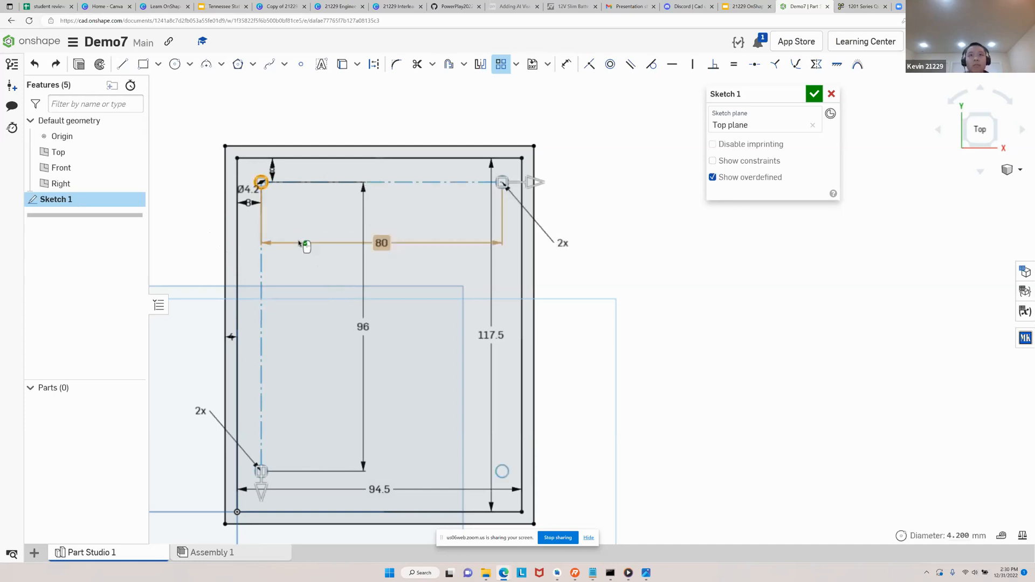
left_click(601, 250)
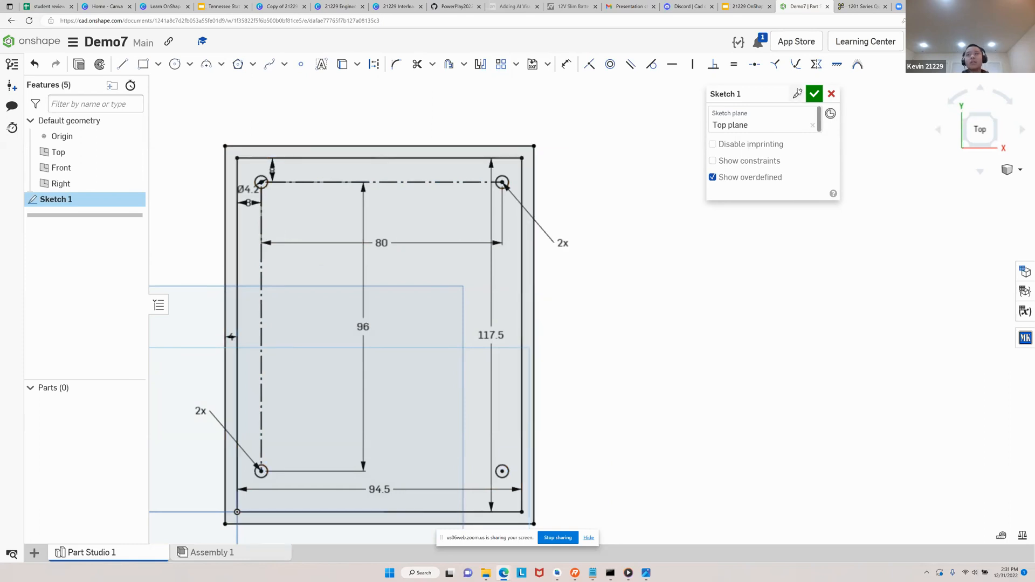
Rename the sketch as Bottom and accept it, reopening it once for editing and closing it again
left_click(797, 94)
type("Bottom")
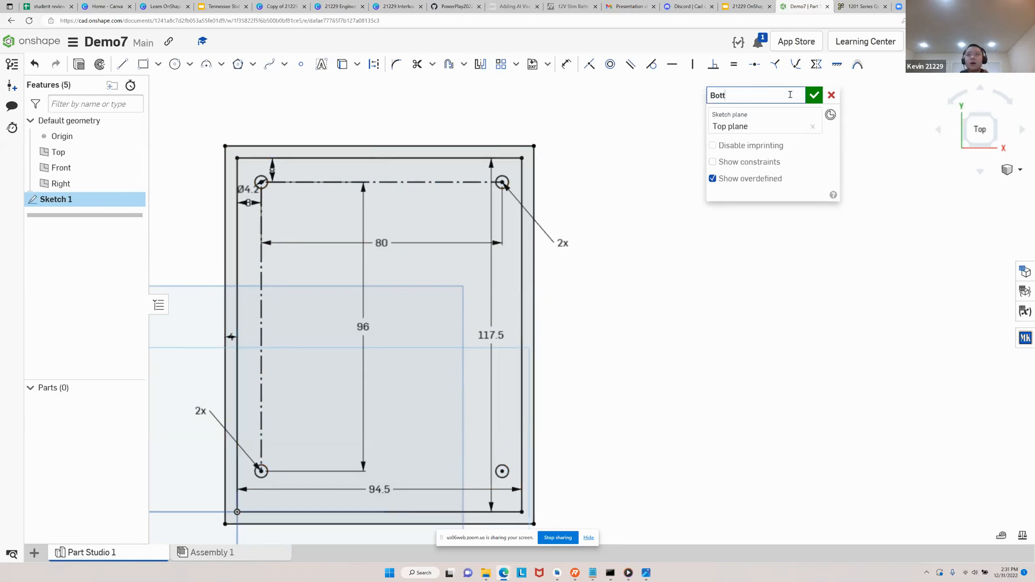
left_click(814, 95)
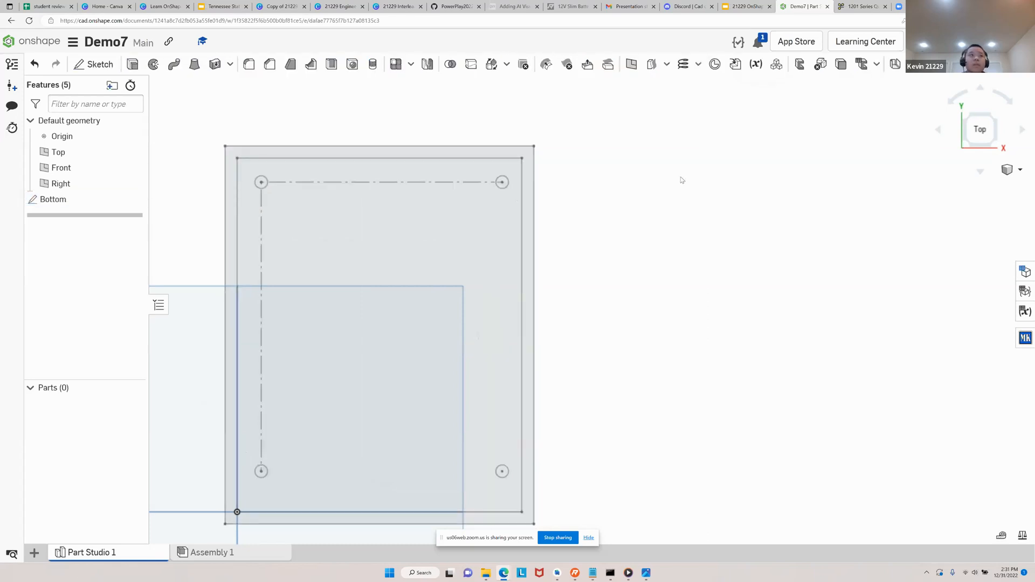
double_click(81, 199)
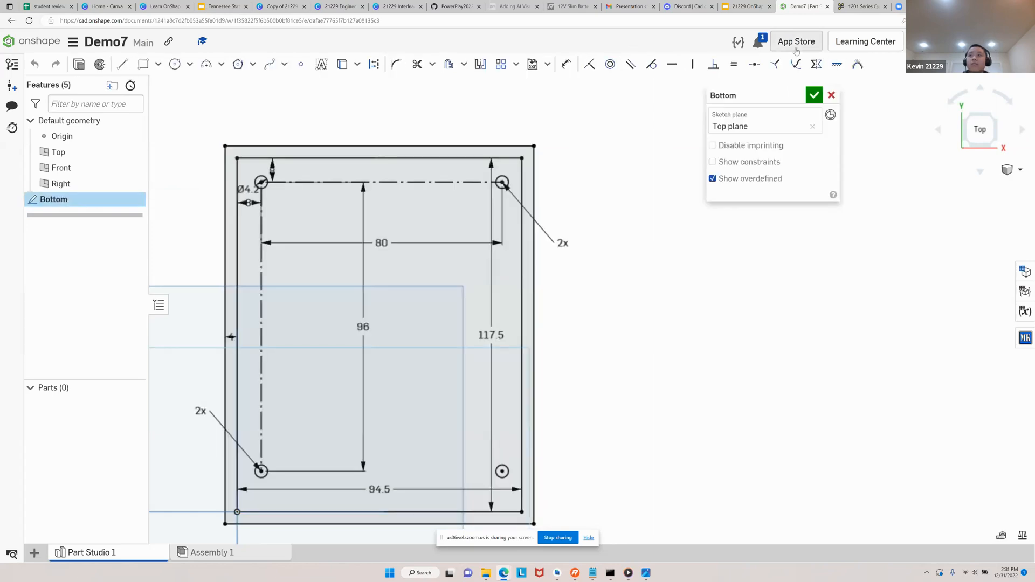
left_click(814, 95)
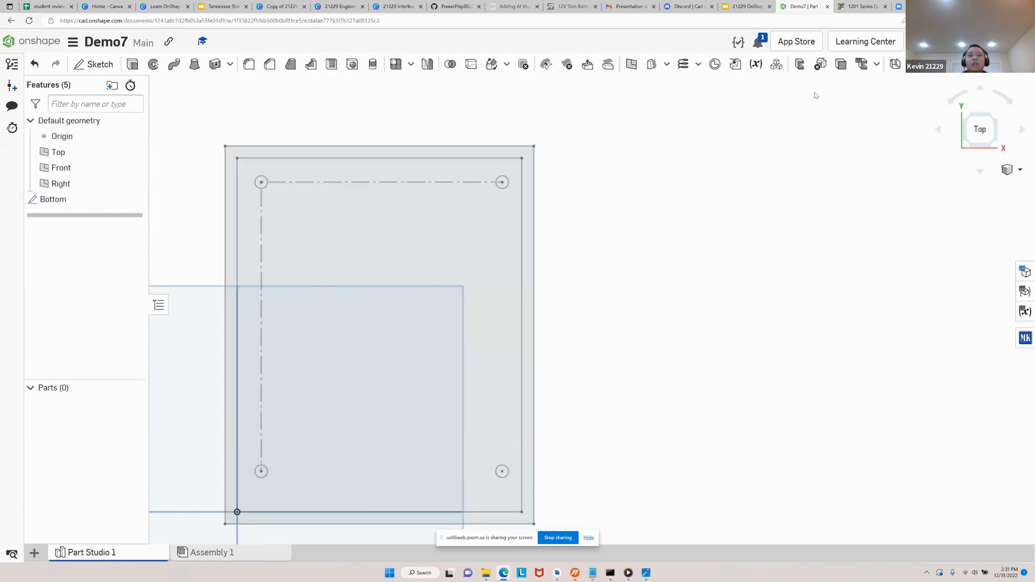
Hide the Front, Right and Top planes and the origin so only the Bottom sketch is displayed
scroll(350, 203, "down", 2)
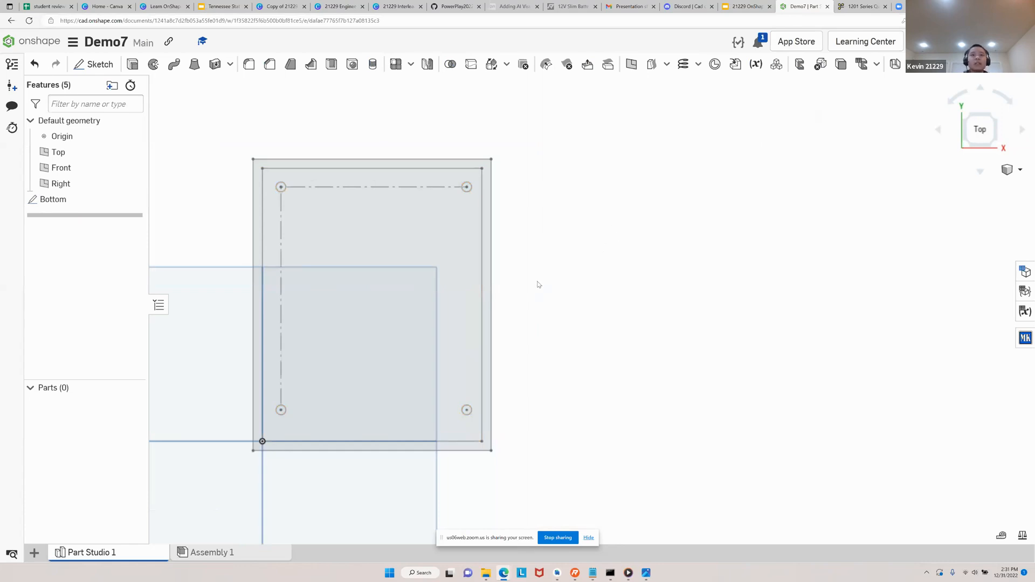
mouse_move(538, 285)
right_mouse_down()
mouse_move(529, 275)
mouse_move(545, 266)
right_mouse_up()
right_click_drag(432, 273, 475, 217)
scroll(481, 208, "down", 4)
middle_click_drag(507, 196, 580, 239)
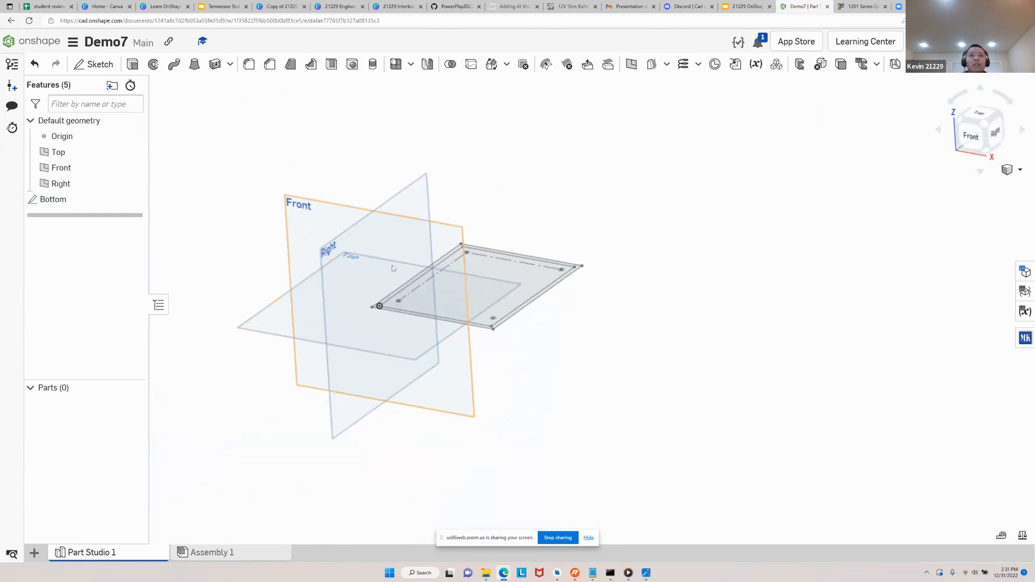
left_click(132, 168)
left_click(133, 183)
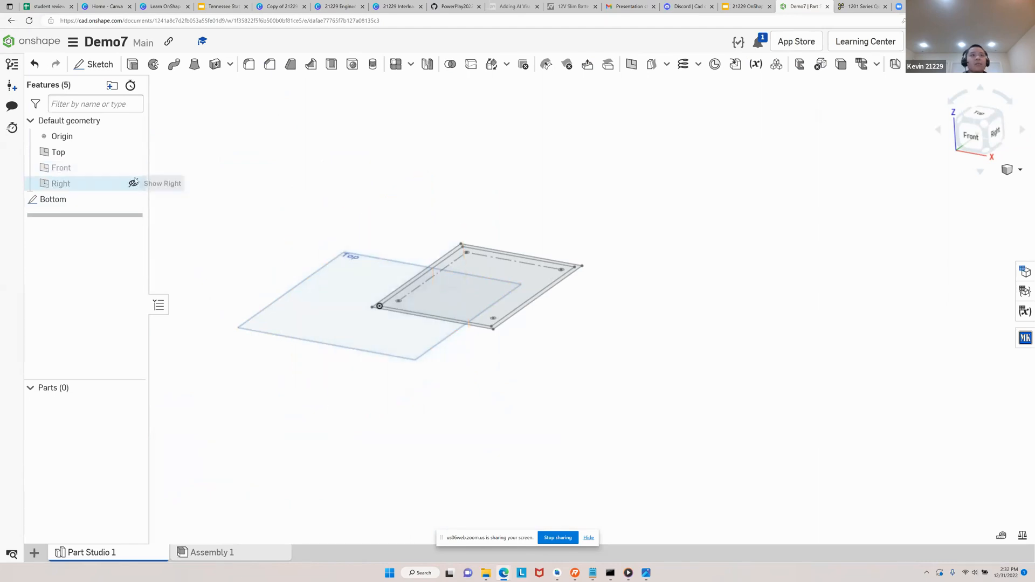
left_click(133, 152)
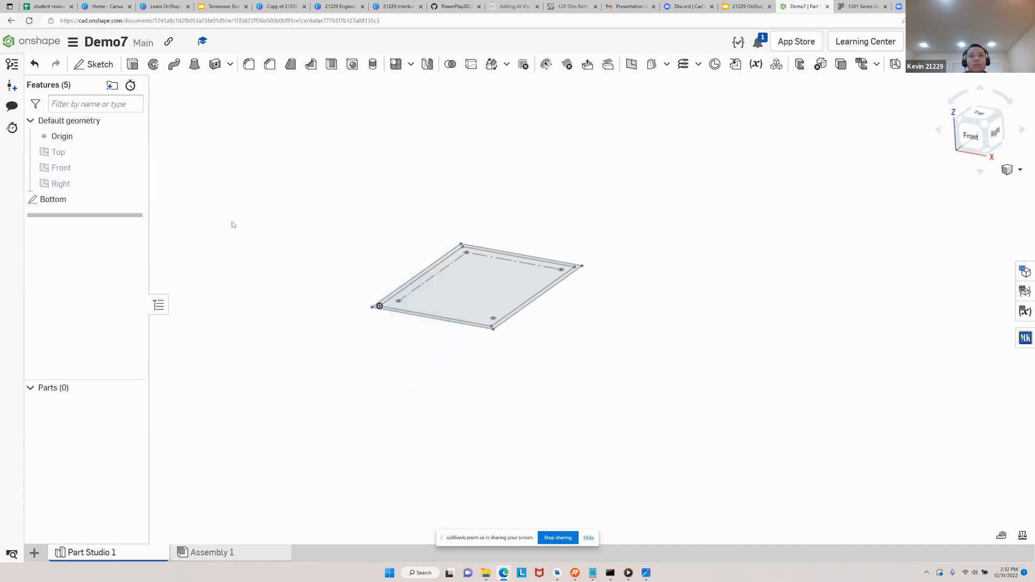
left_click(133, 136)
right_click_drag(303, 222, 311, 255)
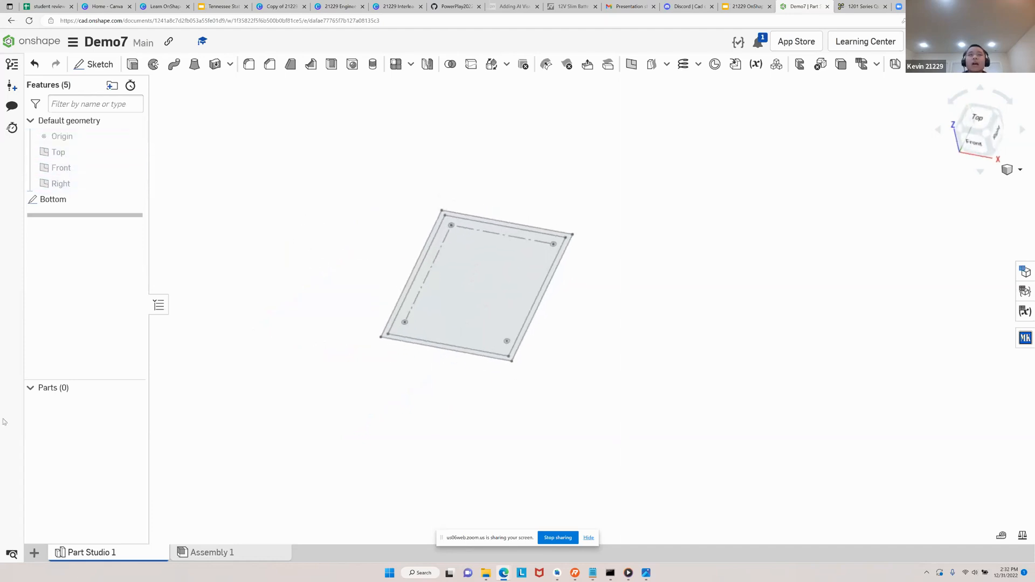
right_click_drag(559, 286, 593, 244)
scroll(593, 245, "up", 2)
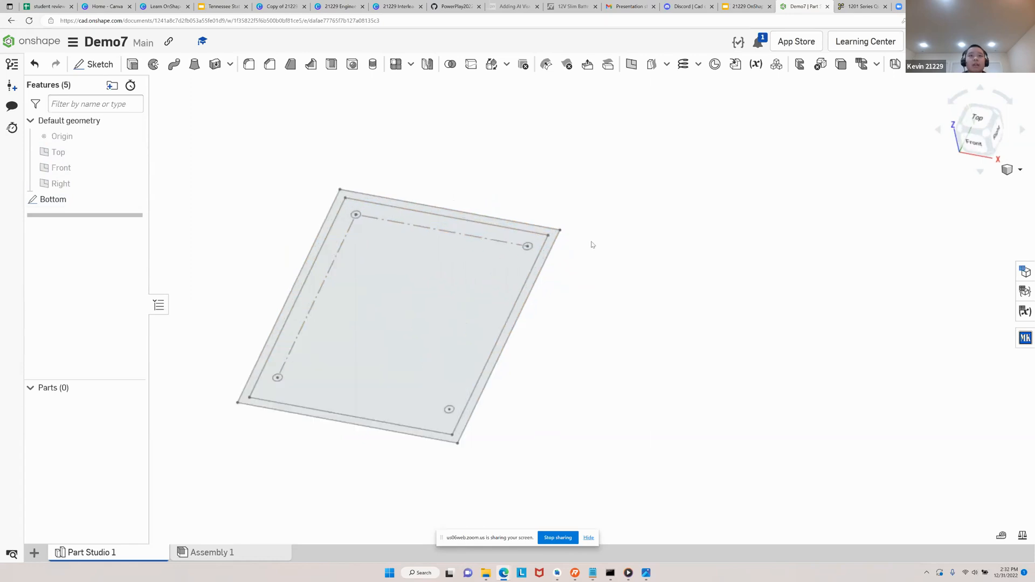
right_click_drag(486, 261, 483, 265)
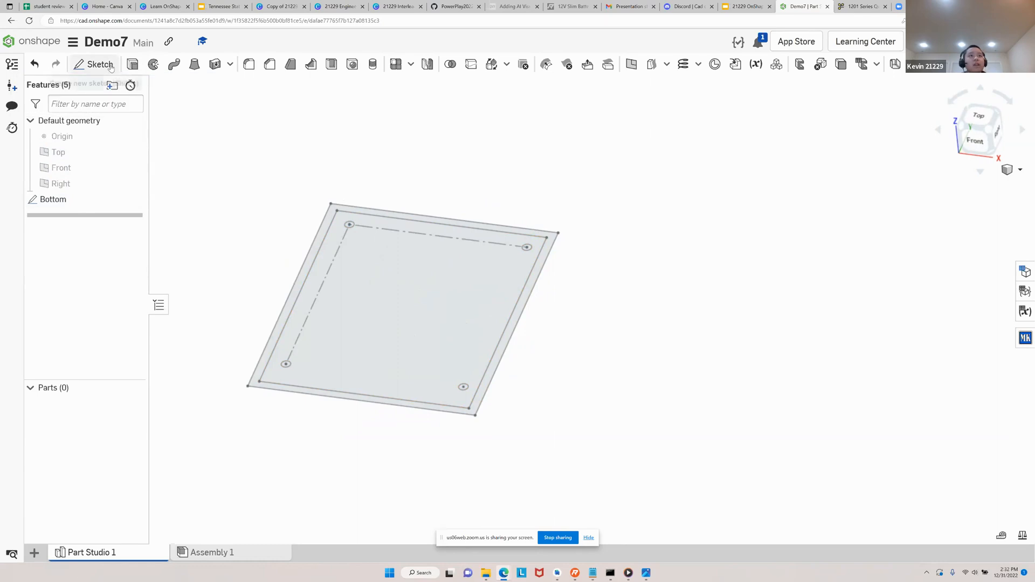
Extrude the inner region of the Bottom sketch, excluding the mounting holes and outer border, as a new solid 4 mm deep
left_click(132, 67)
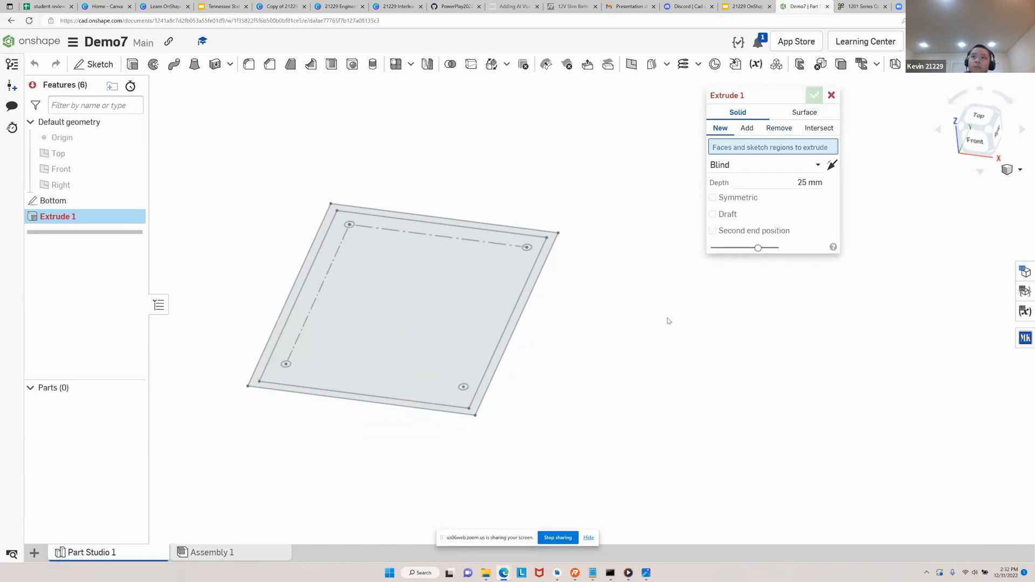
right_click_drag(620, 314, 604, 348)
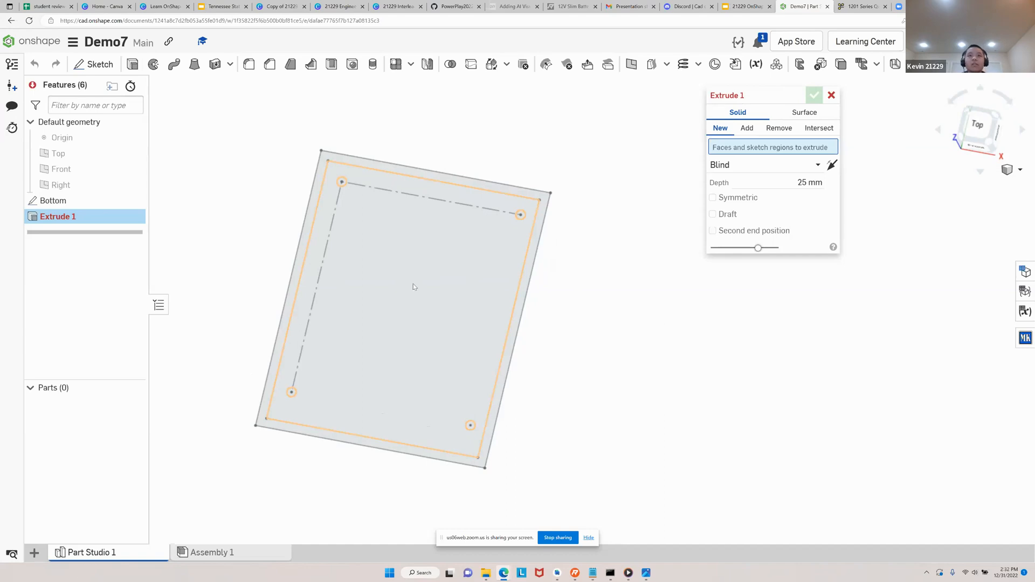
left_click(414, 285)
right_click_drag(608, 371, 617, 330)
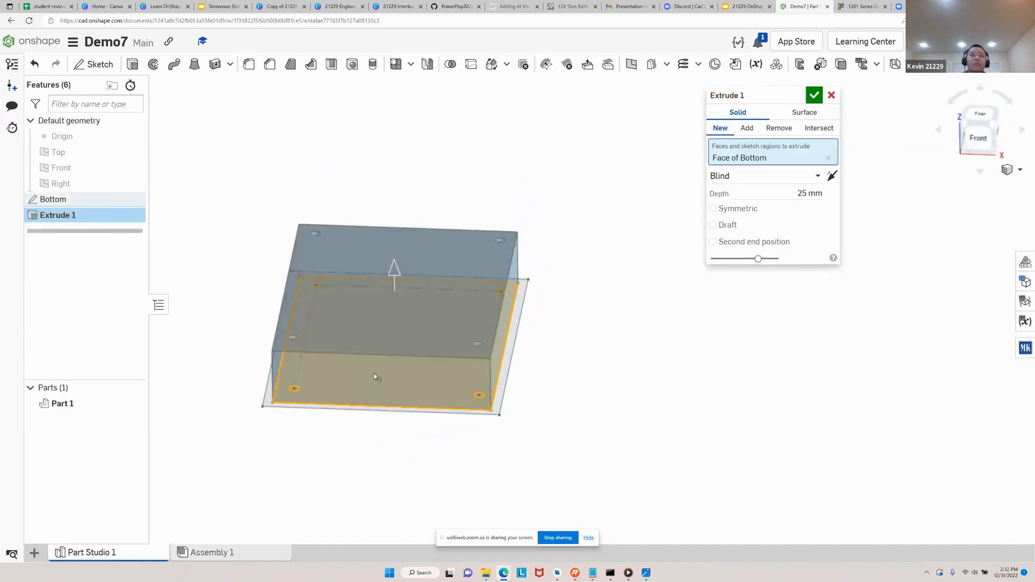
right_click_drag(550, 364, 517, 351)
left_click(812, 193)
type("4")
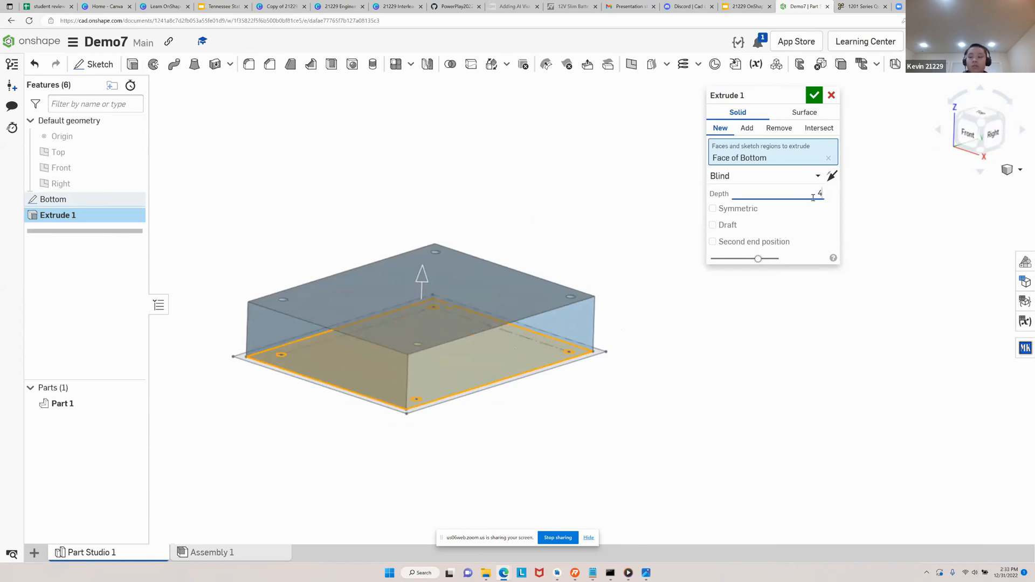
key("Return")
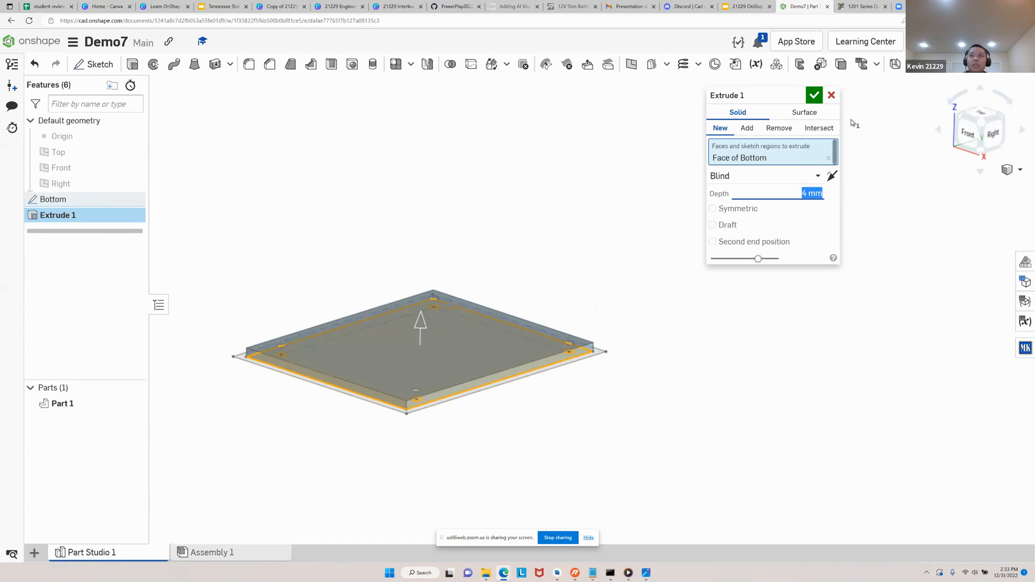
Rename the extrude feature as Base and accept it
left_click(803, 94)
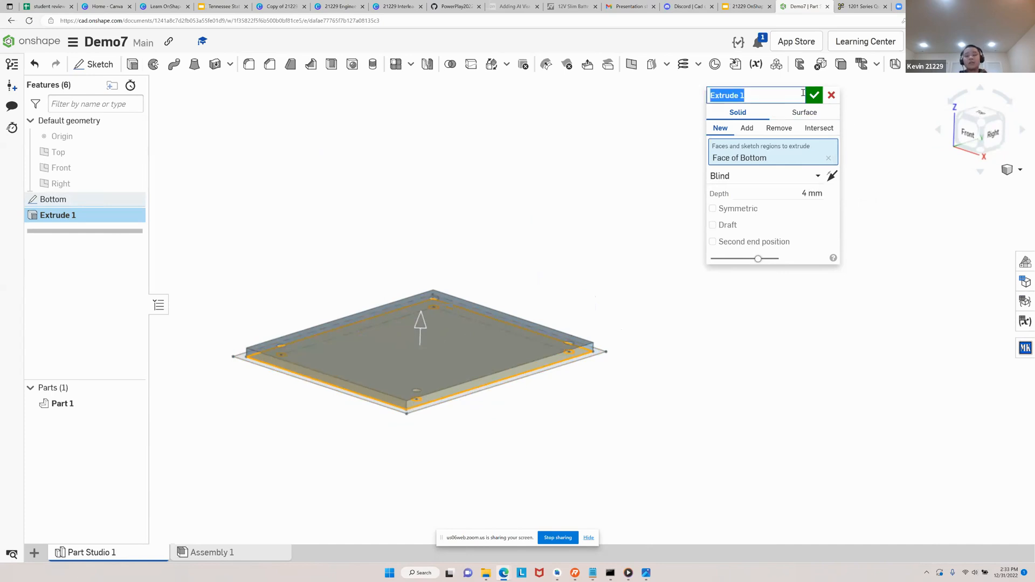
type("Base")
key("Return")
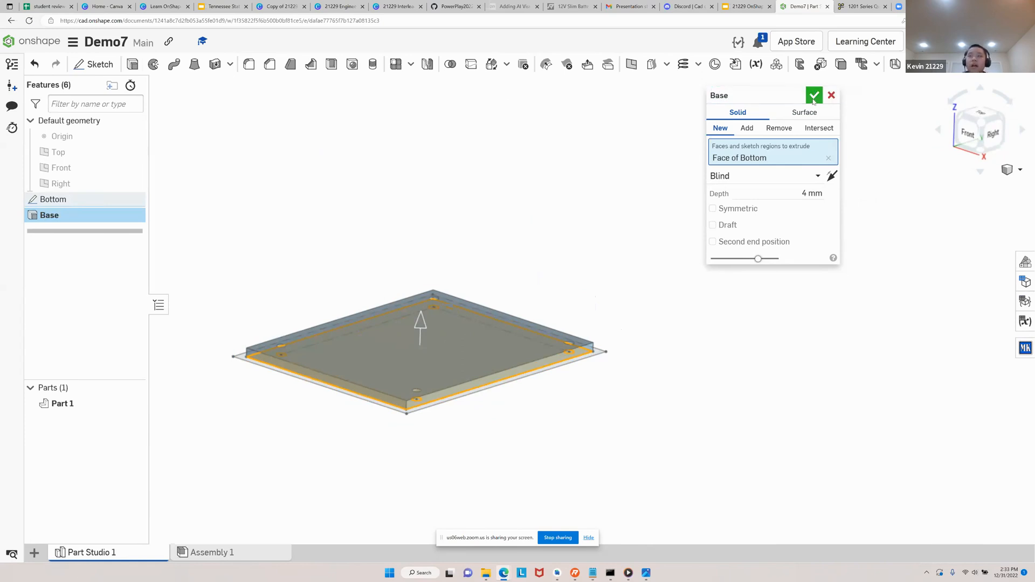
left_click(813, 96)
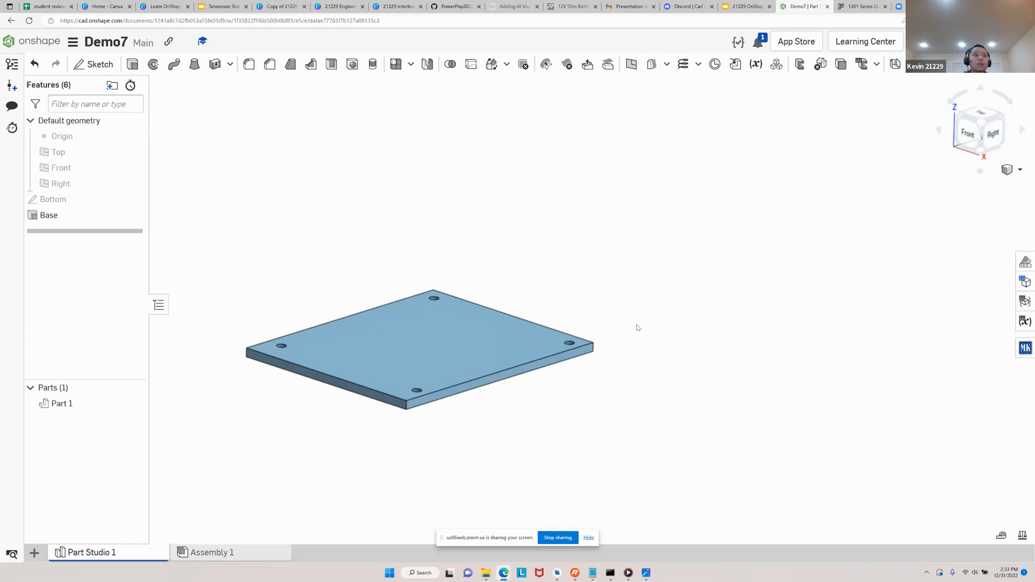
Reopen the Base extrude to review its selected sketch region and settings, and close it again
double_click(68, 217)
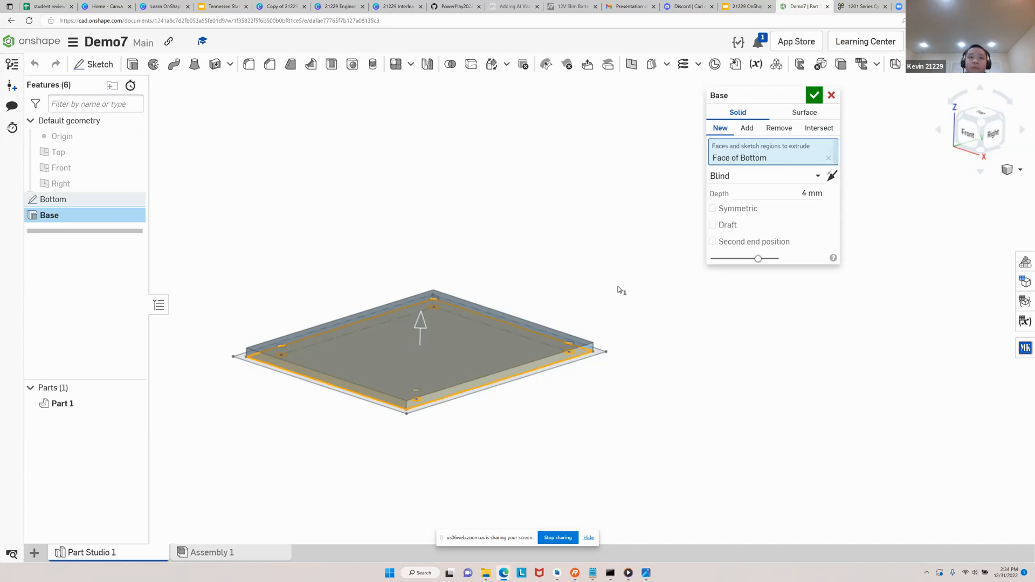
right_click_drag(637, 303, 640, 335)
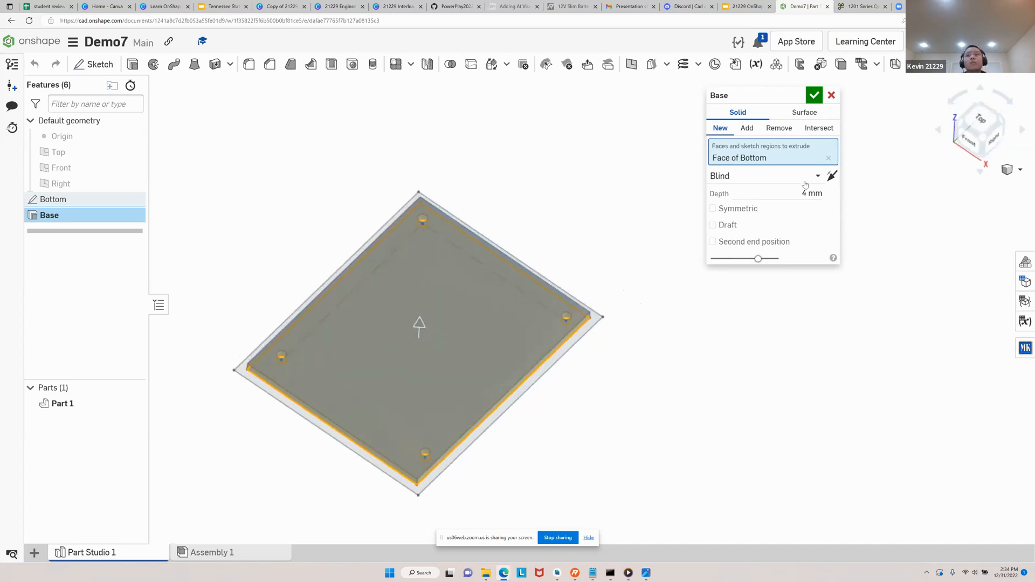
left_click(814, 96)
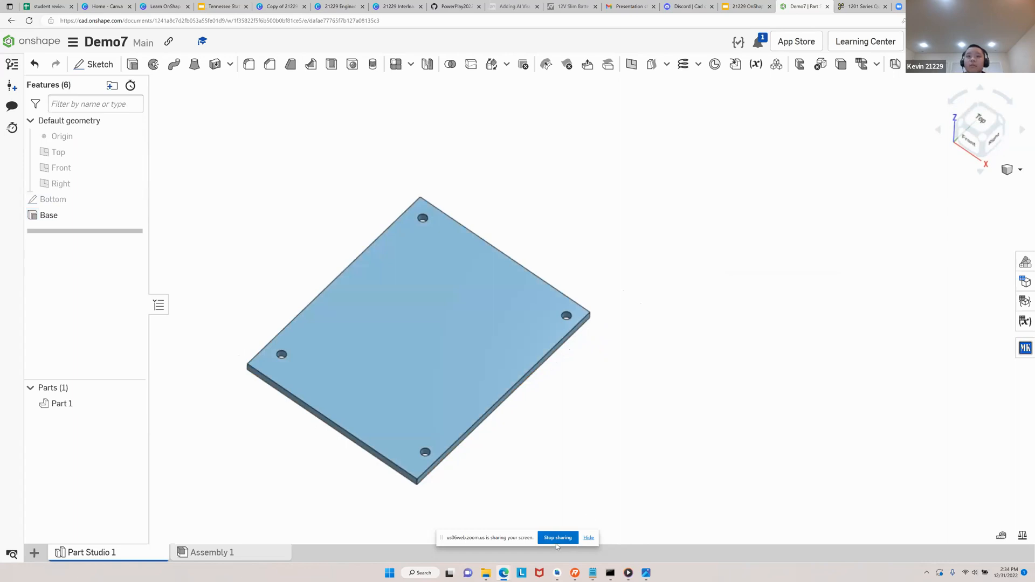
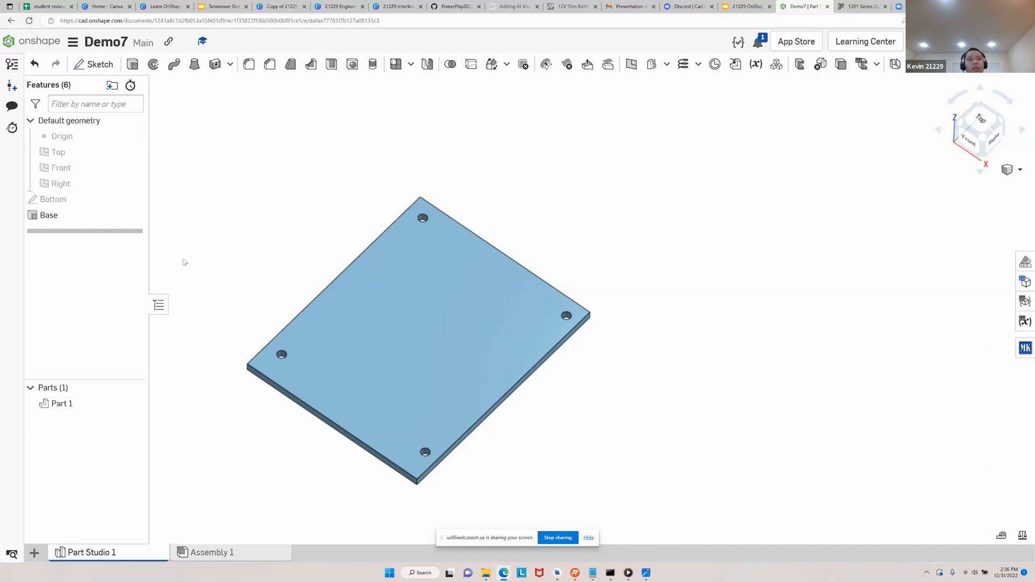
Show the Bottom sketch again so its outer border region is displayed around the base plate
right_click_drag(329, 243, 342, 267)
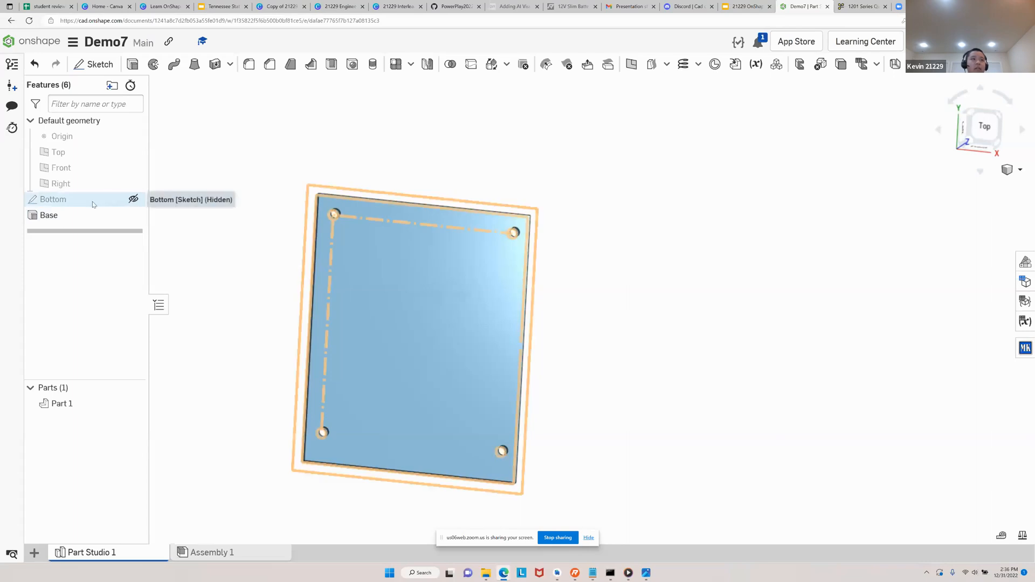
left_click(133, 199)
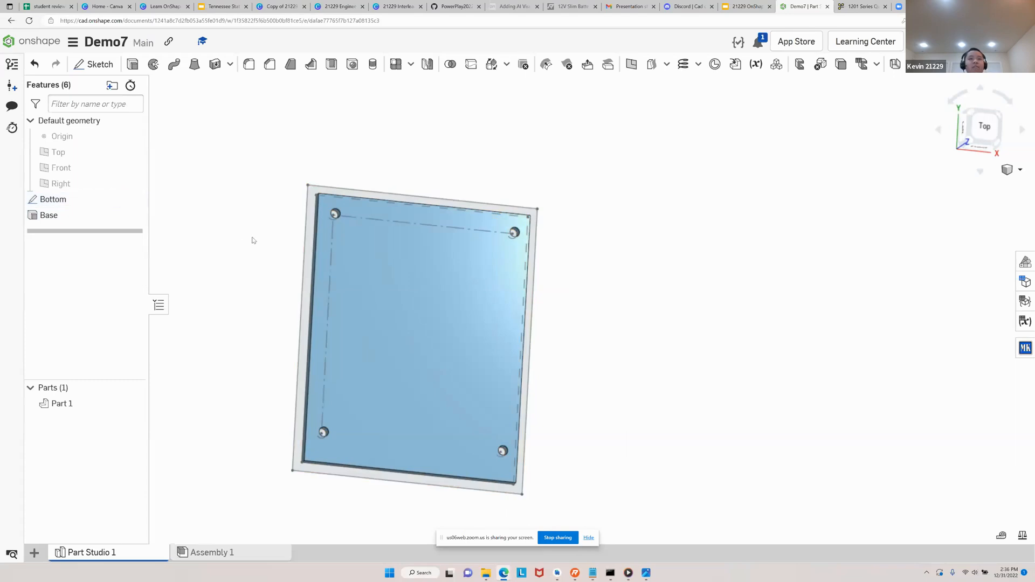
key("shift+5")
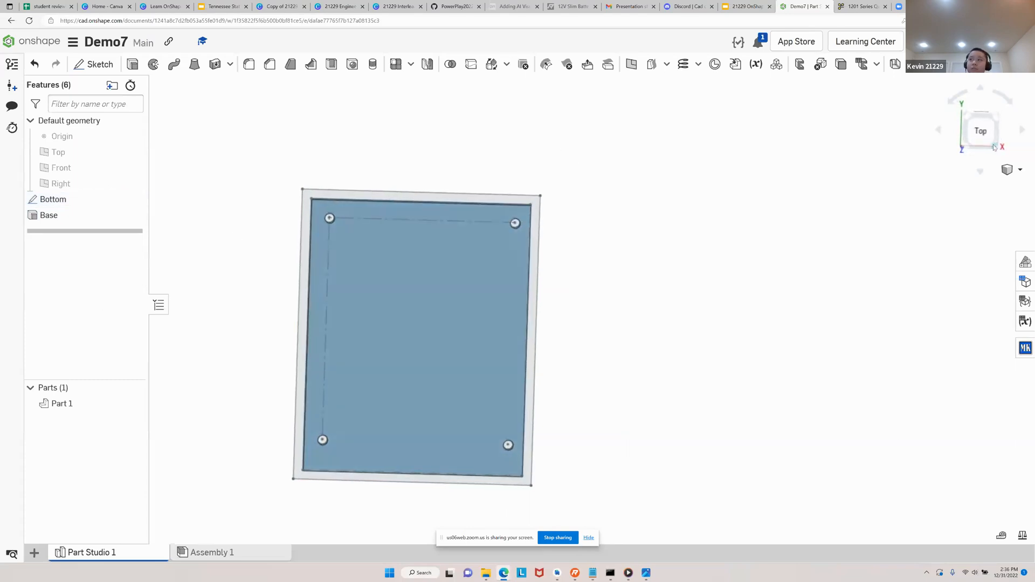
left_click(979, 130)
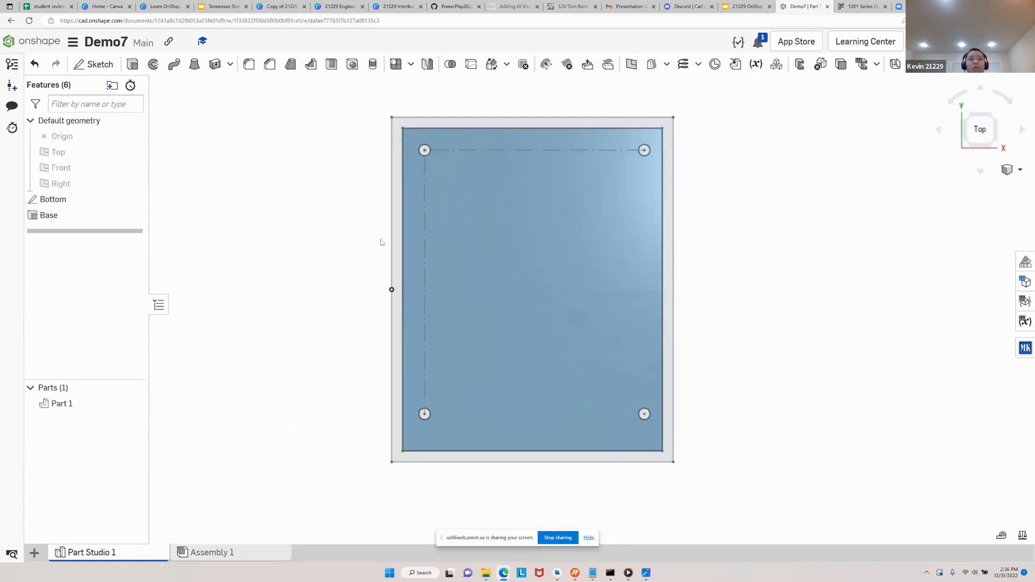
right_click_drag(375, 251, 398, 252)
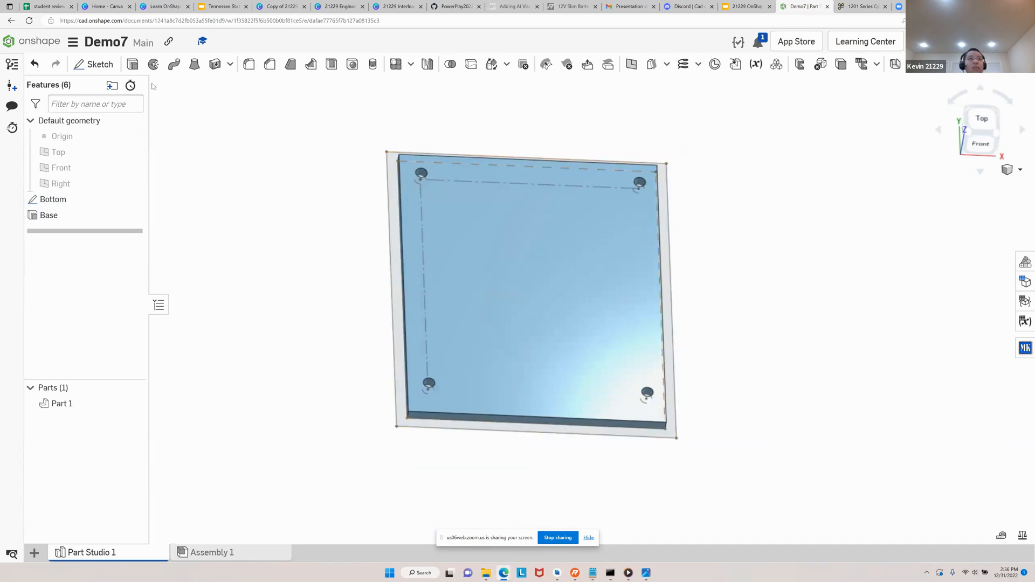
Extrude the outer border region of the Bottom sketch 43 mm upward, adding it to Part 1
left_click(136, 72)
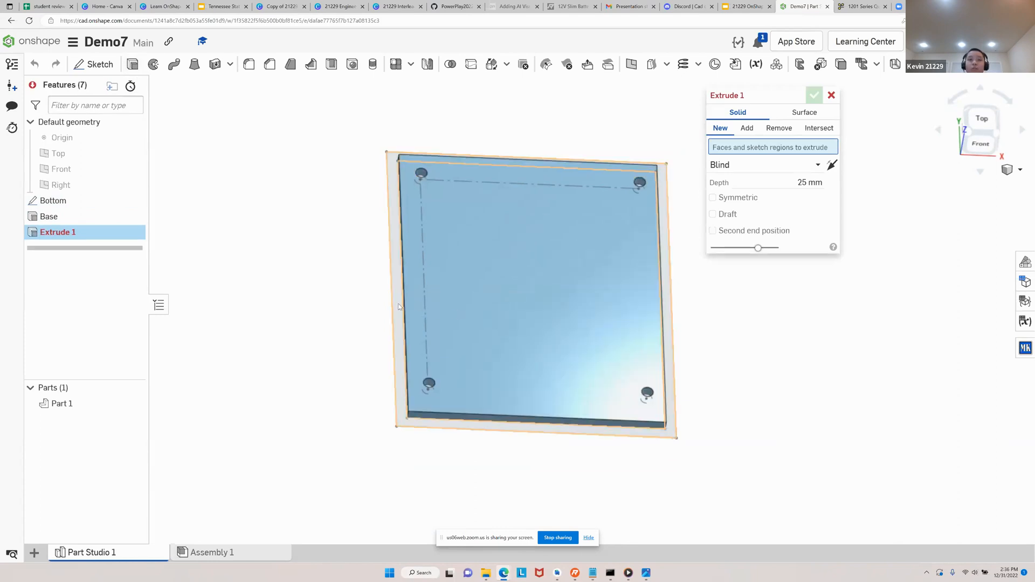
scroll(398, 307, "up", 5)
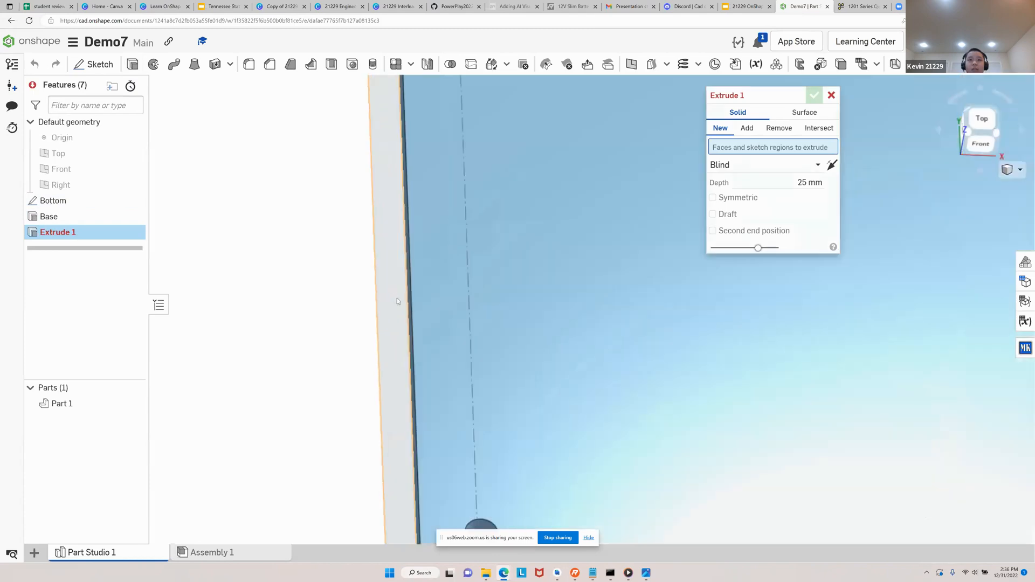
left_click(392, 286)
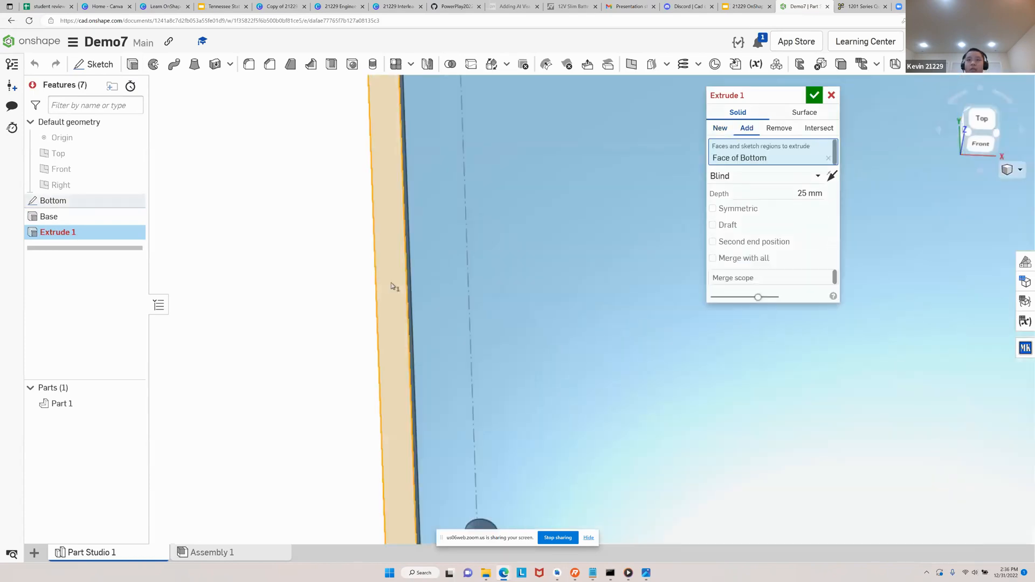
scroll(296, 334, "down", 5)
key("shift+7")
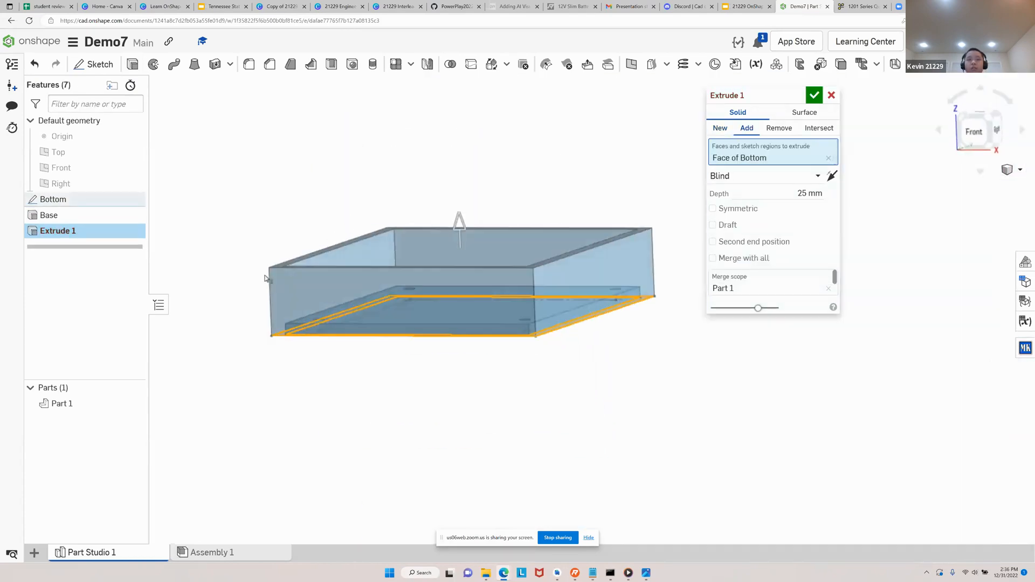
left_click(812, 201)
type("43")
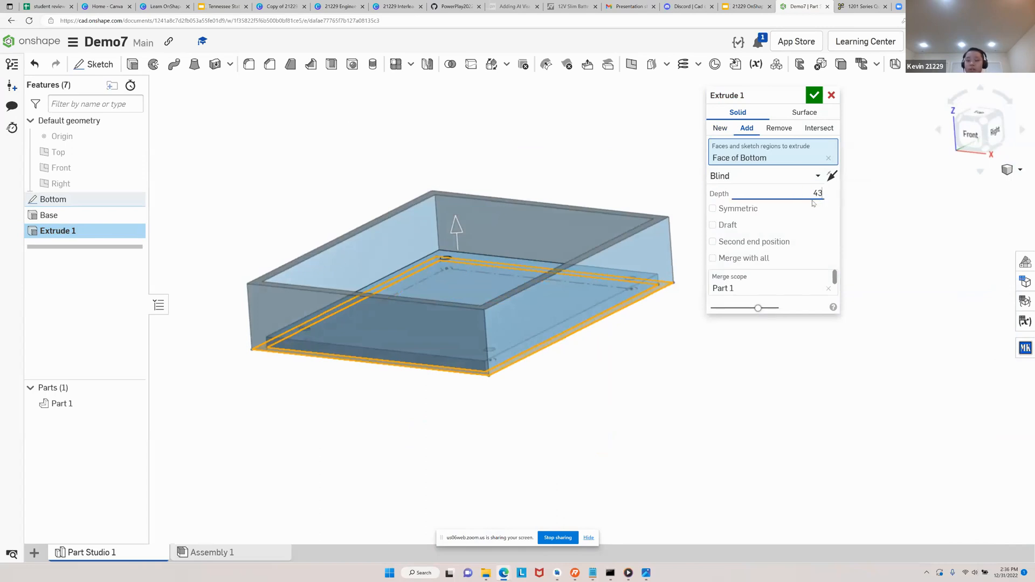
key("Return")
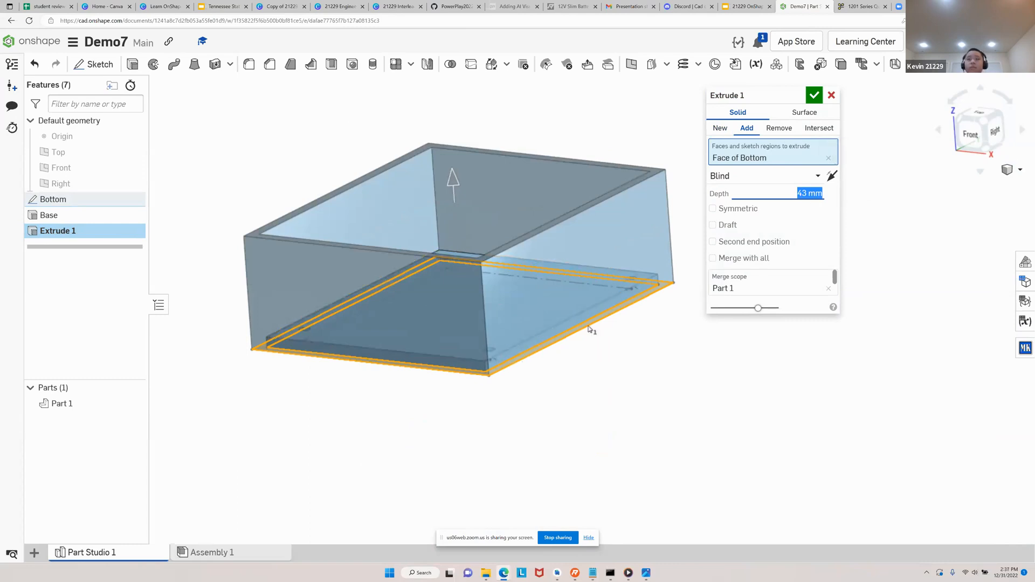
right_click_drag(593, 331, 598, 343)
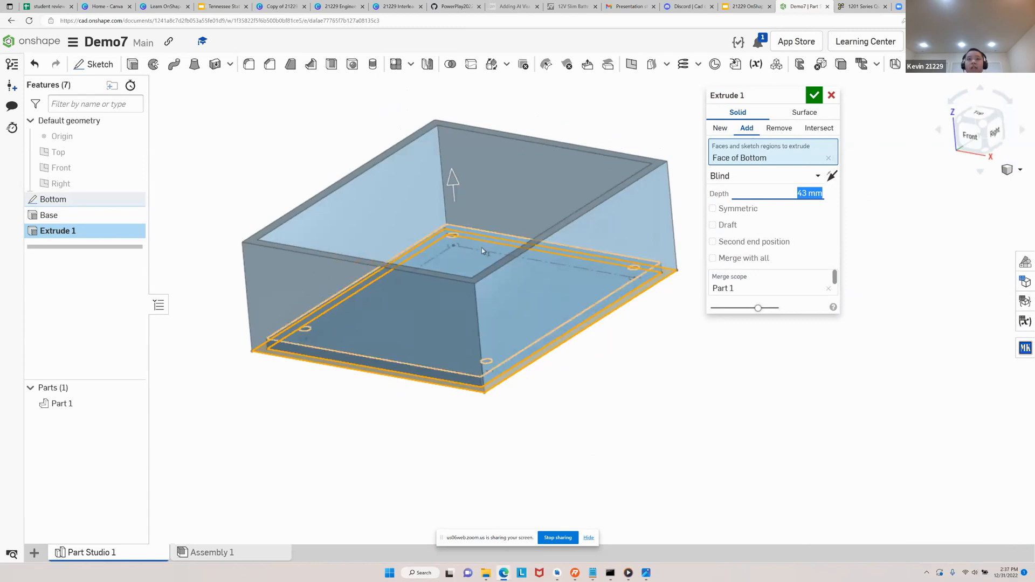
right_click_drag(481, 248, 525, 300)
mouse_move(651, 357)
right_mouse_down()
mouse_move(660, 343)
mouse_move(647, 348)
right_mouse_up()
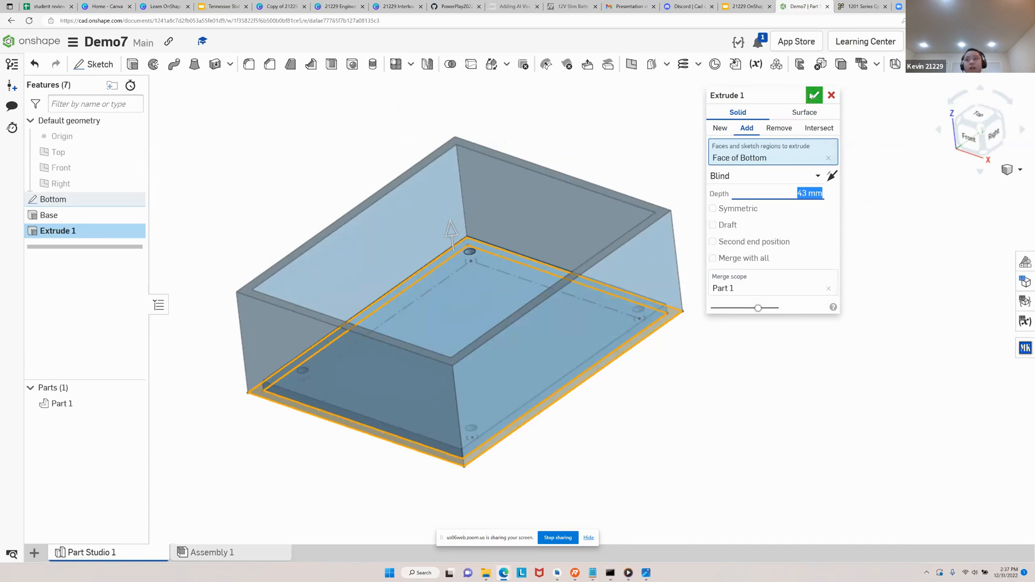
Rename the border extrude feature as Wall and accept it
left_click(799, 96)
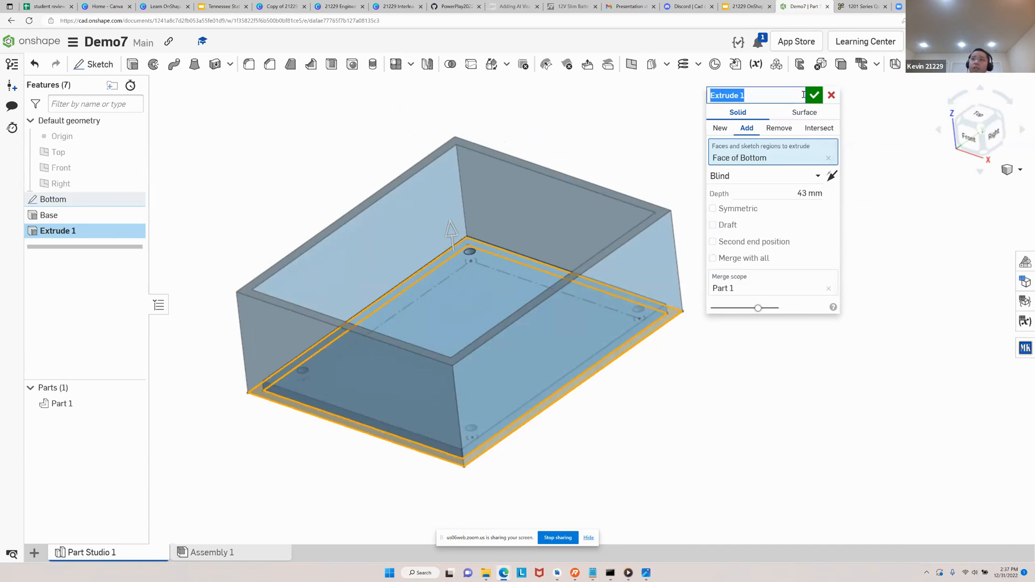
type("Wall")
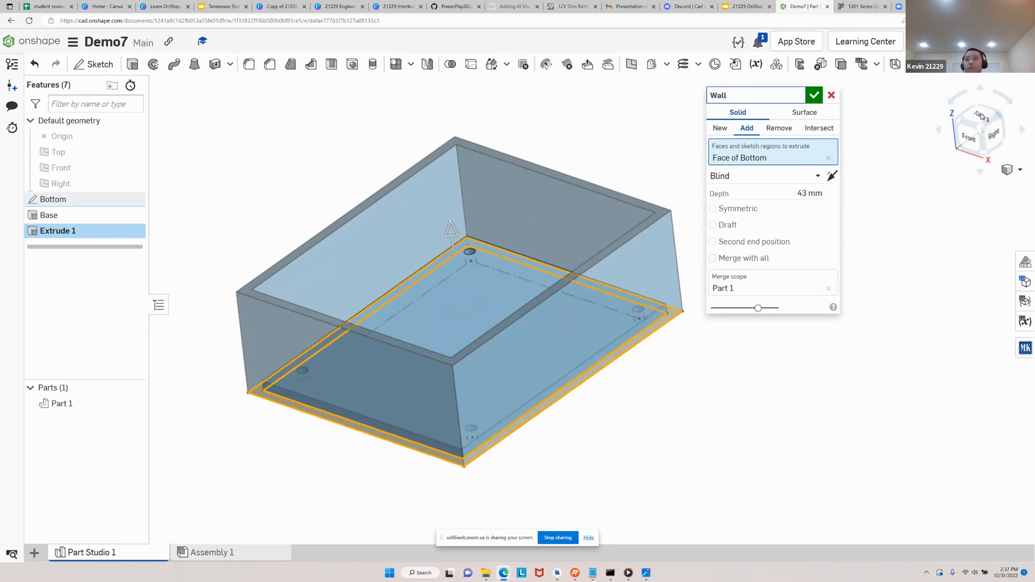
left_click(814, 96)
mouse_move(752, 229)
right_mouse_down()
mouse_move(769, 224)
mouse_move(747, 219)
right_mouse_up()
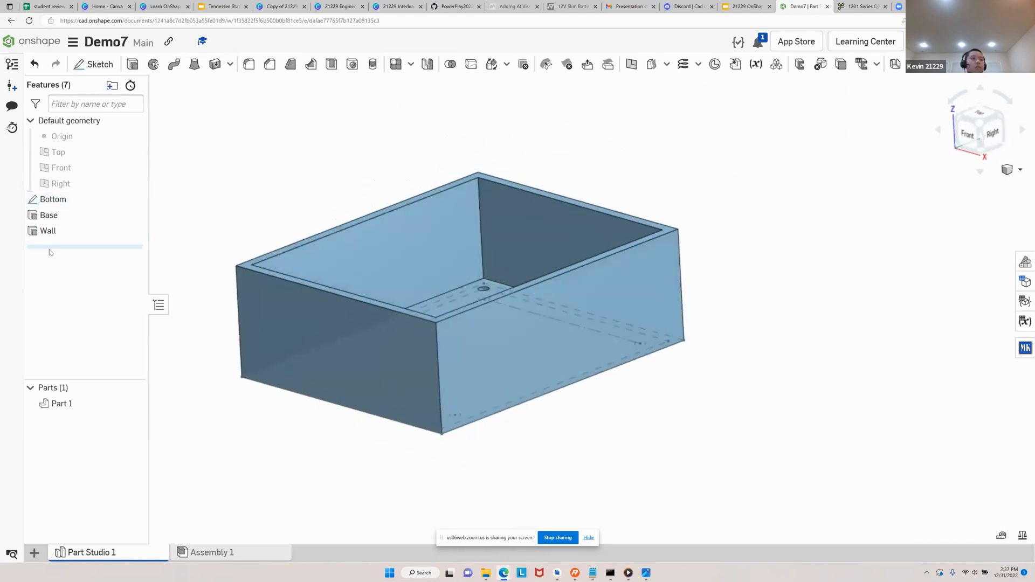
Reopen the Wall extrude to review its selected region, depth and merge scope, and close it again
double_click(59, 232)
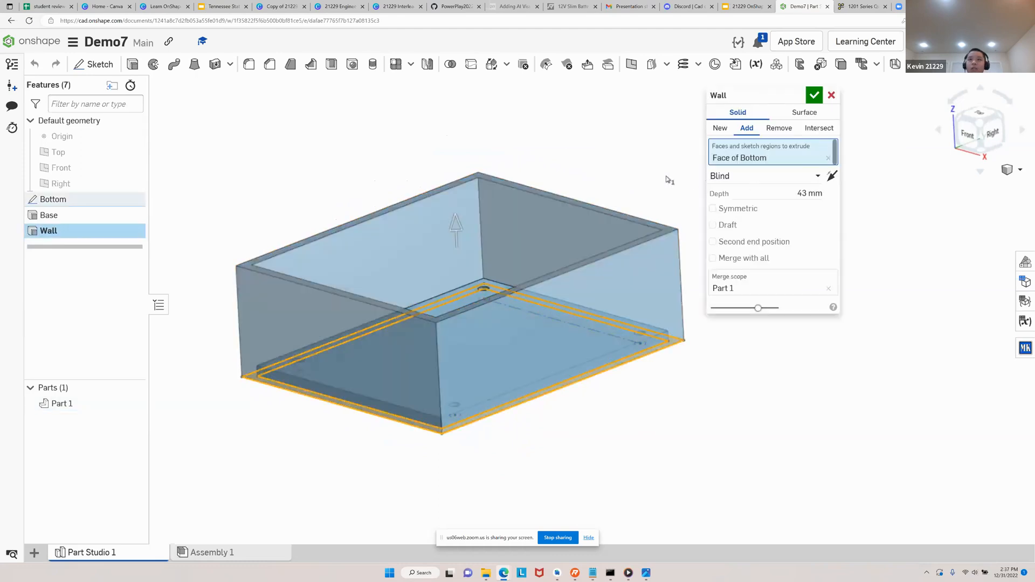
right_click_drag(643, 171, 647, 203)
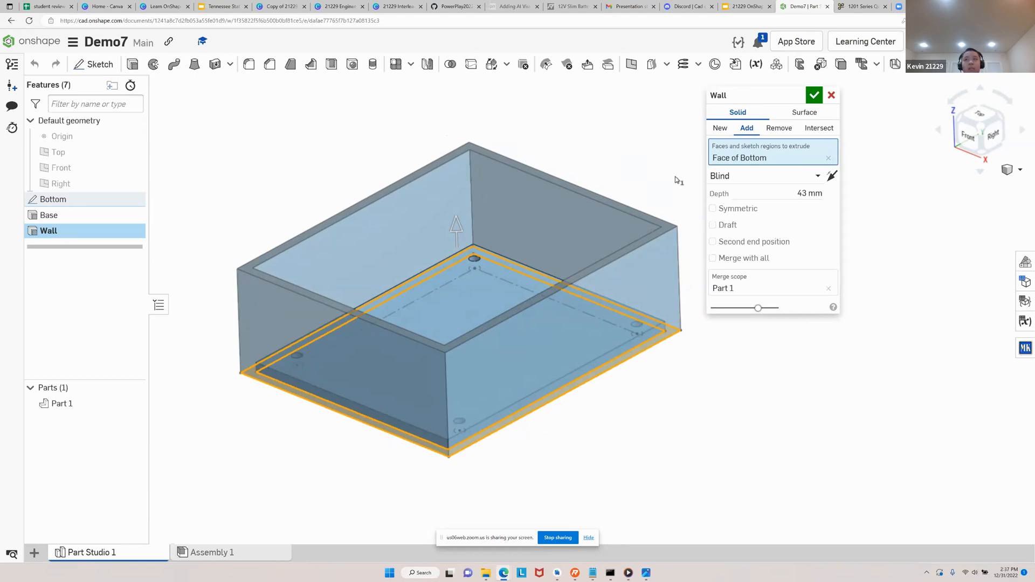
left_click(814, 96)
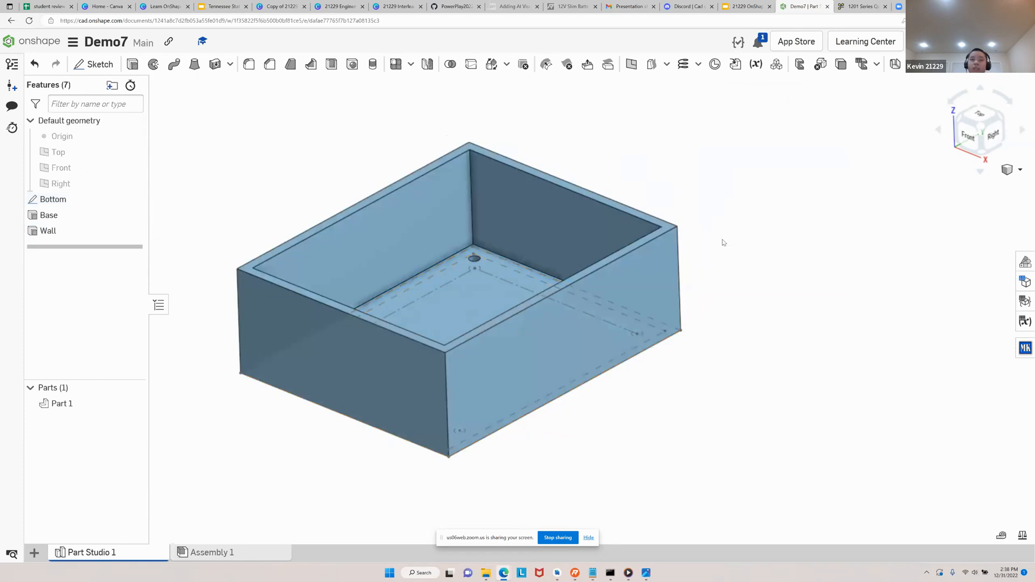
right_click_drag(732, 221, 738, 230)
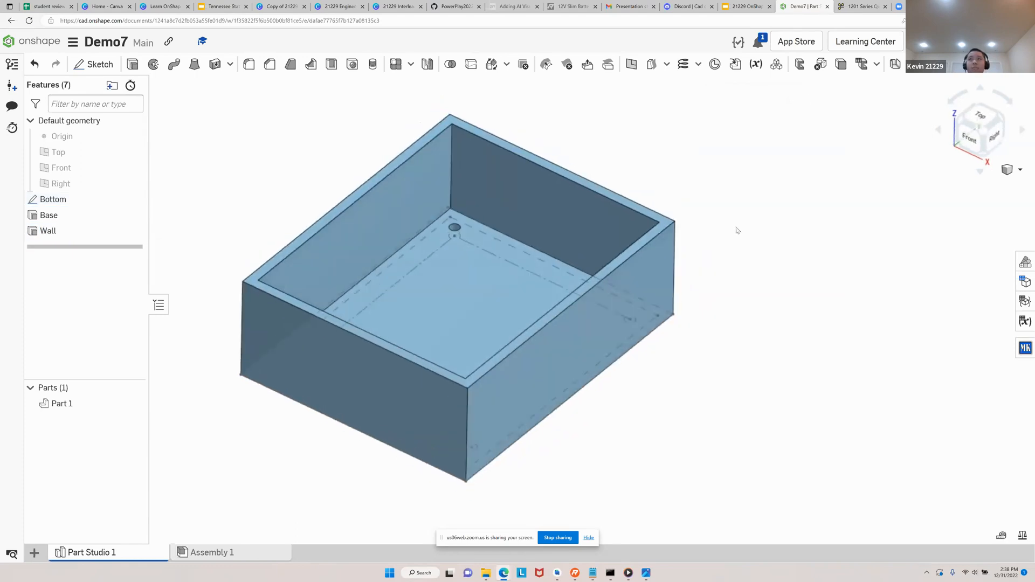
Switch to the OnShape class presentation in Google Slides and go to the Step 6 slide on sketching extra mounting holes
left_click(743, 3)
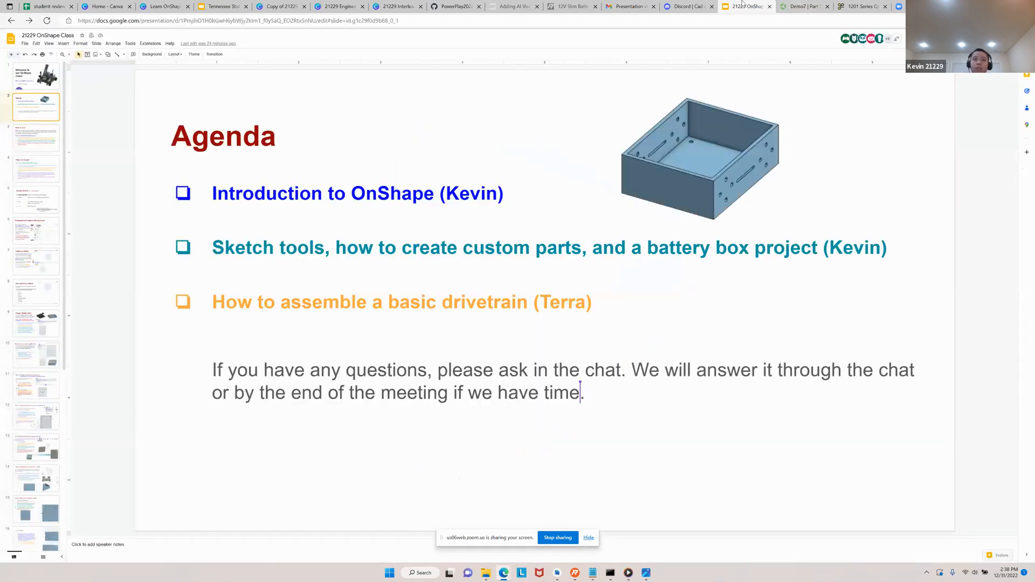
key("Down")
key("Down")
key("Down")
key("Down")
key("Down")
key("Down")
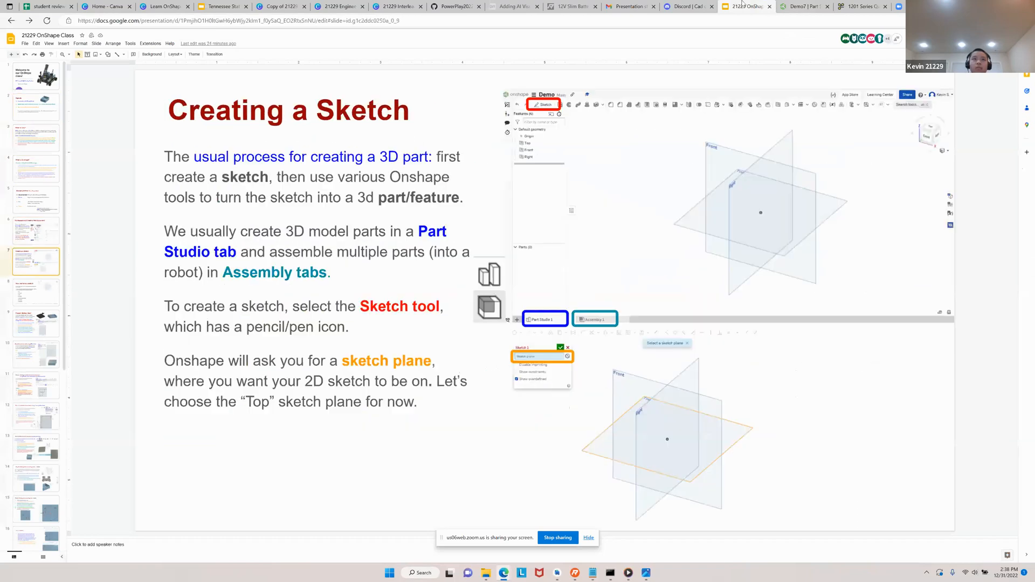
key("Down")
key("Down")
key("Down")
key("Down")
key("Down")
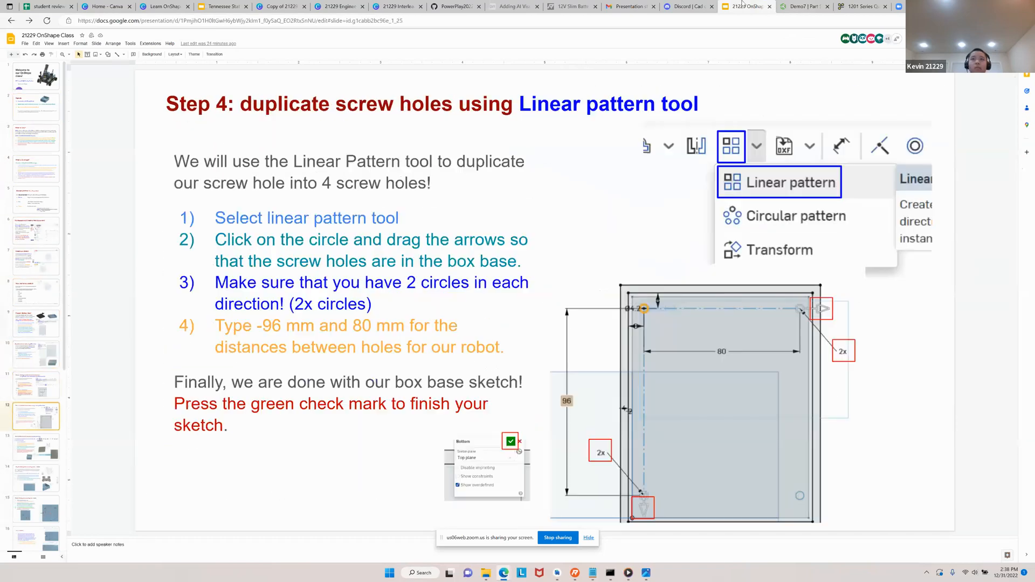
key("Down")
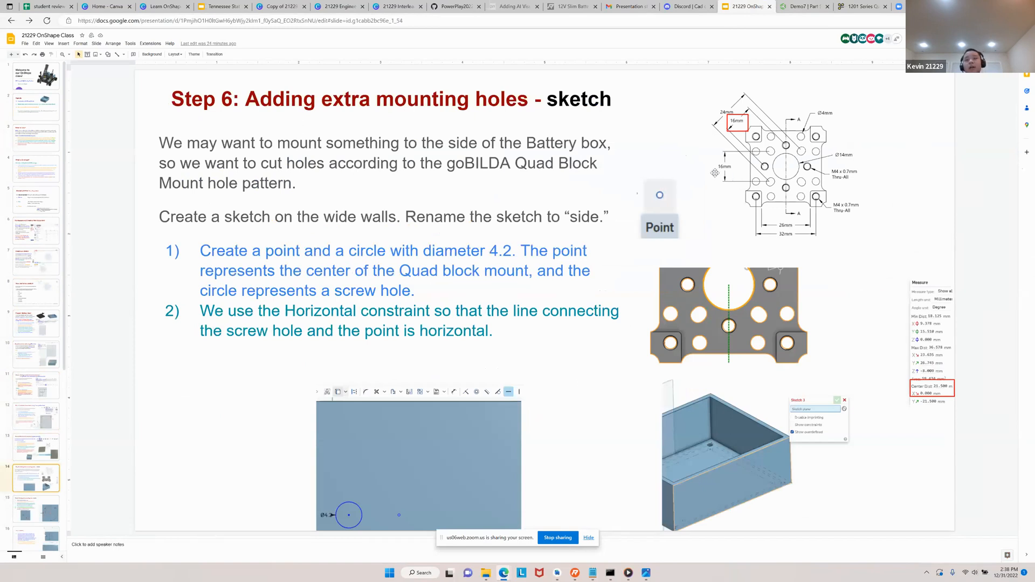
Switch back to Onshape and examine the box's wide side walls, rechecking the Step 6 slide in between
left_click(806, 6)
right_click_drag(666, 303, 673, 272)
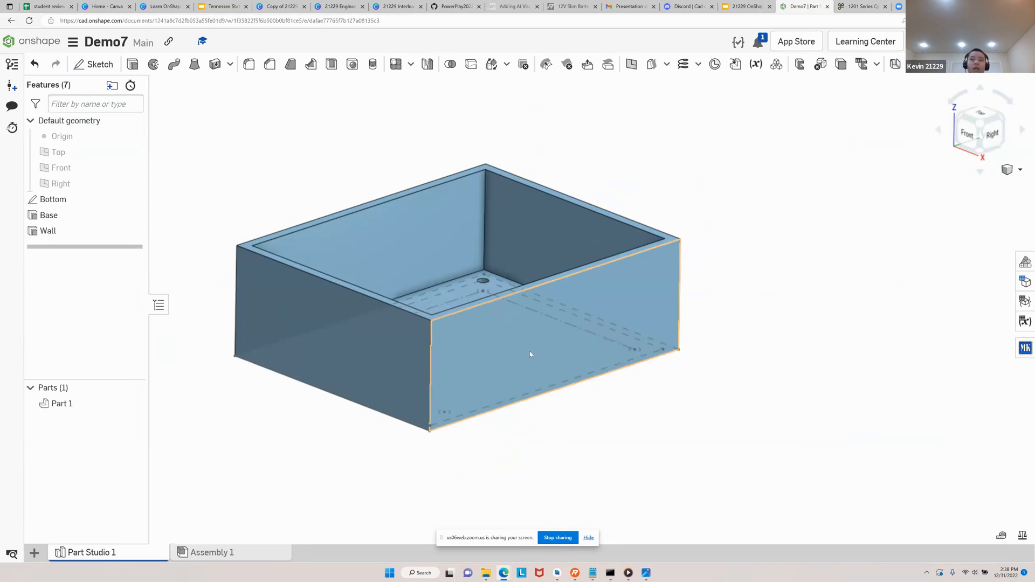
right_click_drag(525, 360, 458, 360)
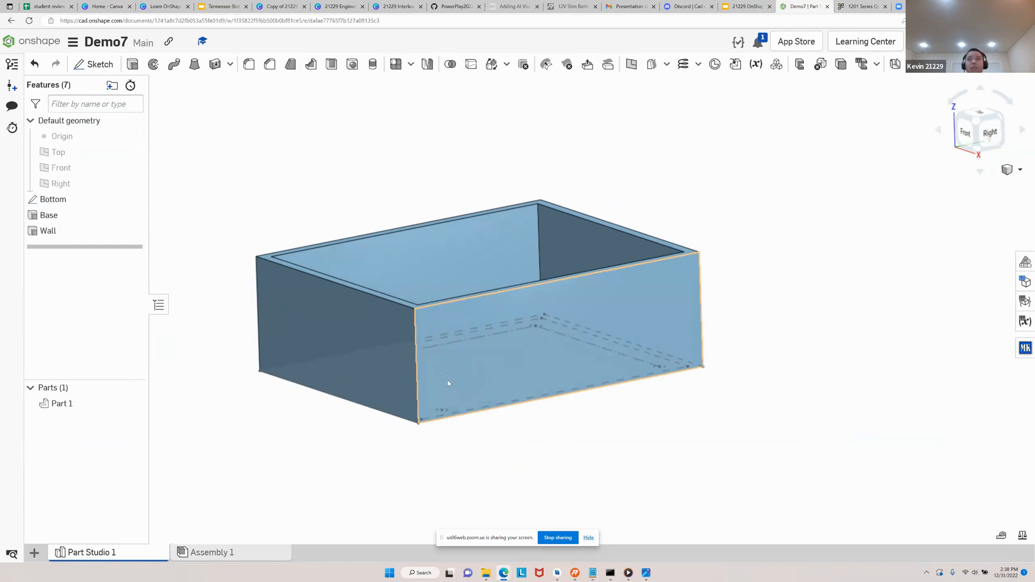
left_click(747, 7)
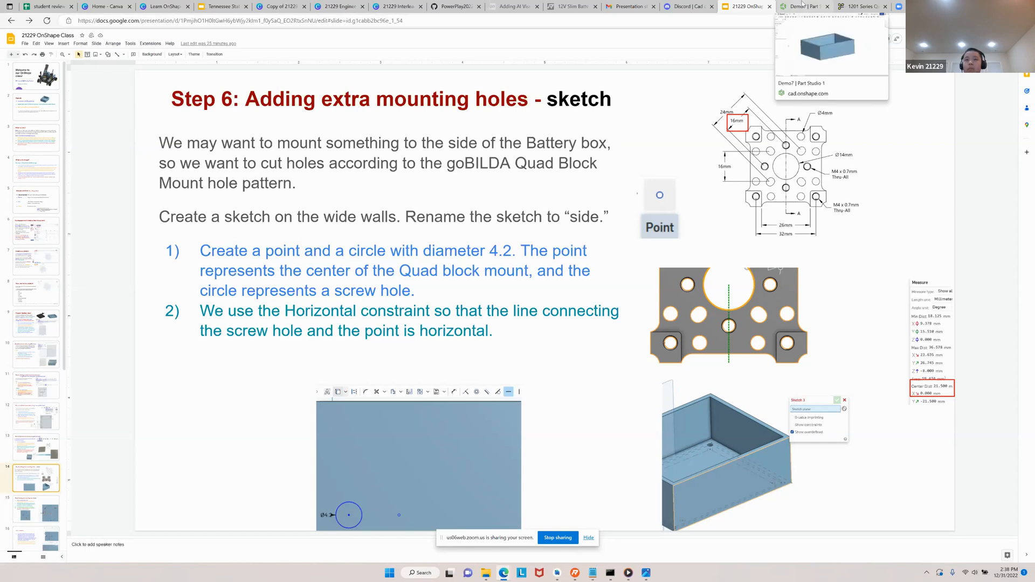
left_click(802, 5)
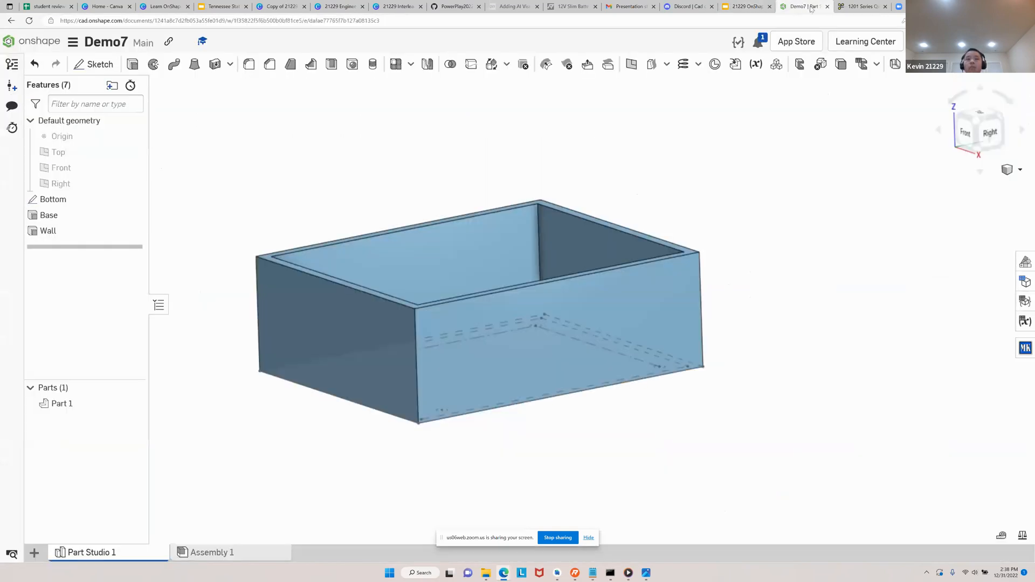
key("shift+7")
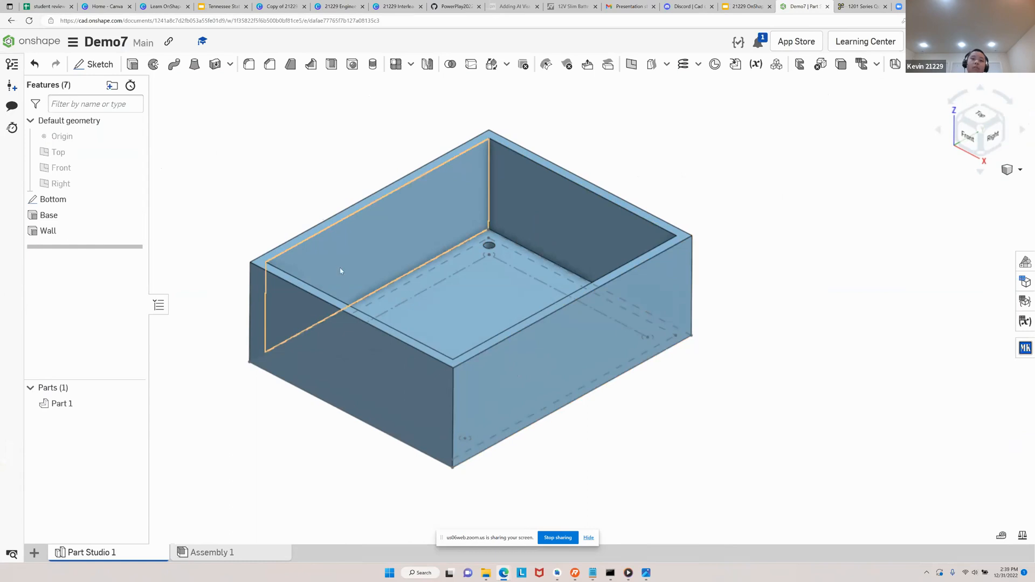
mouse_move(475, 385)
right_mouse_down()
mouse_move(478, 372)
mouse_move(462, 370)
mouse_move(475, 367)
right_mouse_up()
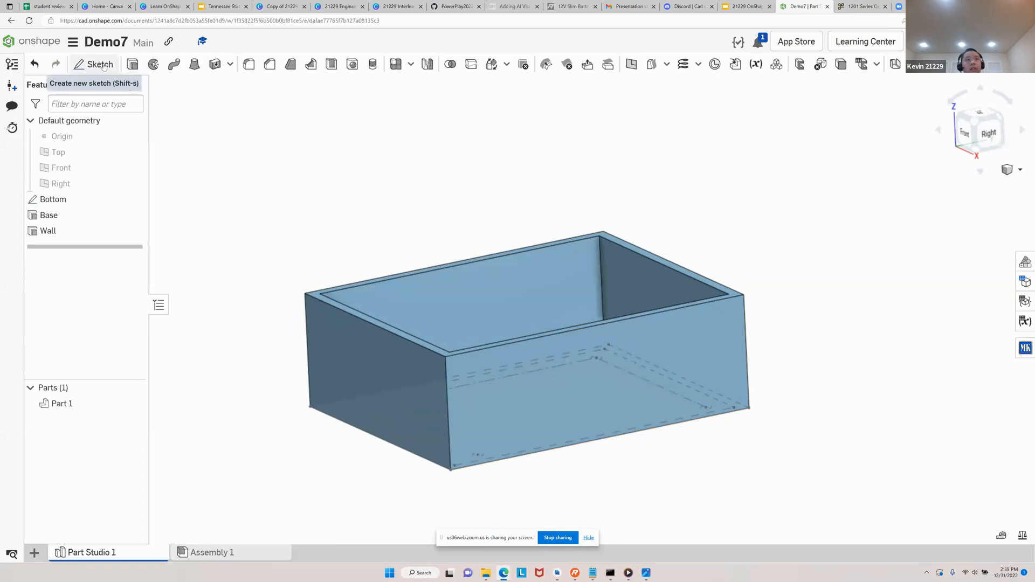
Start a new sketch on the outer face of the box's wide wall on the Right side
left_click(105, 66)
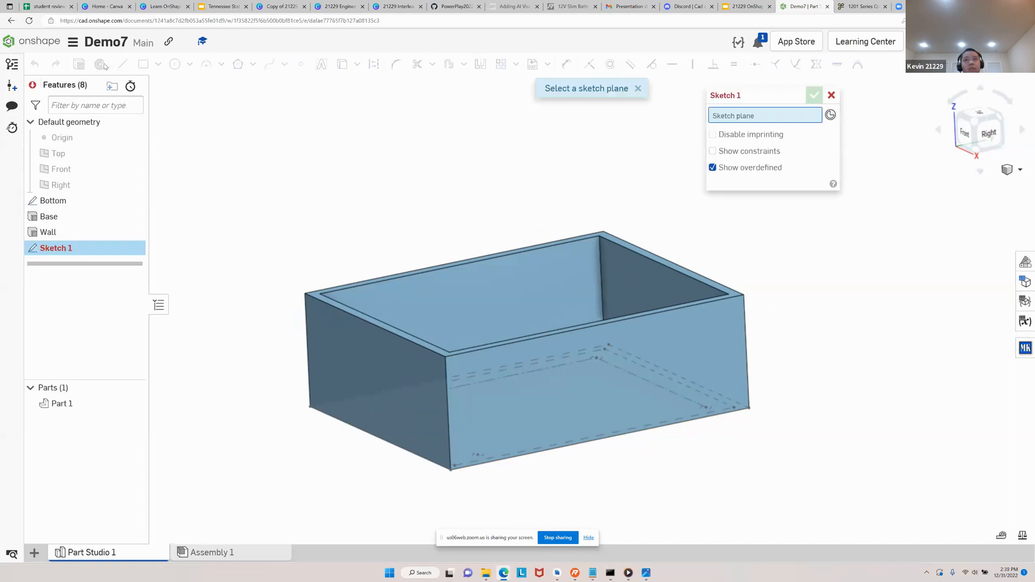
right_click_drag(572, 418, 546, 407)
right_click_drag(620, 389, 642, 414)
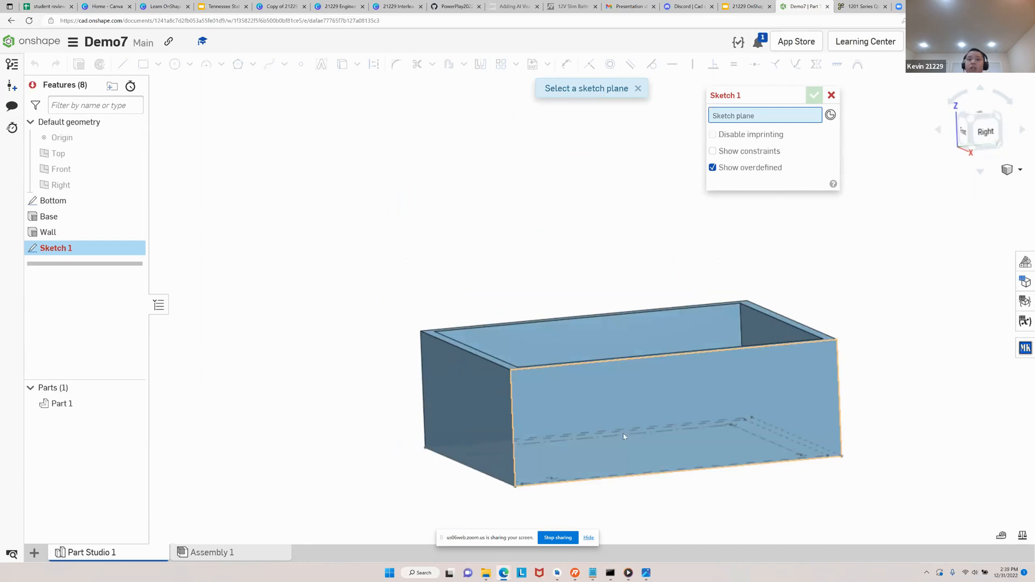
left_click(650, 417)
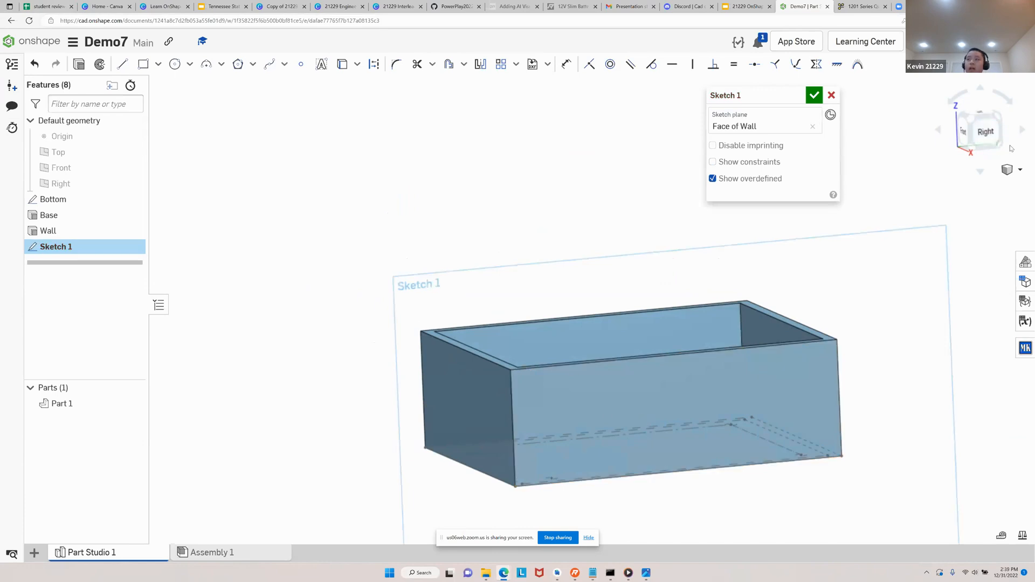
left_click(986, 133)
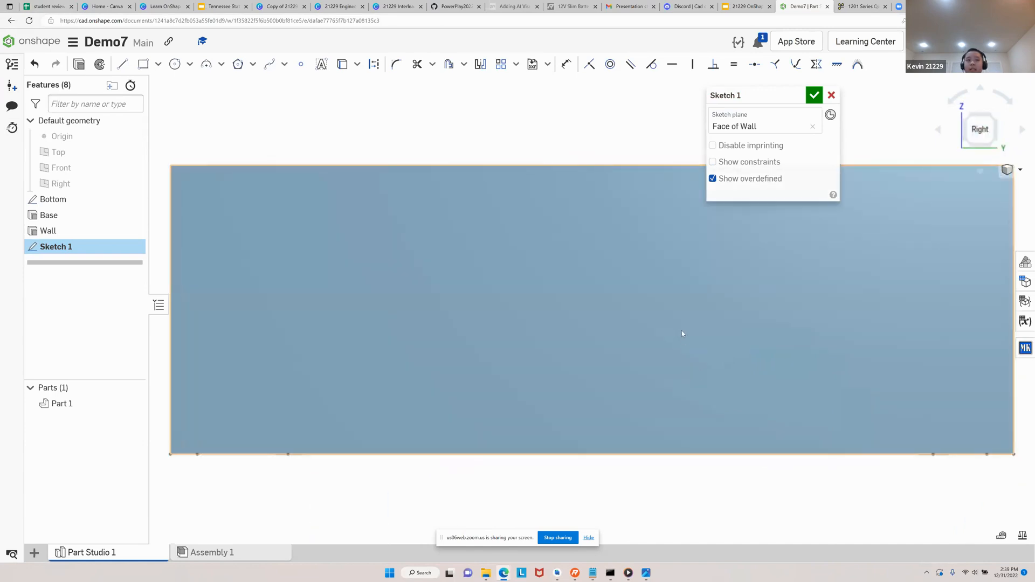
scroll(682, 331, "down", 4)
right_click_drag(489, 426, 647, 437)
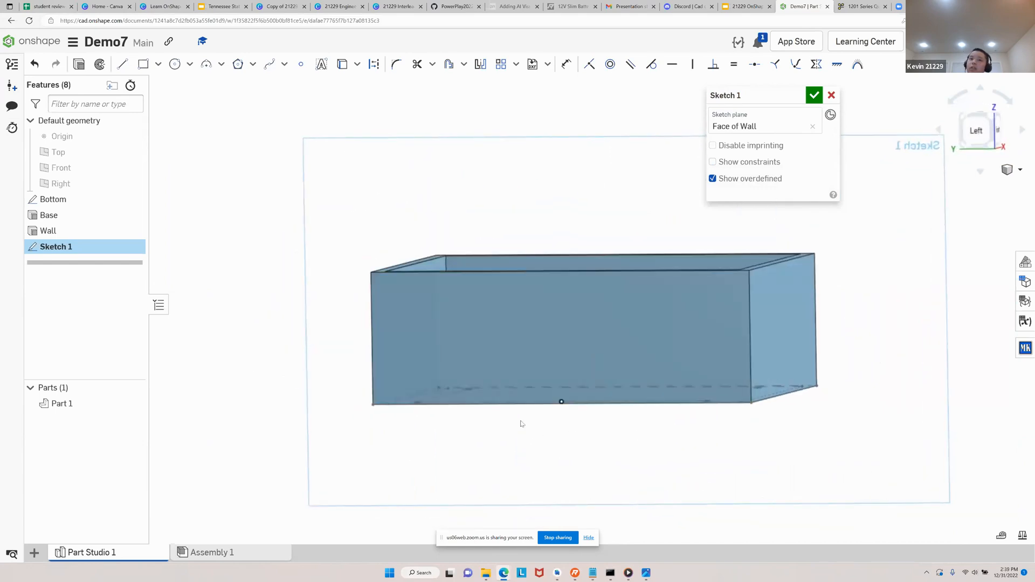
right_click_drag(839, 317, 687, 335)
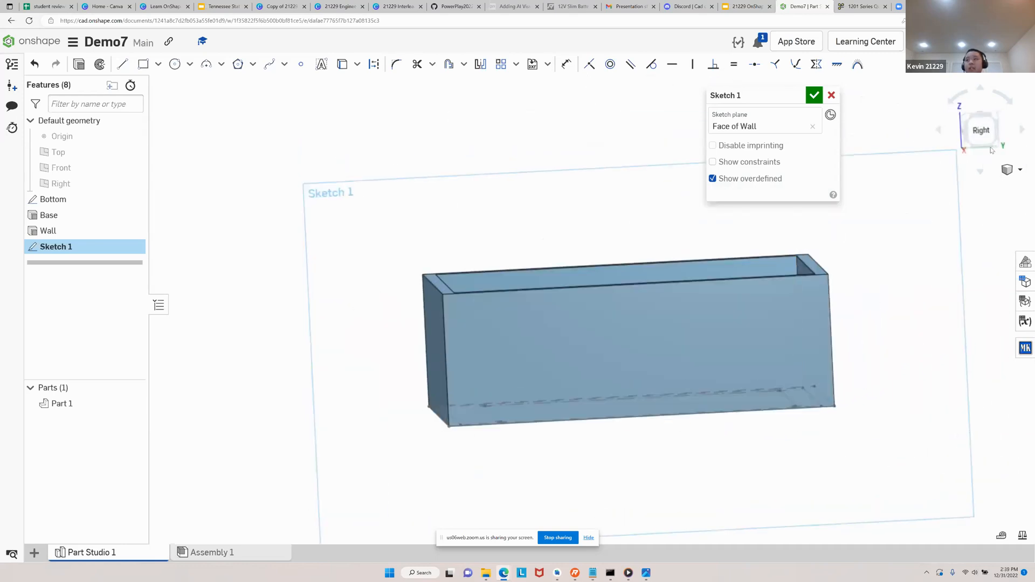
View the wall face straight on and sketch a 4.2 mm diameter circle in its lower half near the left end
left_click(980, 133)
scroll(704, 342, "down", 3)
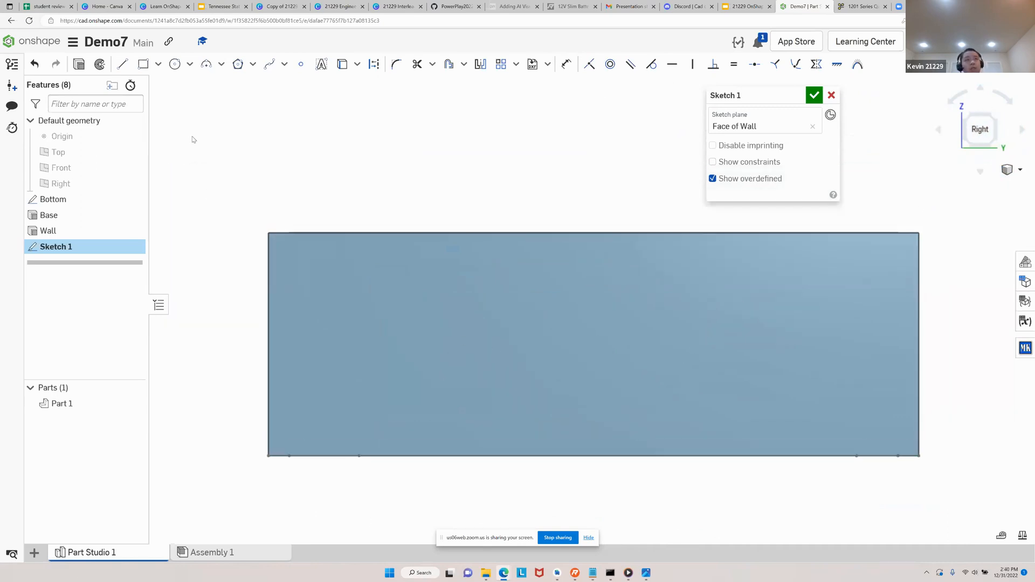
left_click(175, 65)
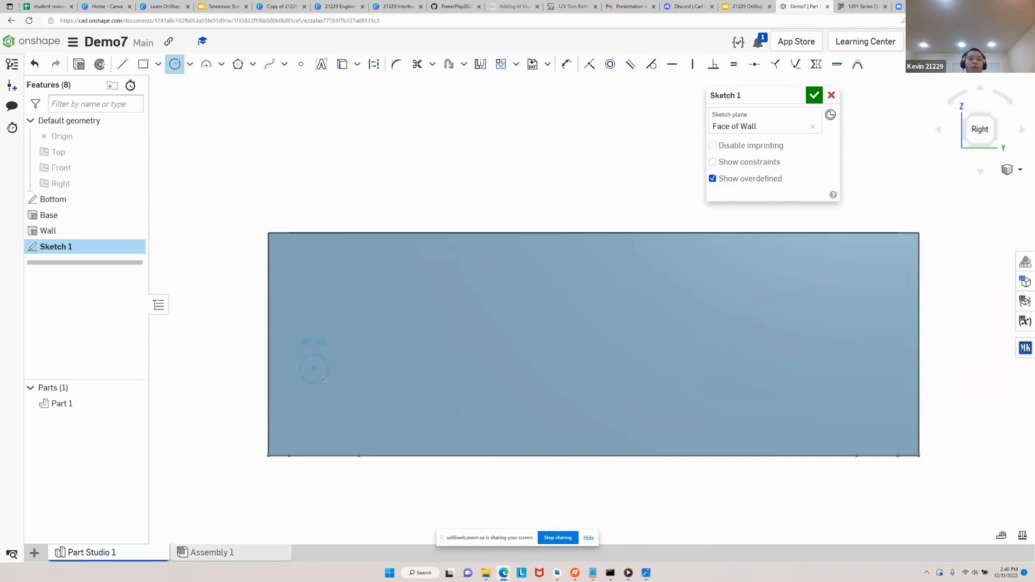
type("4.2")
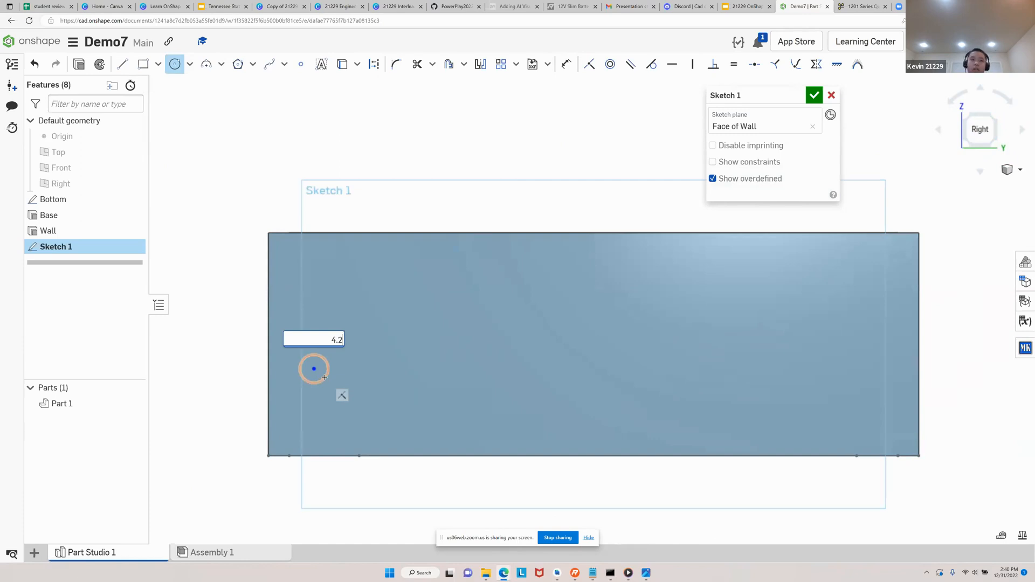
key("Return")
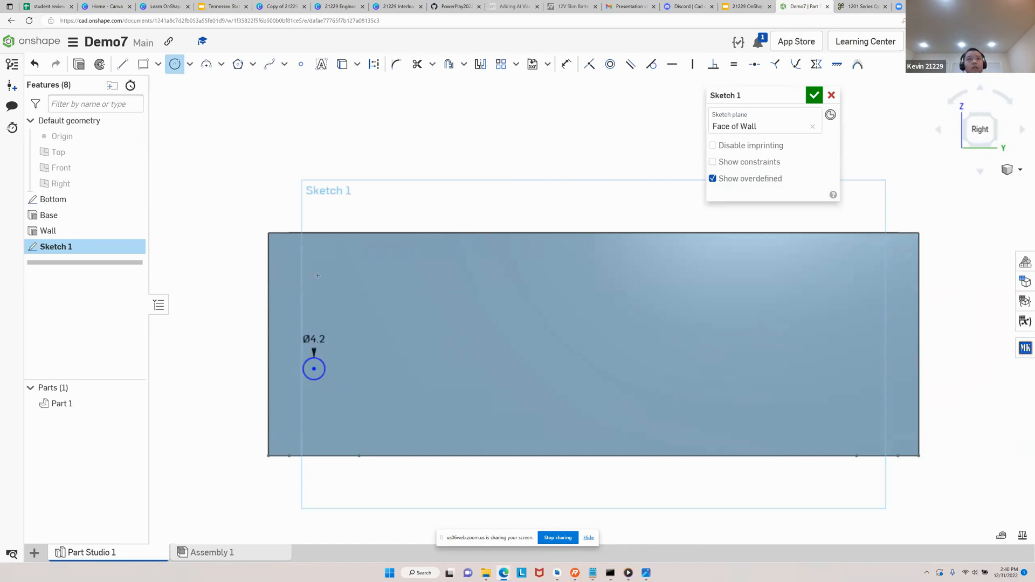
Place a sketch point on the wall face a short distance to the right of the 4.2 mm circle
left_click(302, 66)
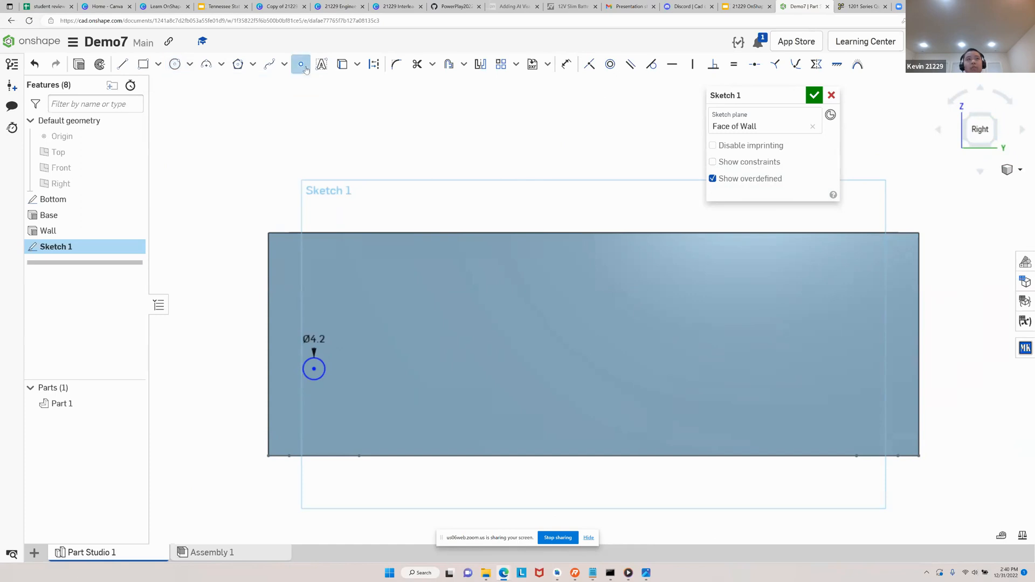
left_click(372, 365)
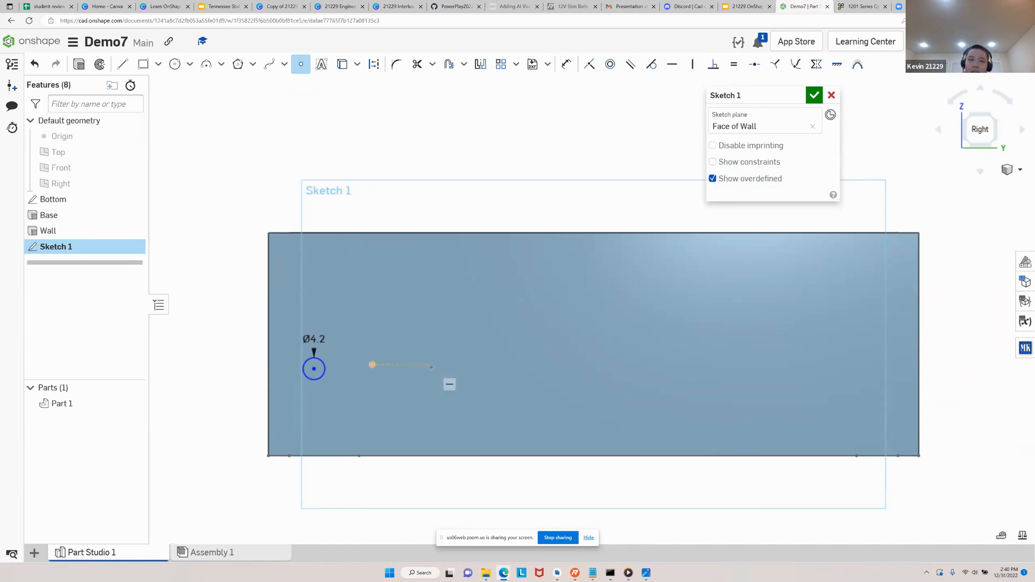
key("Escape")
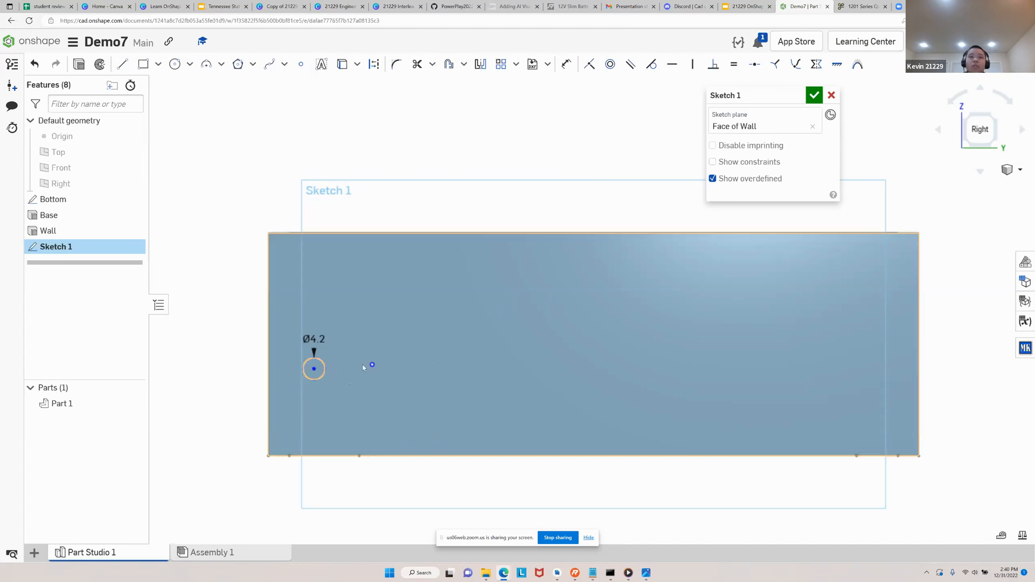
Recheck the Step 6 slide in Google Slides, return to Onshape and constrain the circle's centre and the point horizontal
left_click(757, 4)
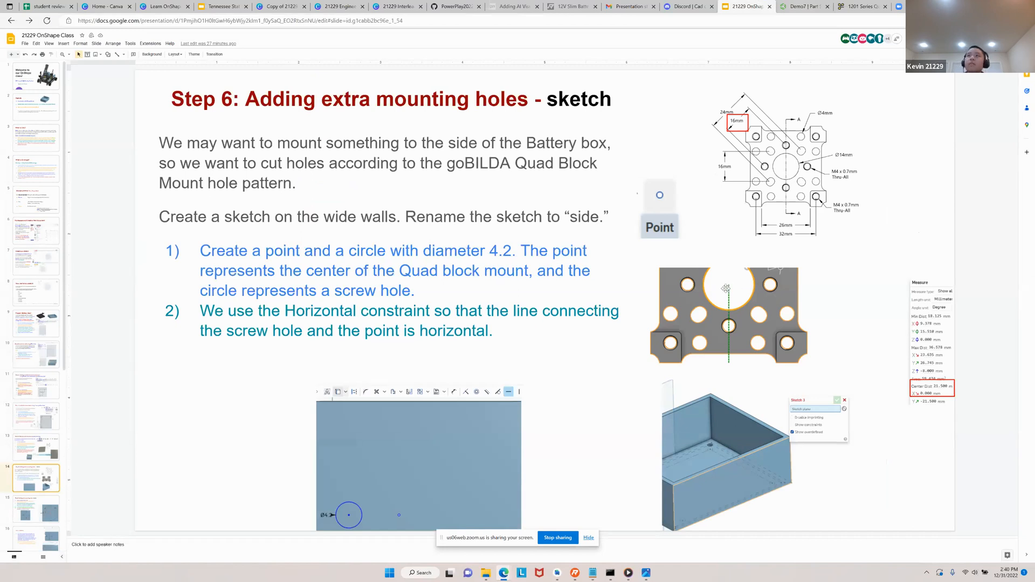
left_click(802, 7)
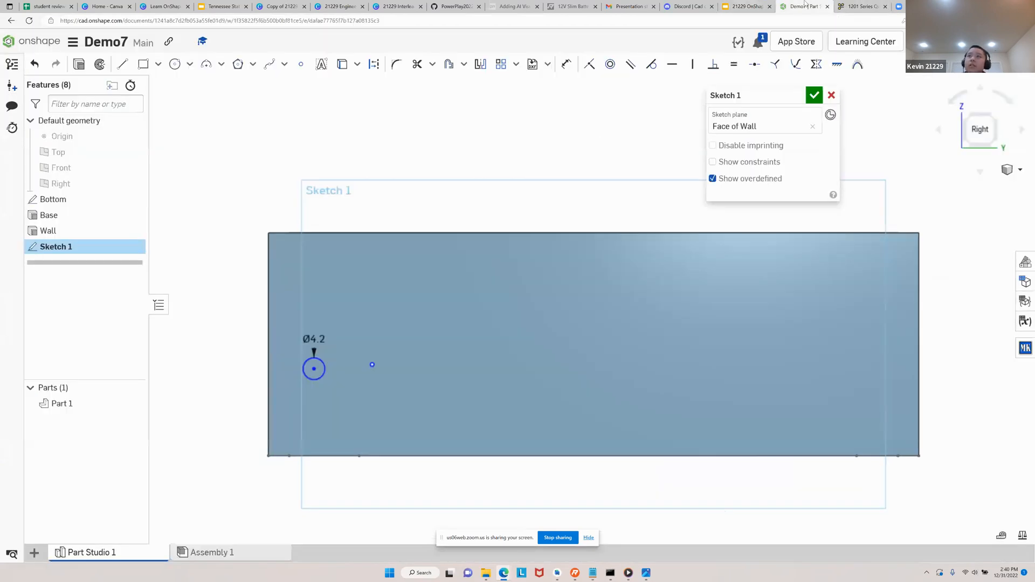
left_click(674, 65)
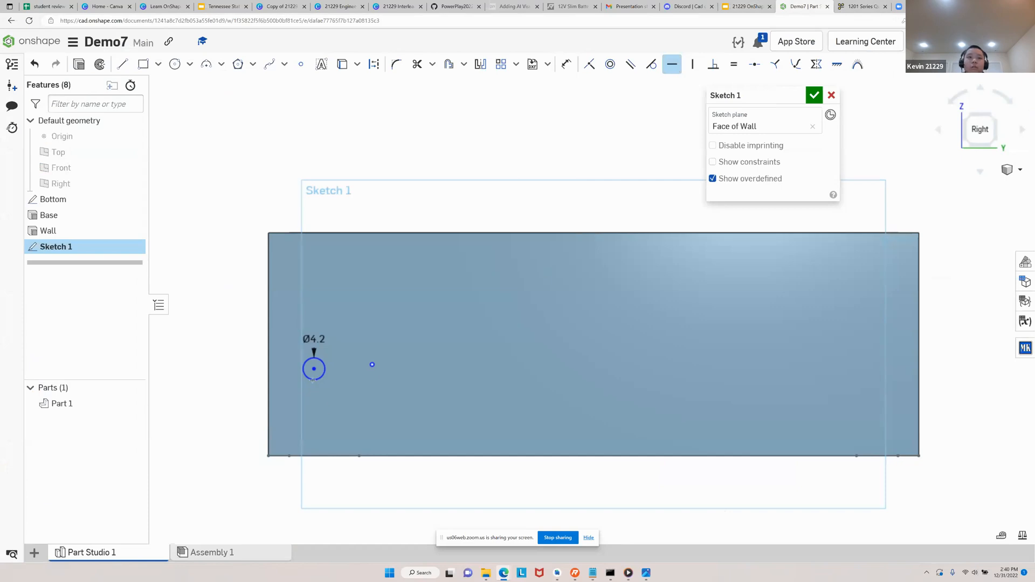
left_click(313, 369)
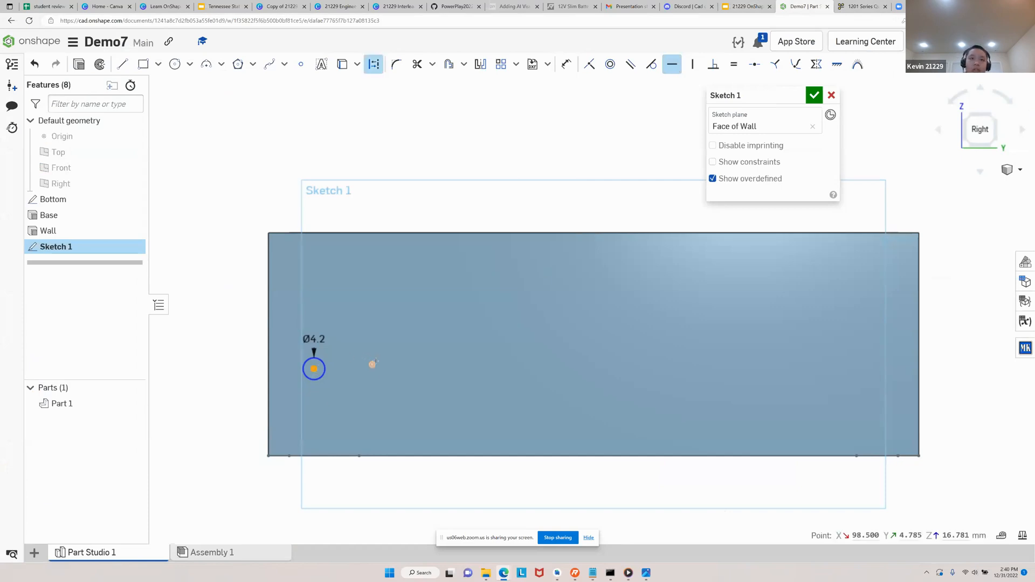
left_click(372, 365)
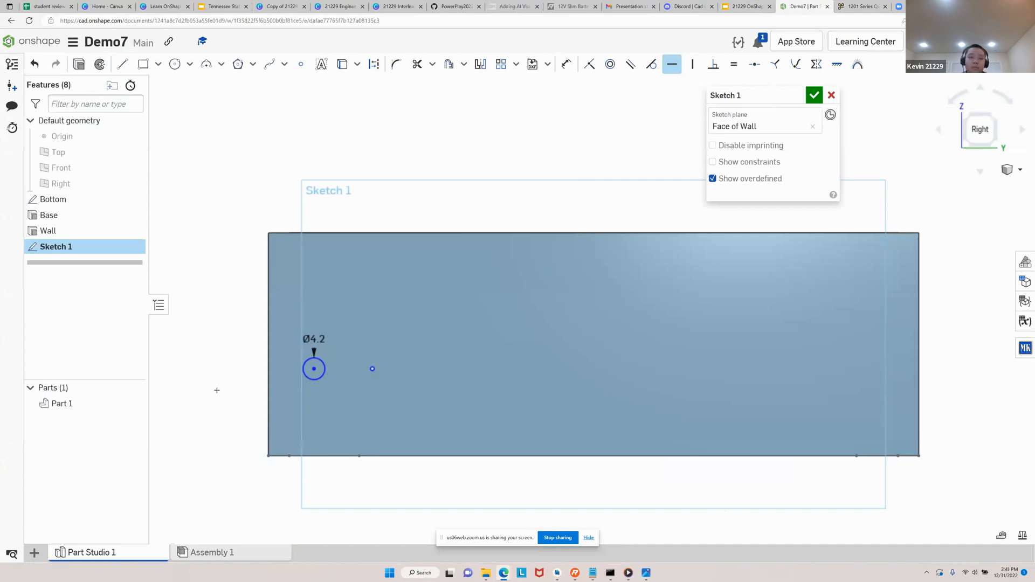
key("Escape")
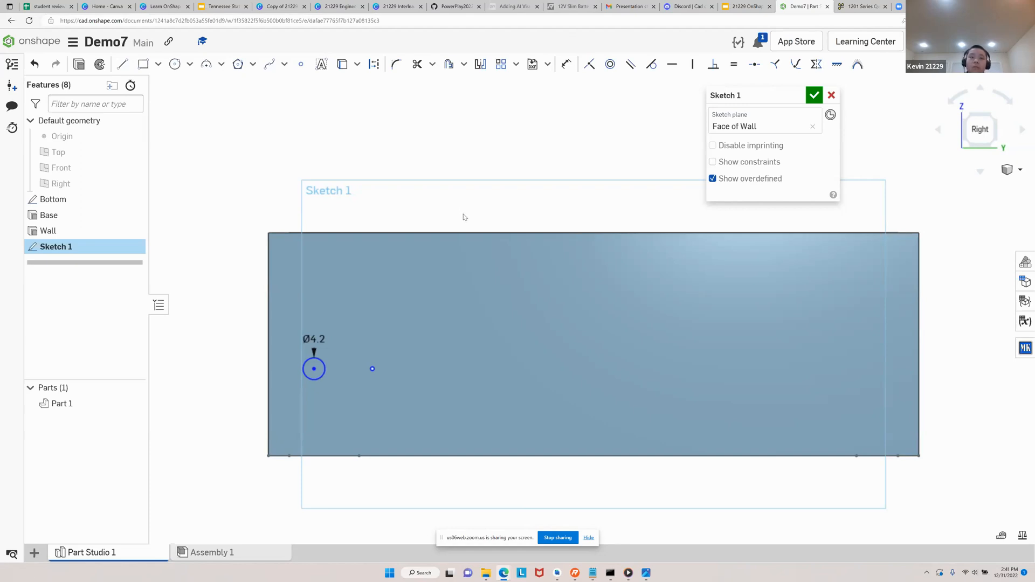
Examine the circle and point on the wall, look at the Step 6 slide in Google Slides and return to Onshape
right_click_drag(465, 221, 483, 232)
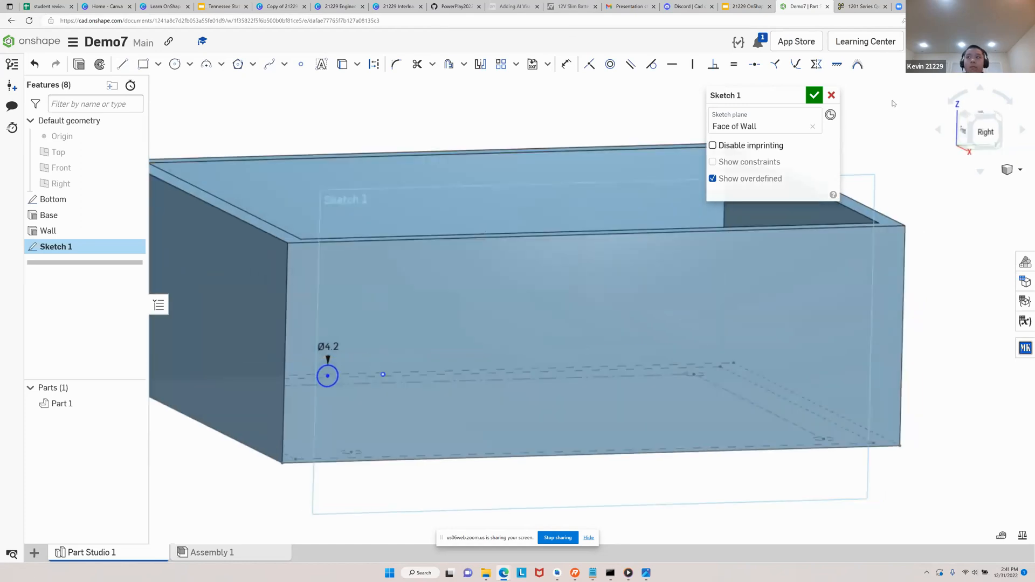
left_click(986, 133)
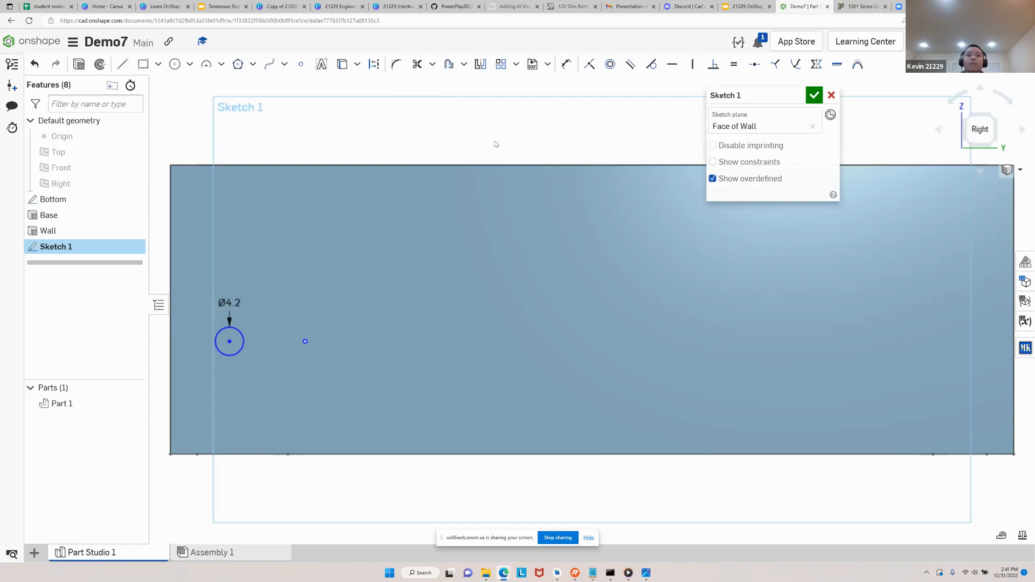
left_click(744, 5)
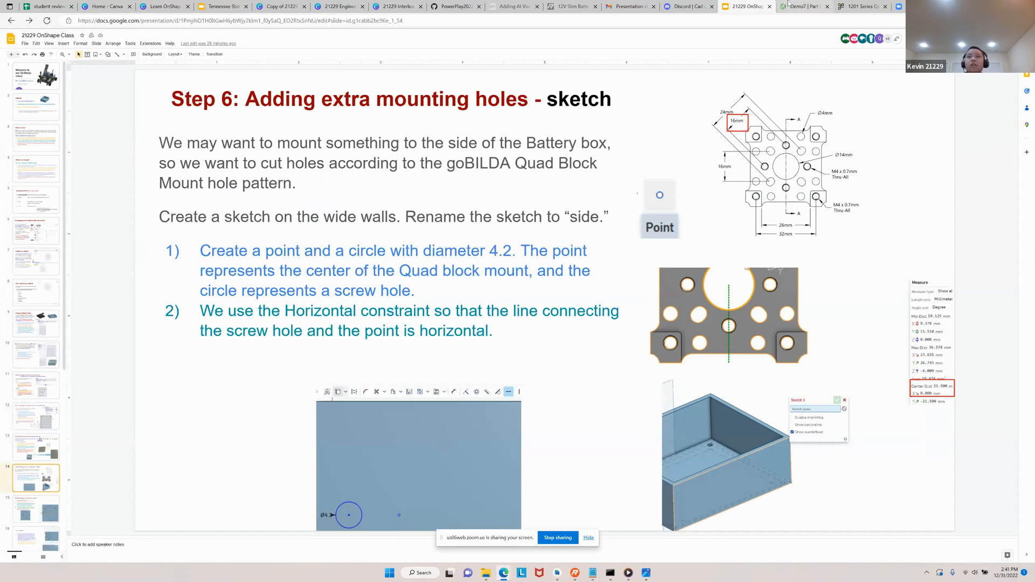
left_click(789, 6)
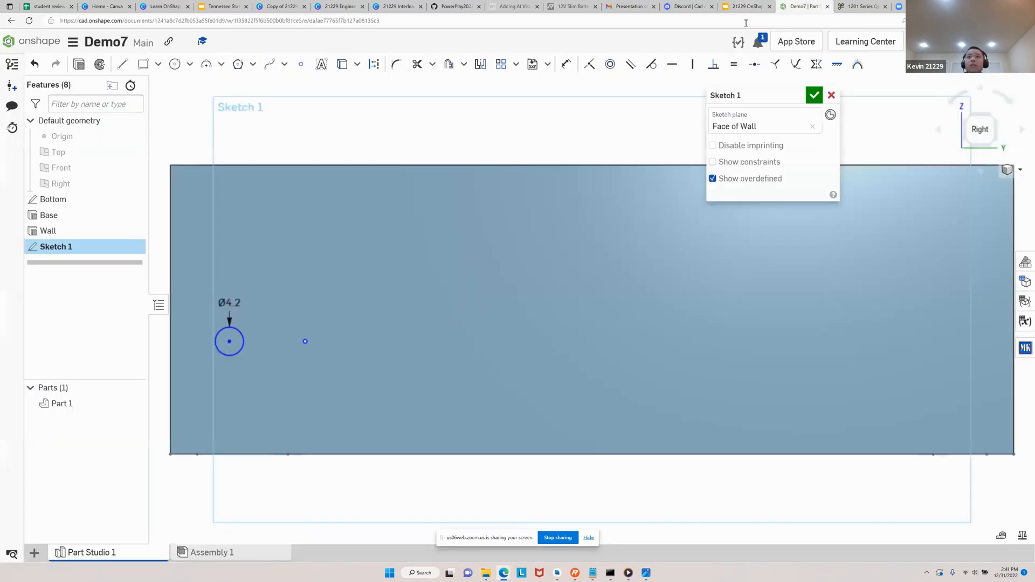
Create a circular sketch pattern of the 4.2 mm circle and move the pattern's centre onto the sketch point
left_click(516, 66)
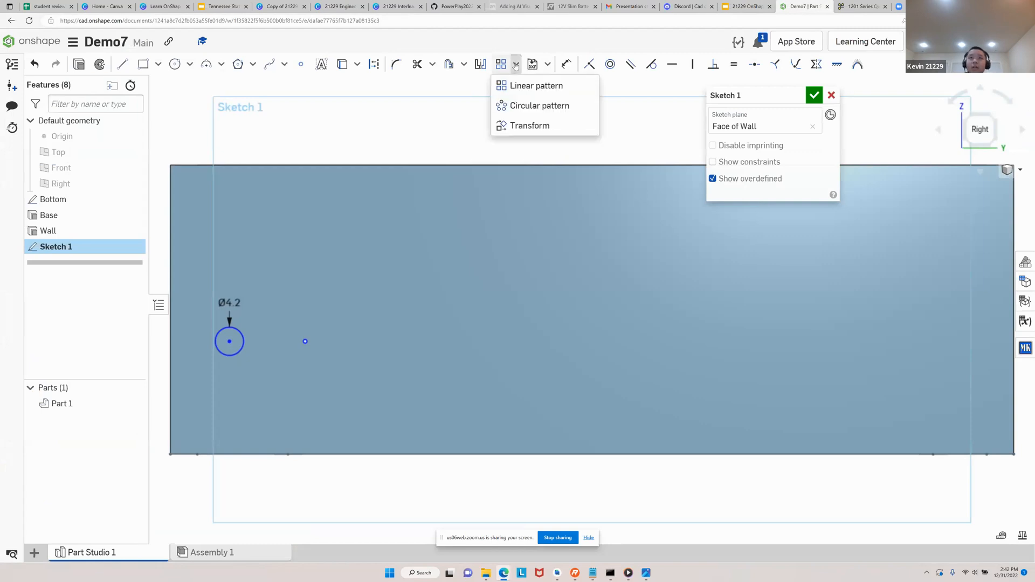
left_click(555, 107)
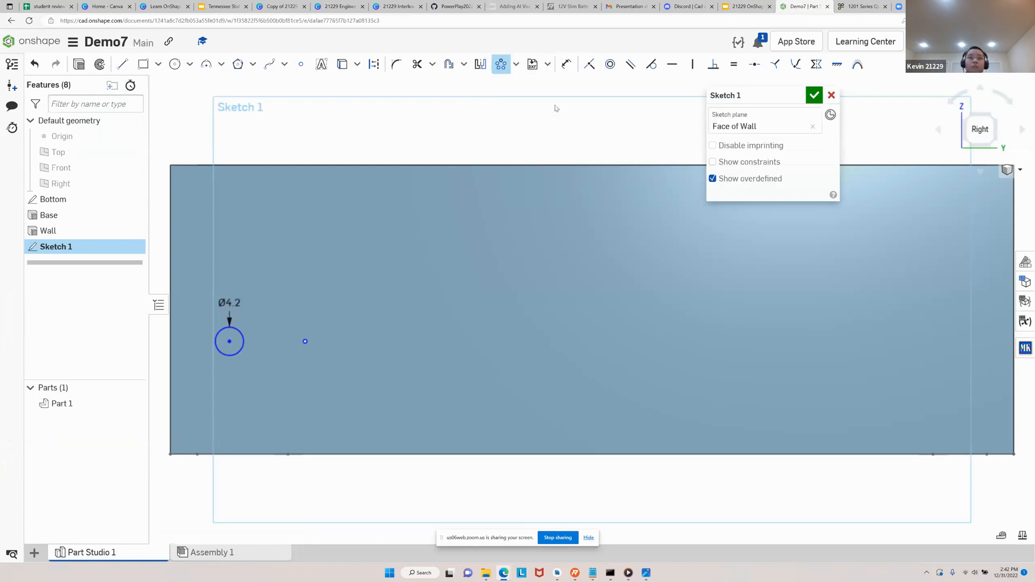
left_click(239, 353)
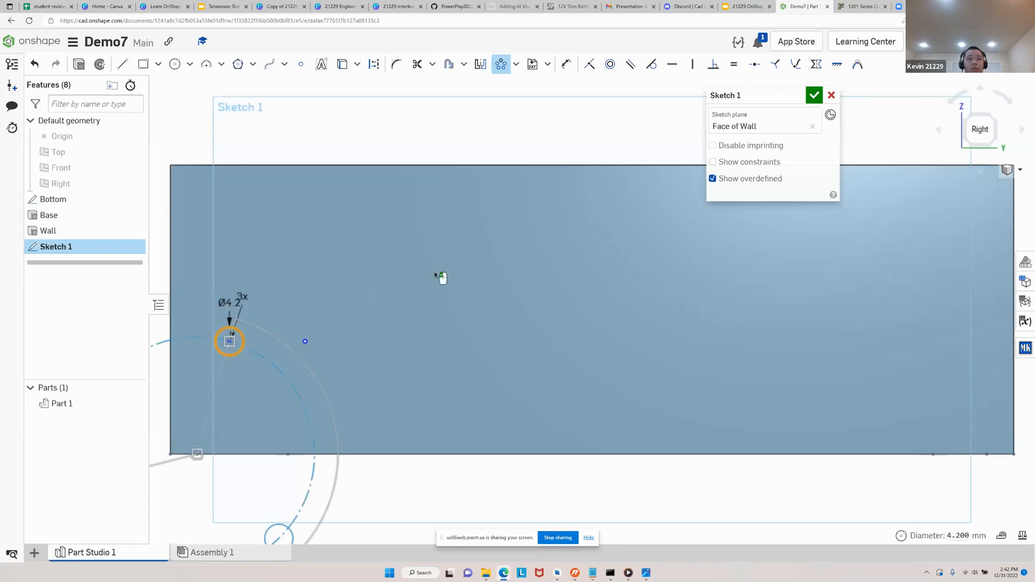
scroll(448, 277, "down", 2)
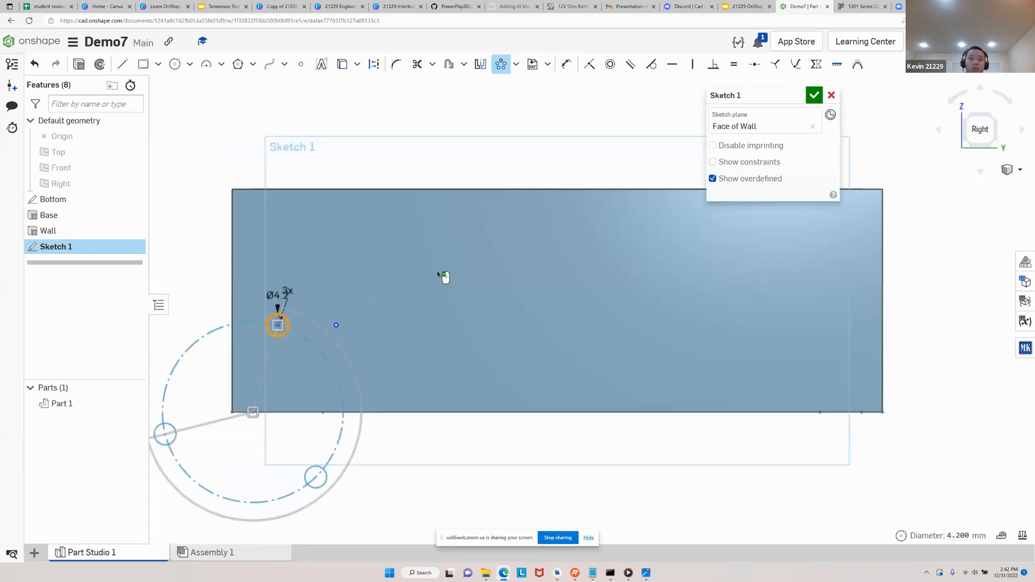
scroll(442, 299, "down", 1)
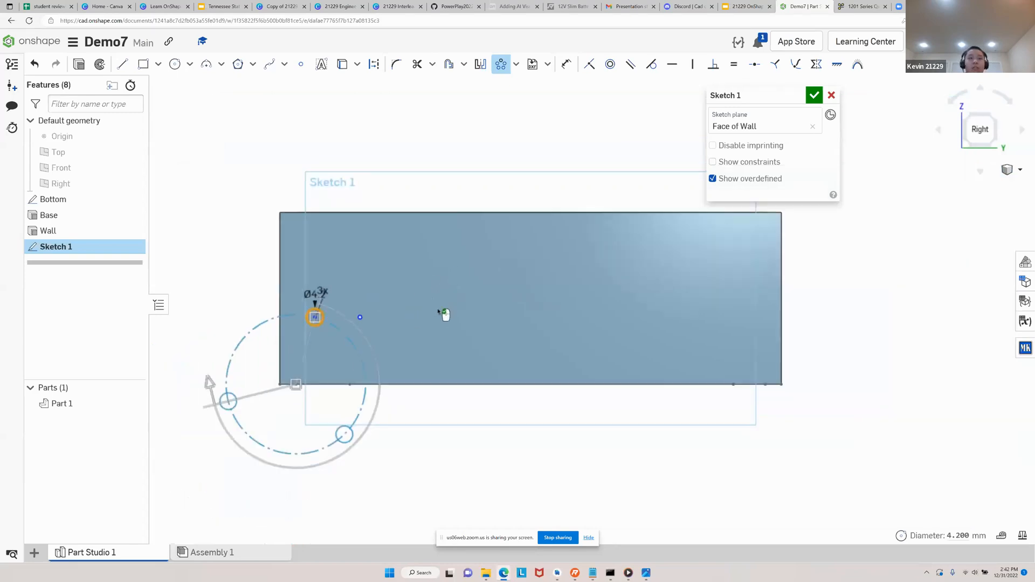
scroll(425, 337, "up", 1)
scroll(426, 342, "down", 1)
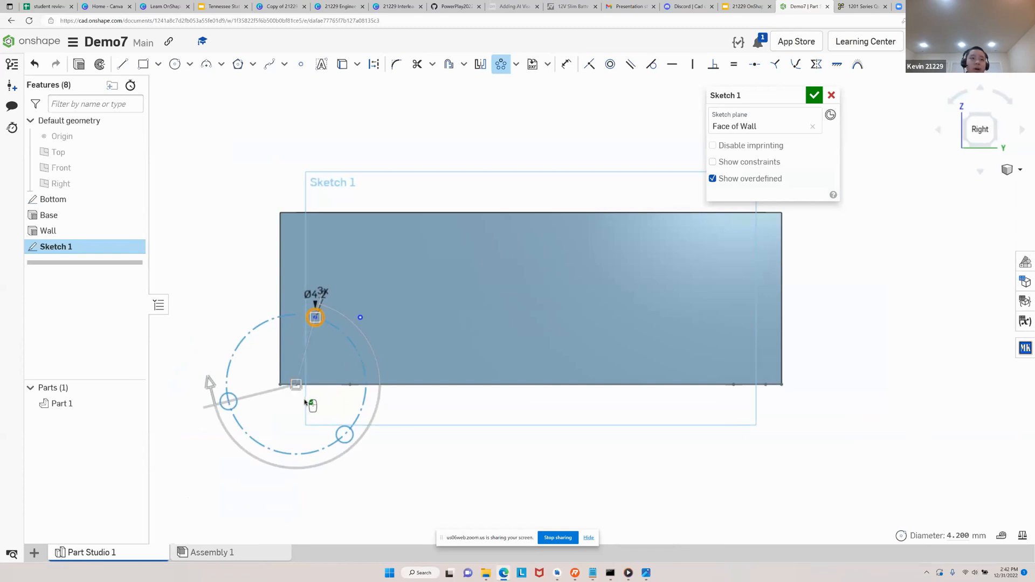
scroll(306, 400, "up", 4)
scroll(293, 375, "down", 4)
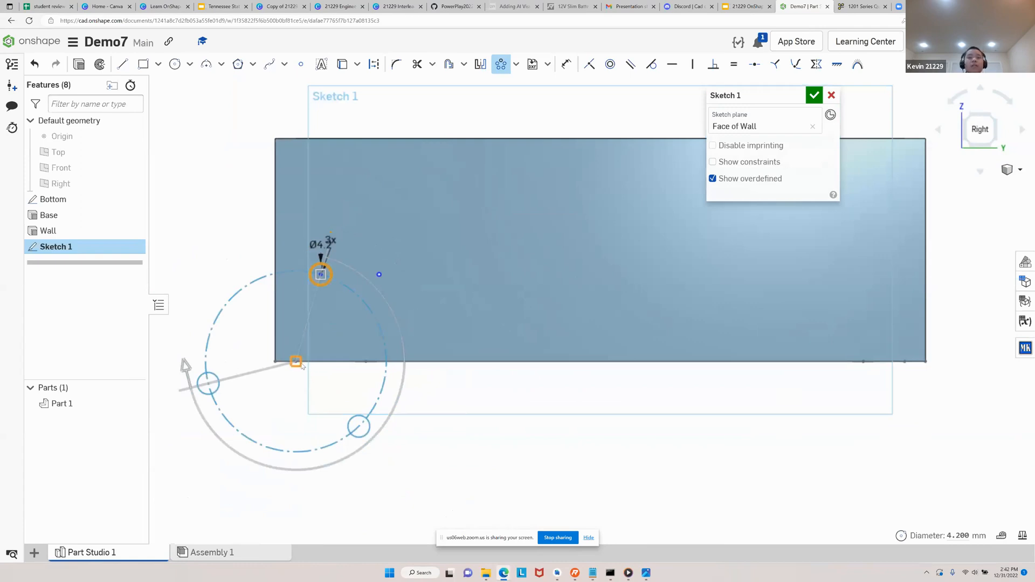
mouse_move(316, 379)
left_mouse_down()
mouse_move(345, 396)
mouse_move(411, 367)
mouse_move(423, 321)
mouse_move(384, 281)
mouse_move(383, 296)
mouse_move(384, 282)
left_mouse_up()
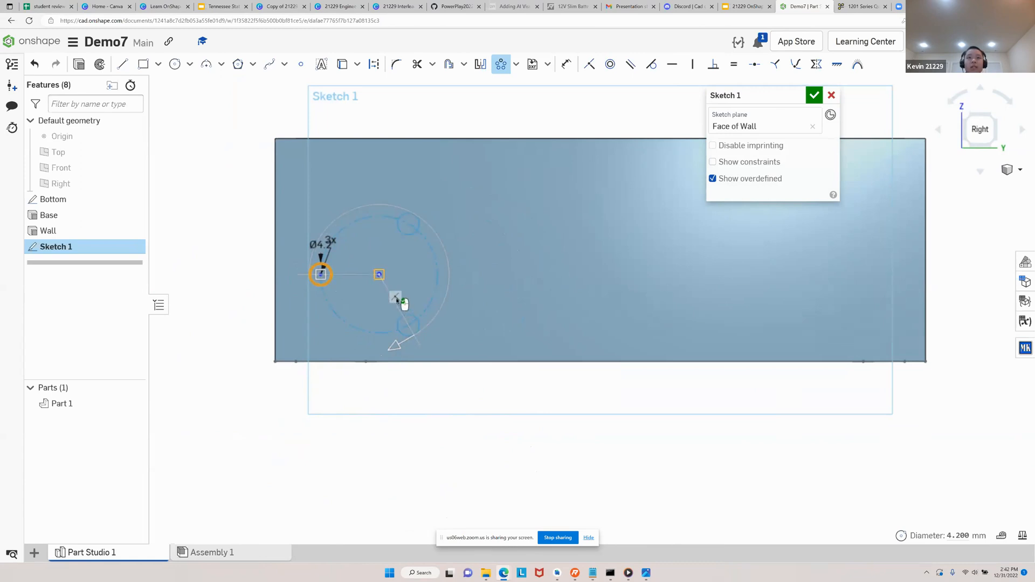
Set the circular pattern to 4 instances and finish it
scroll(397, 300, "up", 5)
scroll(356, 252, "down", 3)
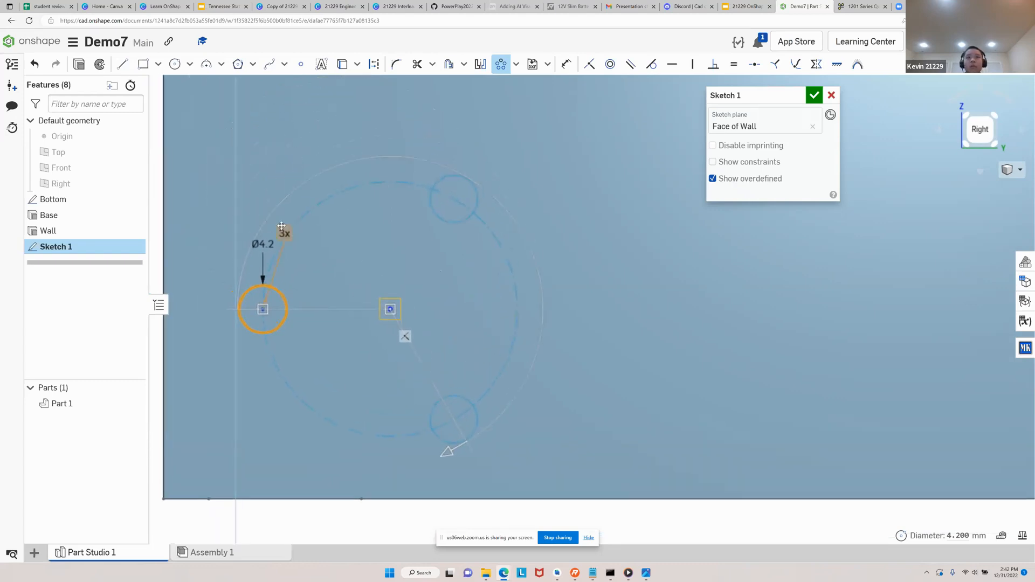
left_click(758, 4)
left_click(794, 6)
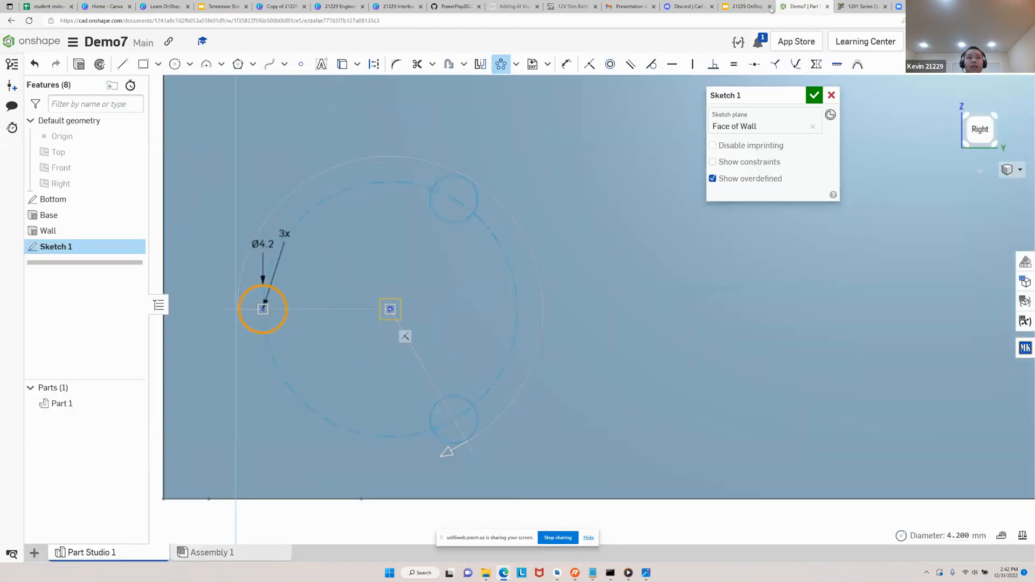
left_click_drag(284, 234, 210, 275)
type("4")
key("Return")
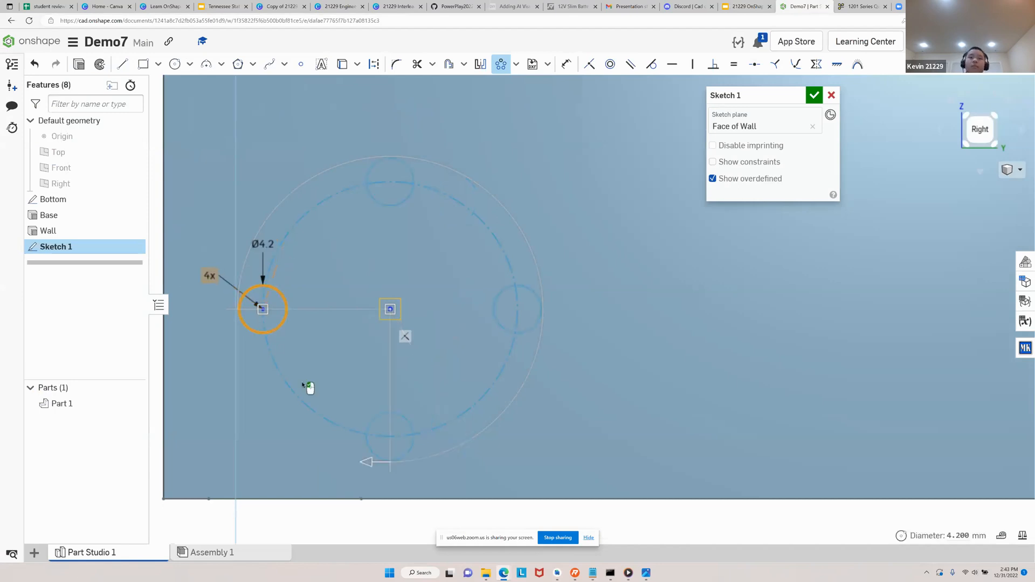
left_click_drag(362, 464, 359, 464)
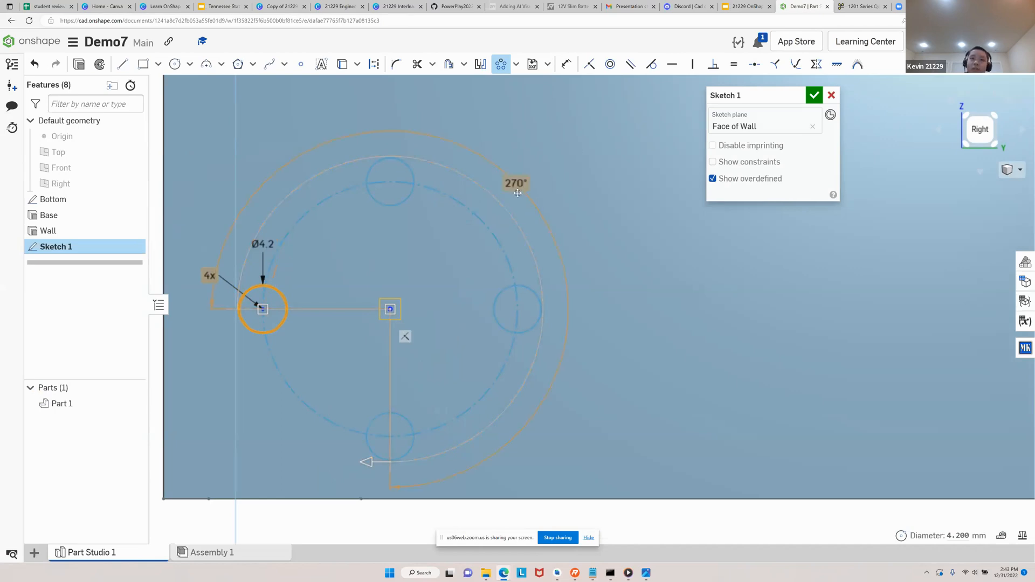
scroll(465, 244, "down", 2)
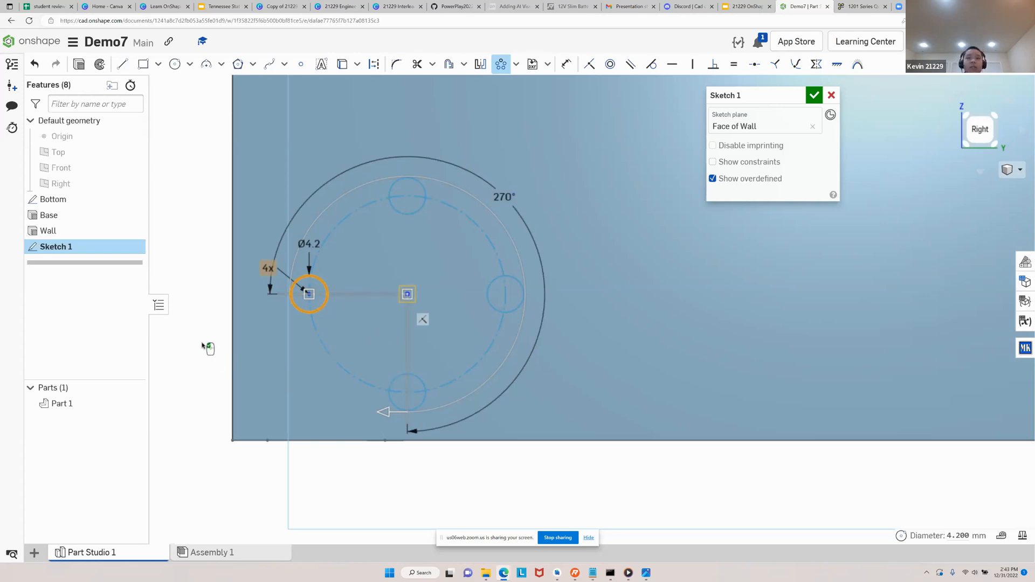
left_click(194, 389)
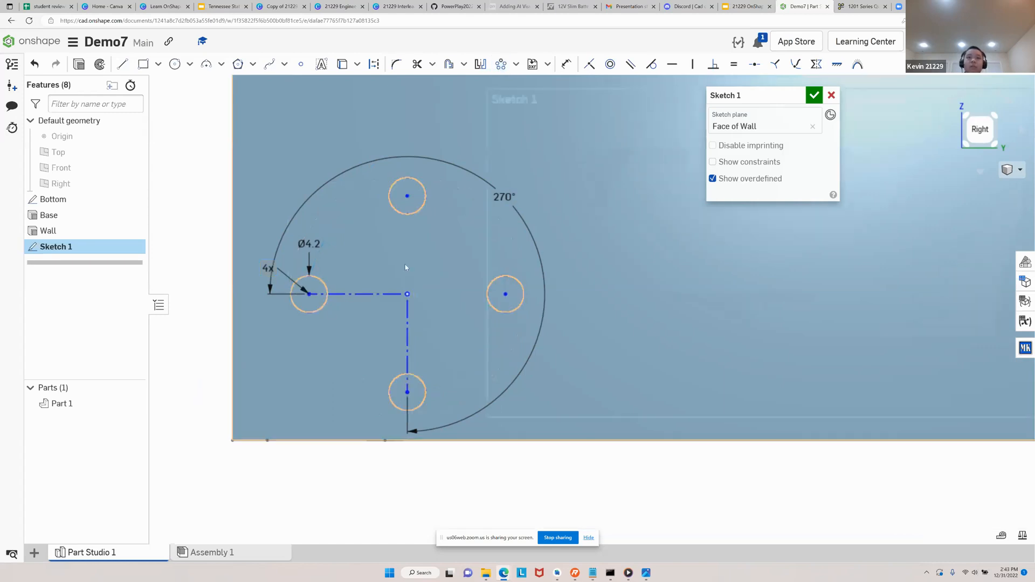
Sketch a separate 4.2 mm diameter circle on the wall face, to the right of the four-hole pattern
scroll(408, 264, "down", 2)
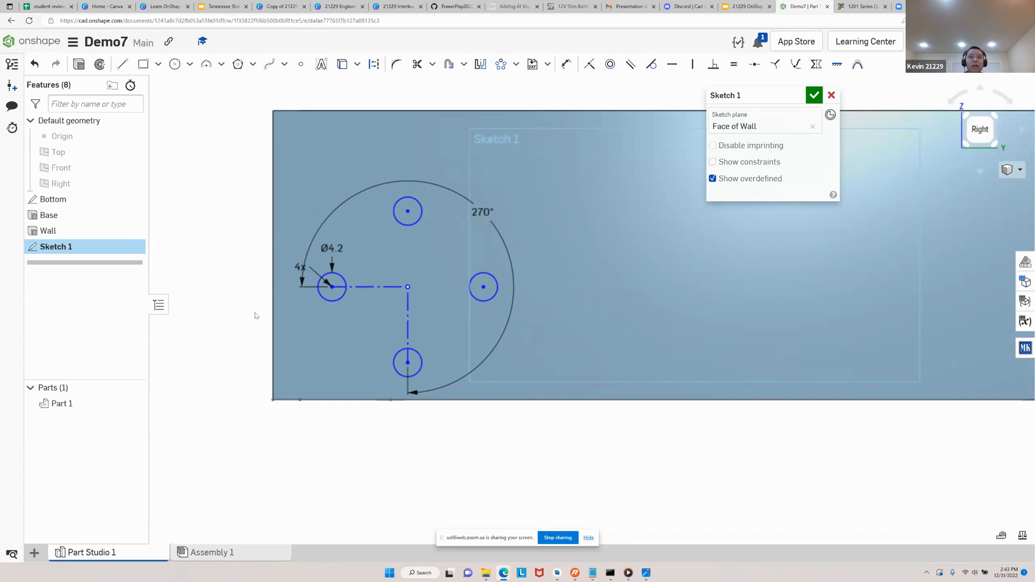
middle_click_drag(591, 375, 474, 396)
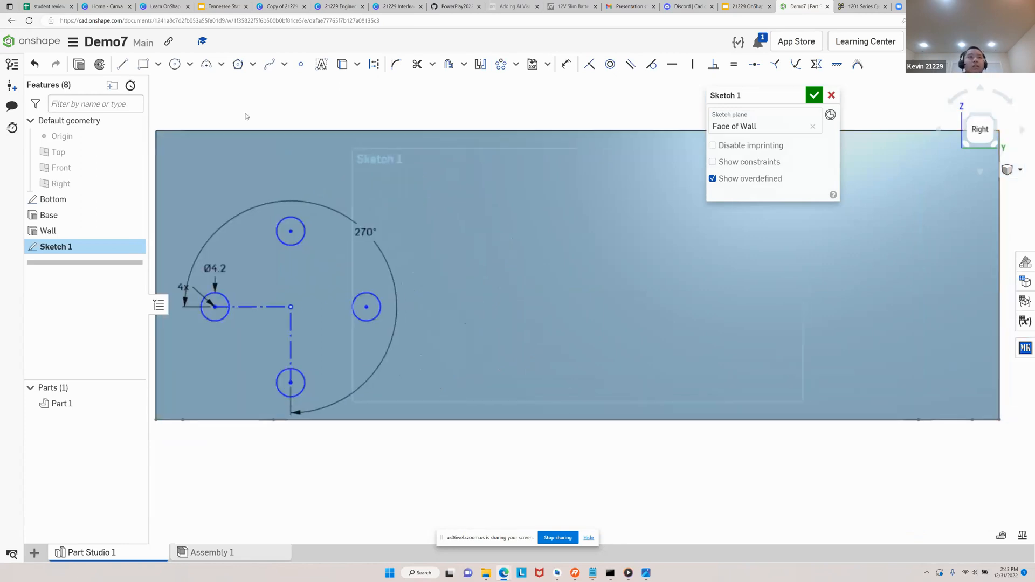
left_click(174, 64)
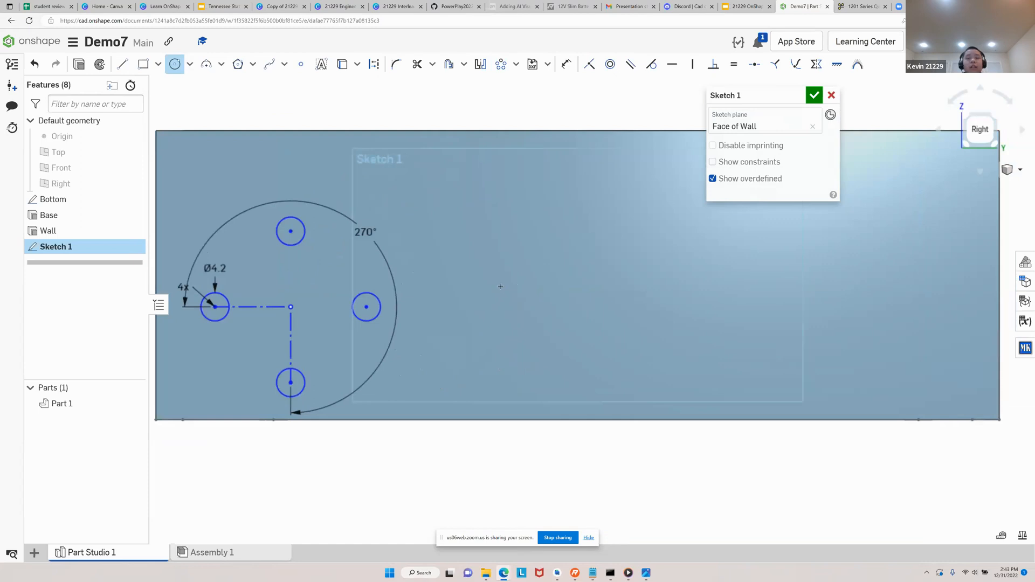
left_click(509, 295)
type("4.2")
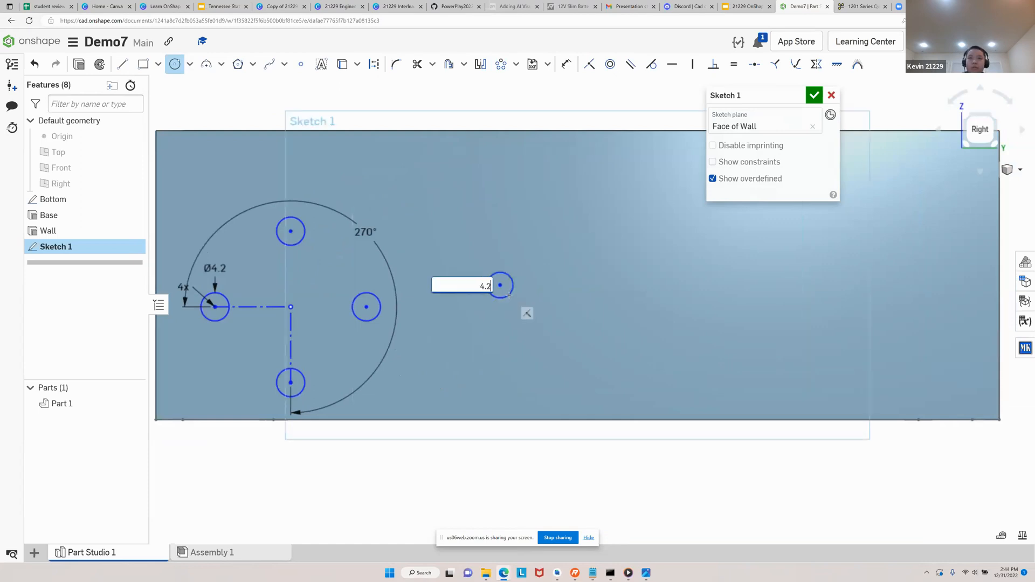
key("Return")
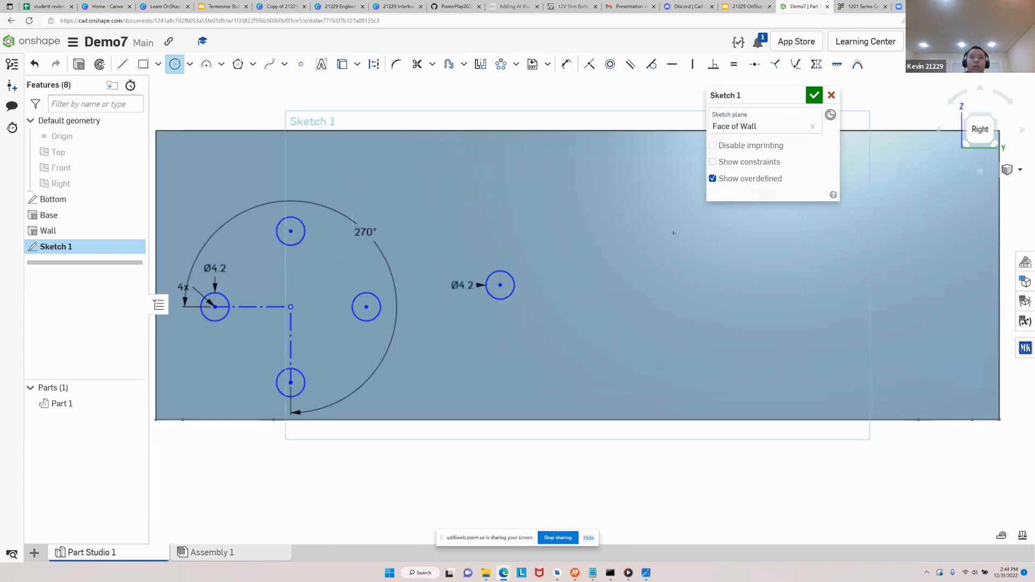
Place a sketch point to the right of the separate 4.2 mm circle and constrain it horizontal with the circle's centre
left_click(304, 62)
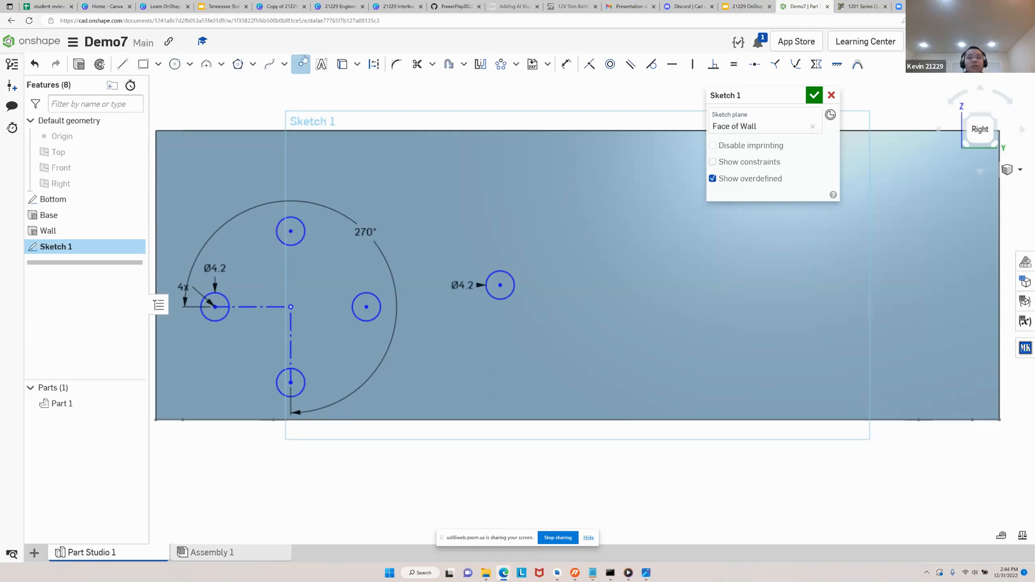
left_click(605, 241)
key("Escape")
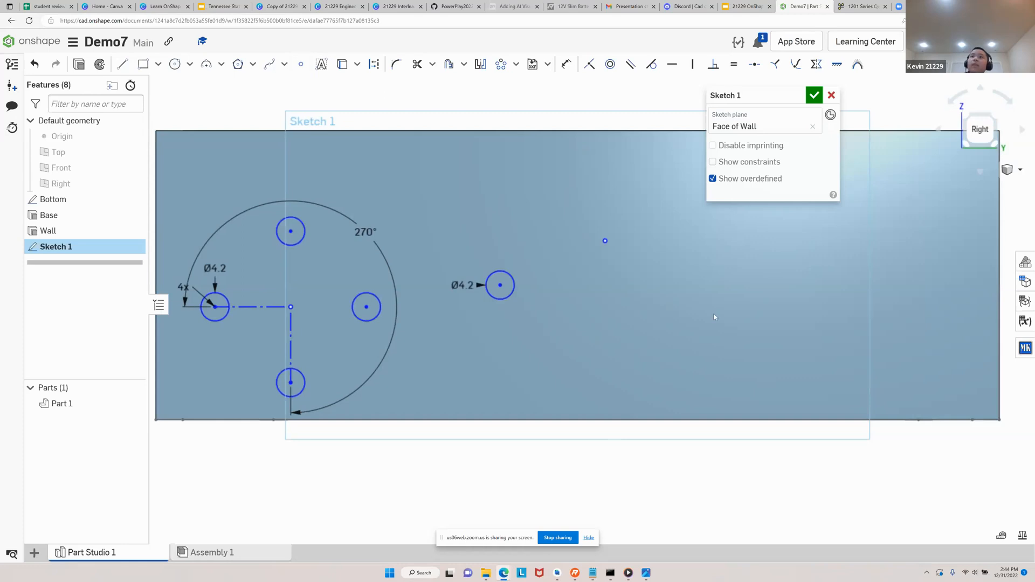
left_click(673, 65)
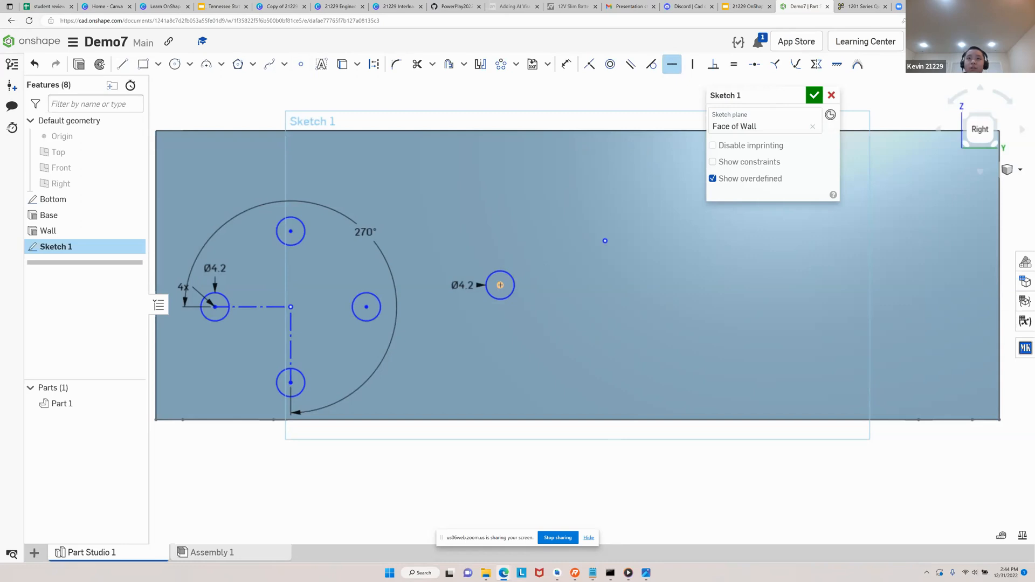
left_click(501, 285)
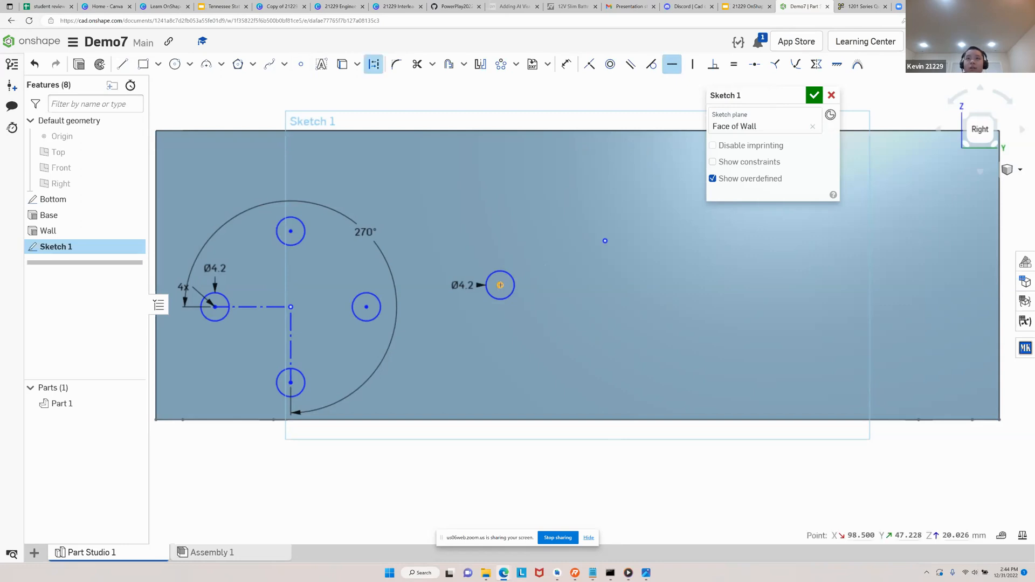
left_click(605, 241)
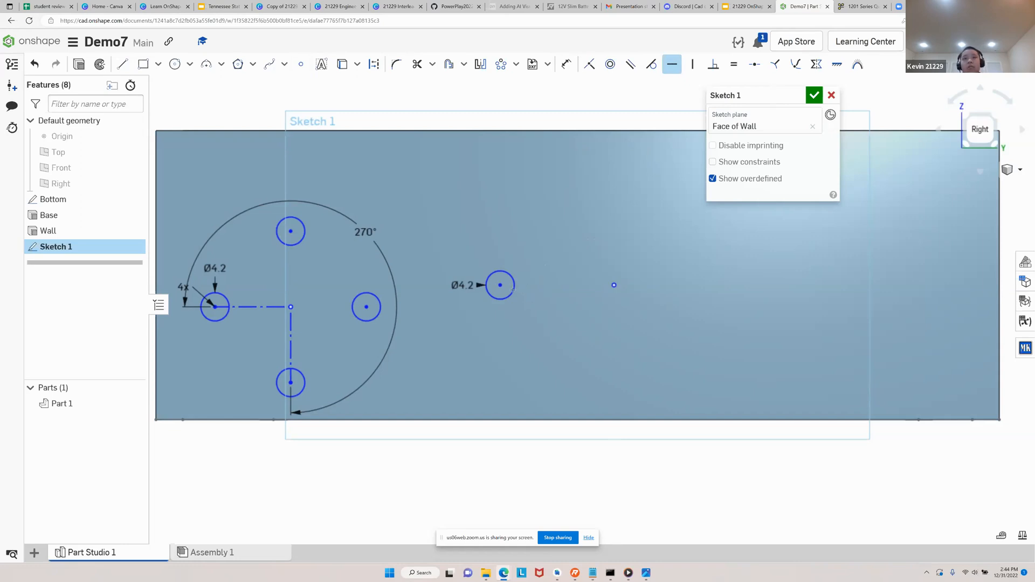
scroll(576, 303, "down", 2)
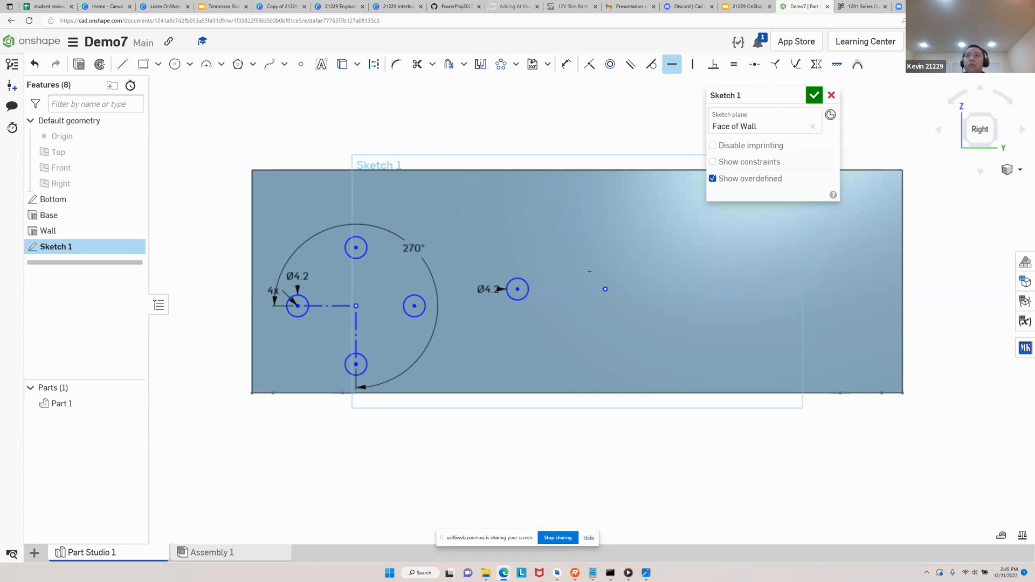
key("ctrl+plus")
key("ctrl+plus")
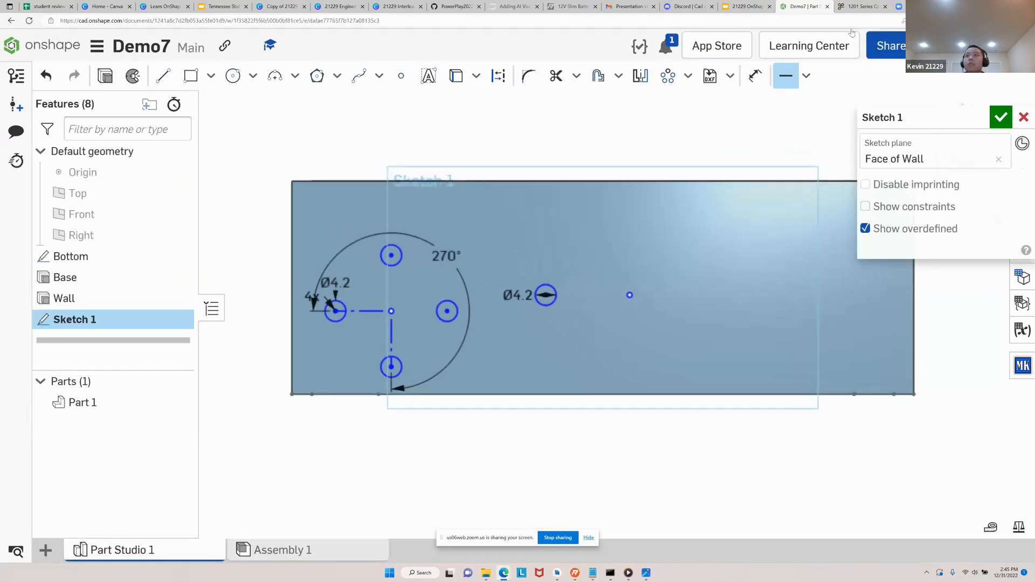
left_click(807, 79)
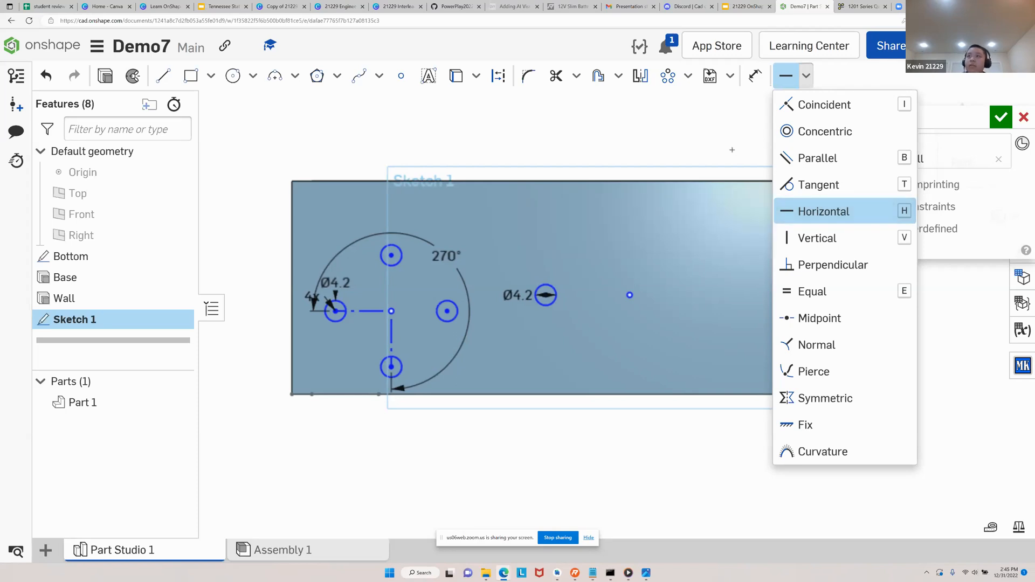
key("ctrl+minus")
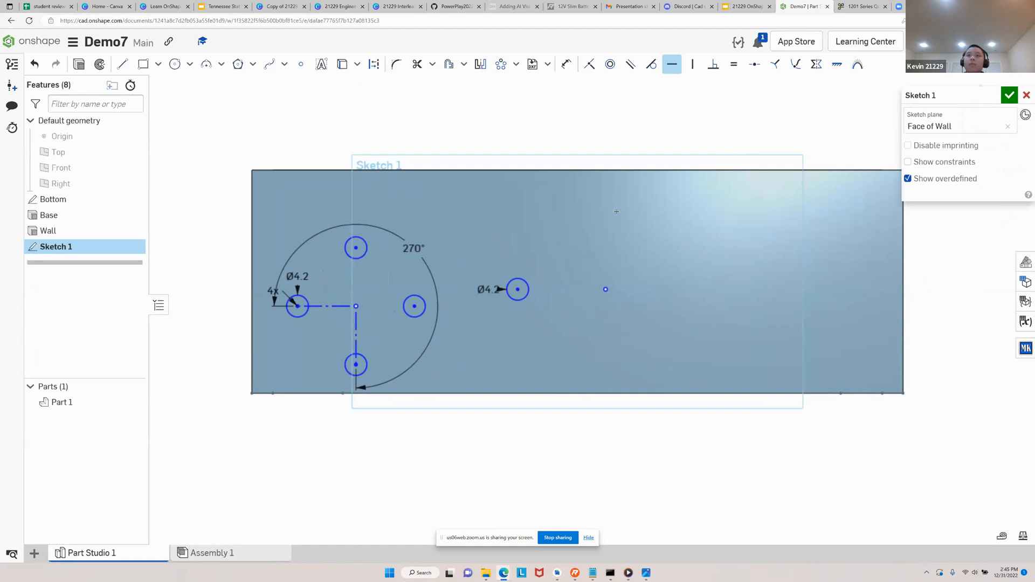
key("Escape")
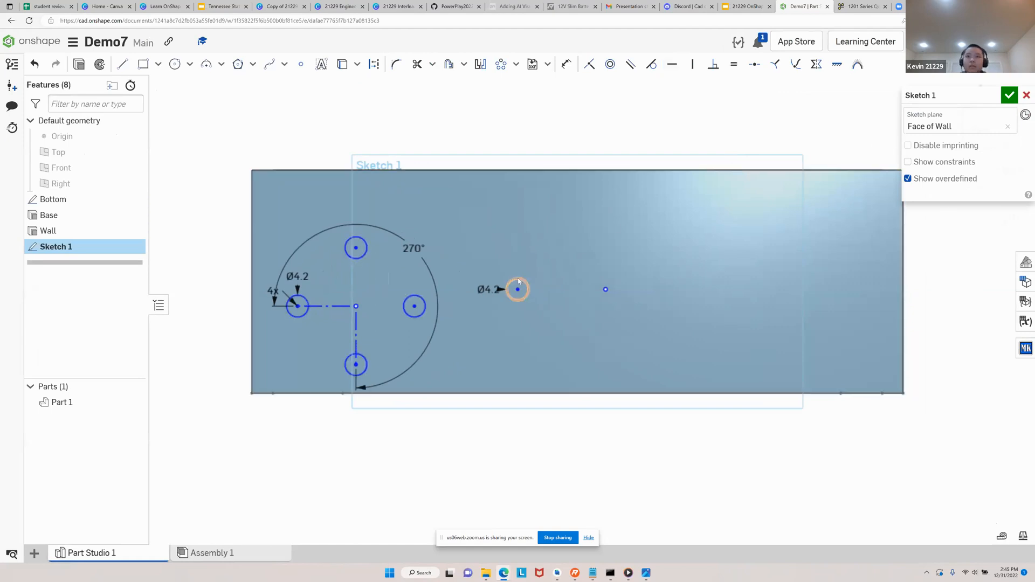
Delete the separate 4.2 mm circle and the sketch point beside it from the wall sketch
left_click(527, 286)
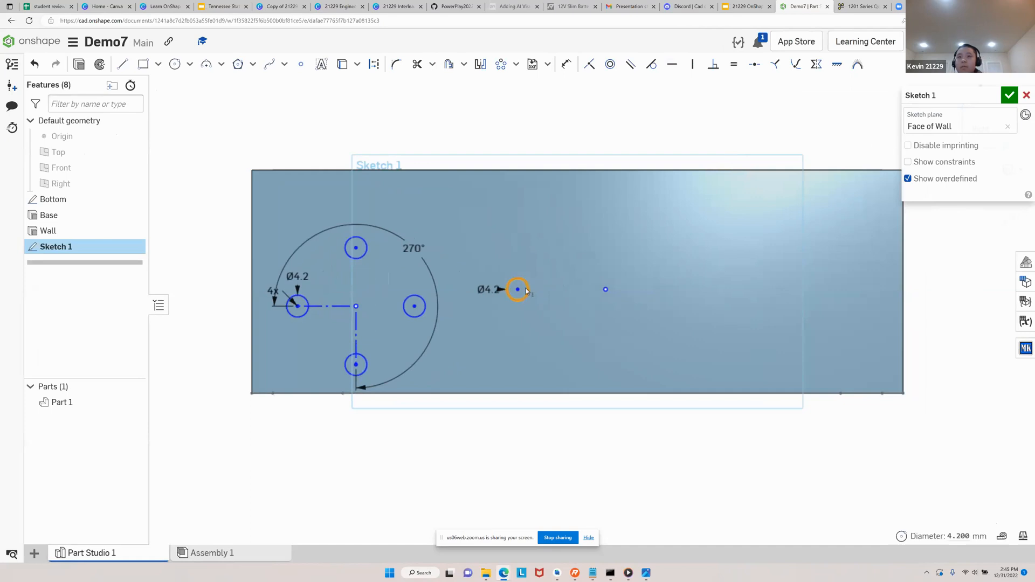
key("Delete")
left_click(606, 289)
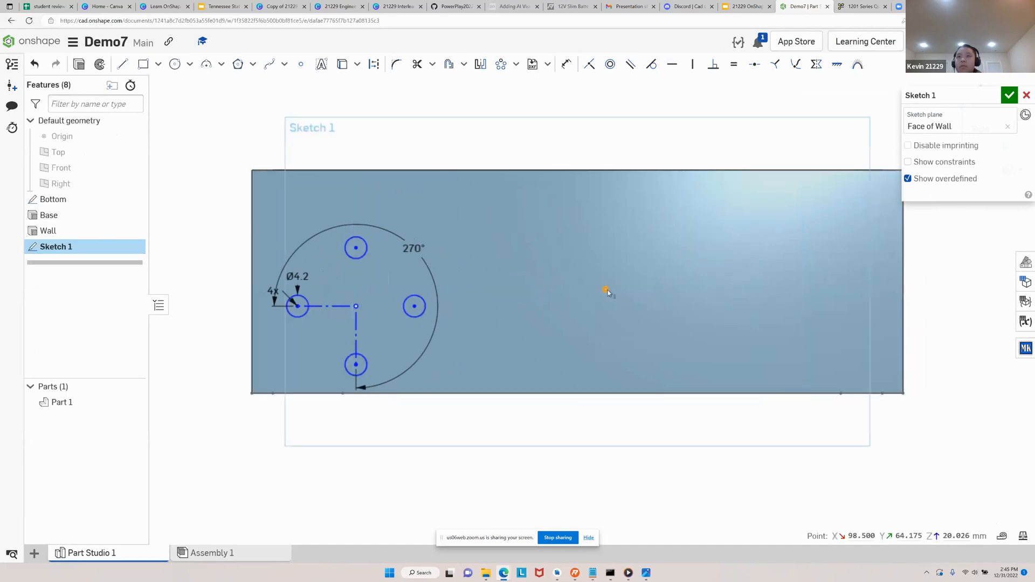
key("Delete")
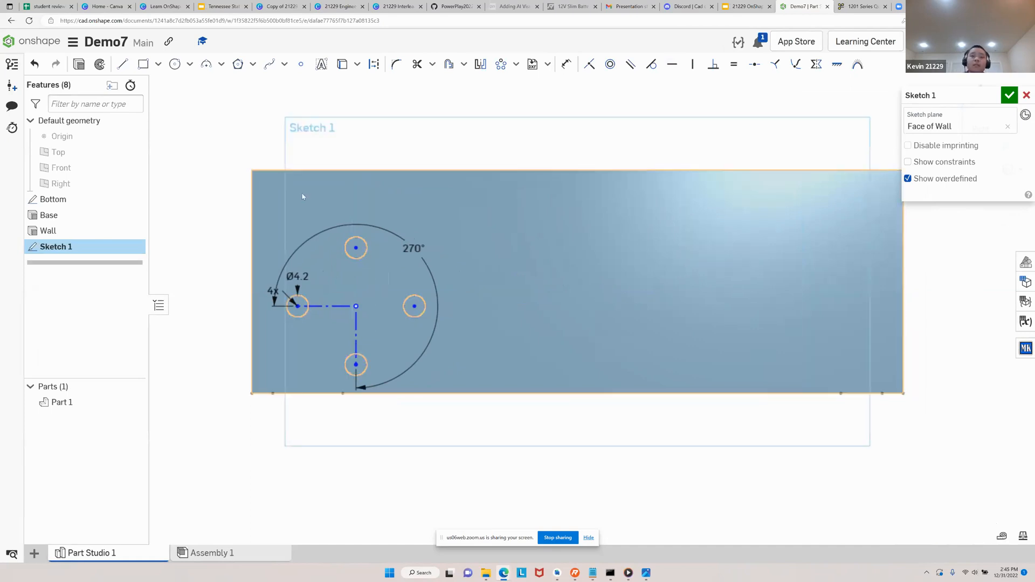
Move the centre of the four-hole circular pattern slightly upward on the wall face
middle_click_drag(565, 267, 546, 280)
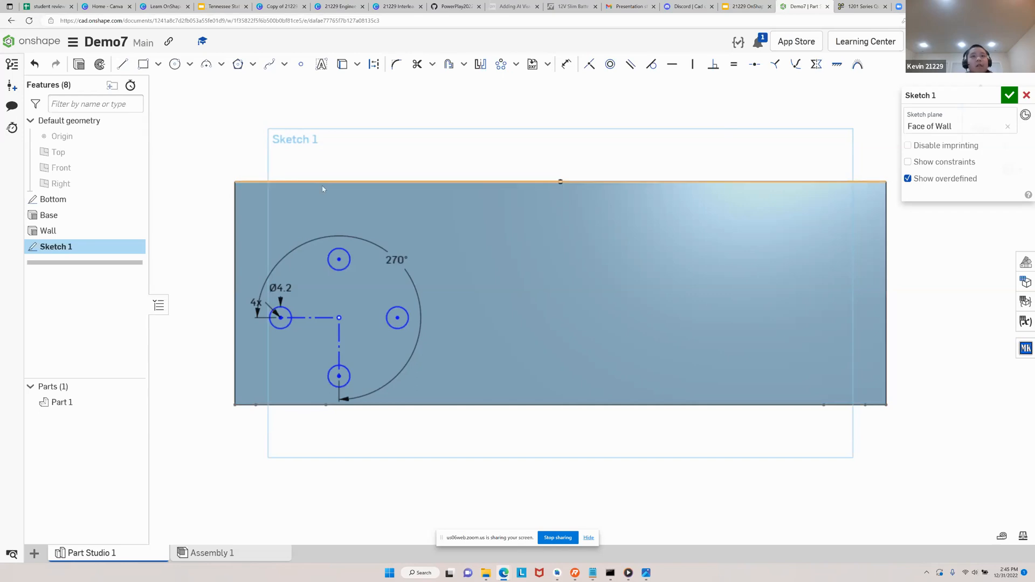
scroll(362, 363, "up", 2)
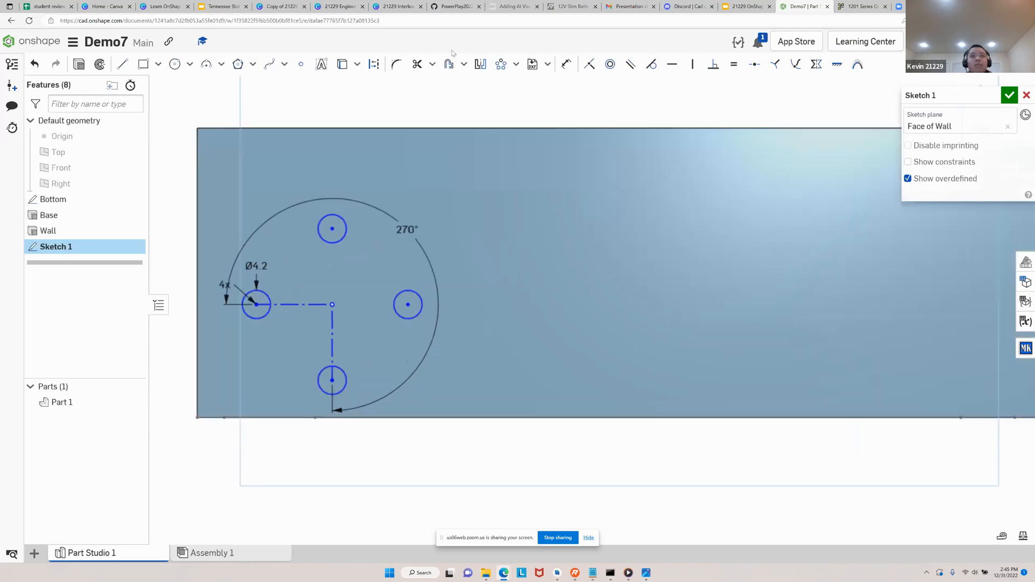
left_click(333, 306)
mouse_move(335, 309)
left_mouse_down()
mouse_move(341, 270)
mouse_move(380, 257)
mouse_move(334, 290)
left_mouse_up()
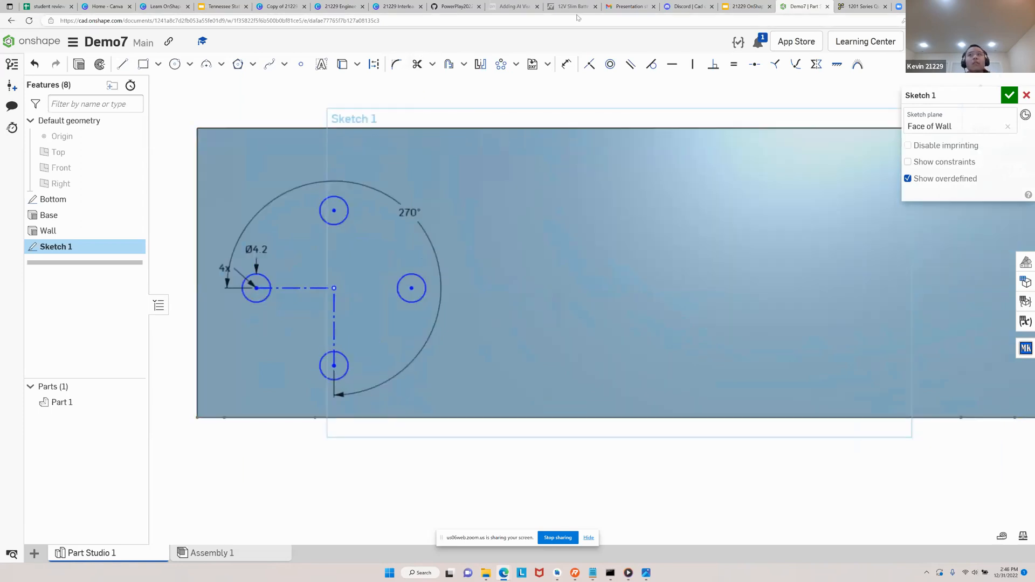
Check the Step 6 slide in Google Slides, return to Onshape and dimension the pattern's lower and right circle centres 16 mm apart
left_click(748, 6)
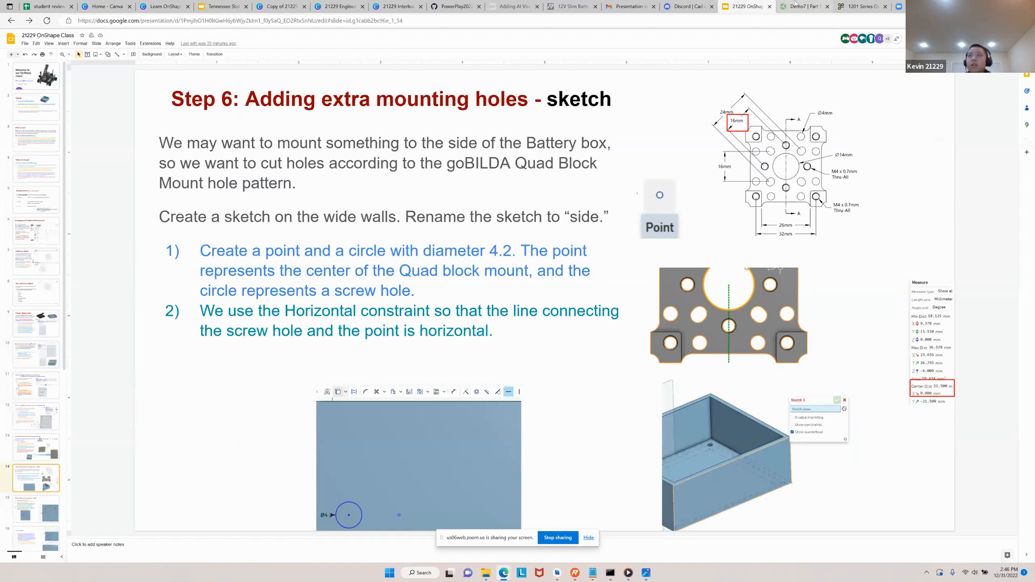
left_click(802, 6)
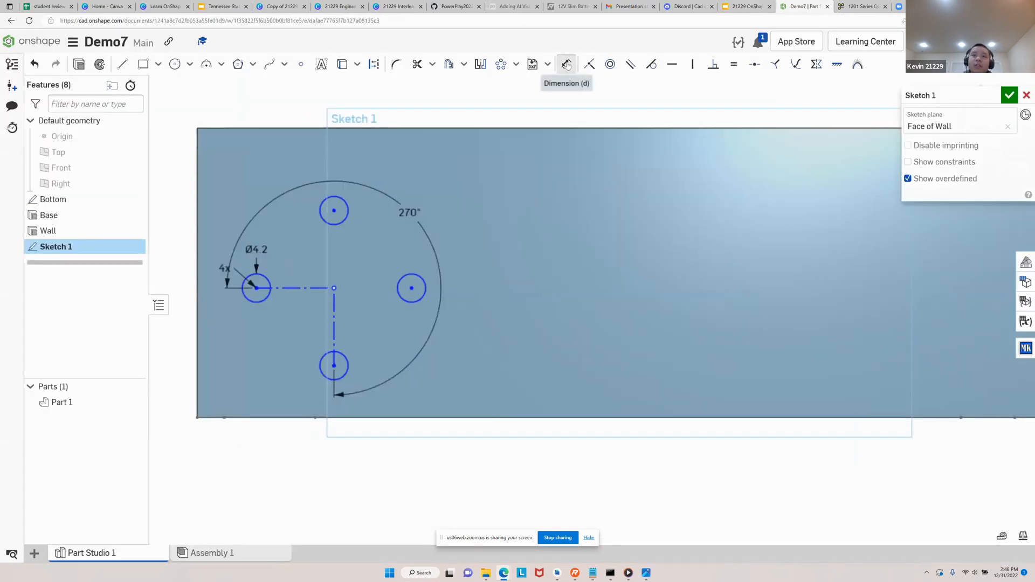
left_click(567, 65)
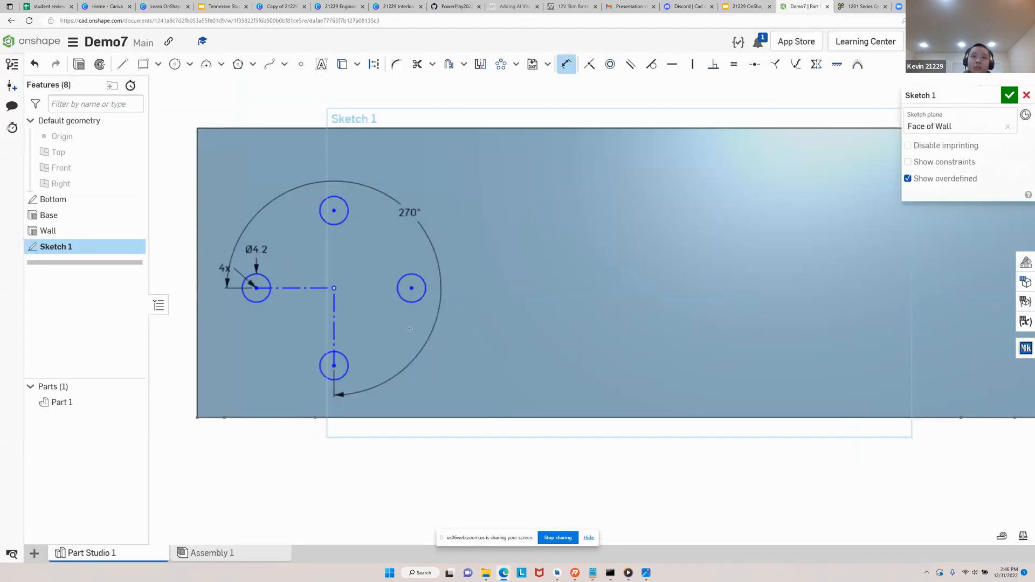
left_click(334, 366)
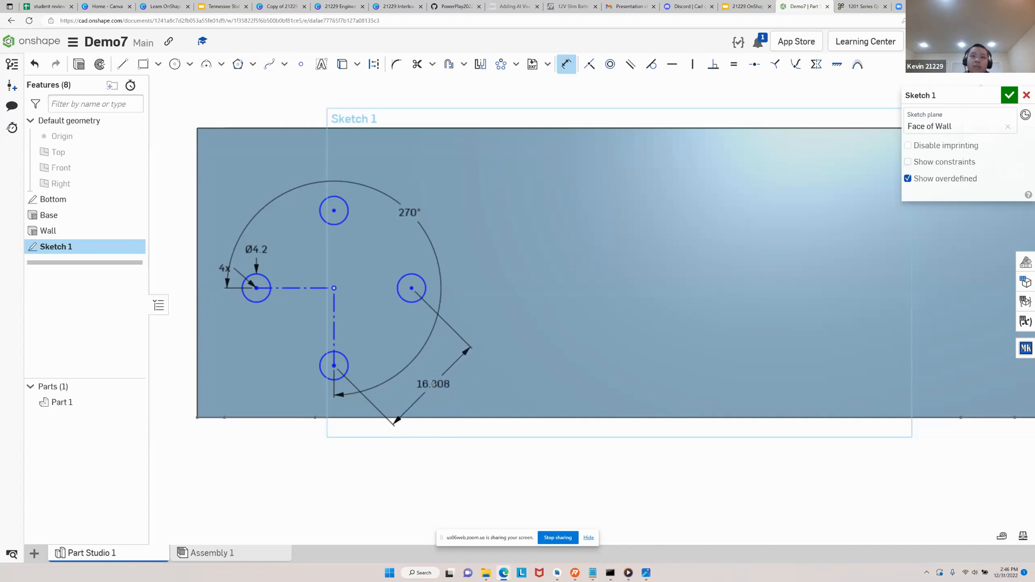
left_click(433, 379)
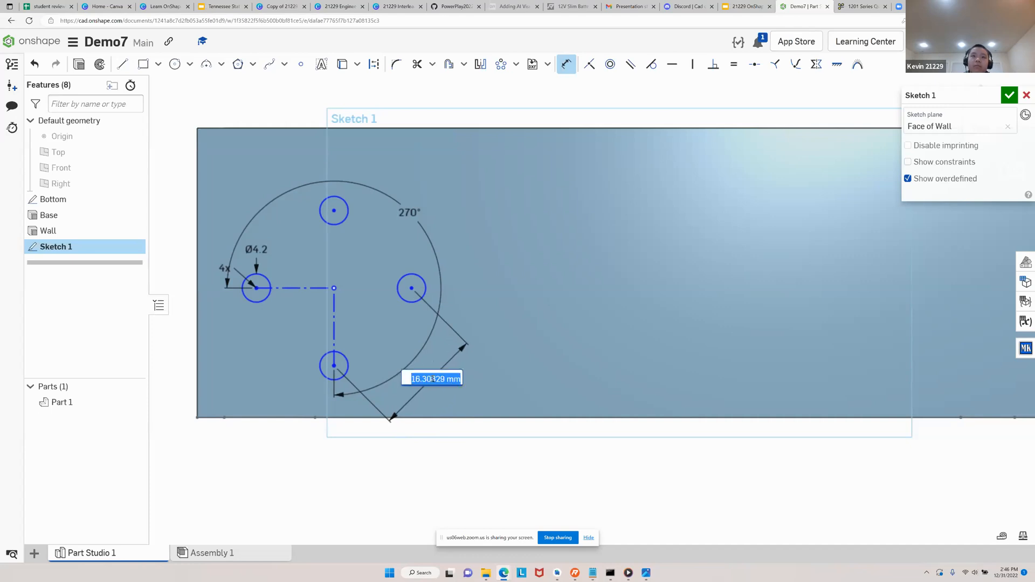
left_click(433, 380)
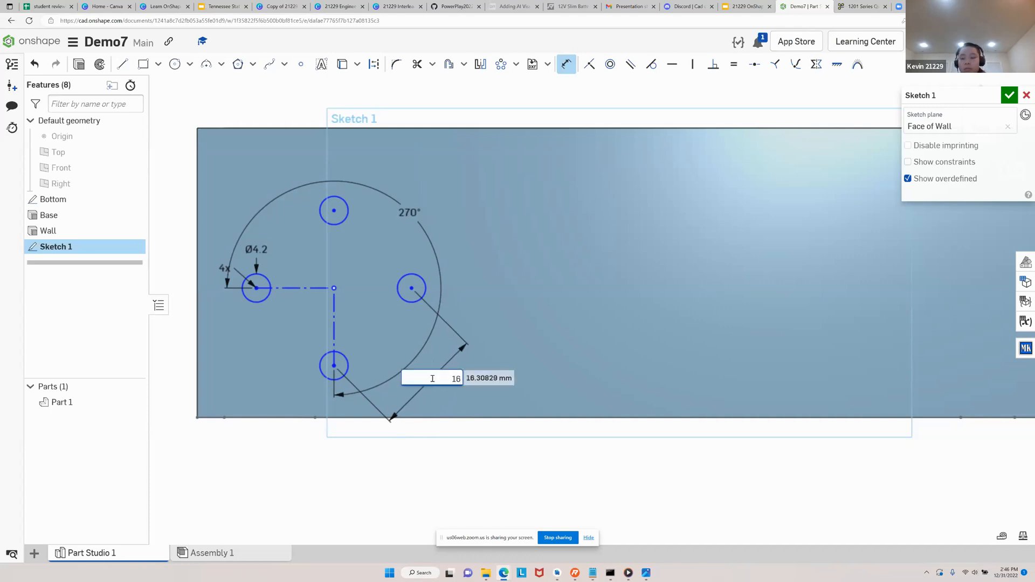
key("Return")
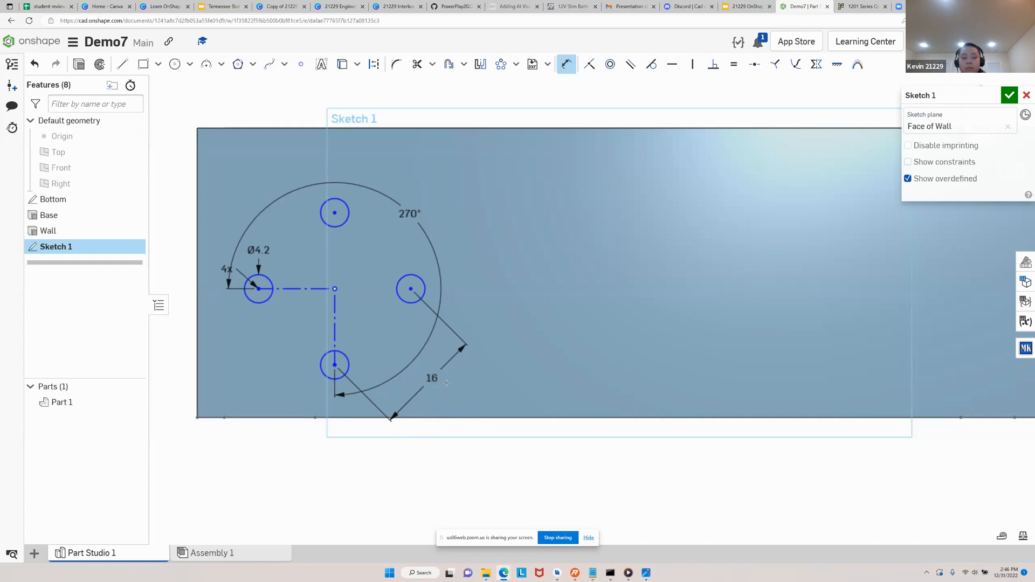
key("Escape")
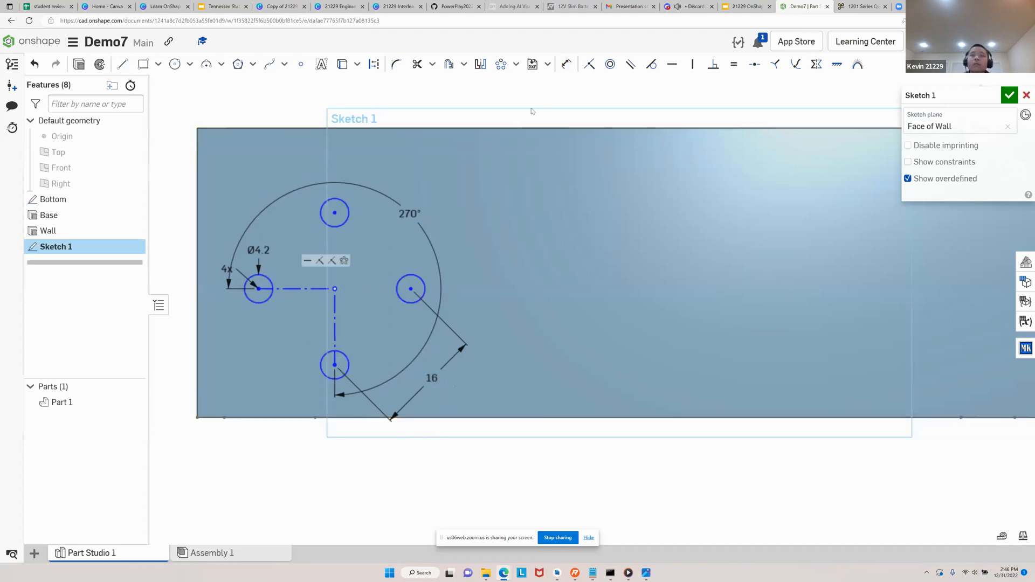
Dimension the vertical distance from the wall's bottom edge to the pattern's centre as 21.5 mm
left_click(565, 64)
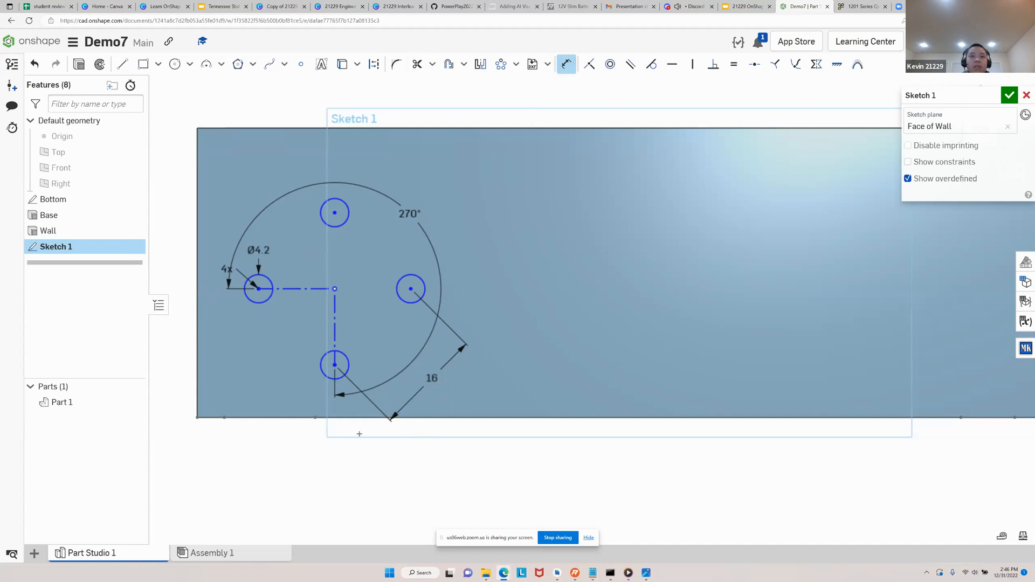
left_click(353, 418)
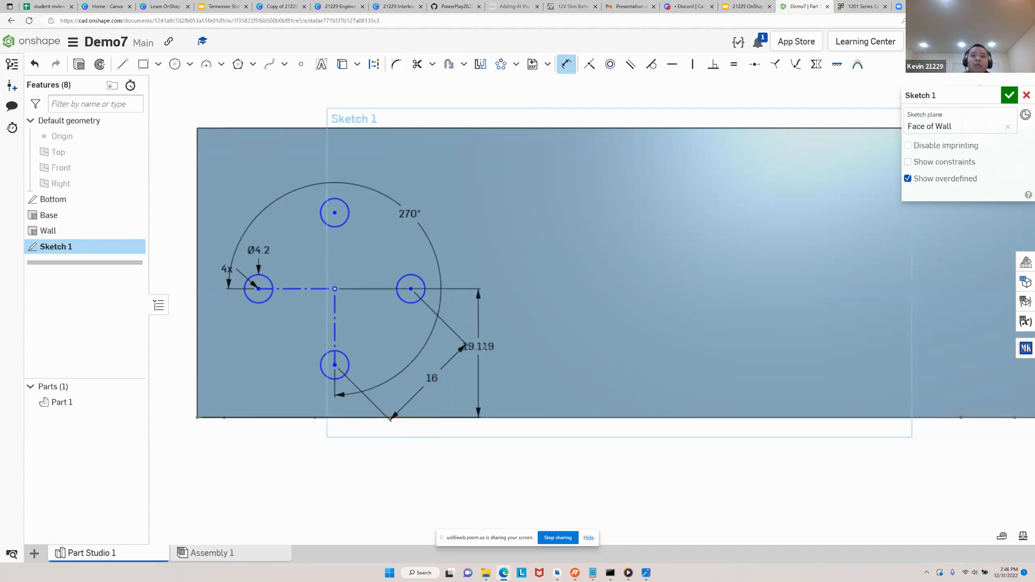
left_click(500, 371)
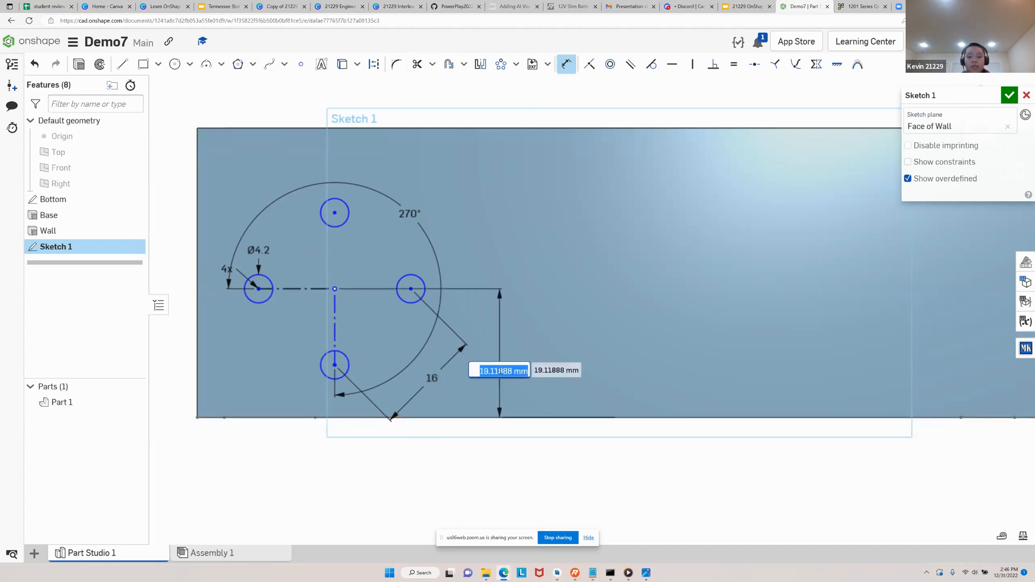
type("21.5")
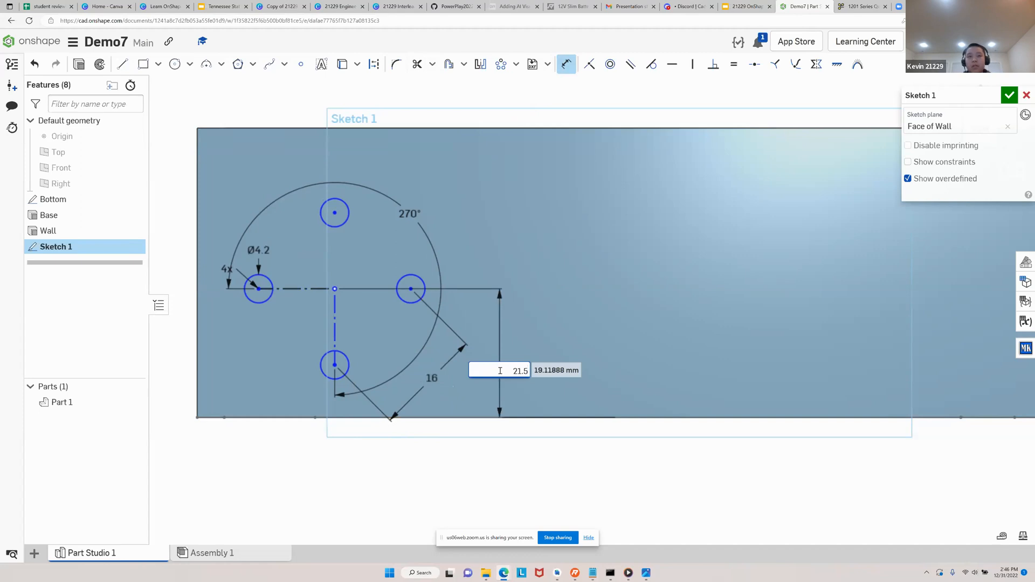
key("Return")
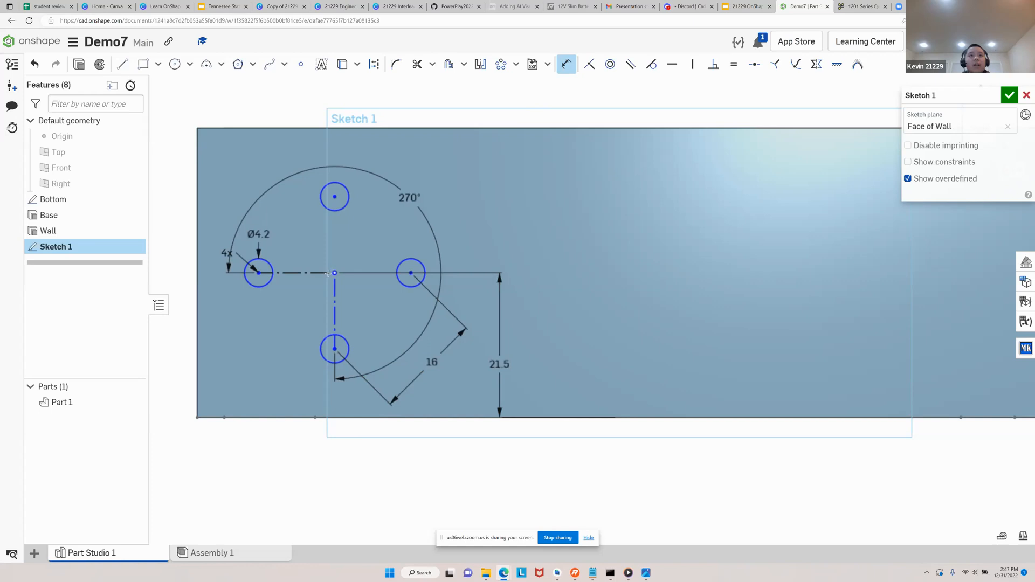
Dimension the horizontal distance from the wall's left edge to the pattern's centre as 24 mm
left_click(199, 311)
double_click(281, 132)
type("24")
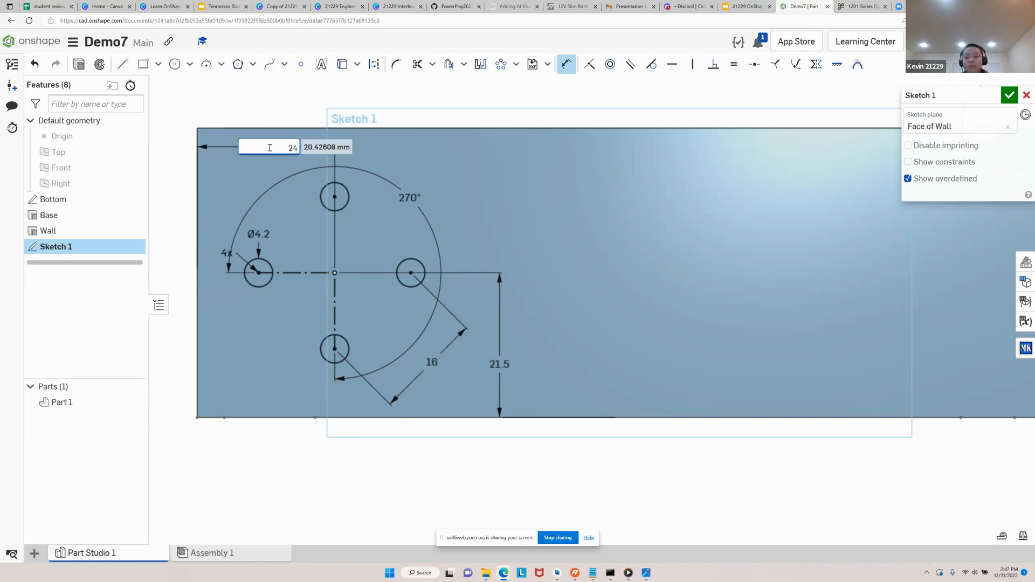
key("Return")
key("Escape")
Draw a vertical construction line from the midpoint of the wall's top edge to the midpoint of its bottom edge
scroll(353, 285, "down", 3)
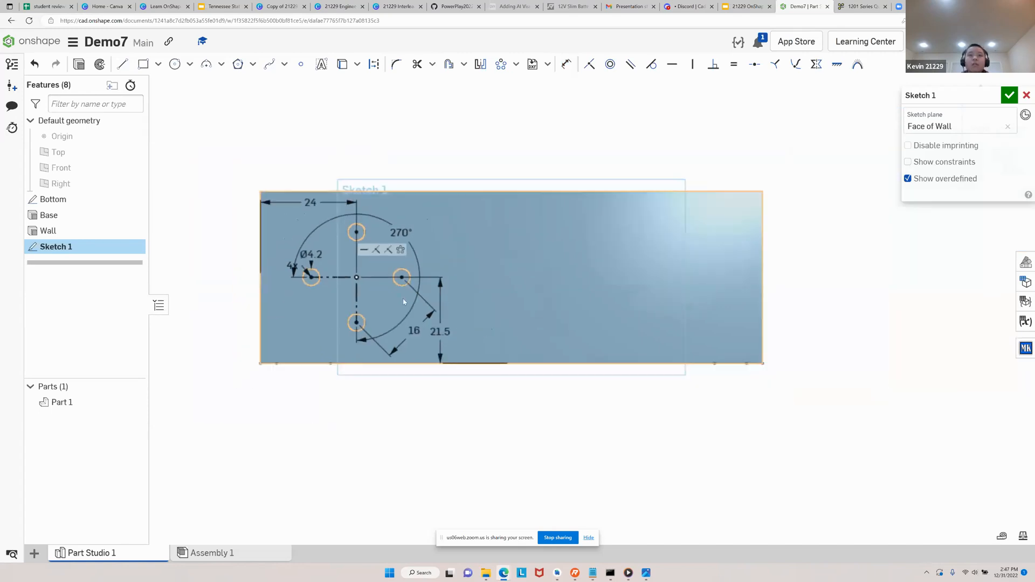
scroll(403, 302, "up", 2)
middle_click_drag(492, 289, 455, 342)
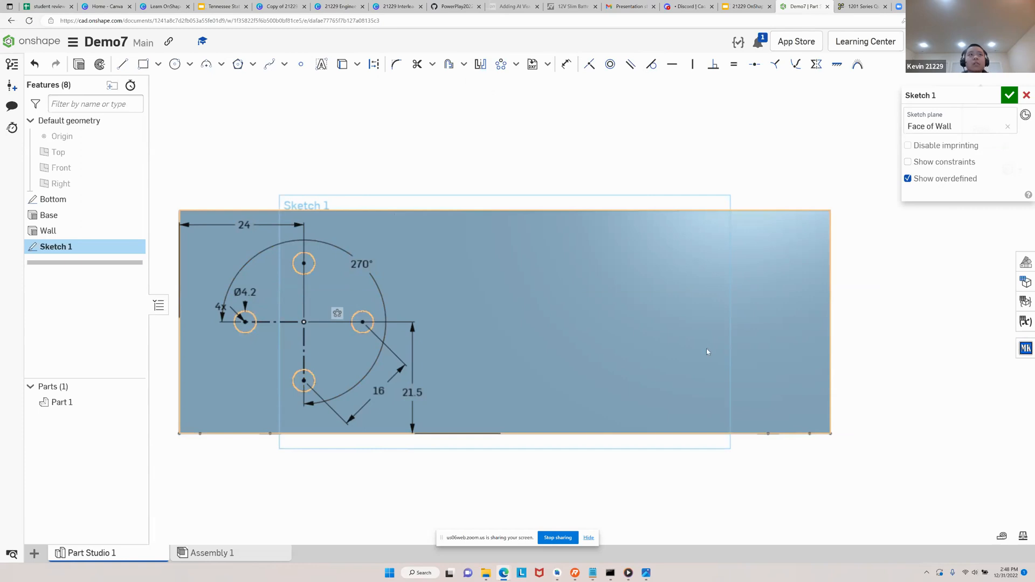
left_click(125, 67)
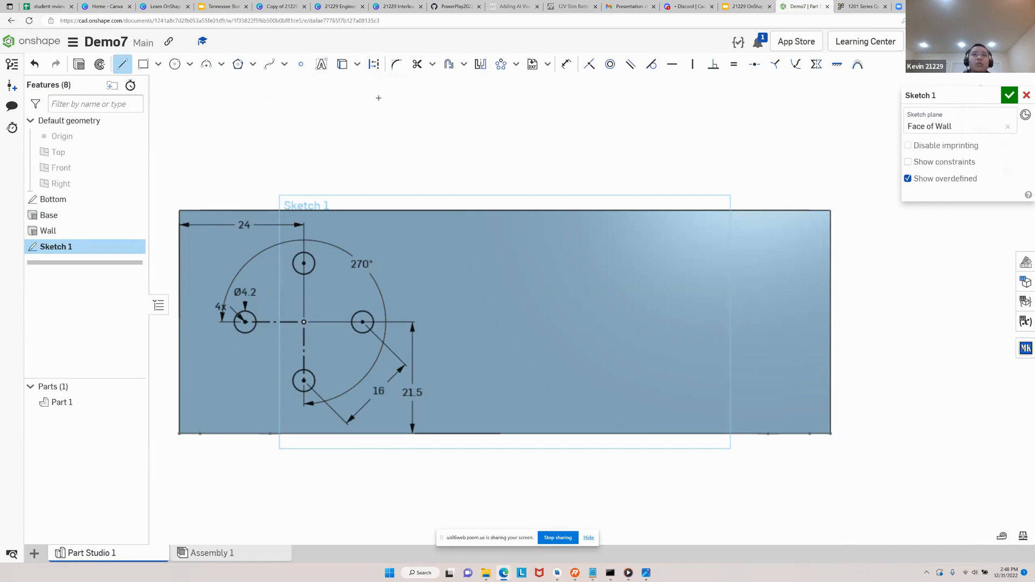
left_click(373, 66)
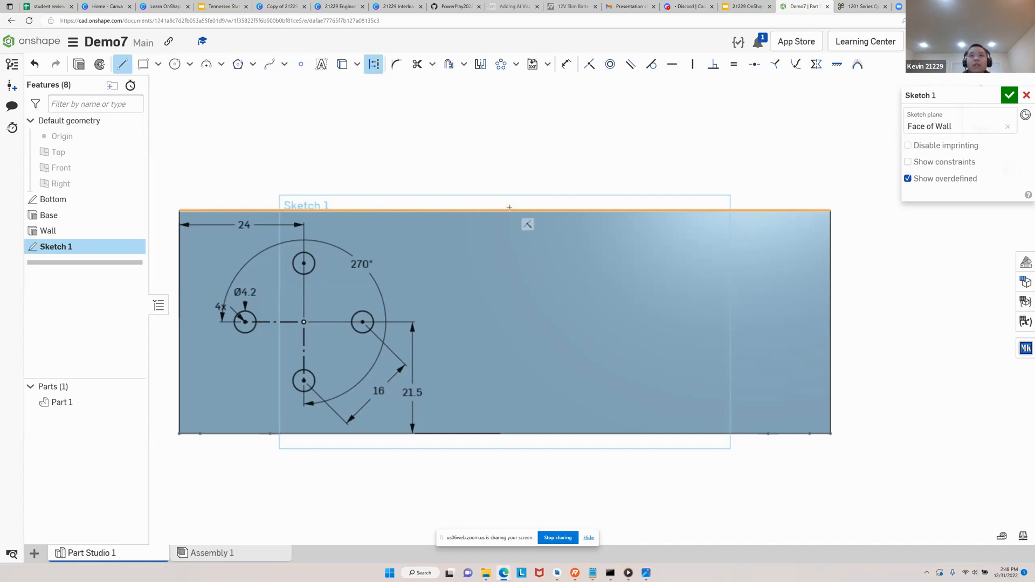
scroll(506, 210, "up", 5)
scroll(506, 211, "down", 3)
scroll(506, 208, "down", 2)
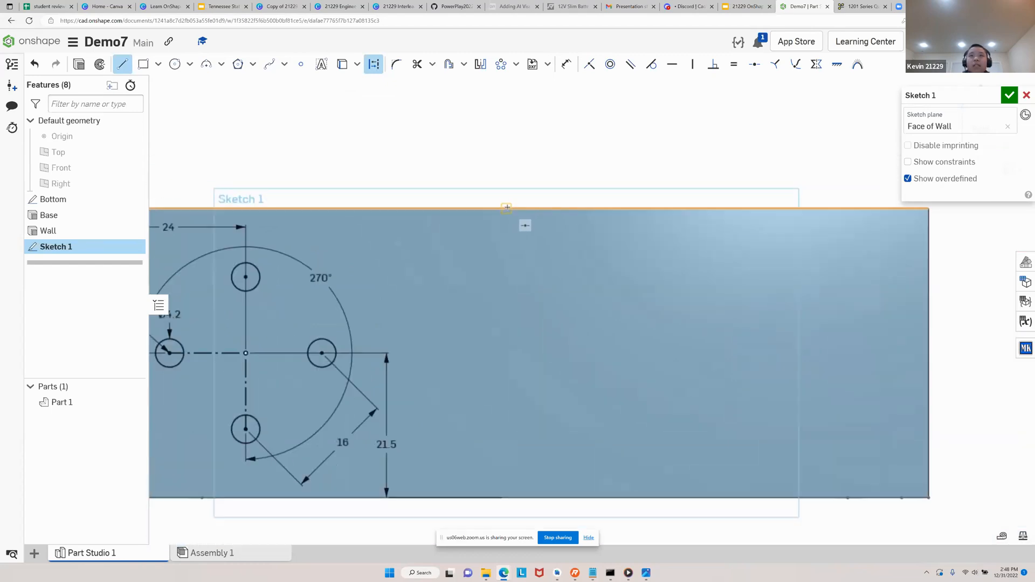
scroll(507, 207, "down", 1)
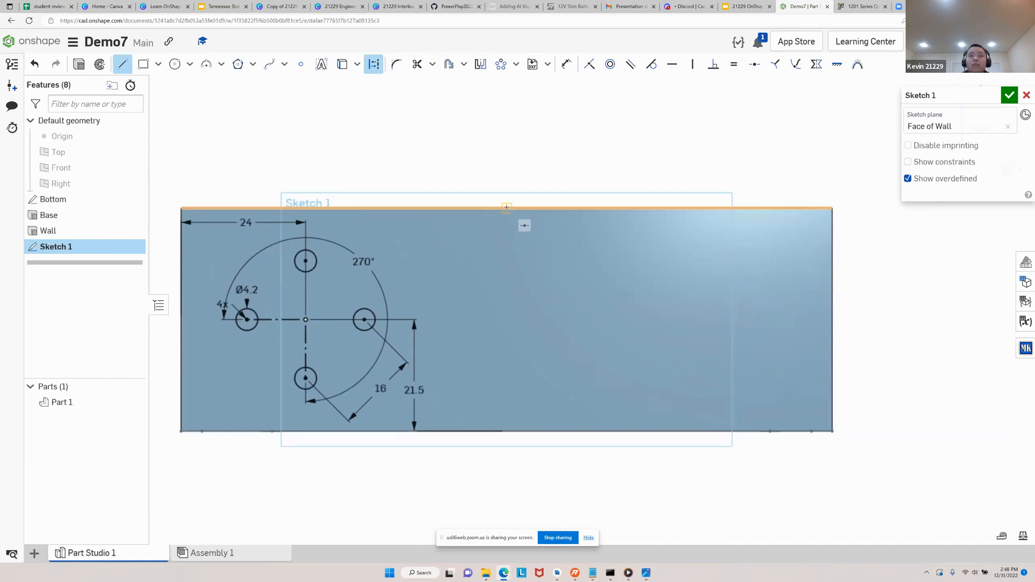
left_click(507, 208)
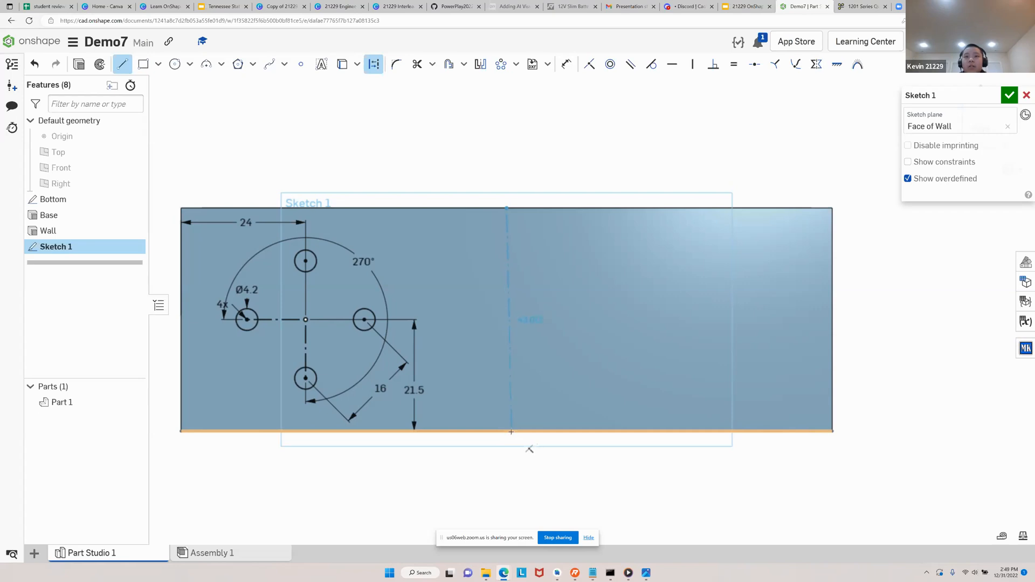
left_click(508, 431)
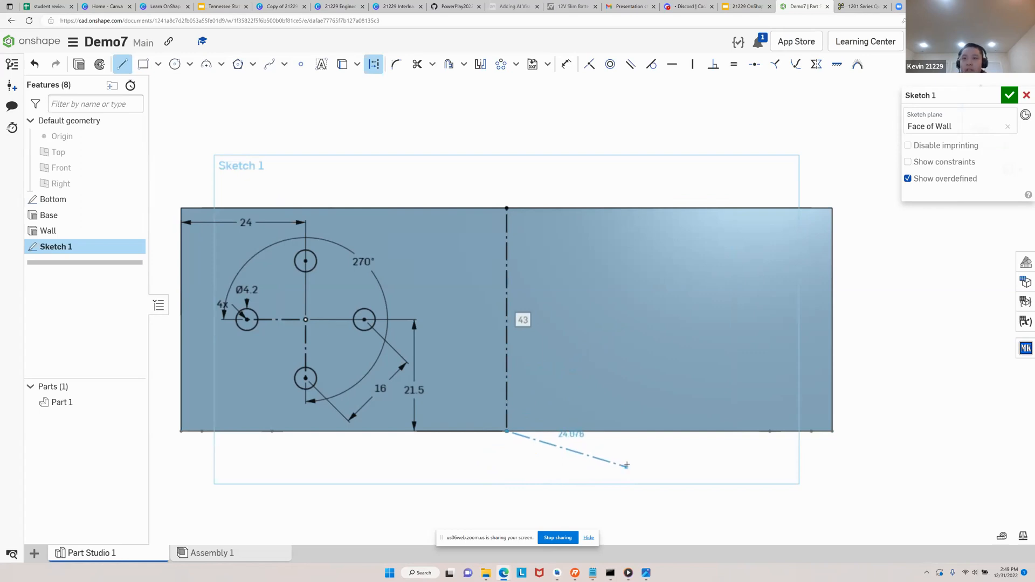
key("Escape")
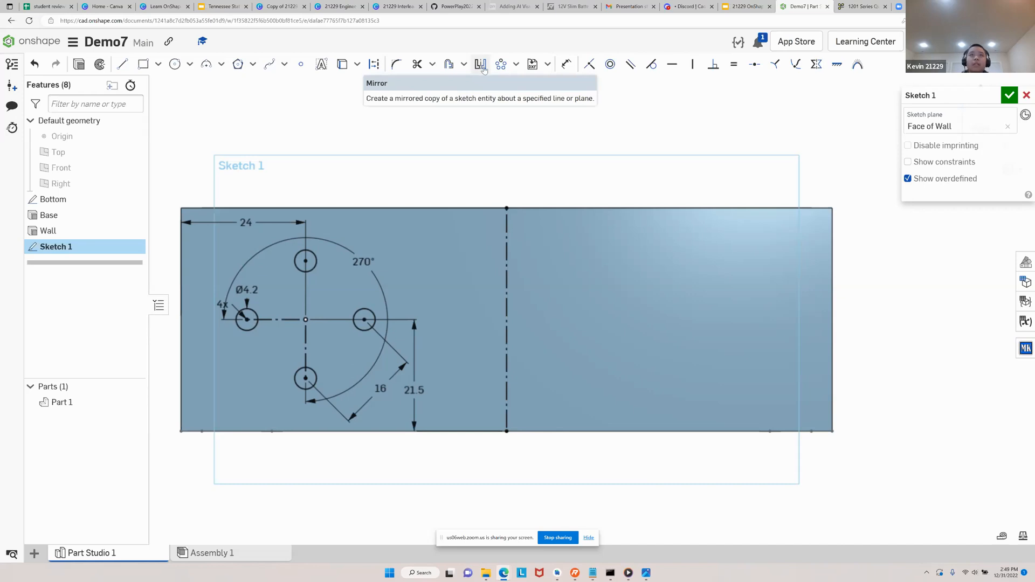
Mirror the four pattern circles about the vertical construction line onto the other half of the wall face
left_click(482, 65)
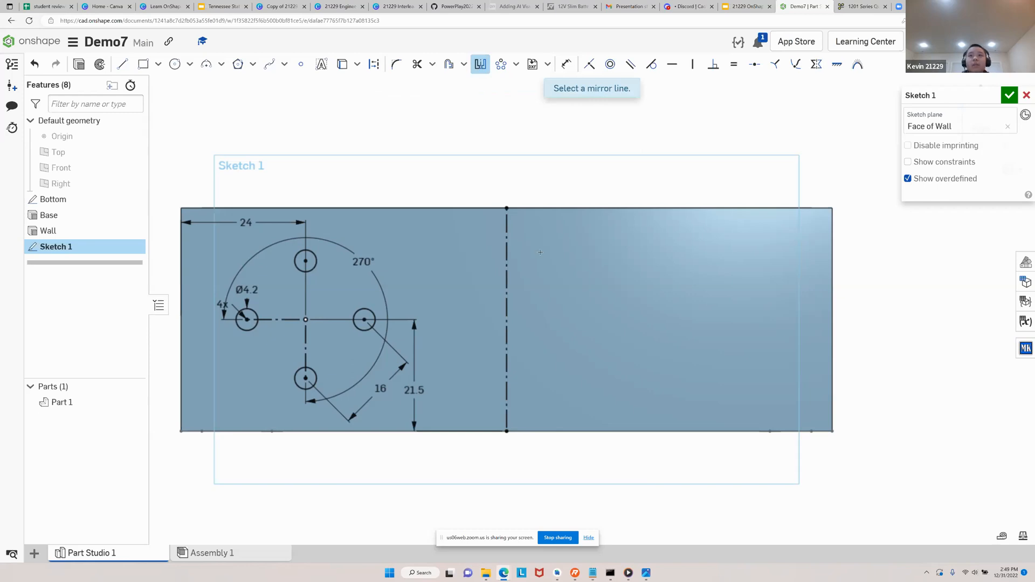
left_click(507, 274)
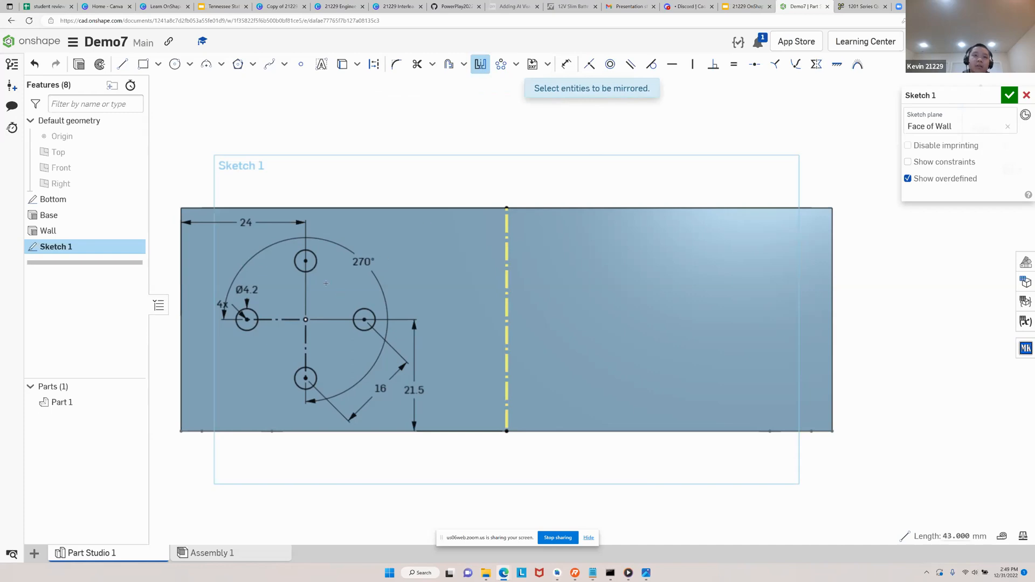
left_click(311, 270)
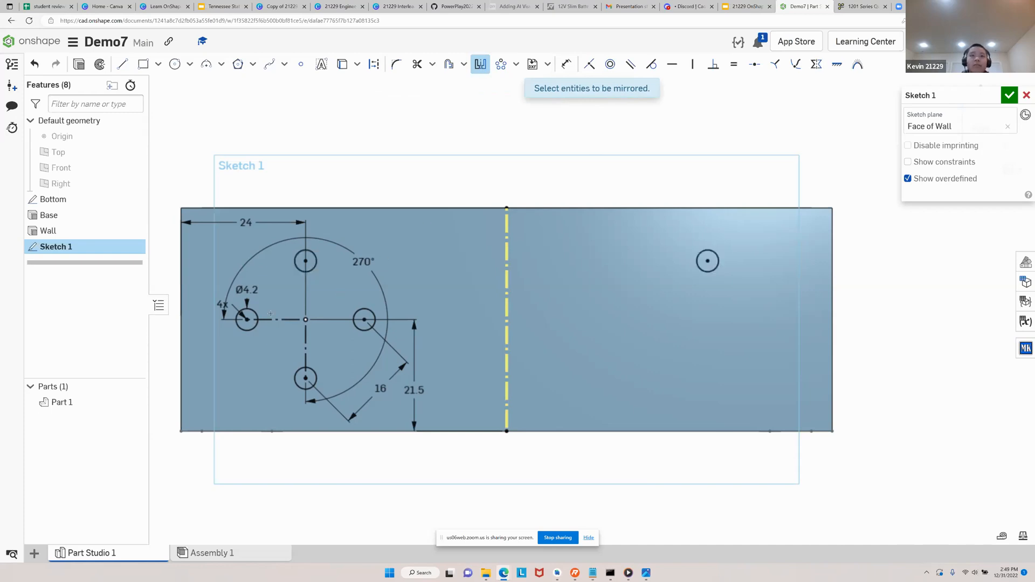
left_click(258, 324)
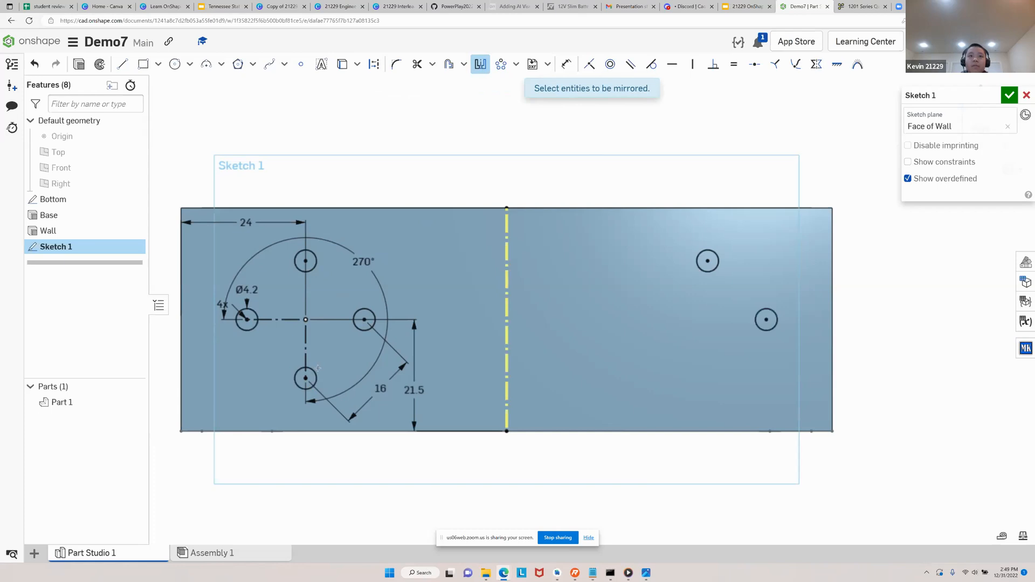
left_click(313, 373)
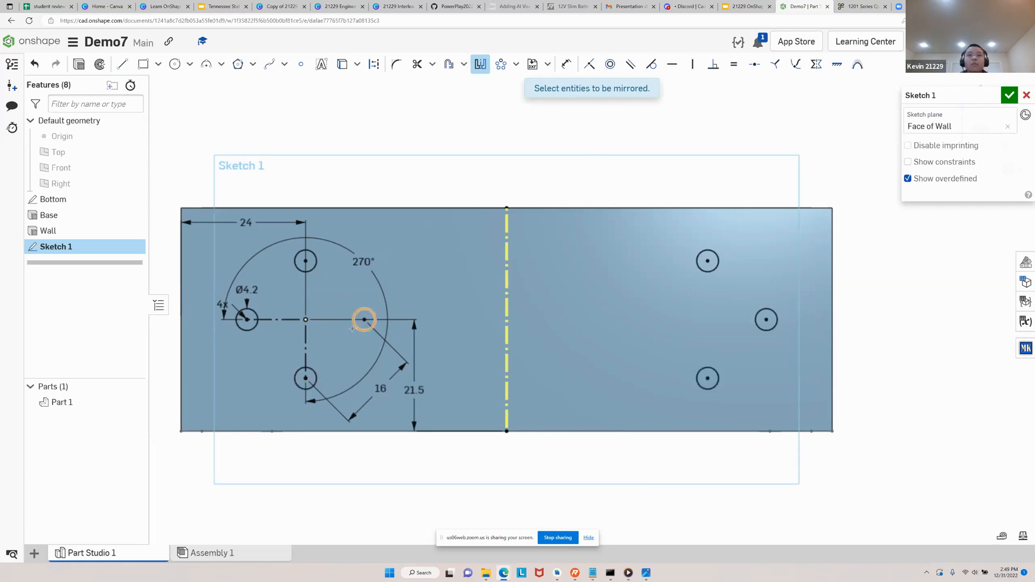
left_click(354, 328)
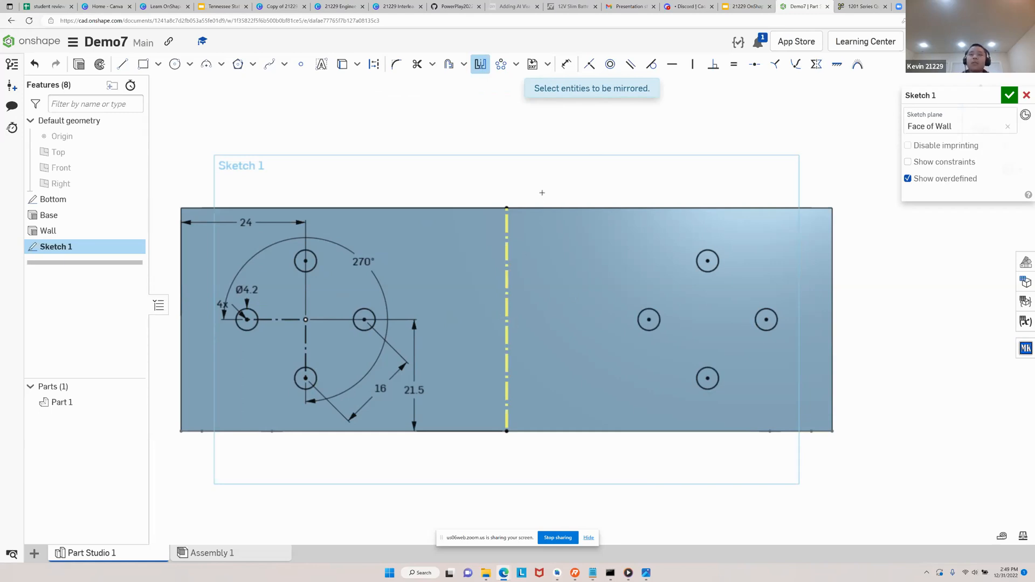
key("Escape")
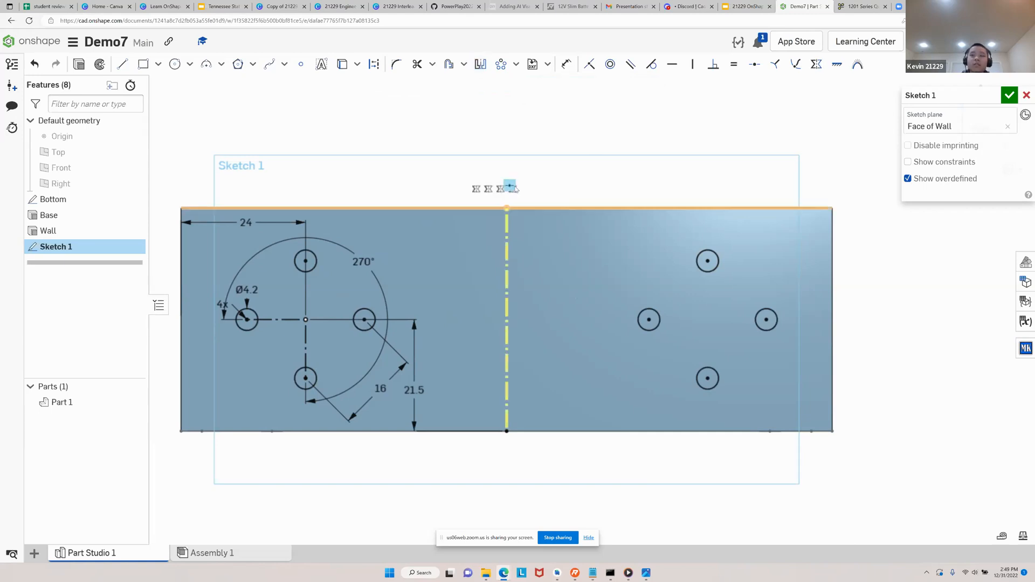
Switch to Google Slides, read the "Step 7: Adding slots - sketch" instructions and return to the wall sketch in Onshape
right_click_drag(616, 175, 674, 242)
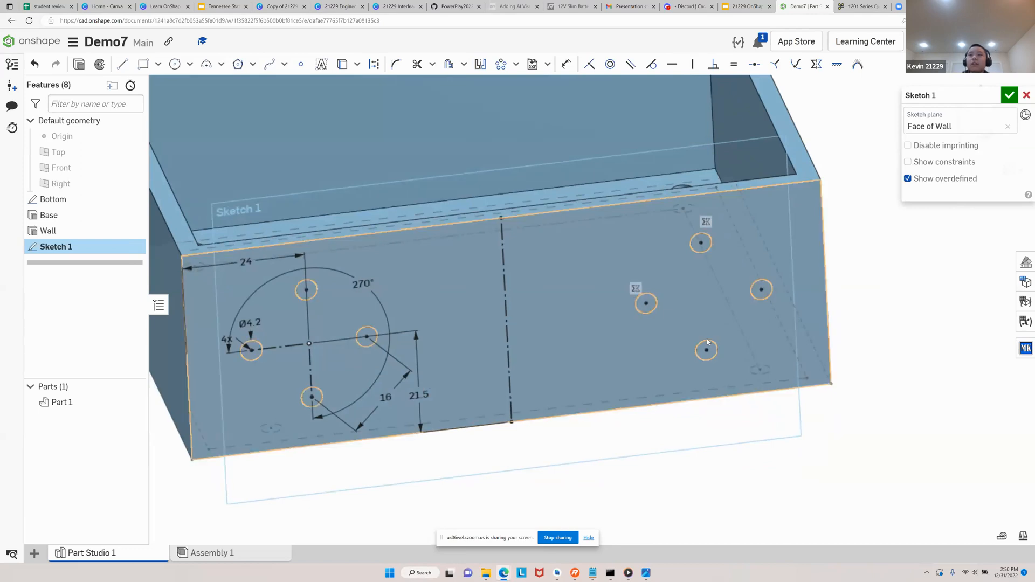
mouse_move(934, 93)
left_mouse_down()
mouse_move(933, 131)
mouse_move(902, 209)
left_mouse_up()
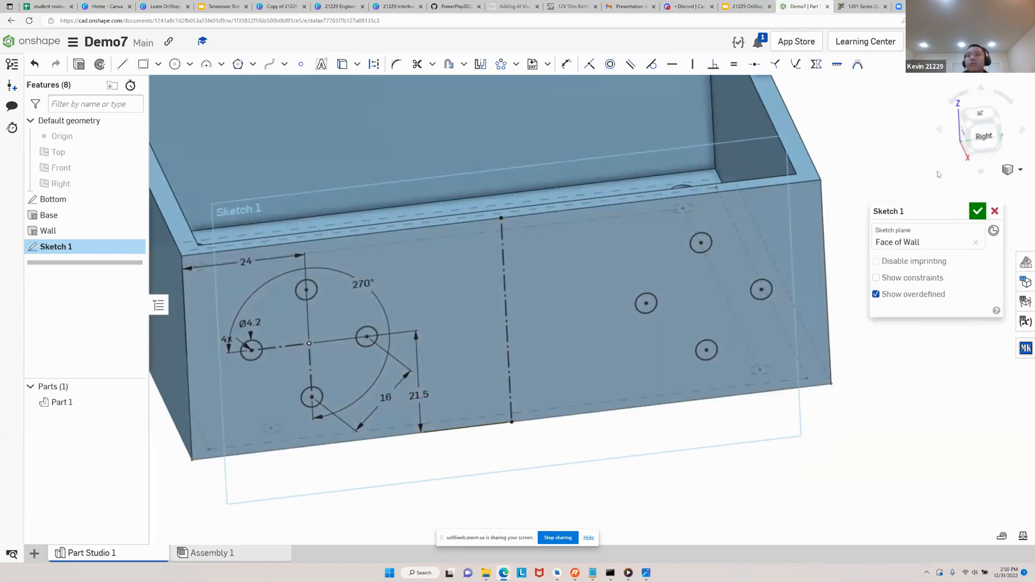
left_click(983, 135)
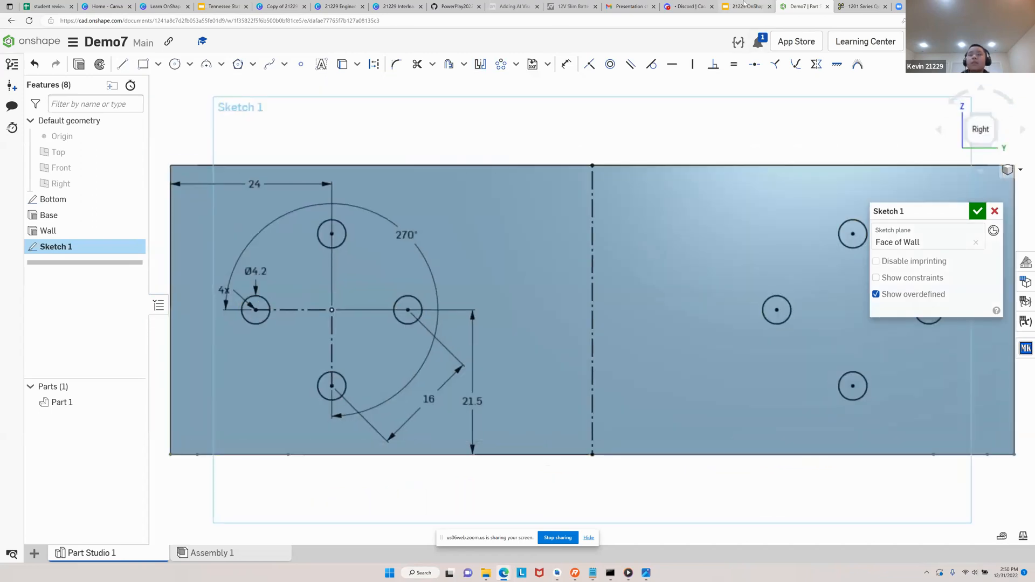
left_click(745, 6)
key("Down")
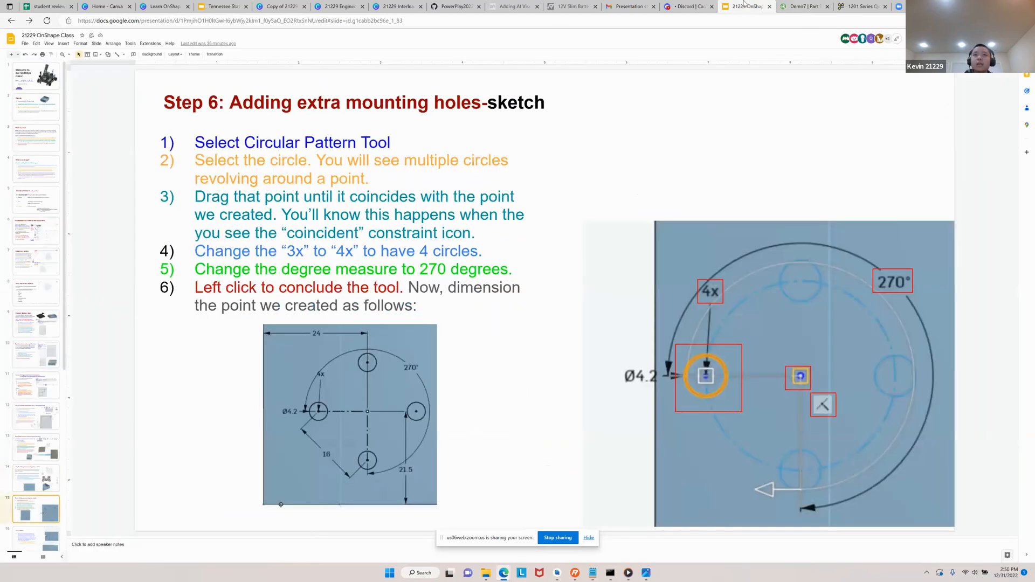
key("Down")
key("Down")
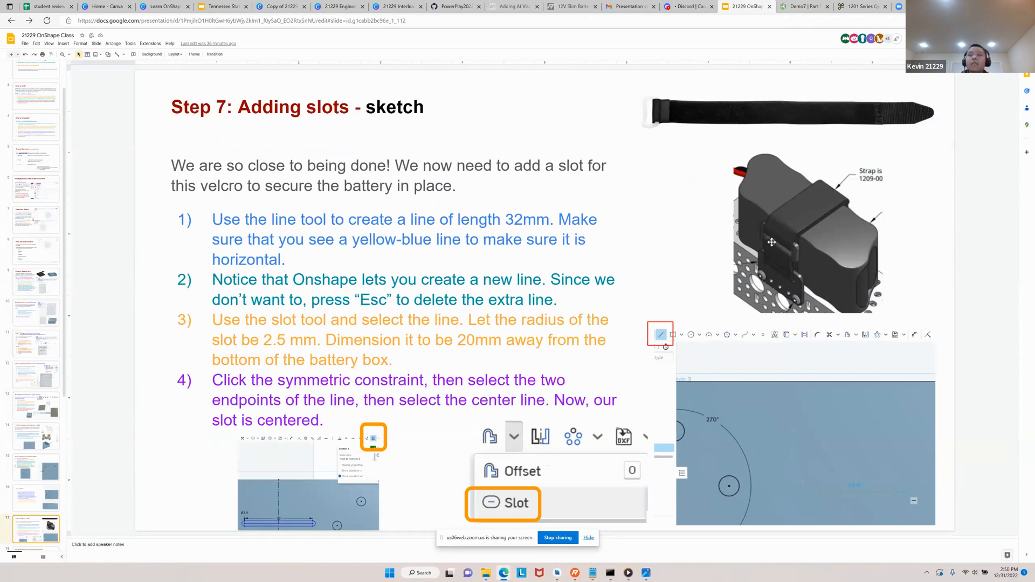
left_click(810, 7)
scroll(335, 368, "down", 2)
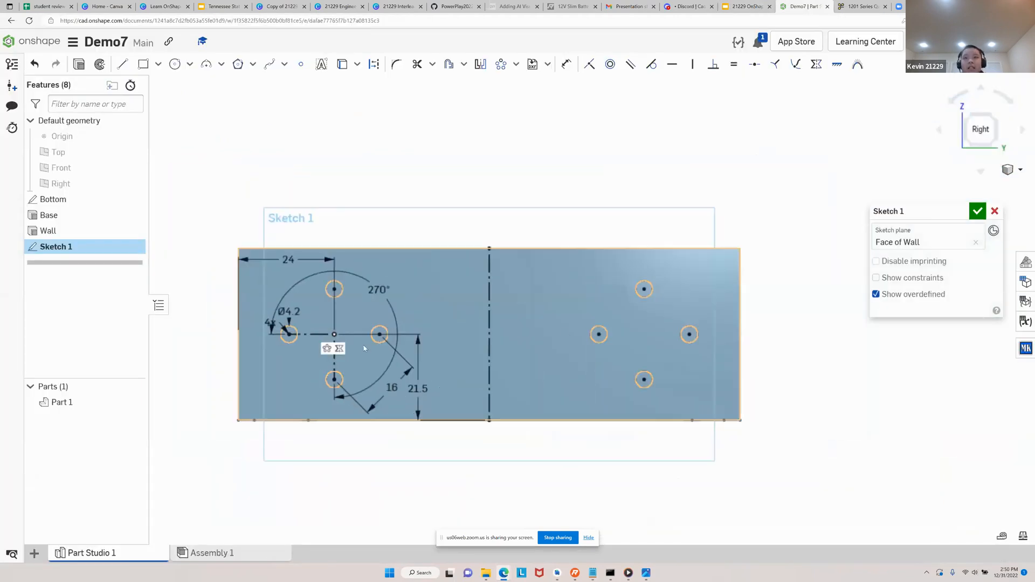
scroll(381, 351, "up", 2)
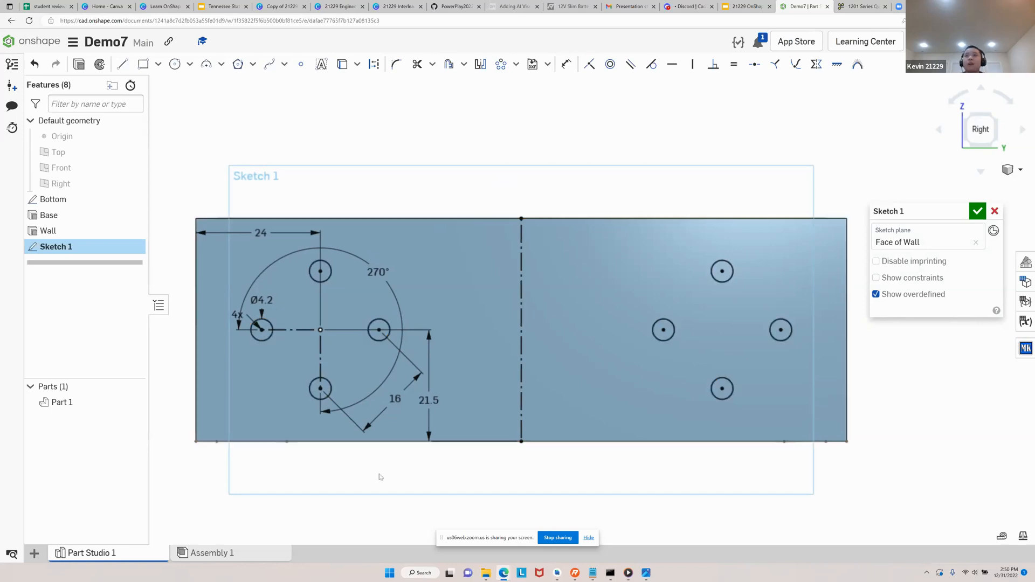
left_click(746, 7)
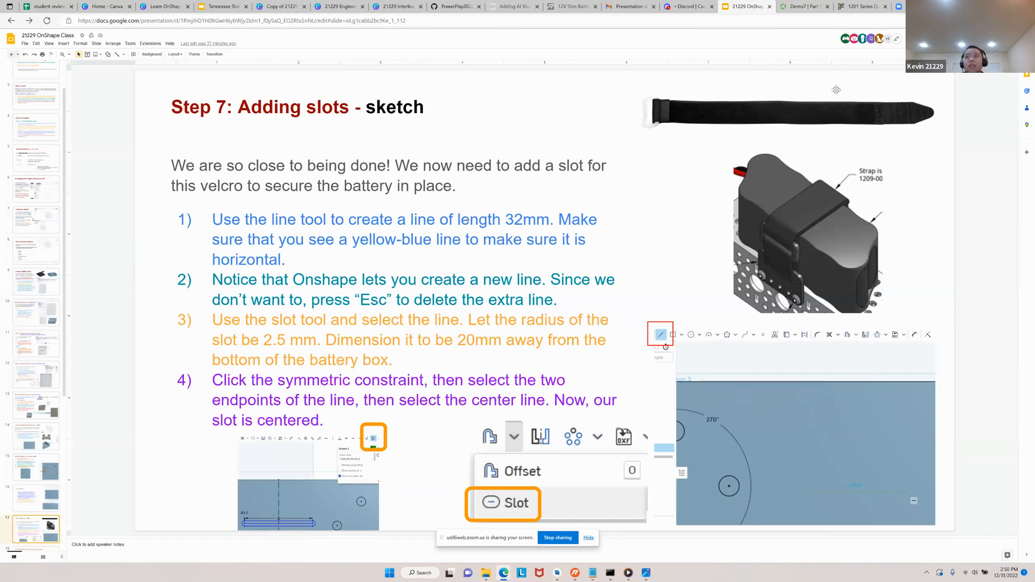
left_click(809, 6)
Sketch a horizontal line across the vertical construction line, between the two hole patterns, and set its length to 32 mm
right_click_drag(720, 319, 724, 348)
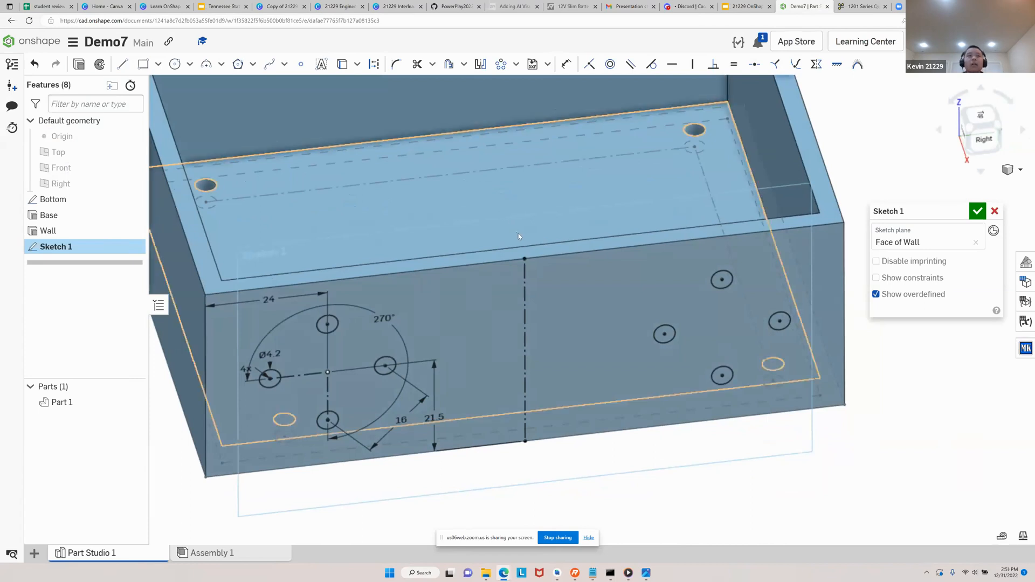
scroll(494, 214, "down", 3)
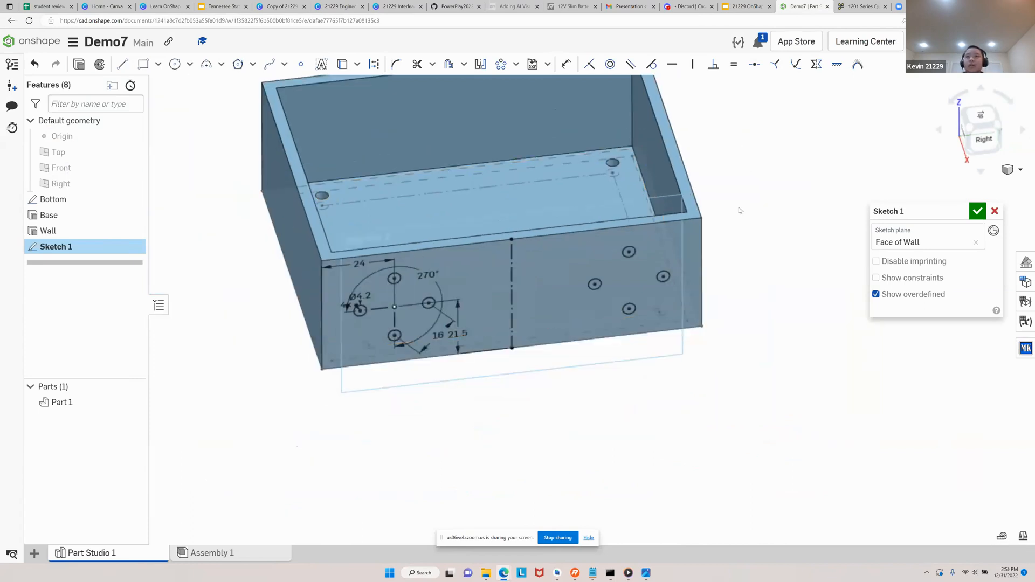
right_click_drag(762, 194, 740, 180)
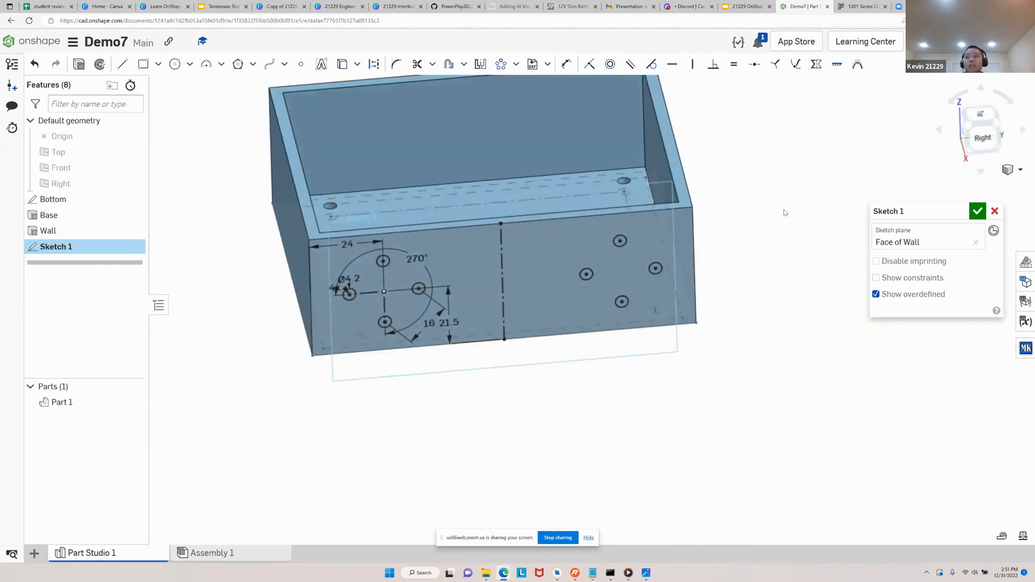
left_click(985, 140)
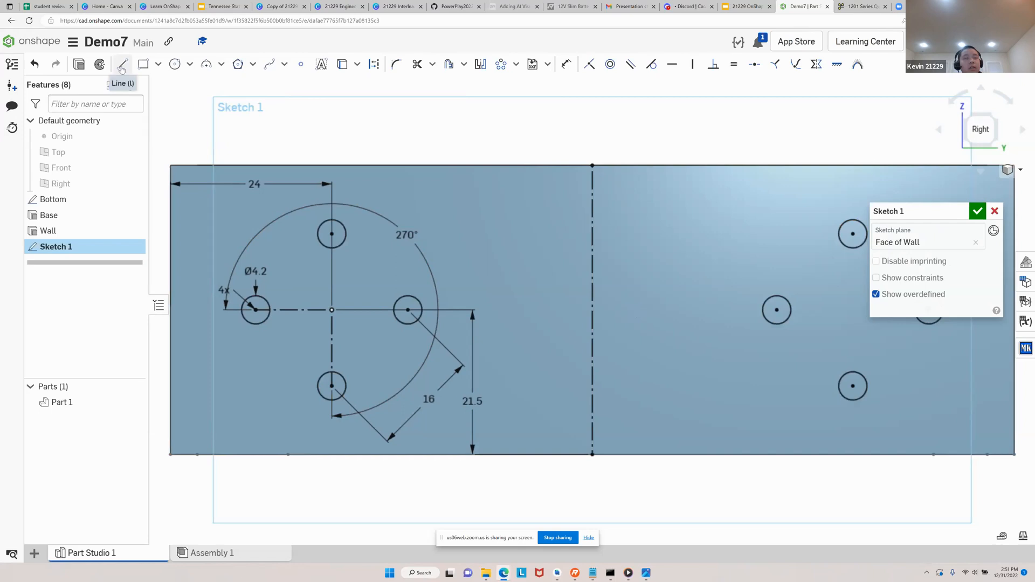
left_click(122, 69)
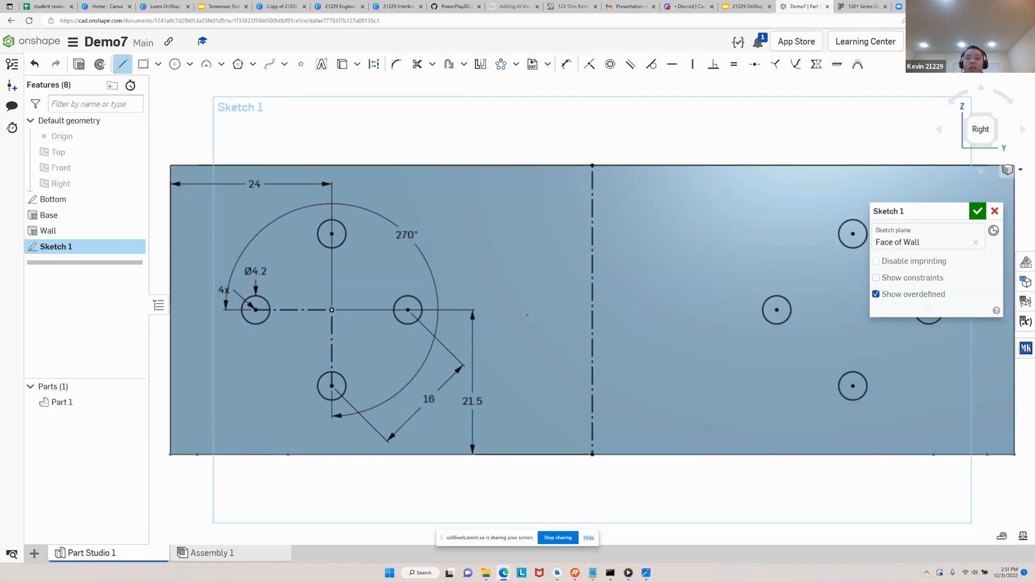
left_click(527, 315)
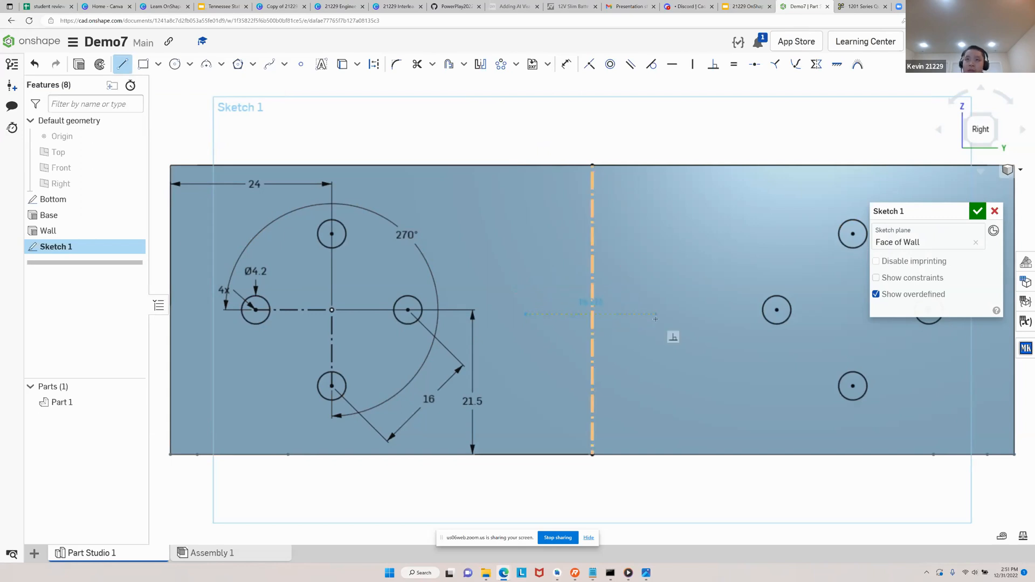
scroll(657, 316, "up", 5)
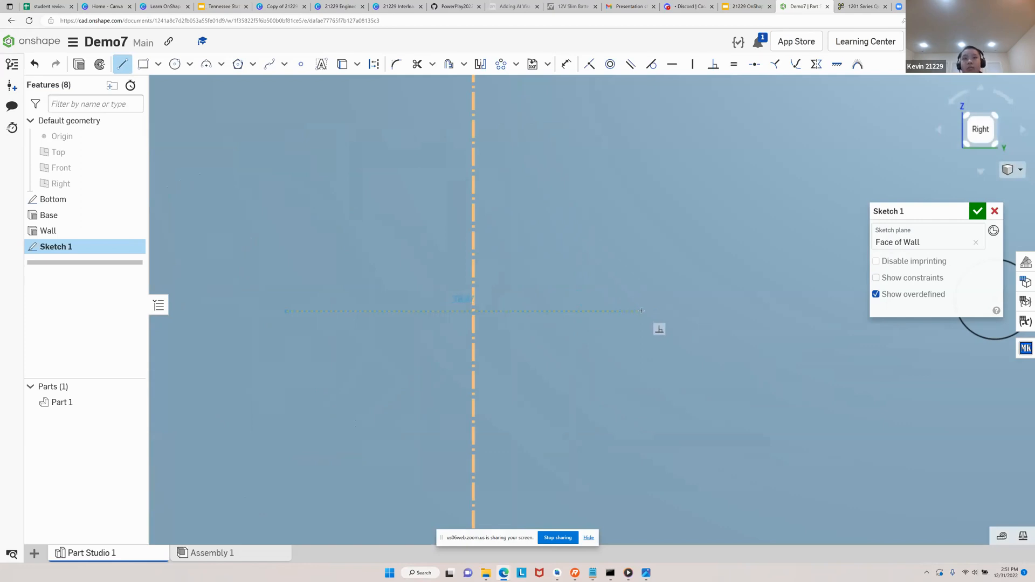
left_click(641, 312)
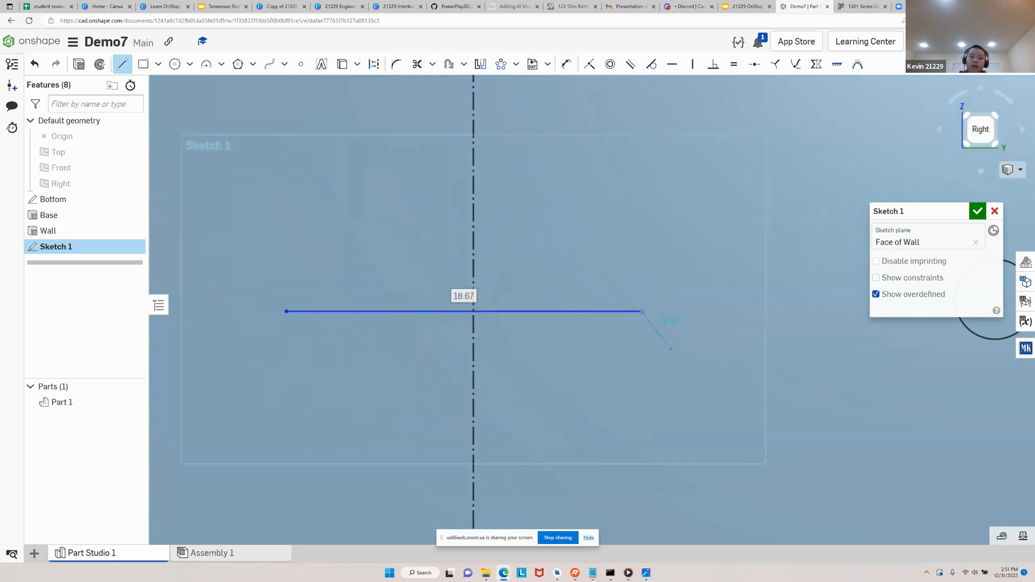
type("32")
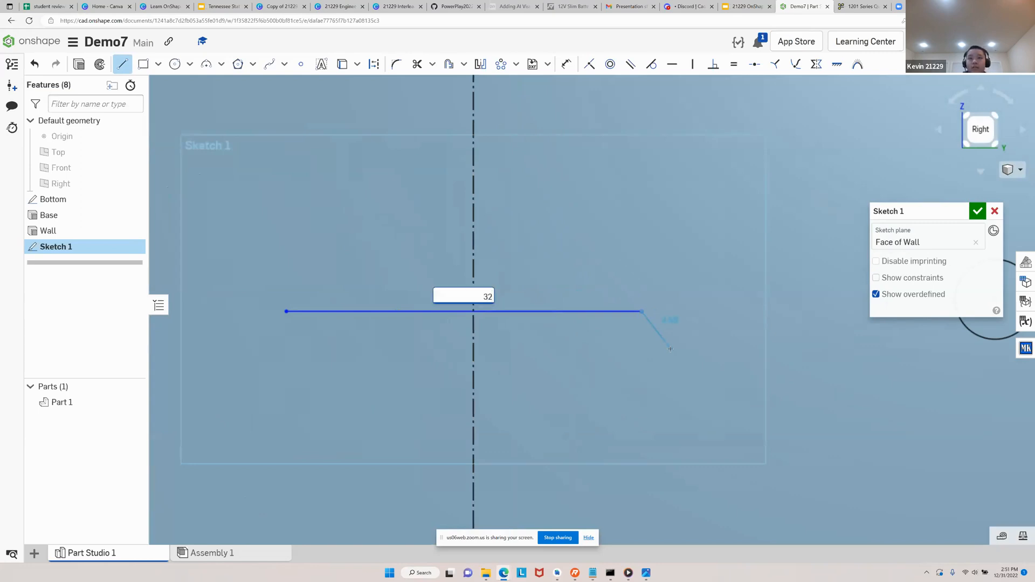
key("Return")
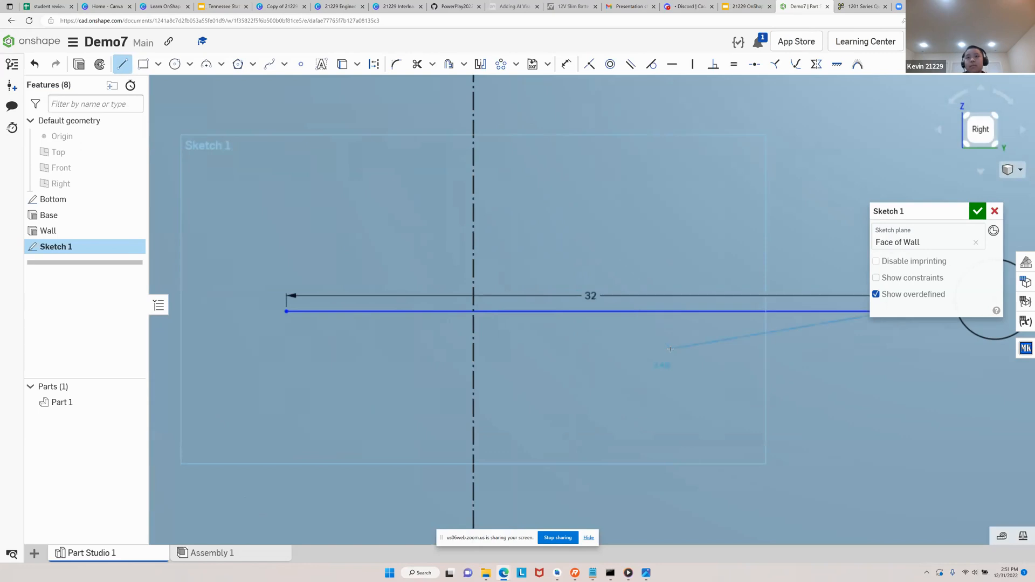
scroll(619, 376, "down", 3)
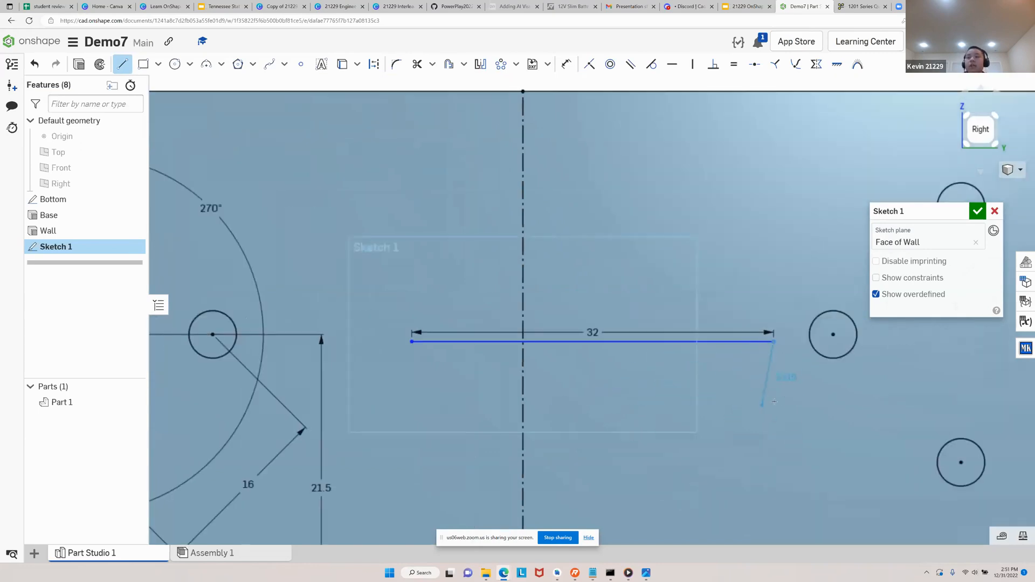
Create a slot of 2.5 mm diameter around the 32 mm horizontal line between the hole patterns
key("Escape")
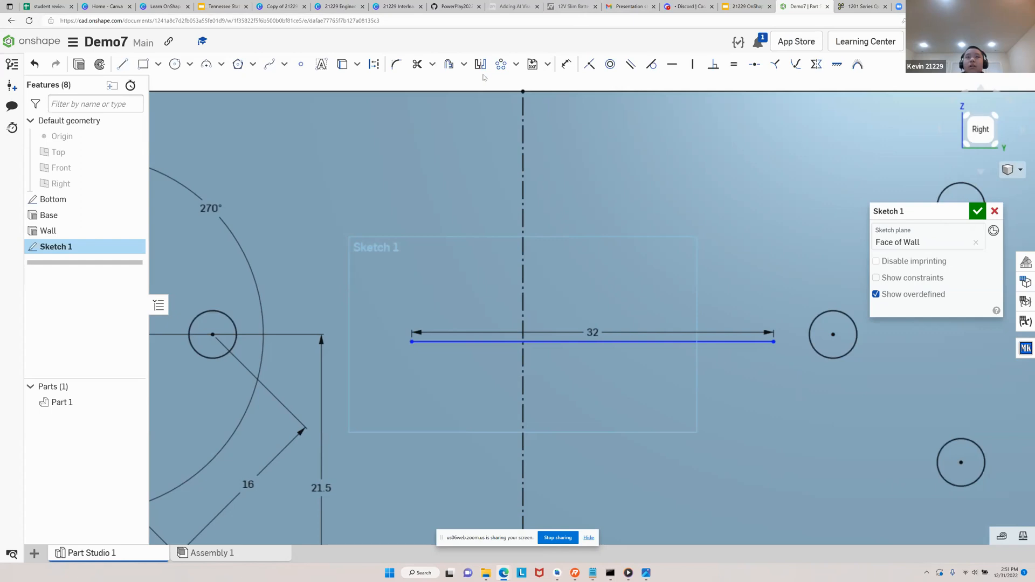
left_click(541, 344)
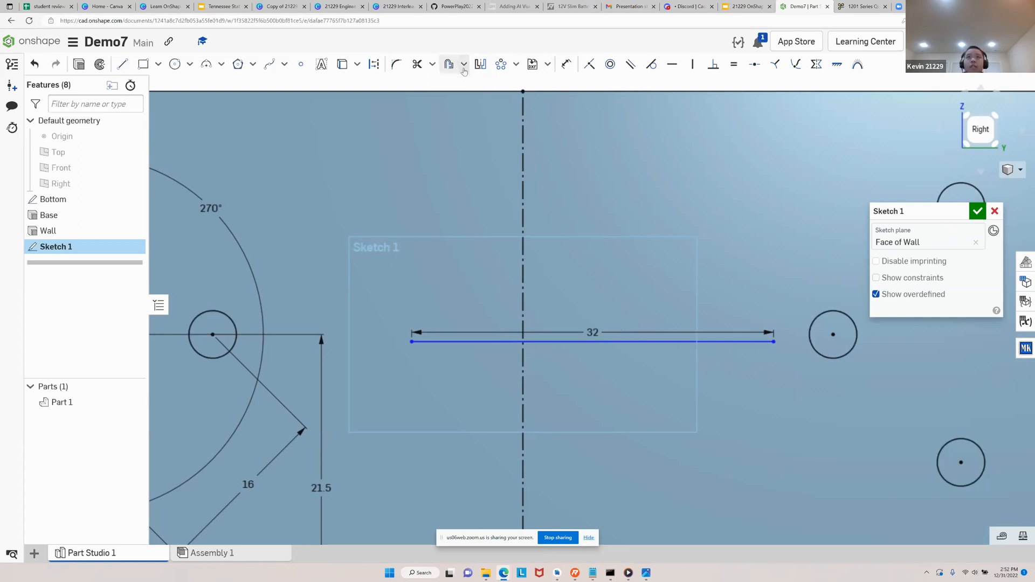
left_click(464, 66)
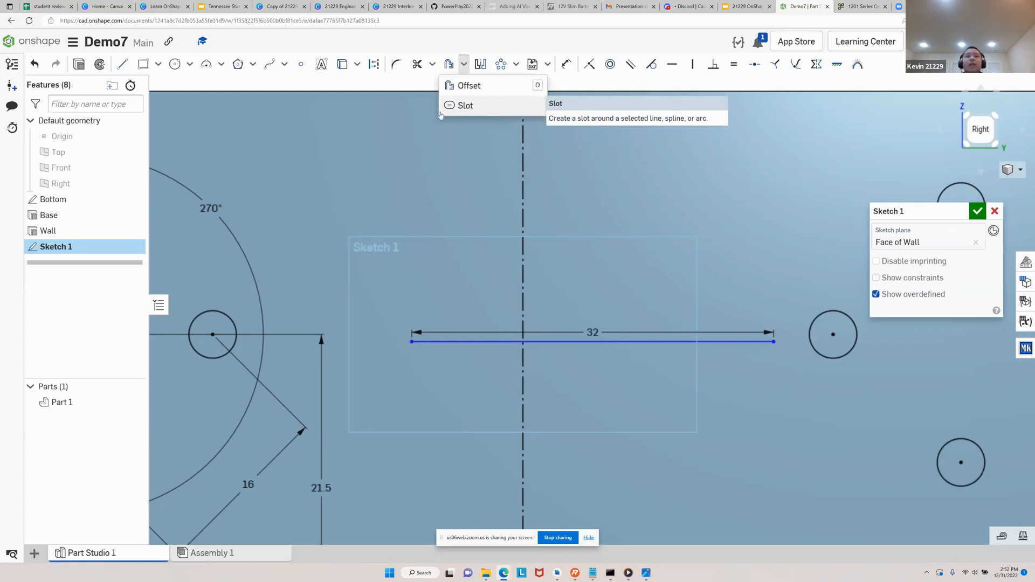
left_click(477, 106)
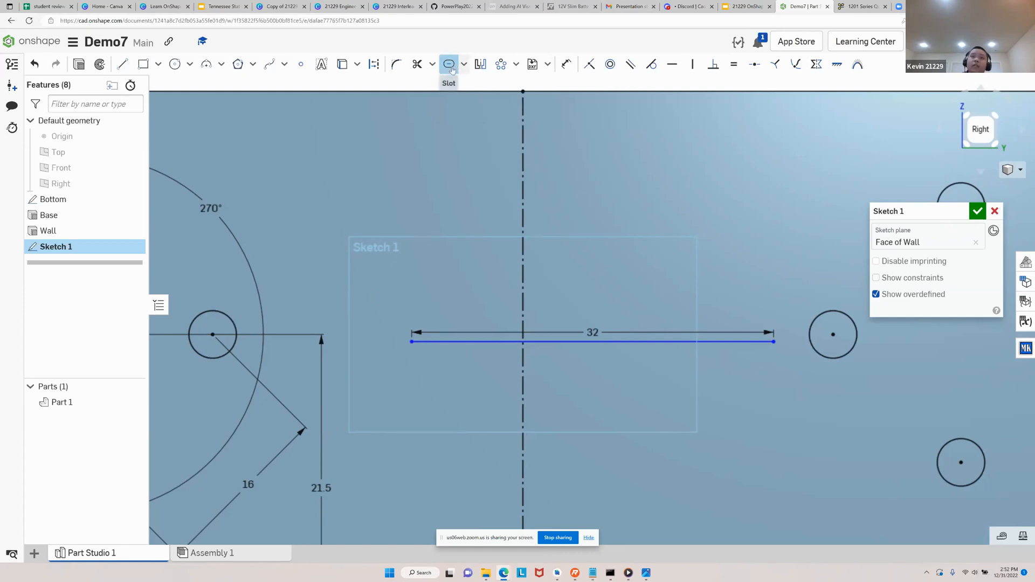
left_click(480, 342)
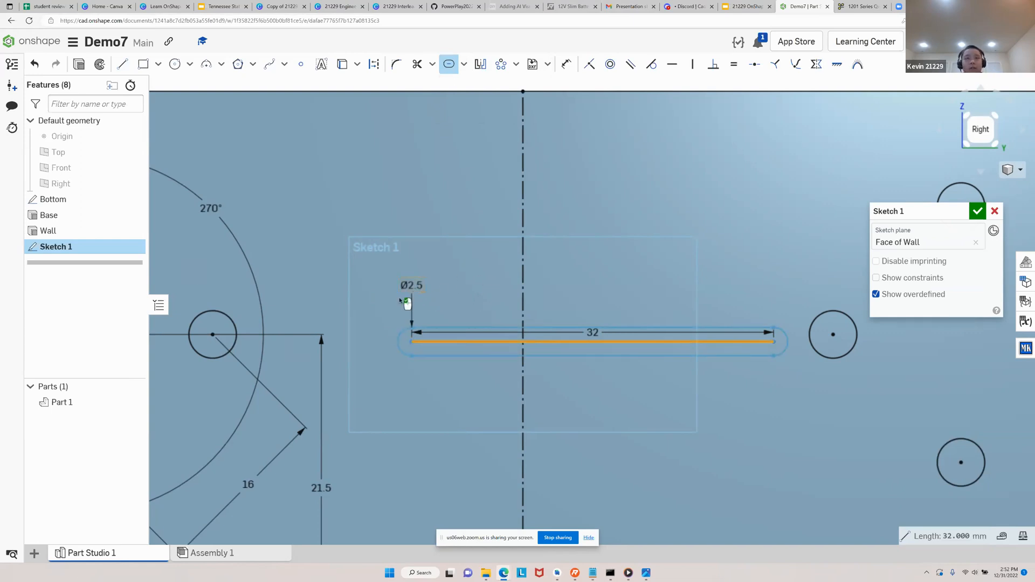
left_click(467, 286)
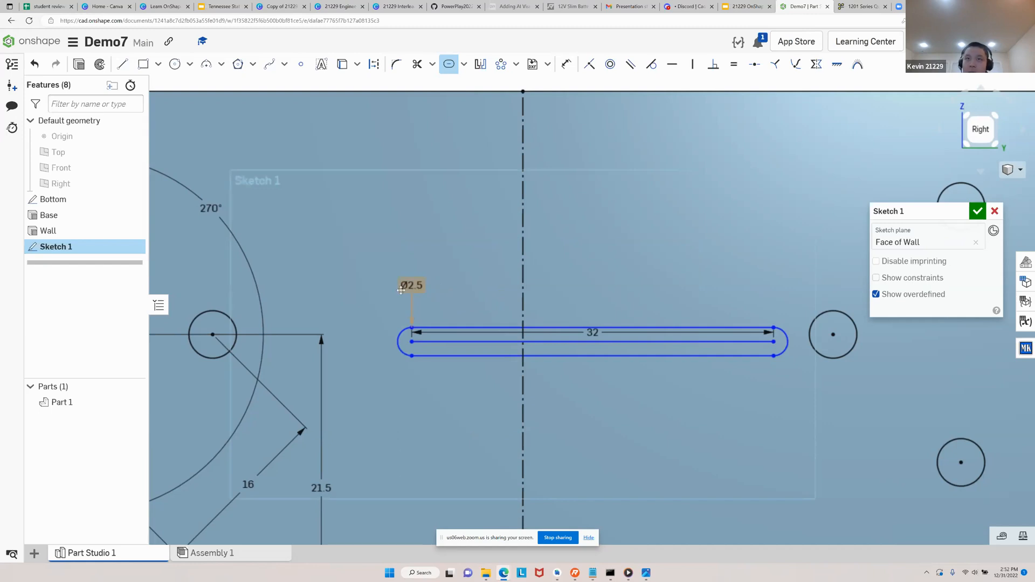
scroll(393, 294, "down", 3)
scroll(400, 313, "down", 1)
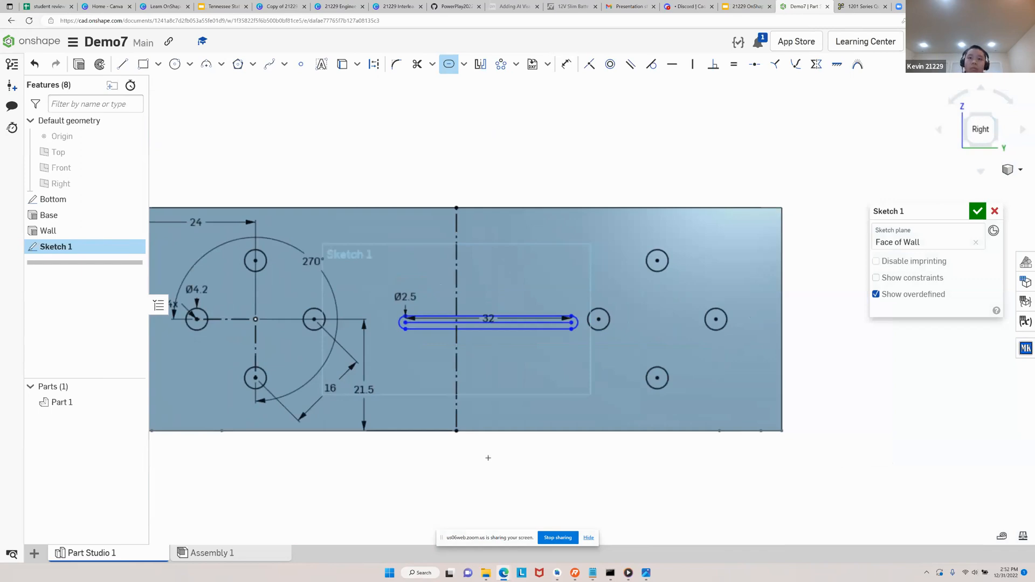
key("Escape")
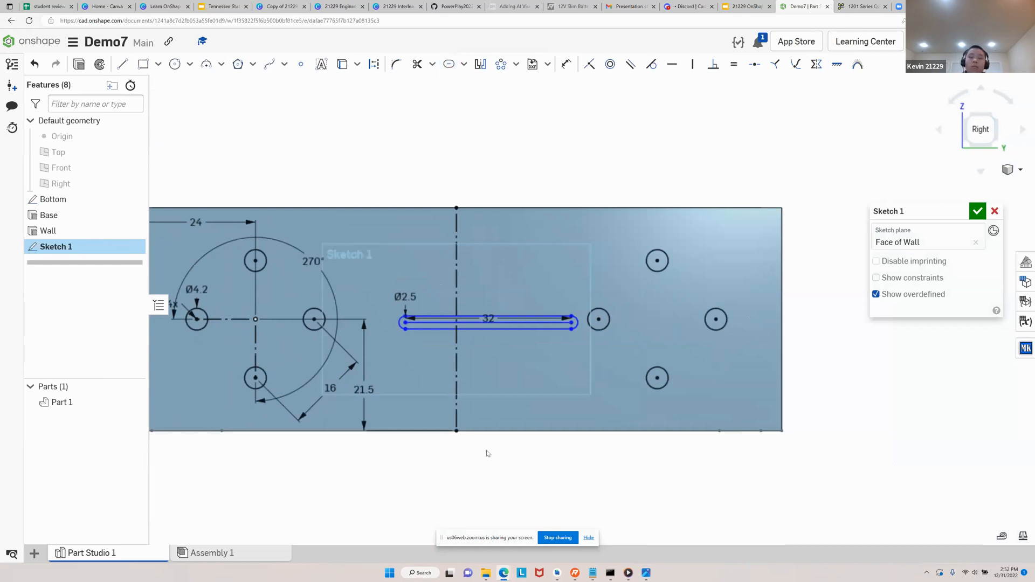
middle_click_drag(518, 460, 563, 462)
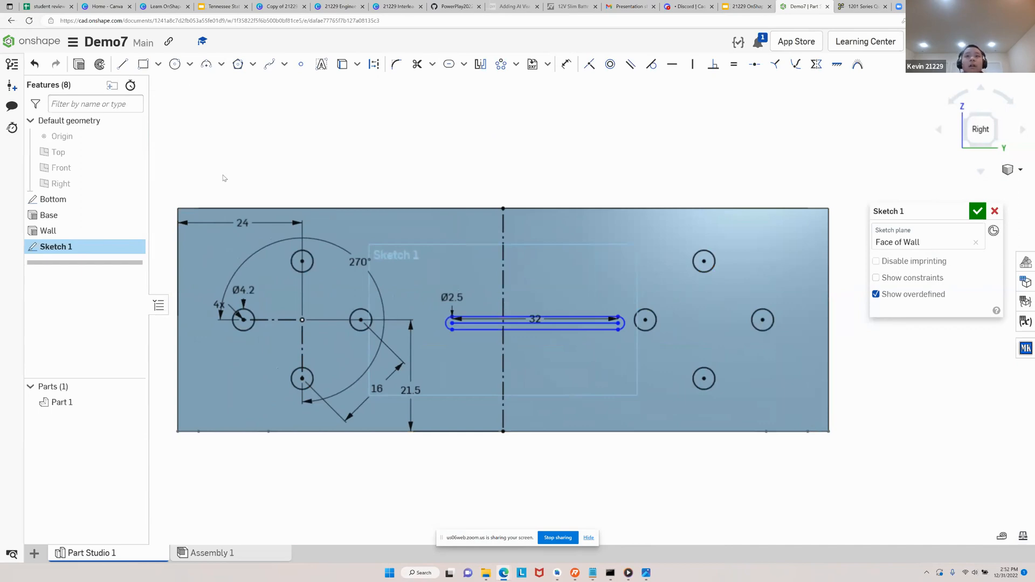
Delete the vertical construction line and the four mirrored circles on the far half of the wall face
left_click(503, 278)
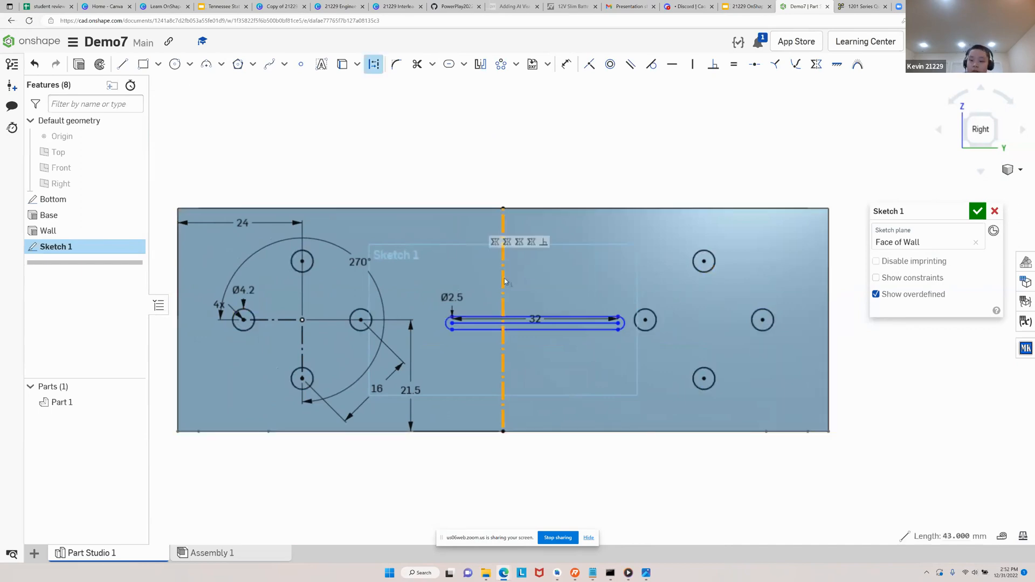
key("Delete")
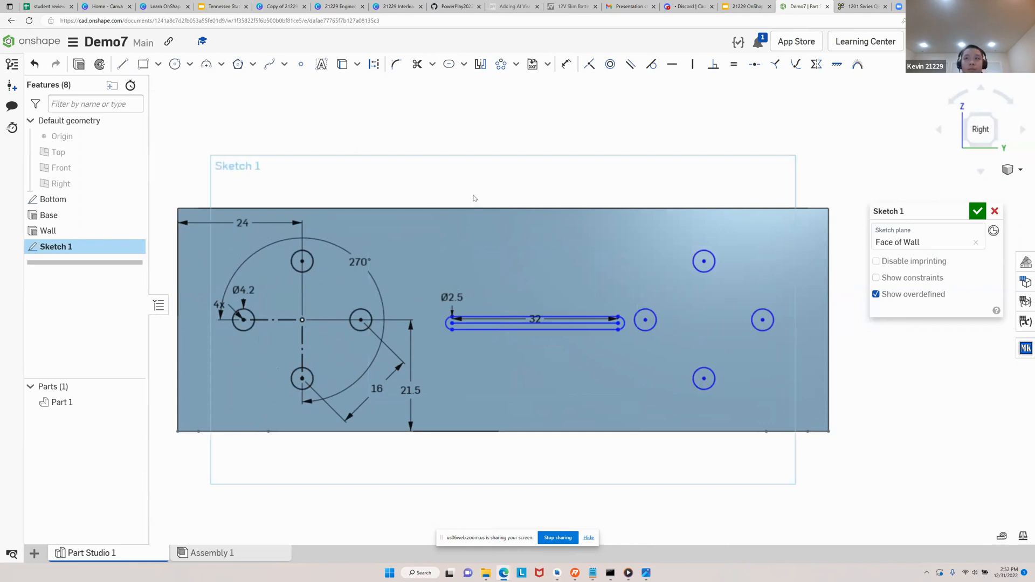
left_click_drag(629, 232, 793, 407)
key("Delete")
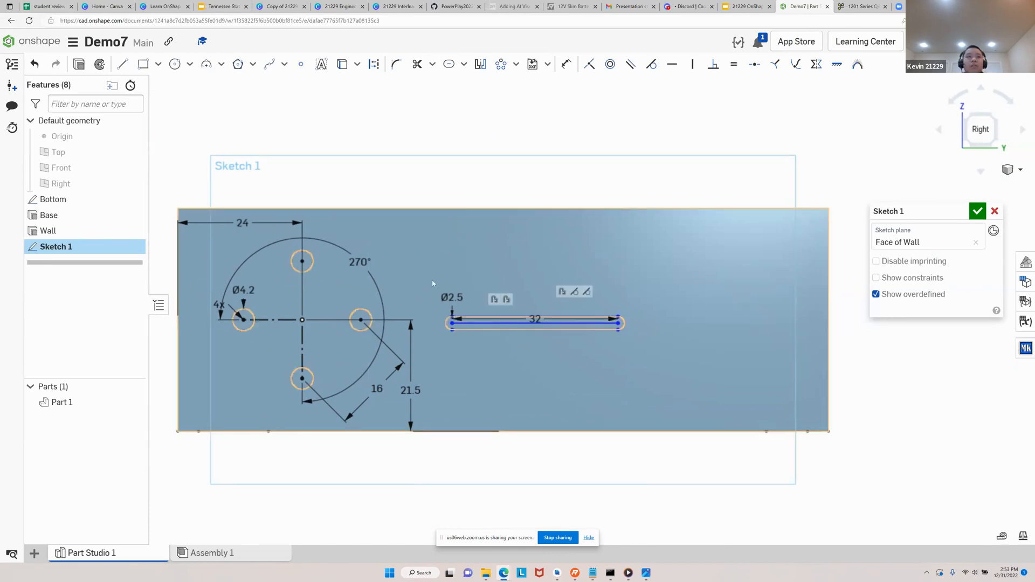
Draw a line between the midpoints of the wall's upper and lower edges and convert it to construction geometry
left_click(123, 65)
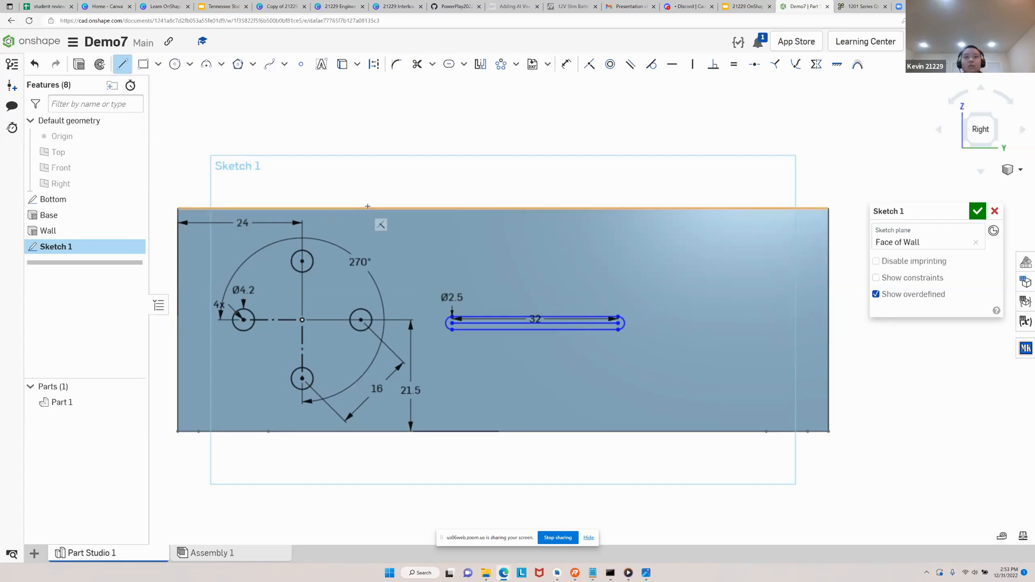
left_click(503, 207)
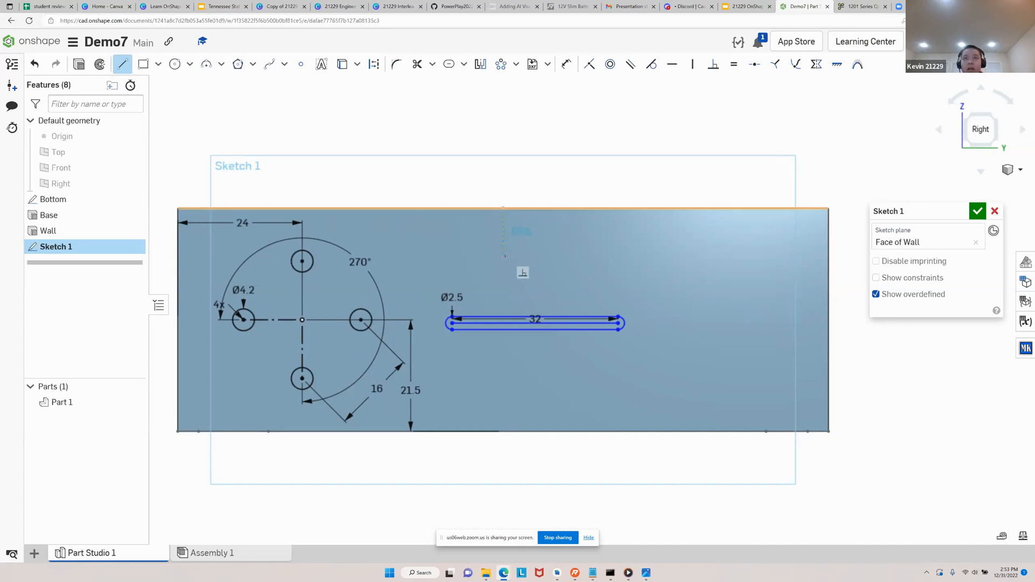
left_click(504, 431)
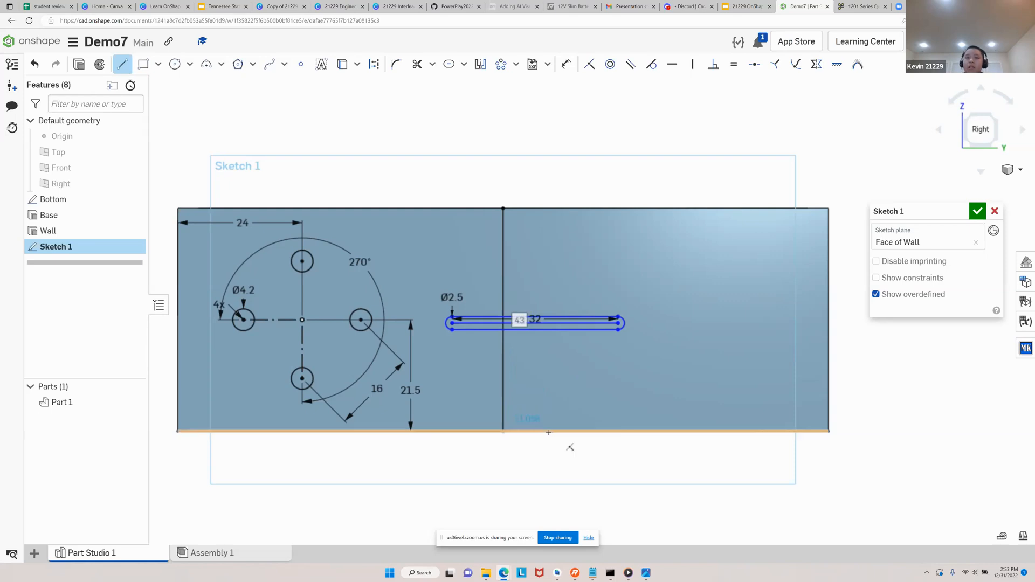
key("Escape")
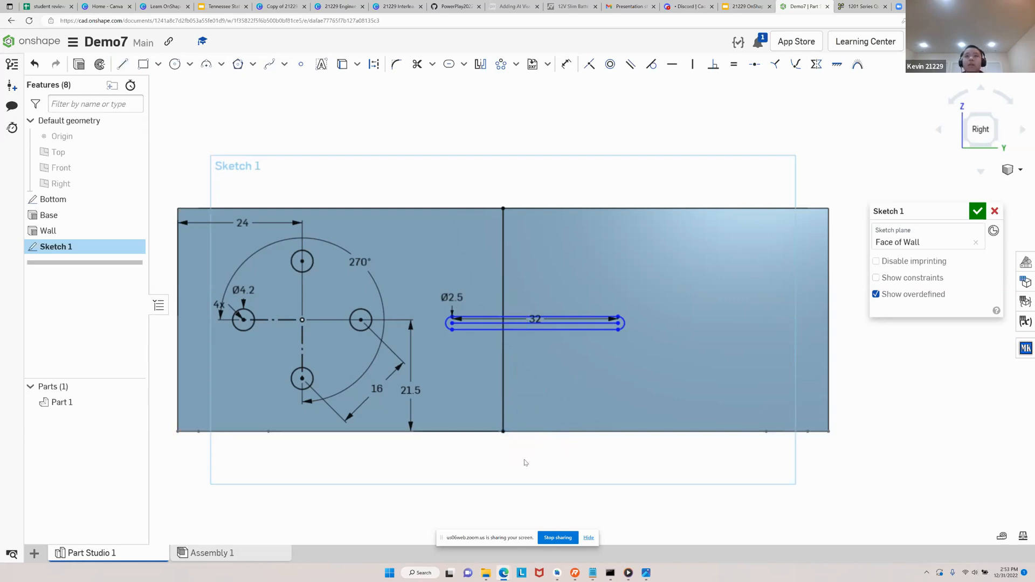
left_click(504, 399)
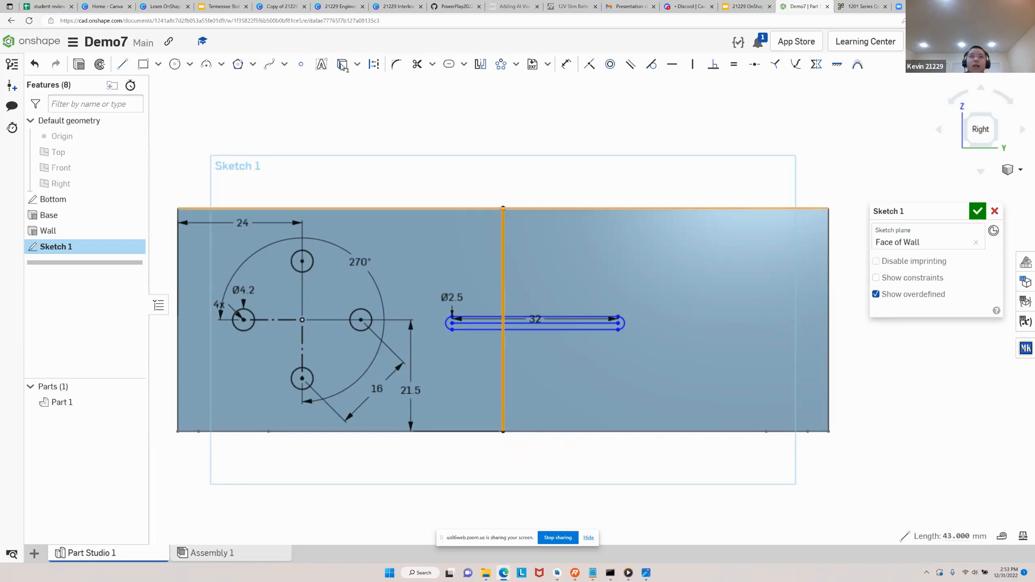
left_click(375, 64)
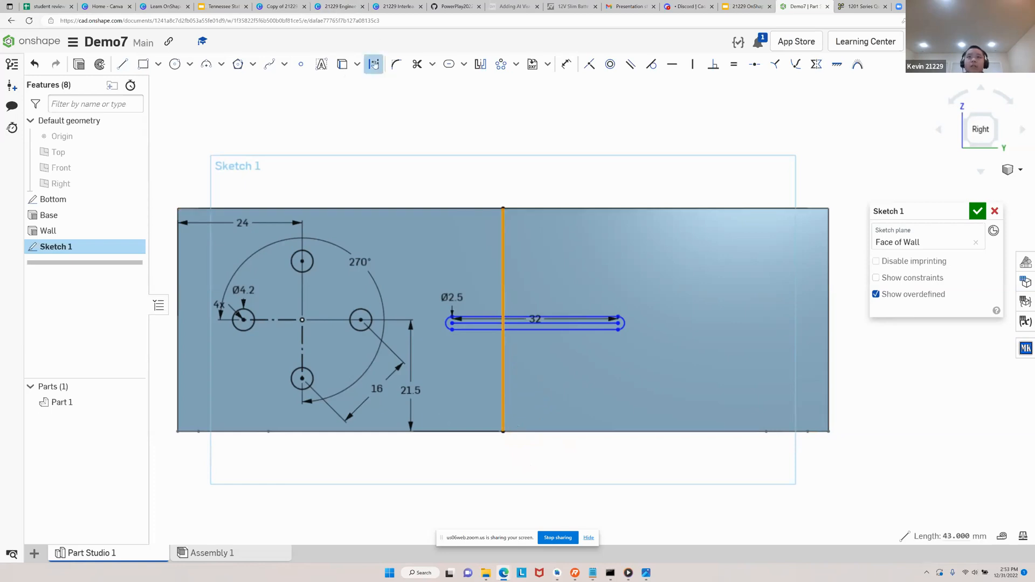
left_click(411, 131)
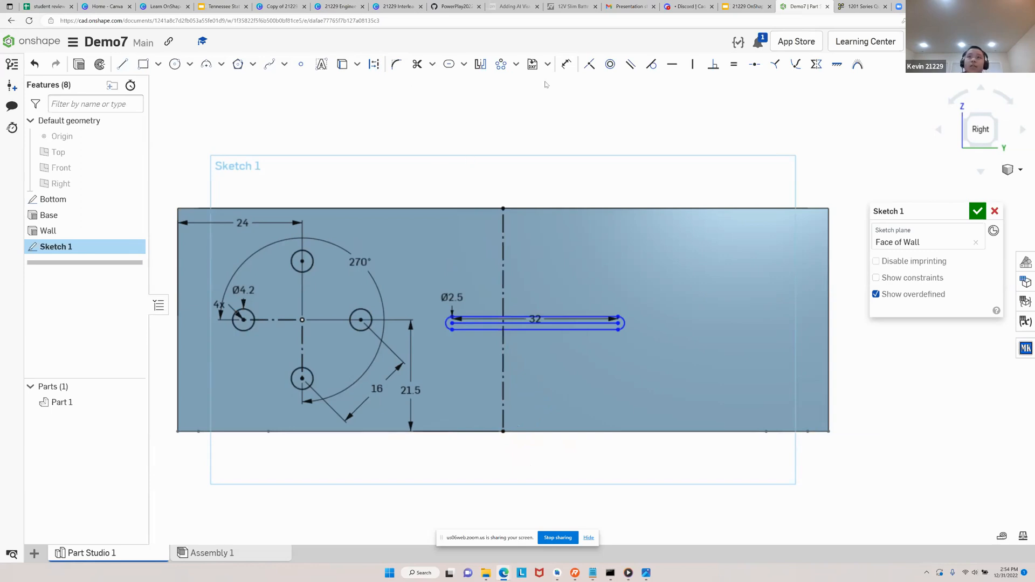
Mirror the four pattern circles about the redrawn vertical centreline and delete the stray mirrored horizontal construction line
left_click(482, 65)
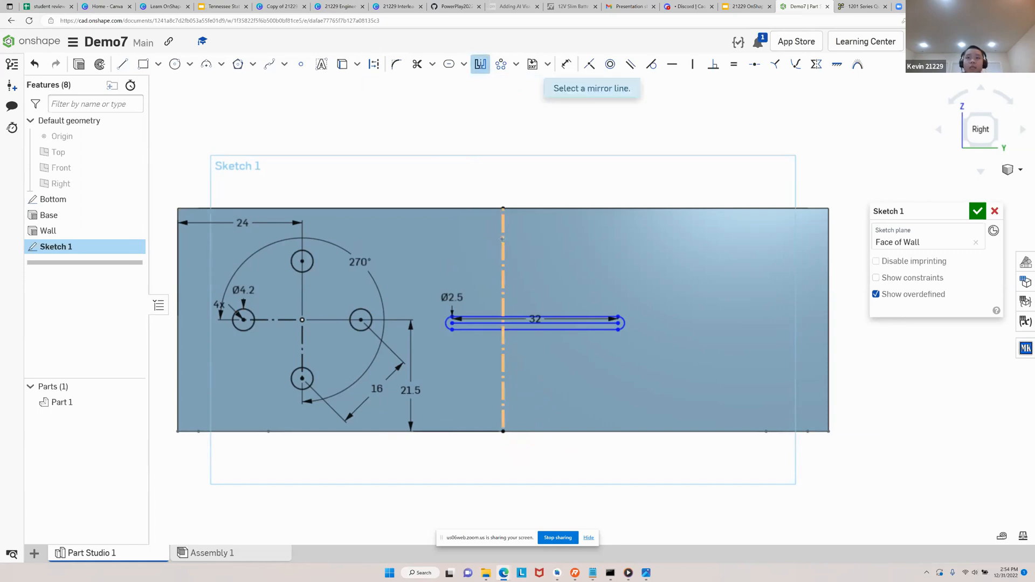
left_click(503, 238)
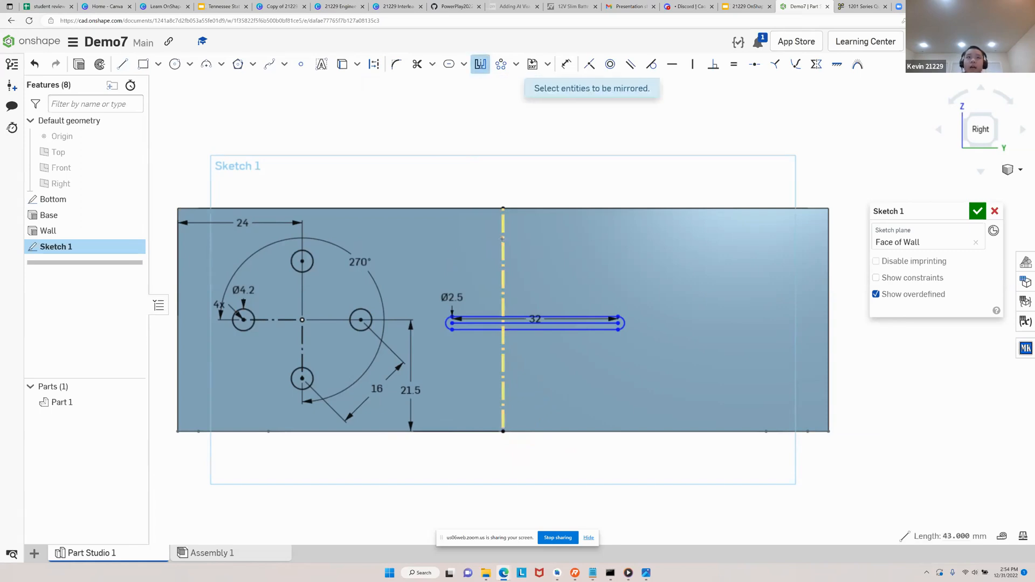
left_click(312, 263)
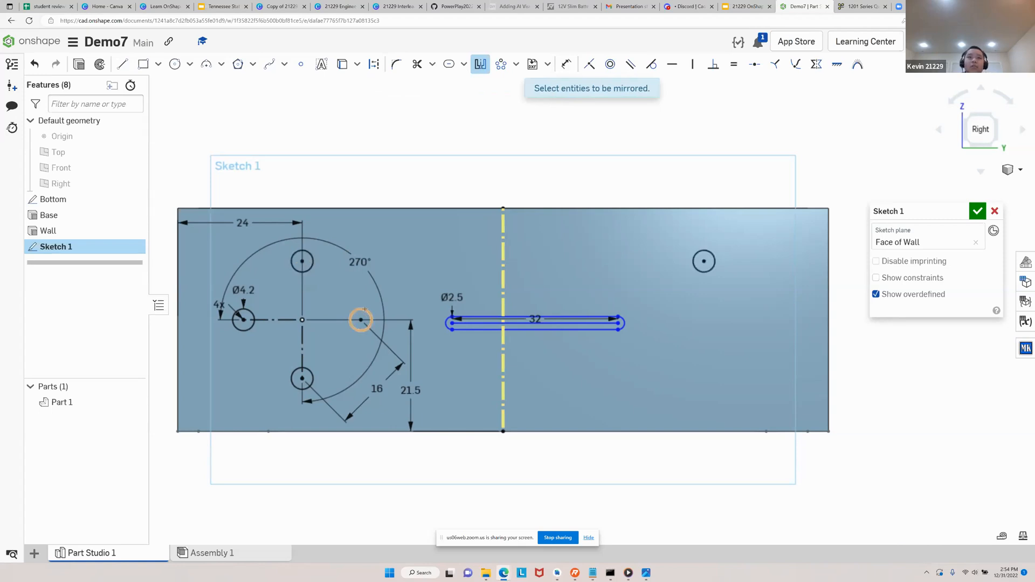
left_click(364, 310)
left_click(311, 369)
left_click(285, 320)
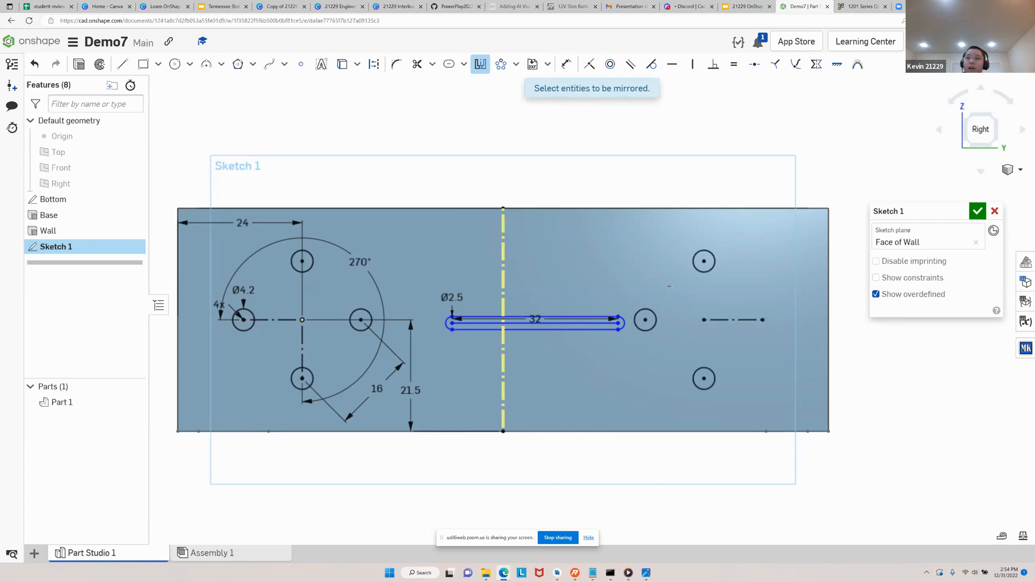
left_click(248, 313)
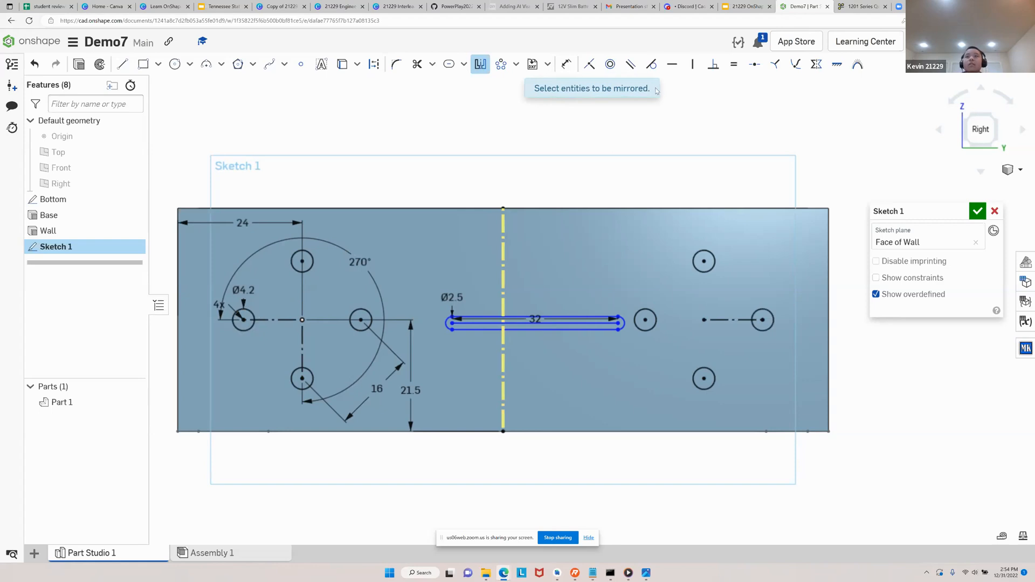
key("Escape")
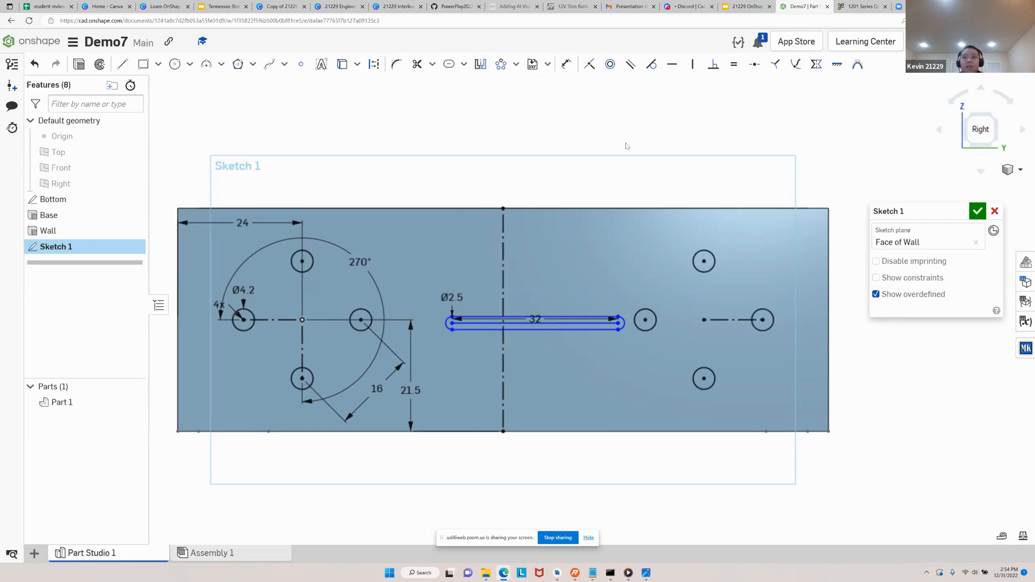
left_click(713, 319)
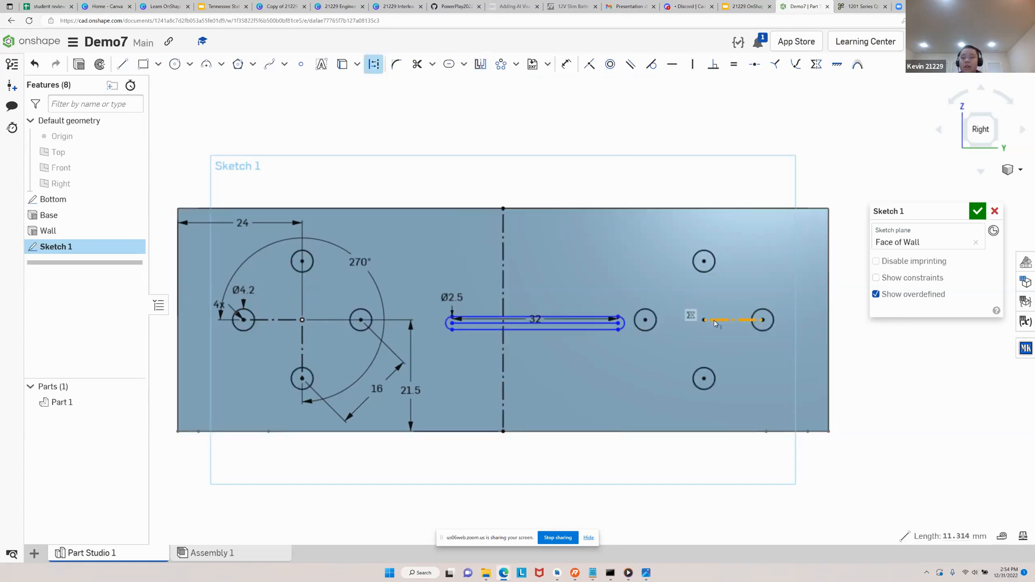
key("Delete")
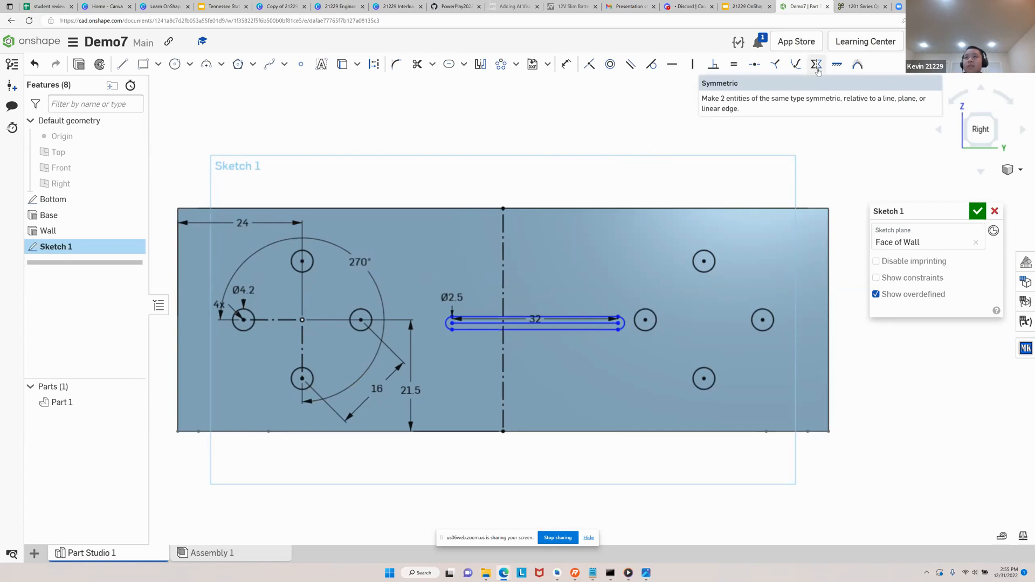
Apply a Symmetric constraint to the two endpoints of the slot's centre line about the vertical construction line
left_click(818, 70)
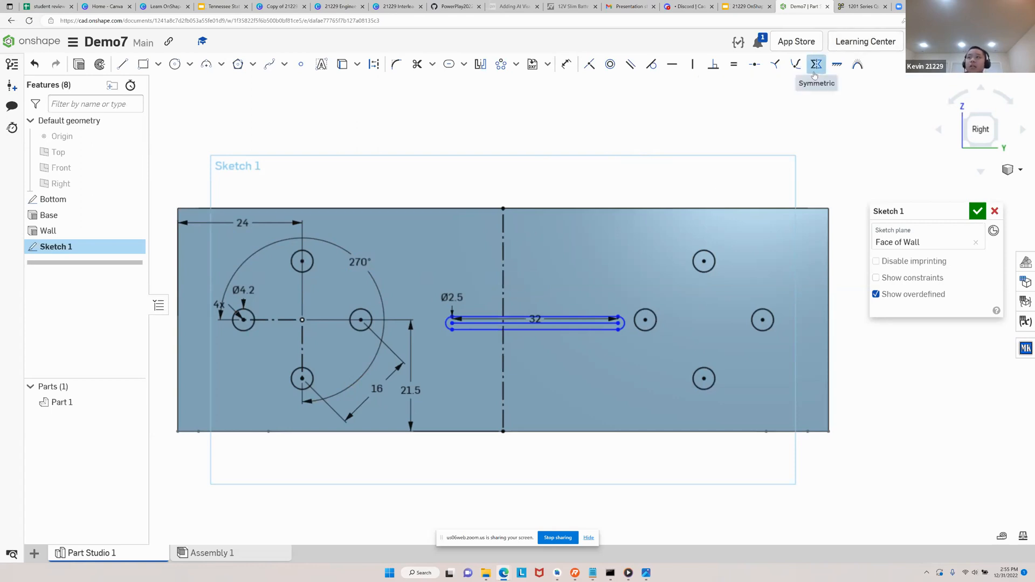
left_click(503, 279)
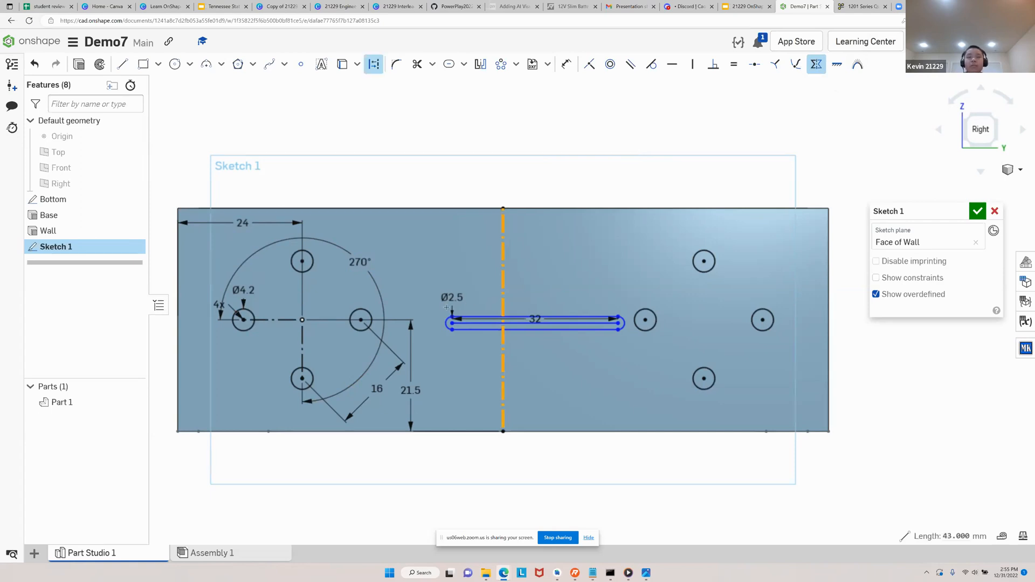
scroll(458, 327, "up", 4)
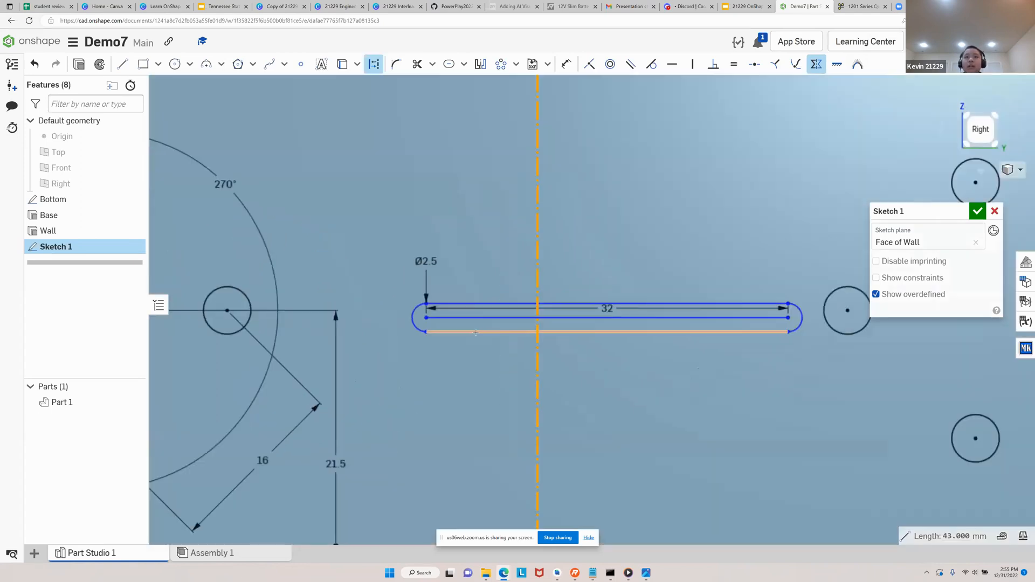
left_click(427, 318)
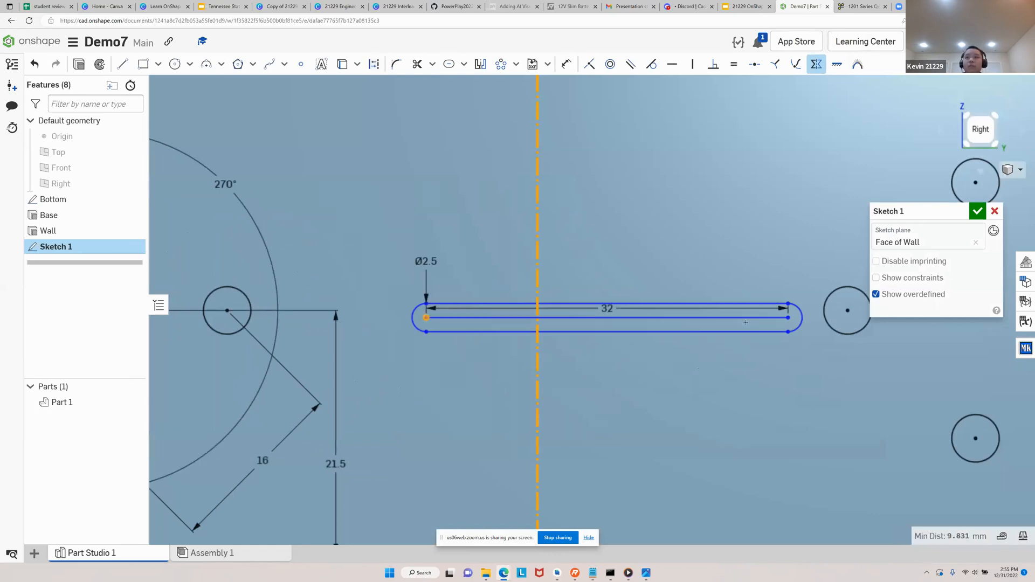
left_click(789, 318)
scroll(617, 343, "down", 5)
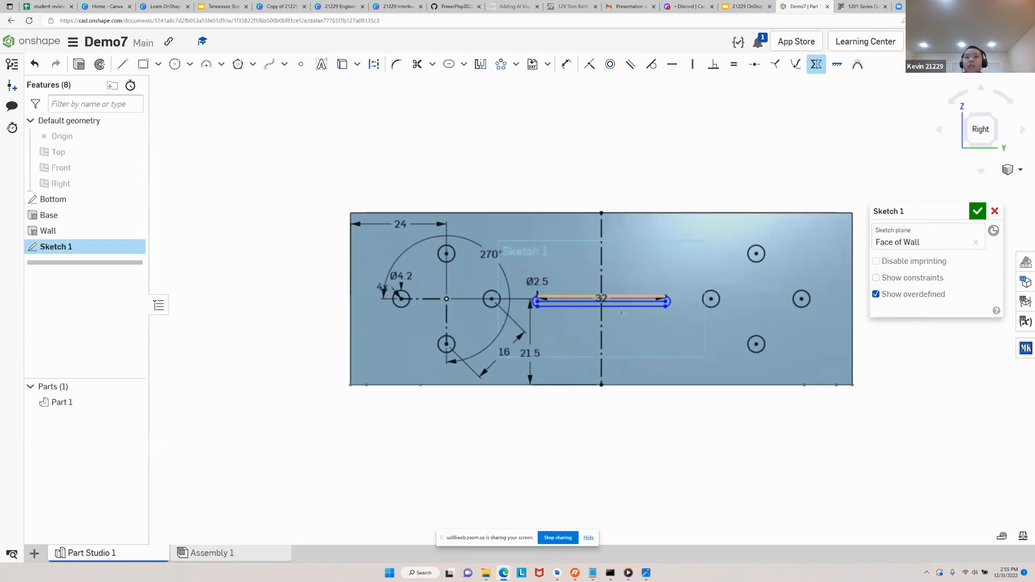
scroll(616, 343, "up", 1)
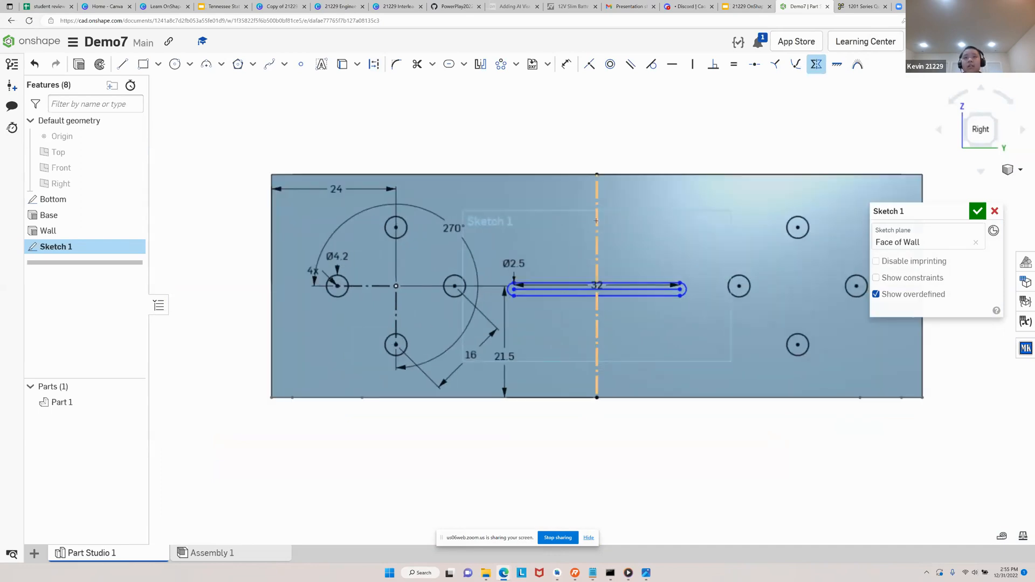
middle_click_drag(556, 335, 490, 368)
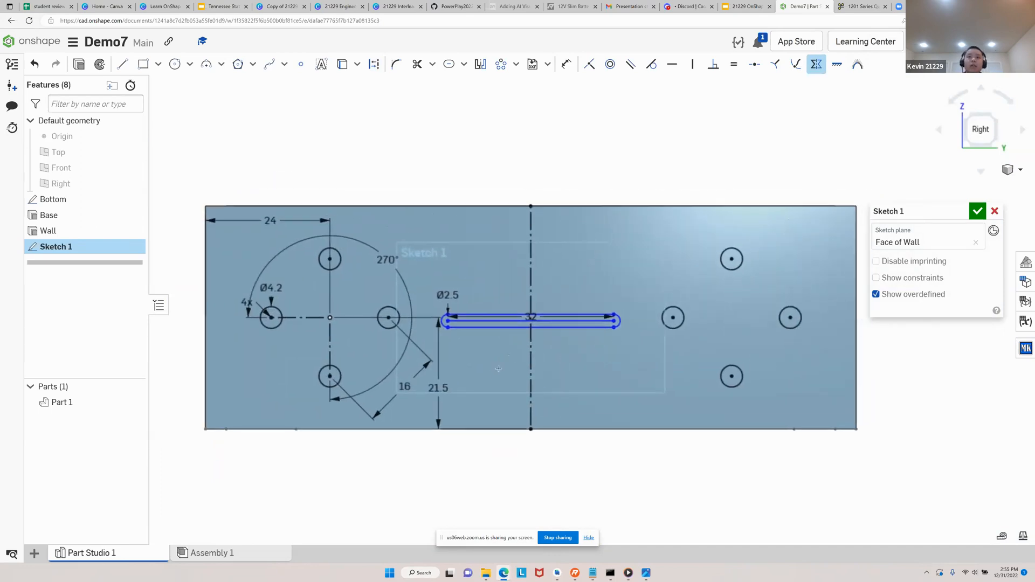
key("Escape")
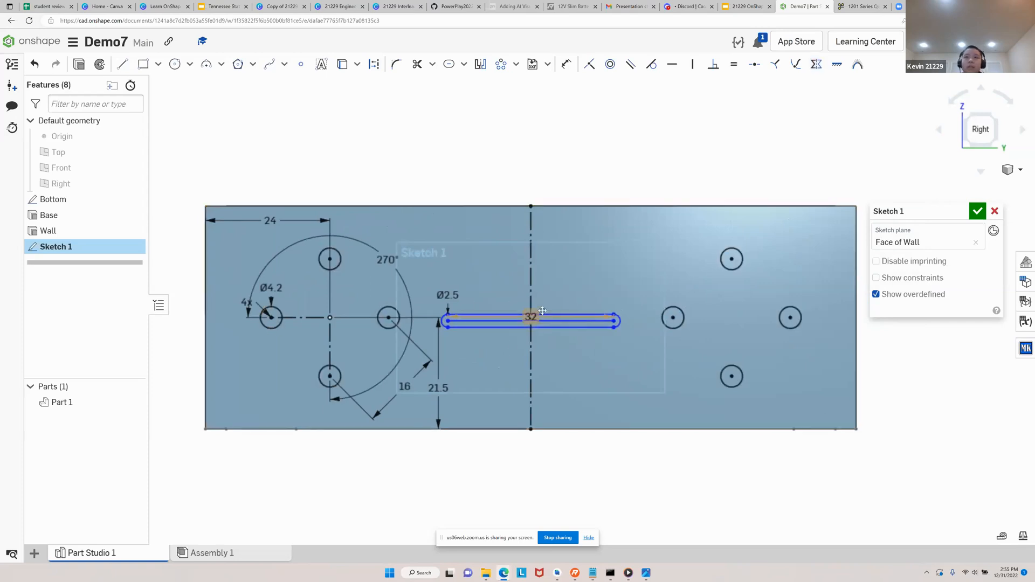
Dimension the slot's centre line 20 mm above the wall's lower edge
mouse_move(571, 329)
left_mouse_down()
mouse_move(568, 382)
mouse_move(577, 331)
left_mouse_up()
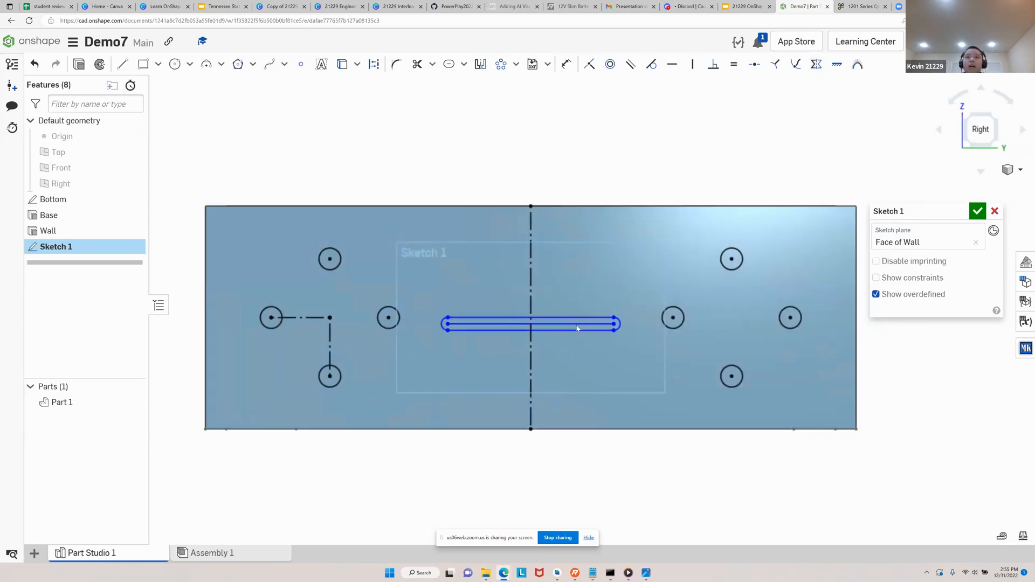
left_click(566, 65)
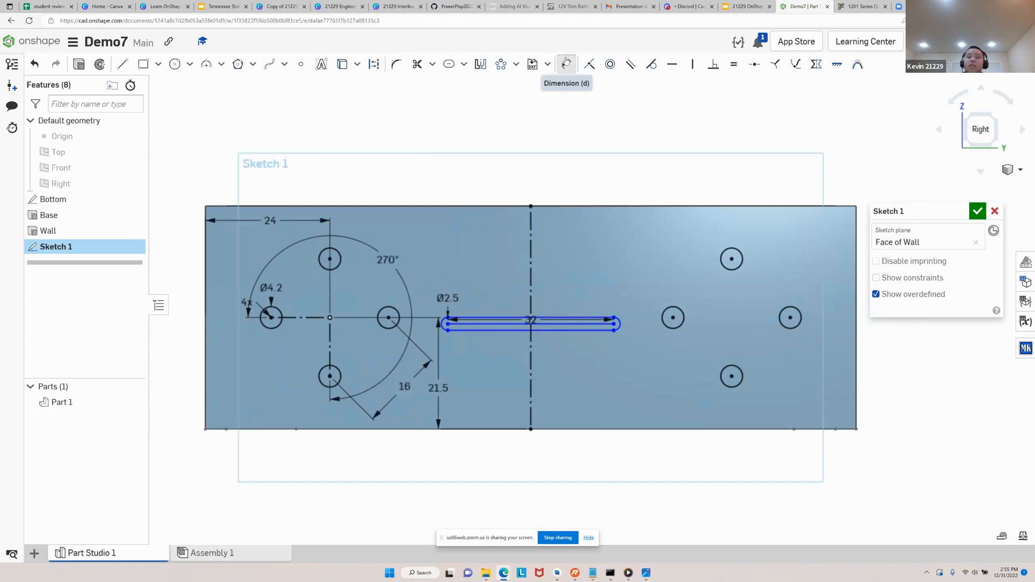
left_click(561, 322)
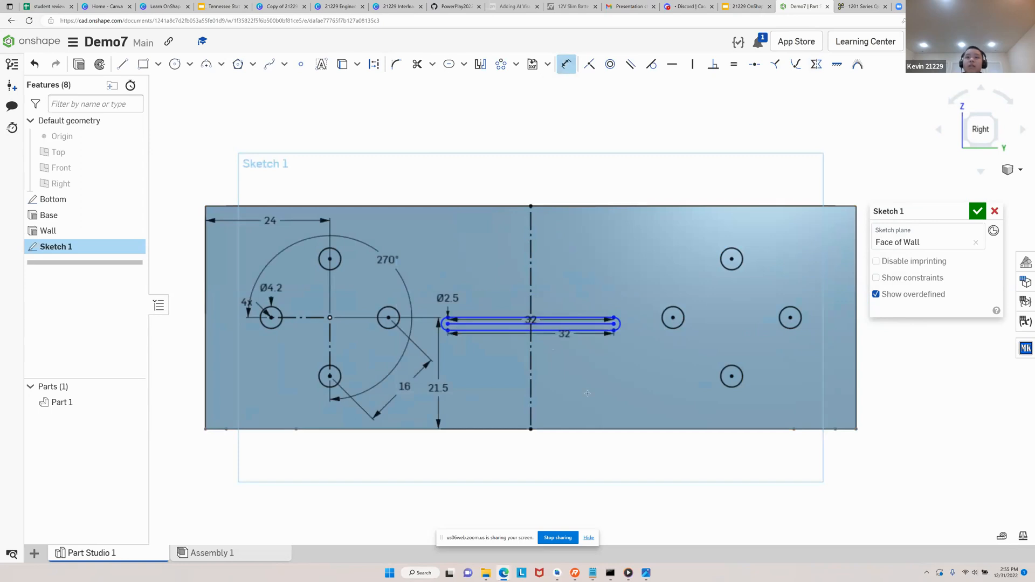
left_click(602, 429)
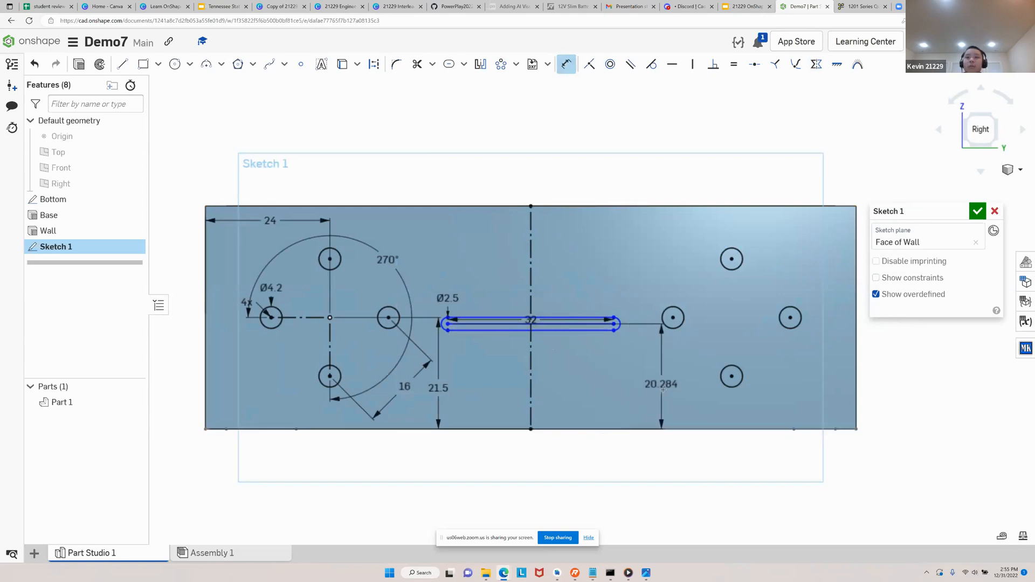
left_click(638, 385)
type("20")
key("Return")
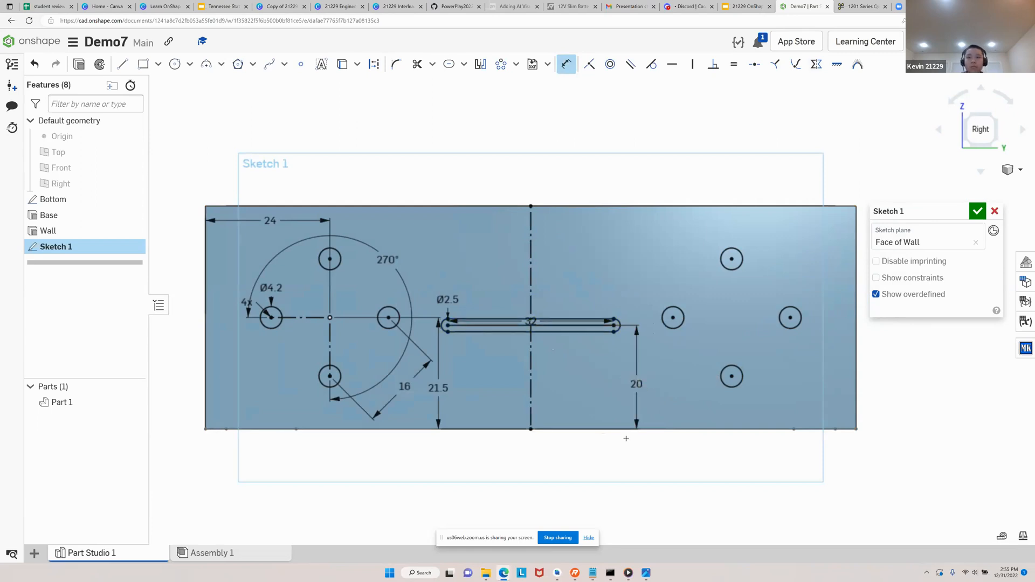
key("Escape")
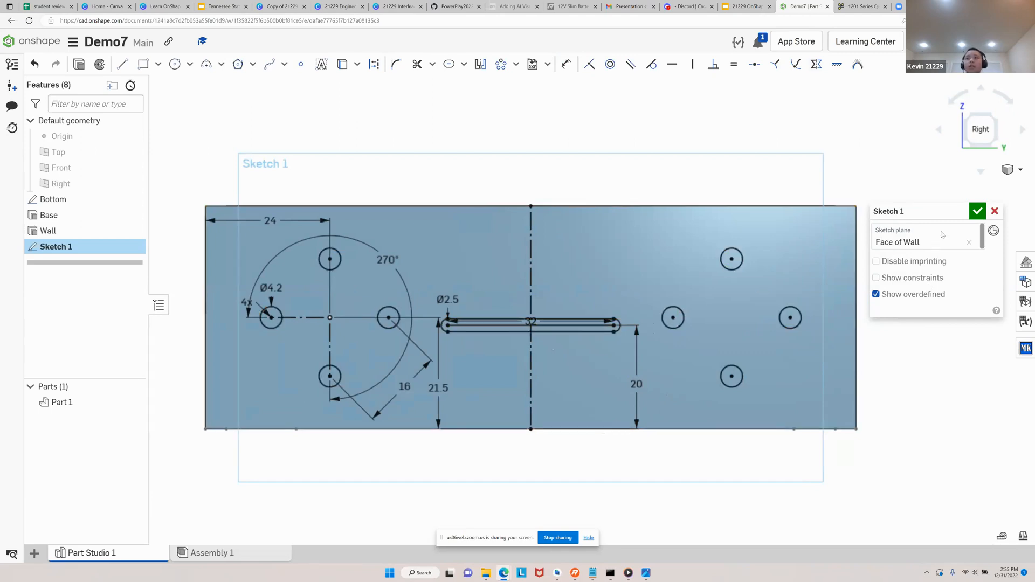
Rename the wall sketch as Side and finish it
left_click(962, 212)
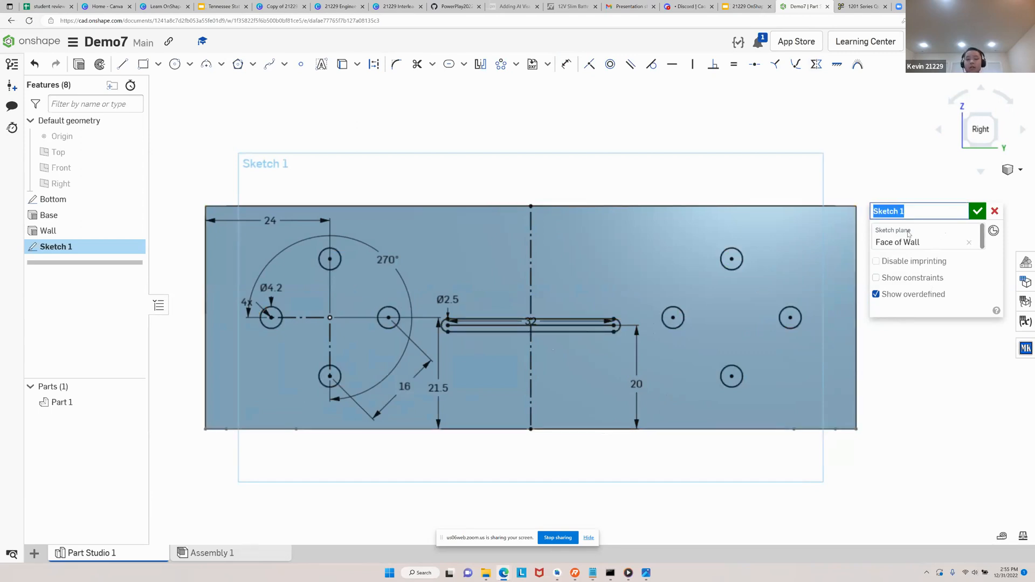
type("Side")
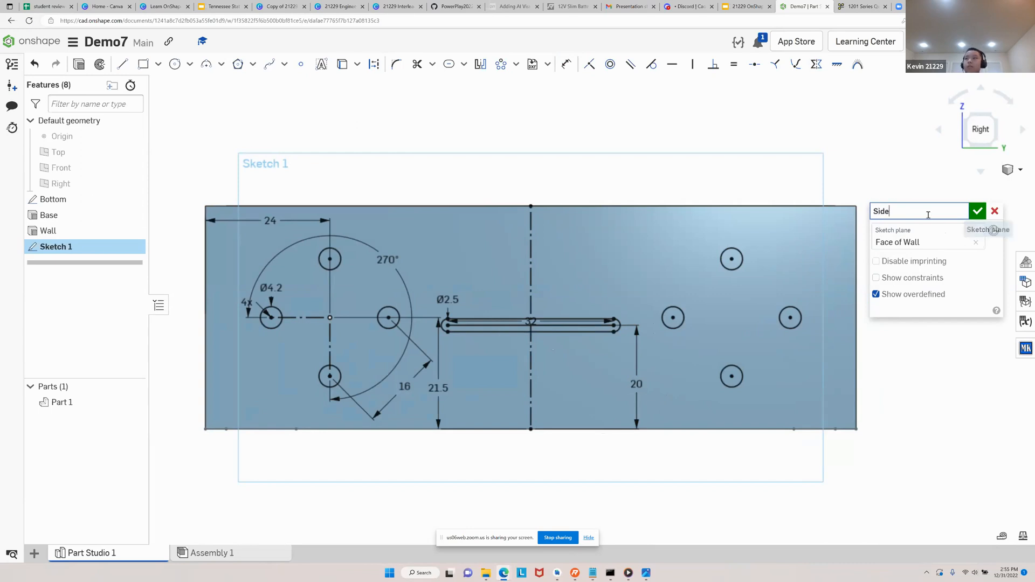
left_click(977, 211)
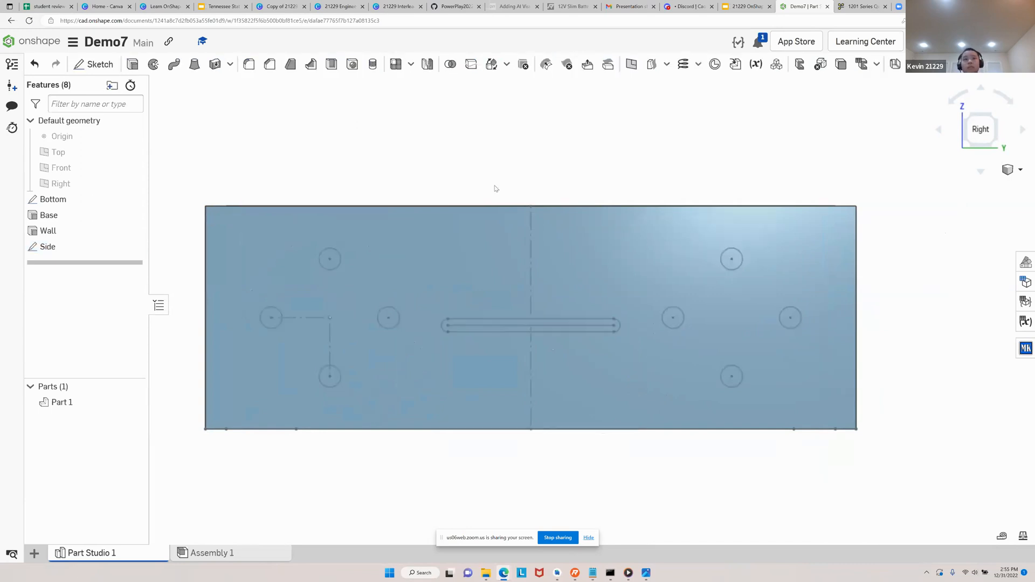
double_click(53, 246)
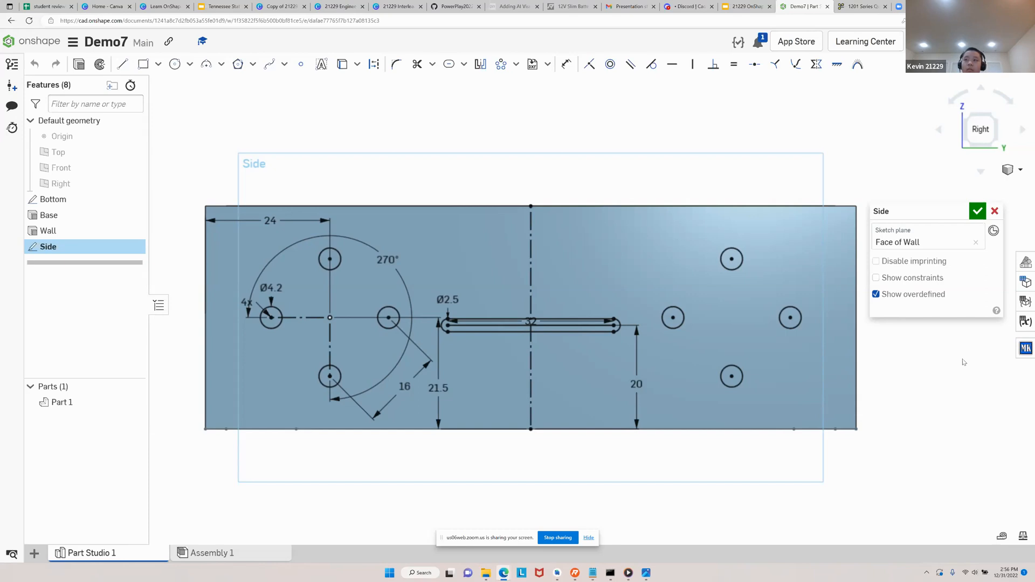
left_click(978, 213)
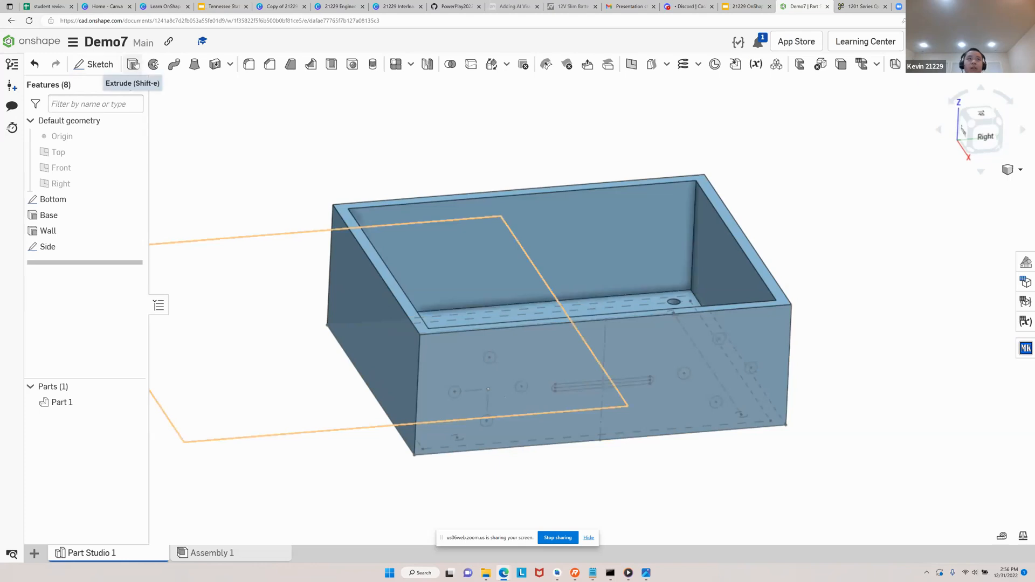
Start a Remove extrude on the Side sketch using the four original pattern circles and the centre slot
left_click(132, 64)
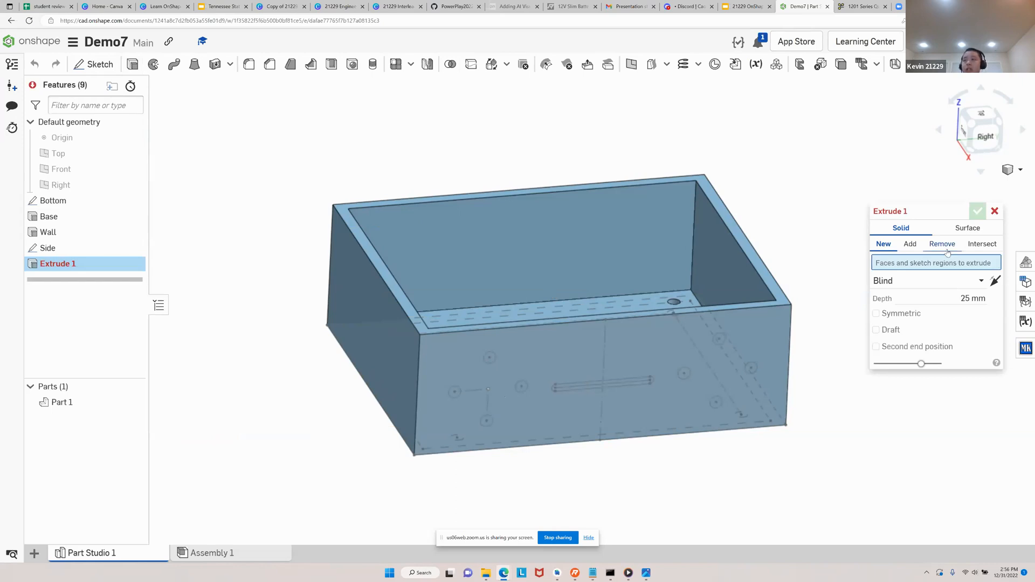
left_click(947, 251)
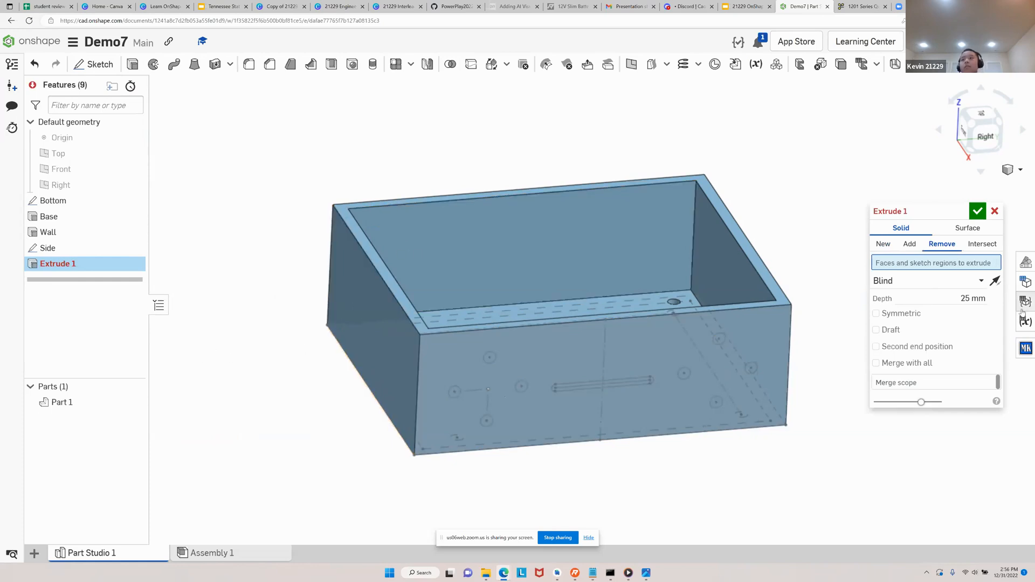
scroll(454, 388, "up", 5)
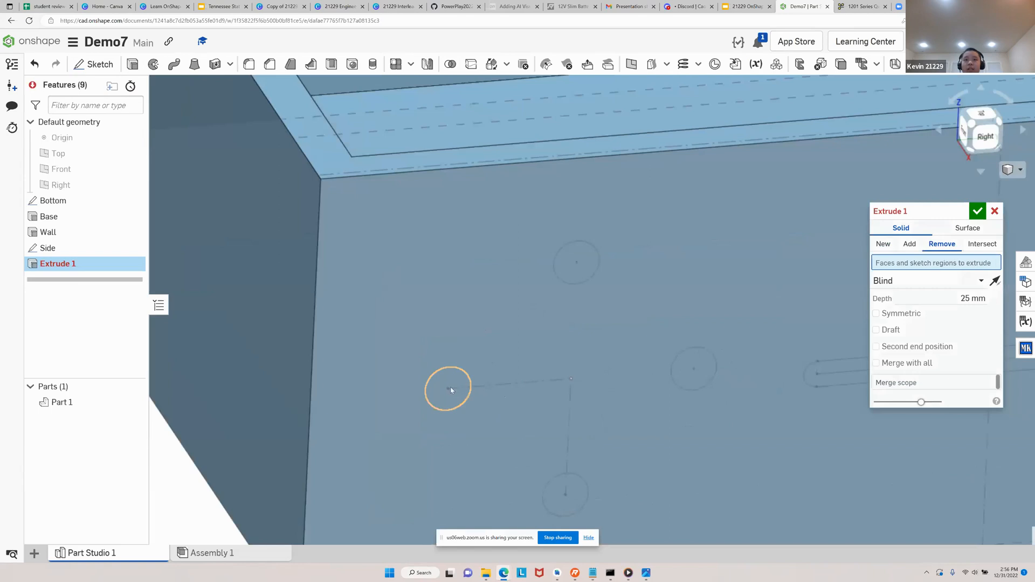
left_click(454, 381)
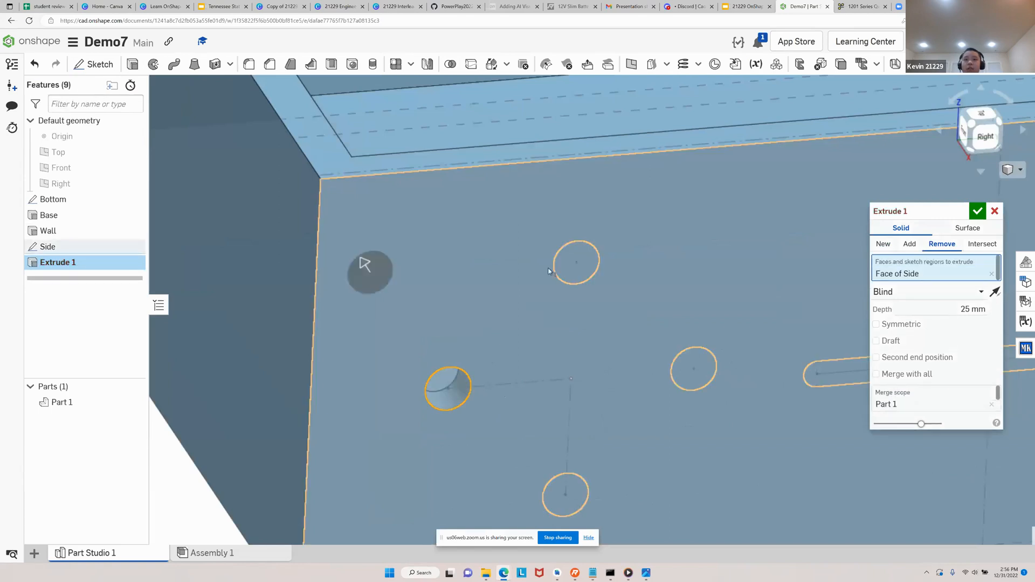
left_click(584, 262)
left_click(562, 499)
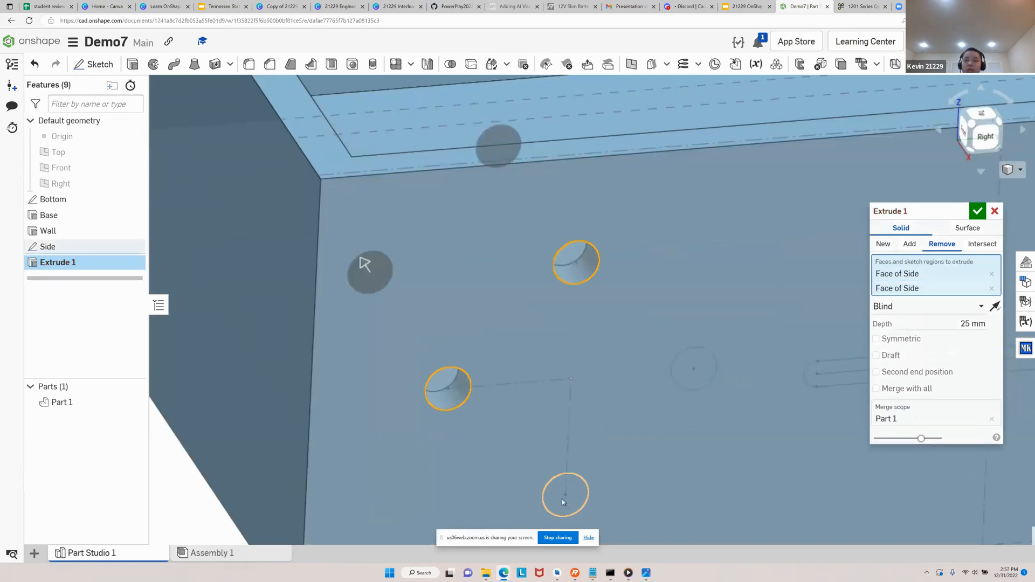
left_click(699, 367)
scroll(703, 375, "down", 3)
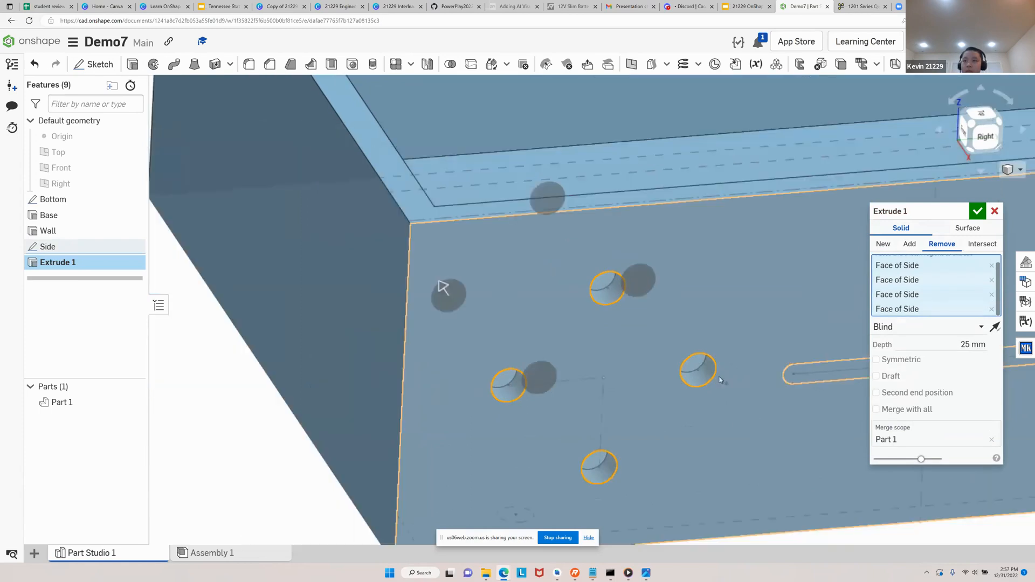
left_click(802, 371)
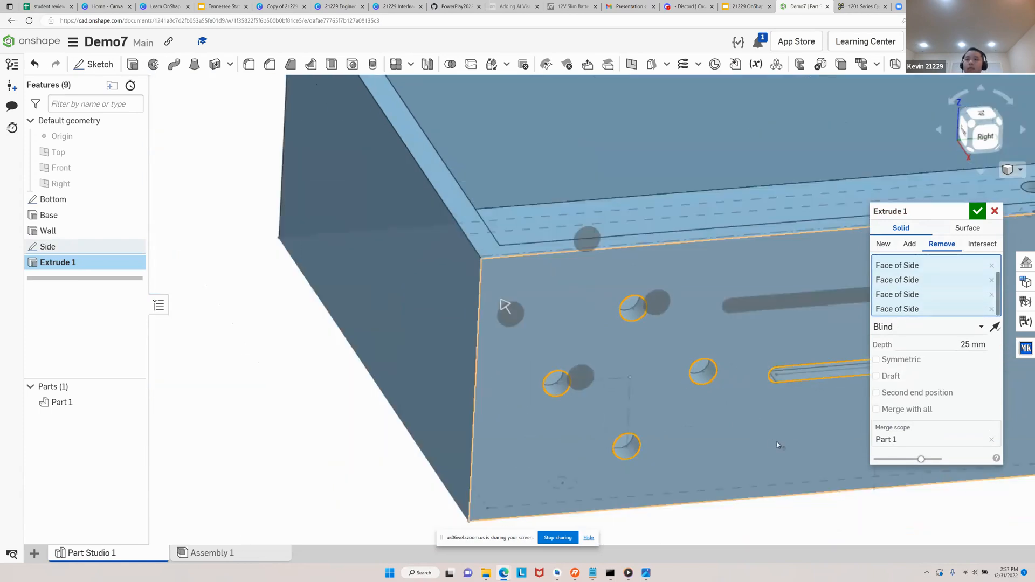
Add the four mirrored circles on the other half of the wall to the Remove extrude
right_click_drag(793, 445, 150, 496)
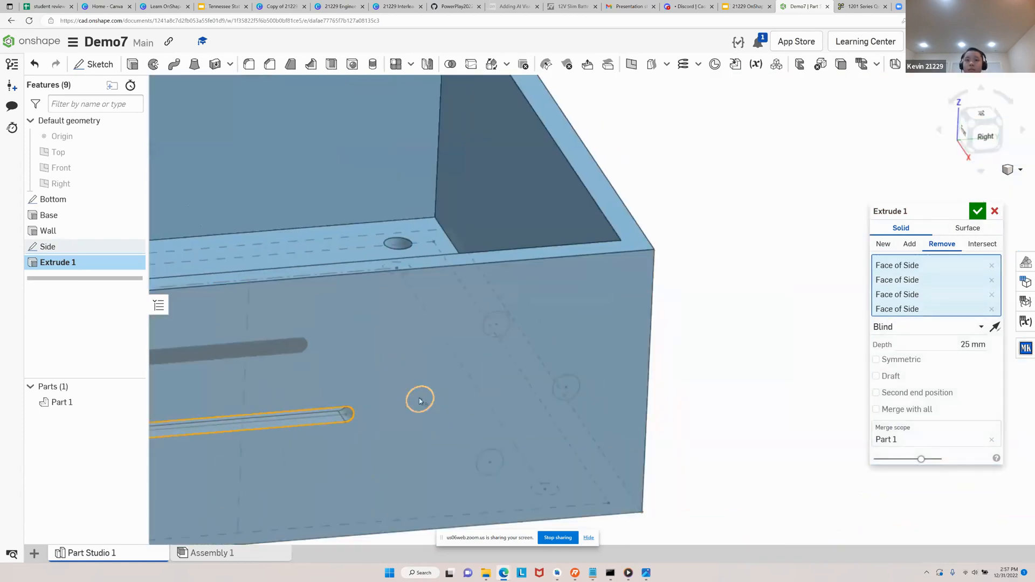
left_click(420, 400)
left_click(496, 324)
left_click(571, 393)
left_click(493, 468)
scroll(750, 396, "down", 5)
right_click_drag(569, 465, 496, 438)
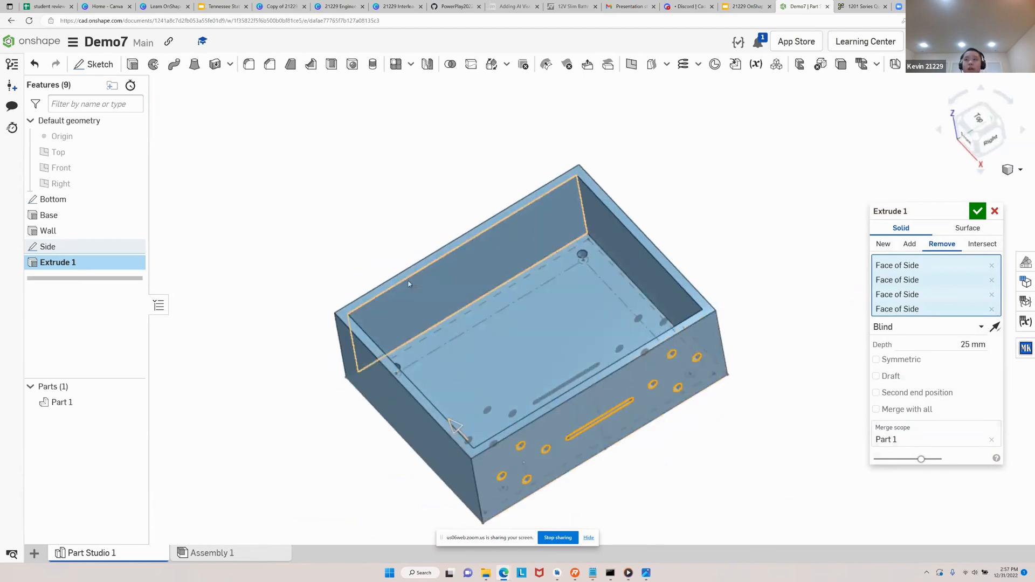
Set the cut's end condition to Up to face and pick the outer face of the opposite wall
left_click(980, 330)
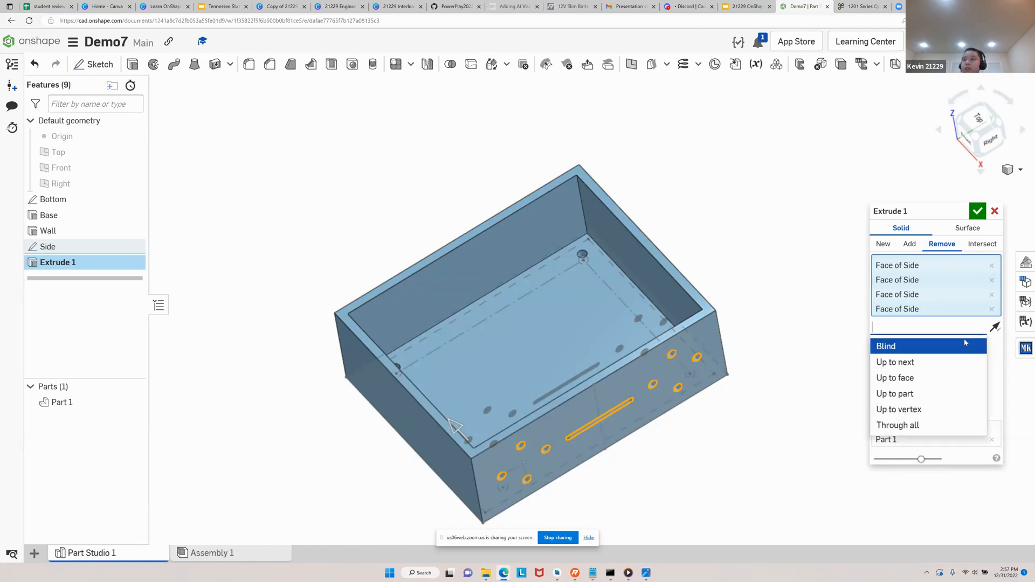
left_click(908, 377)
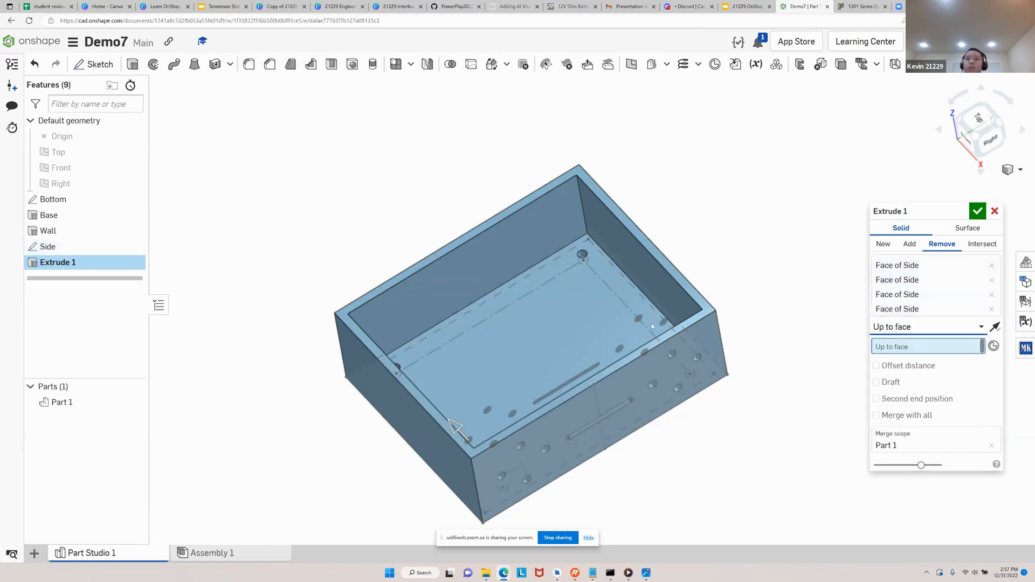
right_click_drag(455, 277, 538, 277)
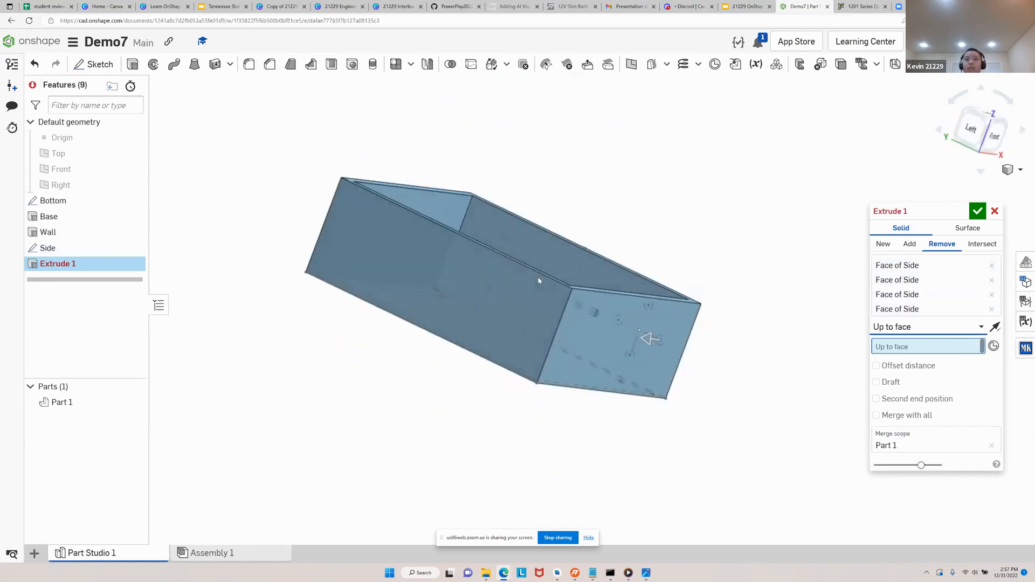
left_click(463, 297)
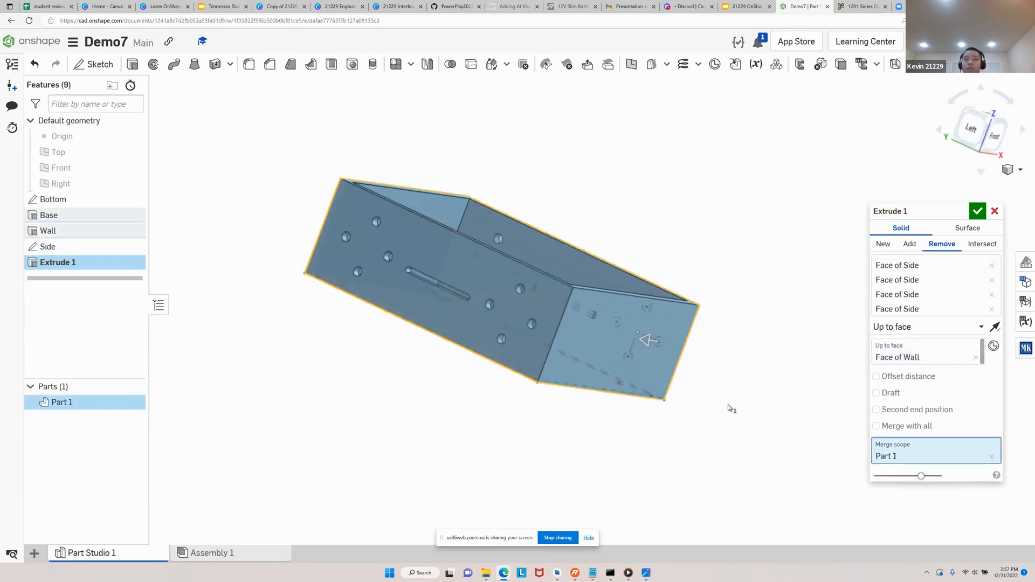
right_click_drag(760, 376, 623, 369)
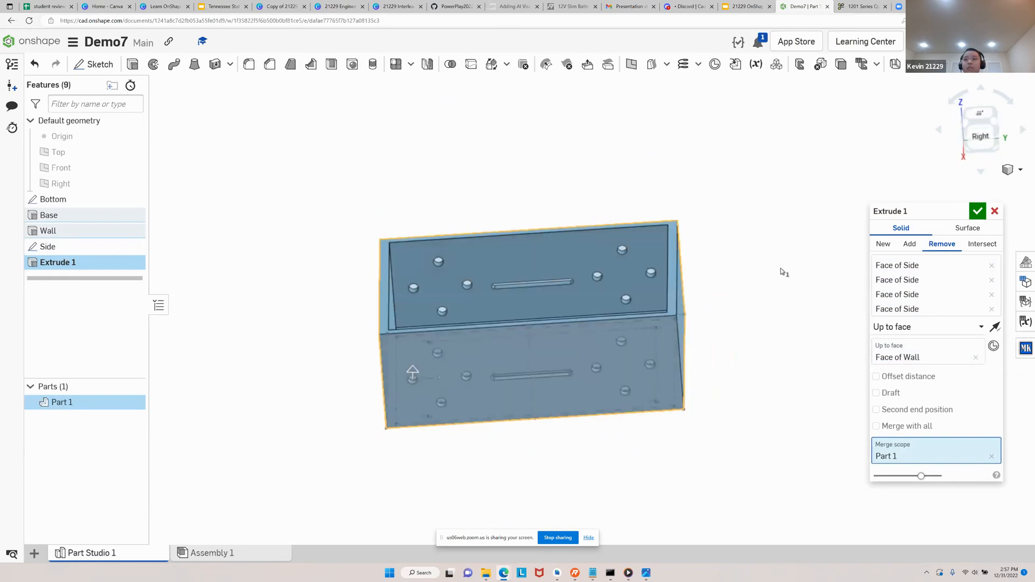
right_click_drag(781, 273, 795, 282)
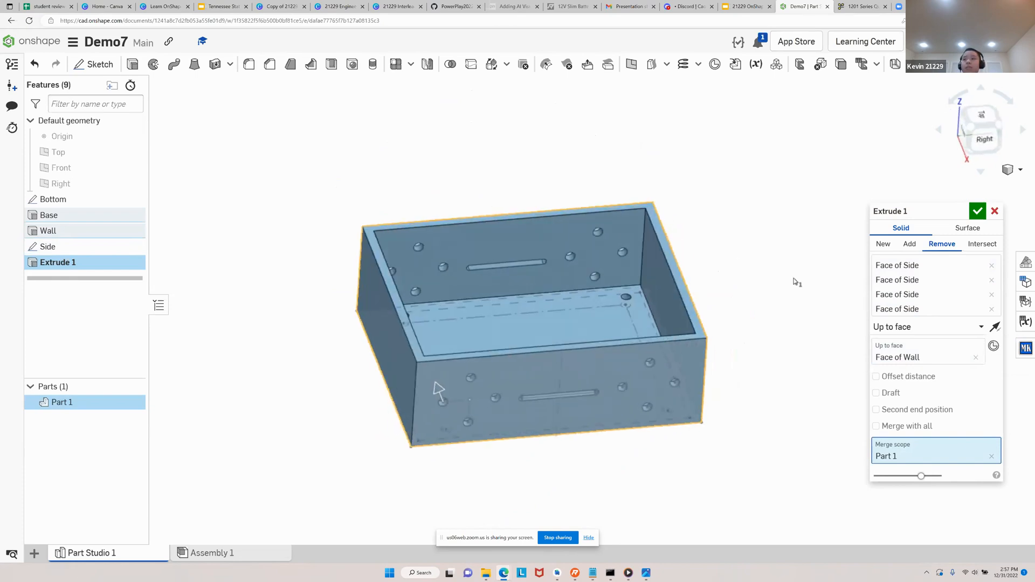
Rename the cut extrude as Holes and accept the feature
left_click(962, 212)
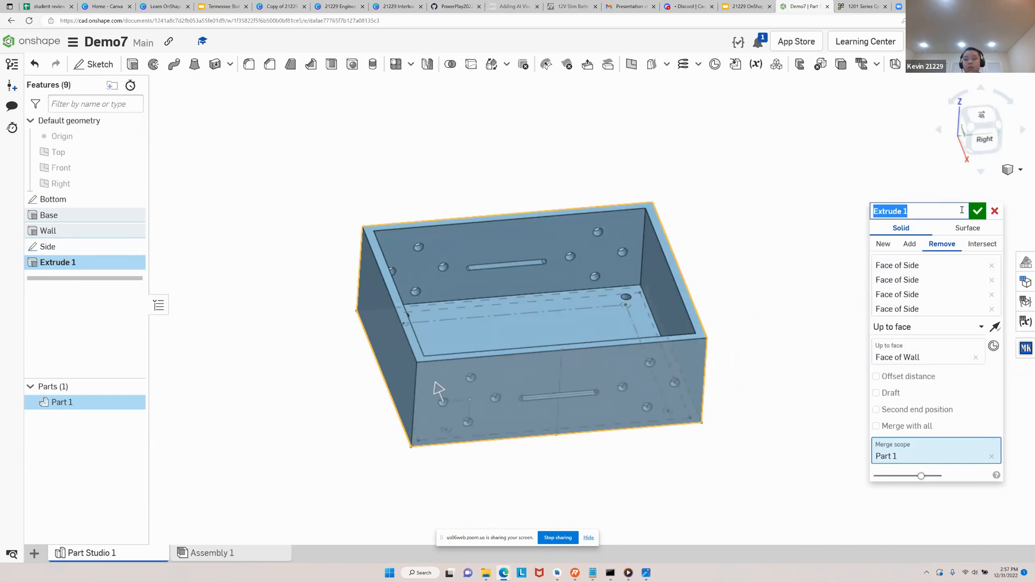
type("Holes")
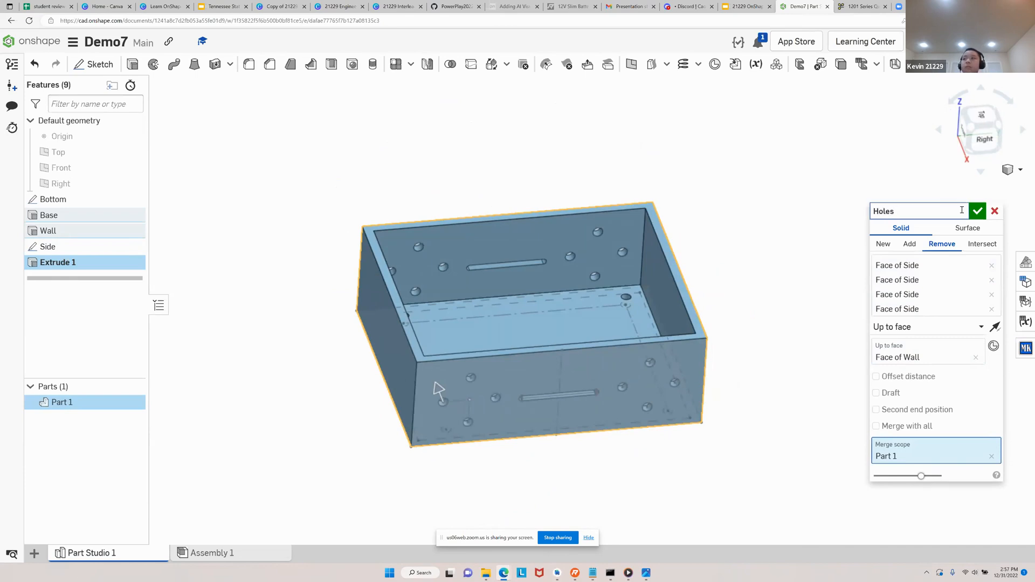
left_click(979, 212)
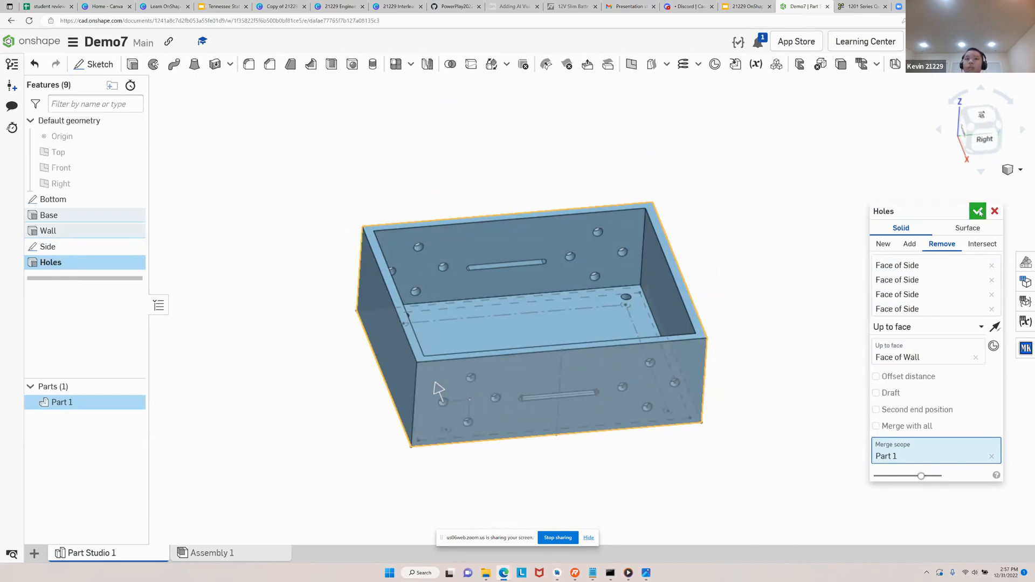
Examine the holes and slots in both walls, and review the Step 6 mounting-hole slides in the OnShape Class presentation
right_click_drag(741, 322, 690, 308)
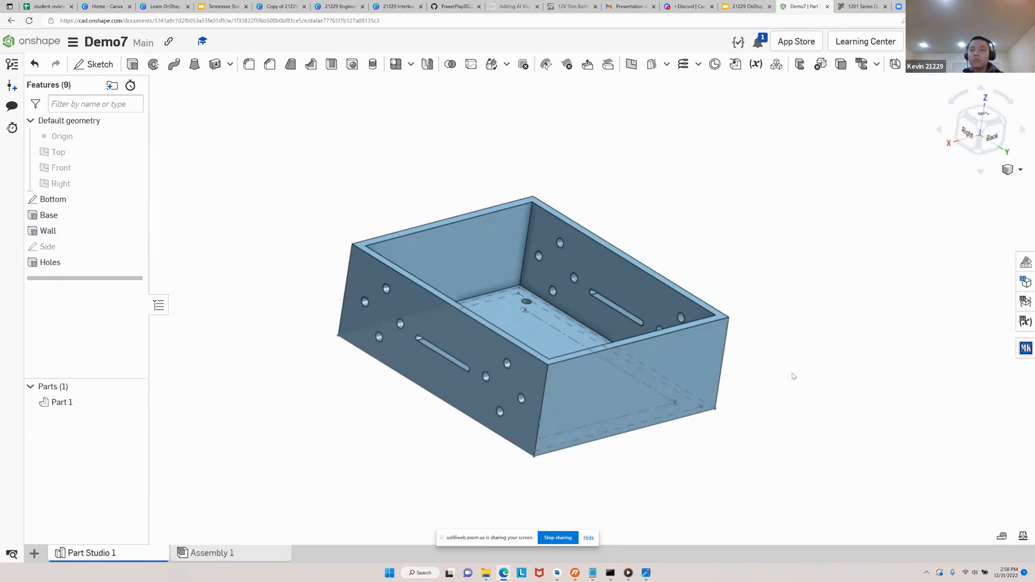
right_click_drag(724, 440, 791, 442)
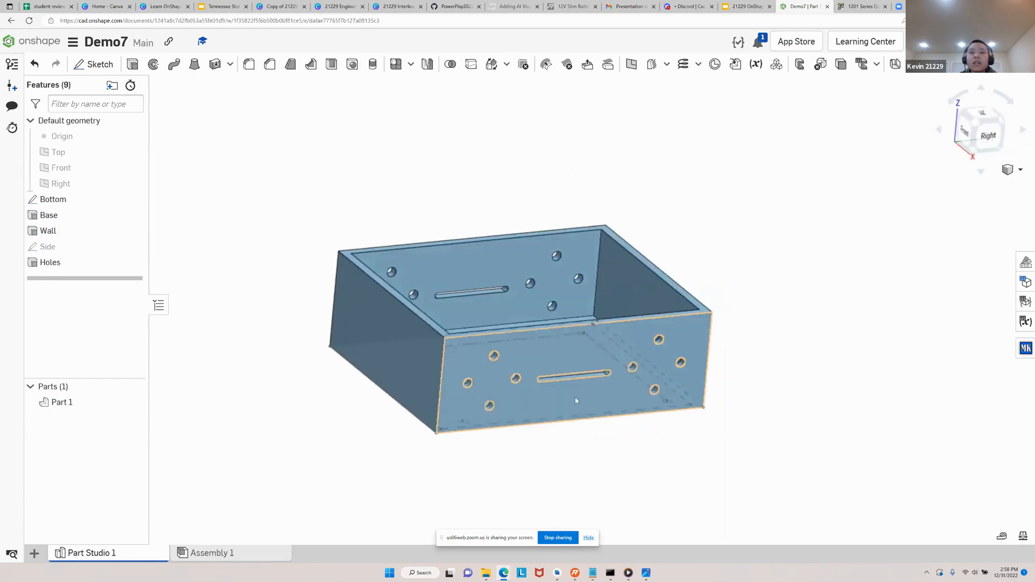
scroll(564, 462, "up", 5)
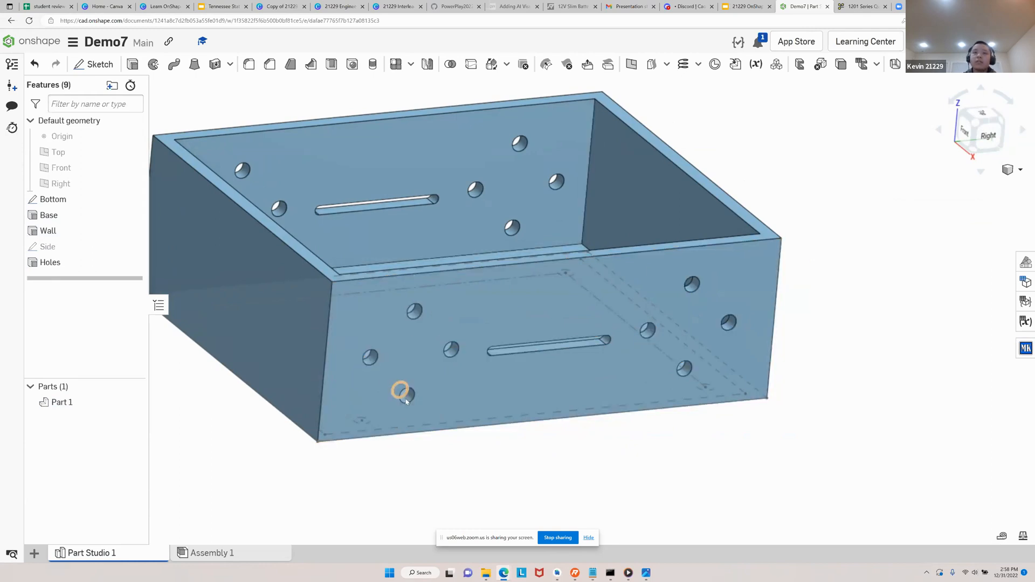
left_click(744, 6)
key("Up")
key("Up")
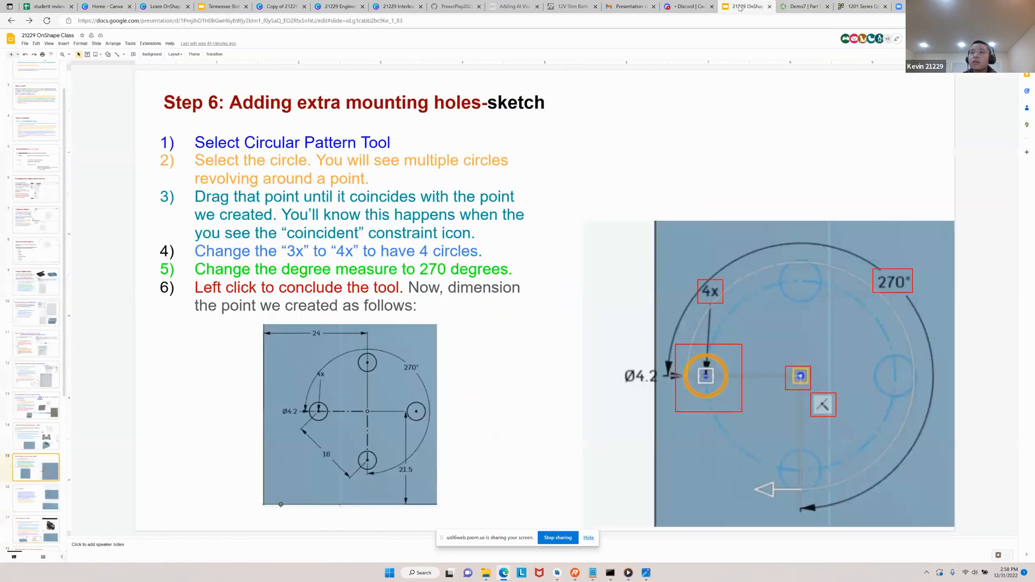
key("Up")
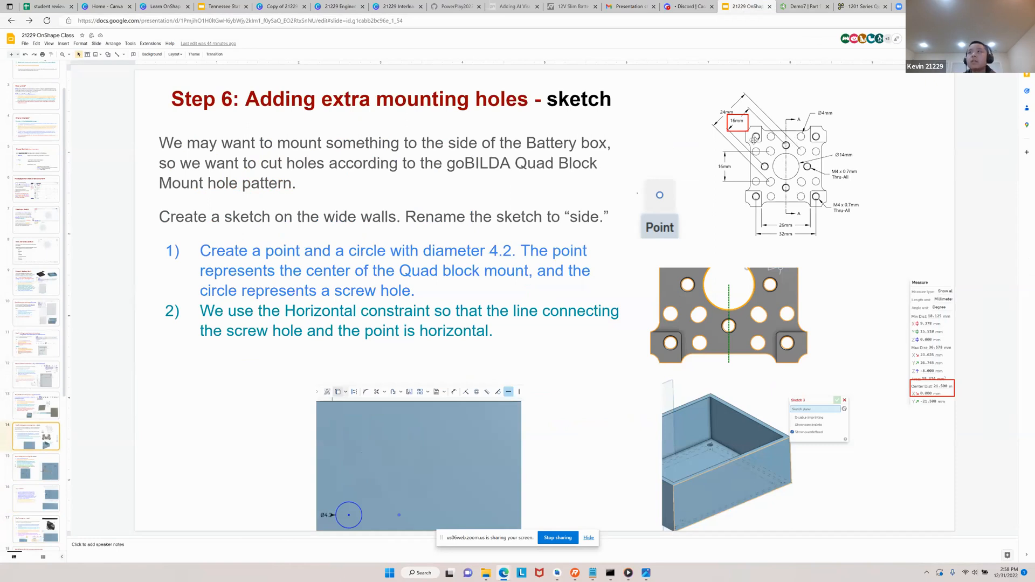
left_click(803, 7)
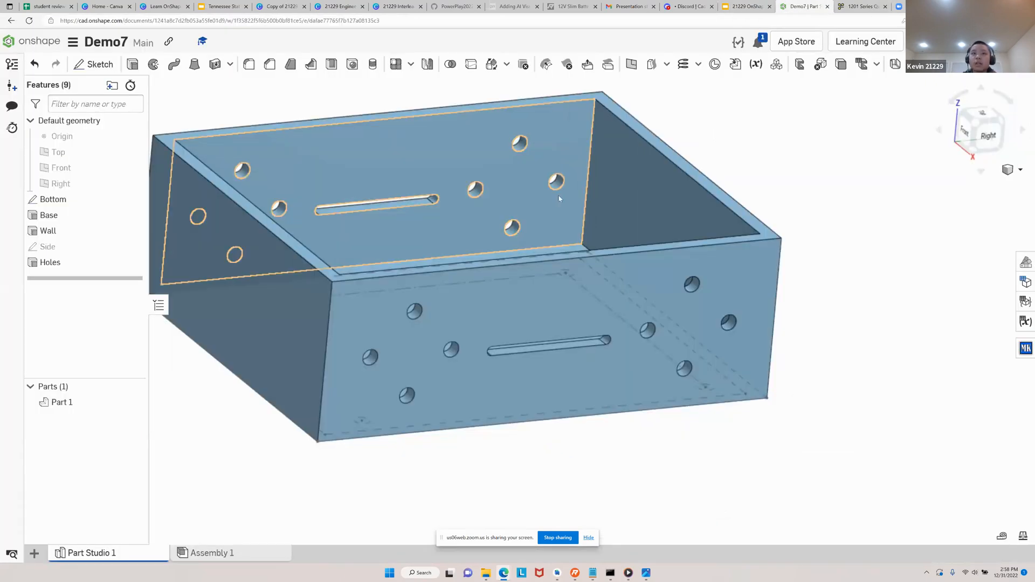
Reopen the Holes extrude and review its selected Side sketch faces and the holes and slots in both walls
right_click_drag(415, 341, 387, 365)
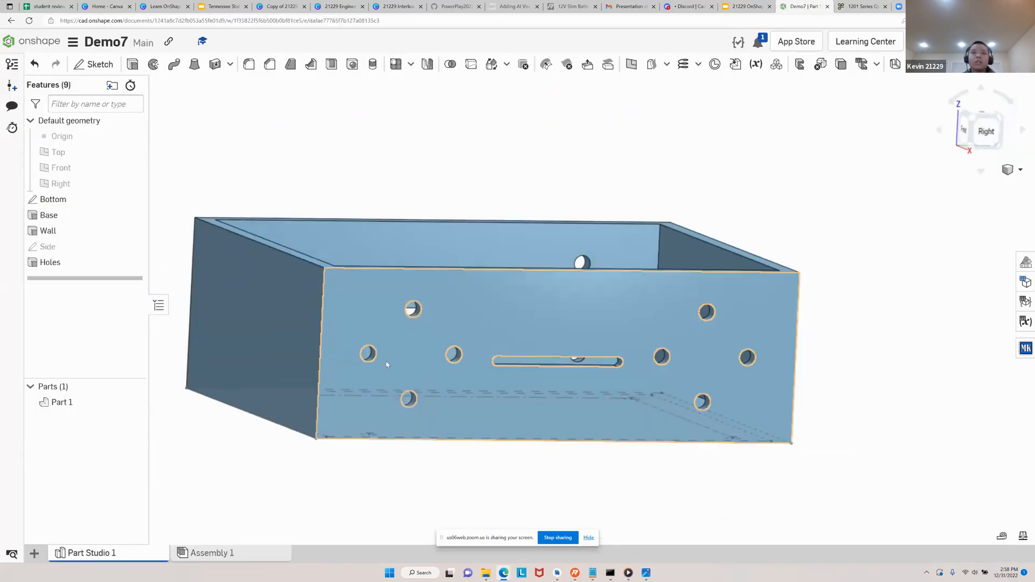
right_click_drag(428, 521, 411, 499)
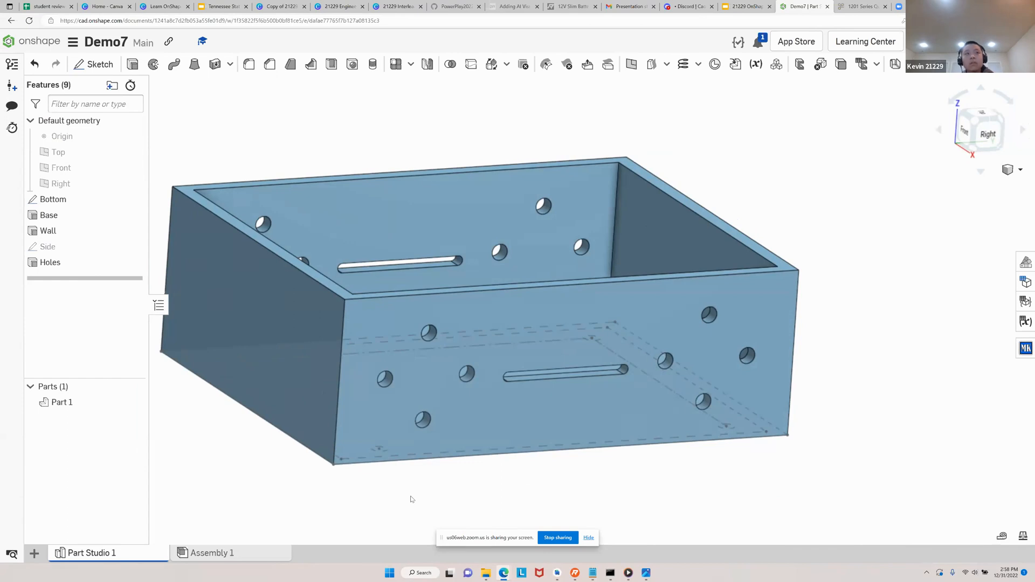
mouse_move(768, 210)
right_mouse_down()
mouse_move(770, 224)
mouse_move(757, 222)
right_mouse_up()
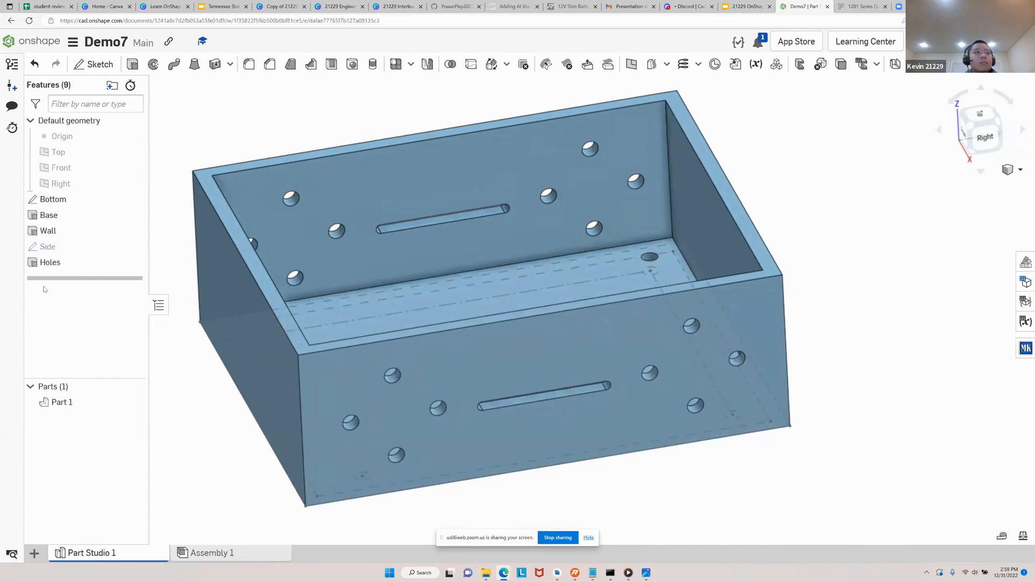
double_click(69, 264)
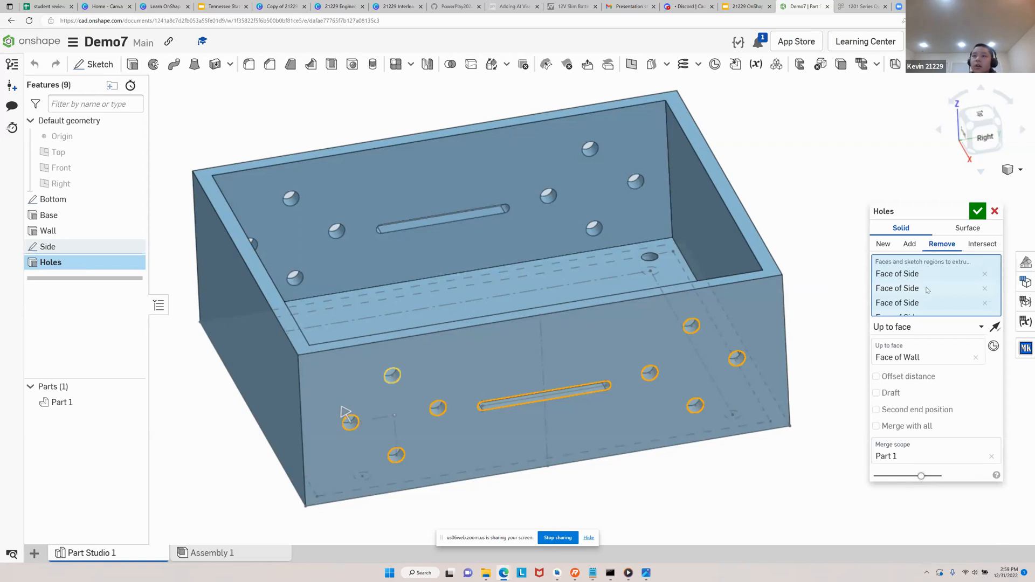
scroll(936, 307, "down", 1)
scroll(933, 299, "down", 1)
scroll(933, 290, "down", 1)
scroll(933, 302, "down", 2)
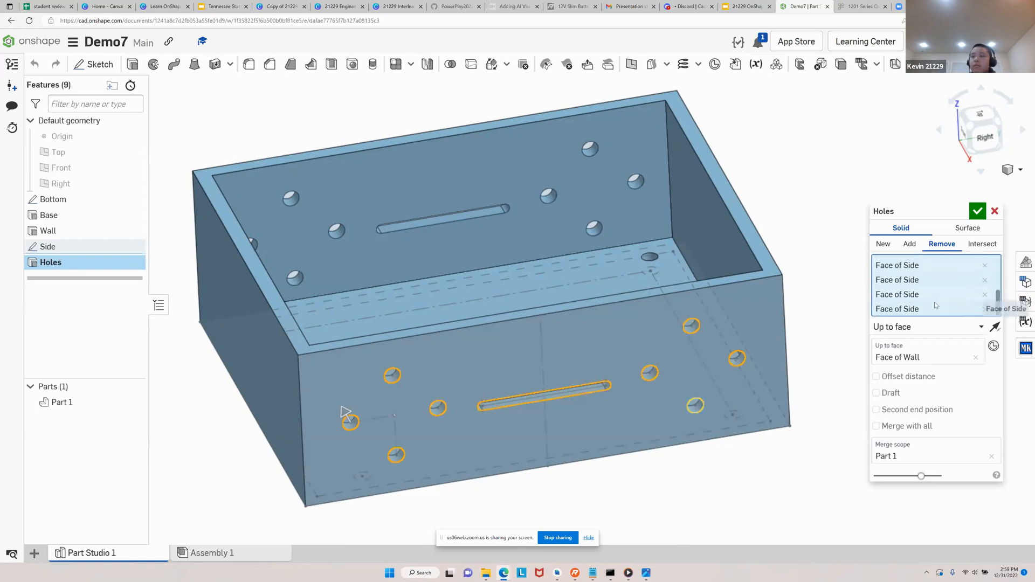
scroll(927, 316, "down", 1)
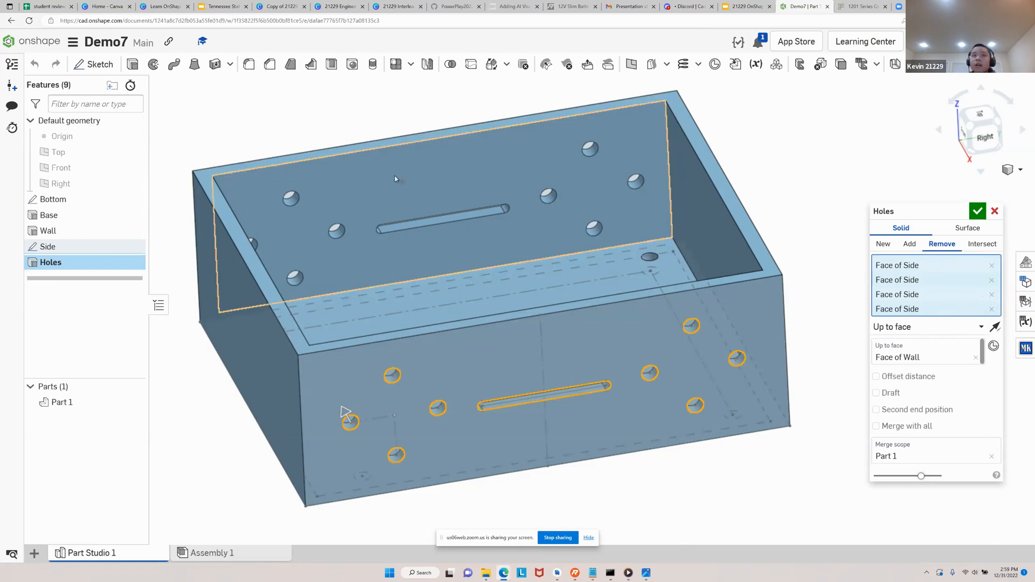
right_click_drag(325, 171, 594, 225)
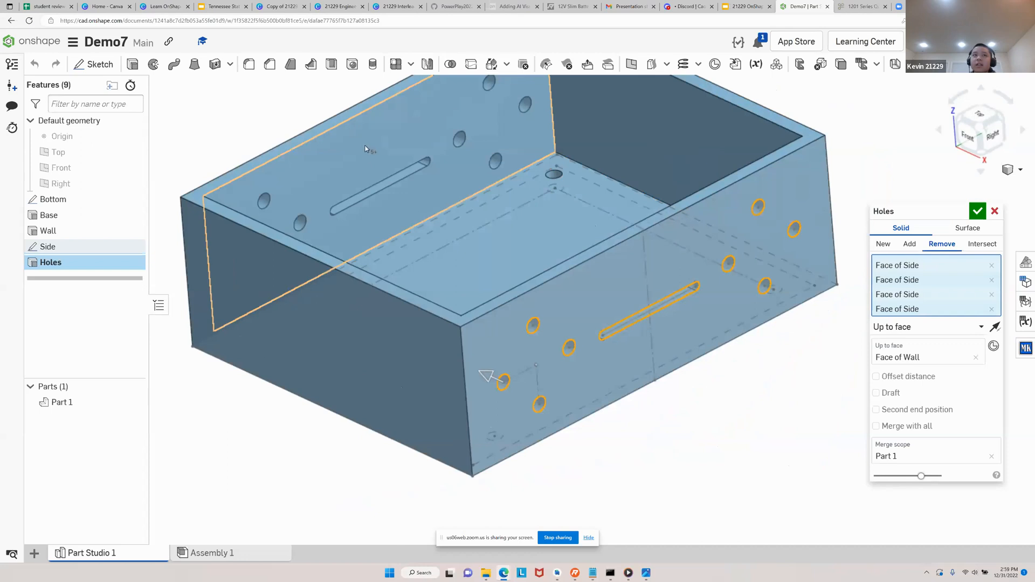
mouse_move(341, 171)
right_mouse_down()
mouse_move(403, 192)
mouse_move(347, 180)
right_mouse_up()
scroll(644, 327, "down", 3)
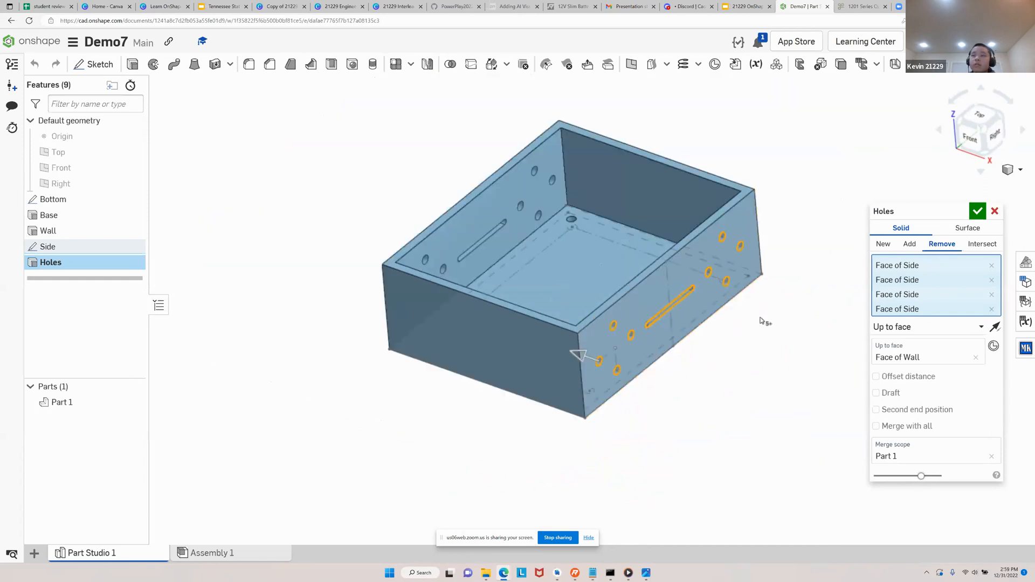
scroll(685, 368, "up", 3)
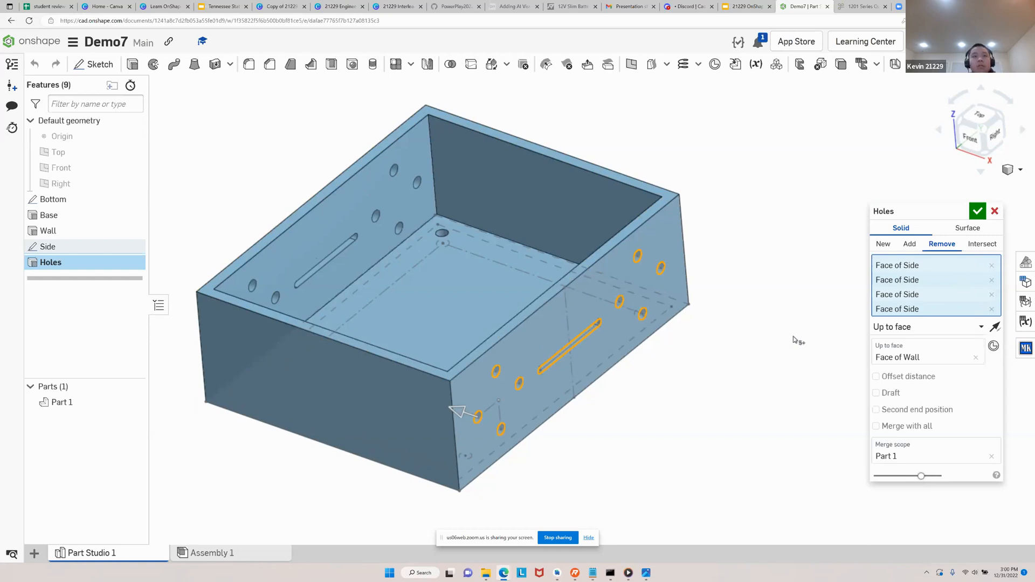
Clear the Holes cut's up-to face, reselect the outer face of the opposite wall, and accept the feature
left_click(978, 328)
left_click(989, 373)
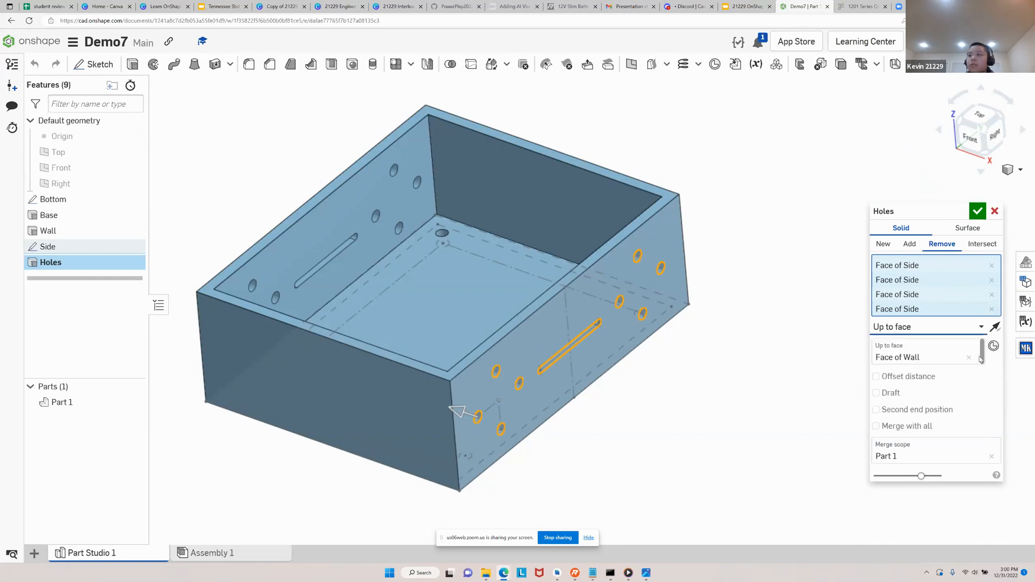
left_click(976, 358)
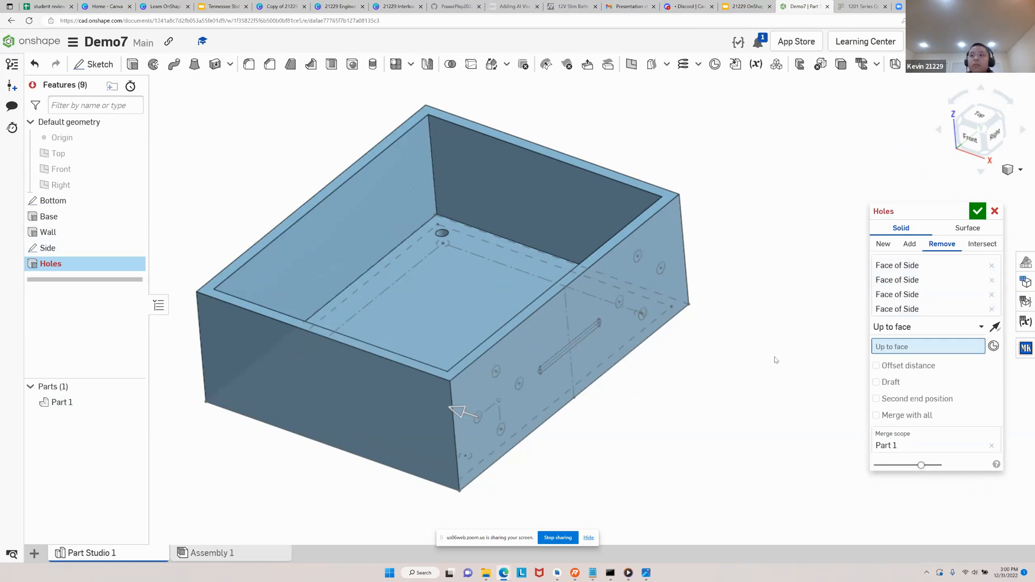
right_click_drag(633, 371, 716, 362)
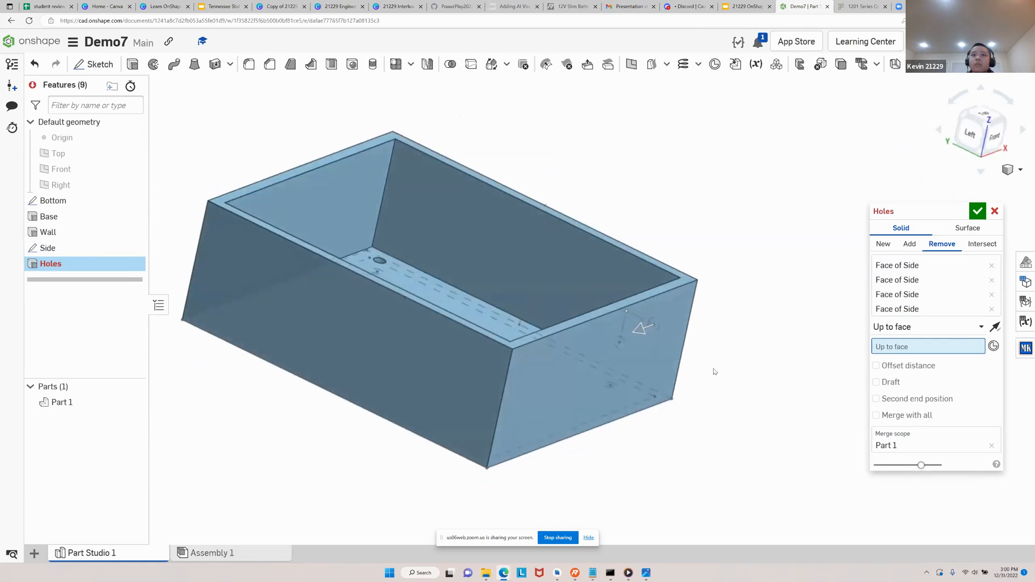
left_click(413, 366)
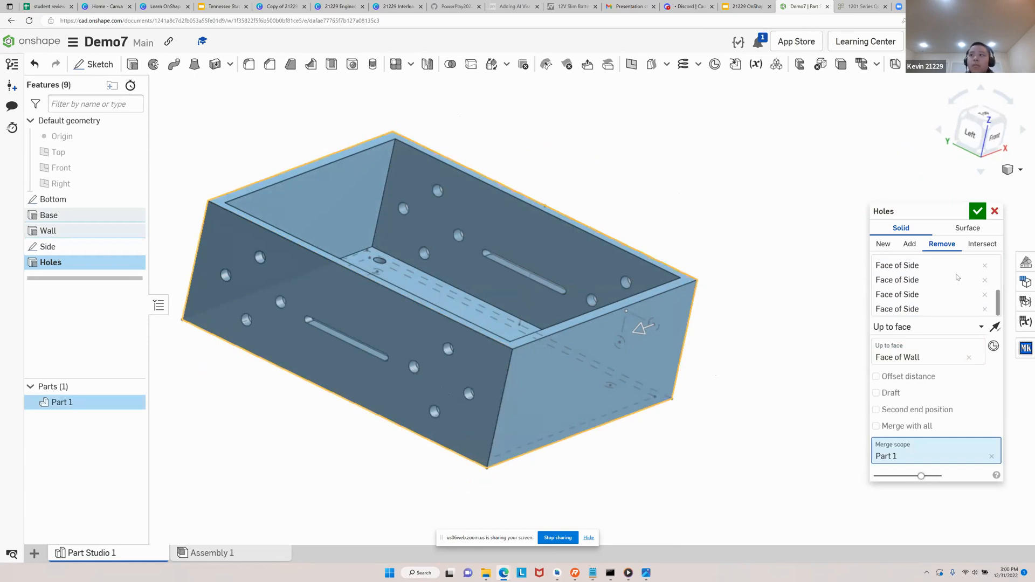
left_click(978, 211)
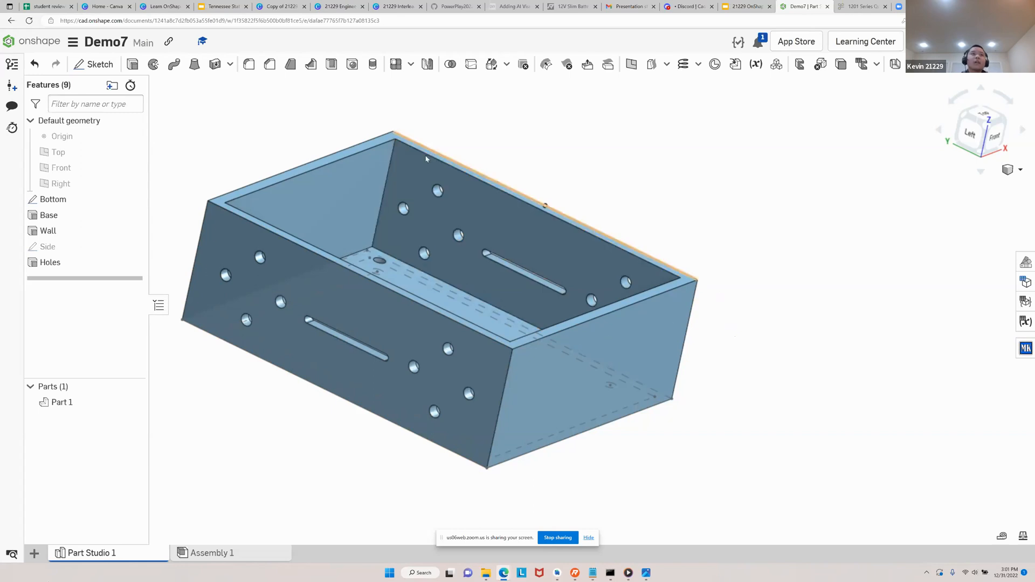
Start a Fillet on one outer vertical corner edge of the box
left_click(250, 65)
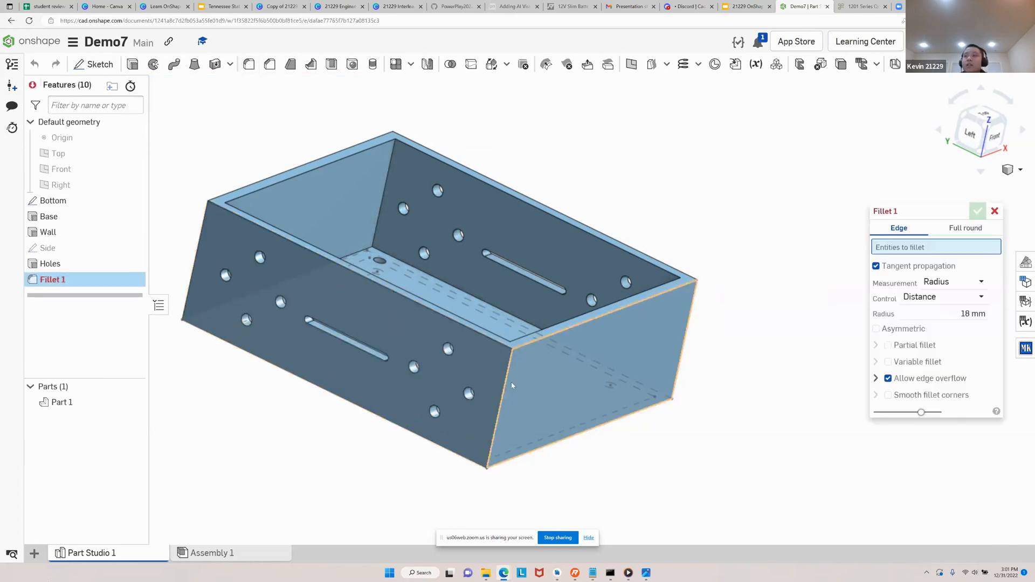
scroll(508, 385, "up", 5)
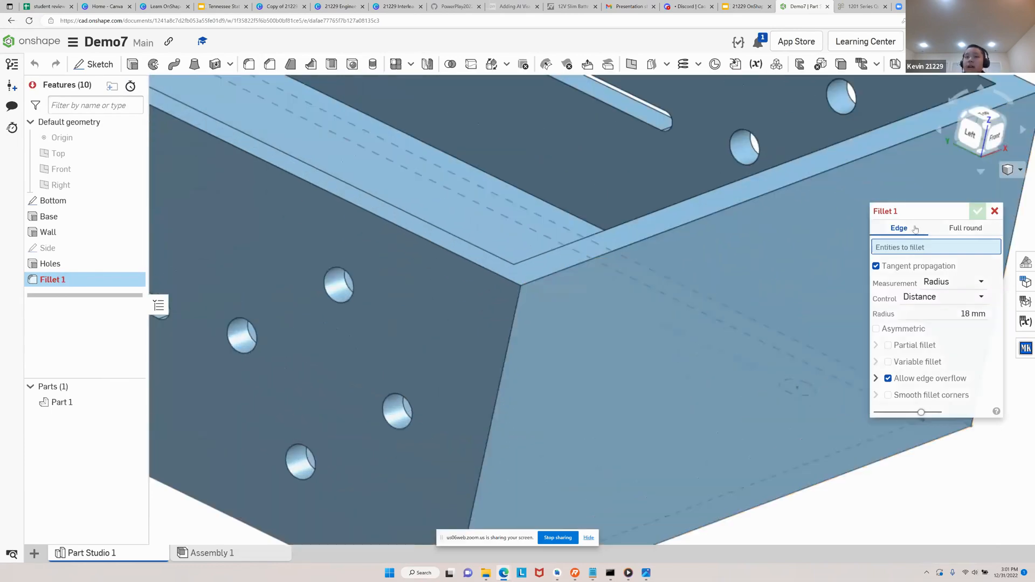
left_click(501, 370)
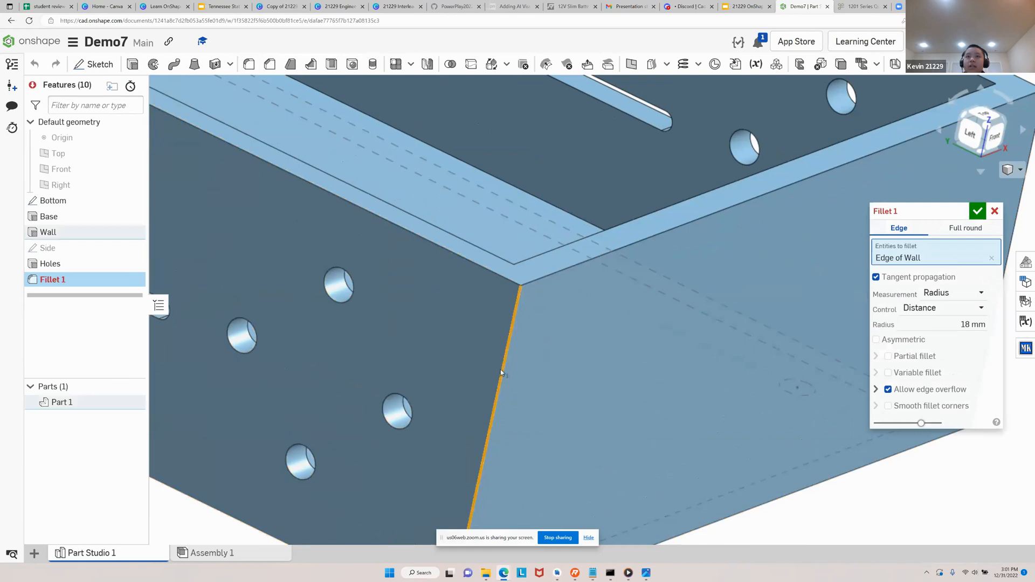
scroll(633, 379, "down", 5)
right_click_drag(632, 379, 486, 359)
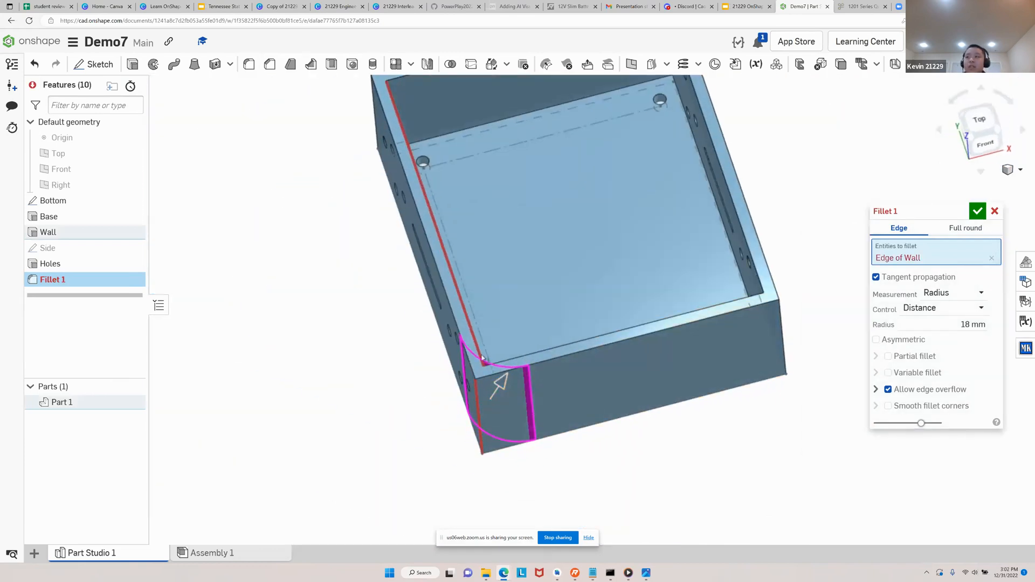
Set the corner fillet's radius to 2 mm and accept the feature
left_click(973, 324)
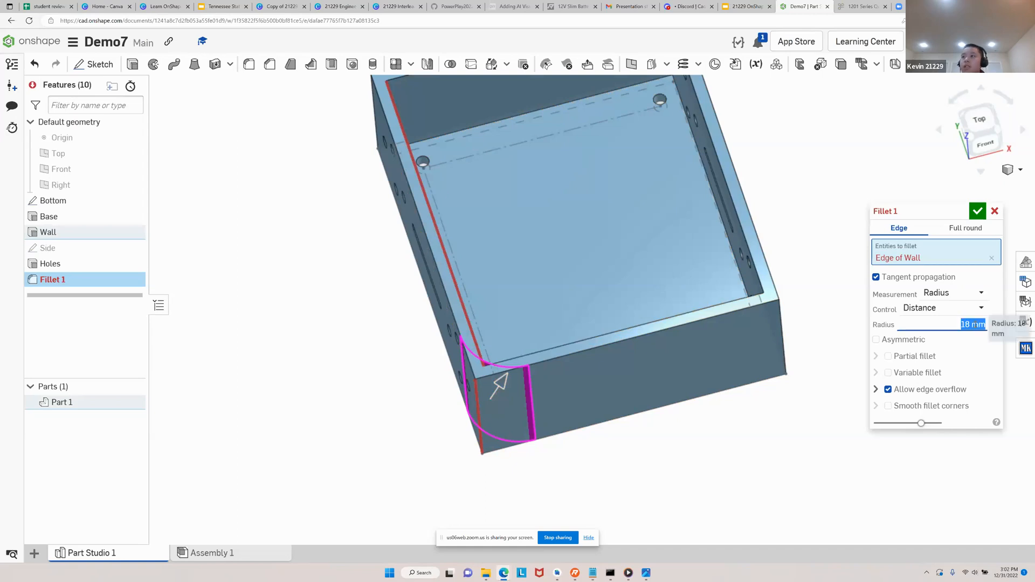
type("2")
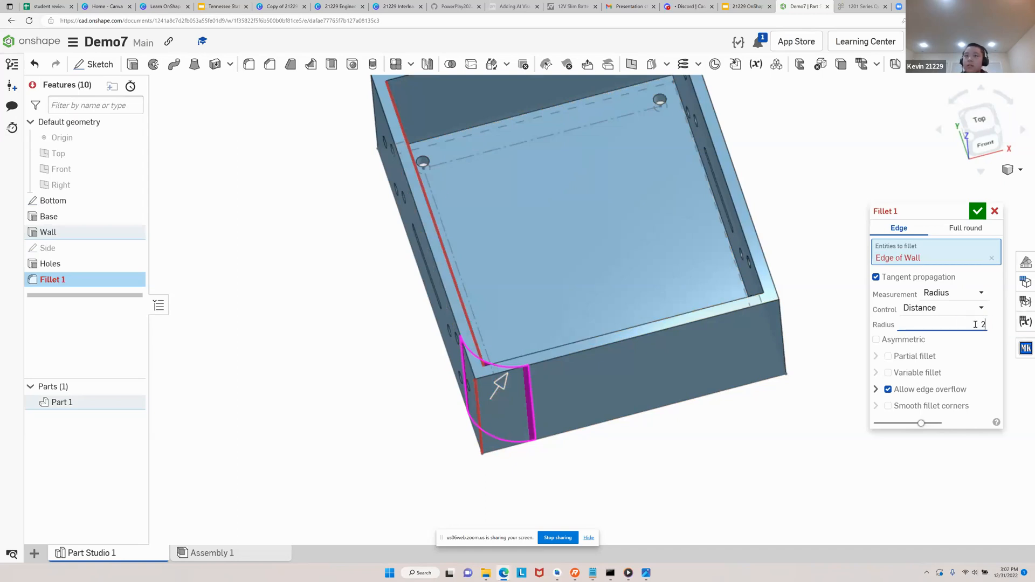
right_click_drag(580, 481, 599, 390)
scroll(555, 162, "up", 5)
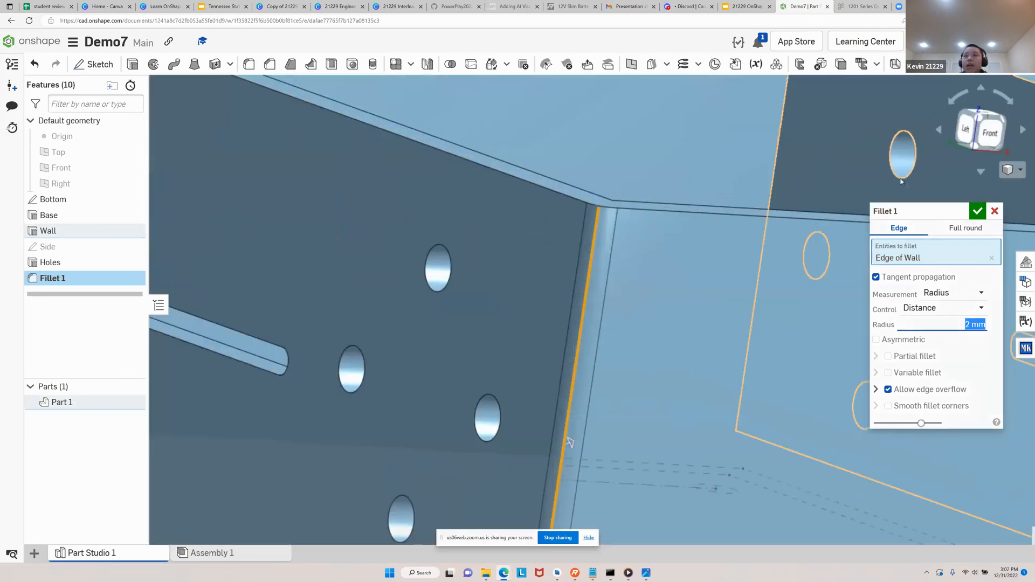
scroll(675, 289, "down", 8)
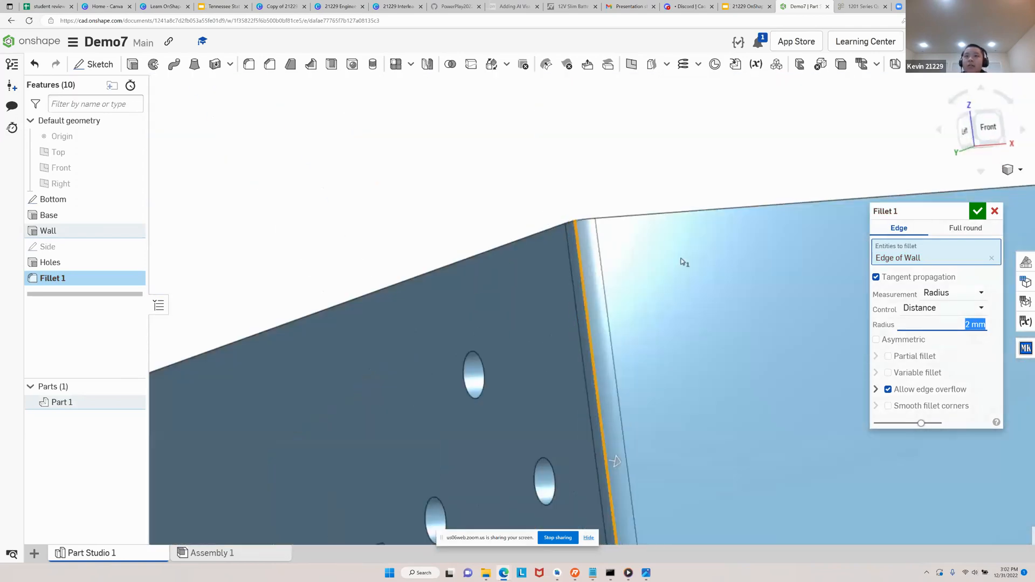
scroll(697, 386, "up", 5)
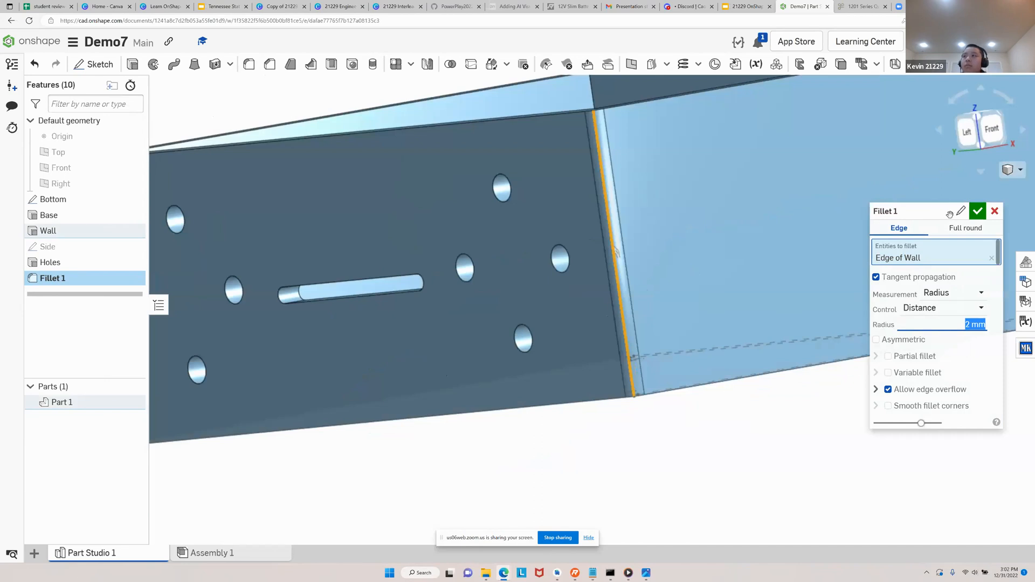
key("Return")
Edit the corner fillet to include the other three outer vertical corner edges of the box, and accept it
right_click_drag(698, 386, 712, 412)
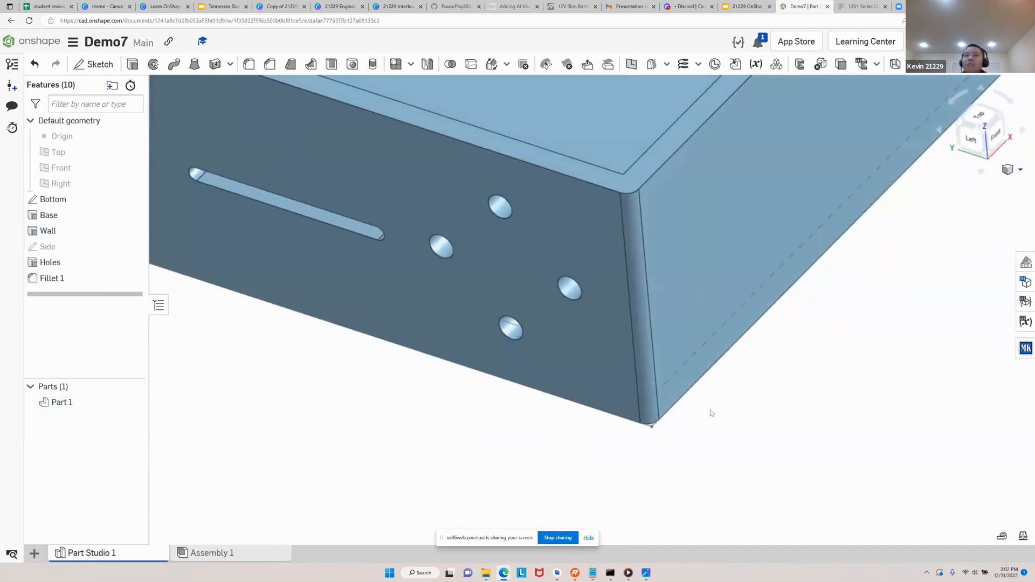
scroll(717, 365, "down", 5)
right_click_drag(718, 351, 636, 264)
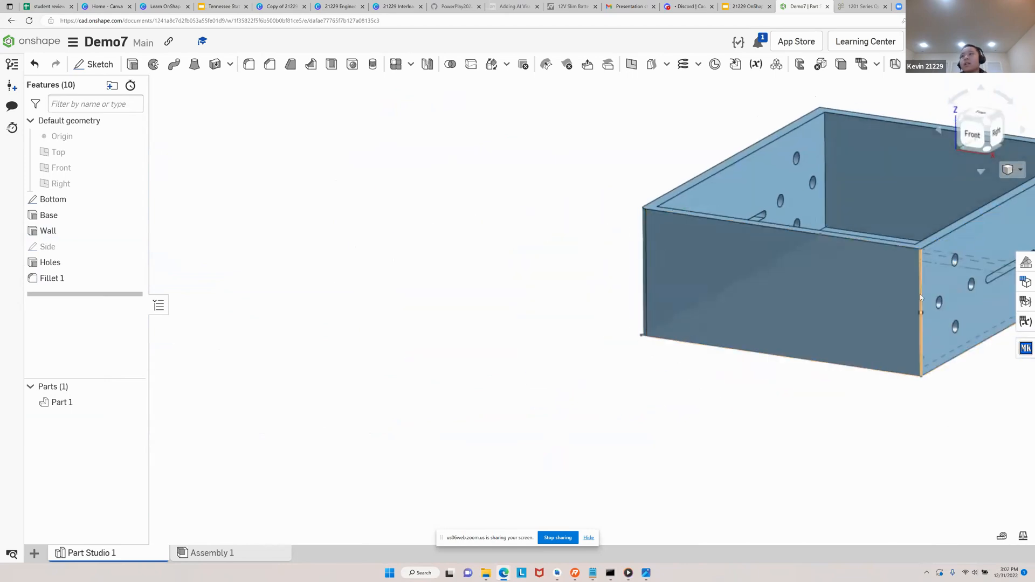
right_click_drag(512, 226, 355, 238)
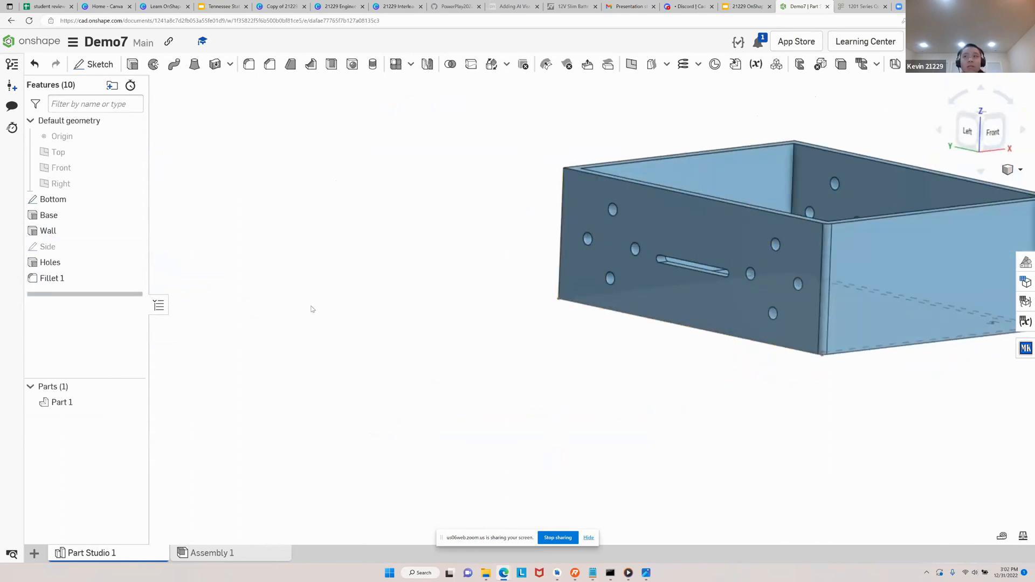
scroll(473, 334, "down", 2)
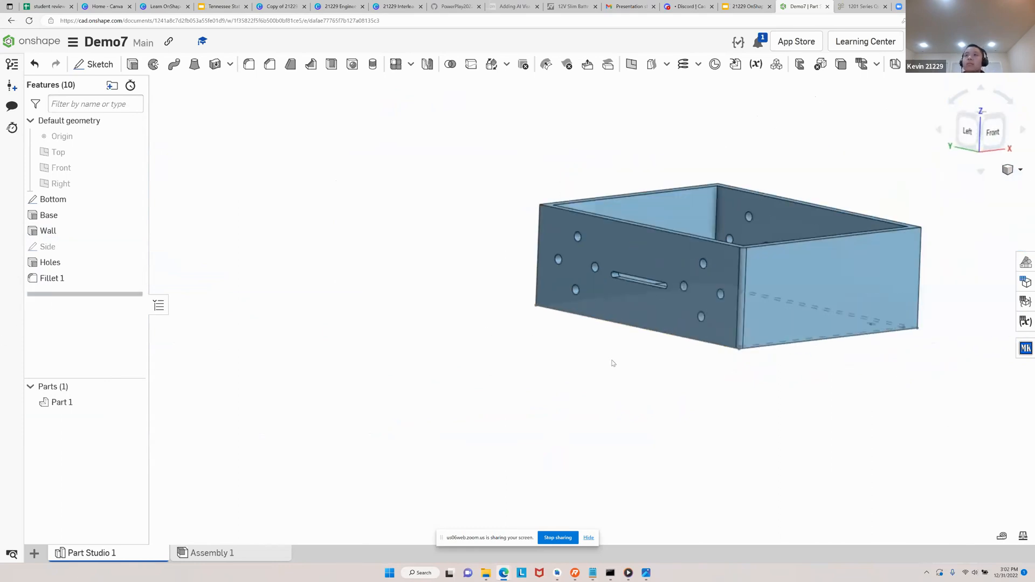
right_click_drag(612, 362, 603, 386)
middle_click_drag(596, 377, 392, 450)
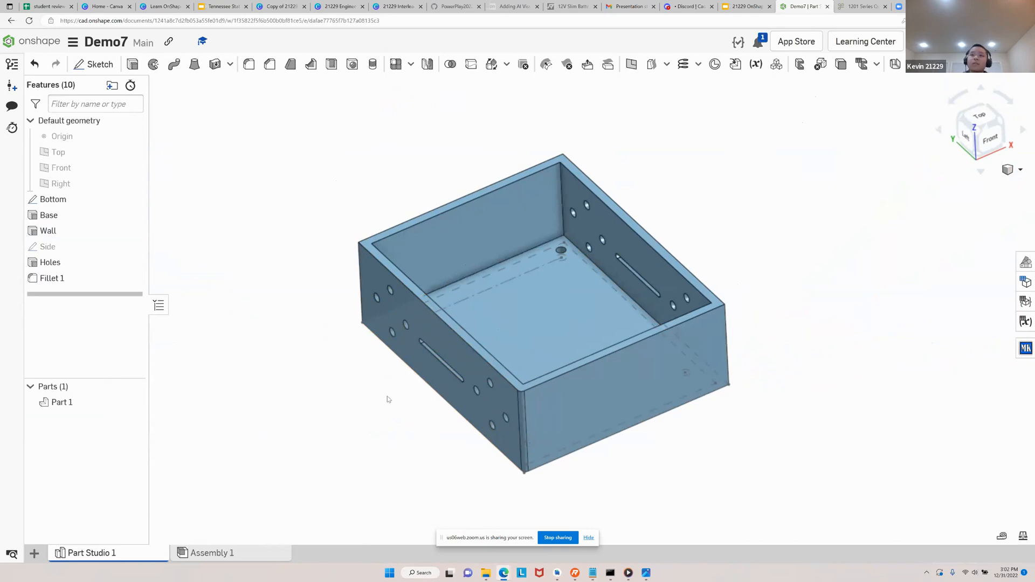
double_click(52, 278)
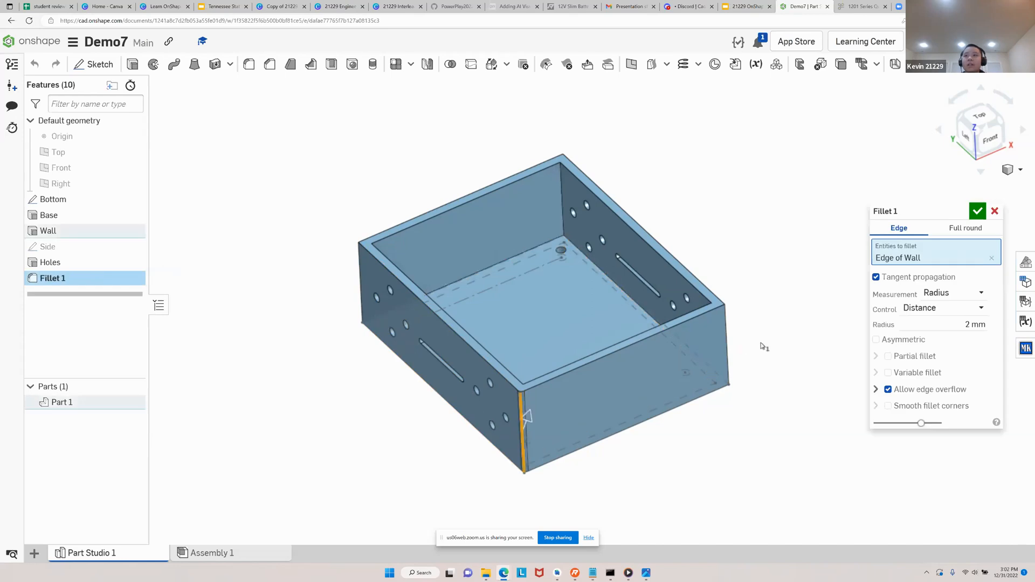
left_click(726, 333)
right_click_drag(340, 439, 638, 375)
left_click(462, 315)
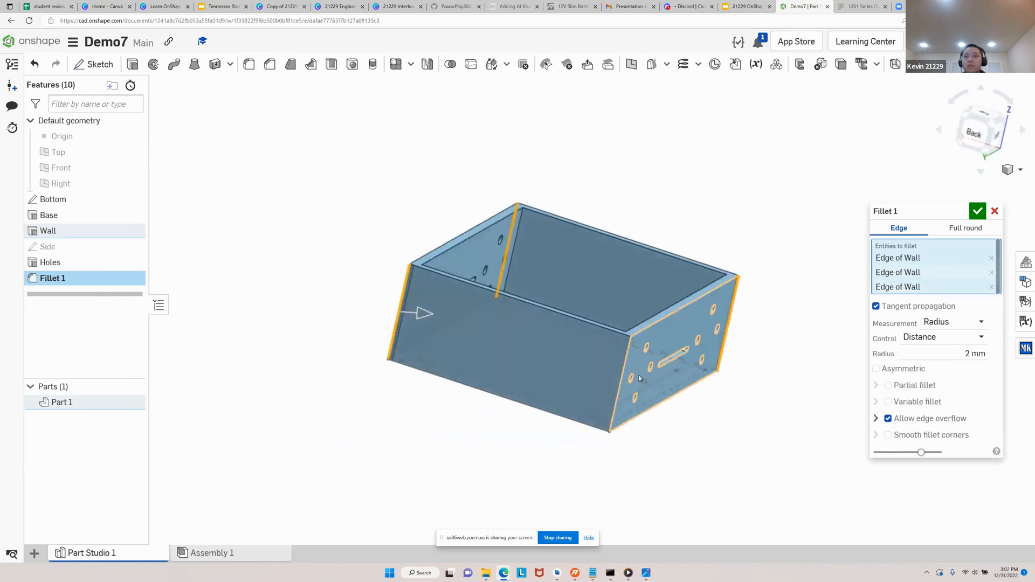
left_click(621, 369)
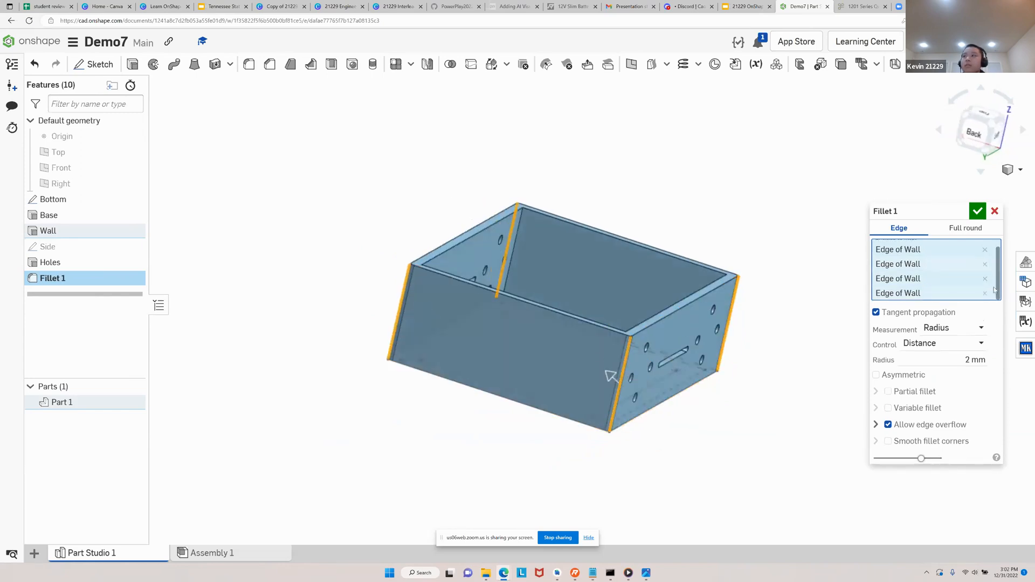
left_click(977, 211)
mouse_move(720, 417)
right_mouse_down()
mouse_move(703, 462)
mouse_move(709, 430)
right_mouse_up()
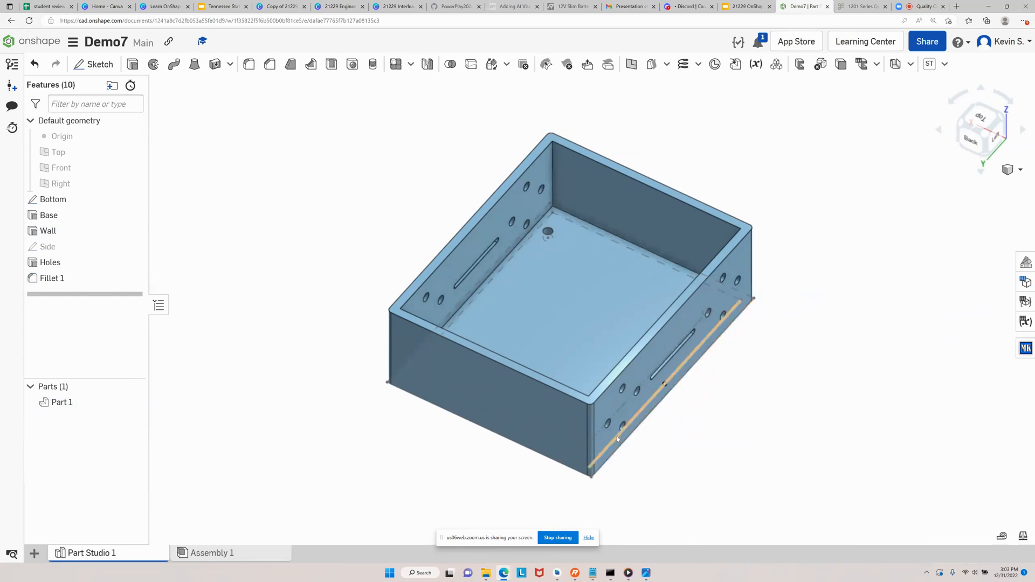
View the document's versions and history, and return to the model
left_click(10, 66)
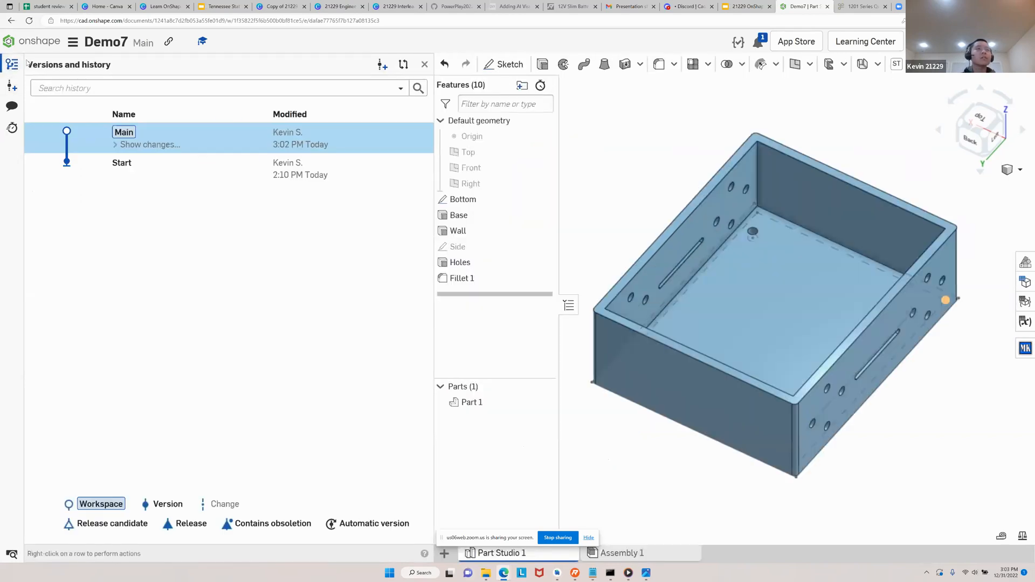
left_click(424, 64)
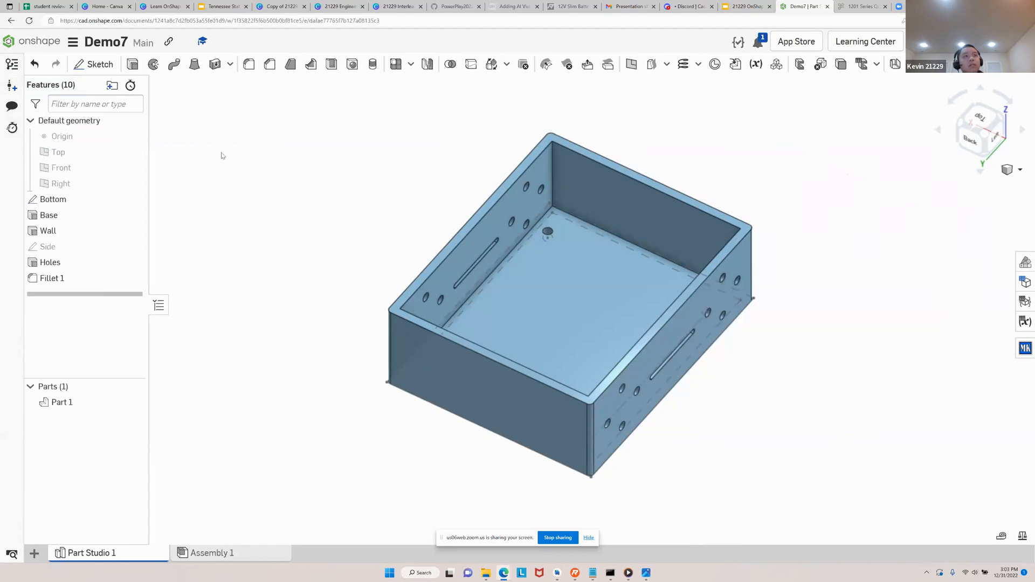
right_click(525, 306)
left_click(298, 303)
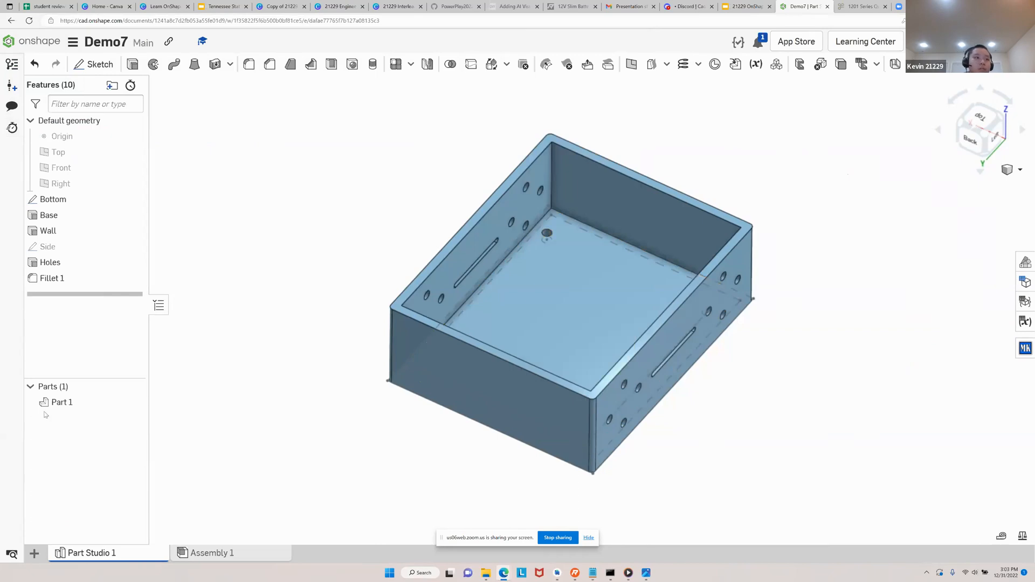
Export the battery box part as a binary STL file in millimeters at fine resolution, with the Download option
right_click(77, 406)
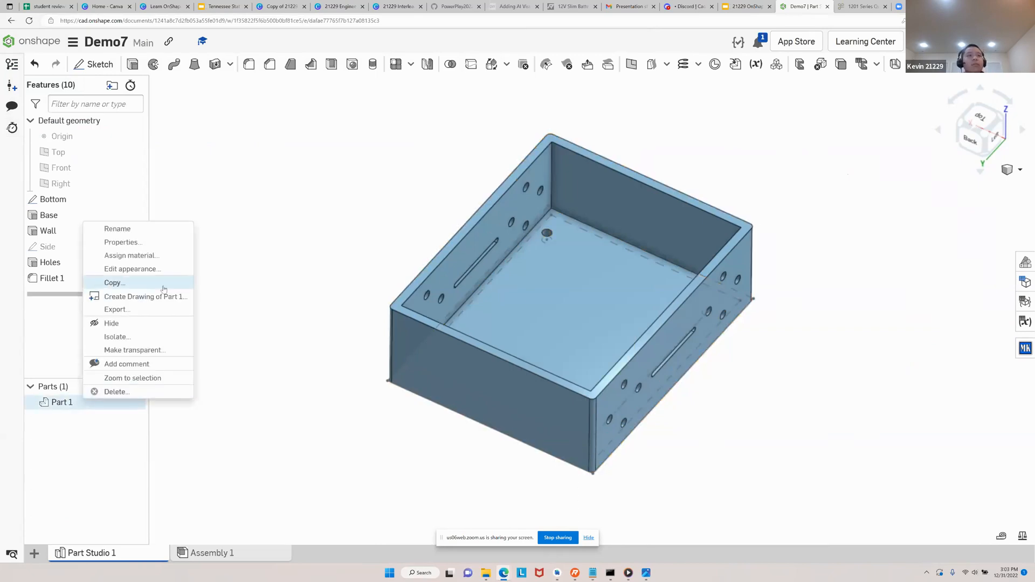
left_click(148, 312)
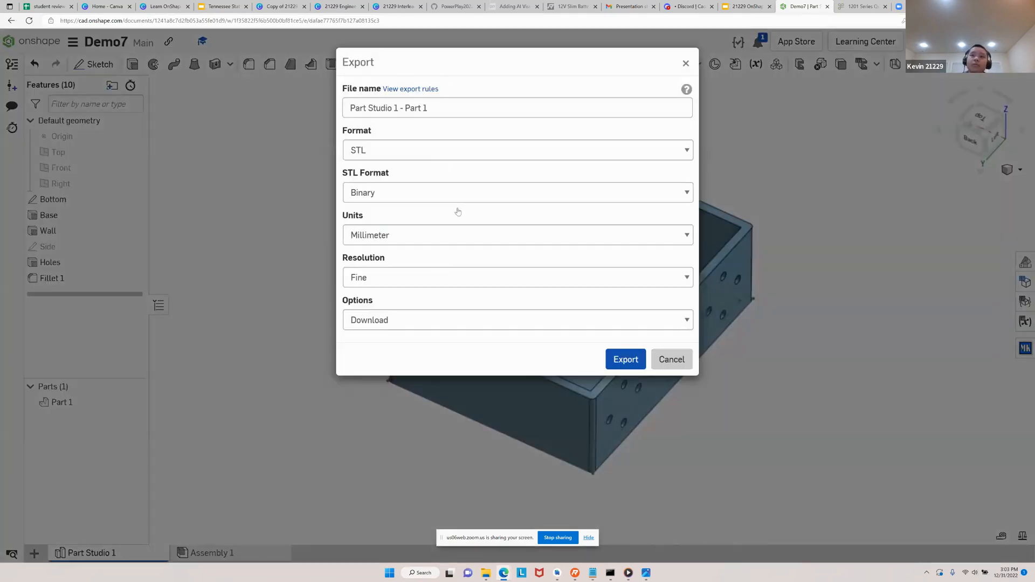
left_click(619, 365)
left_click(419, 156)
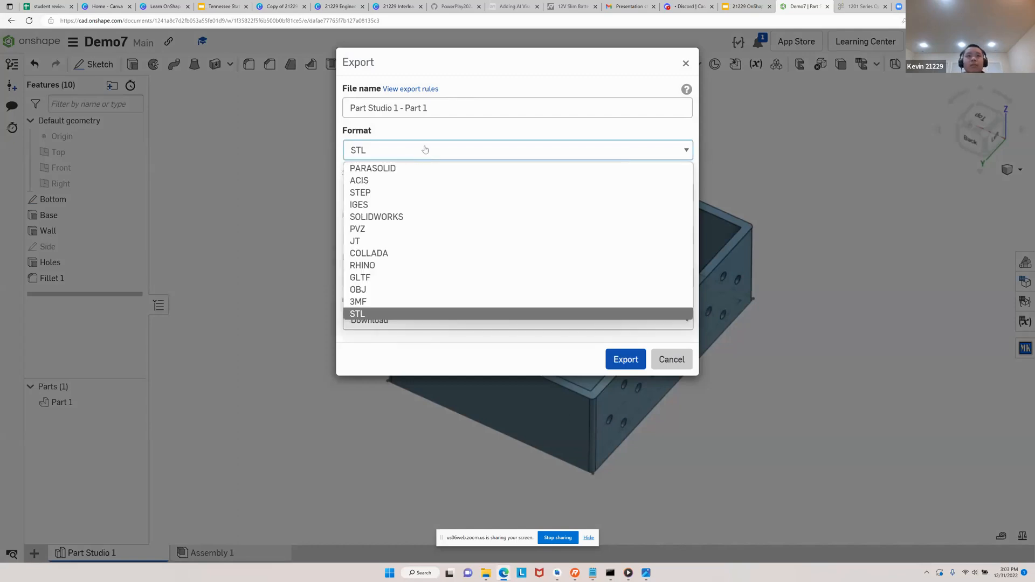
left_click(426, 149)
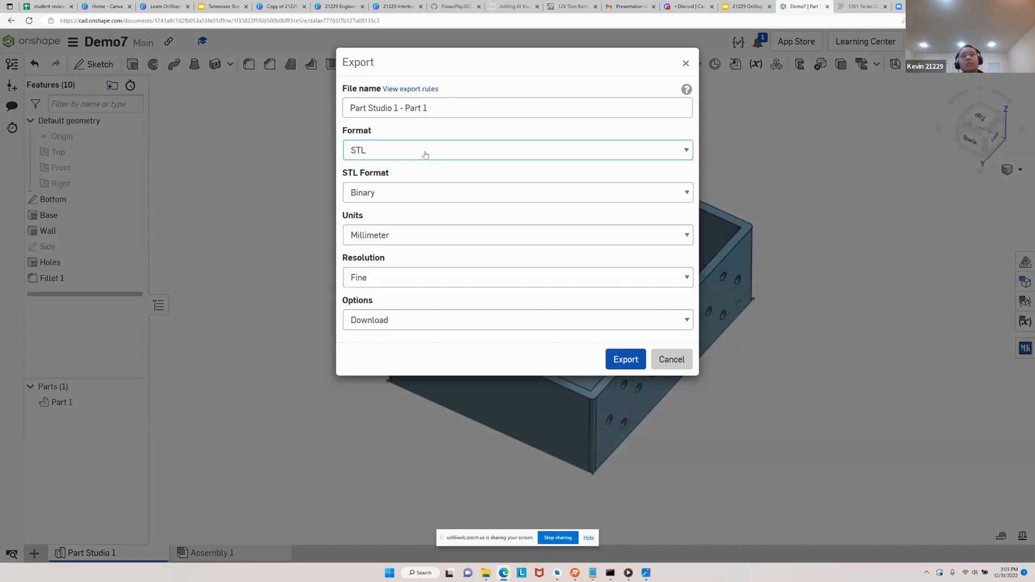
left_click(628, 364)
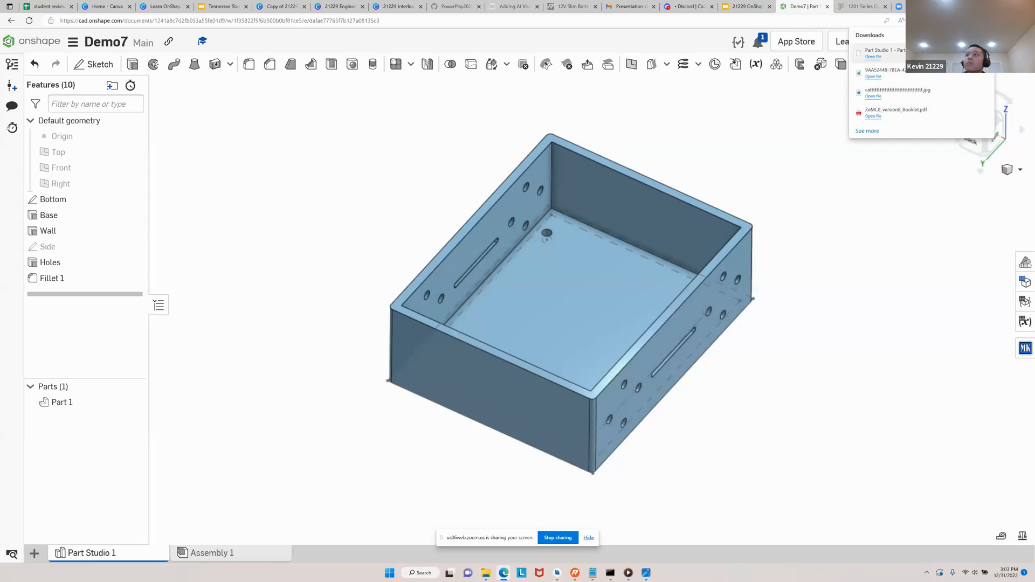
Try to open the downloaded STL file from the browser's downloads, and dismiss the app chooser
right_click(927, 57)
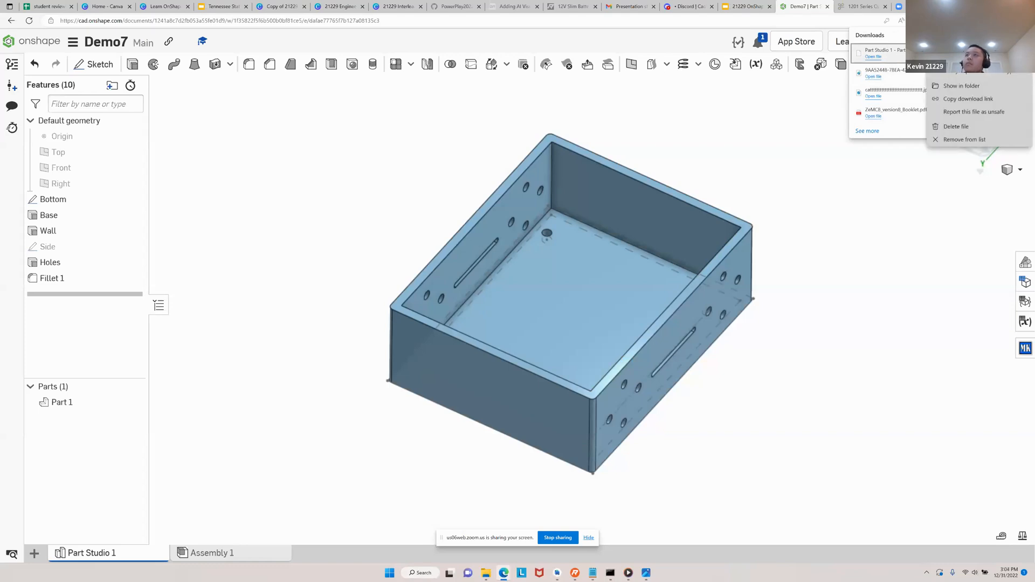
left_click(907, 59)
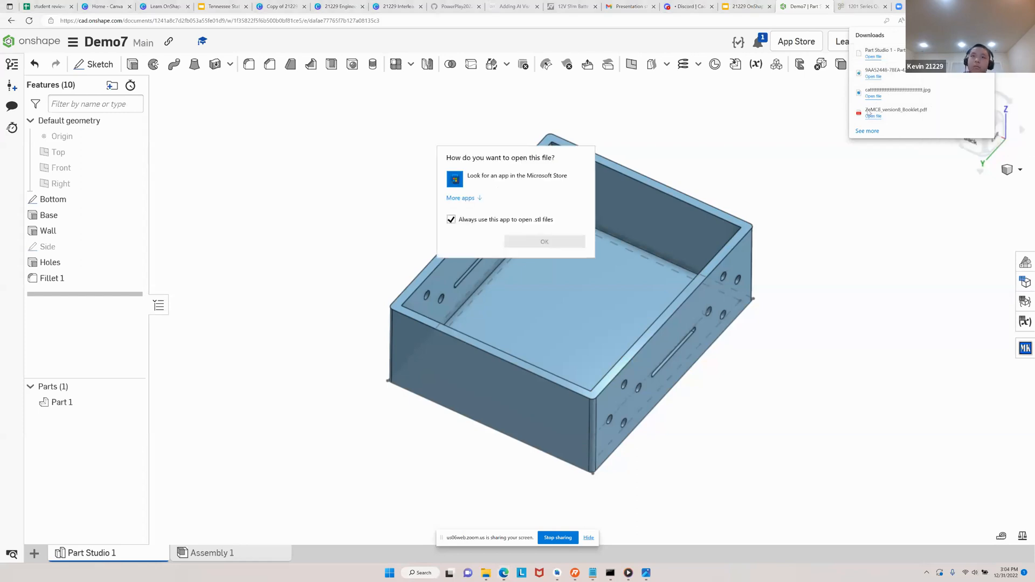
left_click(821, 309)
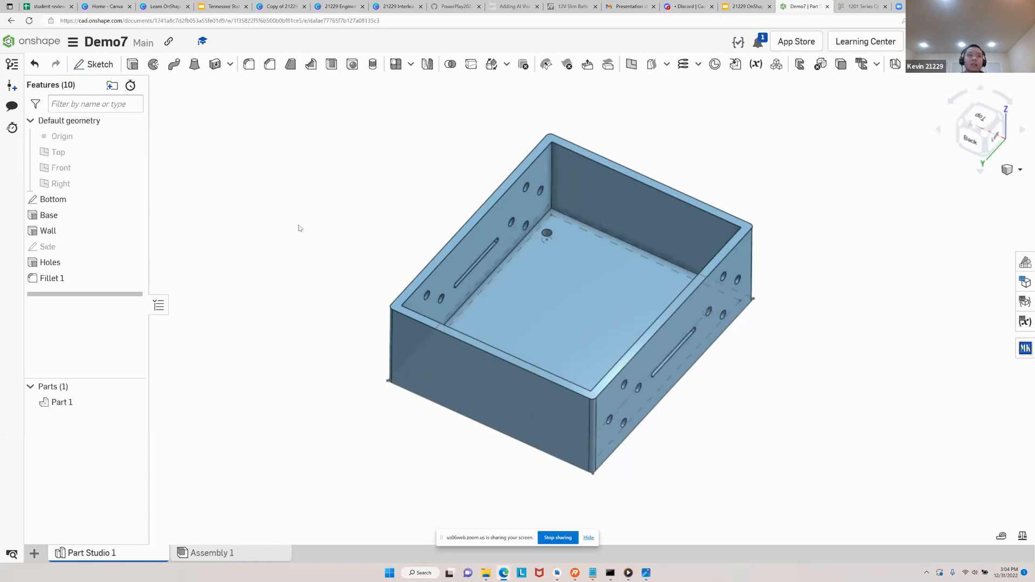
left_click(561, 538)
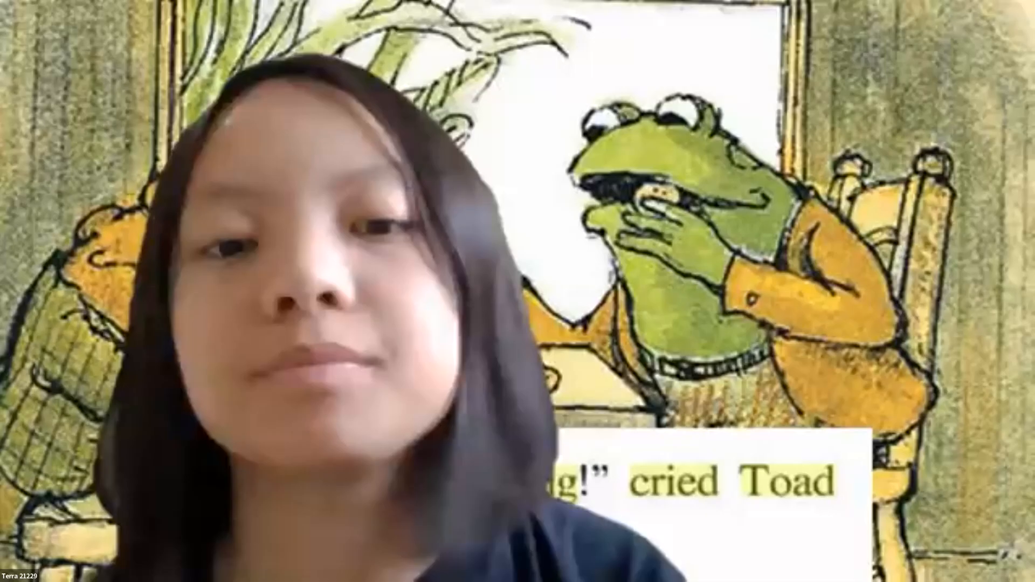
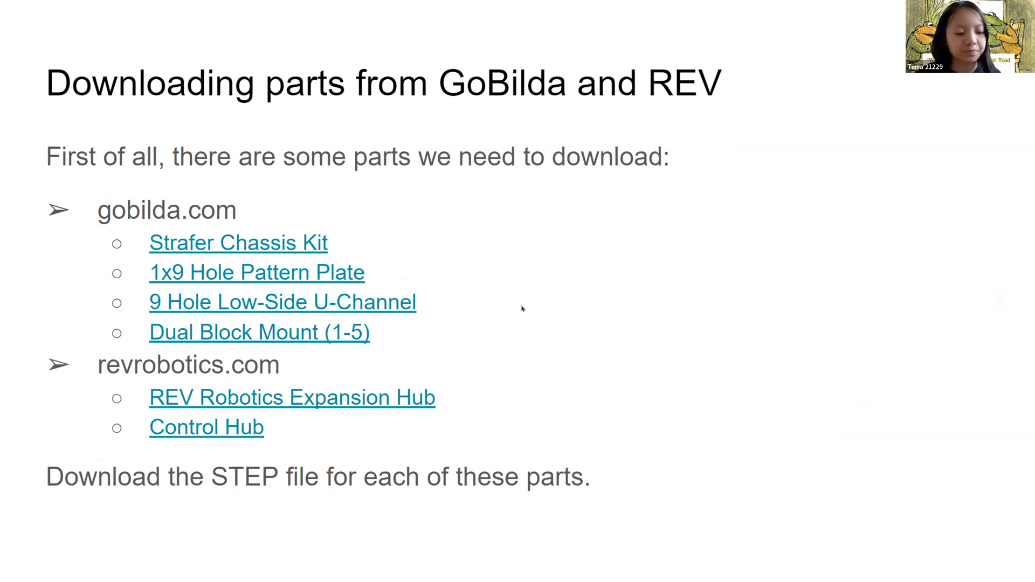
Switch from the slides to Chrome and arrange it side by side with the Sticky Notes parts list
key("super+Tab")
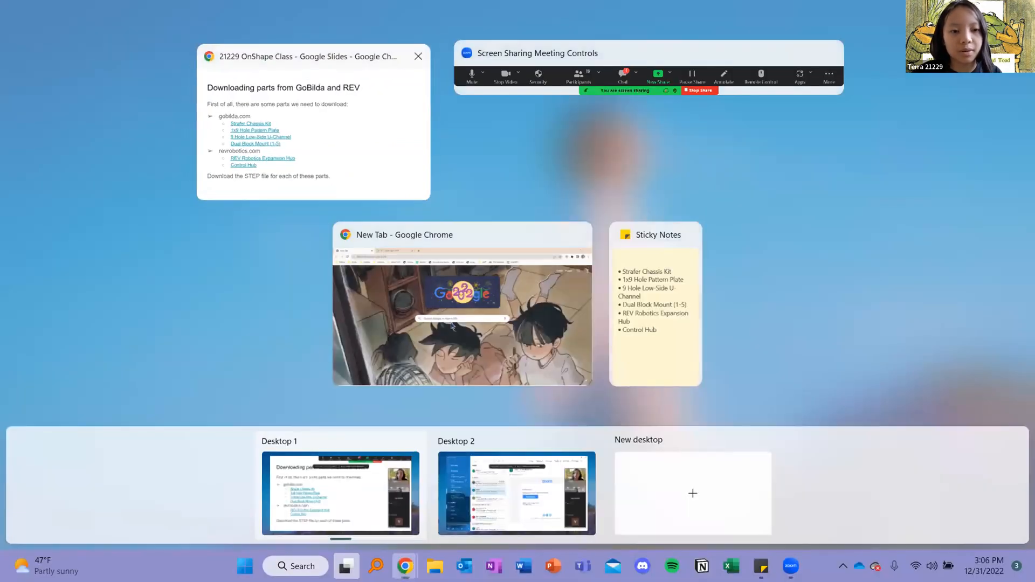
key("Escape")
key("alt+Tab")
key("Escape")
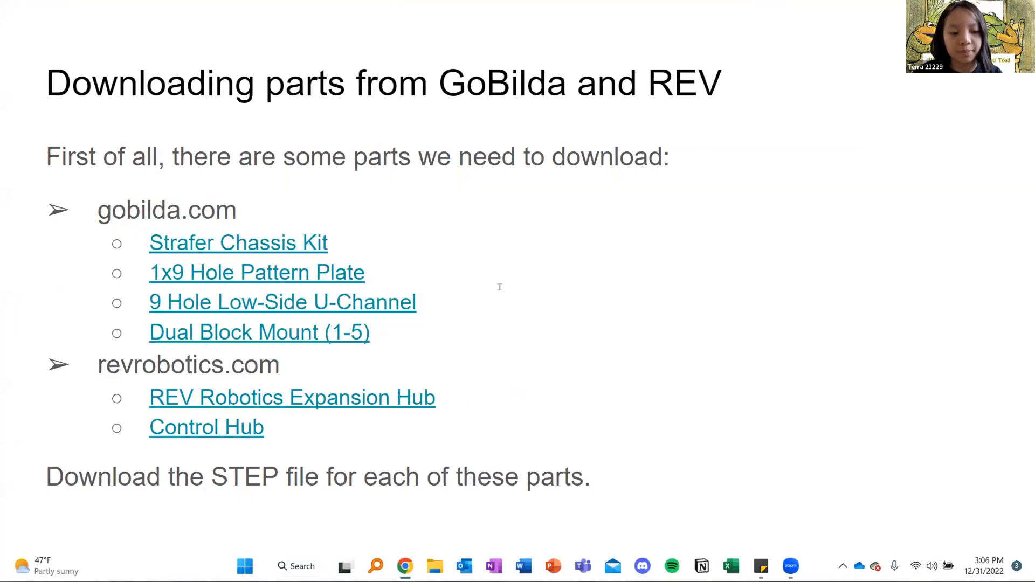
key("alt+Tab")
key("super+Left")
left_click(754, 265)
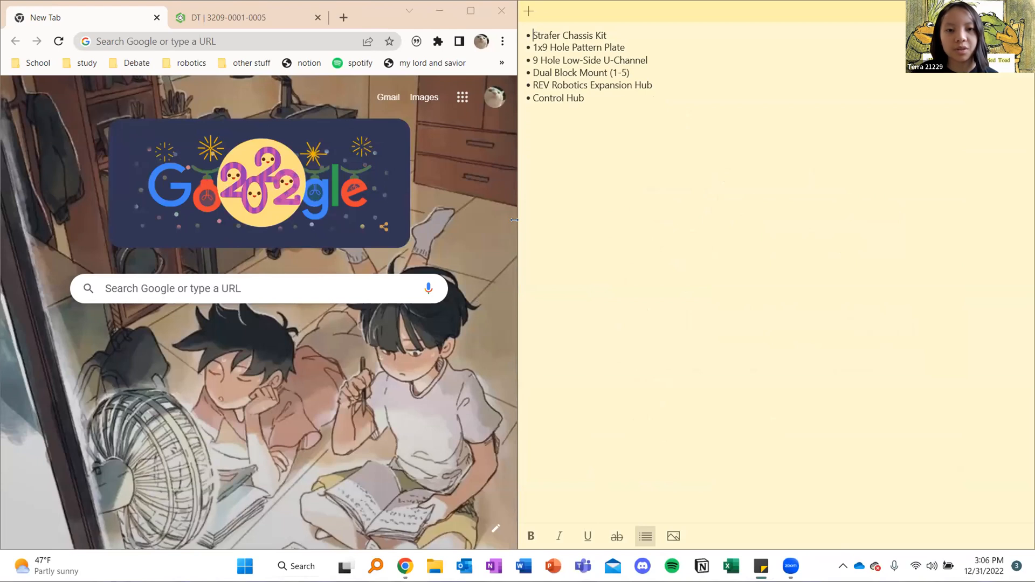
Go to gobilda.com and open the Strafer product page among the chassis kits
left_click(163, 42)
type("gobilda.com")
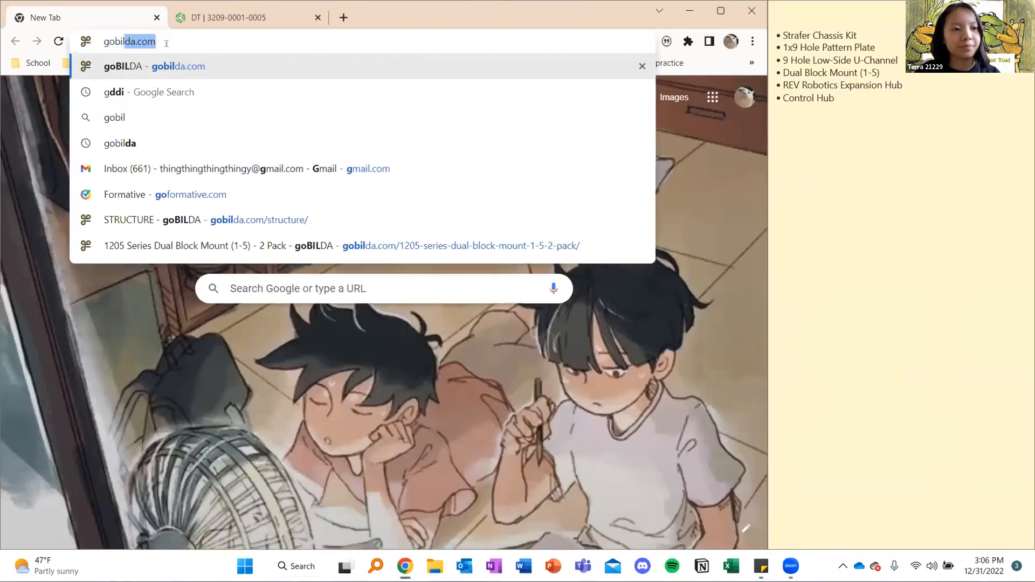
key("Return")
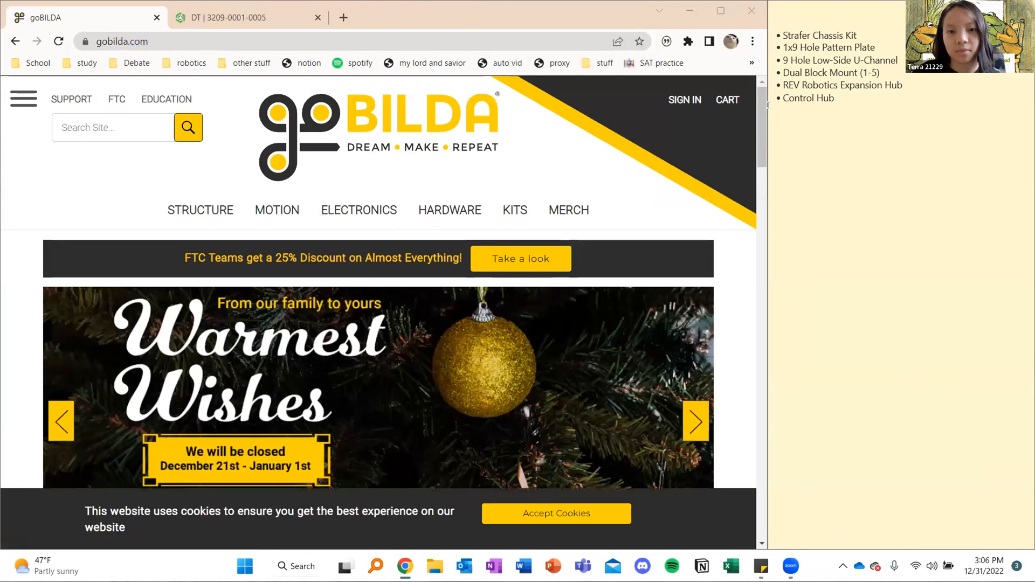
left_click(517, 211)
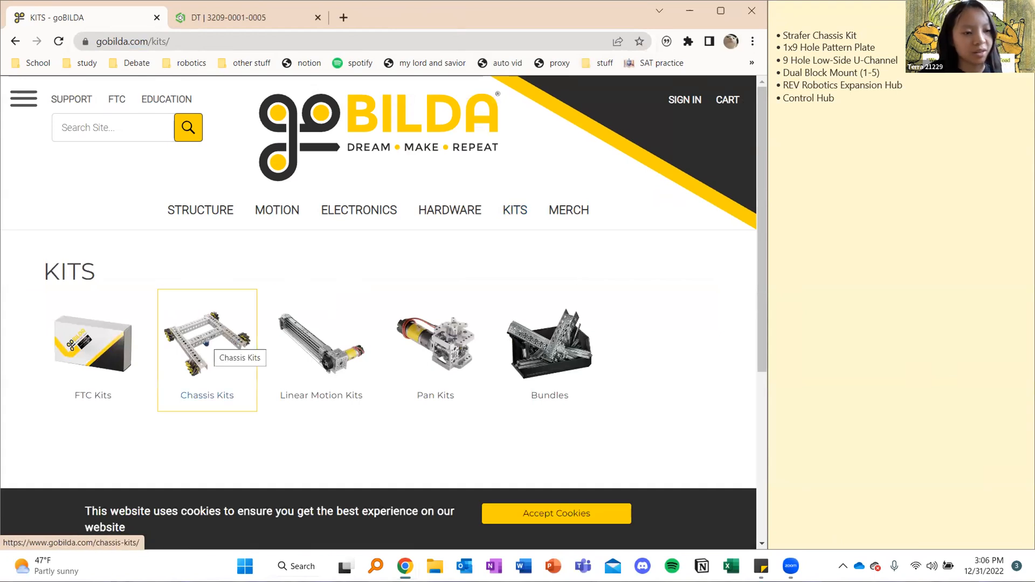
left_click(206, 337)
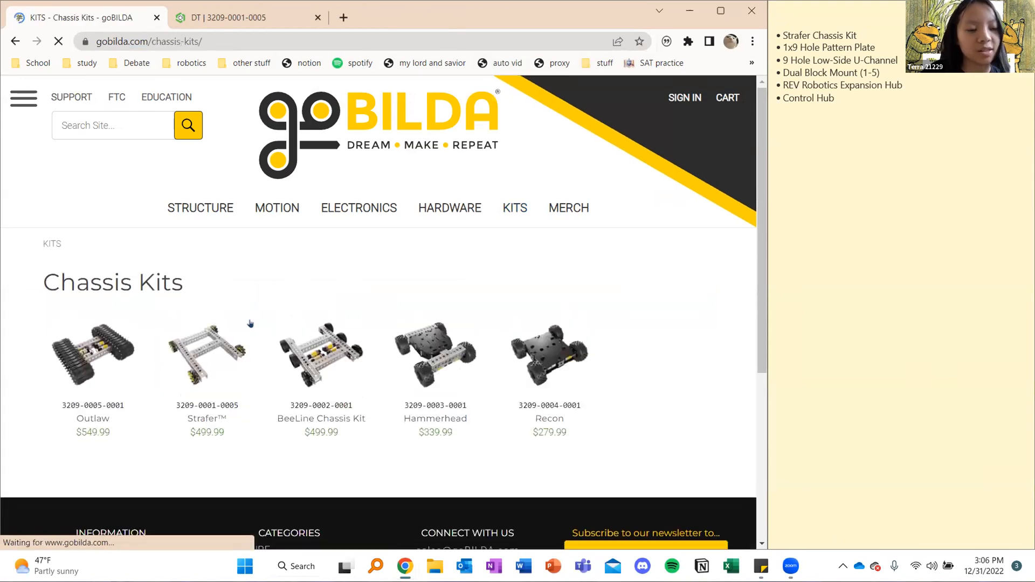
scroll(207, 286, "down", 1)
left_click(203, 294)
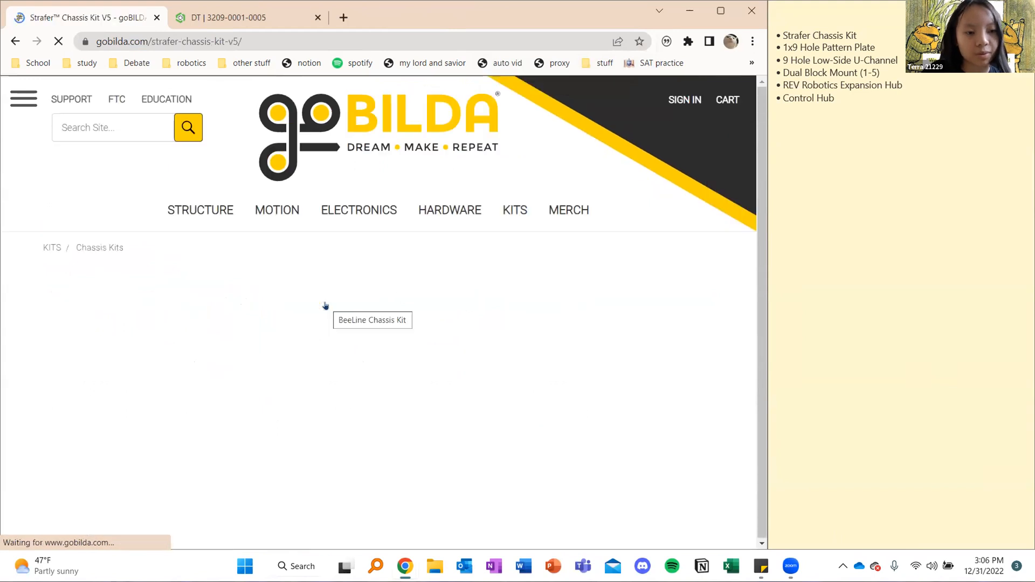
Maximize the browser window and download the STEP file of the Strafer Chassis Kit V5
left_click(720, 11)
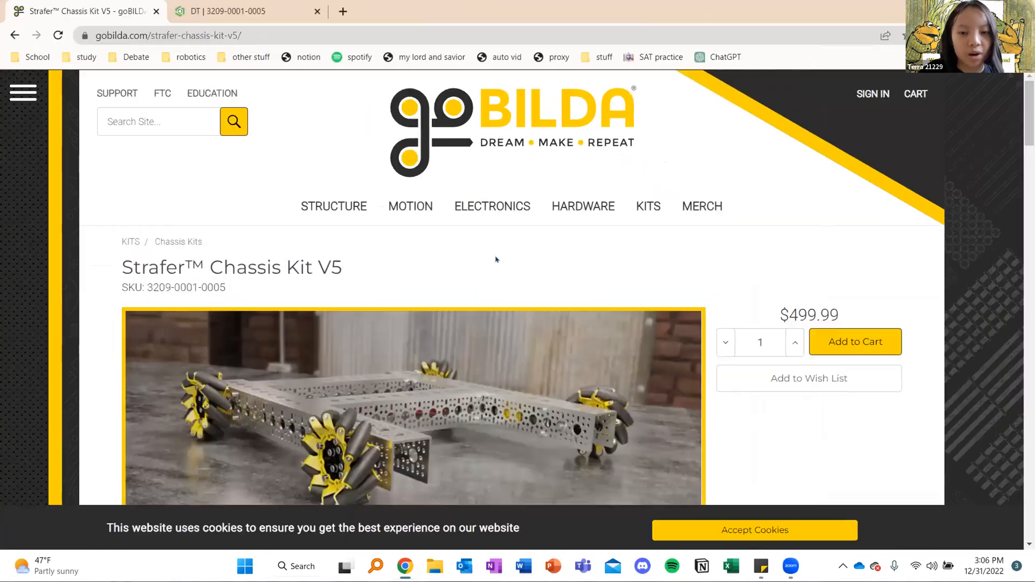
scroll(361, 338, "down", 2)
scroll(362, 337, "down", 15)
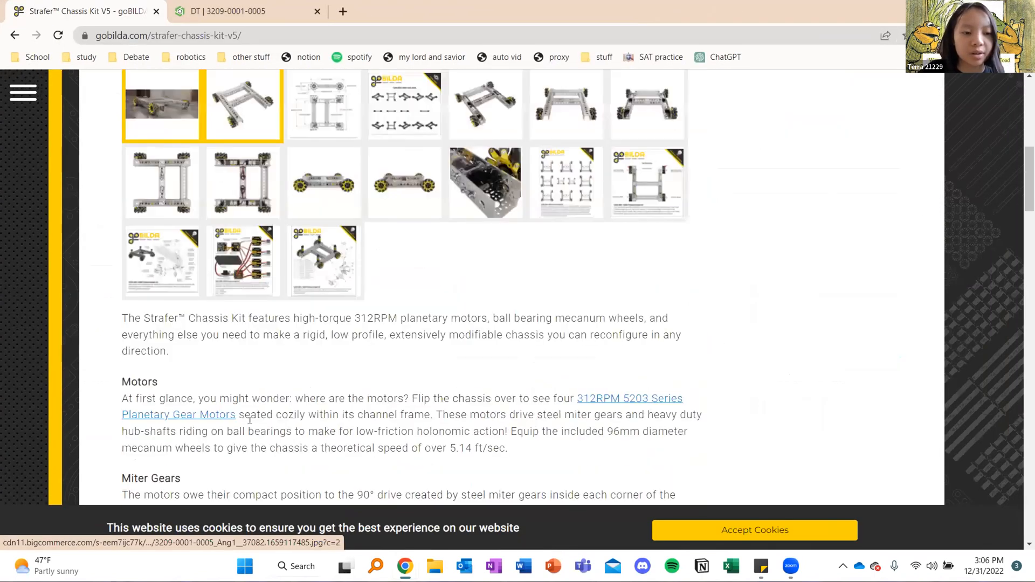
scroll(250, 422, "down", 4)
scroll(250, 424, "up", 1)
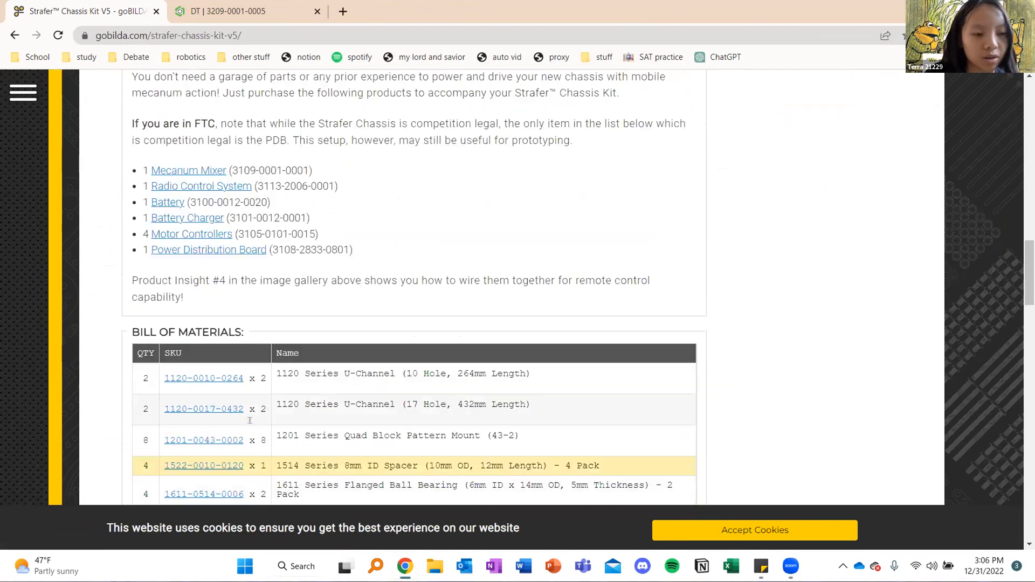
scroll(253, 426, "down", 8)
scroll(252, 426, "down", 10)
scroll(251, 426, "up", 3)
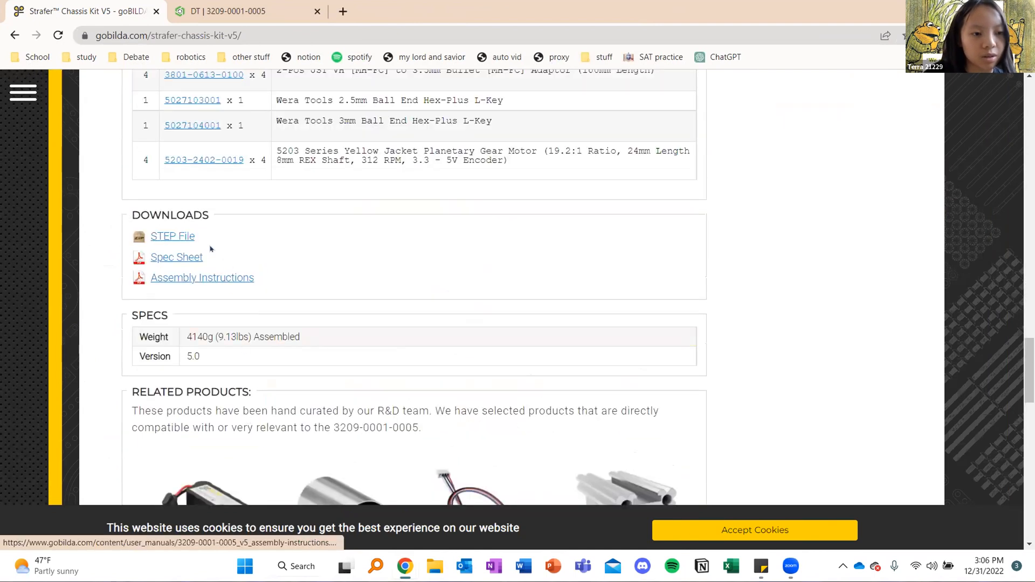
left_click(172, 238)
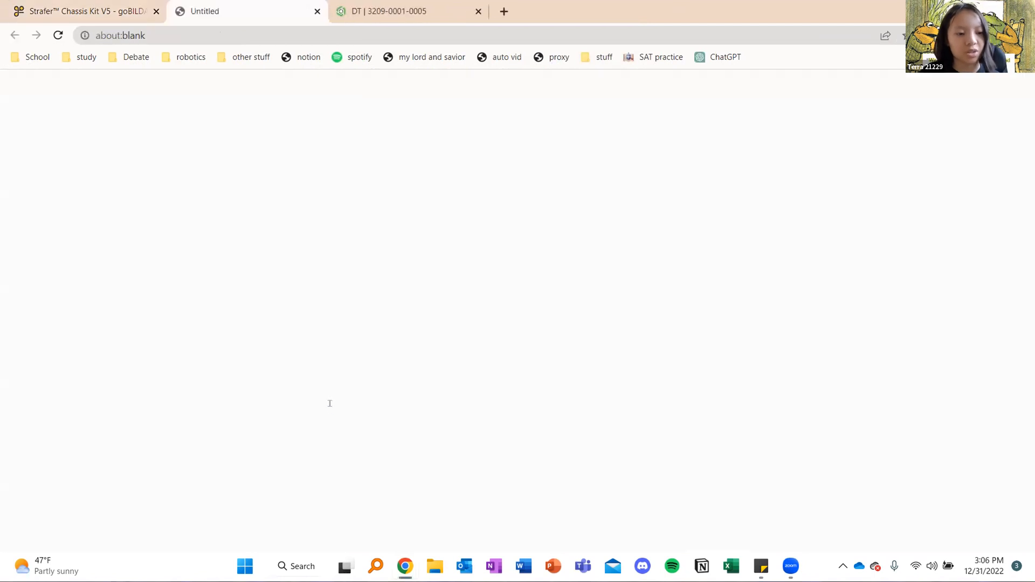
left_click(143, 532)
left_click(201, 480)
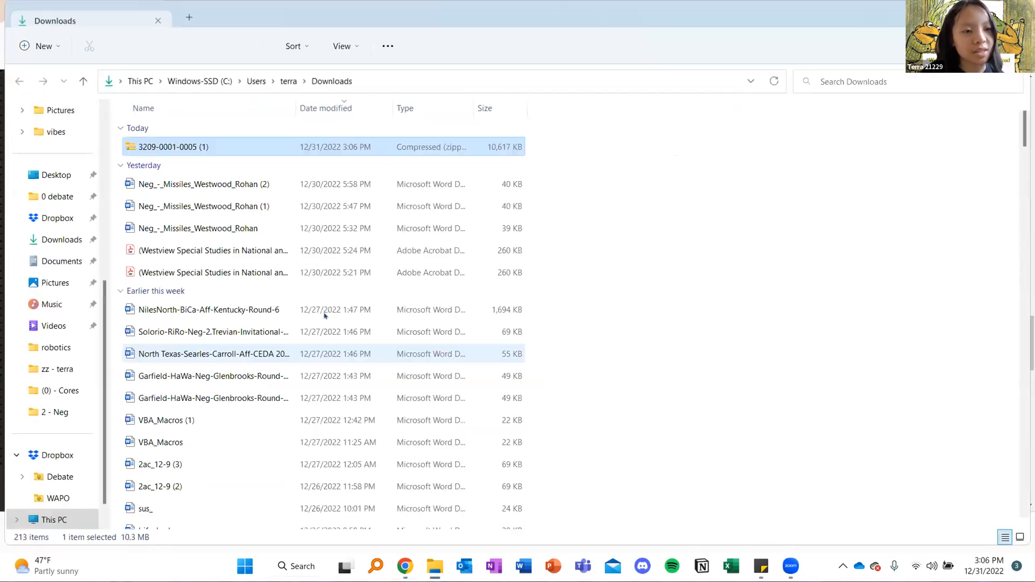
right_click(234, 151)
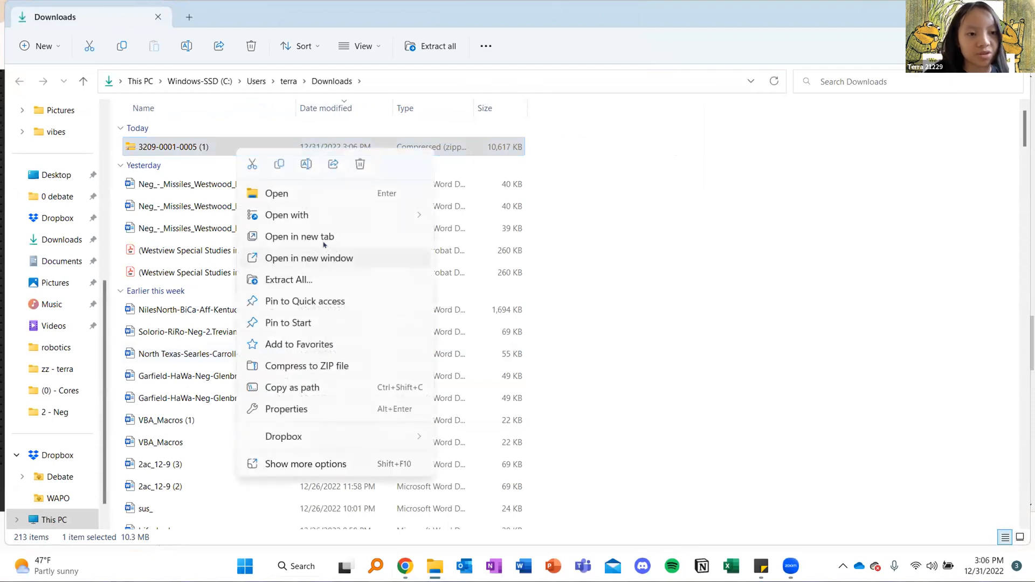
left_click(299, 280)
left_click(537, 217)
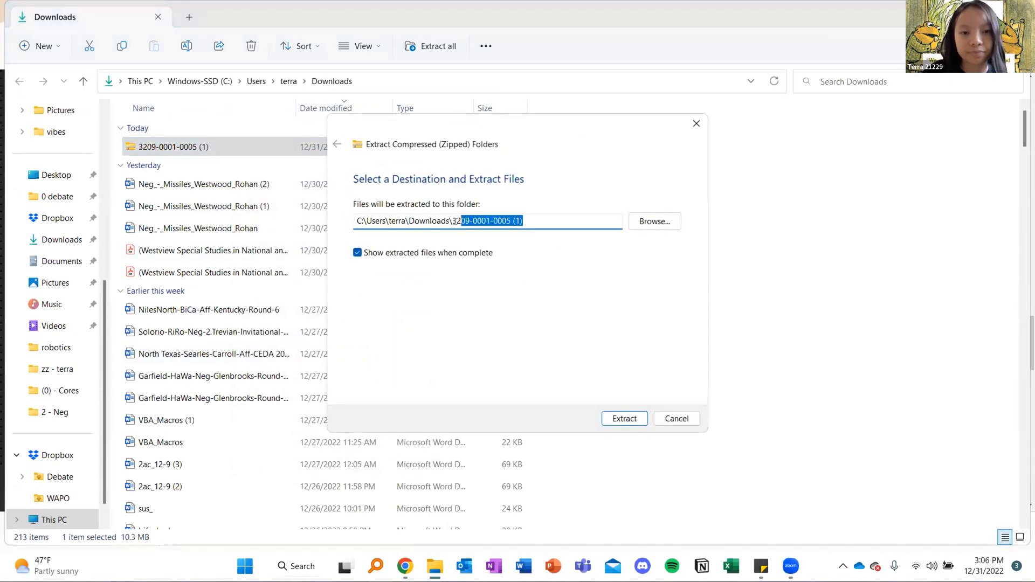
key("BackSpace")
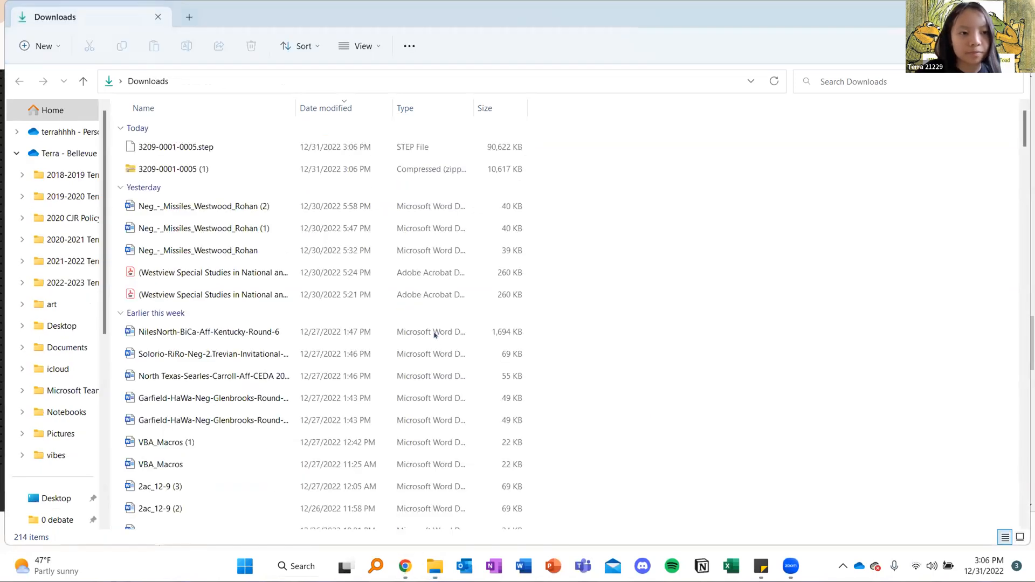
Return to goBILDA in Chrome and open the 1 x 9 Hole, 43 x 240mm pattern plate among the structure products
mouse_move(405, 566)
left_click(487, 495)
scroll(453, 303, "up", 15)
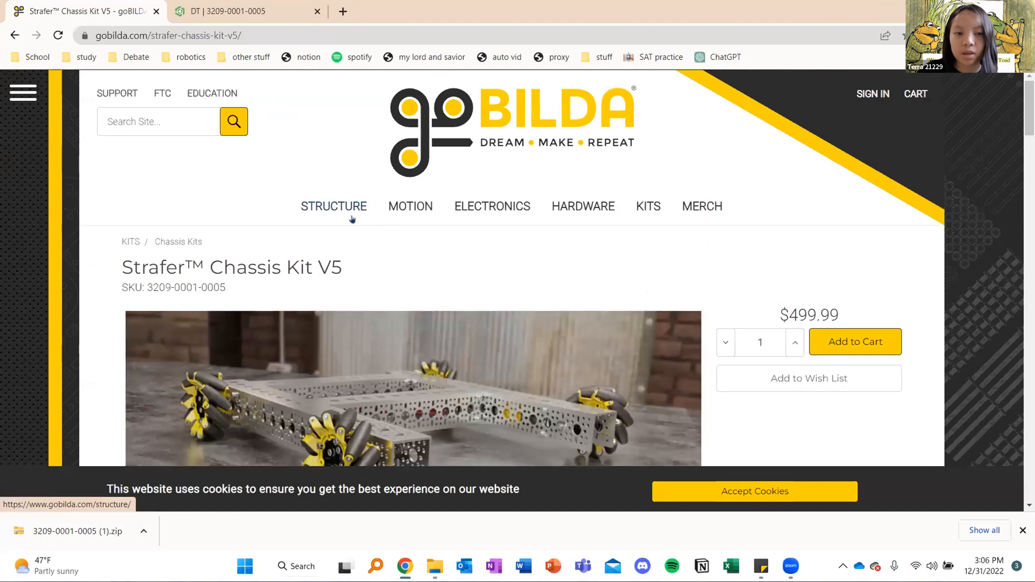
left_click(352, 219)
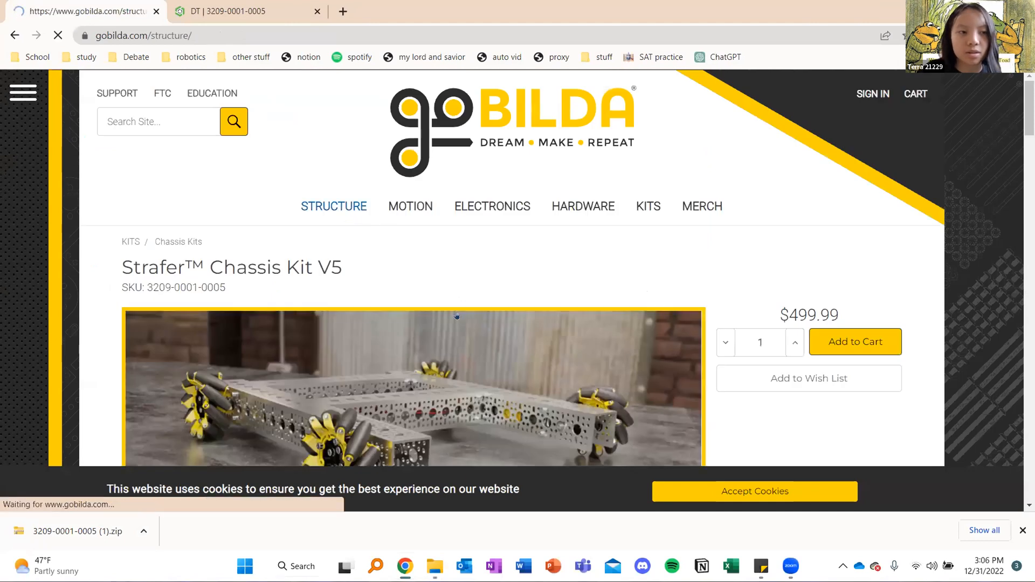
scroll(455, 316, "down", 3)
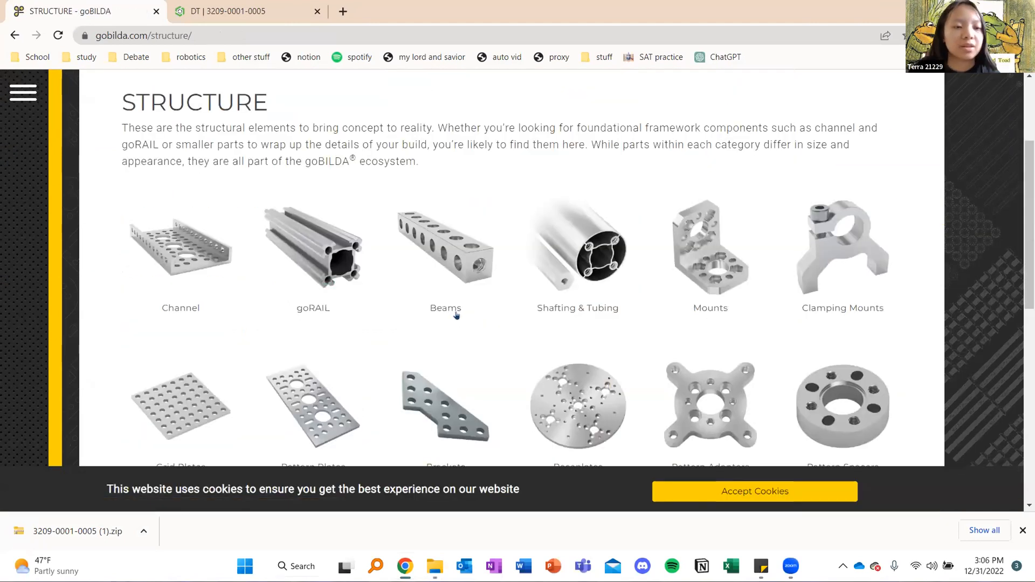
scroll(455, 314, "up", 3)
scroll(393, 265, "down", 5)
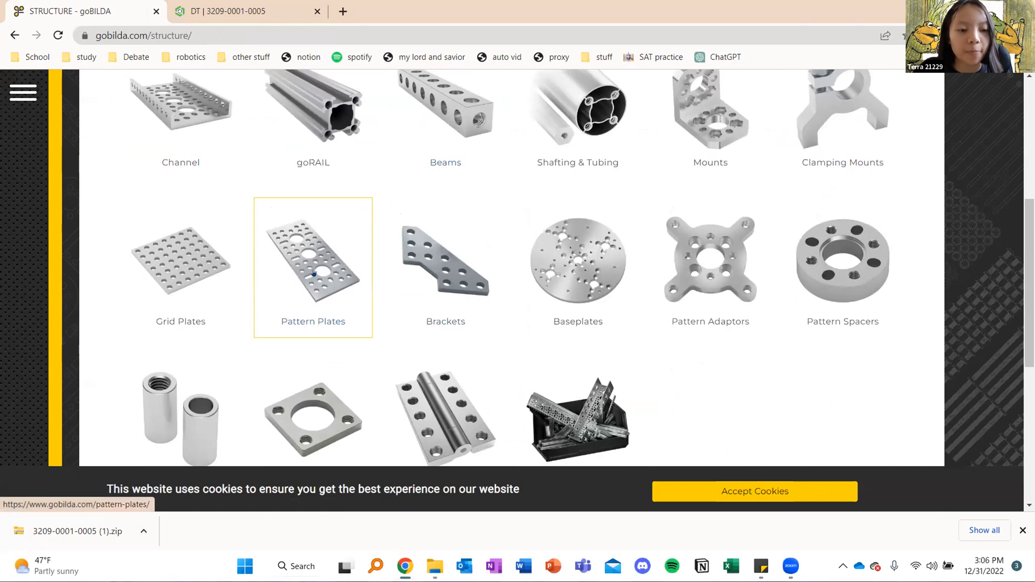
scroll(394, 325, "down", 6)
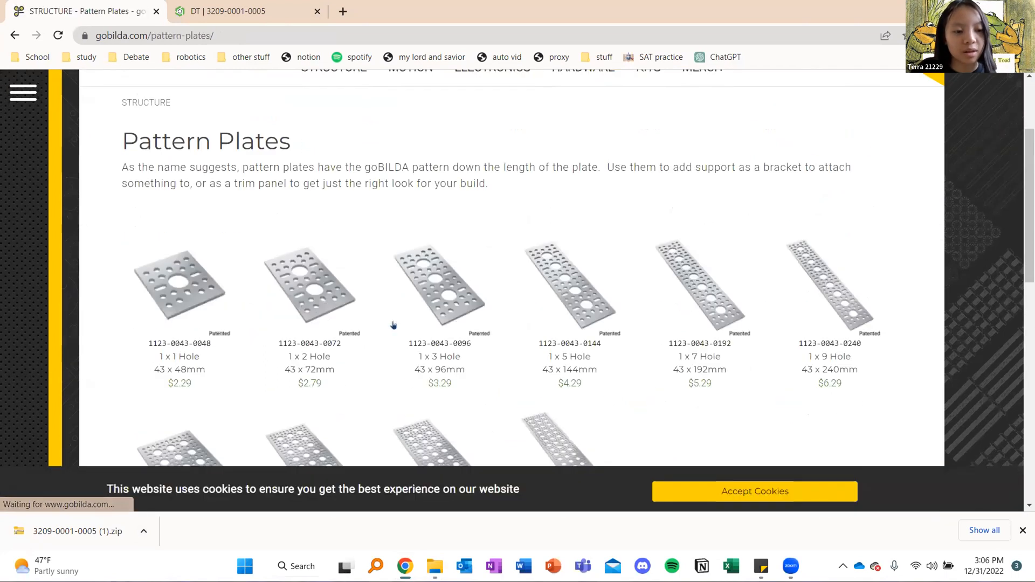
left_click(825, 133)
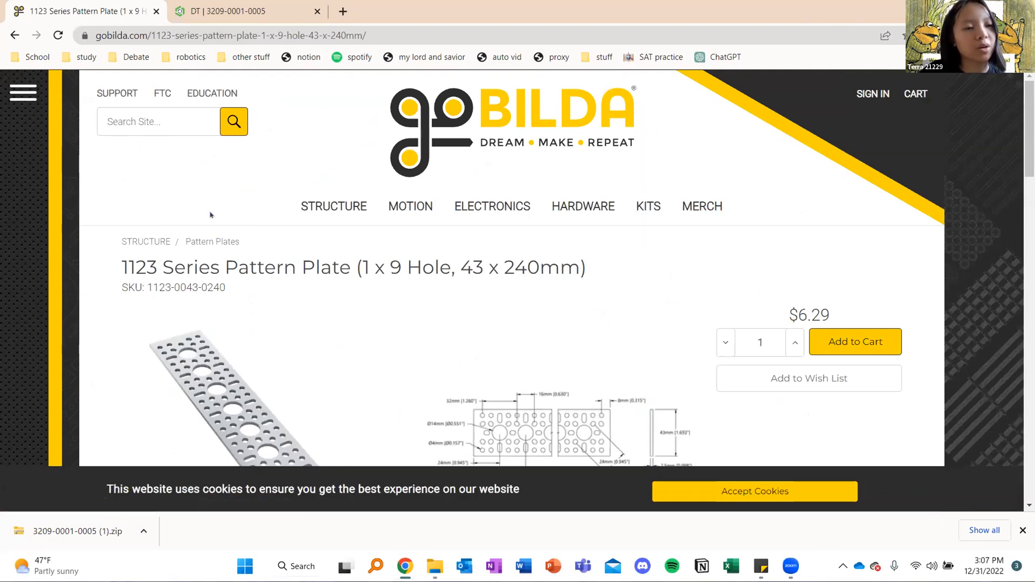
Download the STEP file of the 1123 Series Pattern Plate (1 x 9 Hole, 43 x 240mm)
scroll(210, 215, "down", 5)
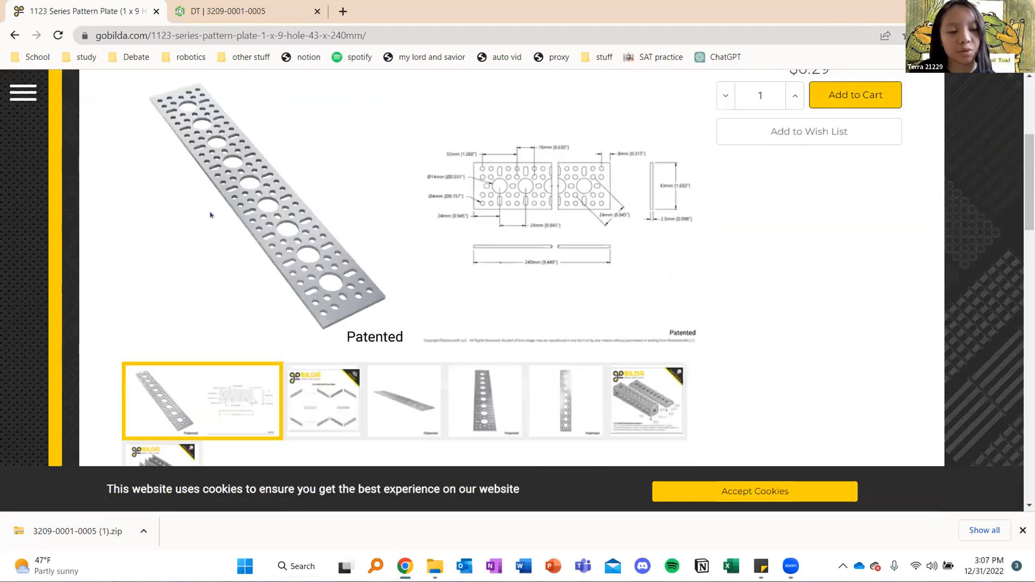
scroll(323, 301, "up", 3)
scroll(323, 300, "down", 3)
scroll(323, 299, "down", 5)
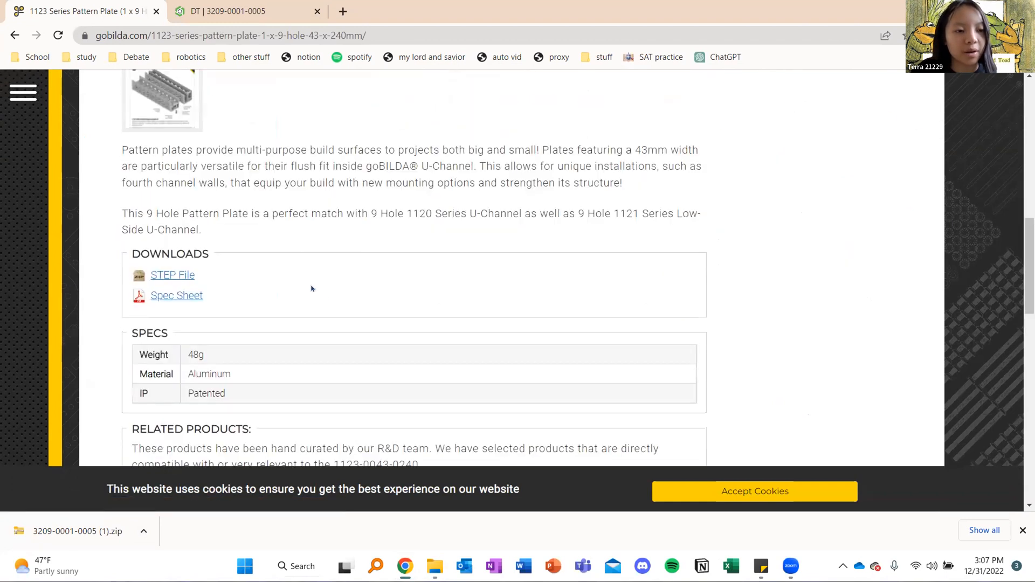
left_click(181, 275)
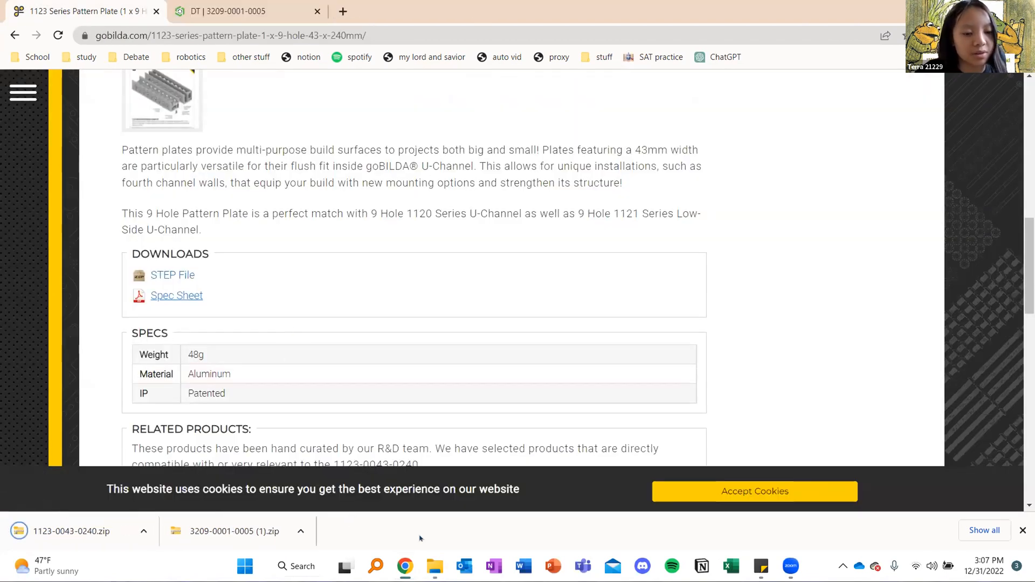
mouse_move(410, 563)
left_click(360, 499)
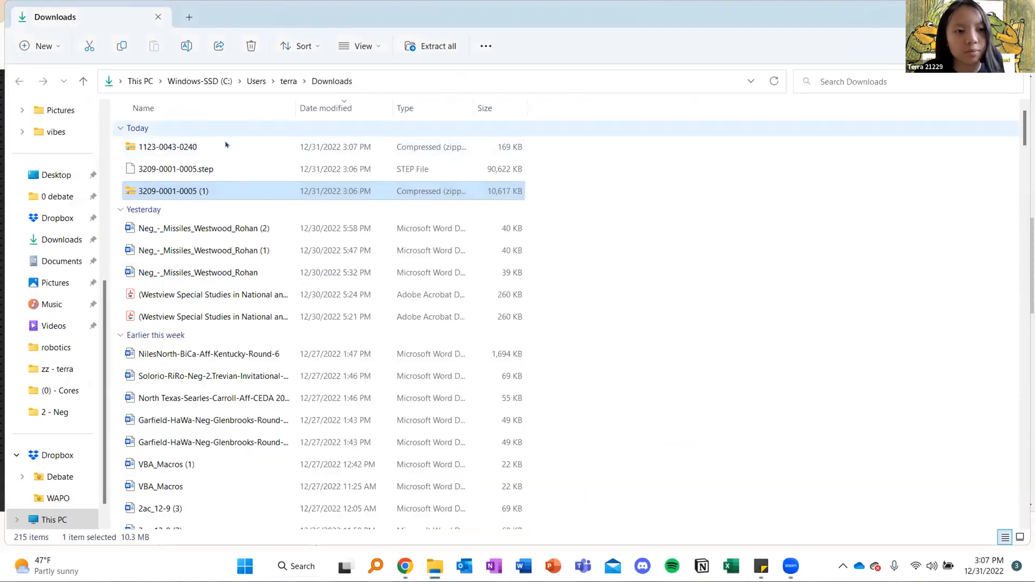
left_click(226, 147)
right_click(226, 147)
left_click(281, 275)
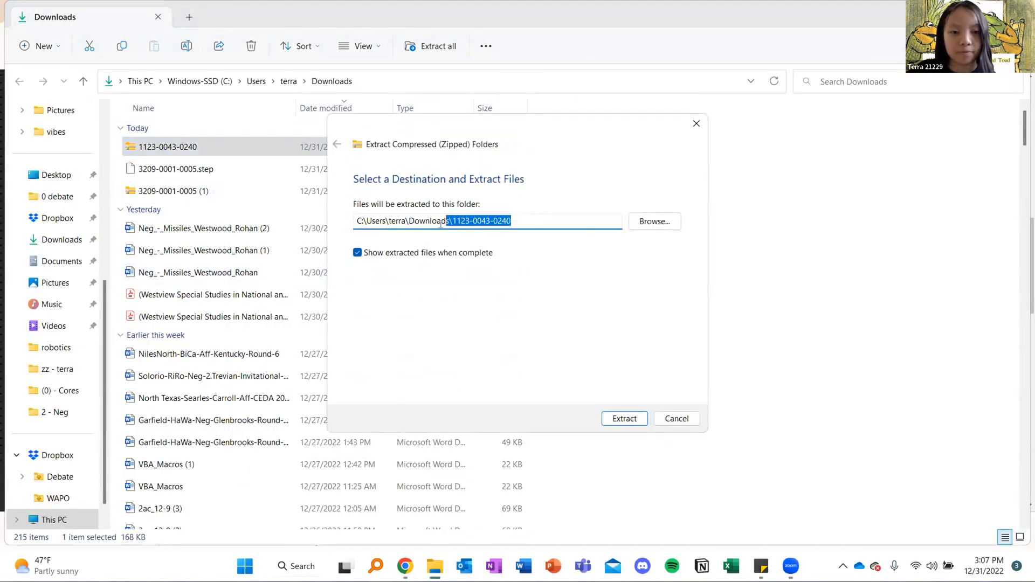
key("Return")
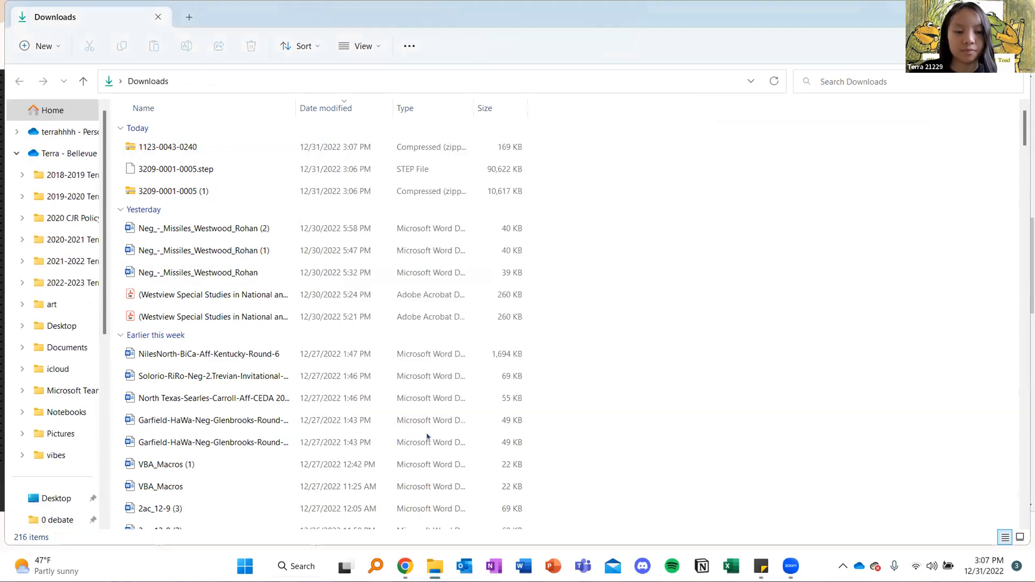
Return to goBILDA in Chrome and open the 9 Hole, 240mm 1121 Series Low-Side U-Channel among the channel products
left_click(474, 531)
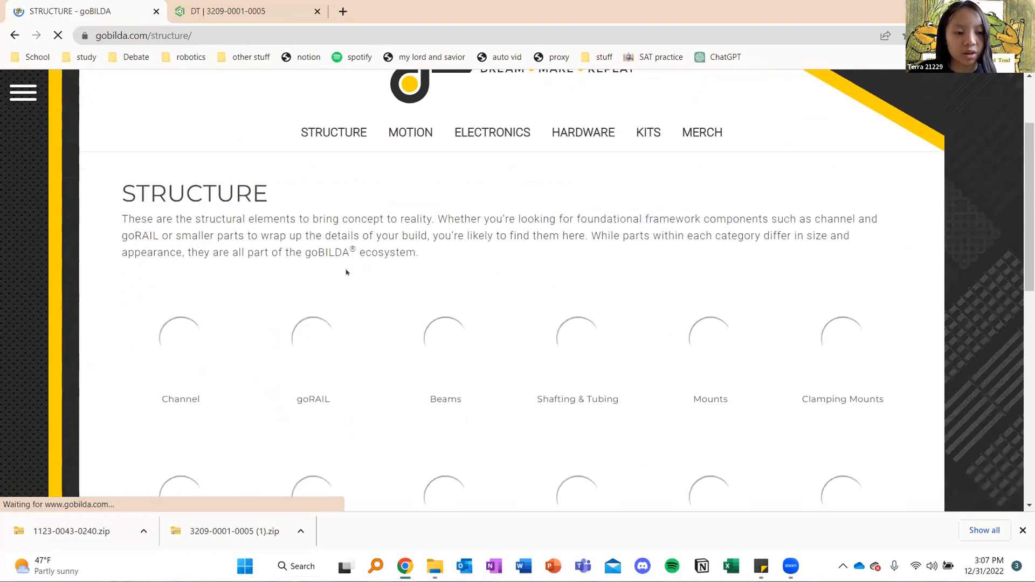
left_click(214, 389)
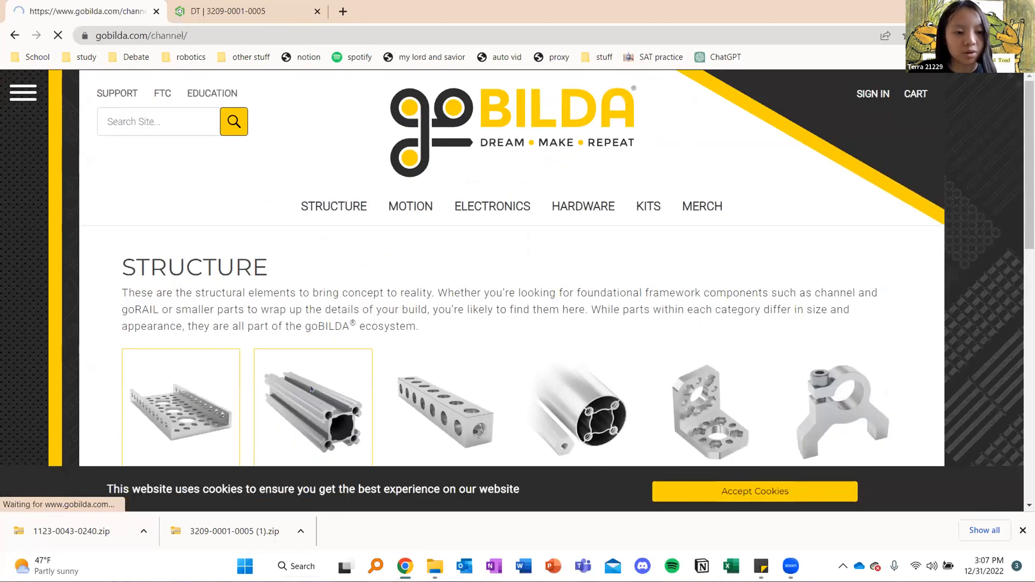
scroll(323, 226, "down", 9)
left_click(326, 214)
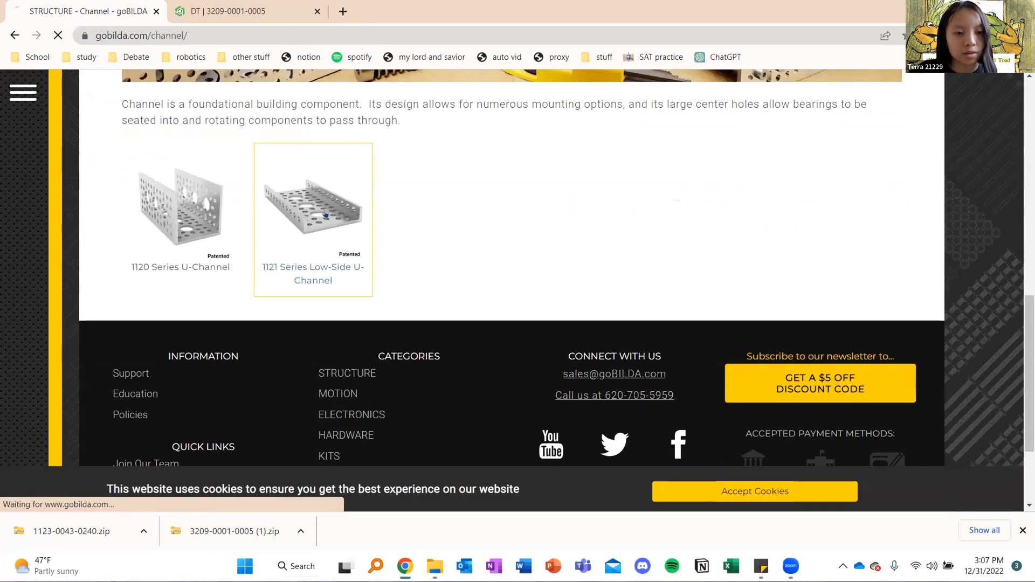
scroll(448, 232, "down", 5)
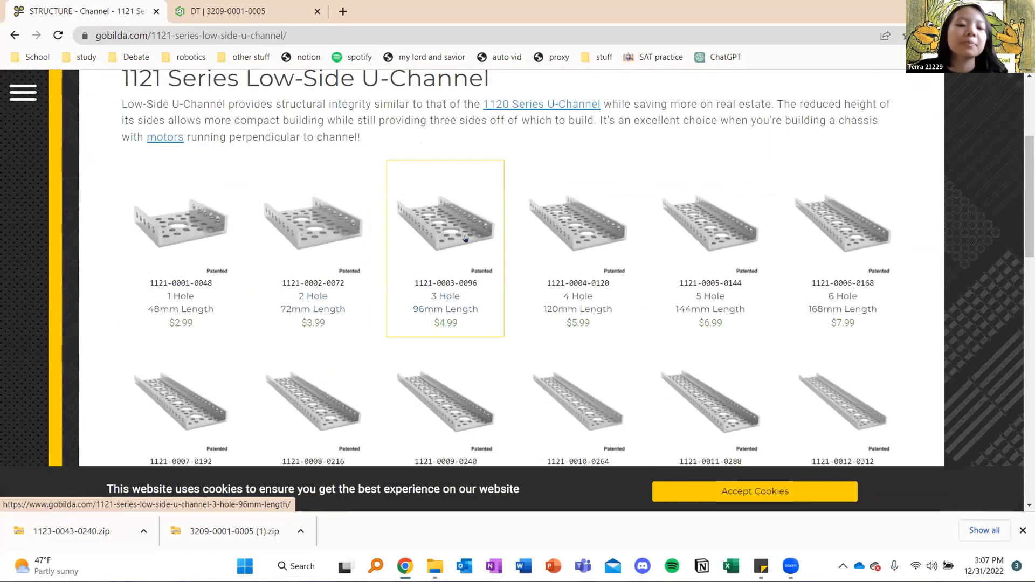
left_click(453, 343)
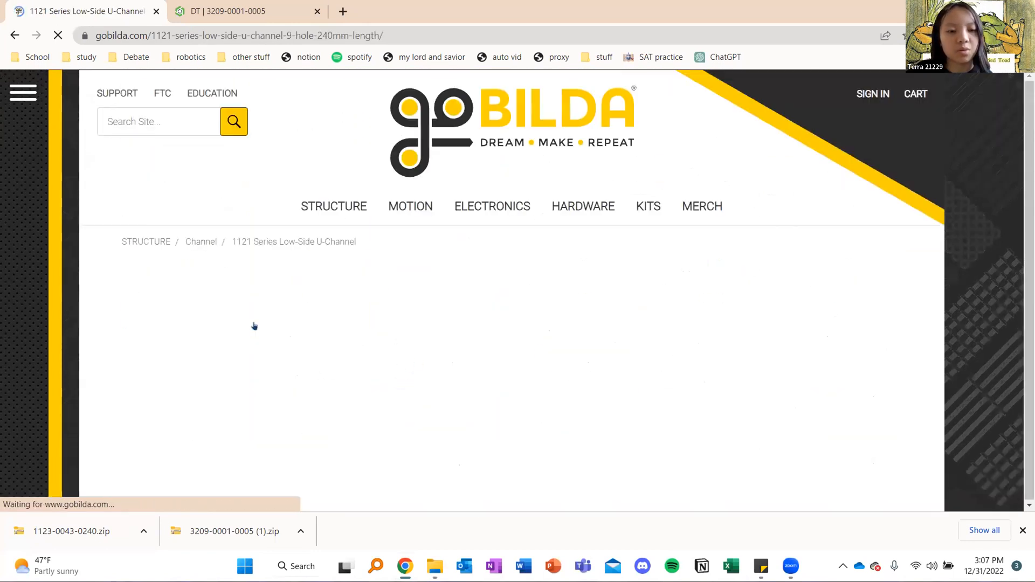
Download the STEP file of the 9 Hole, 240mm Low-Side U-Channel
scroll(251, 316, "down", 5)
scroll(254, 312, "down", 3)
scroll(261, 282, "up", 2)
left_click(181, 259)
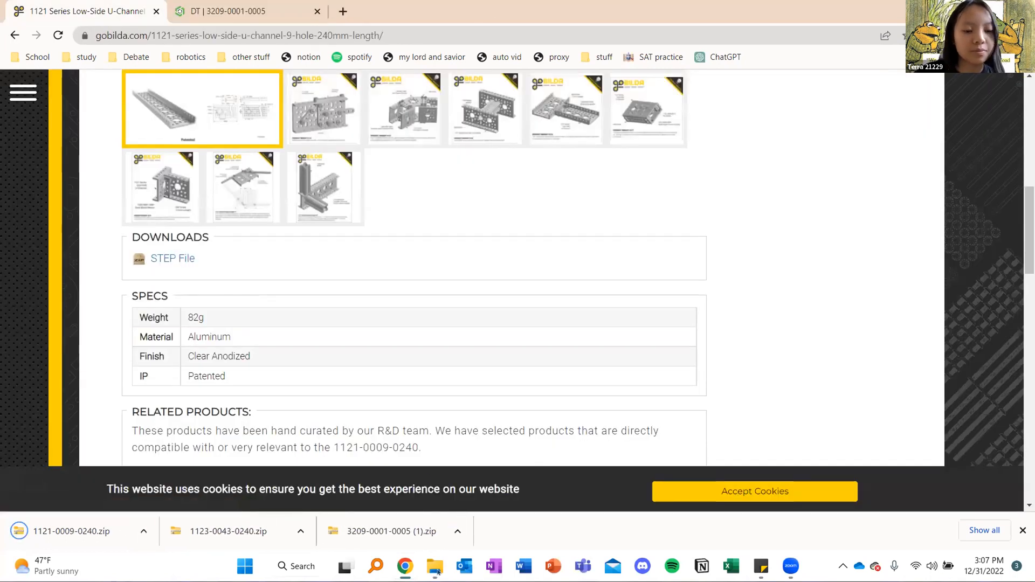
mouse_move(435, 566)
left_click(361, 501)
left_click(199, 146)
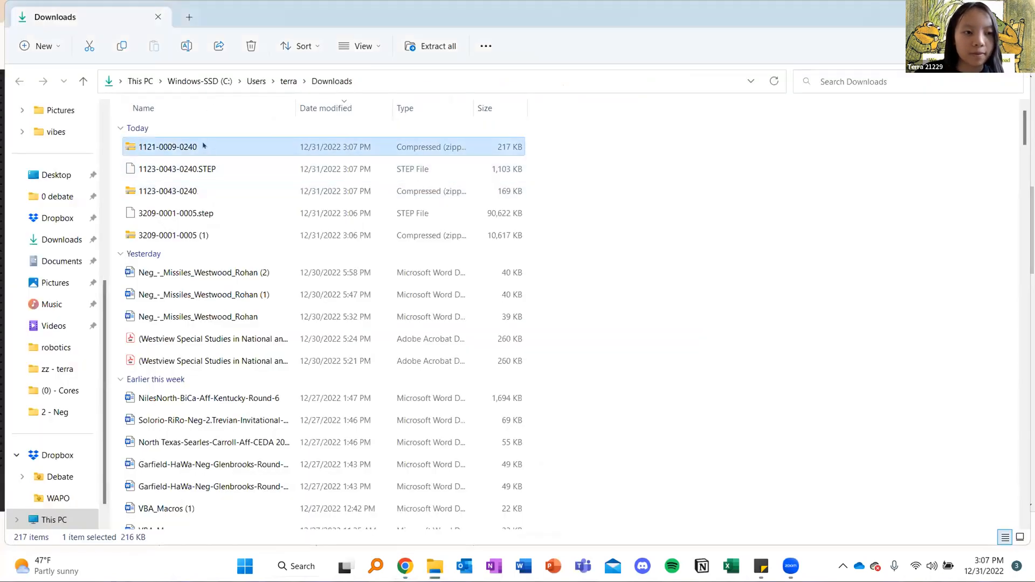
right_click(212, 147)
left_click(262, 275)
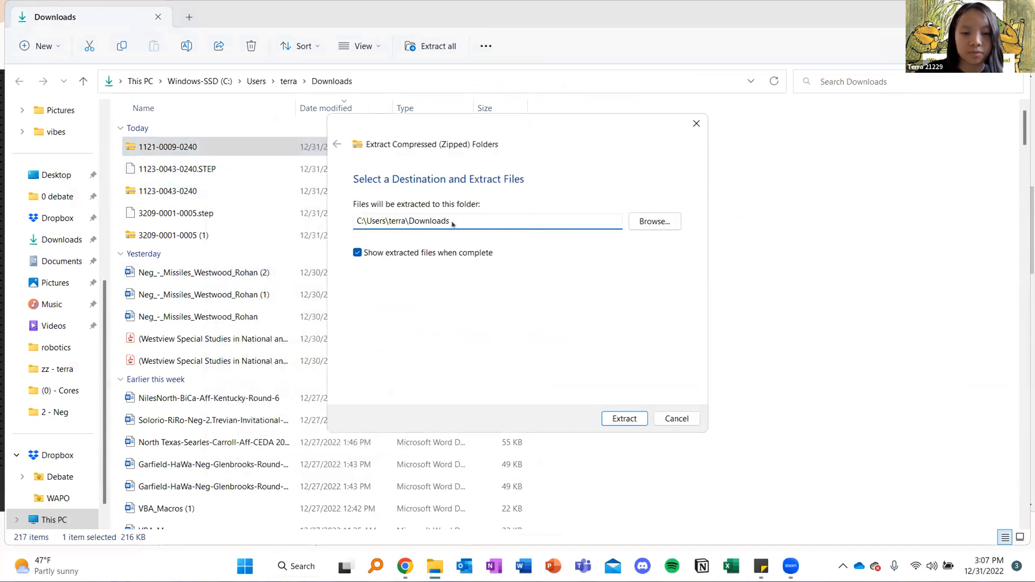
key("Return")
Return to goBILDA in Chrome, open the 1205 Series Dual Block Mount (1-5) among the structure mounts, and download its STEP file
mouse_move(405, 566)
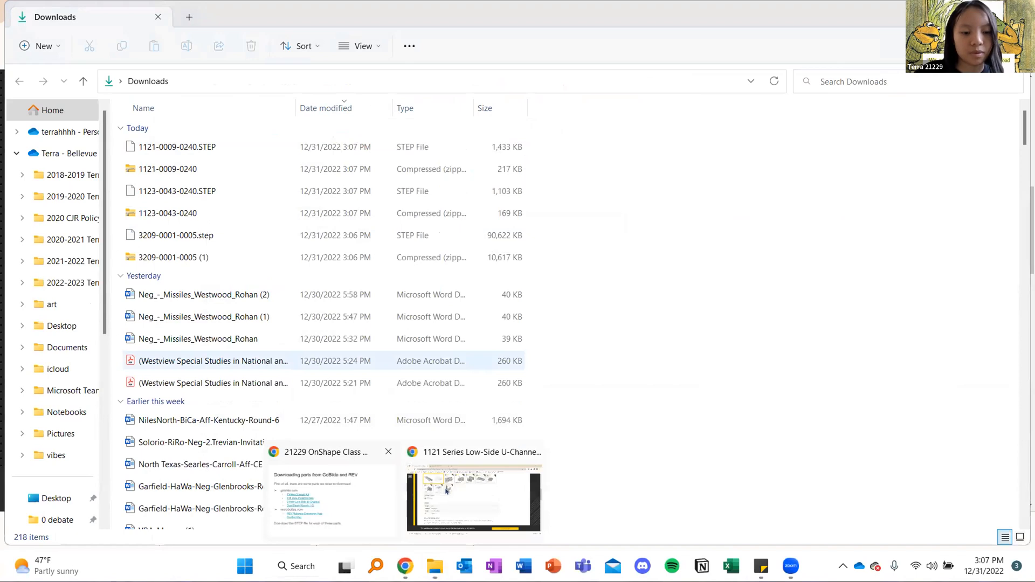
left_click(473, 493)
left_click(650, 206)
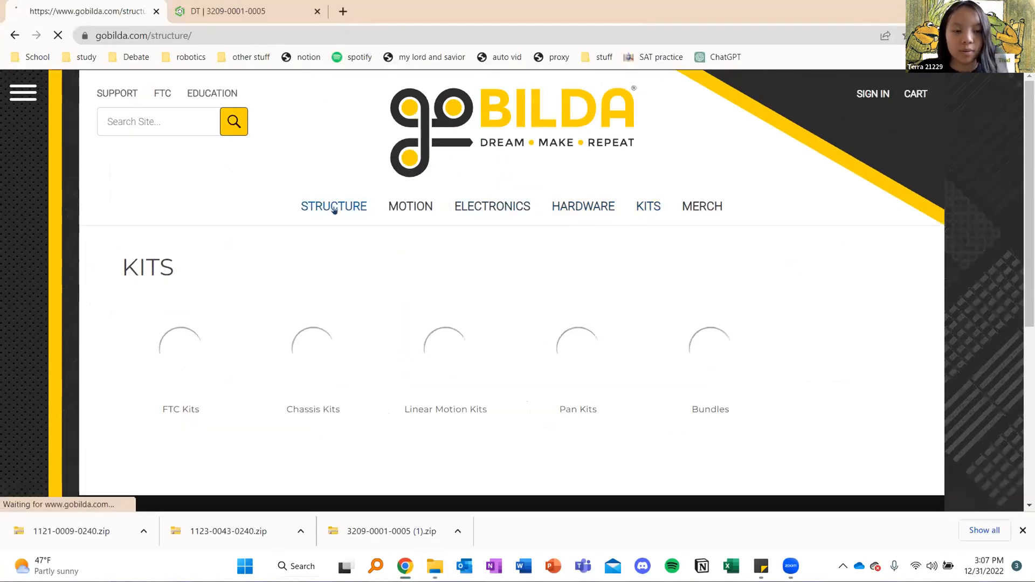
scroll(363, 215, "down", 5)
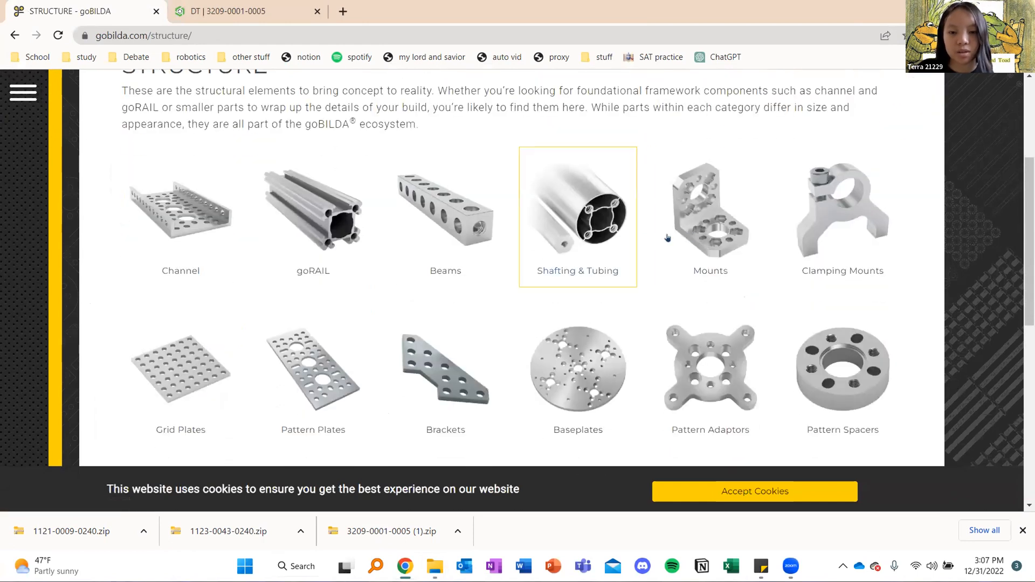
left_click(703, 225)
scroll(377, 296, "down", 3)
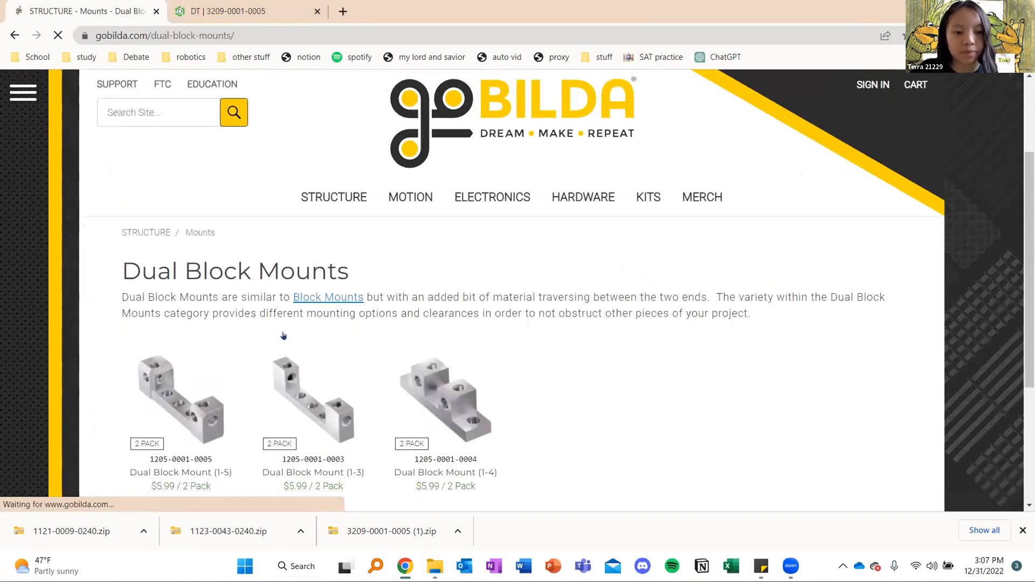
scroll(309, 292, "down", 3)
scroll(186, 283, "down", 10)
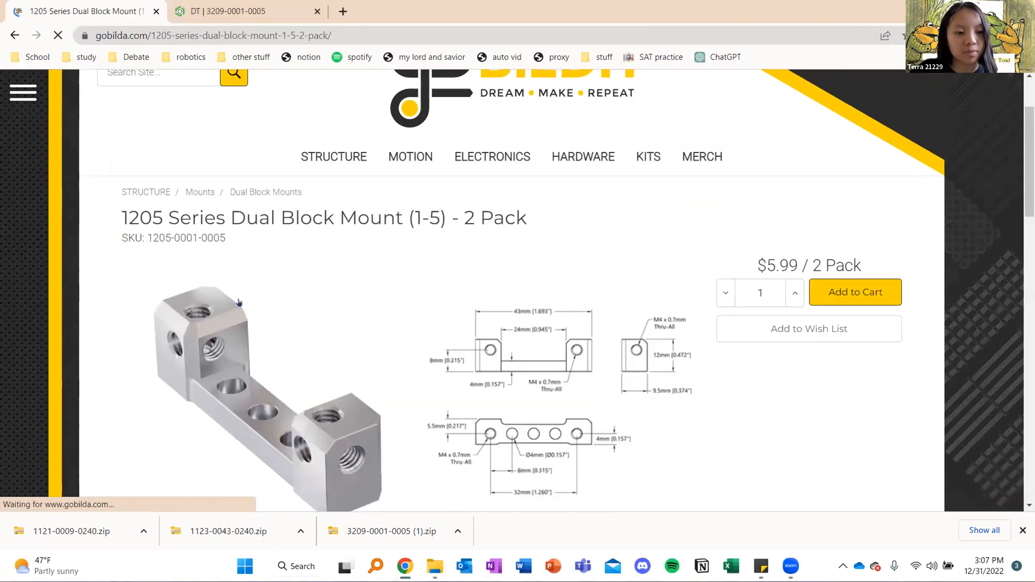
left_click(172, 255)
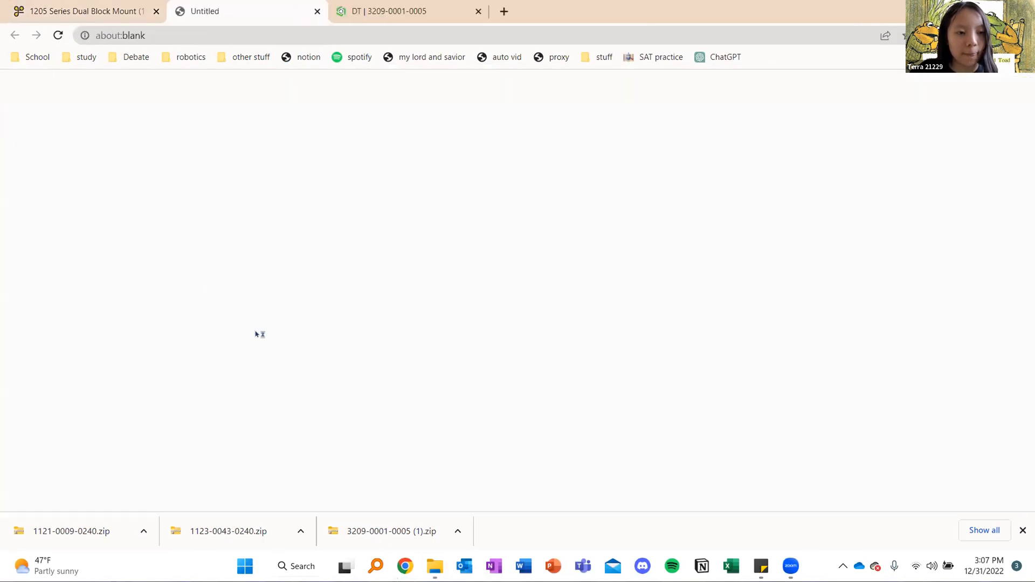
left_click(143, 531)
mouse_move(406, 566)
left_click(412, 504)
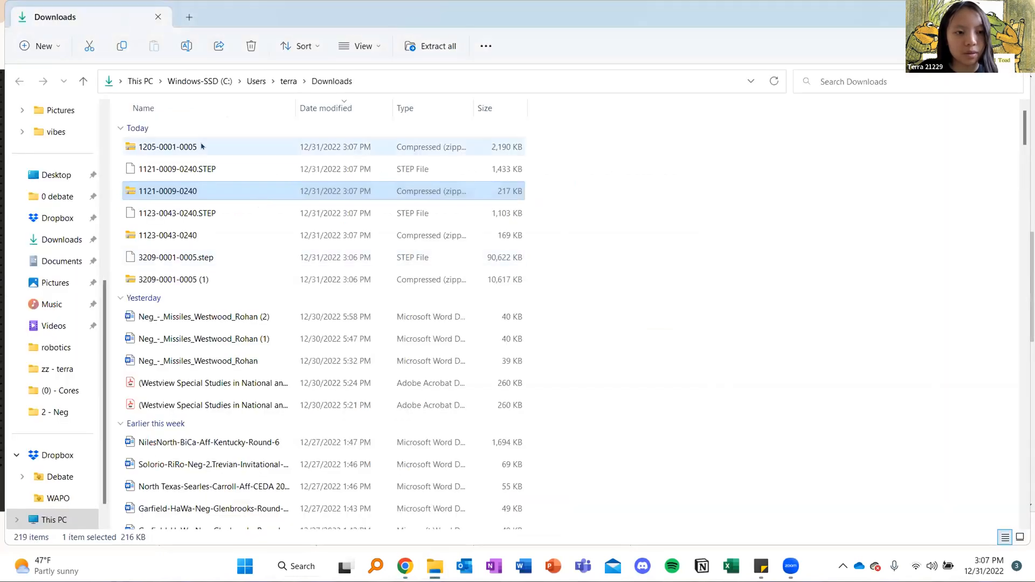
right_click(221, 147)
left_click(286, 273)
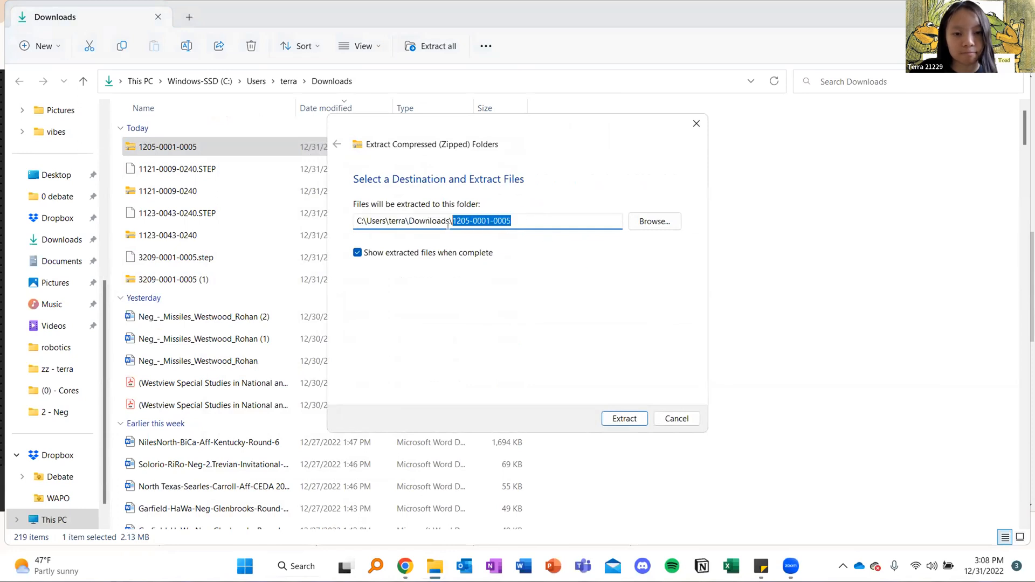
key("Return")
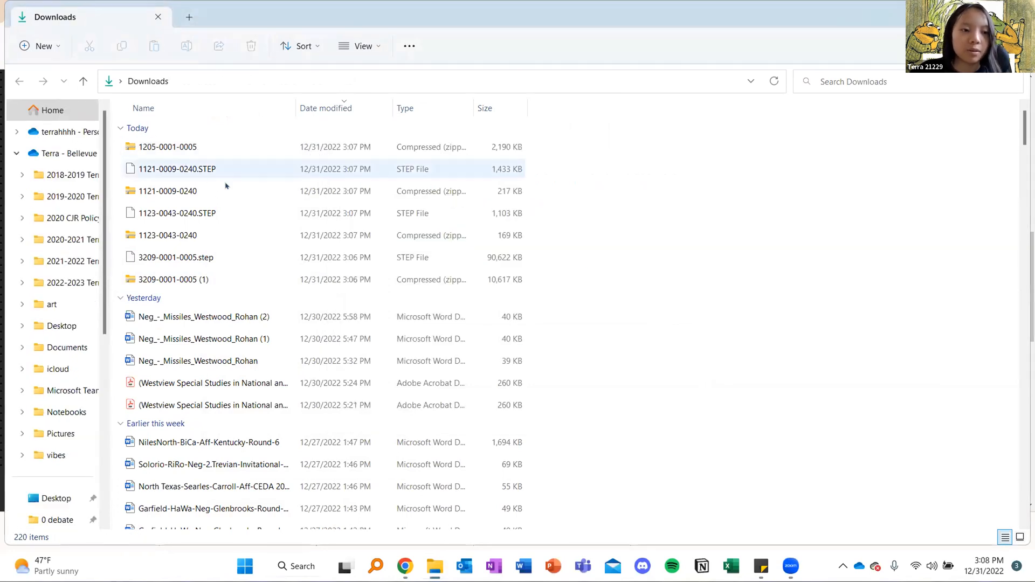
key("Delete")
left_click(225, 192)
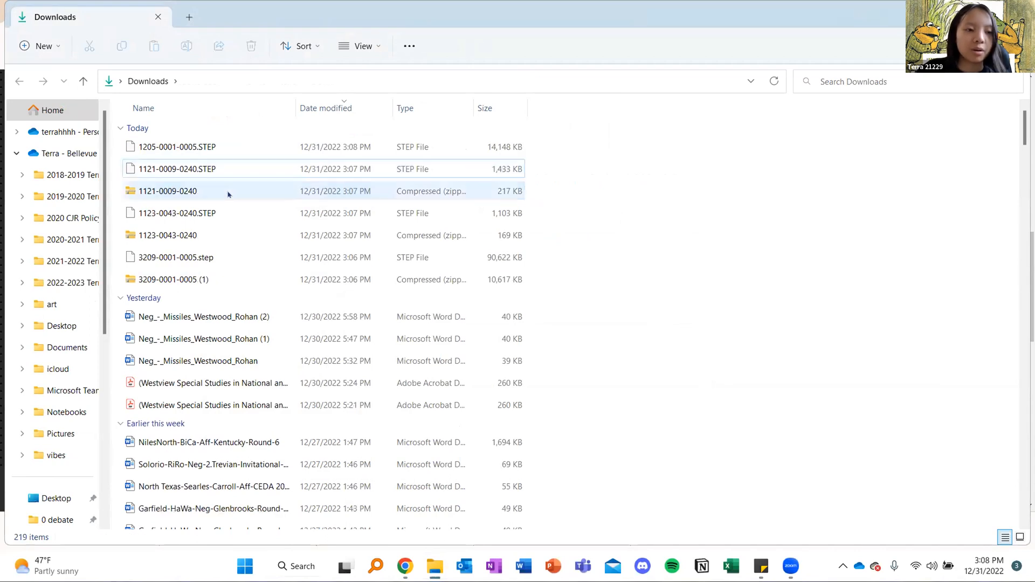
key("Delete")
left_click(196, 214)
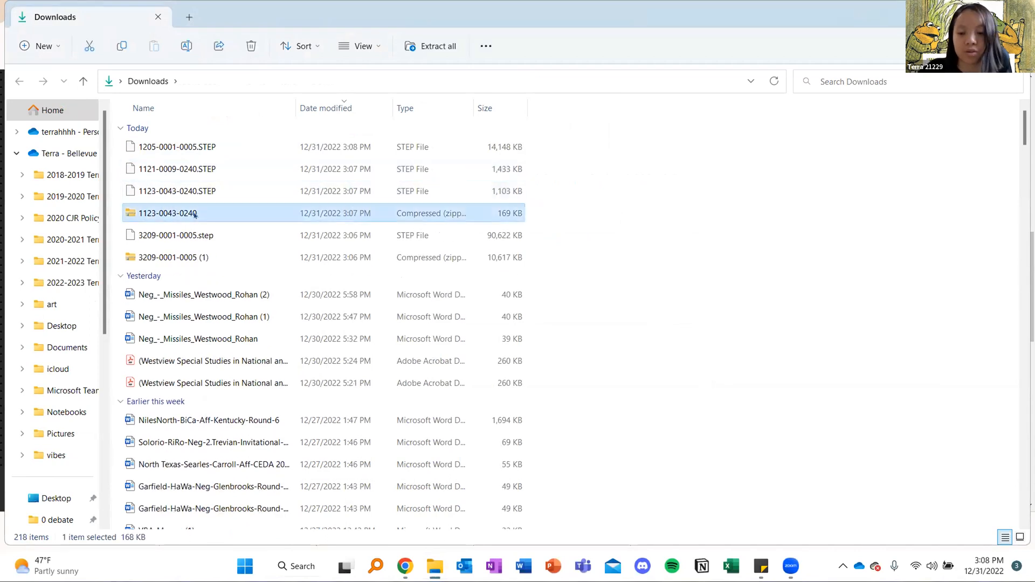
key("Delete")
key("Delete")
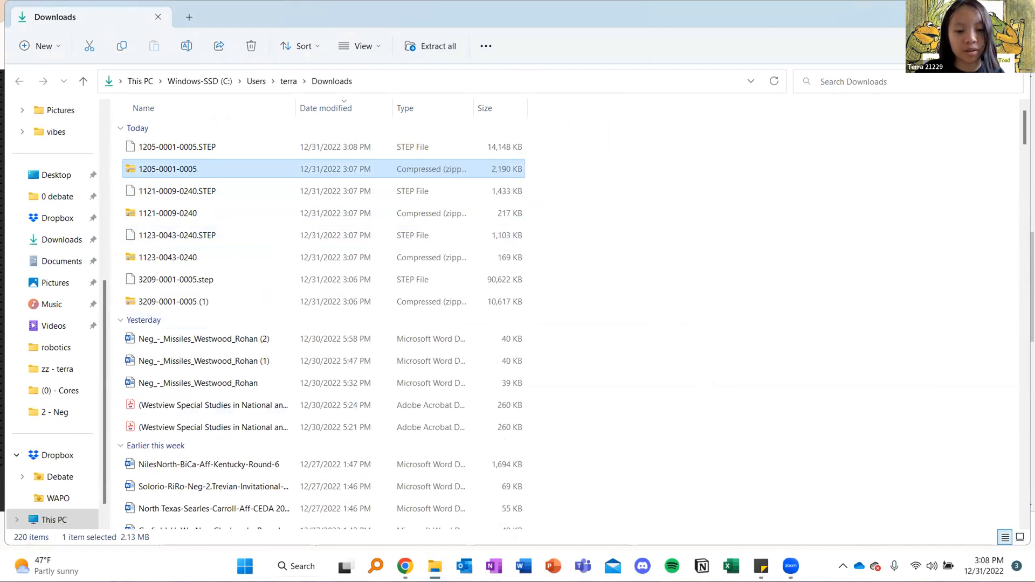
Switch to the goBILDA window in Chrome and load revrobotics.com in its place
left_click(404, 569)
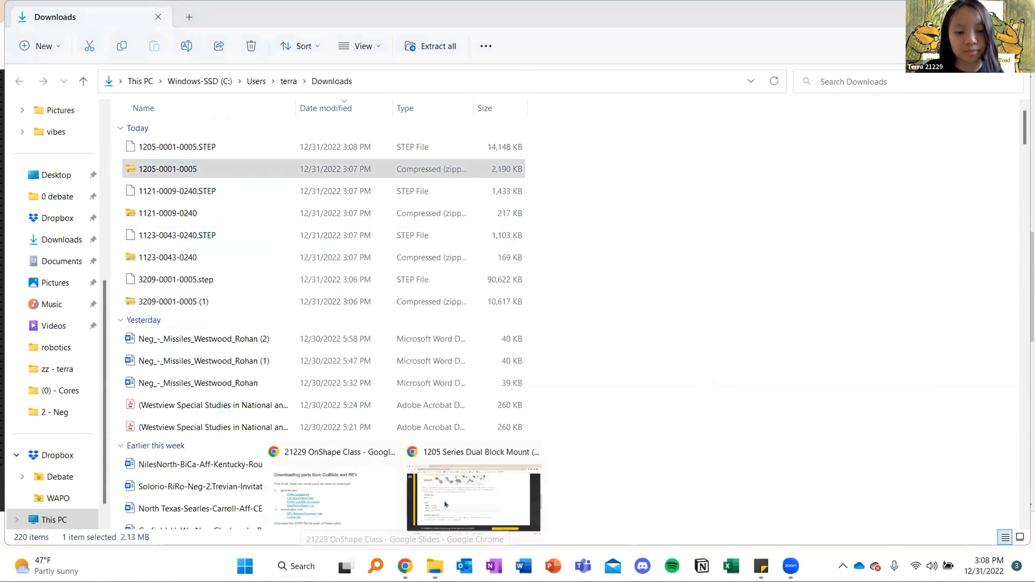
left_click(474, 499)
left_click(183, 34)
type("revrobotics.com")
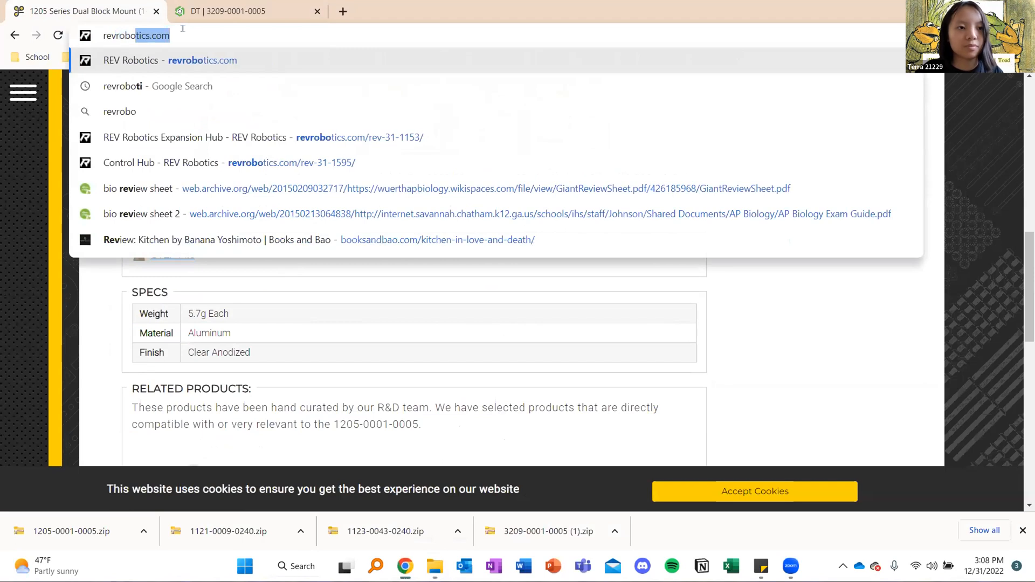
key("Return")
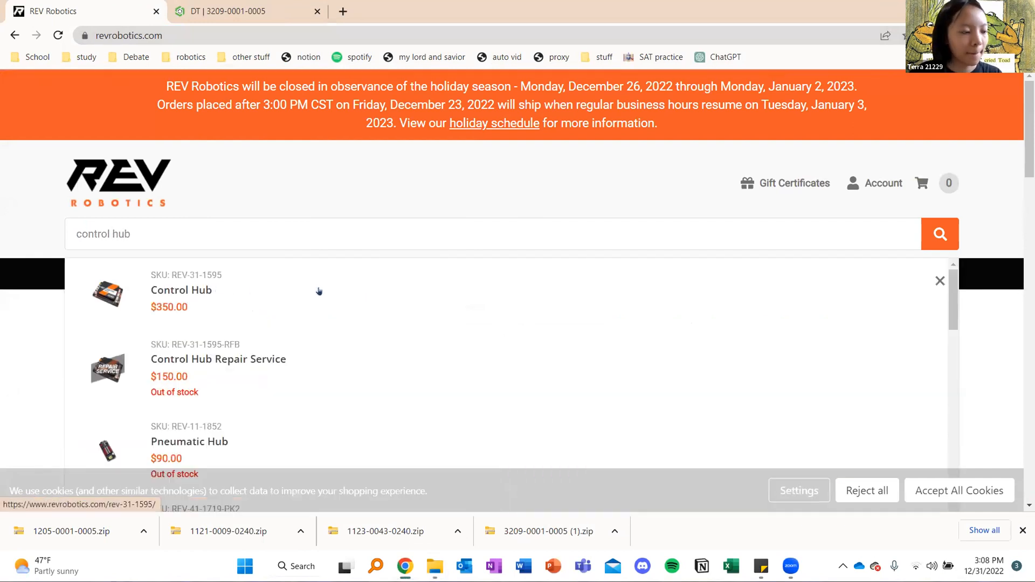
Search REV Robotics for "control hub", open the Control Hub product, and download its STEP file
left_click(319, 292)
scroll(457, 292, "down", 10)
scroll(458, 294, "down", 15)
left_click(178, 261)
Search the REV Robotics site for "expansion hub" and open the REV Robotics Expansion Hub product
scroll(353, 243, "up", 10)
scroll(353, 243, "up", 15)
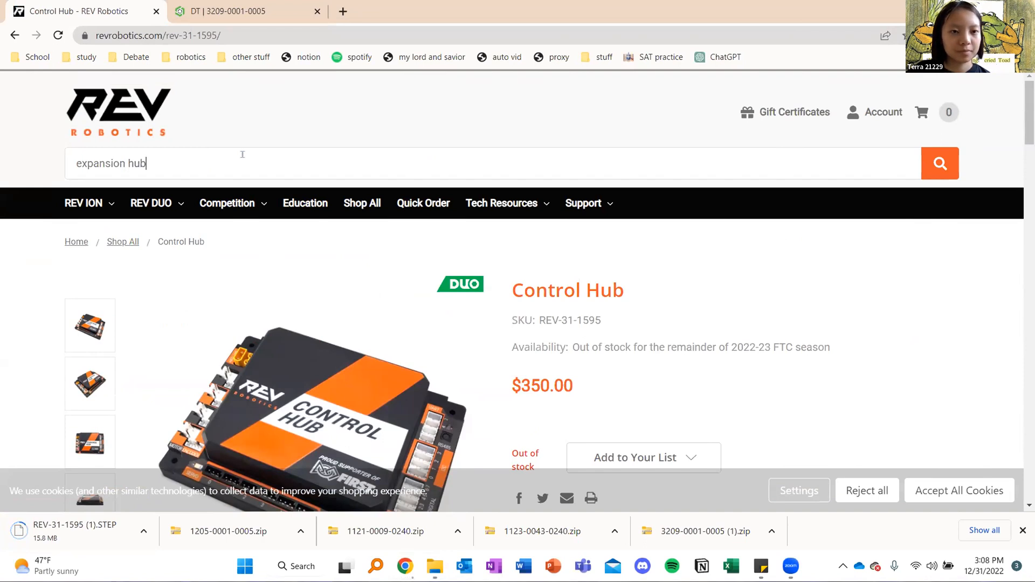
key("Return")
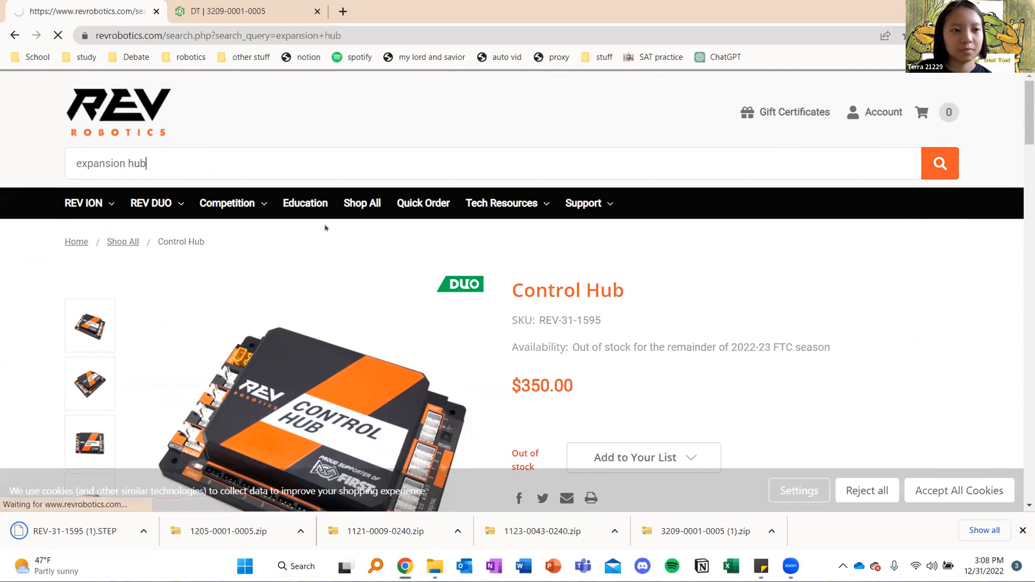
scroll(351, 334, "down", 3)
left_click(349, 319)
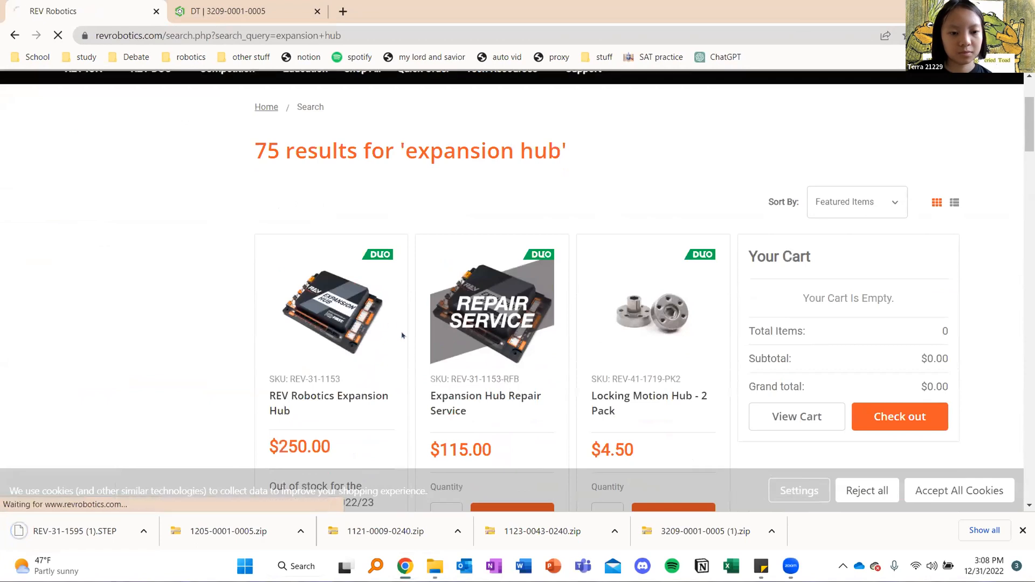
Download the REV-31-1153 STEP file from the Expansion Hub's CAD & Drawings section
scroll(386, 328, "down", 10)
scroll(304, 303, "down", 15)
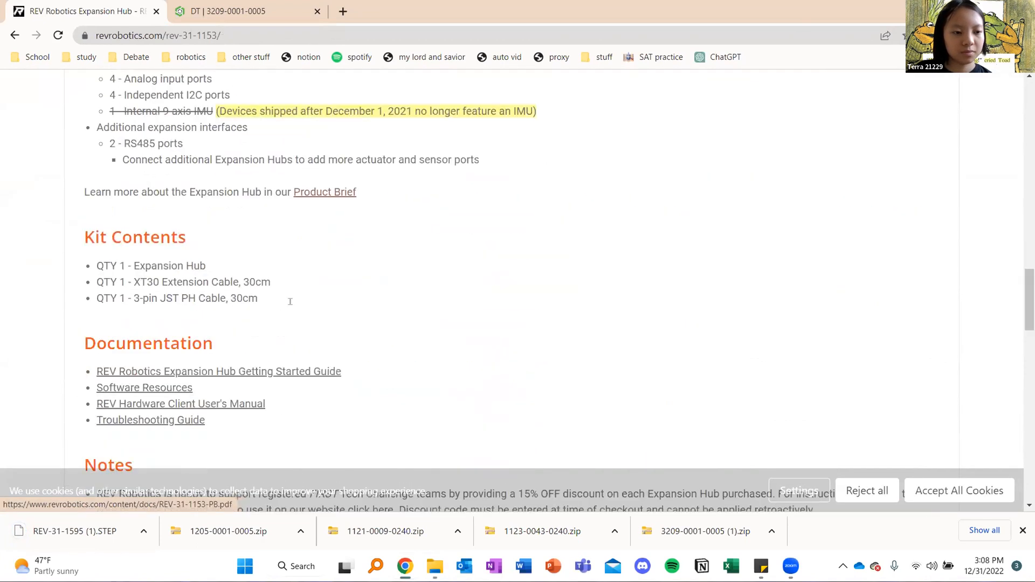
left_click(178, 275)
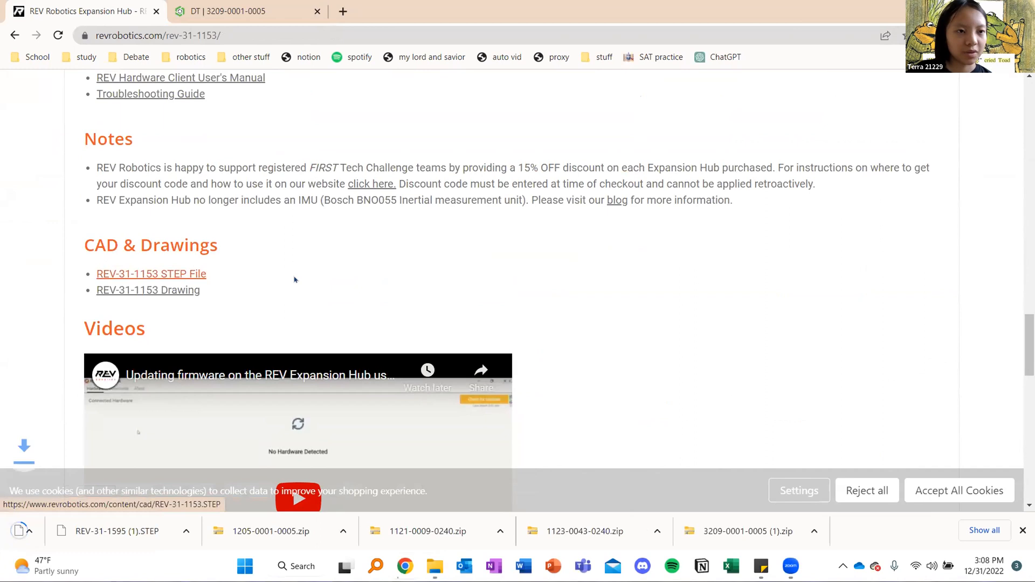
Open the Onshape documents page in a new browser tab
left_click(344, 11)
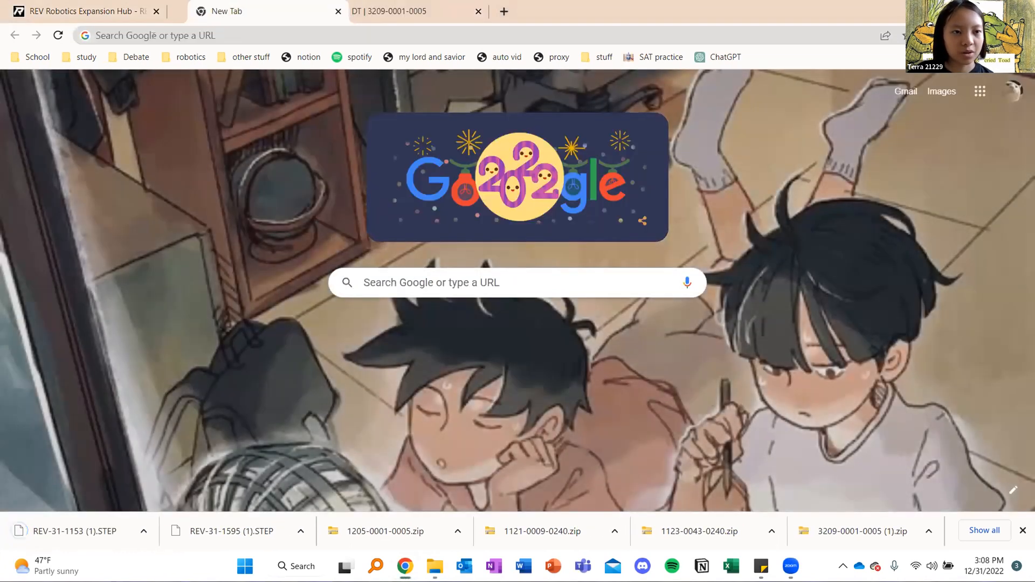
left_click(151, 35)
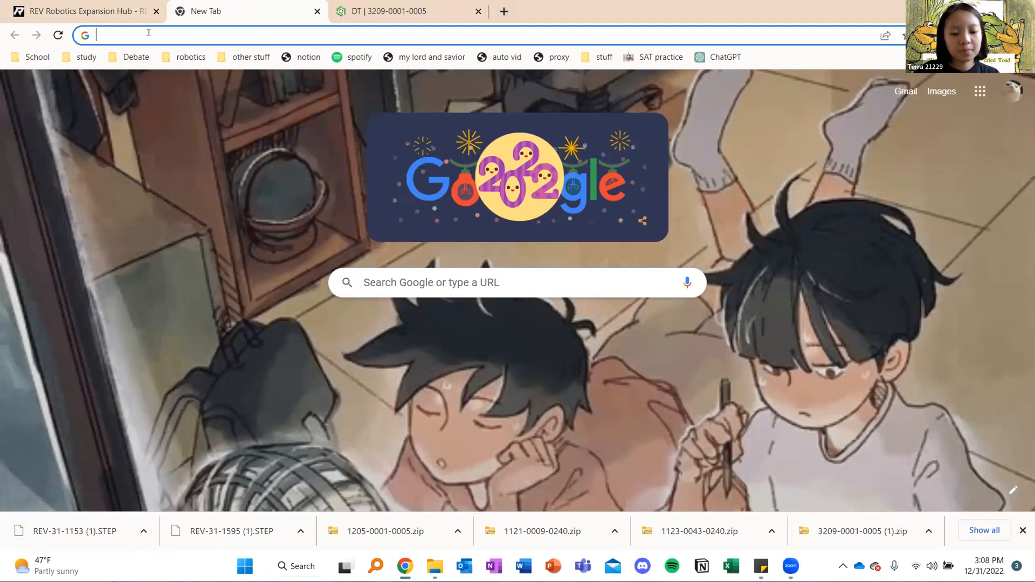
type("onsha")
key("Return")
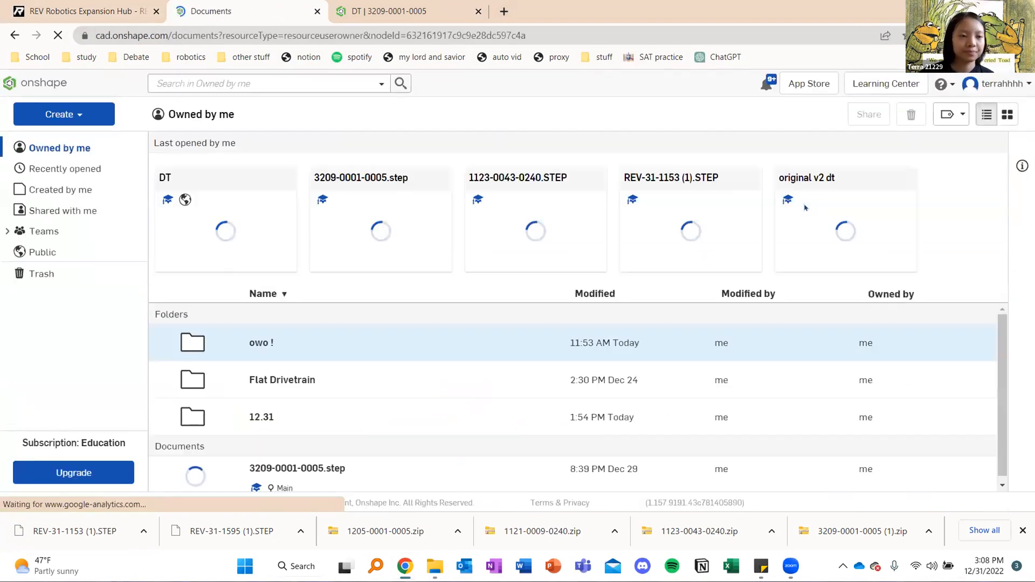
Create a new Onshape folder named "Demo Assembly"
left_click(93, 111)
left_click(75, 161)
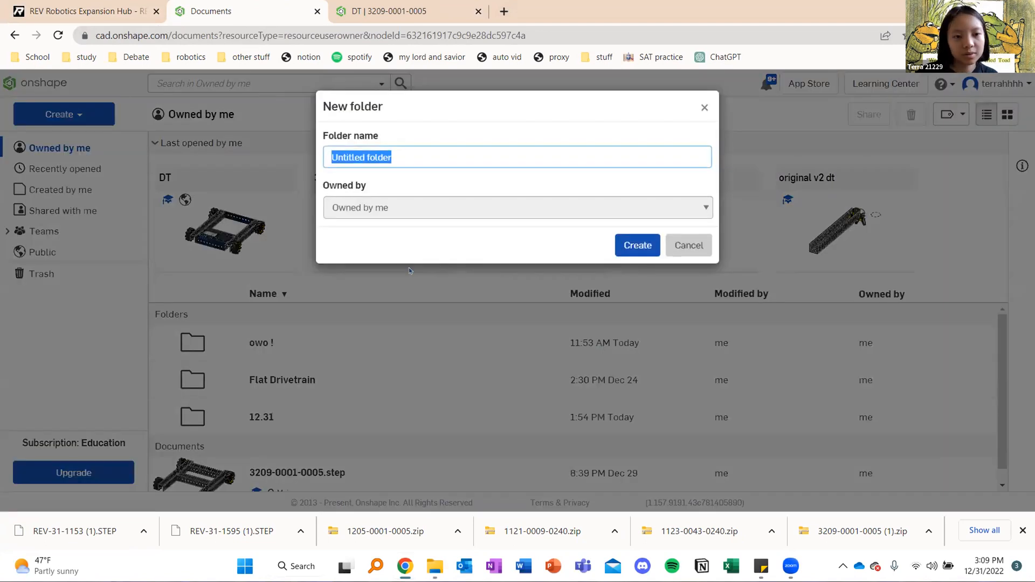
type("hi")
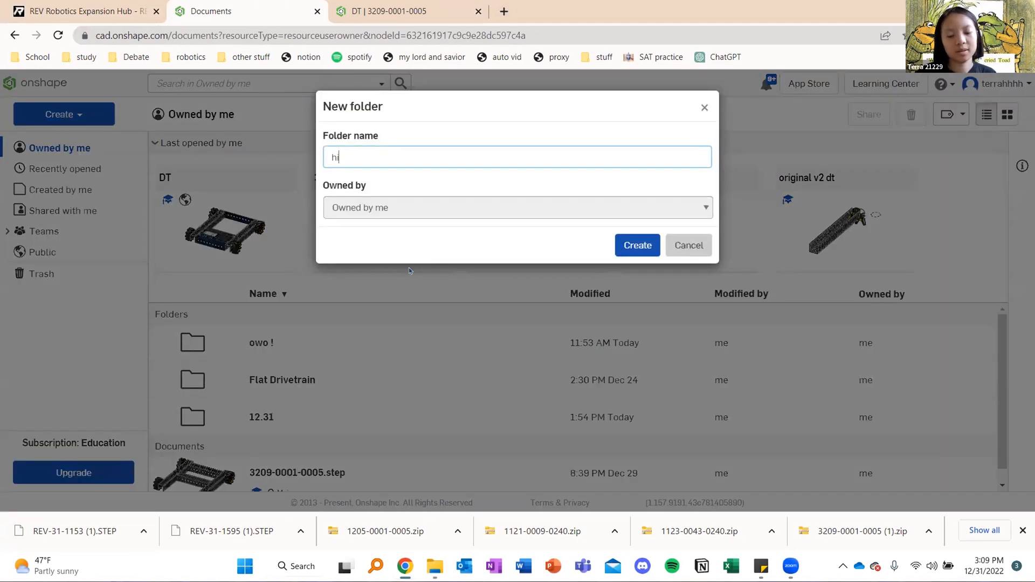
key("BackSpace")
key("BackSpace")
type("Demo Assembly")
left_click(639, 244)
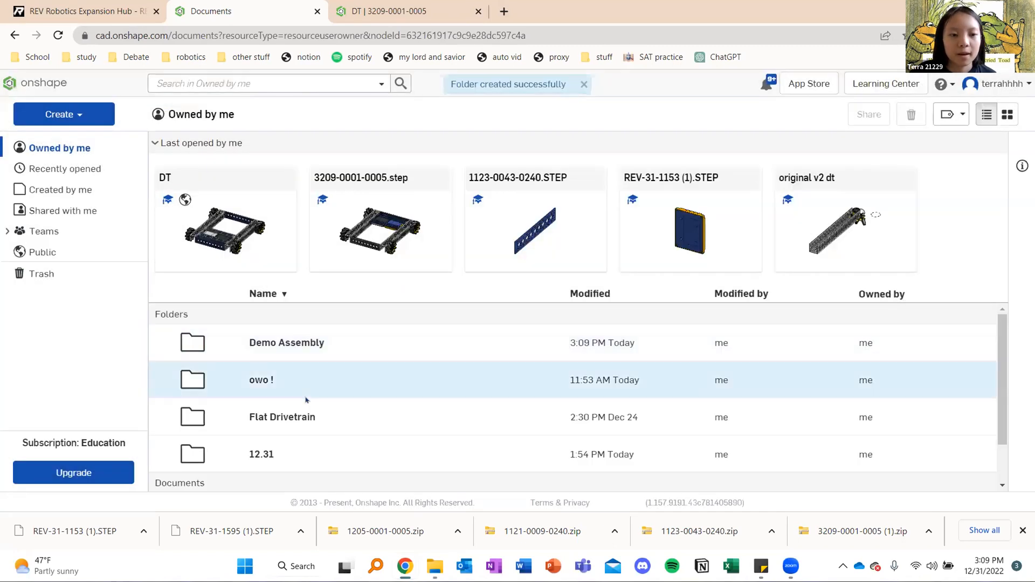
Import the six downloaded goBILDA and REV STEP files into the Demo Assembly folder using the Import to a single document option
double_click(291, 351)
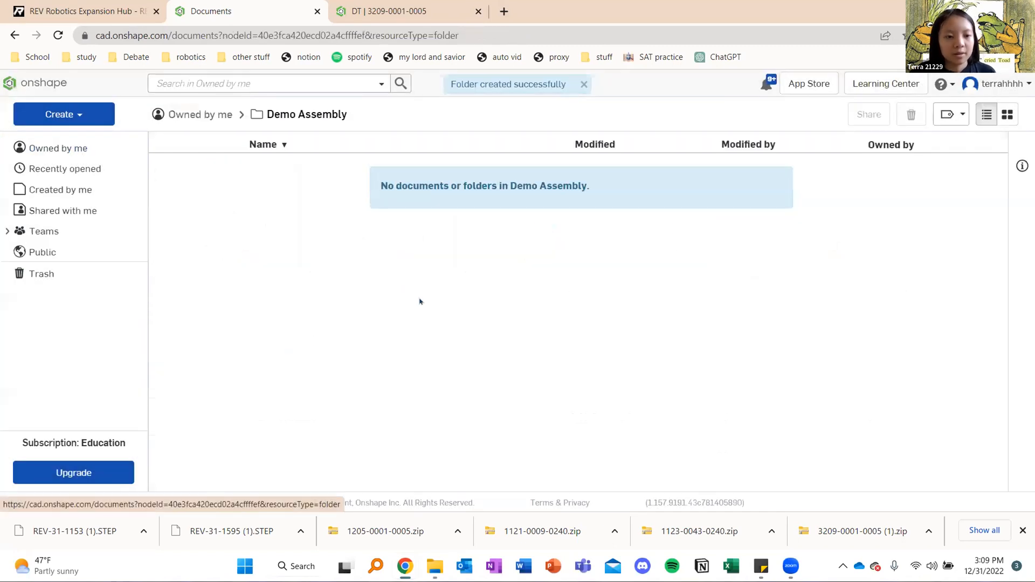
left_click(79, 116)
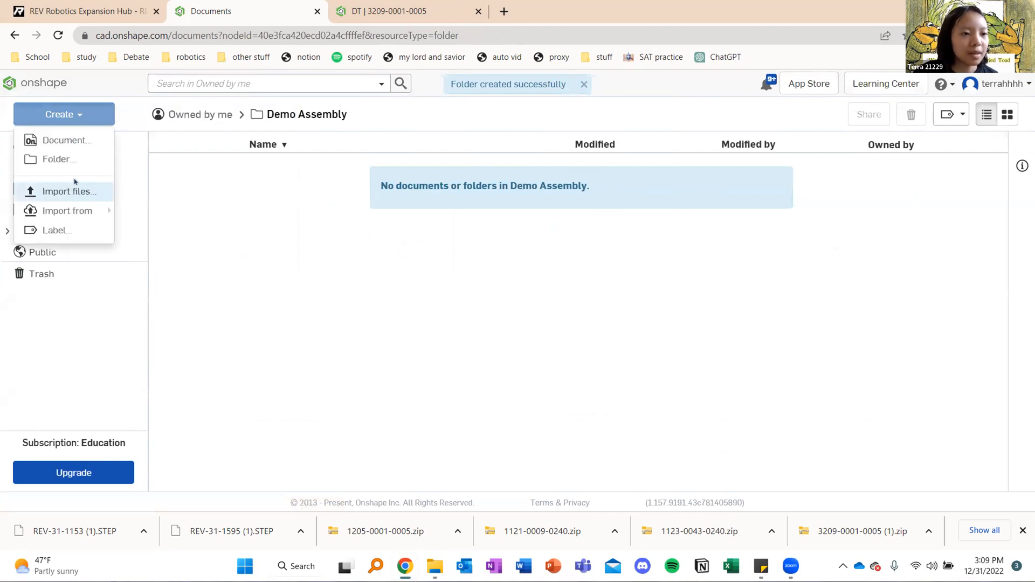
left_click(74, 192)
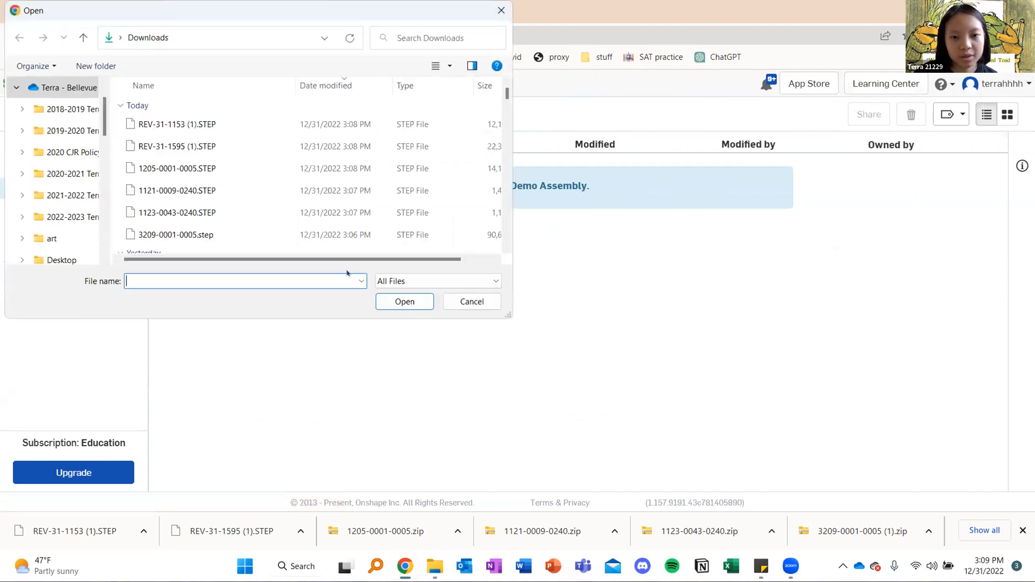
left_click(228, 236)
left_click(218, 124, "shift")
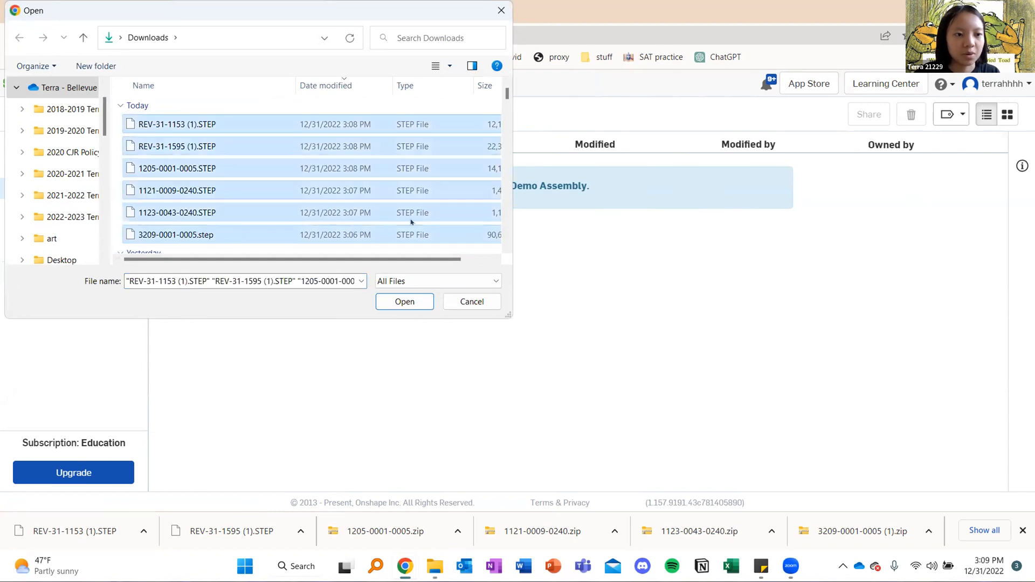
left_click(405, 301)
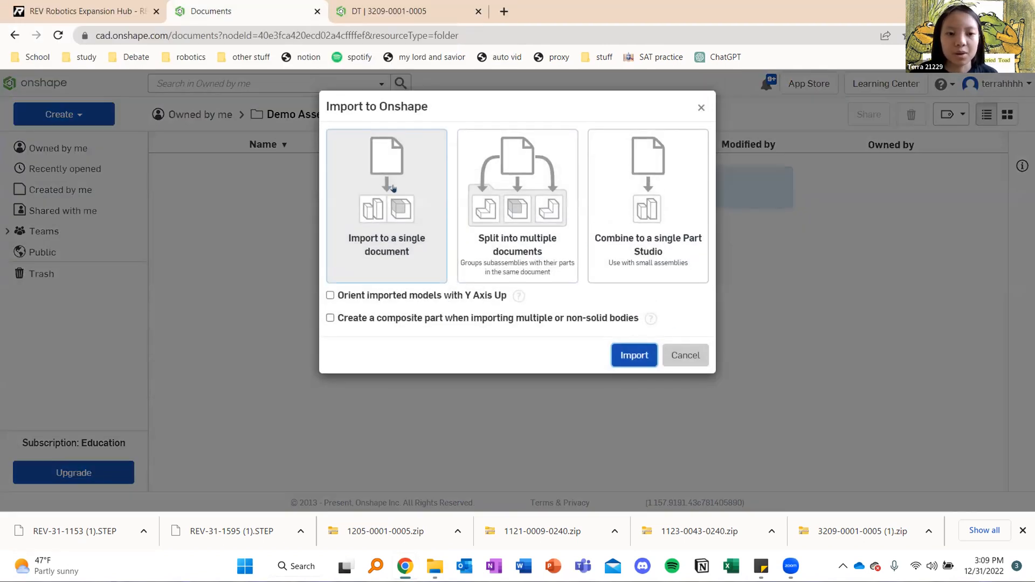
left_click(634, 360)
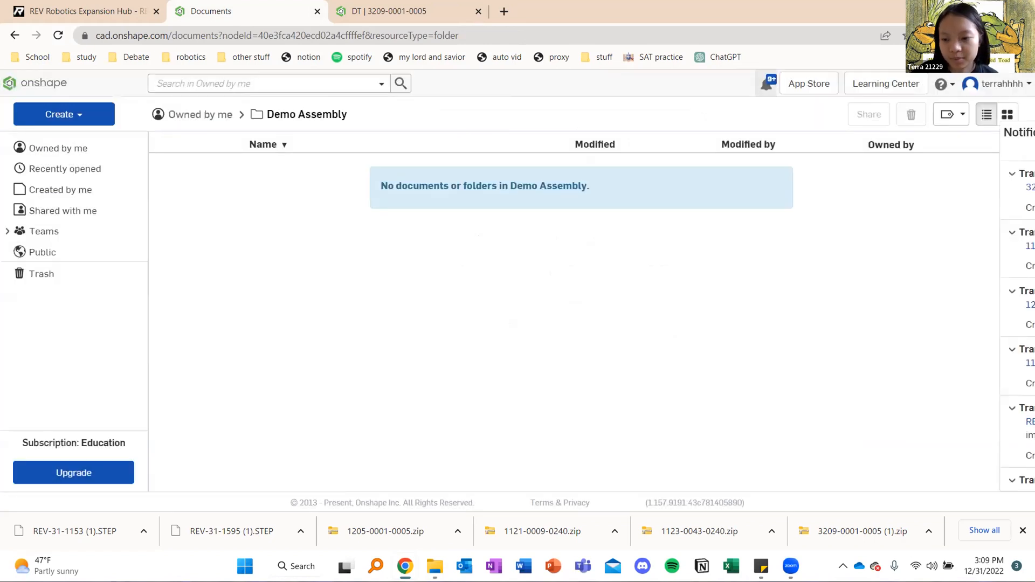
left_click(1023, 531)
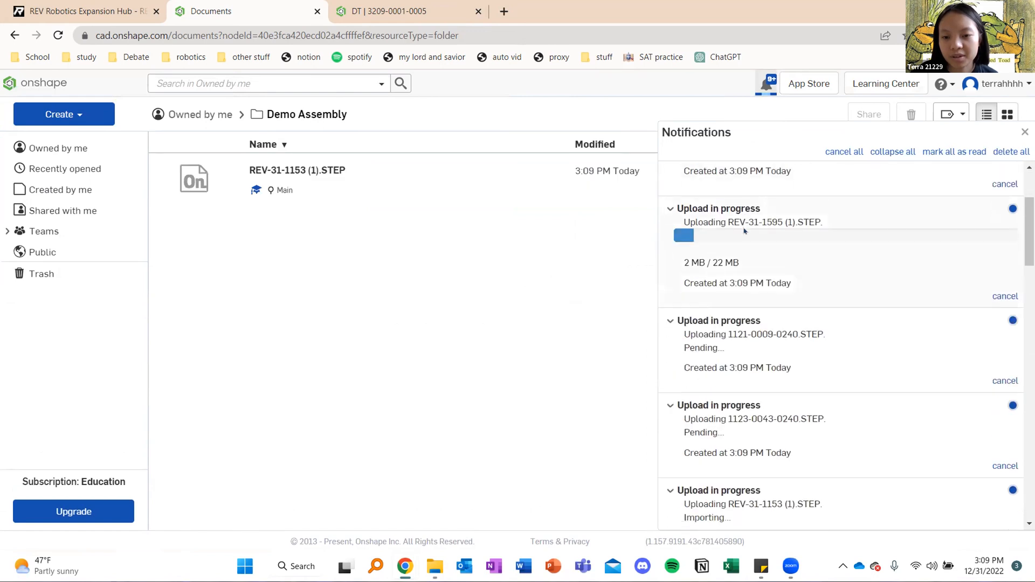
Check the upload progress of the imported STEP files in the notifications list
scroll(750, 253, "down", 3)
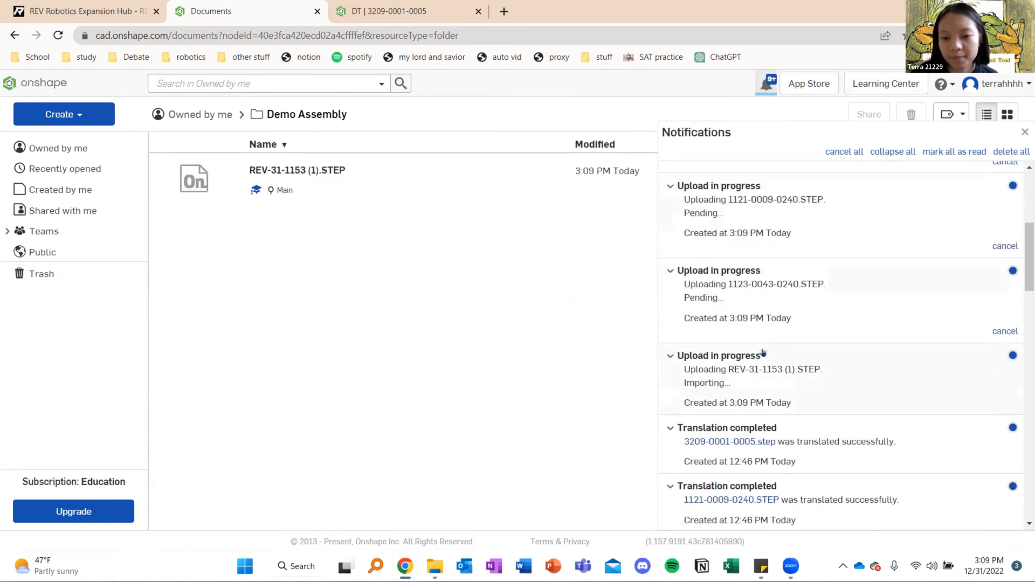
scroll(763, 351, "up", 3)
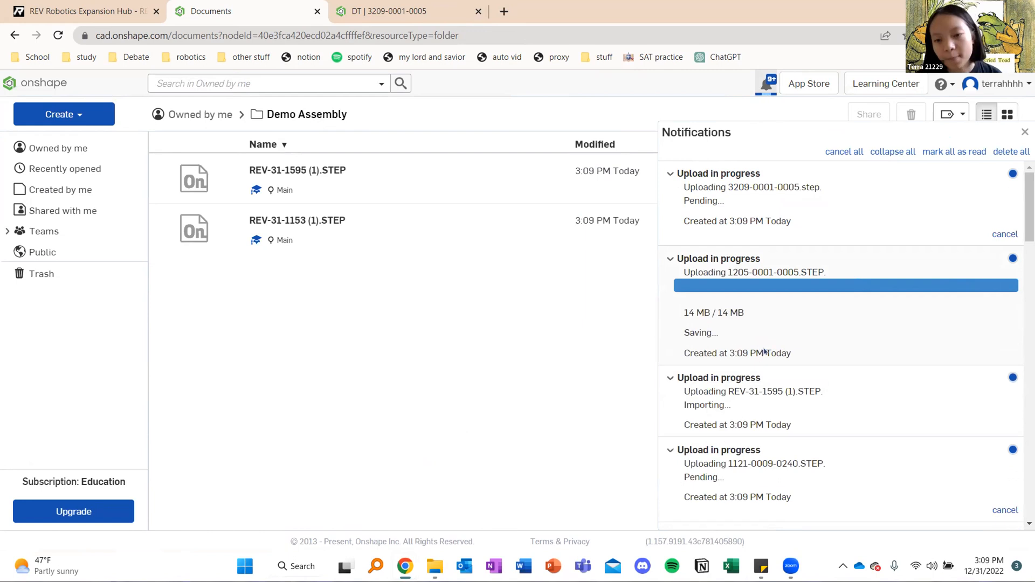
scroll(765, 351, "down", 2)
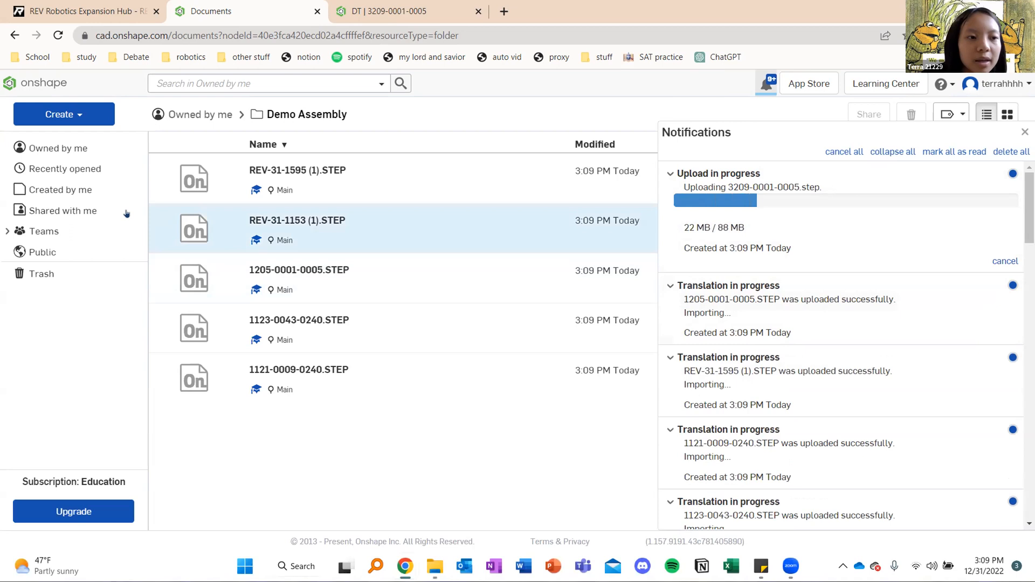
left_click(76, 114)
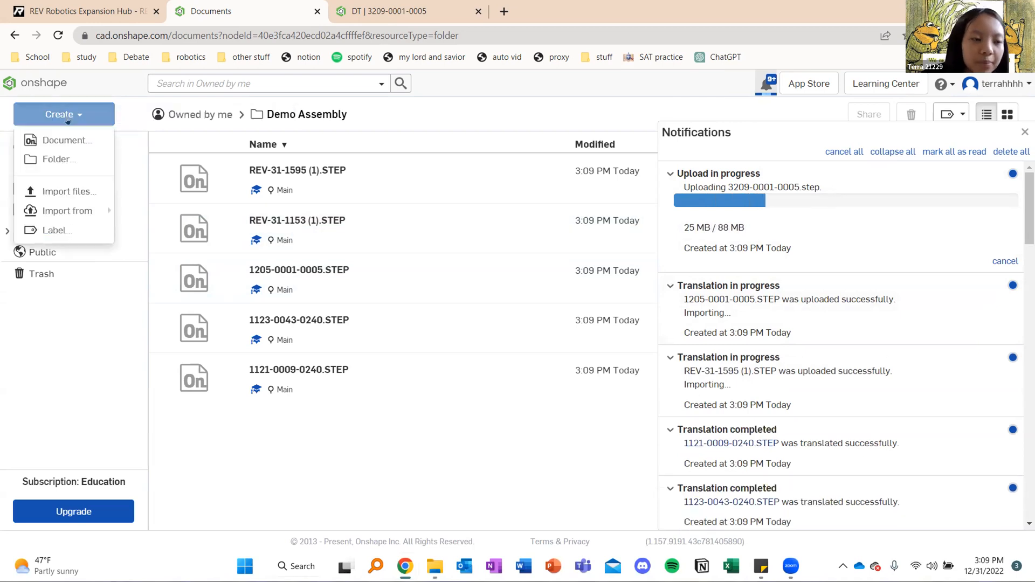
left_click(78, 192)
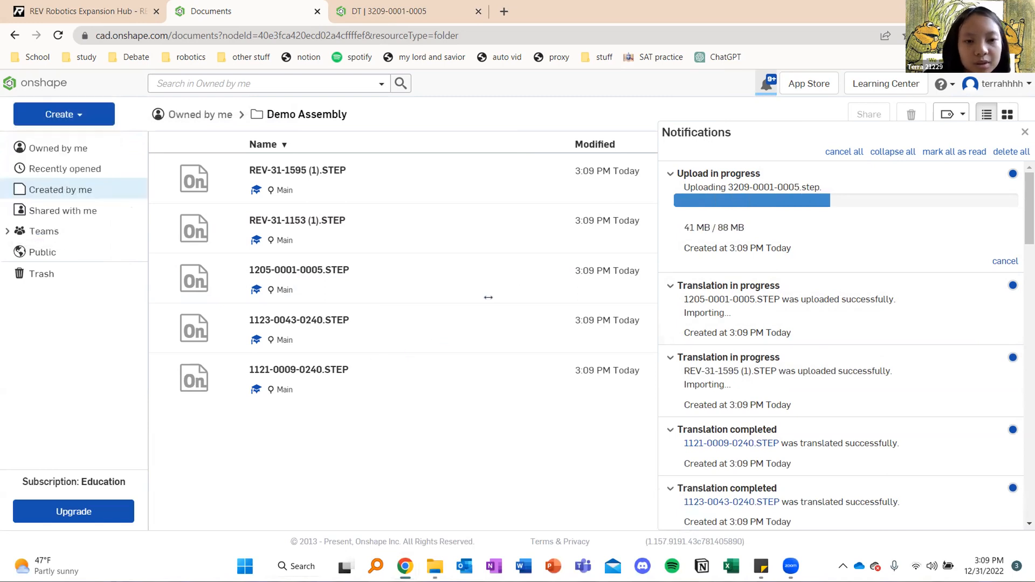
left_click(473, 300)
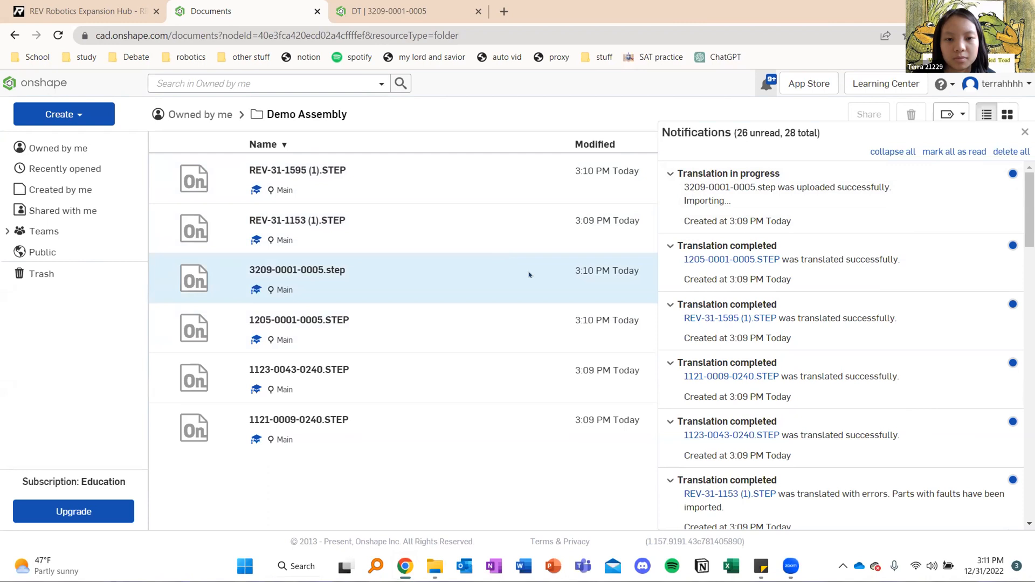
Close the REV Robotics Expansion Hub page
scroll(747, 319, "down", 3)
scroll(759, 302, "up", 3)
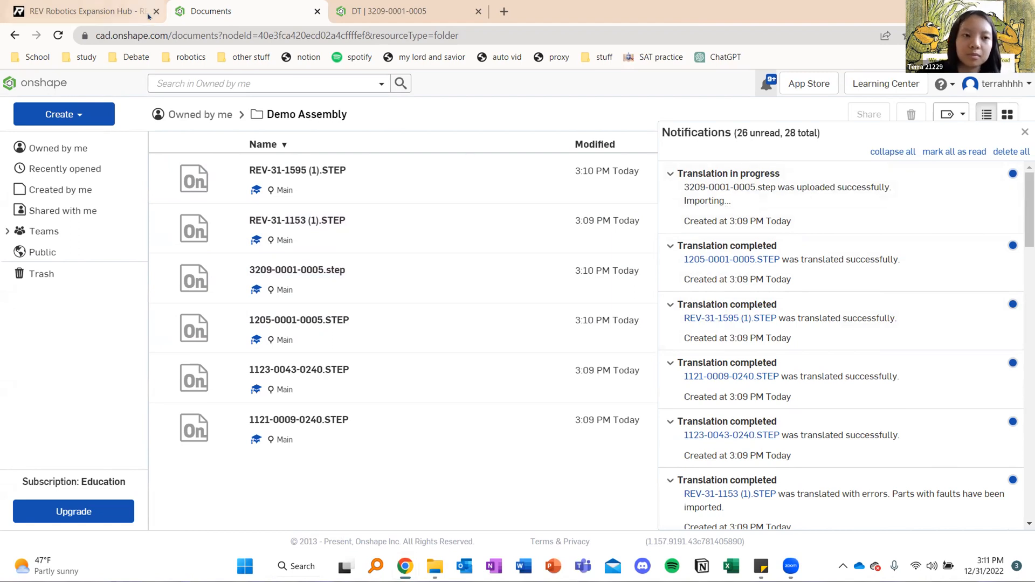
left_click(156, 12)
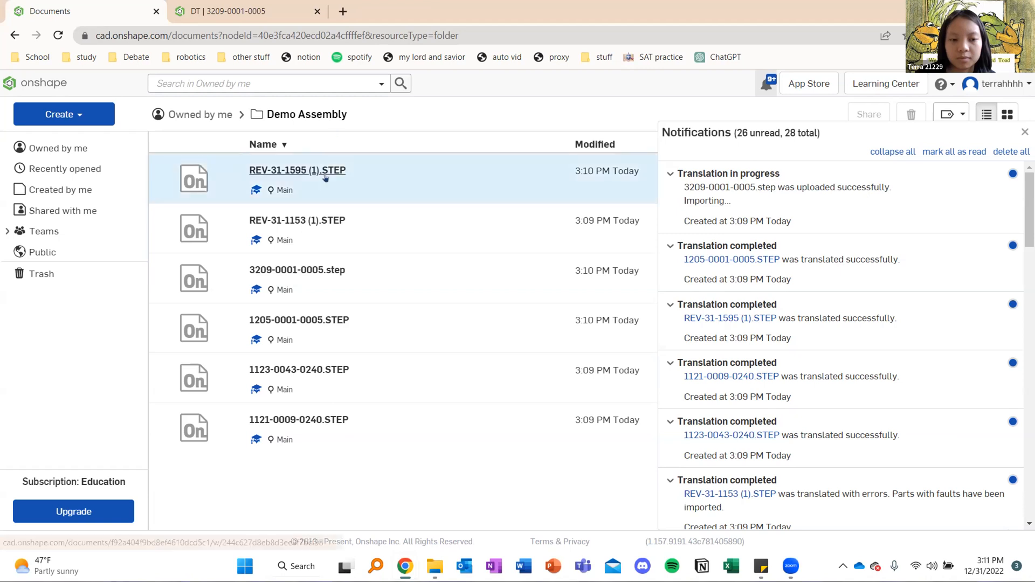
Look inside the 3209-0001-0005.step document, check its translation status in the notifications, and return to the Demo Assembly folder
left_click(316, 275)
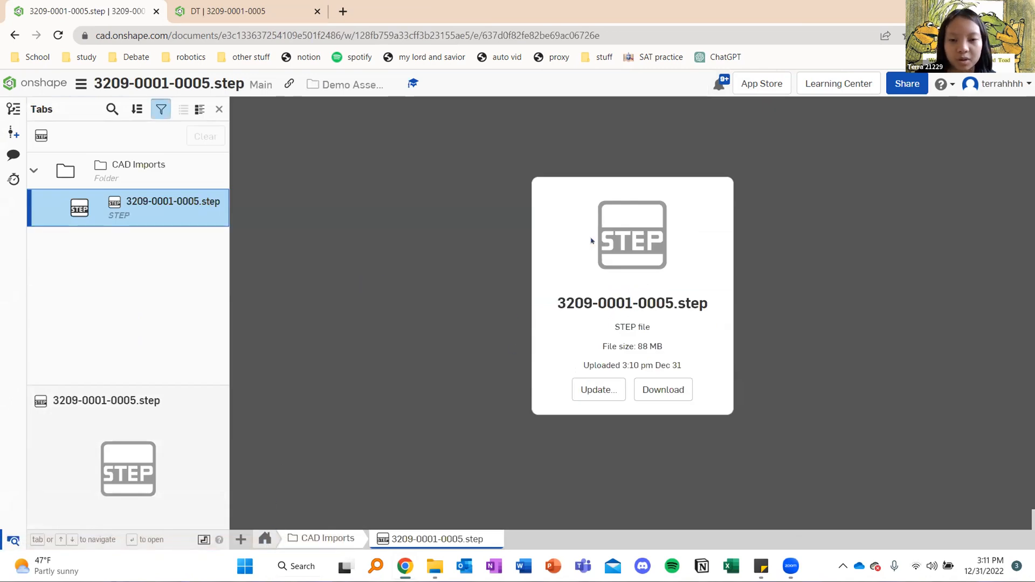
left_click(264, 539)
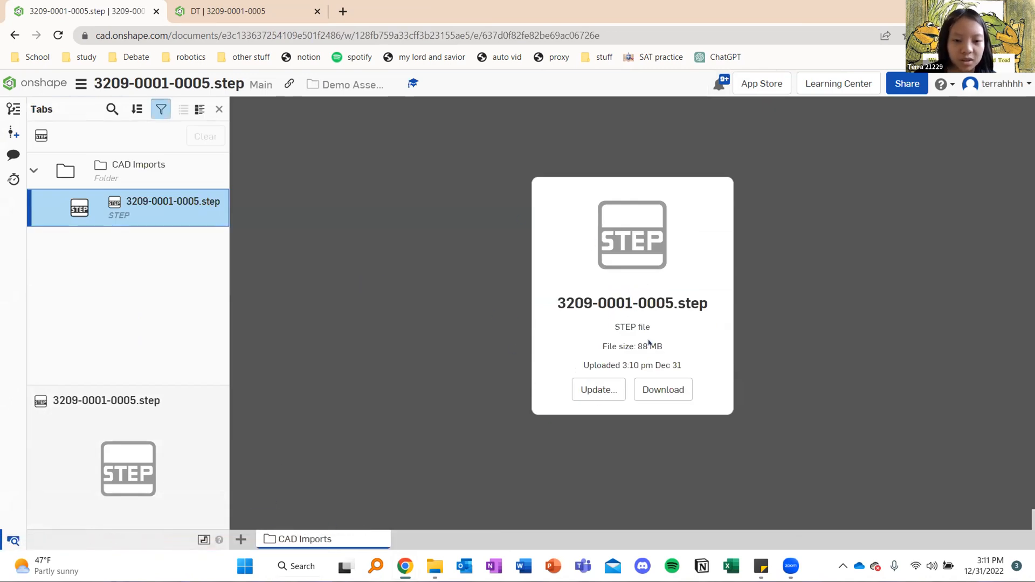
left_click(47, 85)
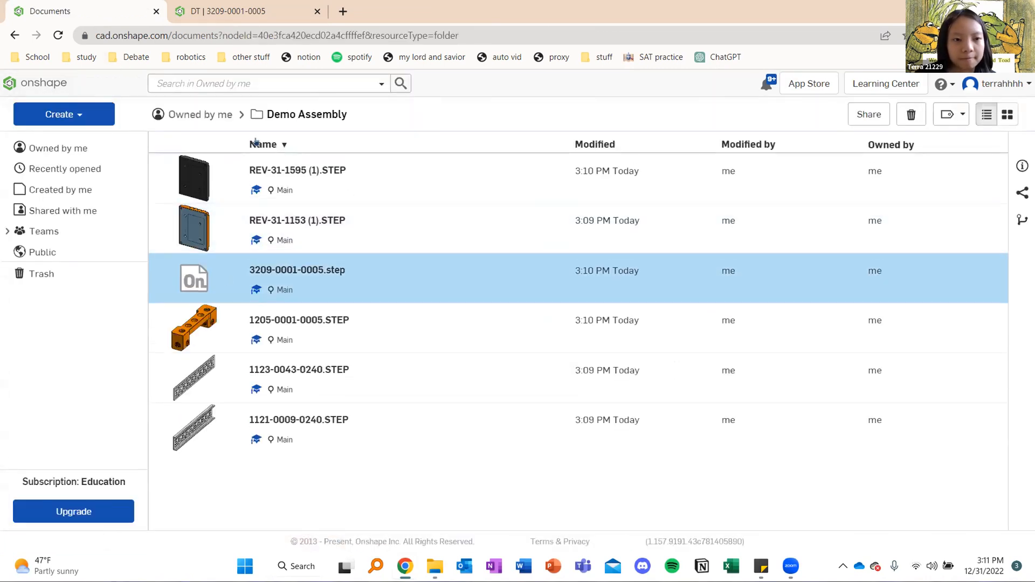
left_click(335, 270)
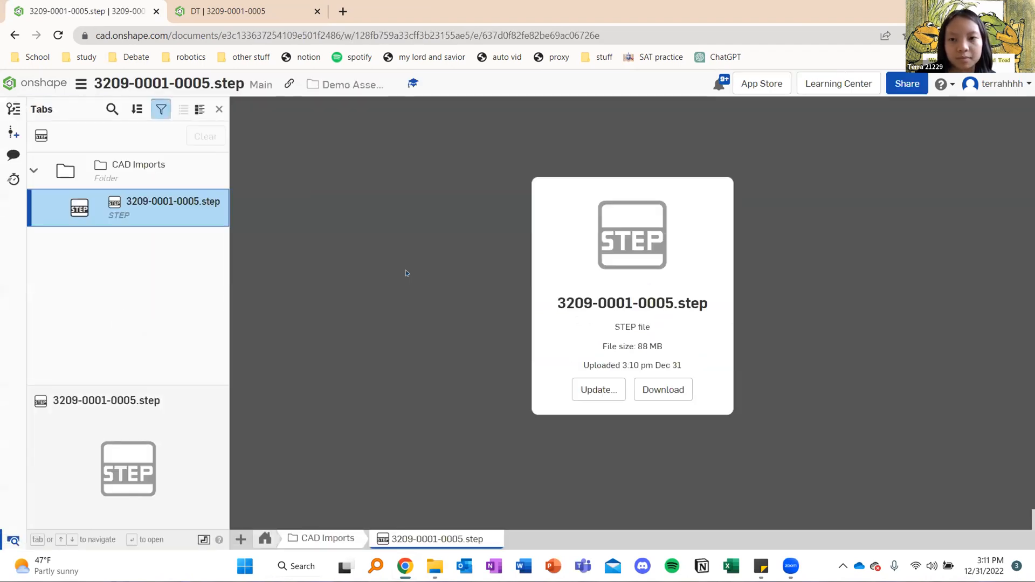
left_click(720, 83)
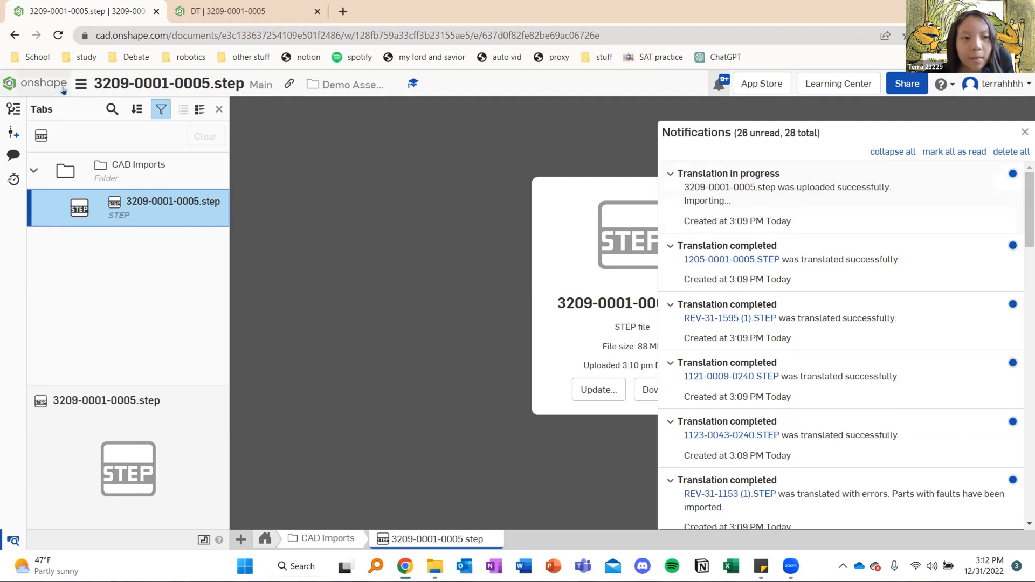
left_click(38, 83)
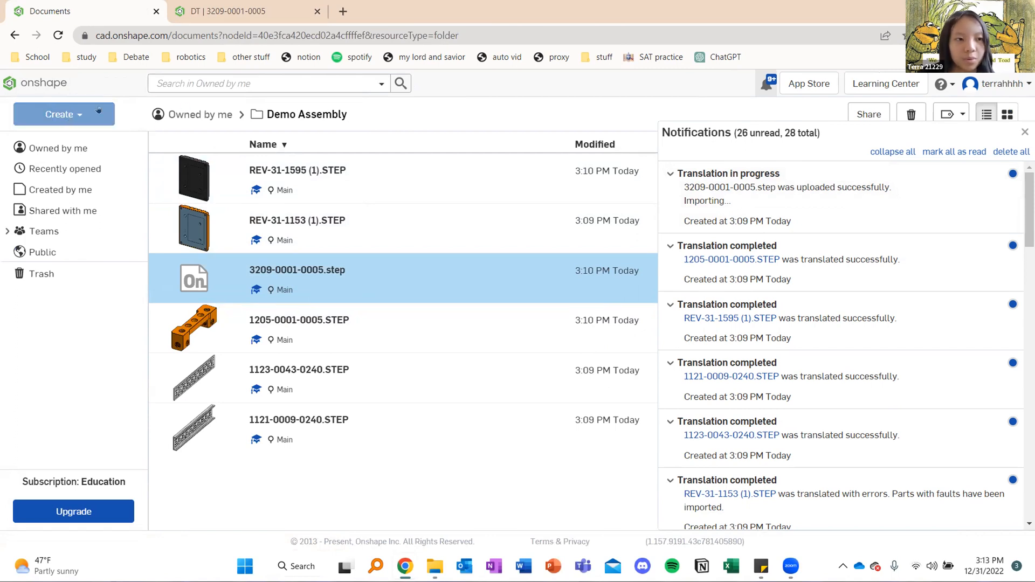
left_click(56, 115)
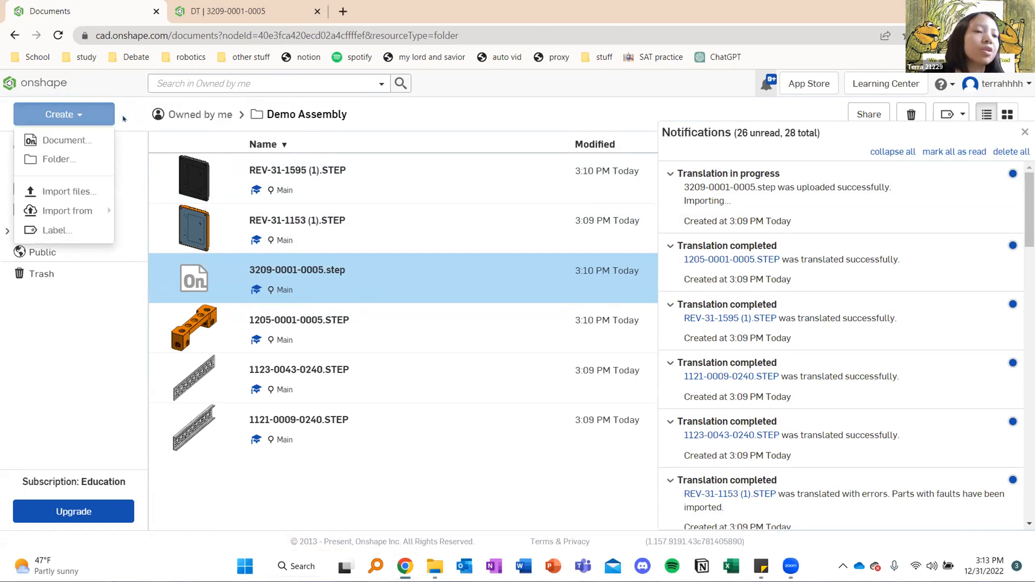
left_click(74, 114)
left_click(69, 112)
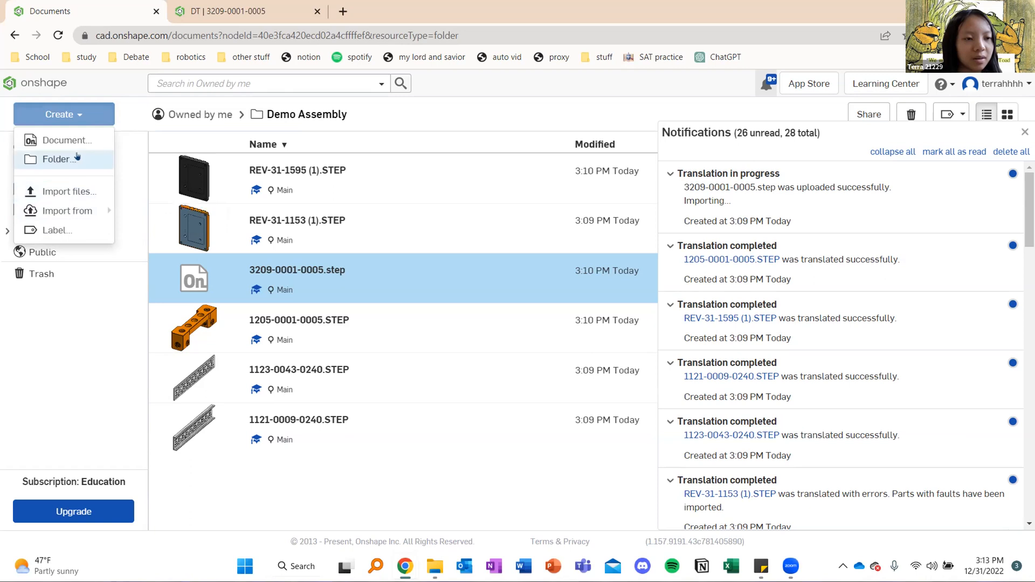
left_click(74, 191)
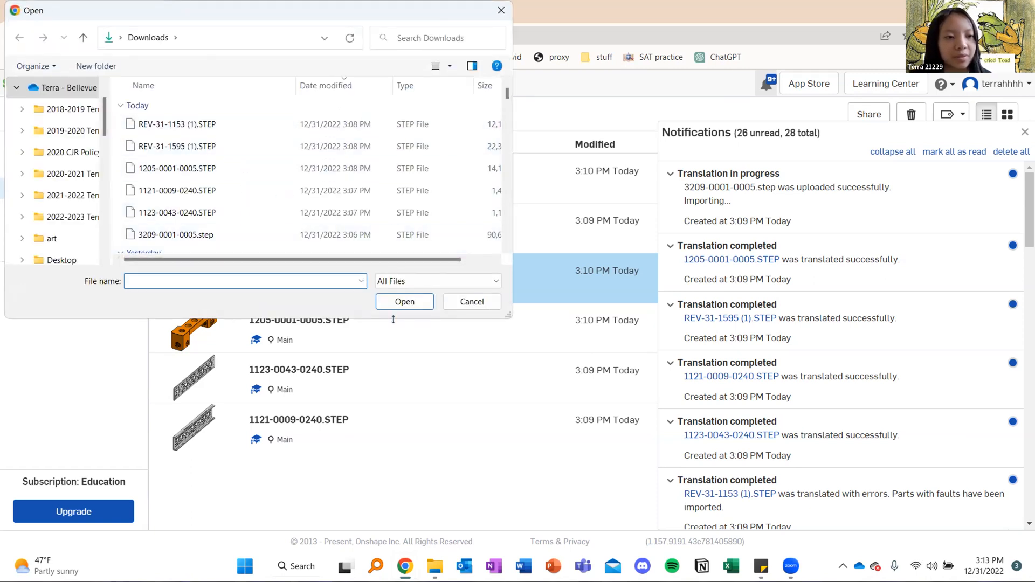
left_click(462, 302)
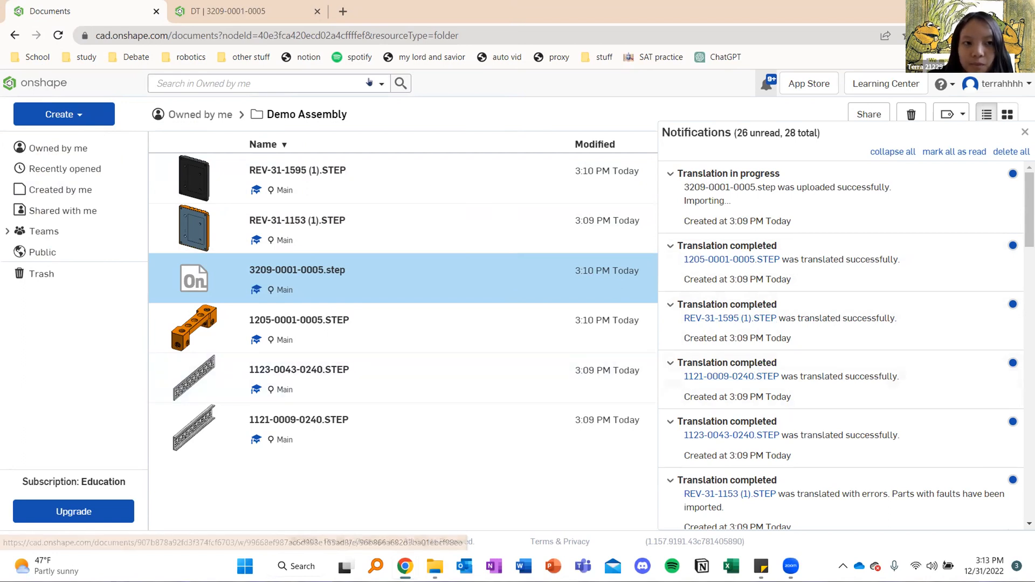
Examine the finished drivetrain assembly in the DT document from several angles and return to the Demo Assembly folder
left_click(247, 11)
left_click(676, 137)
middle_click_drag(736, 178, 581, 220)
middle_click_drag(660, 214, 696, 198)
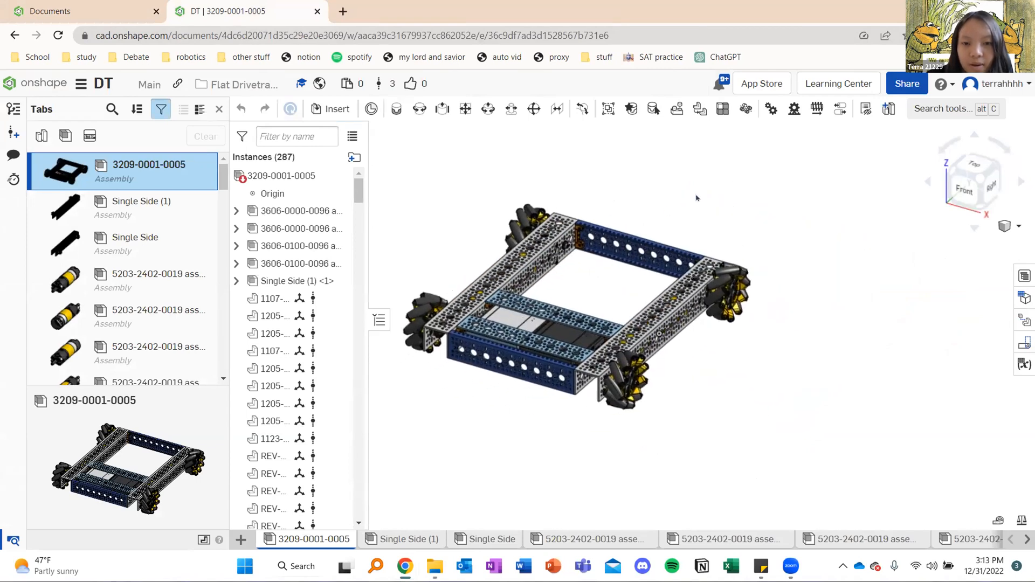
mouse_move(710, 201)
right_mouse_down()
mouse_move(698, 233)
mouse_move(712, 237)
mouse_move(691, 208)
right_mouse_up()
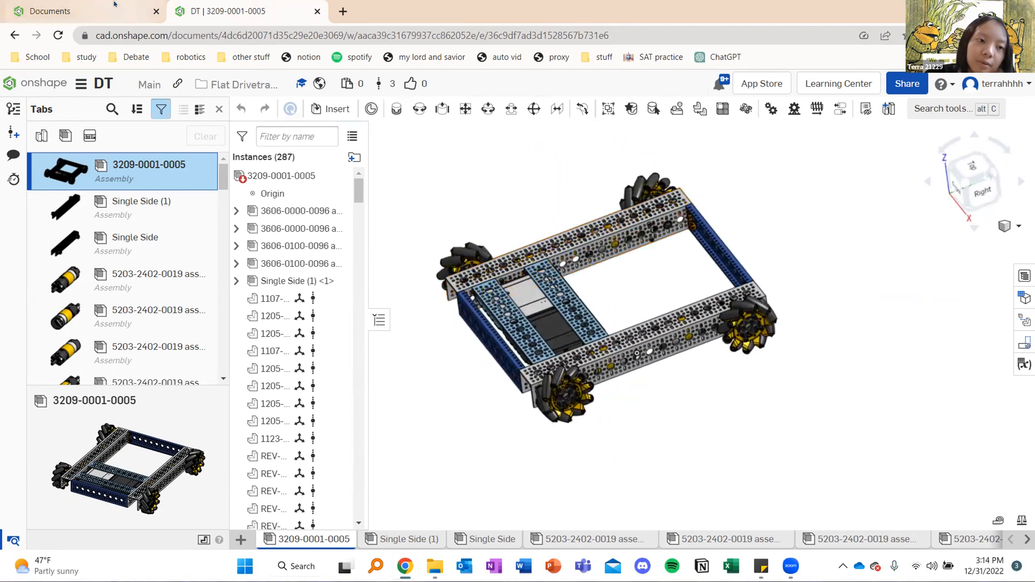
left_click(115, 4)
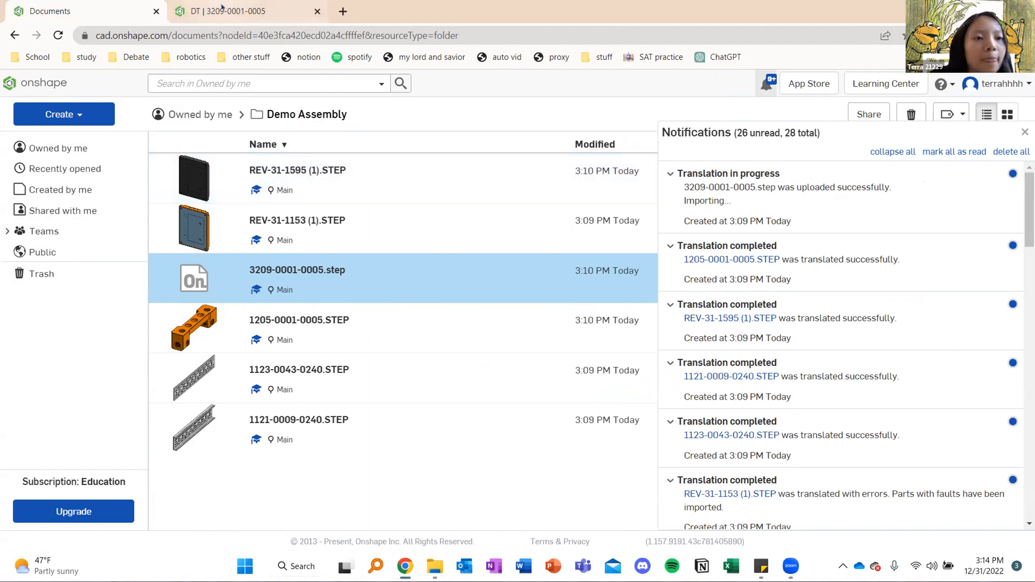
left_click(237, 11)
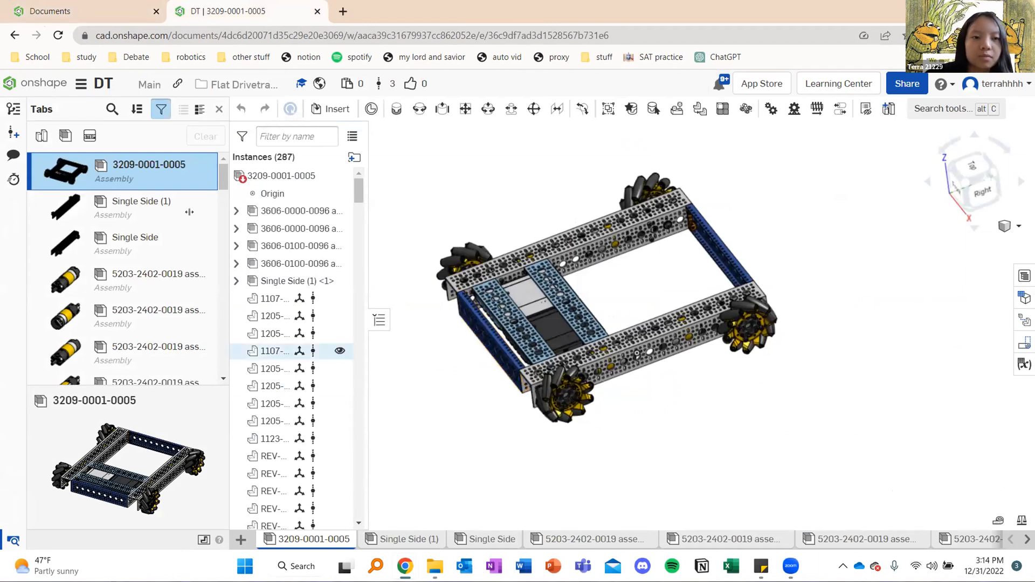
left_click(64, 11)
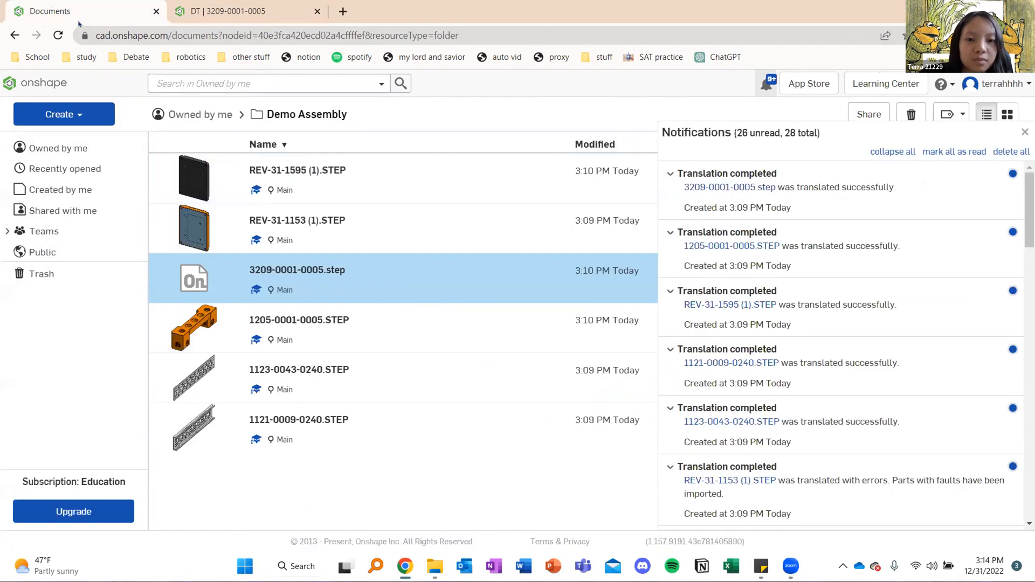
left_click(312, 271)
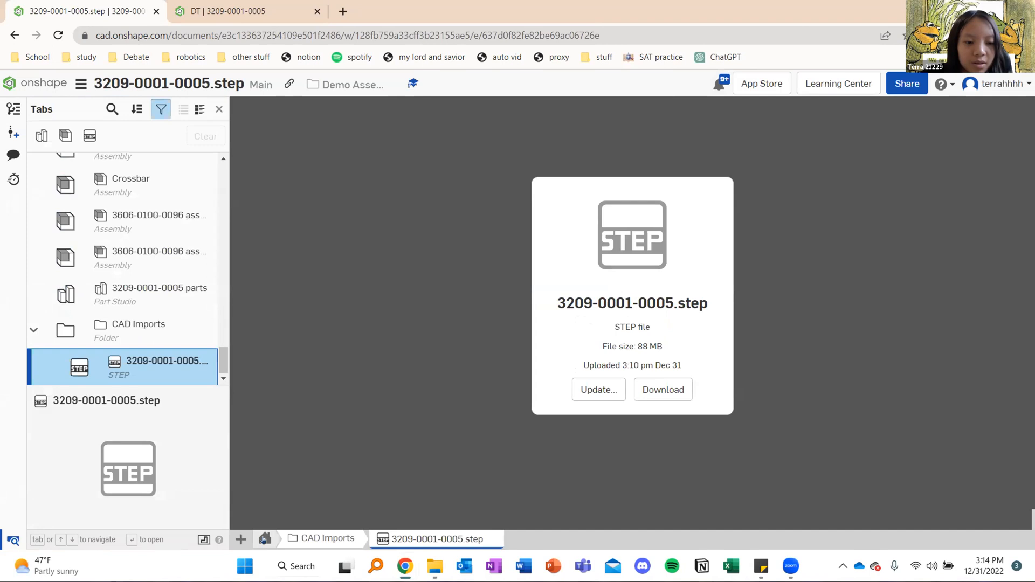
left_click(265, 539)
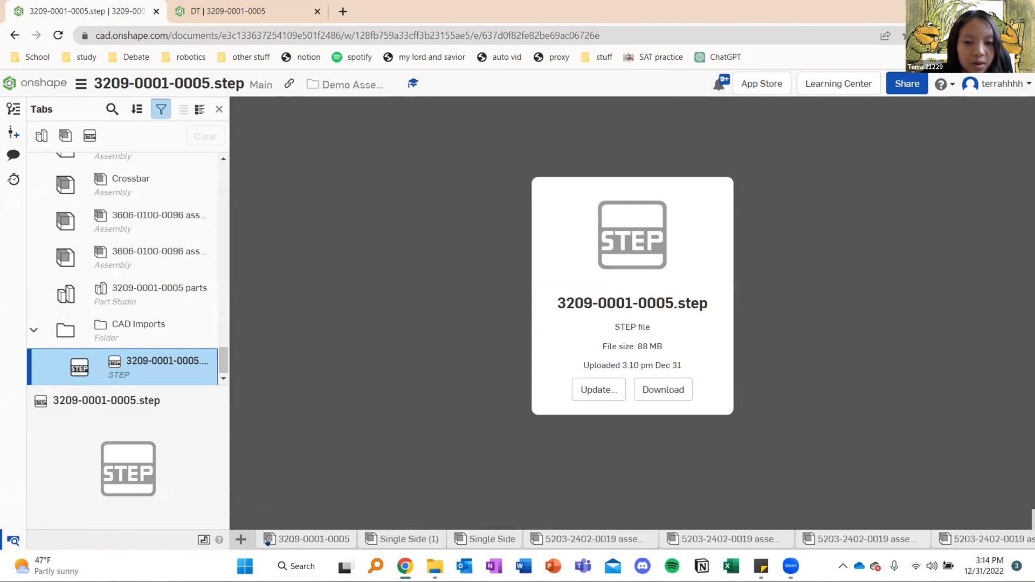
left_click(307, 539)
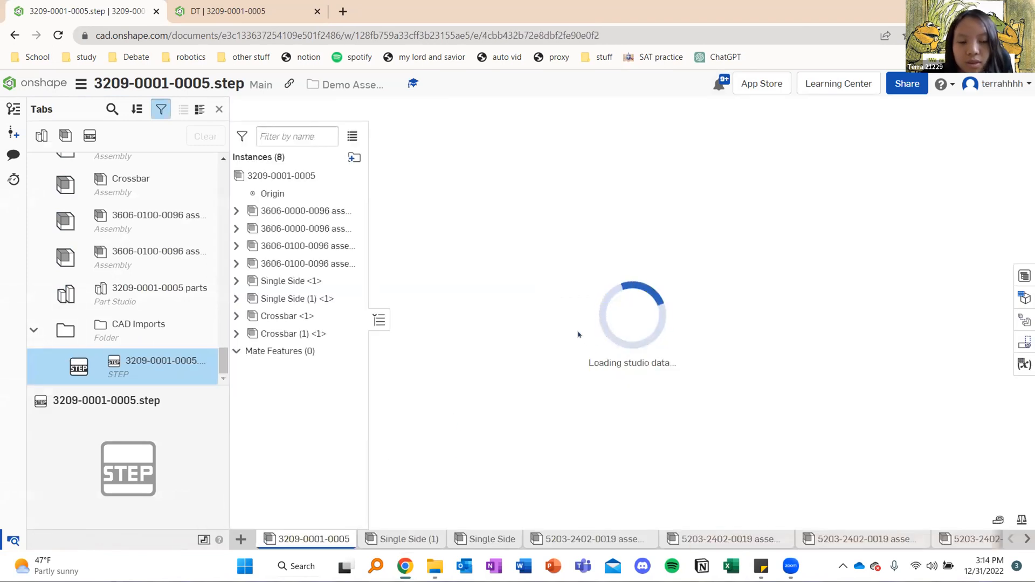
left_click(43, 83)
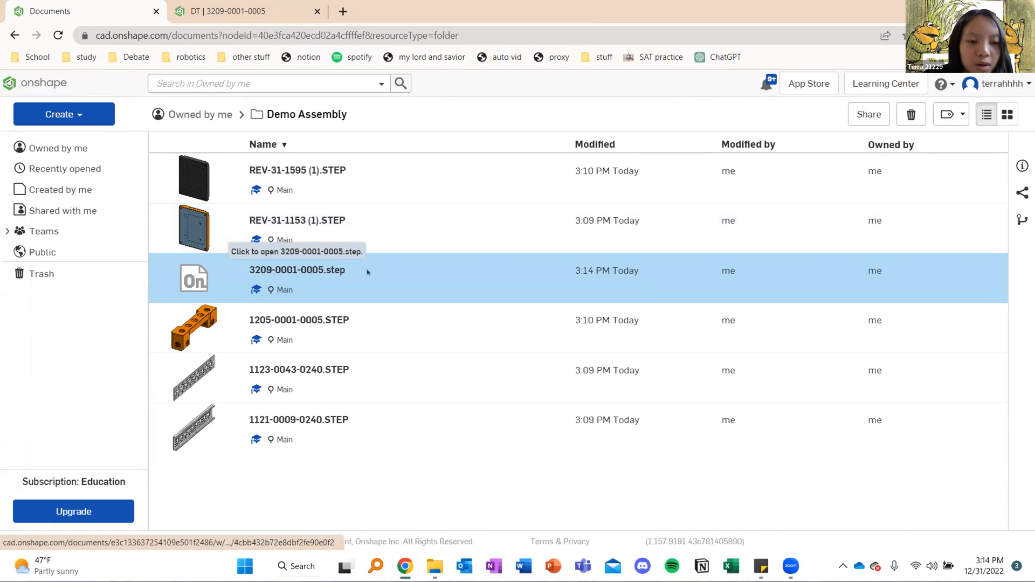
left_click(307, 271)
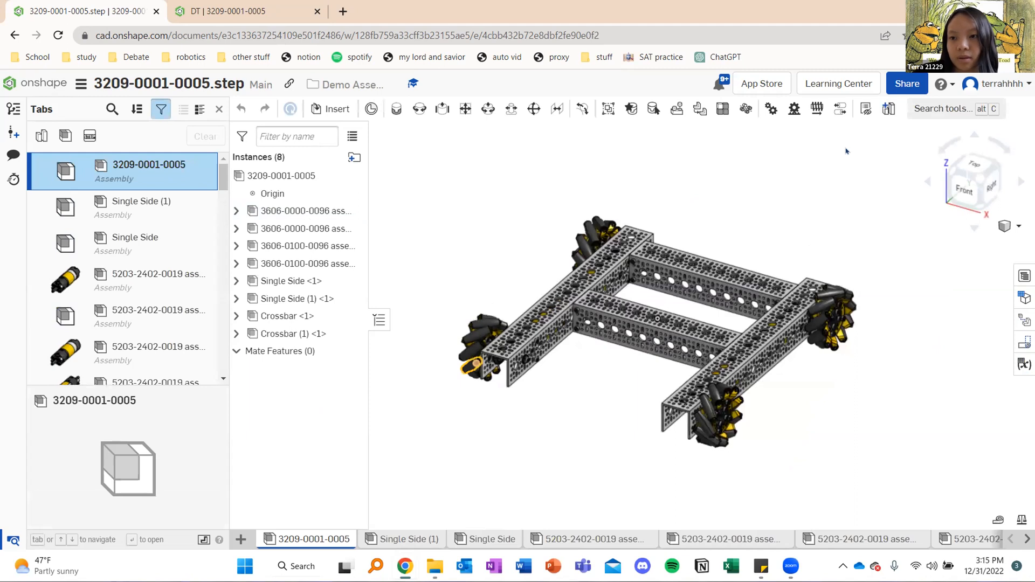
Examine the imported drivetrain from the top and at an angle, and compare its layout with the finished DT assembly
left_click(975, 165)
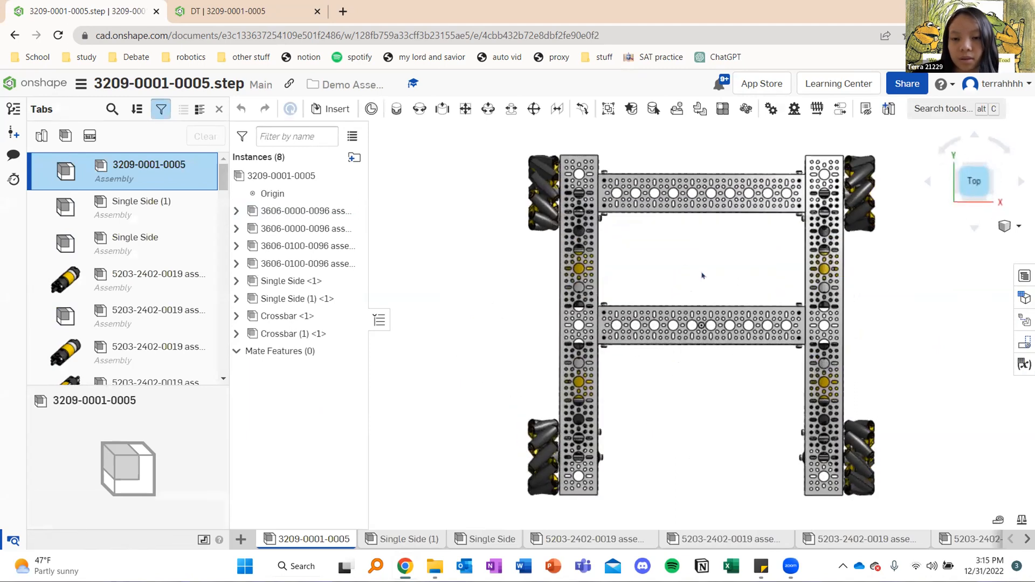
scroll(702, 276, "down", 3)
middle_click_drag(702, 276, 579, 280)
mouse_move(606, 266)
right_mouse_down()
mouse_move(592, 273)
mouse_move(620, 282)
mouse_move(617, 260)
right_mouse_up()
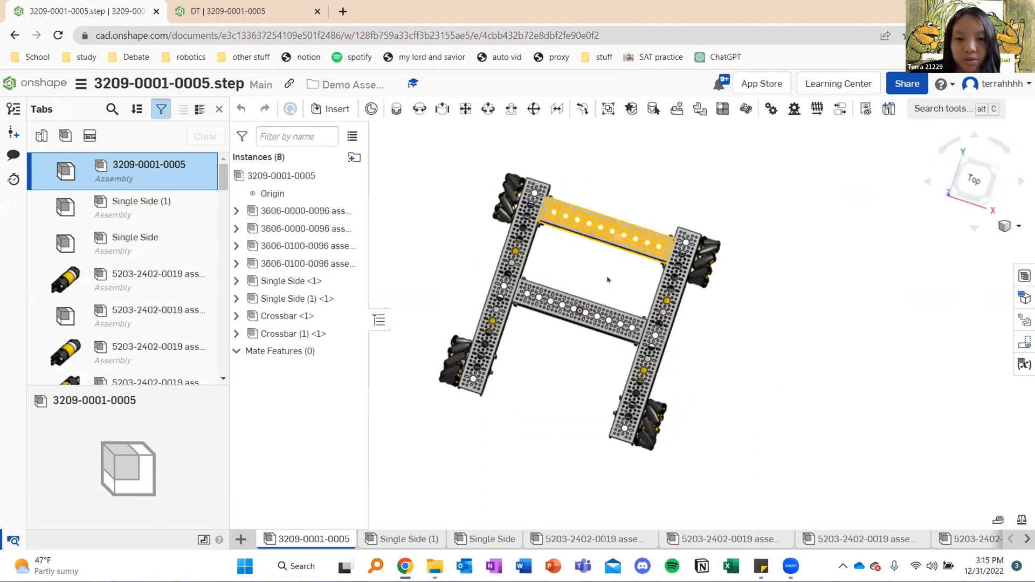
mouse_move(625, 273)
right_mouse_down()
mouse_move(633, 284)
mouse_move(636, 275)
mouse_move(620, 280)
right_mouse_up()
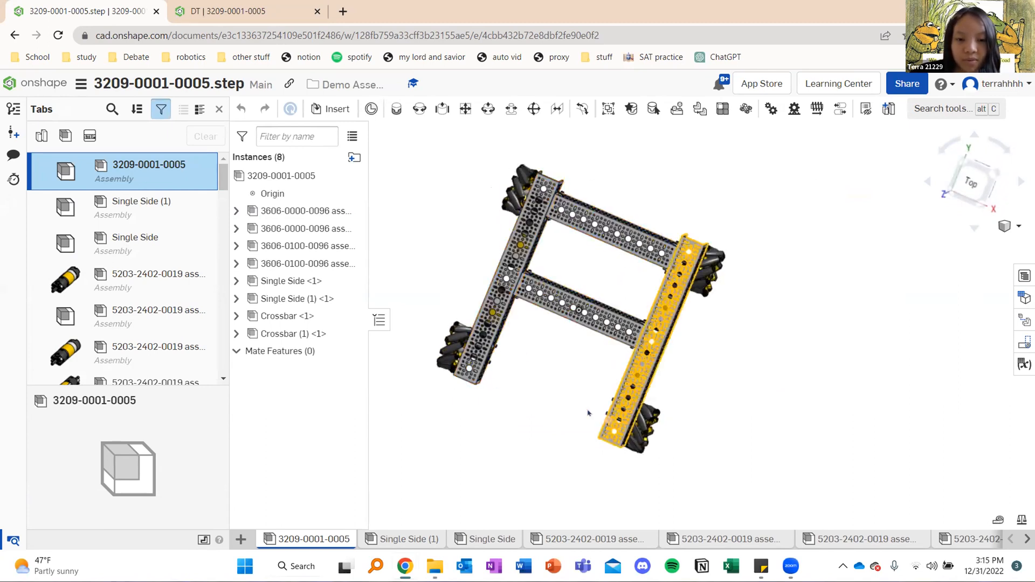
left_click(232, 11)
right_click_drag(618, 284, 639, 280)
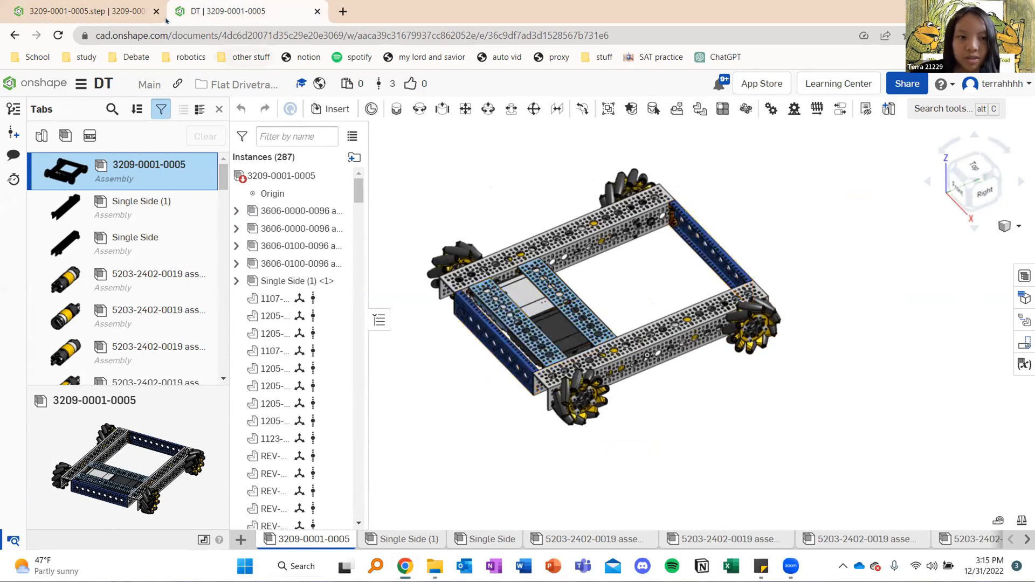
left_click(132, 8)
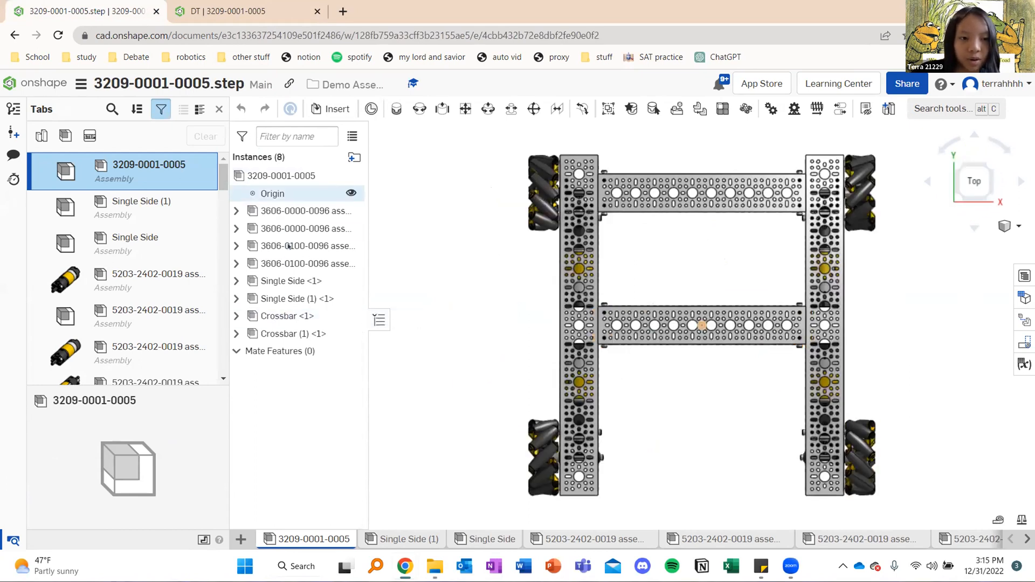
right_click(296, 317)
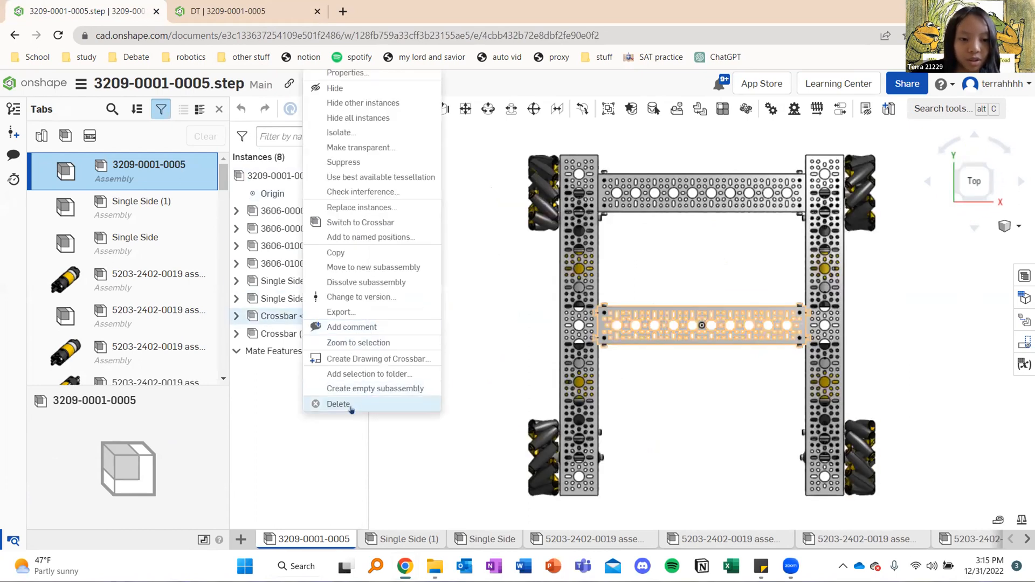
left_click(332, 406)
right_click(289, 317)
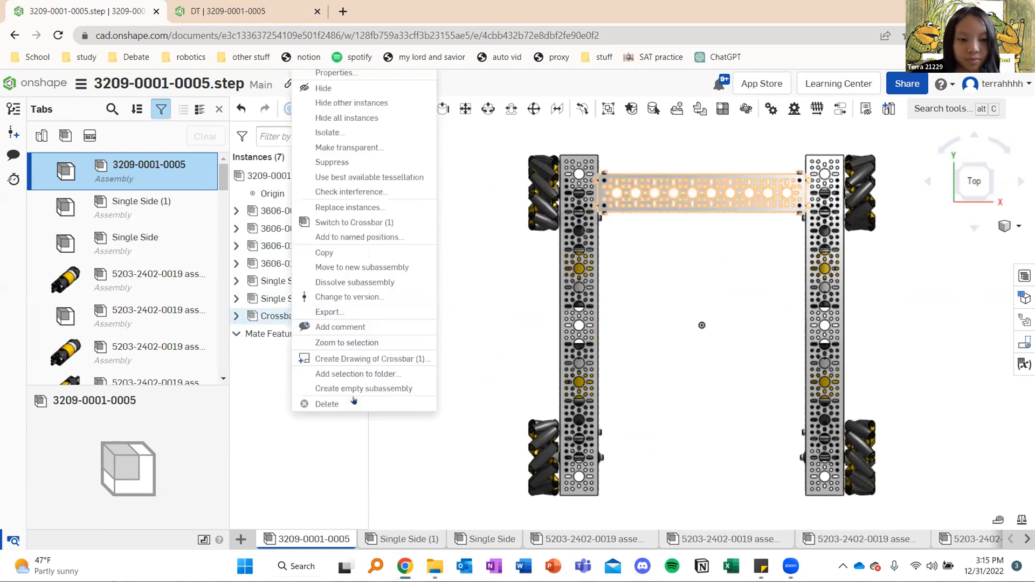
left_click(345, 406)
Group the Single Side (1) rail with its two attached mecanum wheels
middle_click_drag(464, 298, 403, 275)
scroll(403, 275, "up", 1)
scroll(557, 308, "down", 4)
middle_click_drag(630, 256, 614, 246)
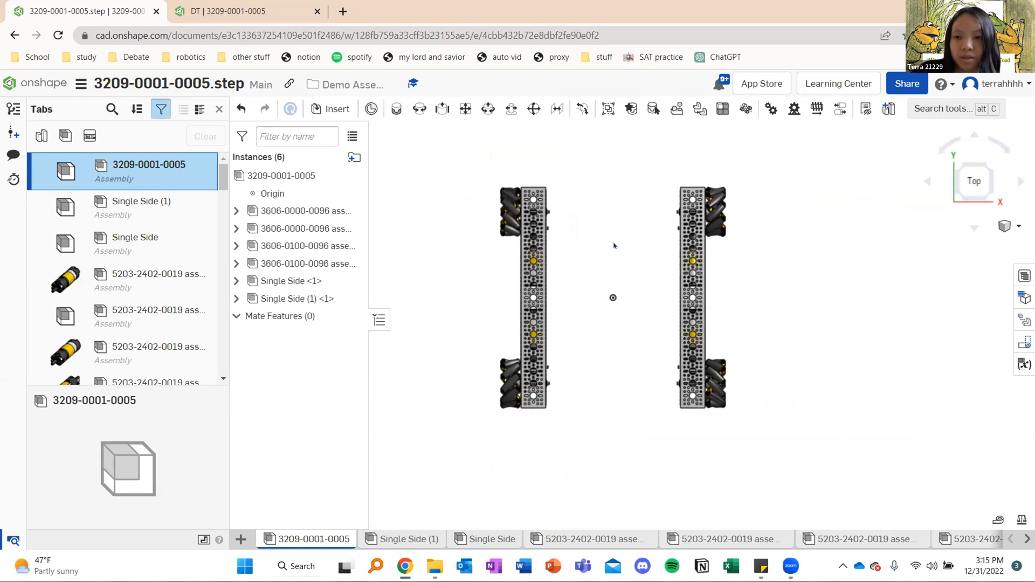
left_click_drag(472, 159, 572, 452)
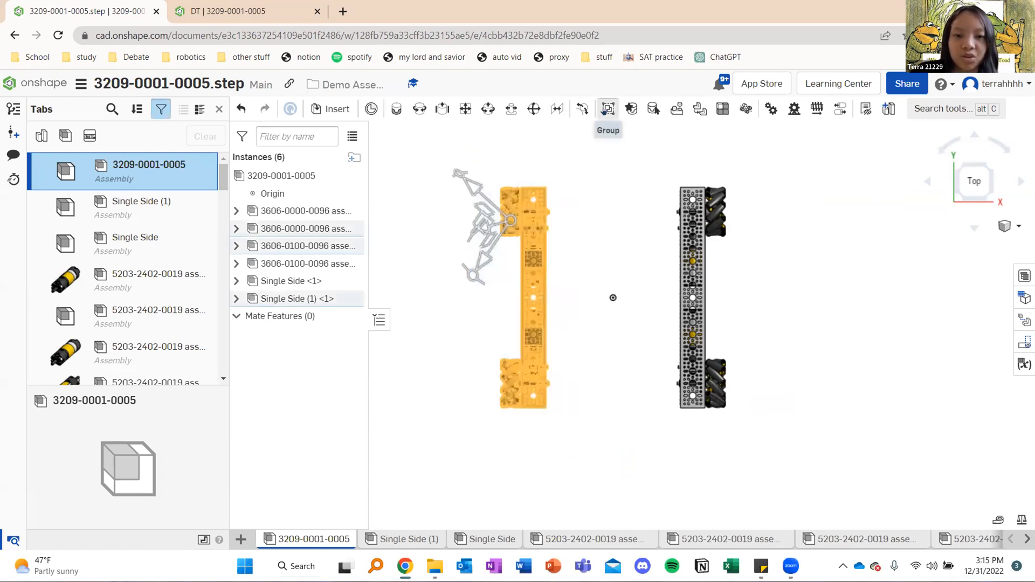
left_click(604, 109)
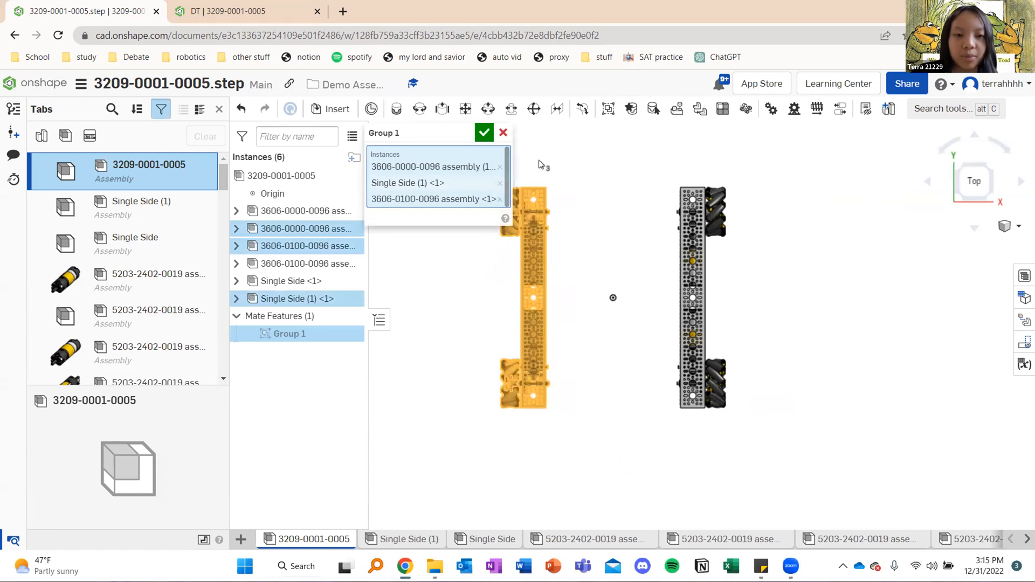
key("Return")
Group the Single Side rail on the other side with its two mecanum wheels
middle_click_drag(648, 180, 599, 177)
left_click_drag(589, 162, 717, 438)
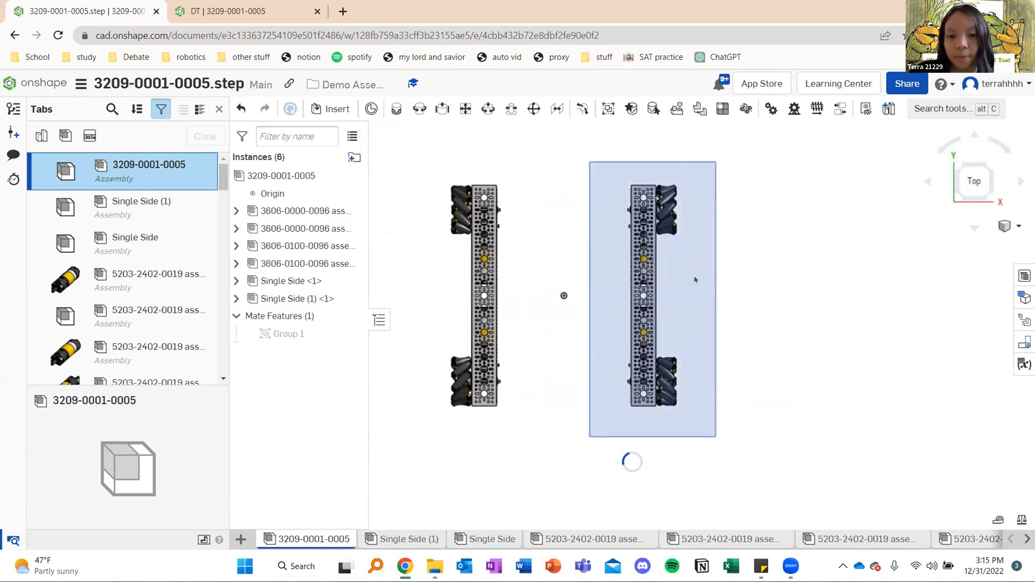
left_click(609, 108)
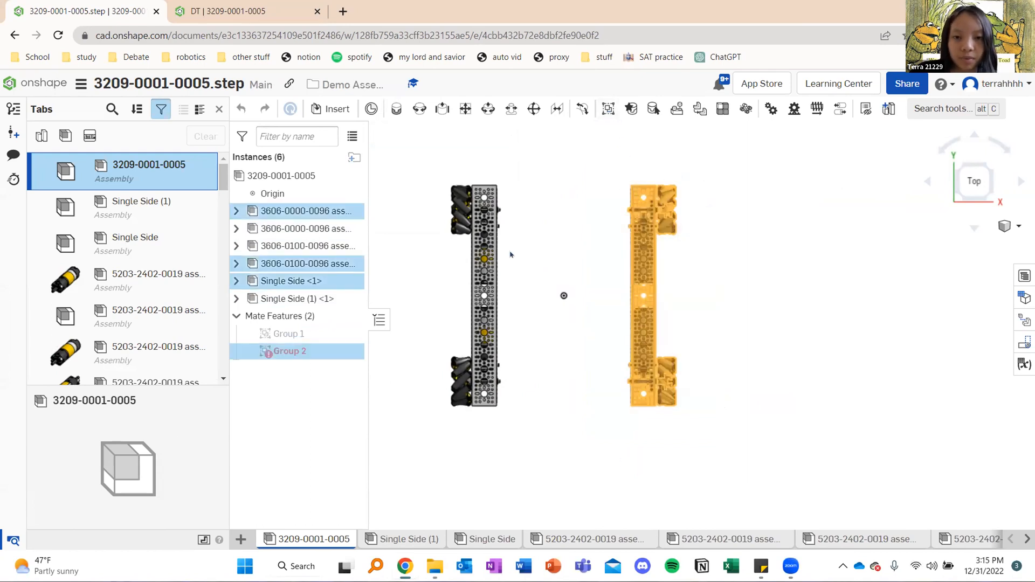
left_click(480, 136)
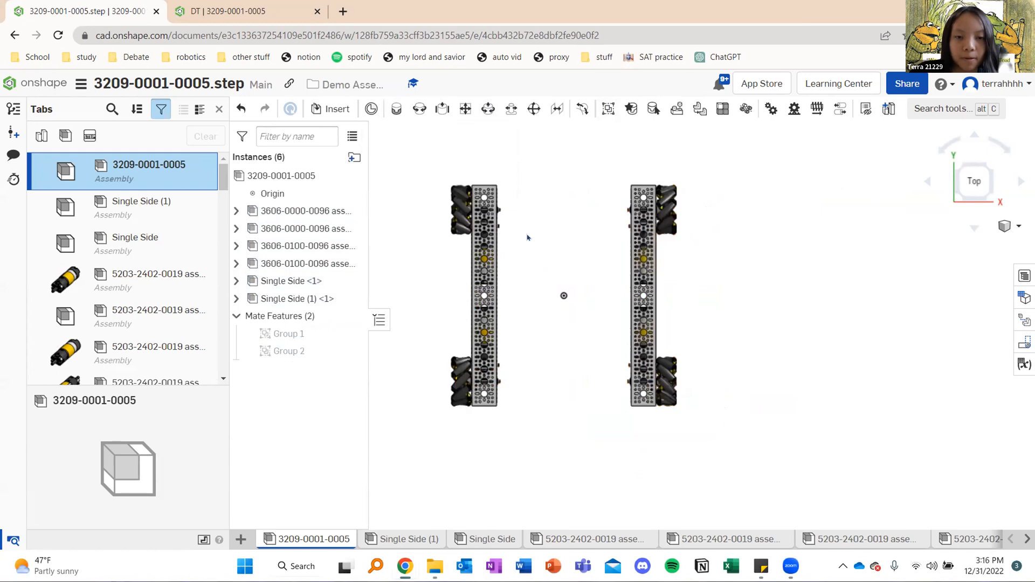
Check how the crossbars connect the side rails in the finished DT assembly and return to the 3209-0001-0005.step document
left_click(219, 5)
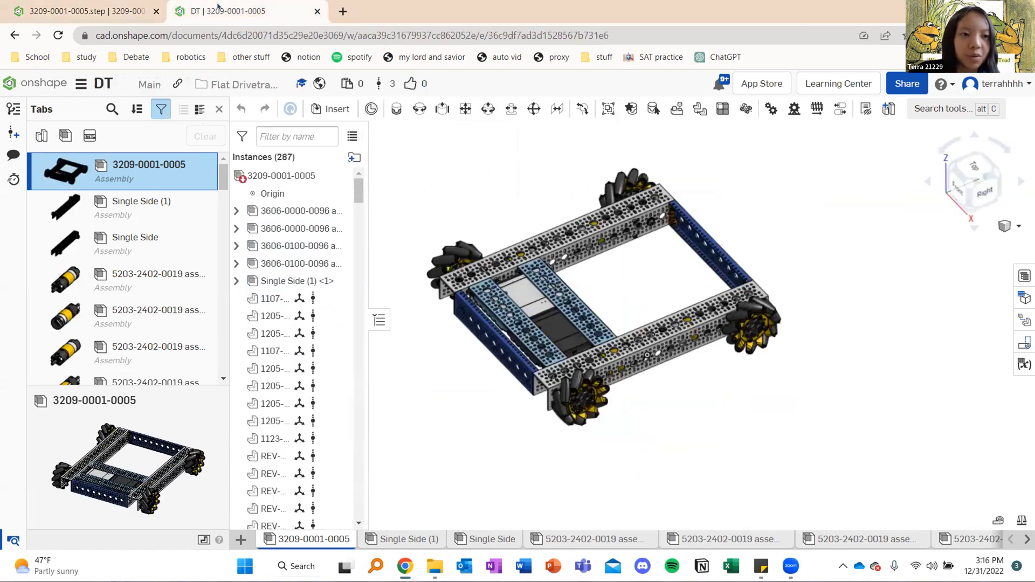
right_click_drag(709, 249, 737, 243)
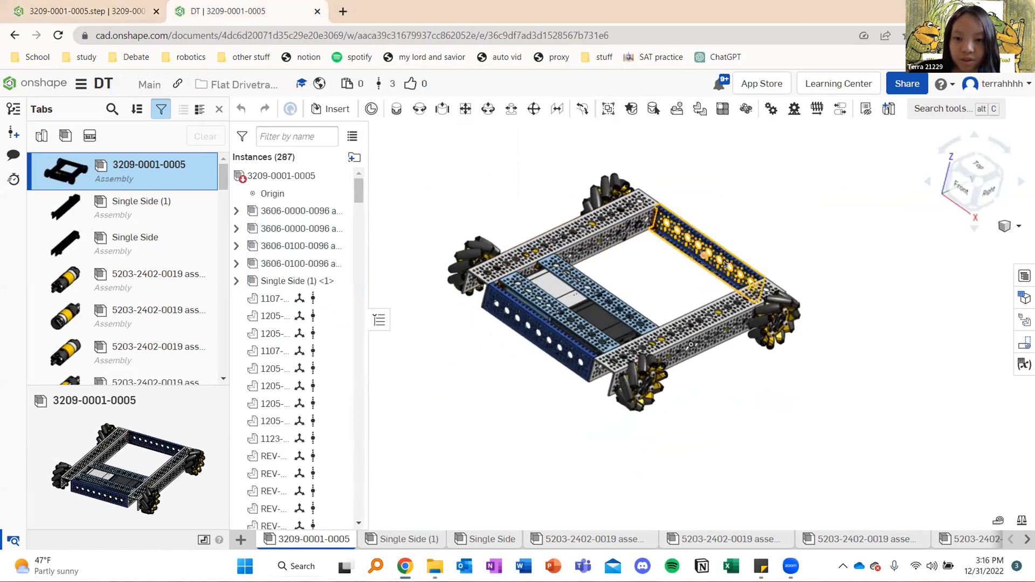
left_click(541, 339)
left_click(94, 11)
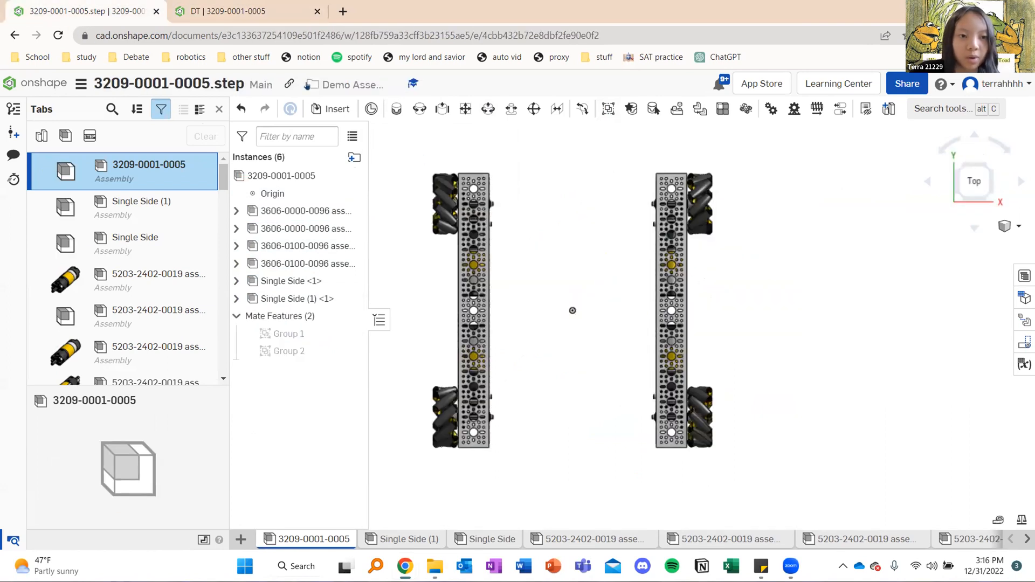
left_click(316, 113)
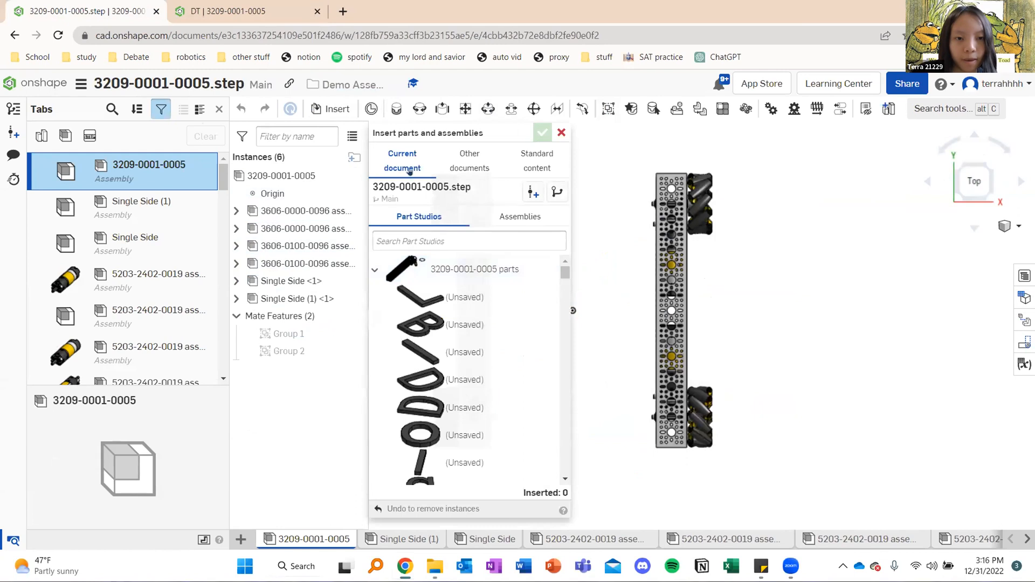
left_click(561, 133)
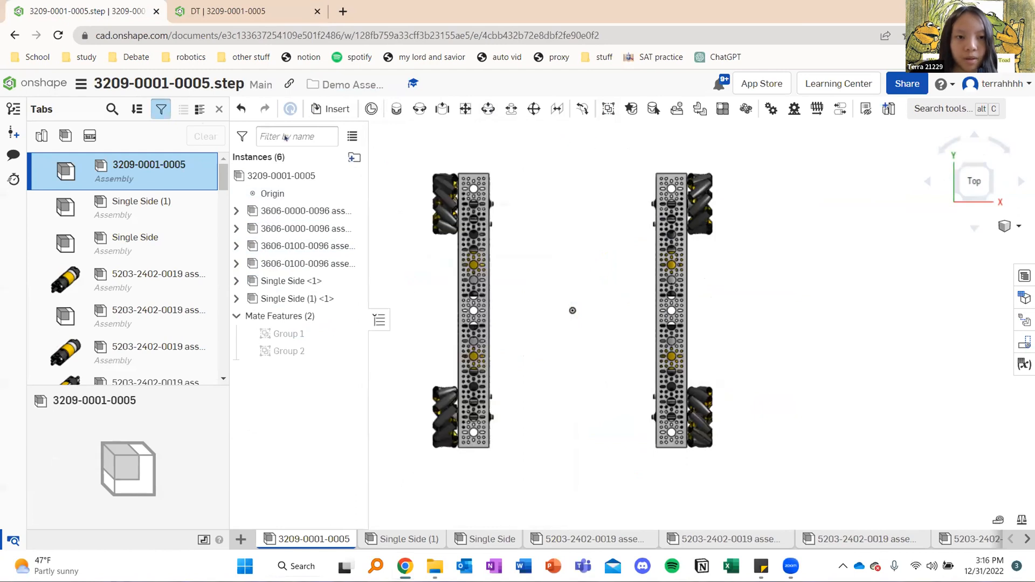
Browse the other documents available for insertion and open the Demo Assembly folder
left_click(327, 109)
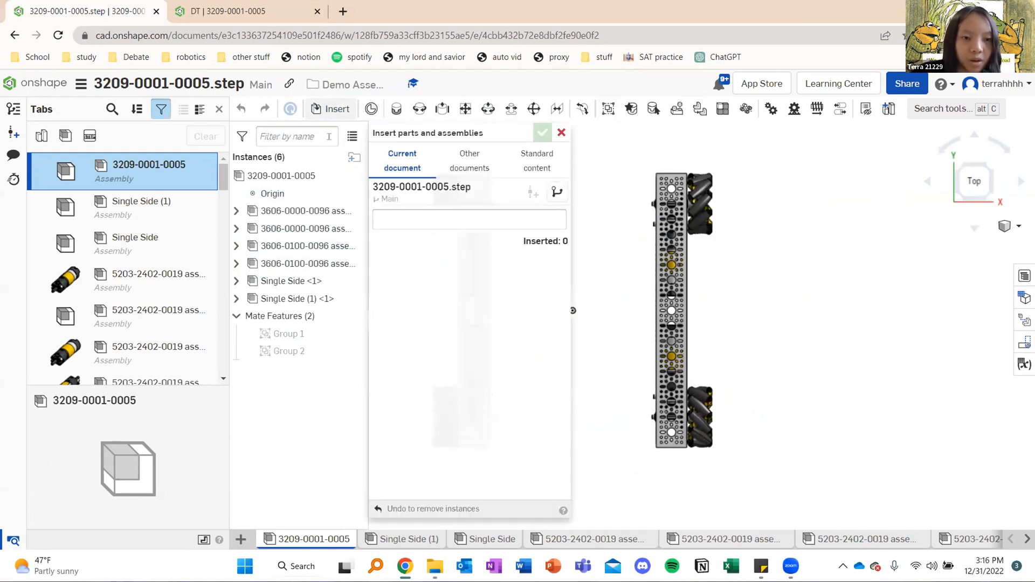
left_click(466, 158)
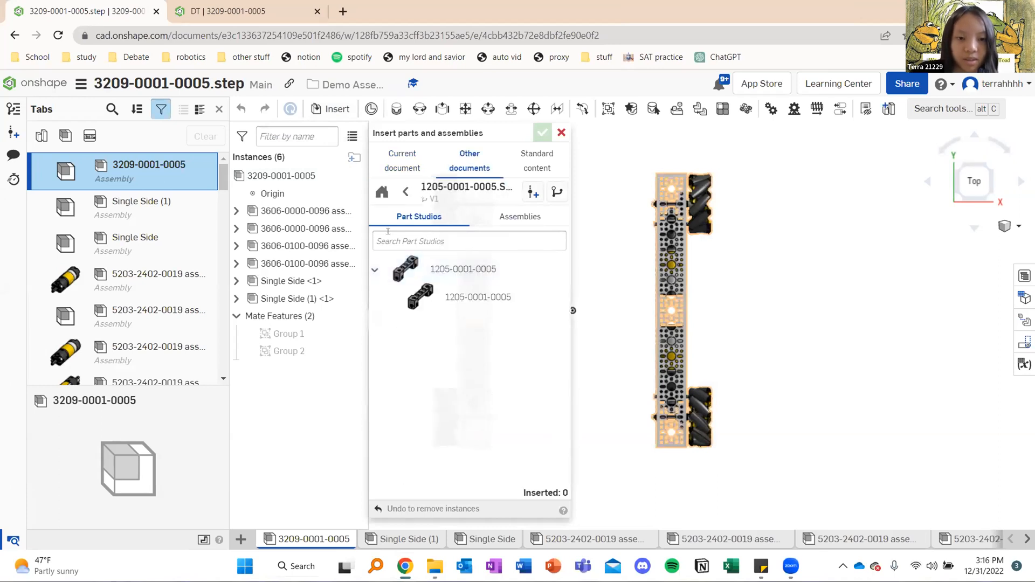
left_click(406, 193)
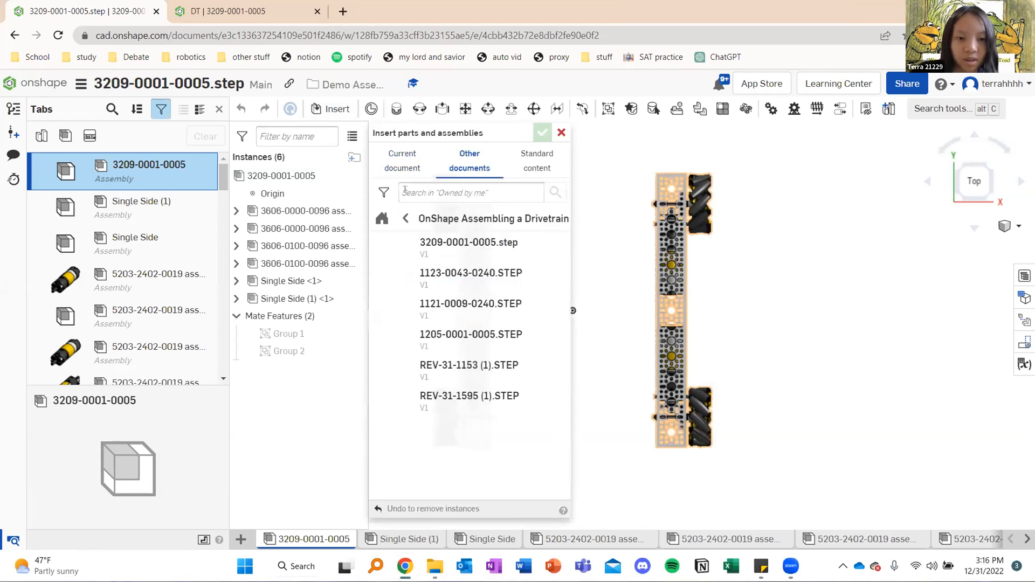
left_click(404, 218)
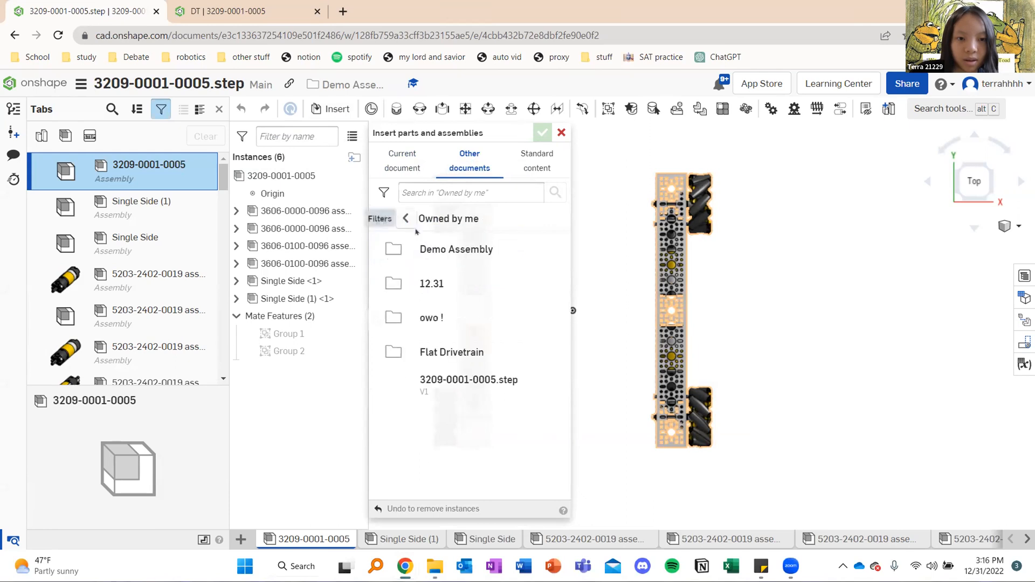
left_click(464, 249)
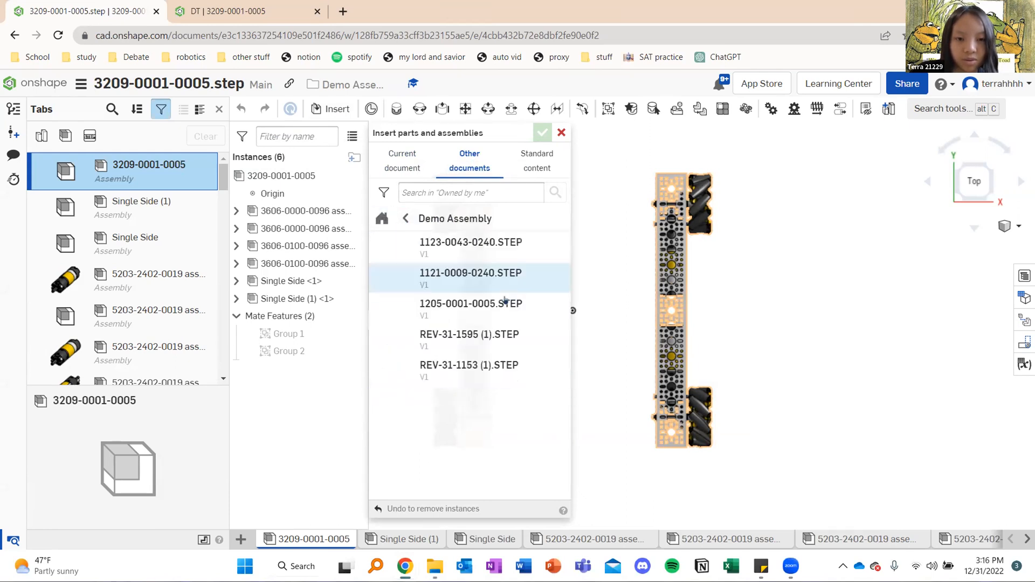
left_click(408, 221)
left_click(481, 252)
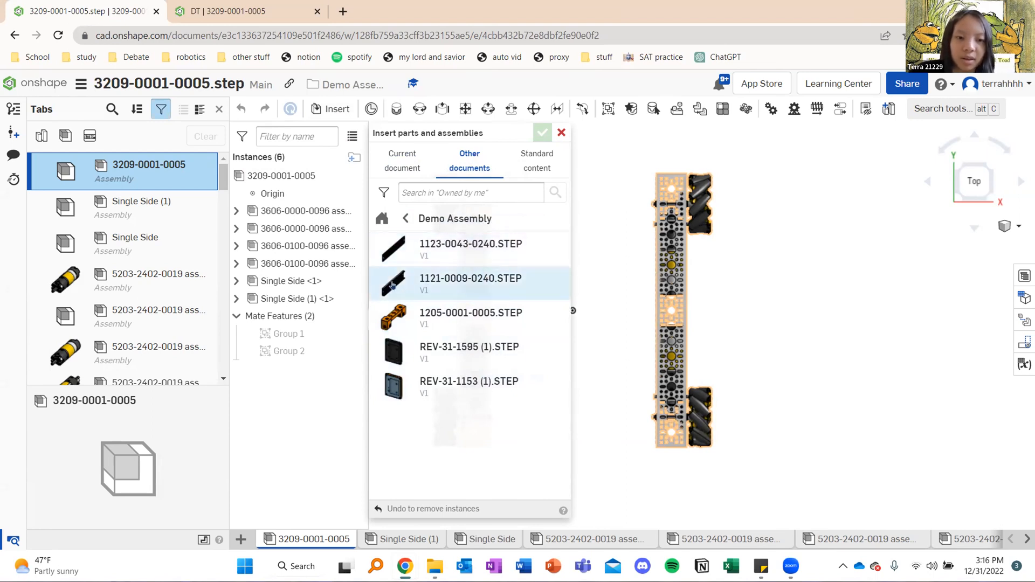
Insert the part from the 1121-0009-0240.STEP document and place it between the two side rails
left_click(472, 283)
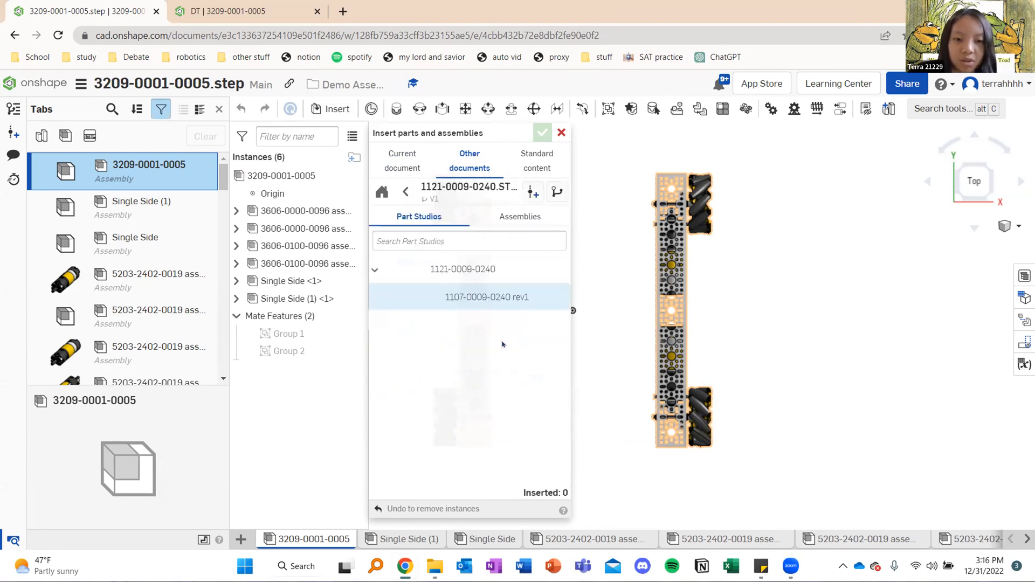
left_click(443, 269)
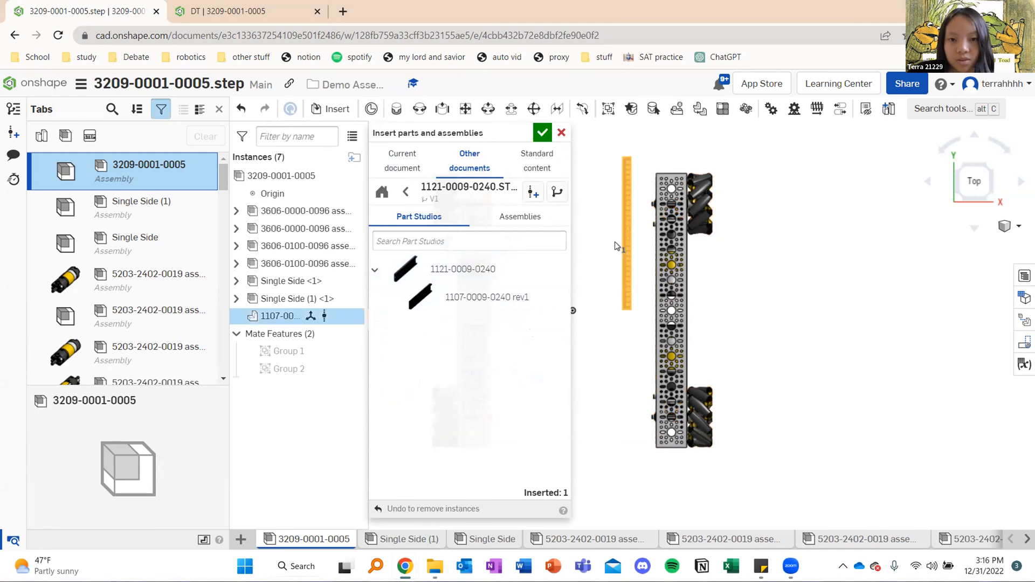
left_click(608, 221)
left_click(541, 133)
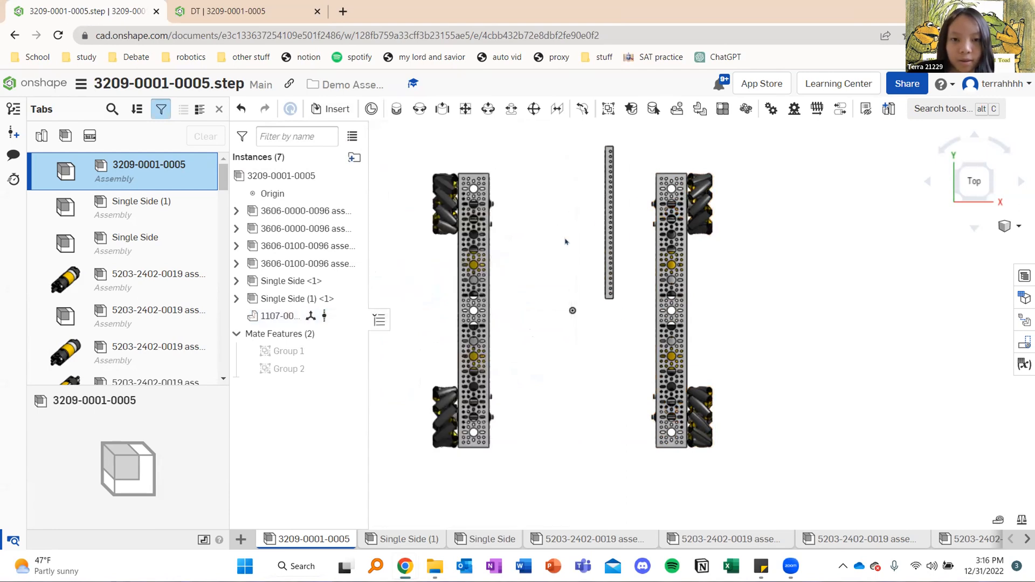
middle_click_drag(582, 262, 596, 283)
right_click_drag(596, 283, 570, 268)
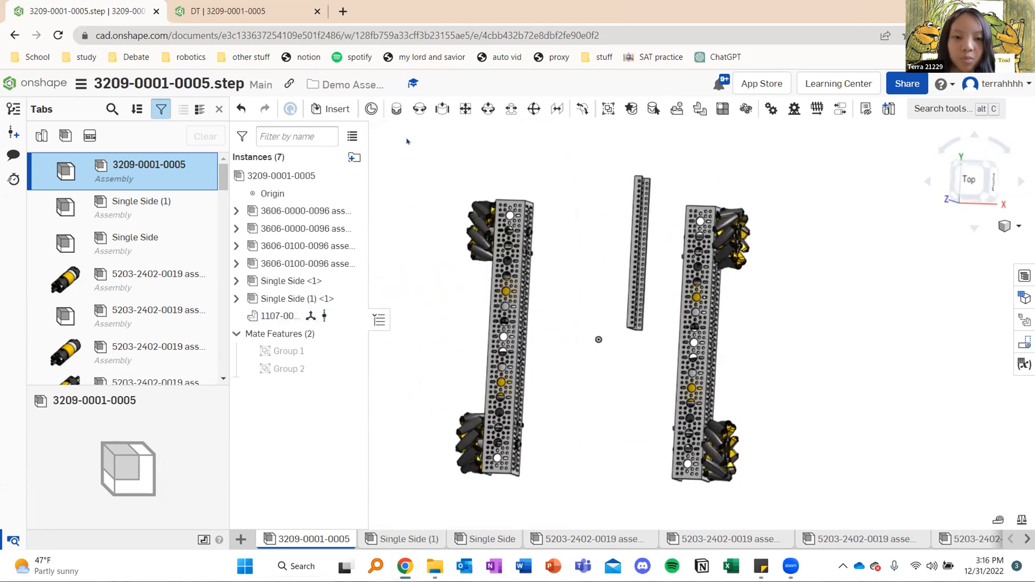
left_click(314, 110)
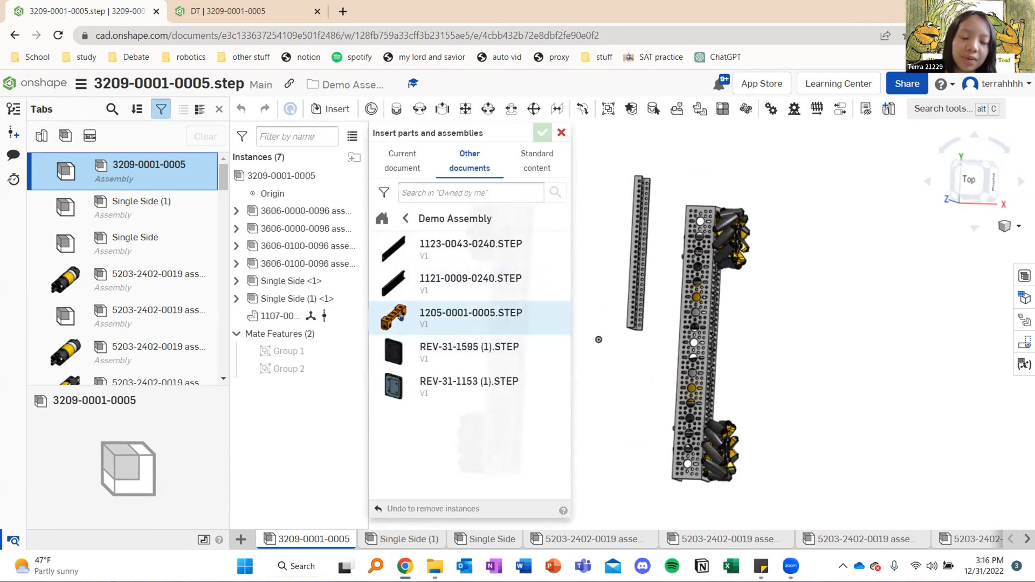
left_click(443, 322)
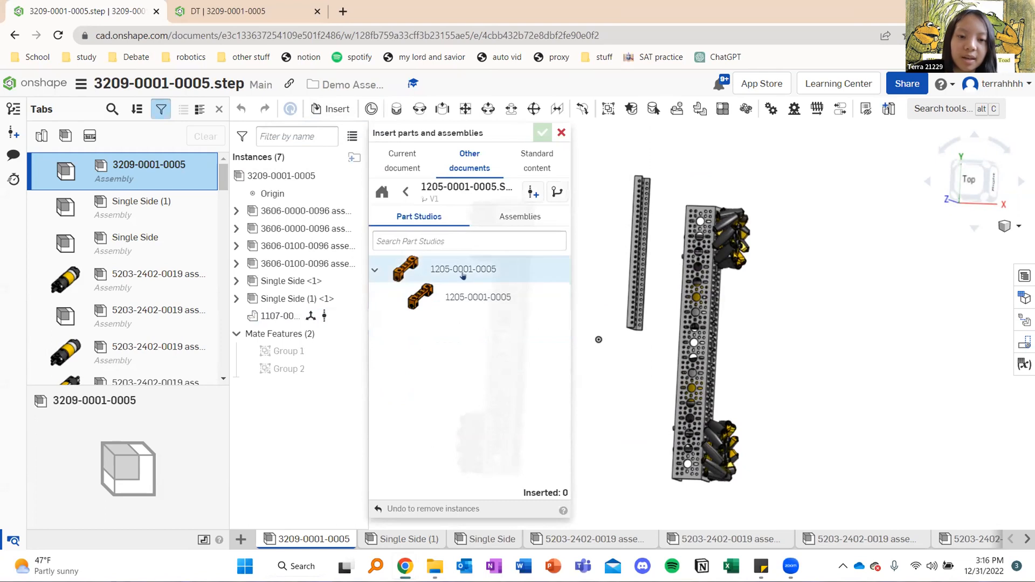
left_click(463, 281)
left_click(603, 233)
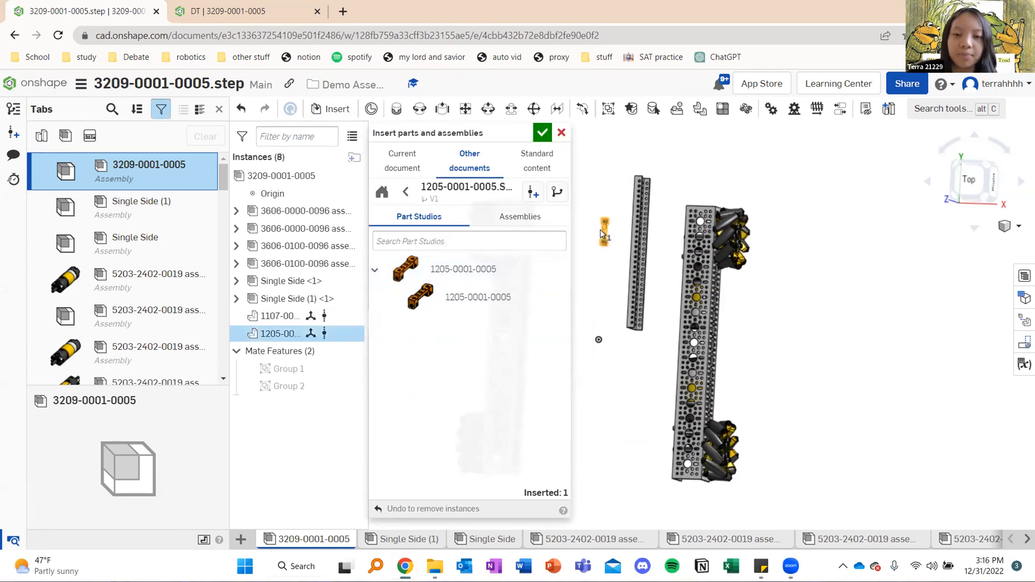
left_click(653, 229)
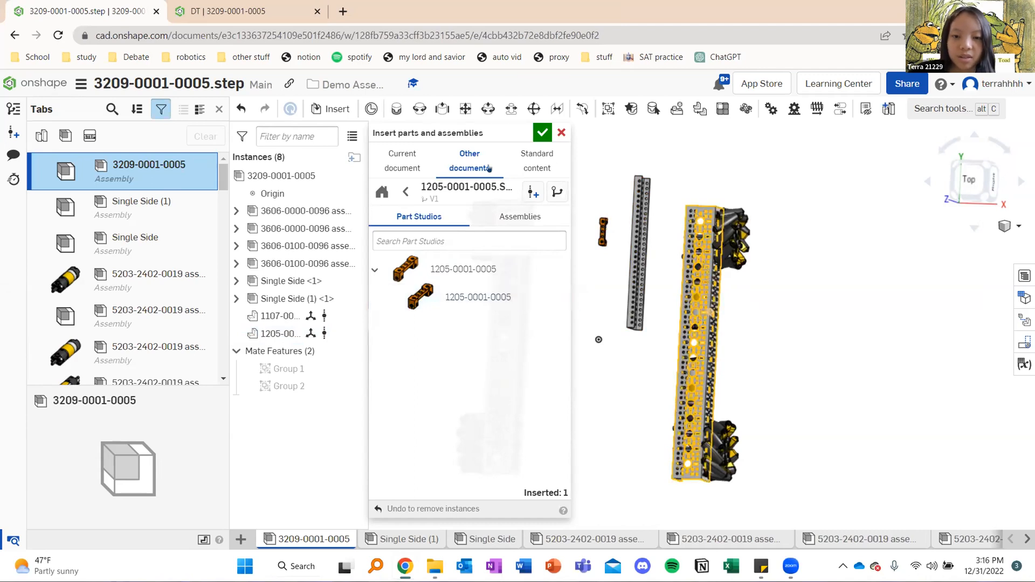
left_click(542, 133)
scroll(606, 231, "up", 6)
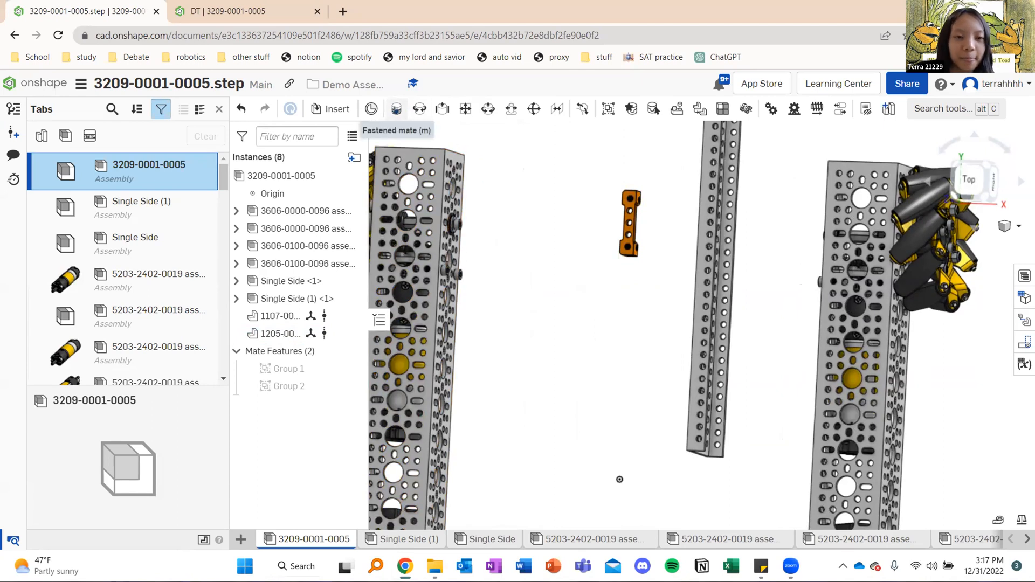
left_click(396, 109)
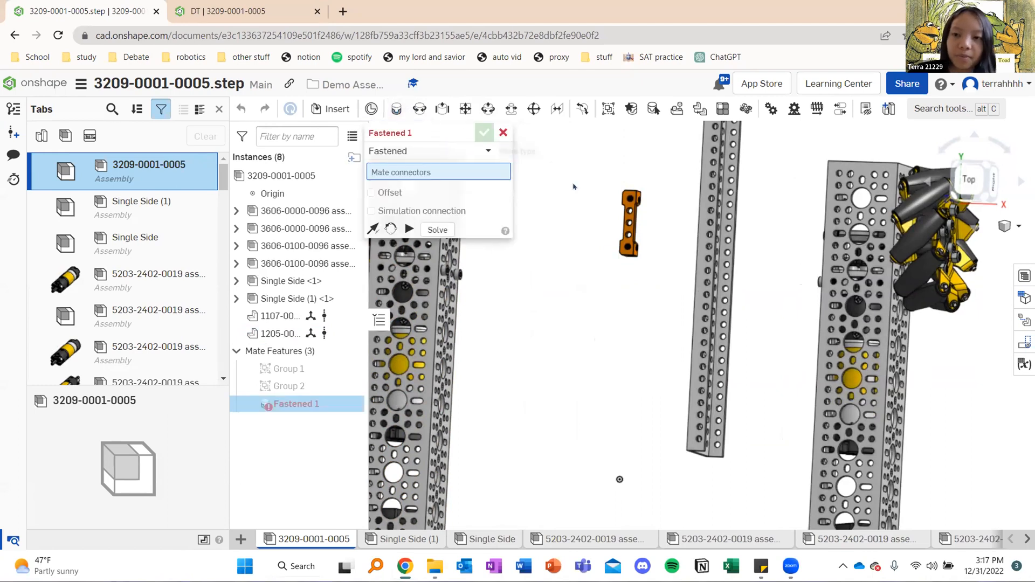
right_click_drag(606, 263, 684, 333)
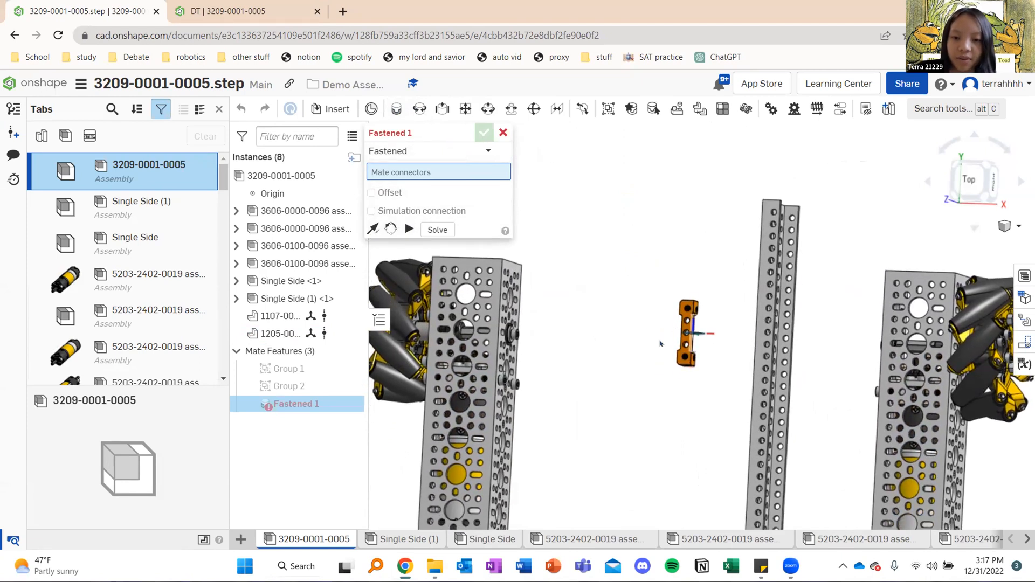
right_click_drag(536, 288, 565, 279)
right_click_drag(650, 353, 708, 336)
scroll(695, 344, "up", 4)
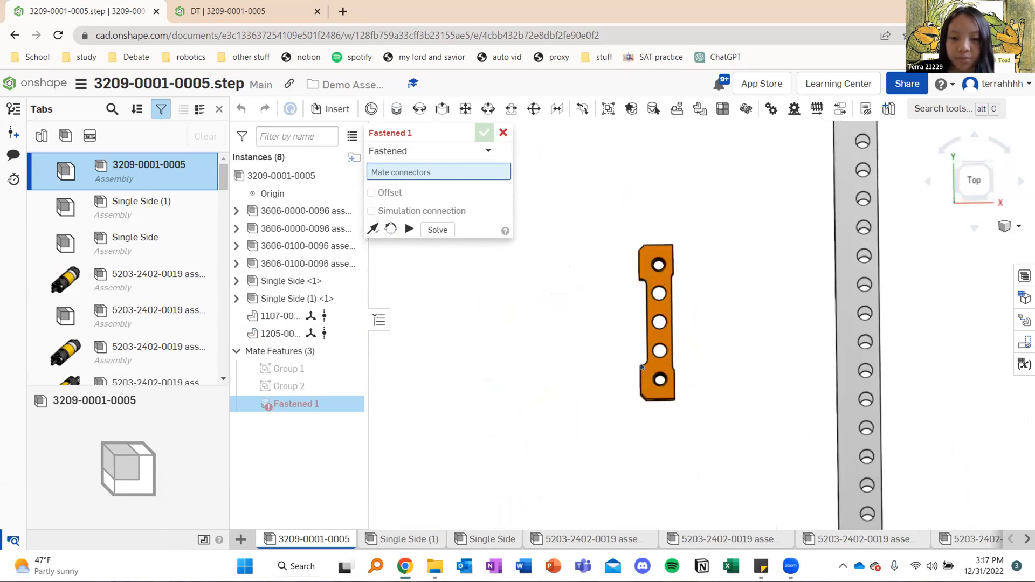
scroll(589, 308, "down", 2)
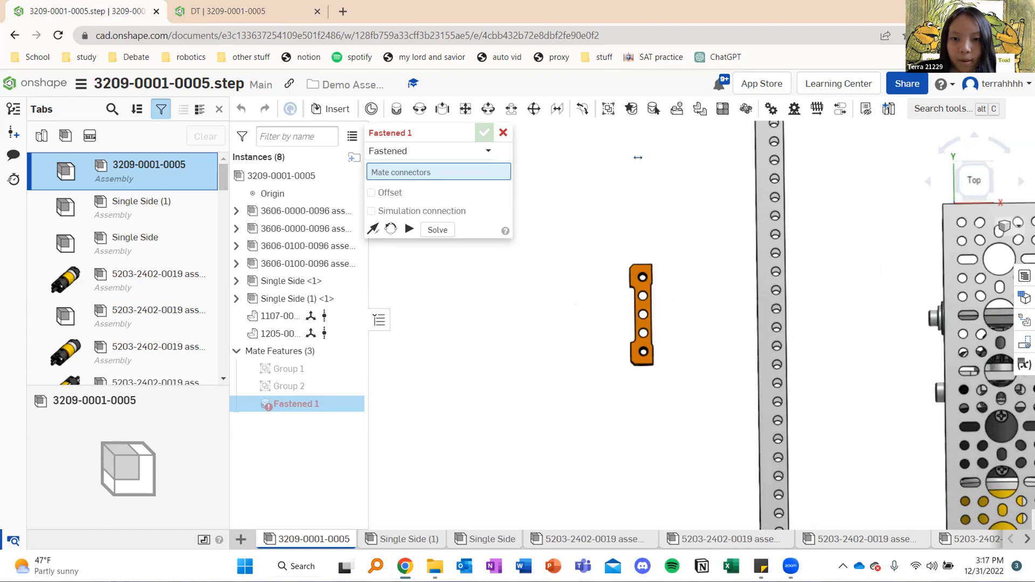
middle_click_drag(571, 303, 644, 360)
scroll(628, 282, "down", 2)
mouse_move(564, 284)
right_mouse_down()
mouse_move(547, 287)
mouse_move(561, 296)
right_mouse_up()
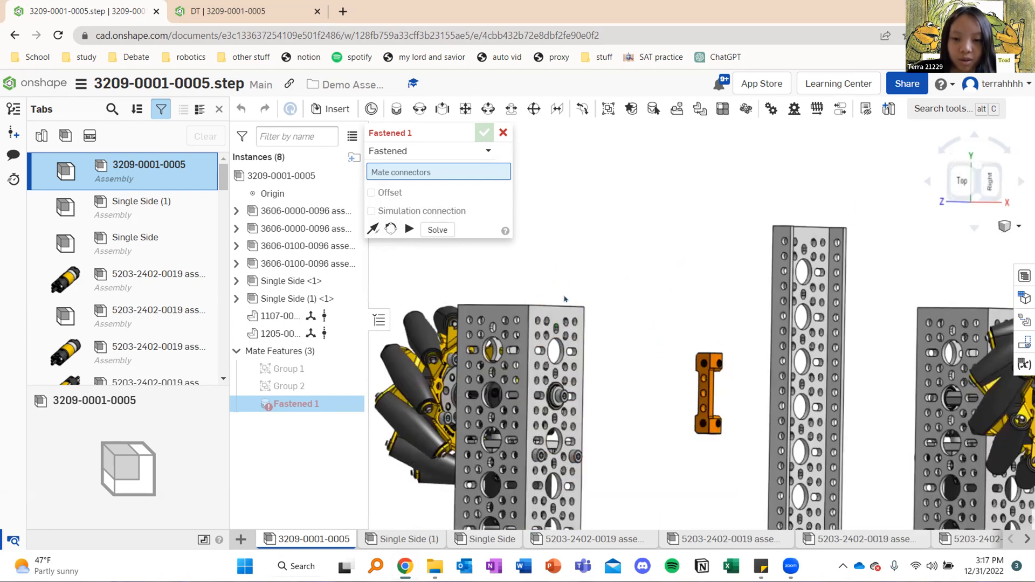
right_click_drag(660, 366, 702, 359)
scroll(713, 308, "up", 5)
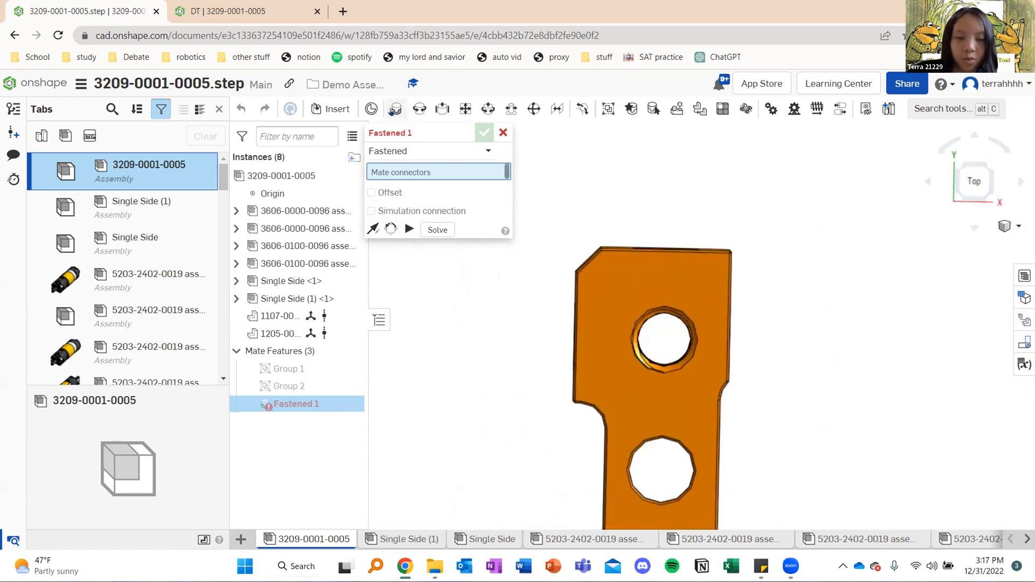
scroll(690, 302, "up", 5)
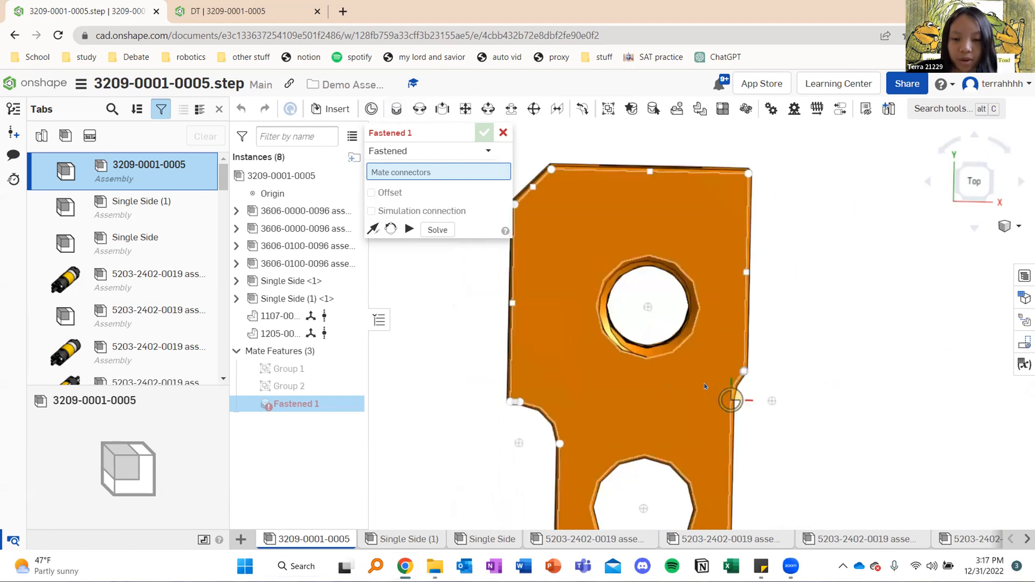
scroll(679, 260, "down", 5)
scroll(700, 271, "up", 3)
scroll(707, 286, "down", 5)
scroll(691, 184, "up", 2)
middle_click_drag(691, 184, 682, 383)
scroll(642, 297, "up", 5)
left_click(611, 243)
scroll(526, 353, "down", 2)
scroll(528, 352, "down", 3)
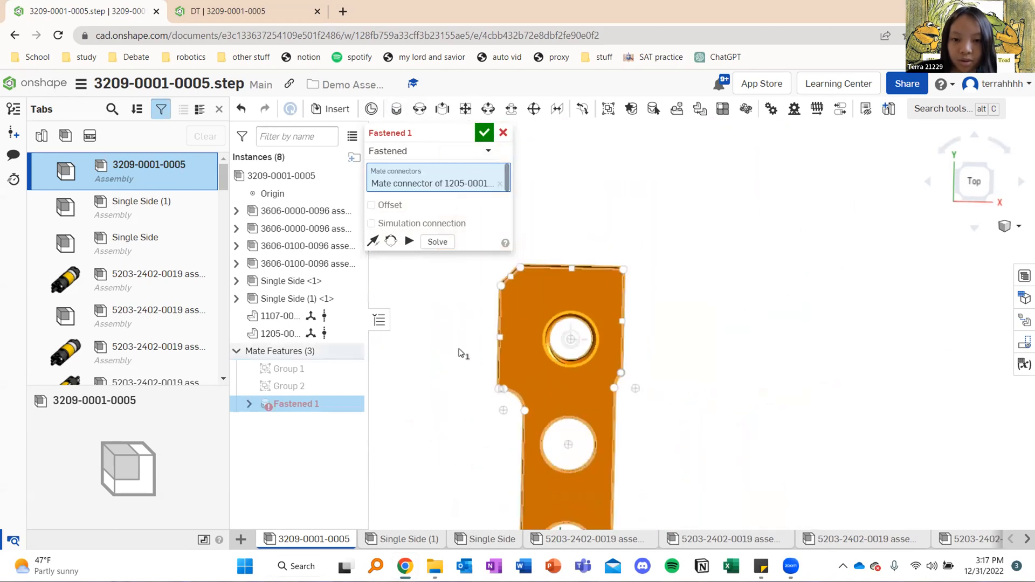
Pick the uppermost corner hole on the inner face of the left side rail as the second mate connector
scroll(462, 352, "down", 3)
middle_click_drag(521, 343, 779, 314)
scroll(620, 350, "down", 5)
right_click_drag(608, 331, 569, 315)
scroll(590, 314, "up", 3)
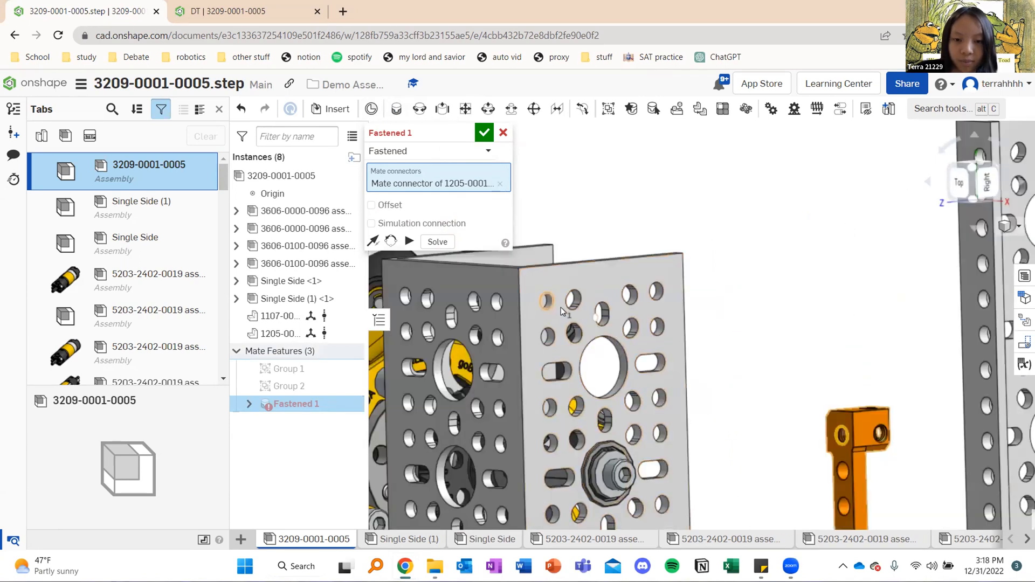
scroll(734, 353, "down", 3)
right_click_drag(734, 349, 743, 350)
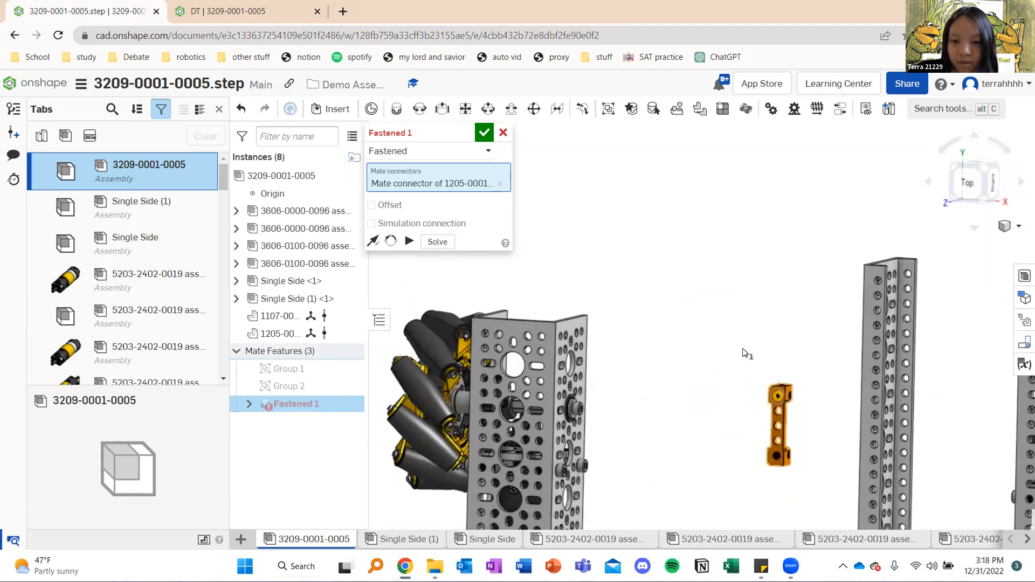
right_click_drag(650, 338, 613, 323)
scroll(613, 322, "up", 10)
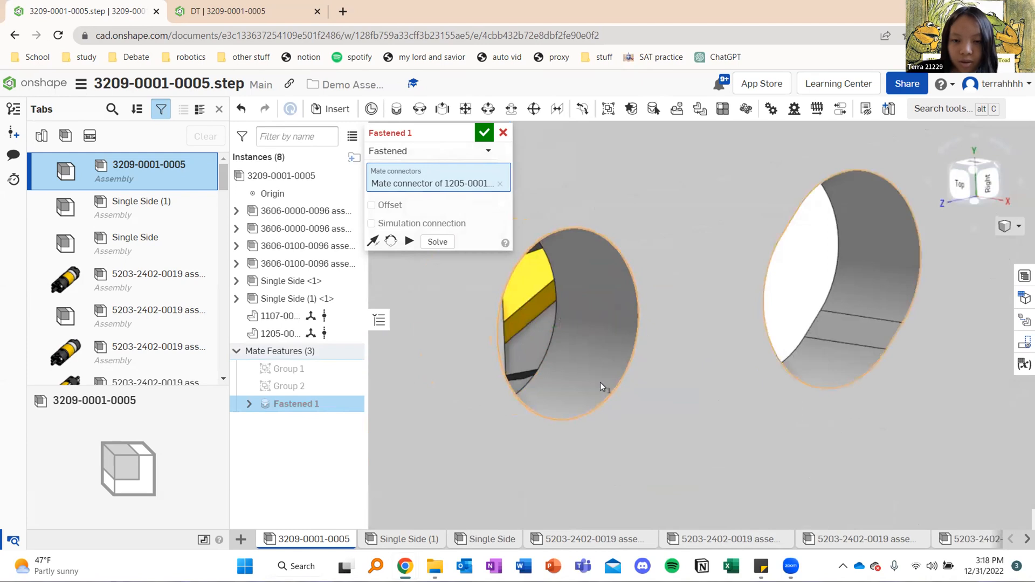
left_click(567, 383)
scroll(551, 379, "down", 10)
right_click_drag(605, 354, 629, 291)
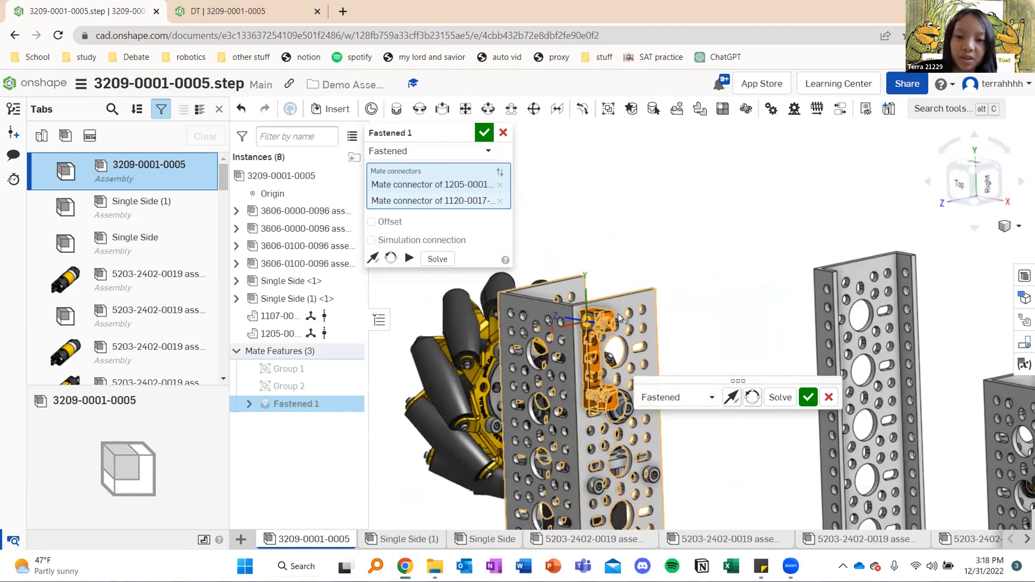
Reorient the mate's secondary axis so the block spans the rail's width, and accept the fastened mate
right_click_drag(642, 311, 648, 313)
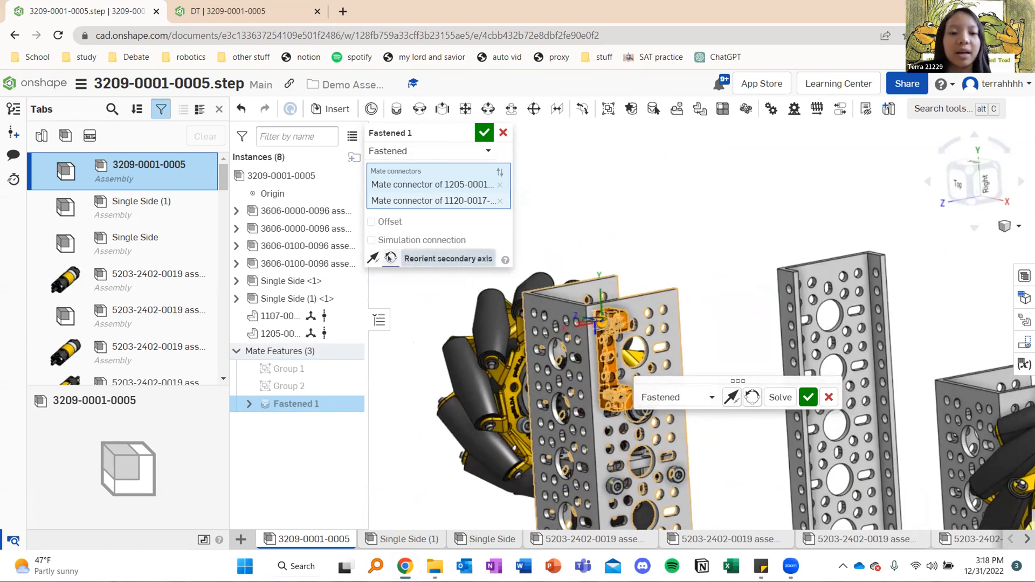
left_click(390, 258)
right_click_drag(695, 250, 540, 173)
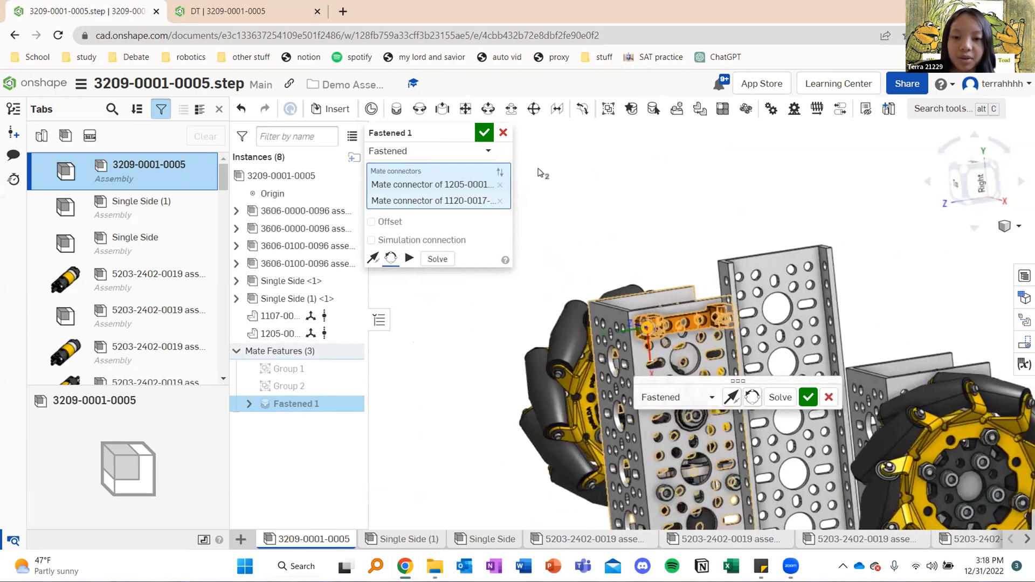
left_click(484, 133)
Examine how the fastened block sits at the end of the left side rail relative to the loose channel and opposite rail
right_click_drag(691, 248, 736, 250)
scroll(711, 257, "down", 4)
middle_click_drag(714, 273, 595, 232)
right_click_drag(684, 263, 735, 280)
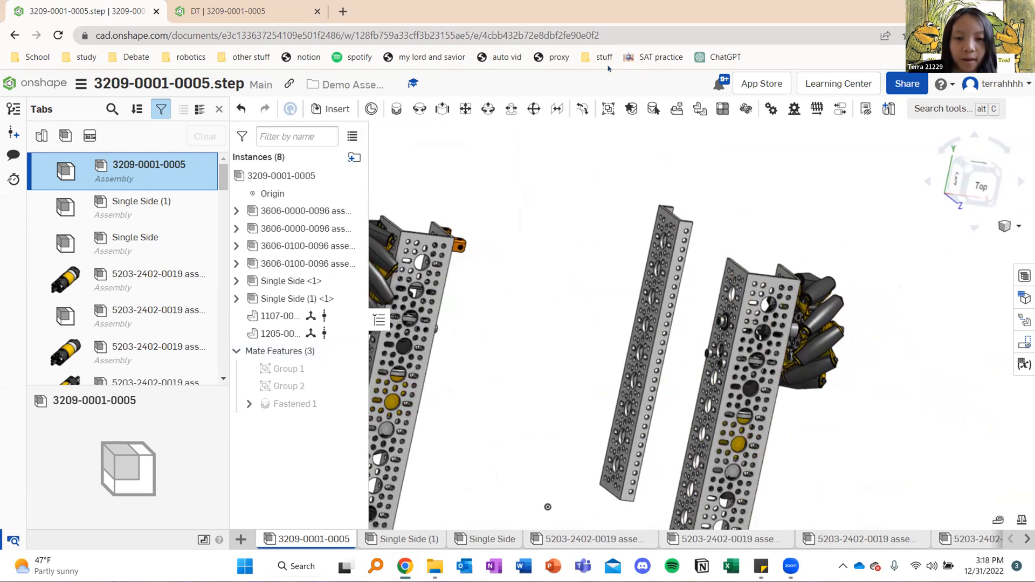
right_click_drag(625, 257, 587, 247)
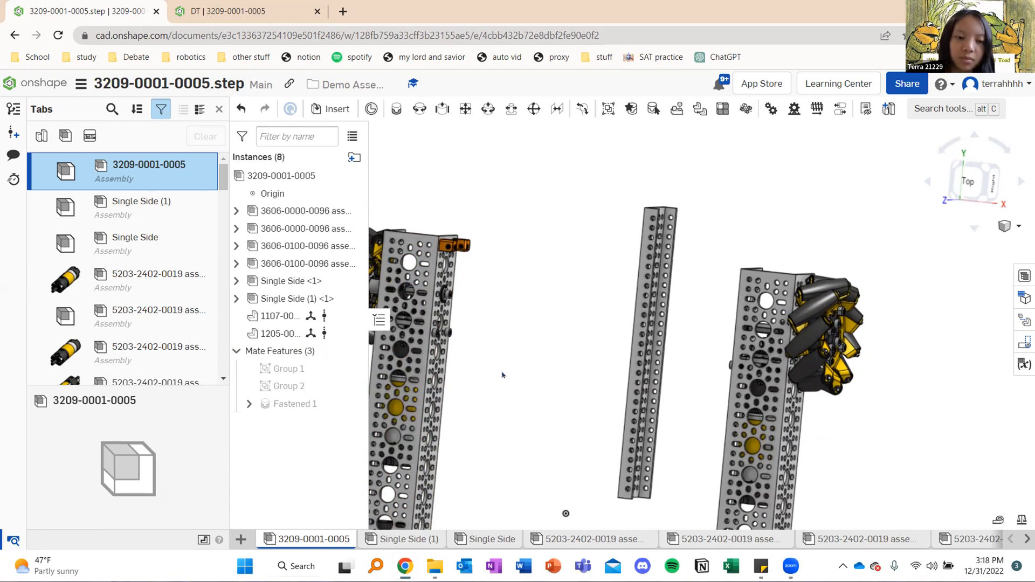
right_click_drag(513, 334, 485, 334)
scroll(548, 251, "up", 8)
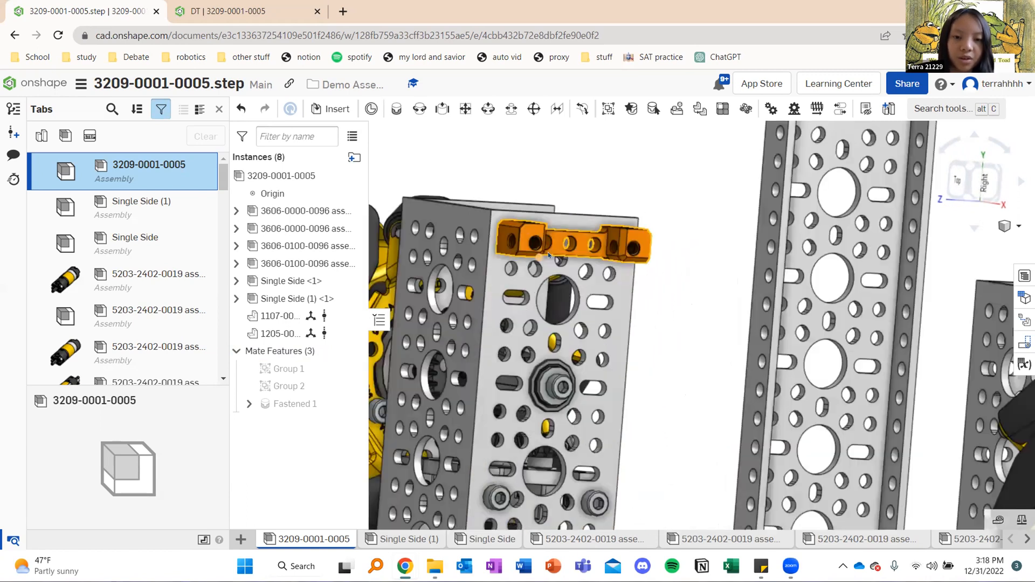
scroll(663, 203, "down", 5)
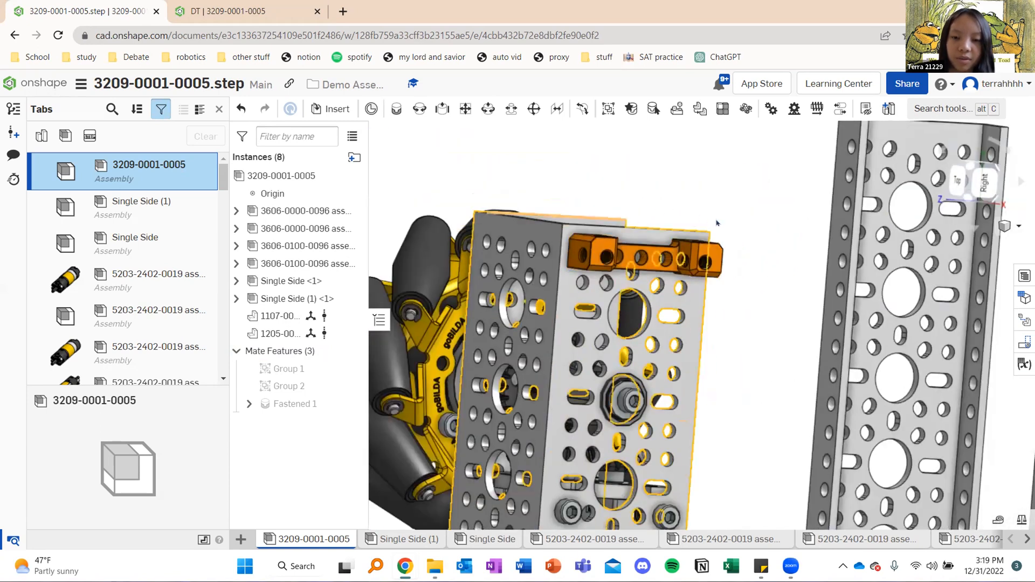
scroll(721, 306, "down", 4)
scroll(740, 327, "down", 2)
middle_click_drag(715, 307, 671, 274)
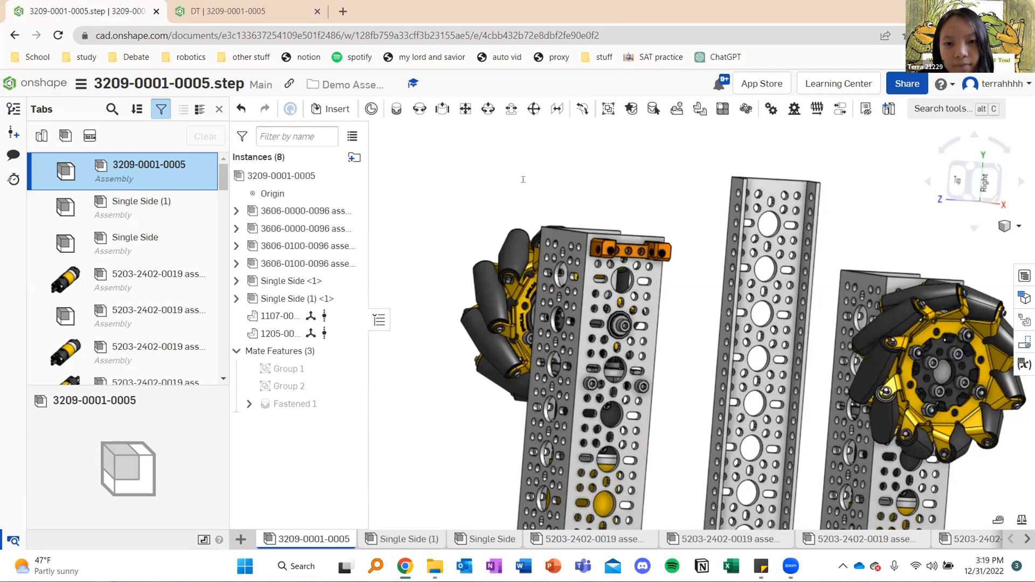
right_click_drag(561, 231, 647, 230)
scroll(647, 228, "up", 3)
middle_click_drag(659, 195, 604, 200)
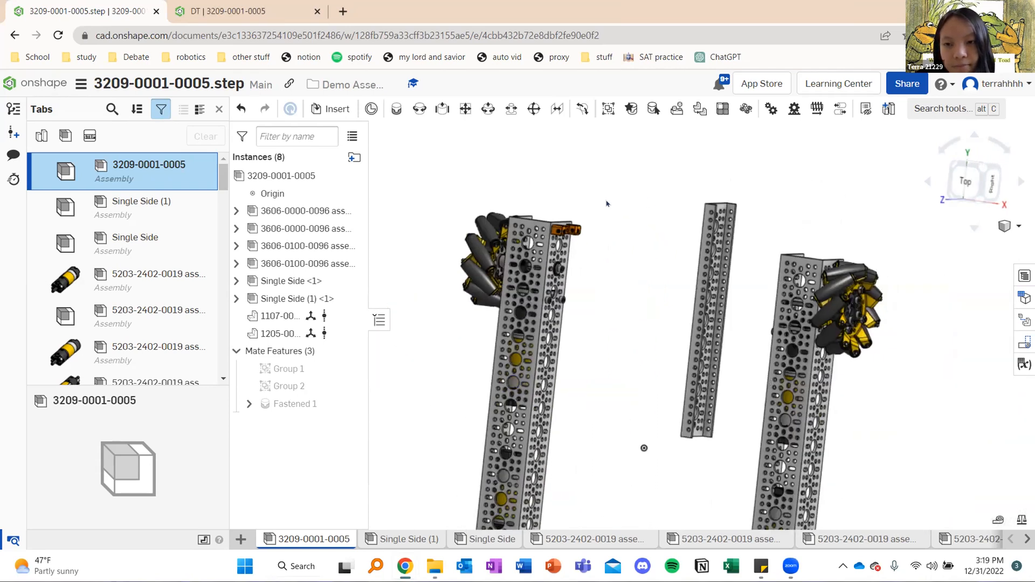
right_click_drag(630, 237, 658, 232)
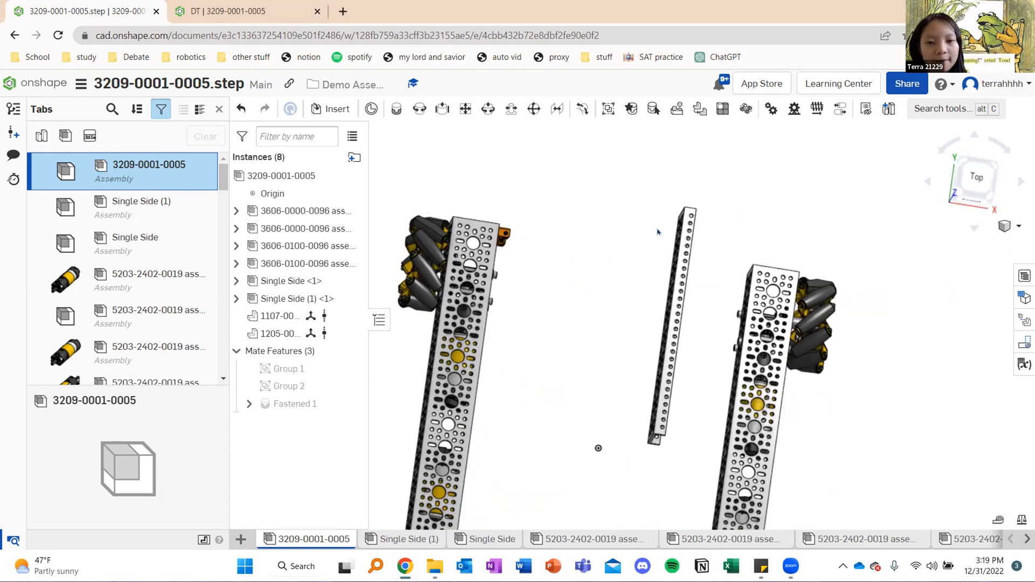
scroll(657, 232, "down", 5)
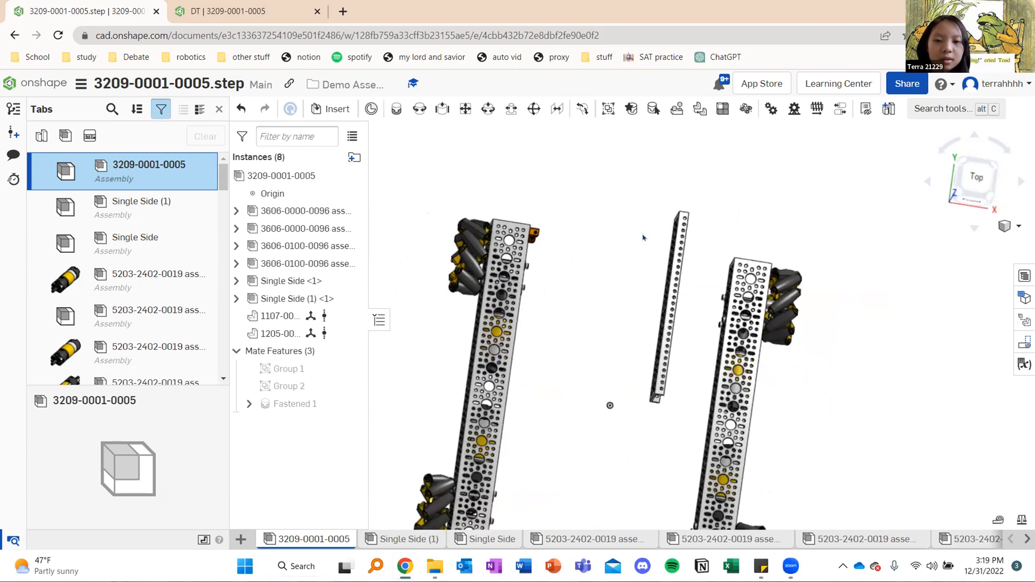
right_click_drag(643, 247, 635, 243)
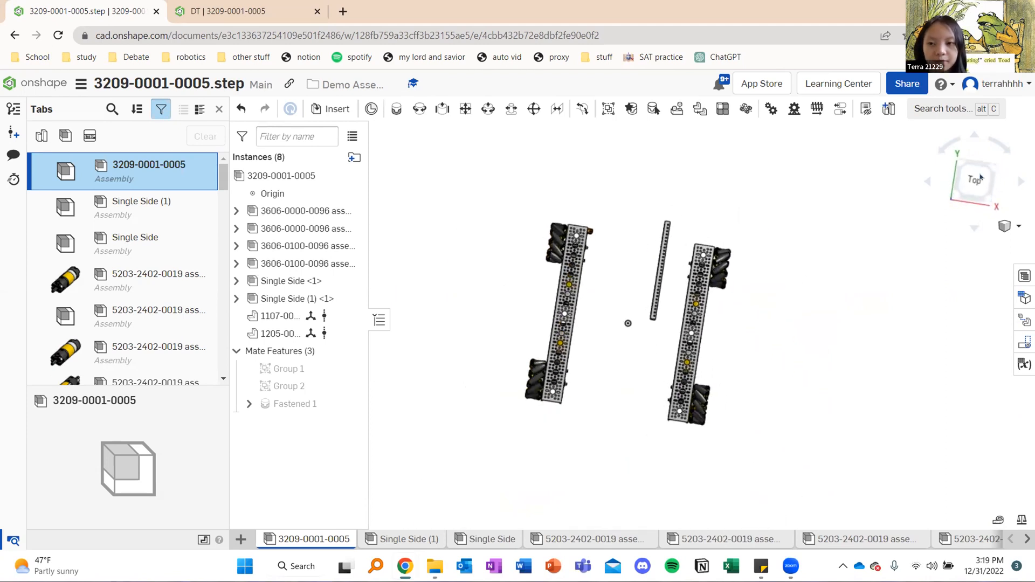
Undo the fastened mate, the inserted block and channel, both groups and the earlier deletion of the two crossbars
key("shift+5")
middle_click_drag(711, 292, 659, 305)
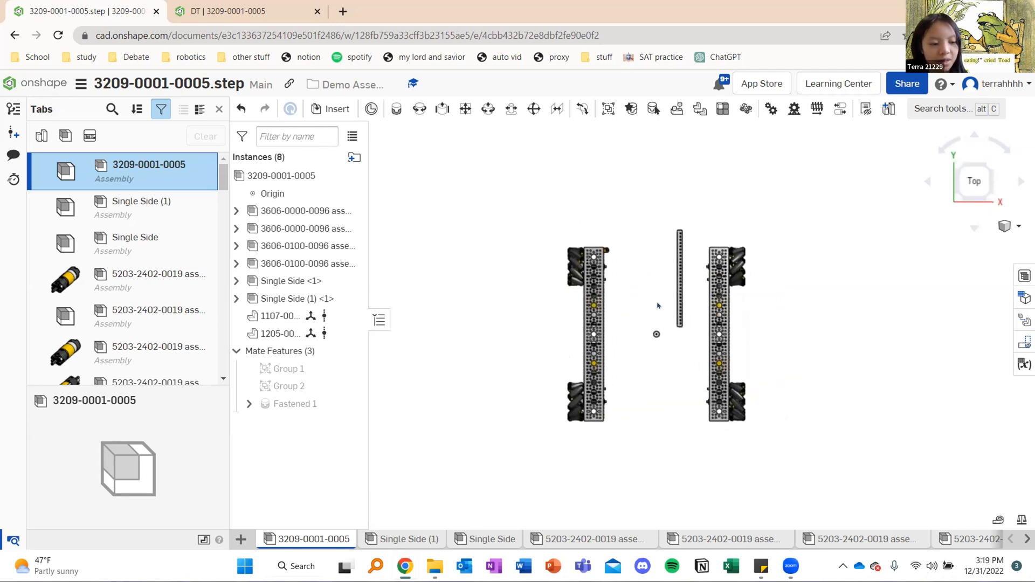
key("ctrl+z")
key("ctrl+z")
key("ctrl+z")
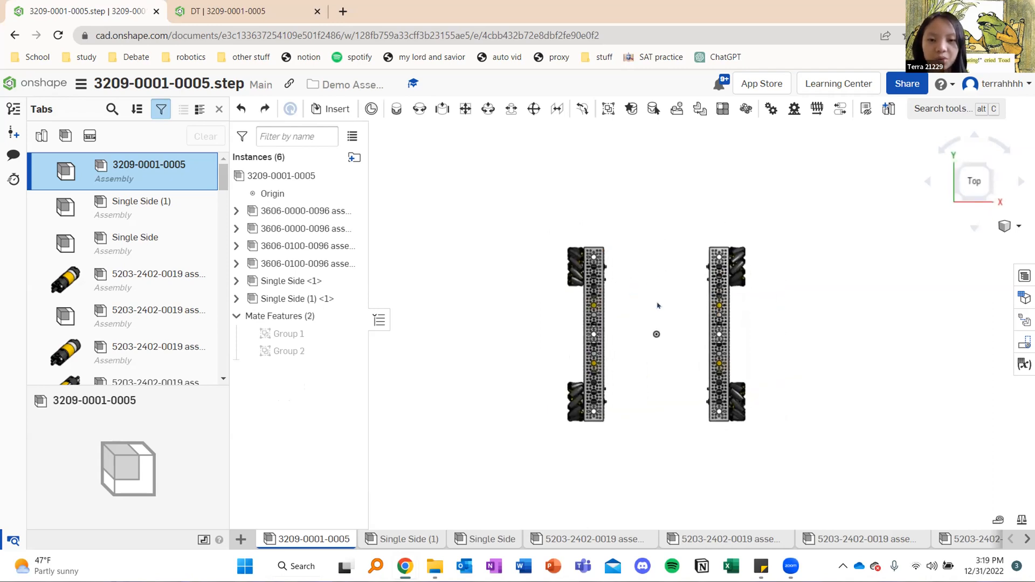
key("ctrl+z")
key("ctrl+z")
key("ctrl+z")
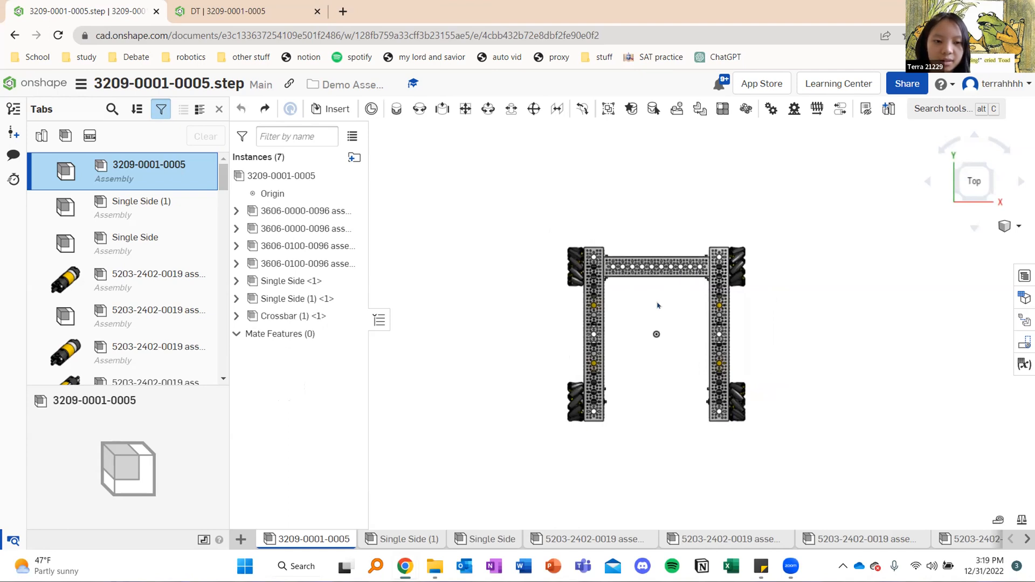
Delete the Crossbar and Crossbar (1) subassemblies from between the side rails
right_click_drag(671, 228, 754, 230)
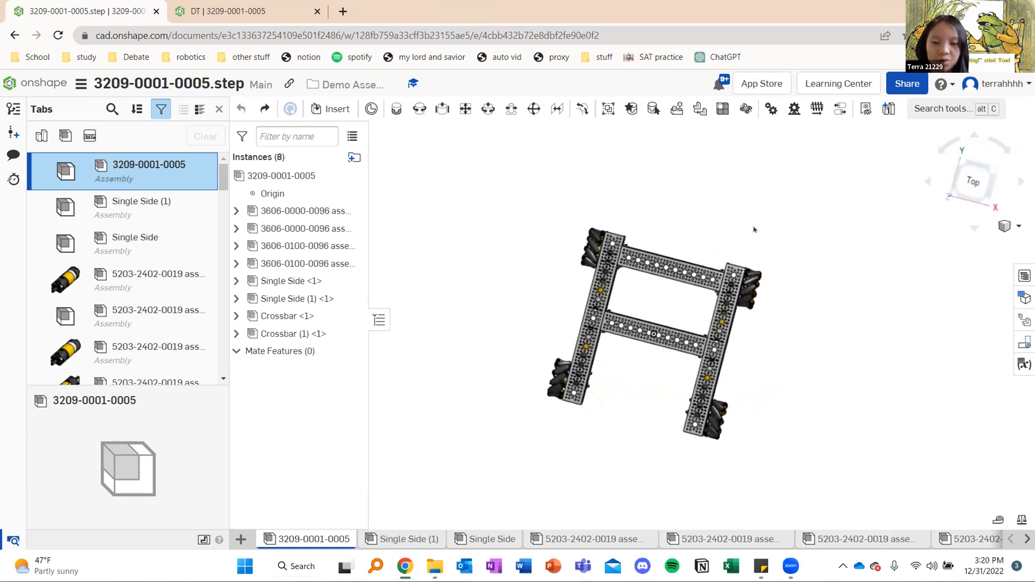
left_click(975, 187)
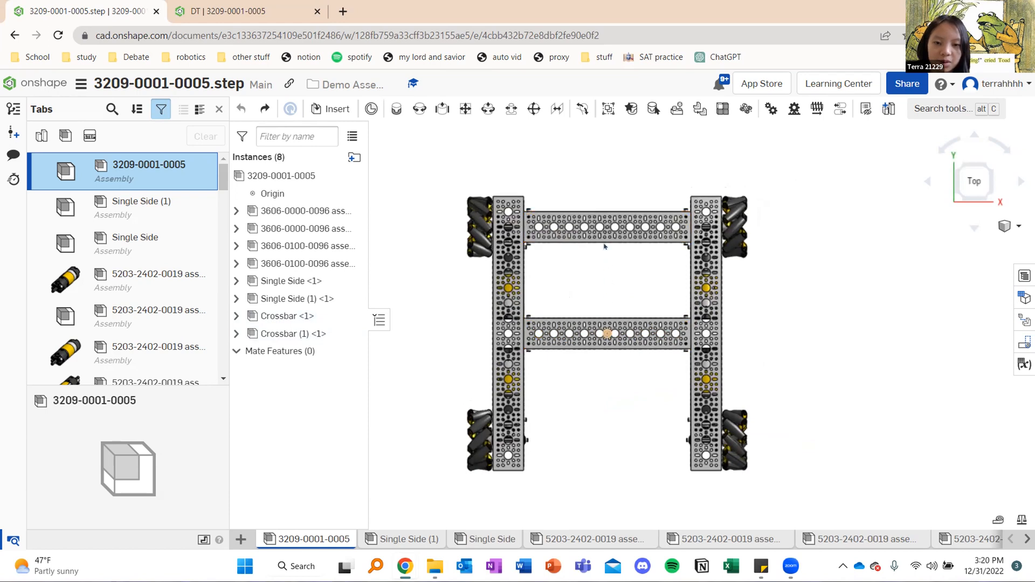
mouse_move(610, 290)
right_mouse_down()
mouse_move(610, 216)
mouse_move(605, 278)
right_mouse_up()
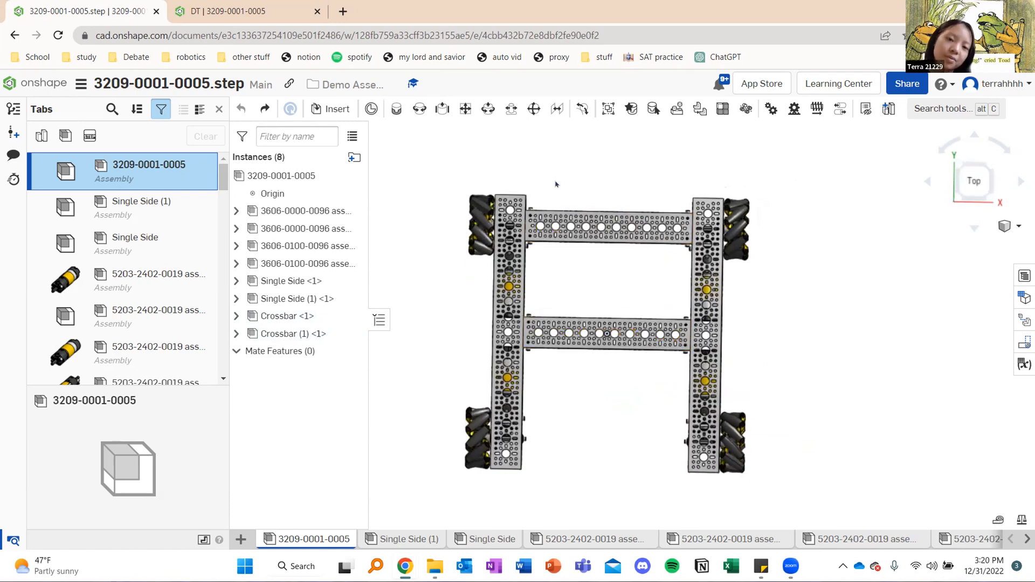
right_click_drag(556, 184, 564, 231)
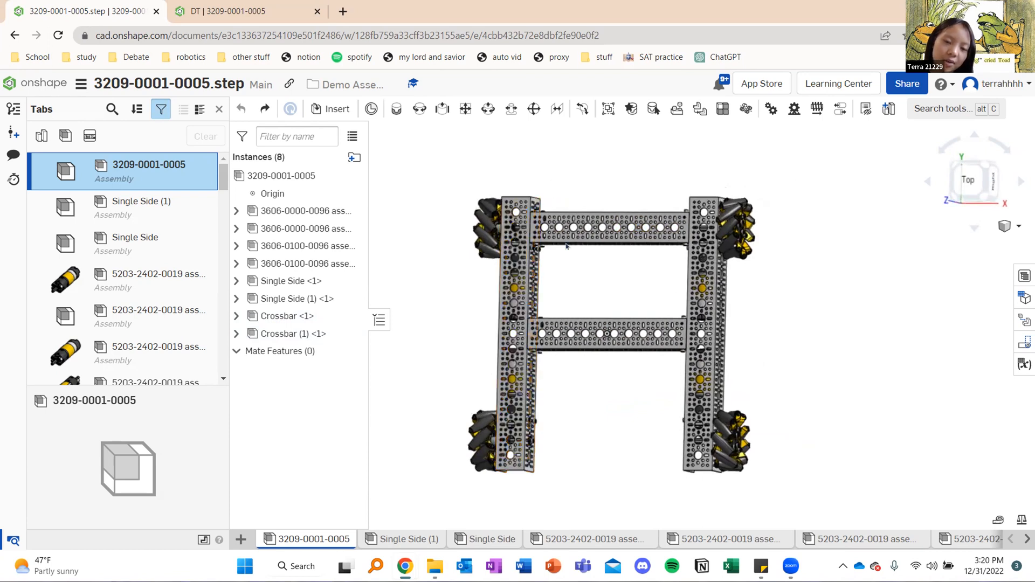
right_click_drag(584, 401, 597, 406)
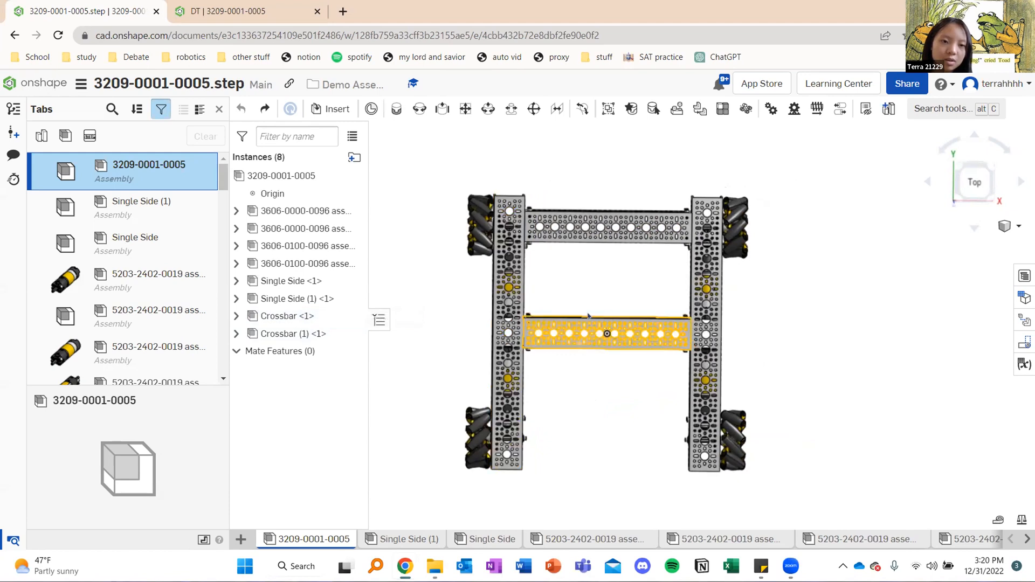
right_click(298, 315)
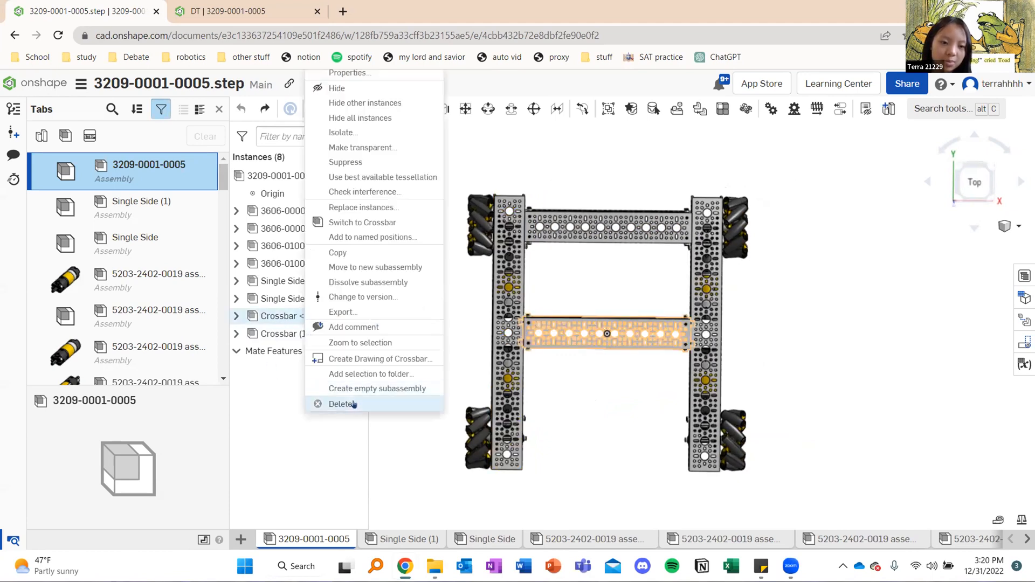
left_click(350, 403)
right_click(296, 316)
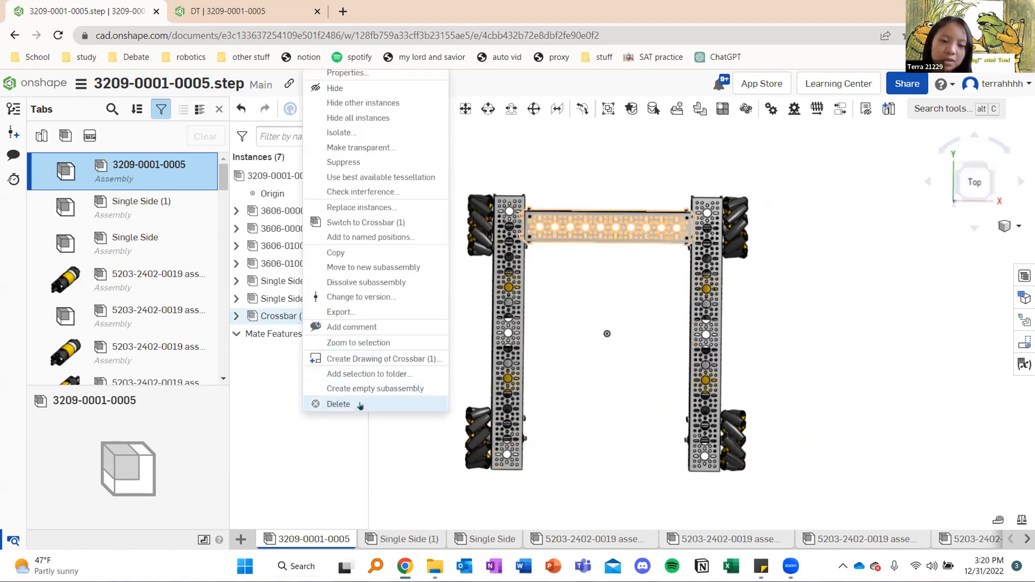
left_click(348, 404)
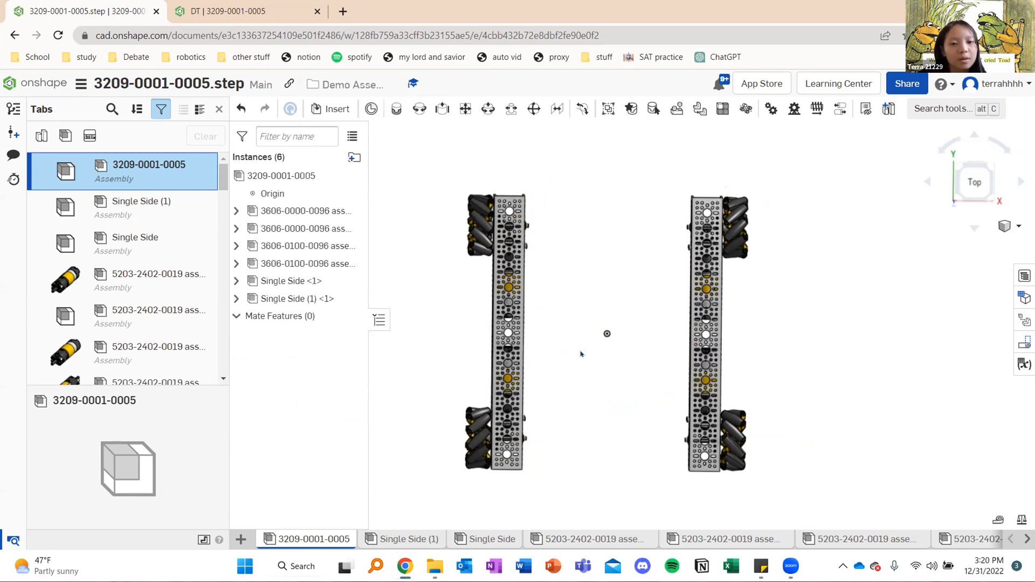
Group the left side rail, Single Side (1), with its two attached mecanum wheel assemblies
scroll(626, 335, "down", 2)
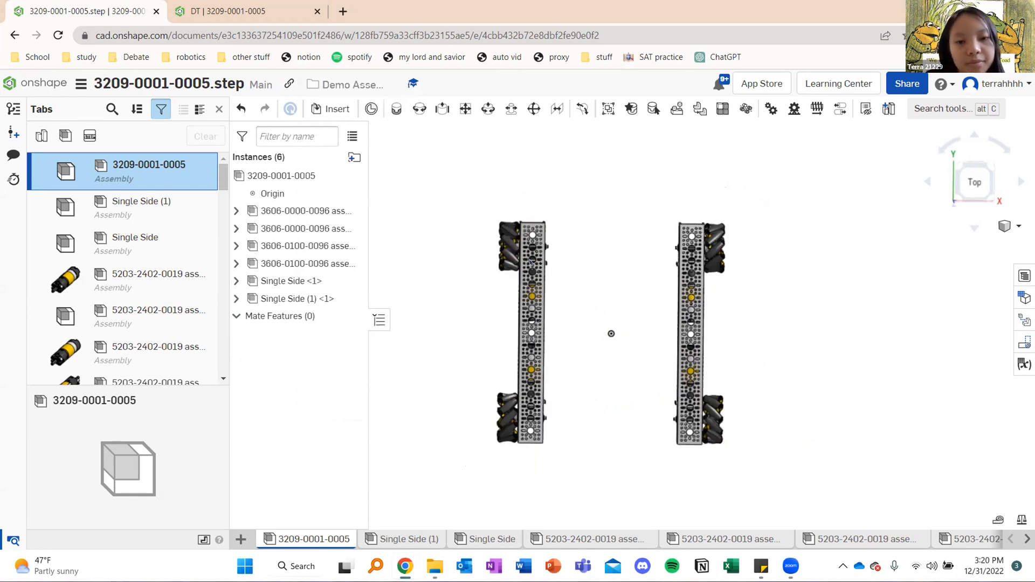
left_click_drag(464, 195, 568, 473)
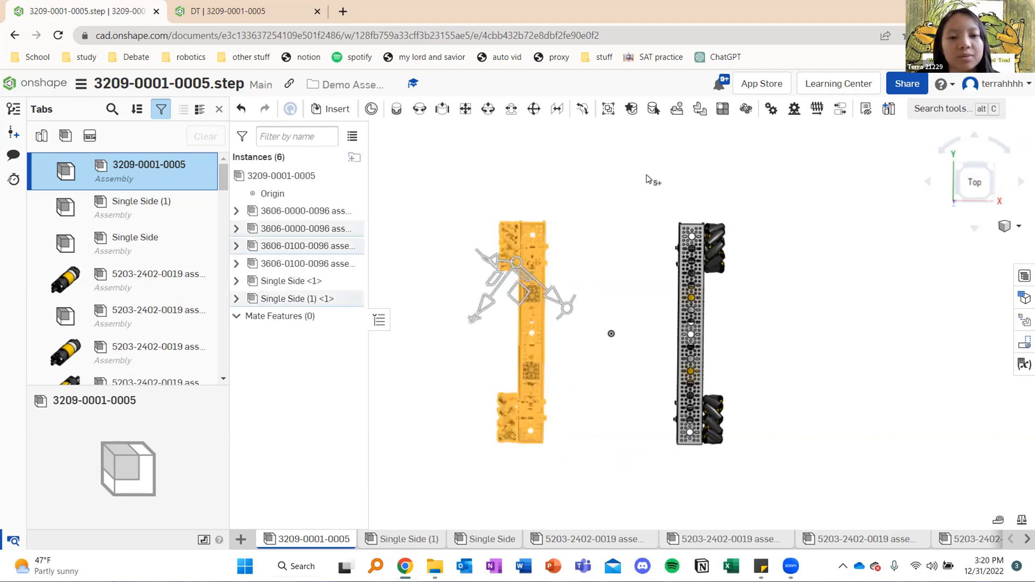
key("g")
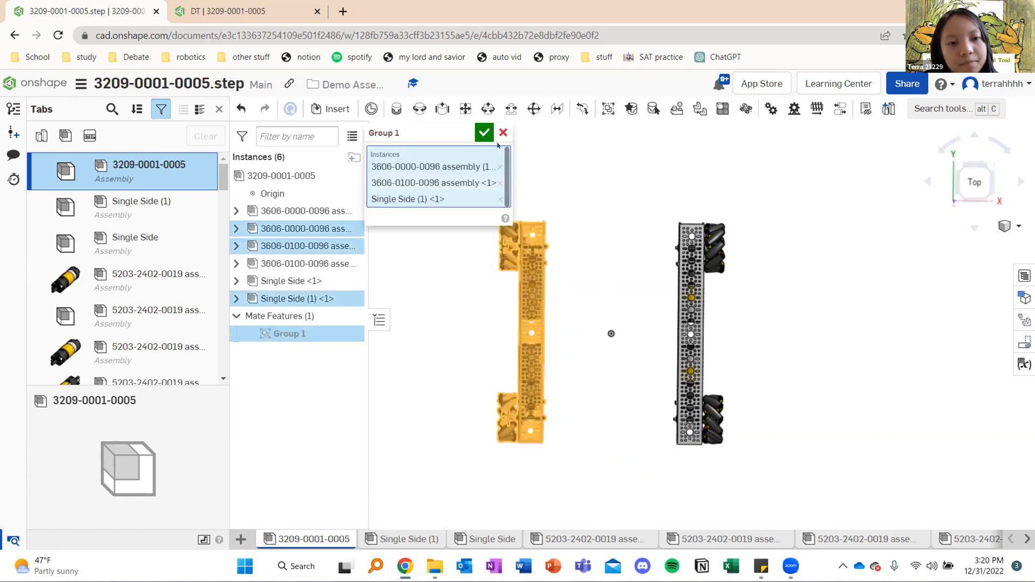
left_click(484, 133)
Group the right side rail, Single Side, with its two attached mecanum wheel assemblies
left_click_drag(647, 190, 735, 456)
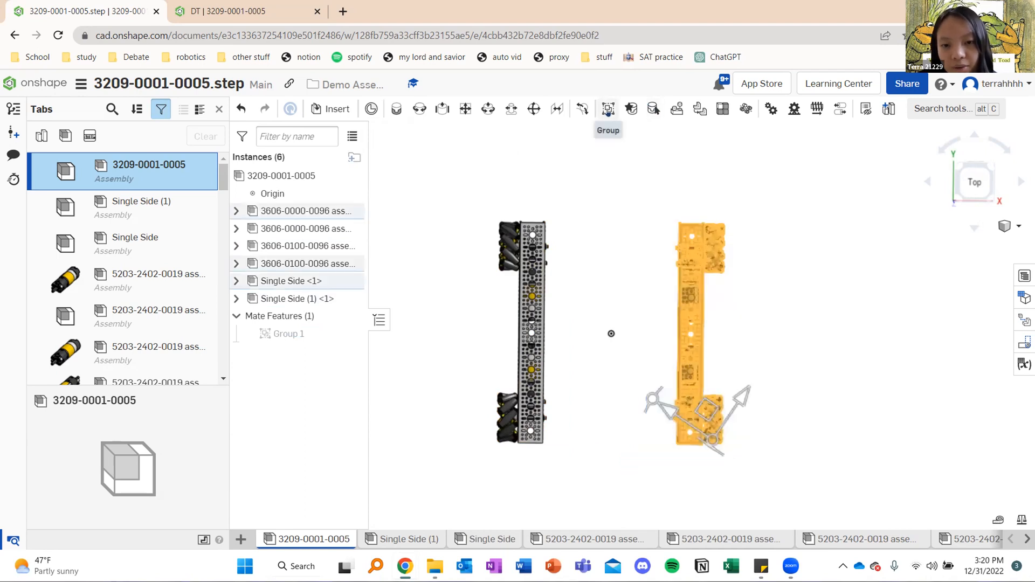
left_click(608, 109)
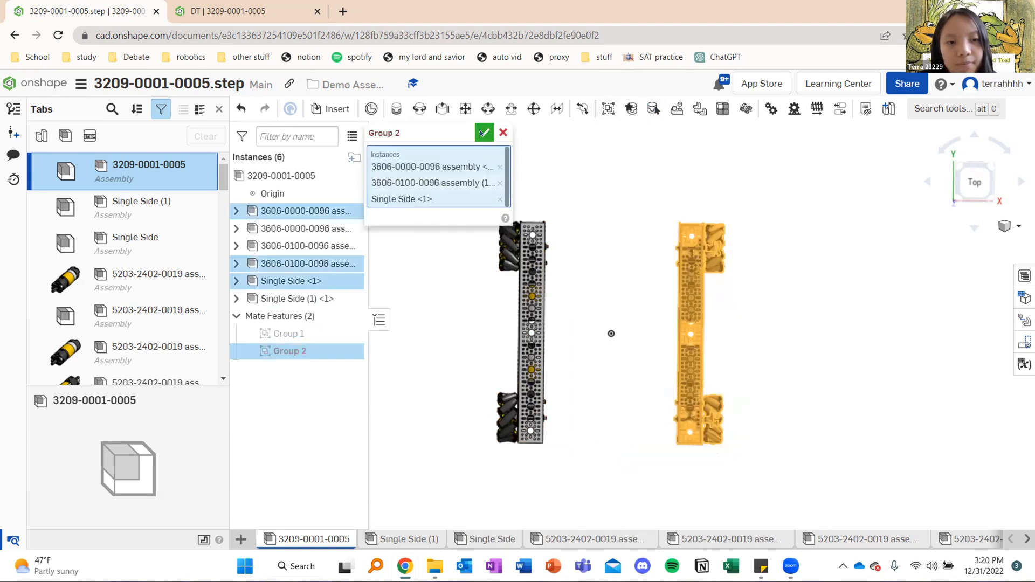
left_click(482, 133)
mouse_move(647, 245)
right_mouse_down()
mouse_move(609, 245)
mouse_move(648, 241)
right_mouse_up()
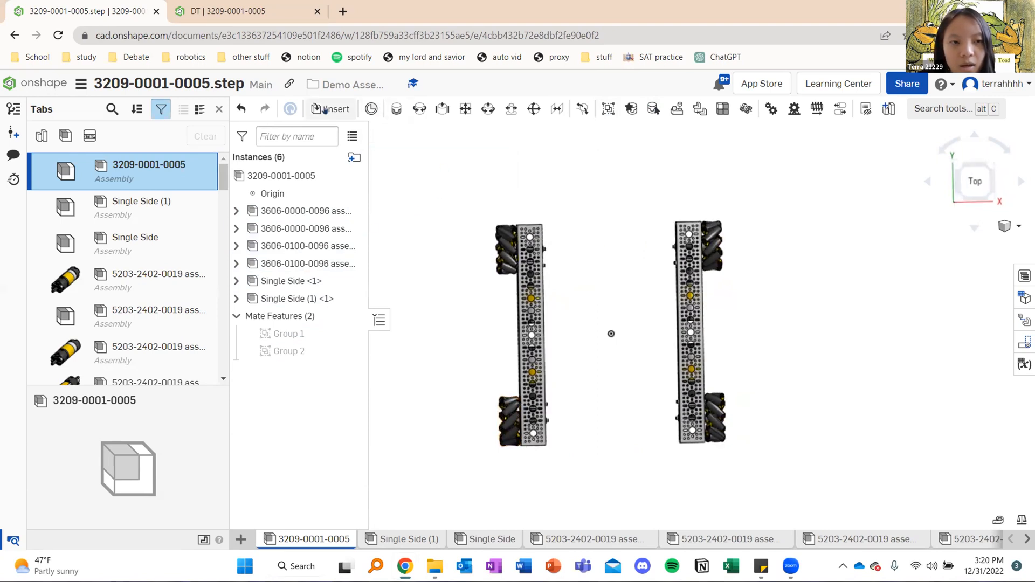
left_click(326, 110)
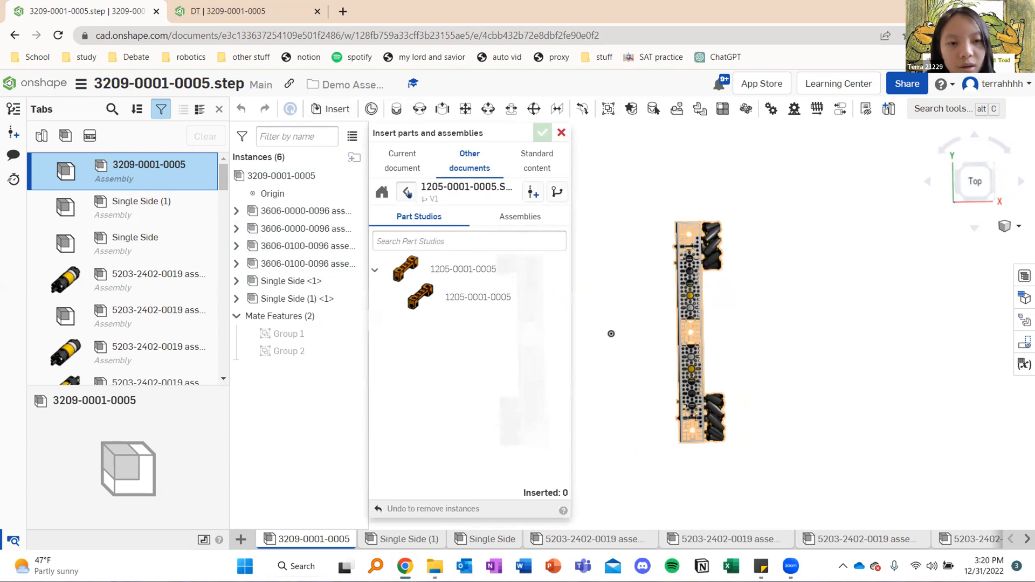
left_click(407, 192)
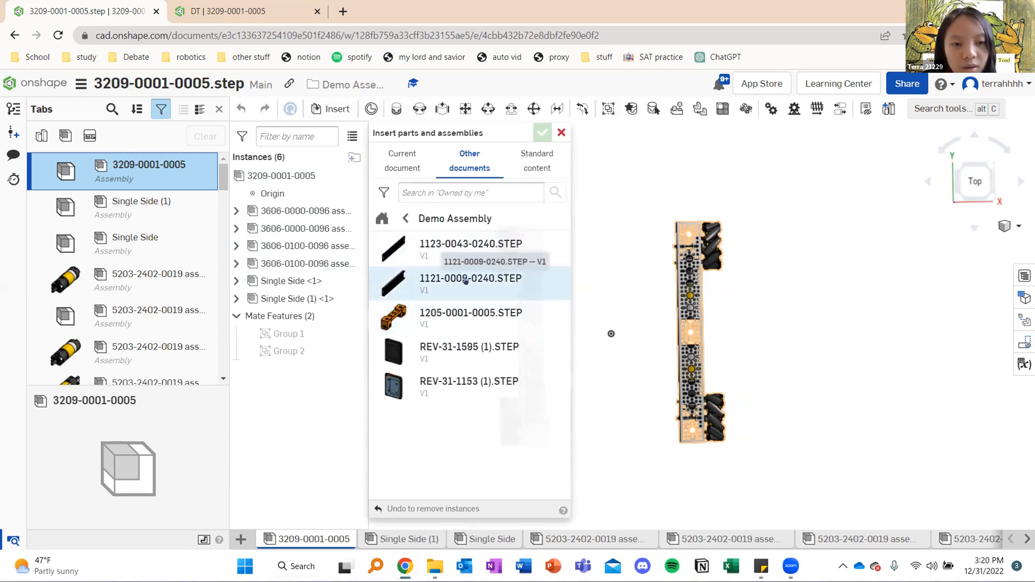
left_click(466, 280)
left_click(480, 297)
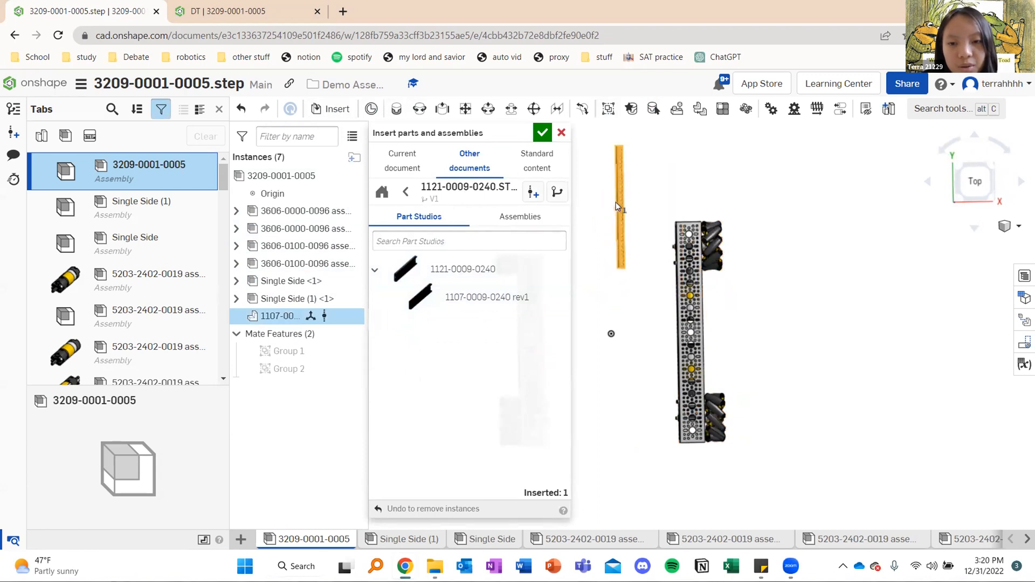
left_click(616, 203)
left_click(405, 192)
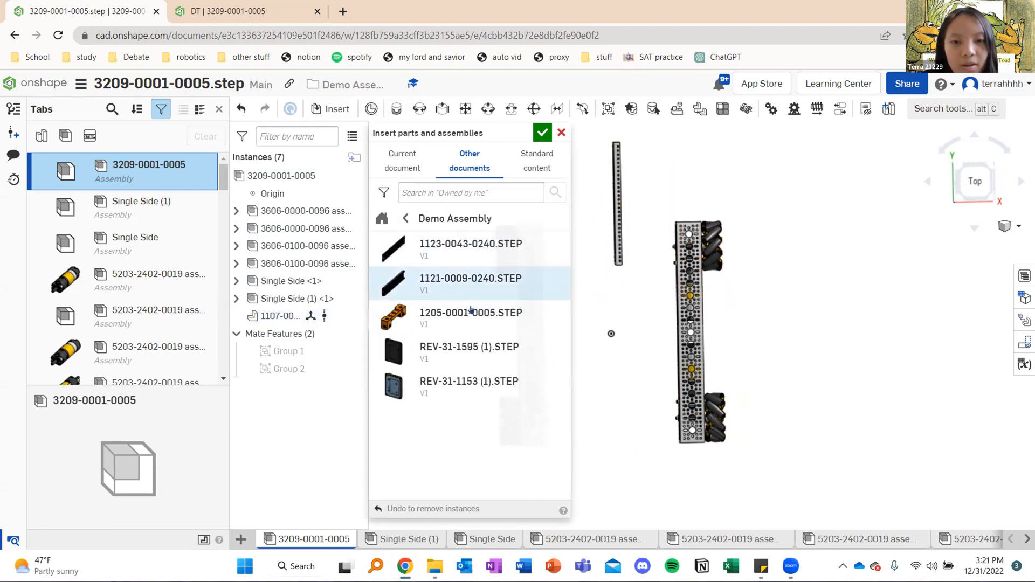
left_click(470, 312)
left_click(520, 302)
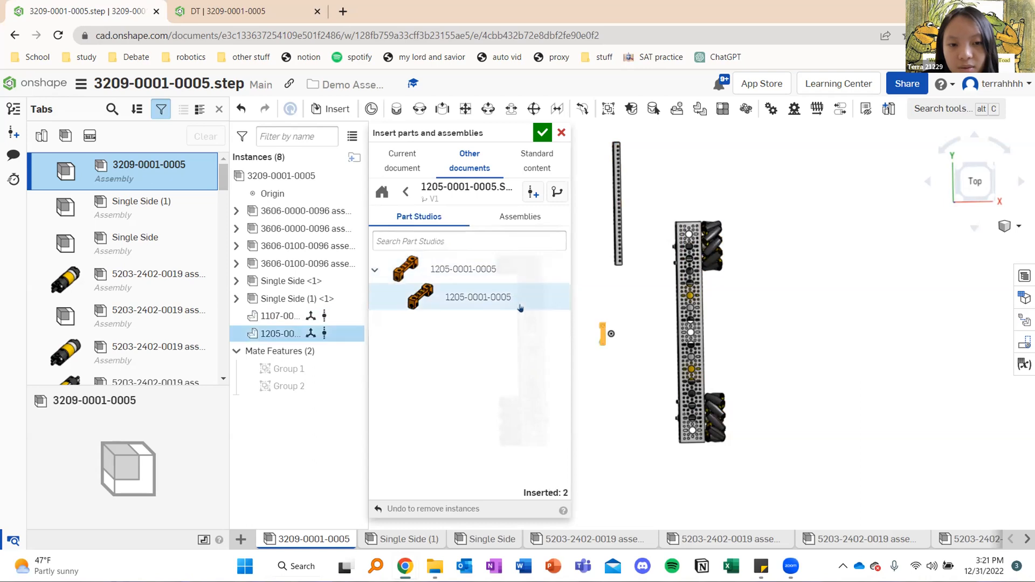
left_click(599, 266)
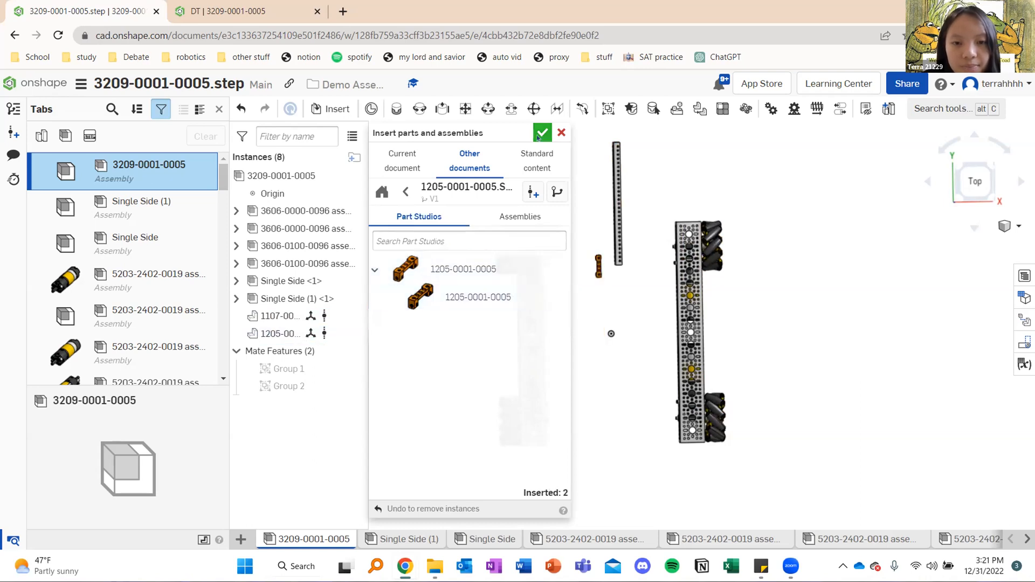
left_click(538, 138)
right_click_drag(628, 199, 613, 232)
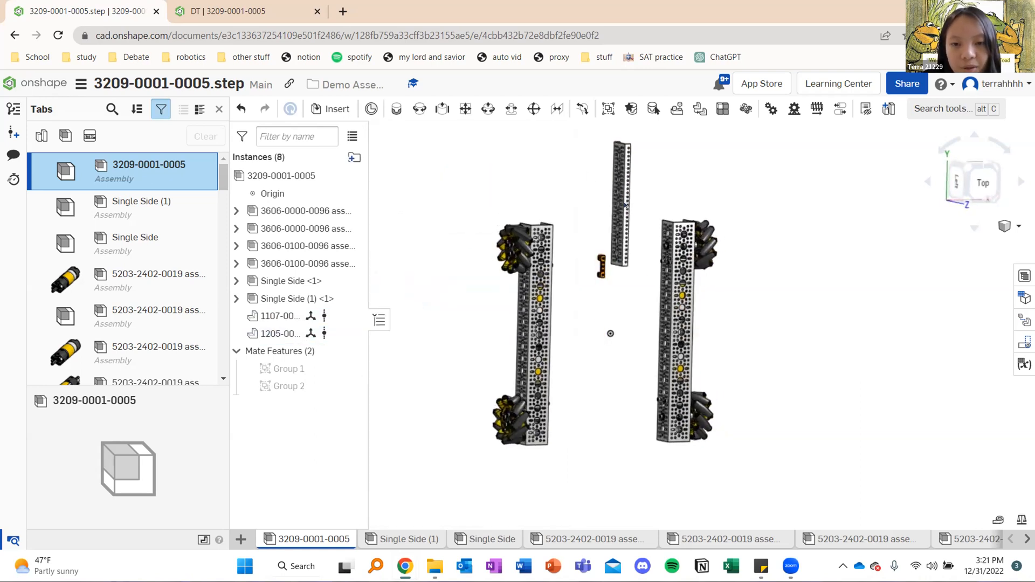
right_click_drag(624, 276, 605, 283)
scroll(602, 266, "up", 4)
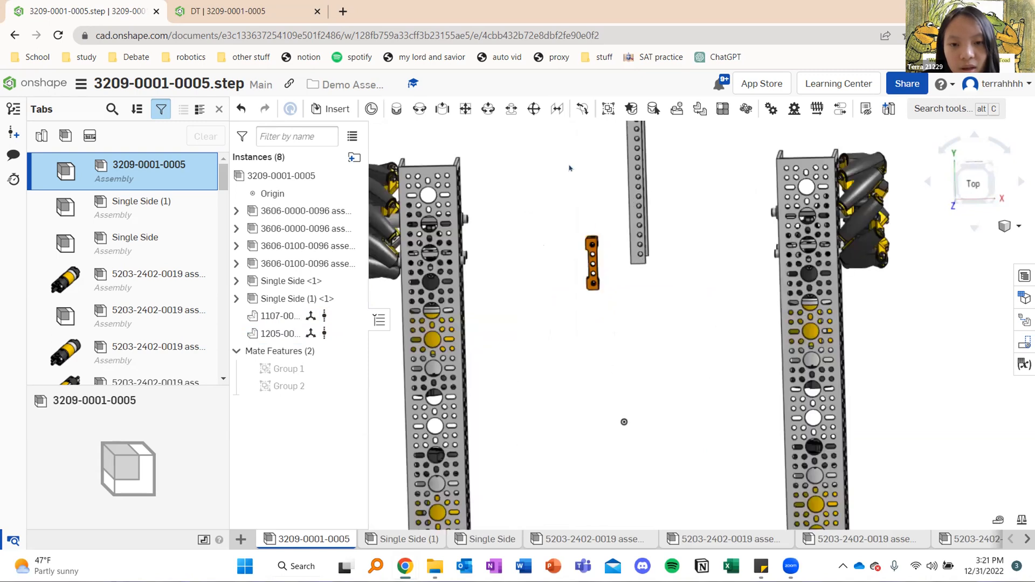
scroll(598, 190, "up", 4)
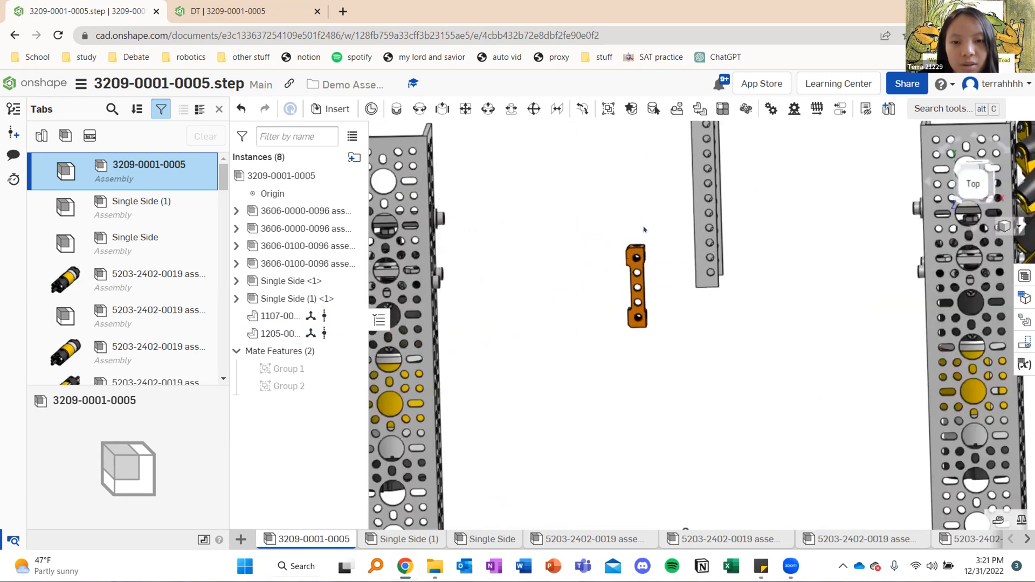
right_click_drag(656, 248, 633, 236)
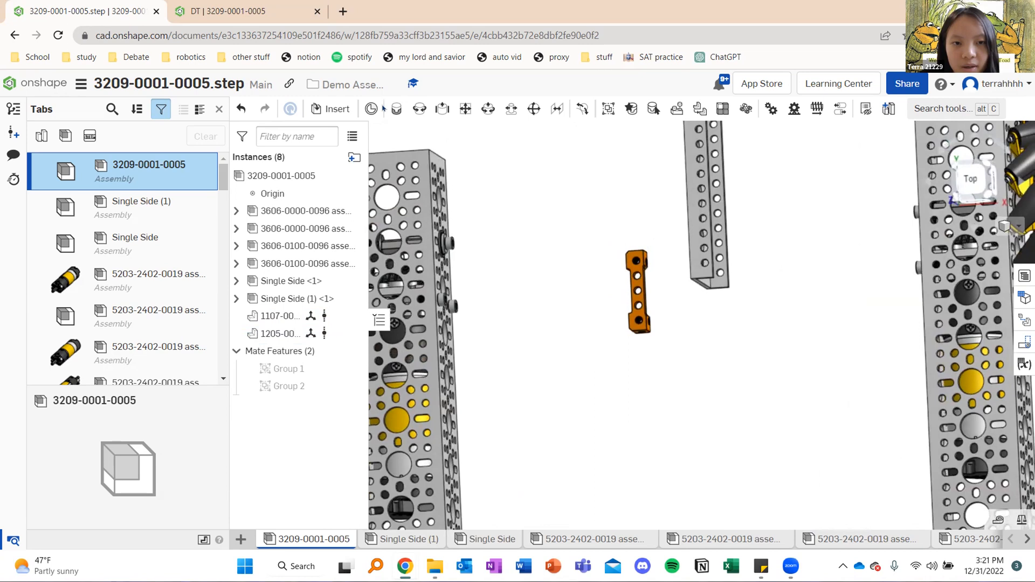
left_click(371, 108)
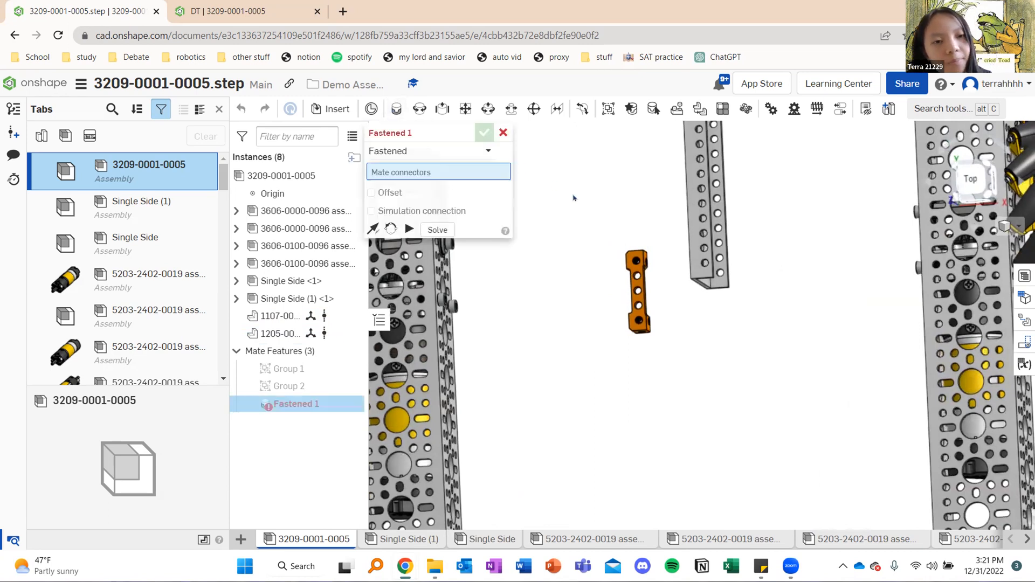
scroll(616, 253, "up", 10)
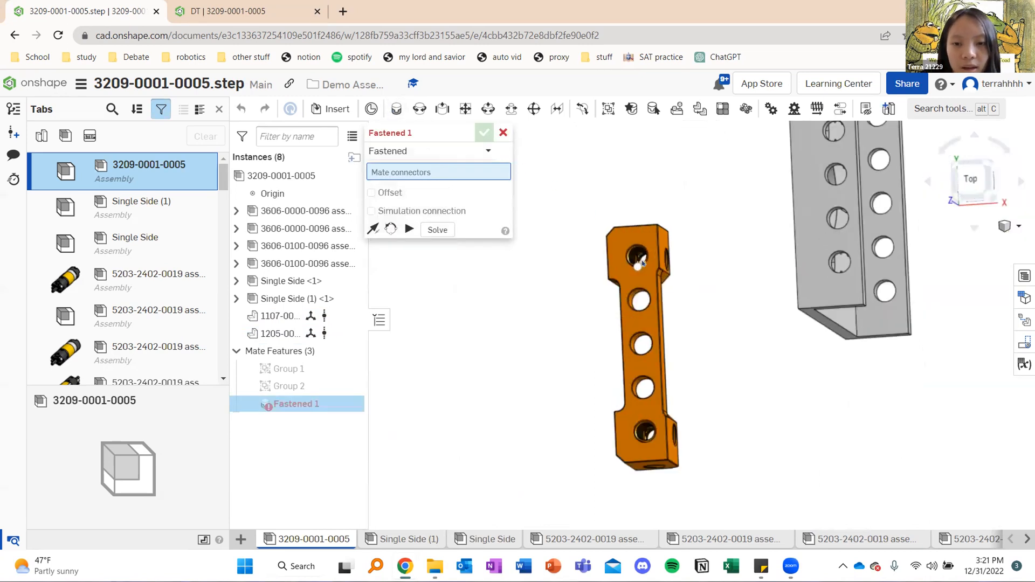
left_click(615, 237)
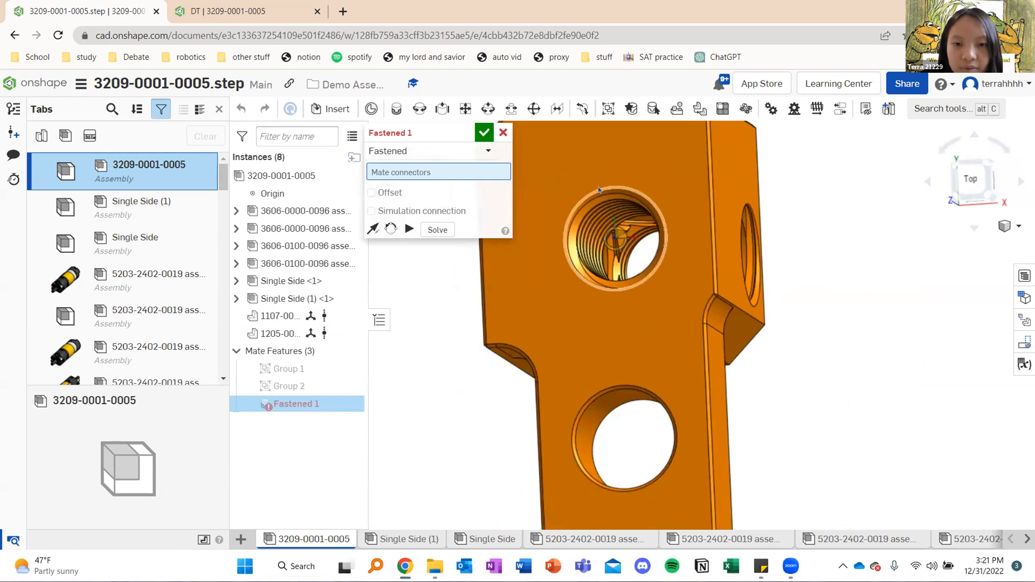
scroll(505, 292, "down", 10)
scroll(505, 292, "down", 3)
middle_click_drag(583, 215, 765, 305)
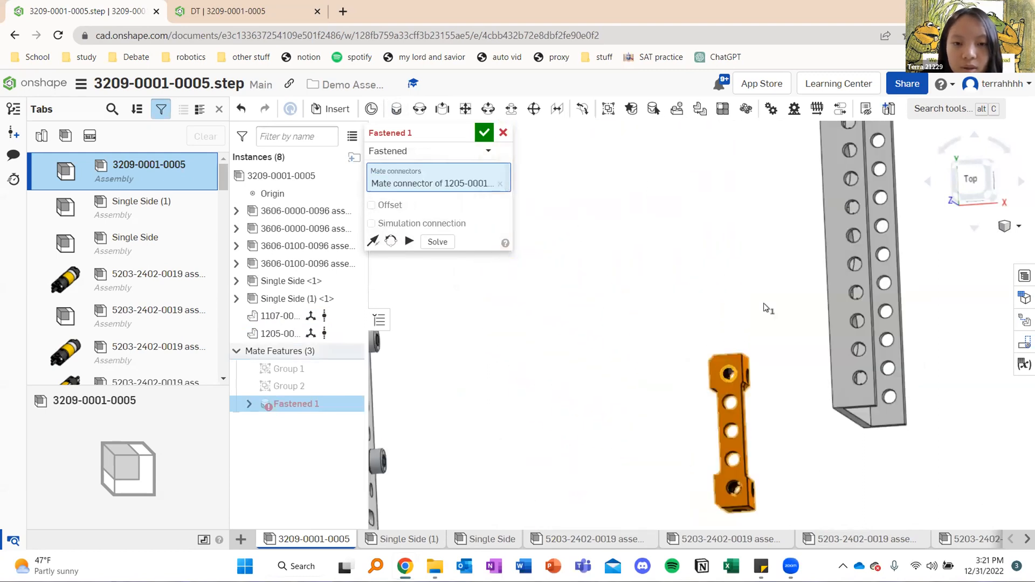
Fasten the block to the upper corner hole on the left rail's inner face, reorienting the secondary axis so it spans the rail's width
right_click_drag(584, 270, 526, 275)
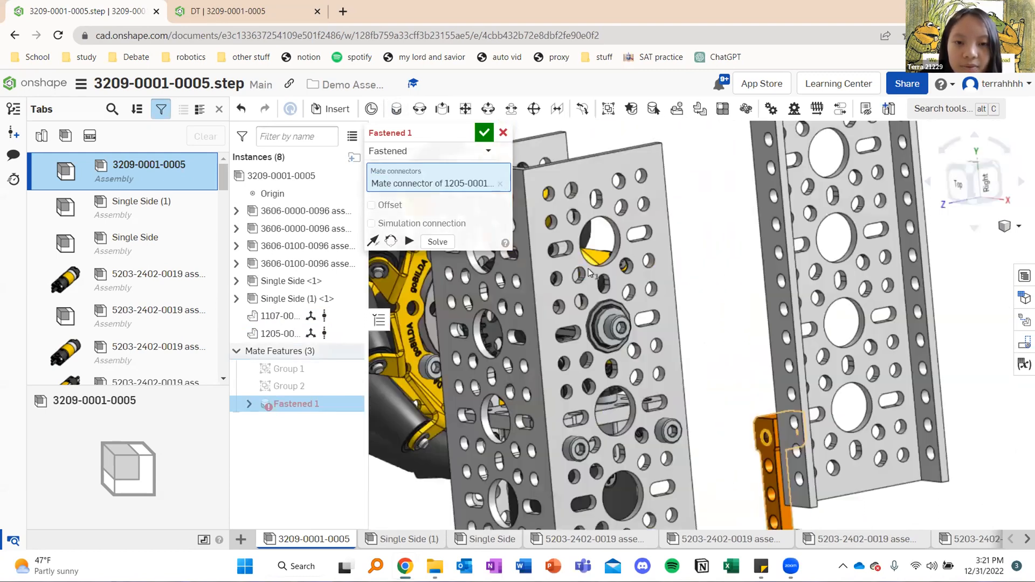
scroll(544, 186, "up", 8)
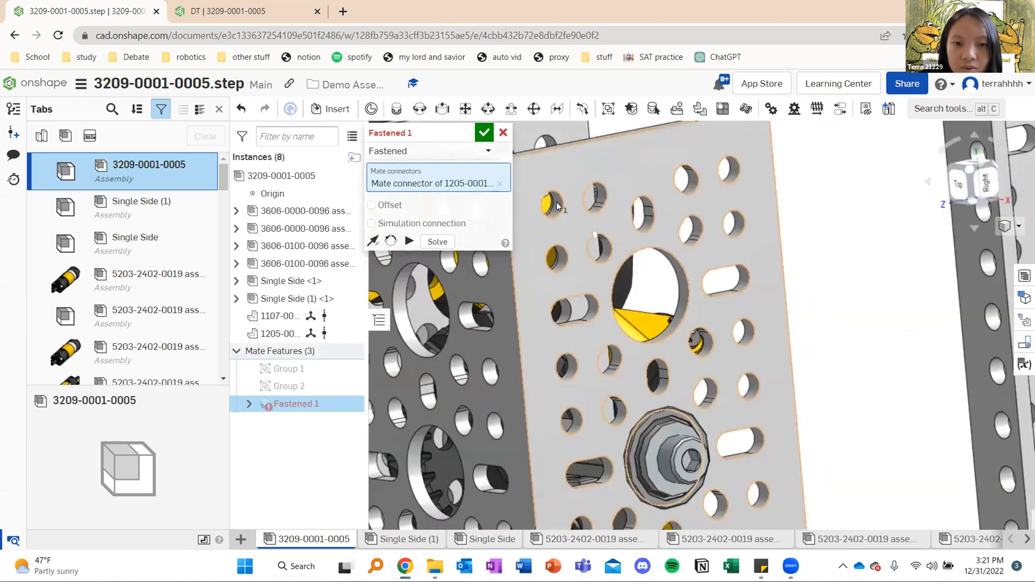
left_click(624, 231)
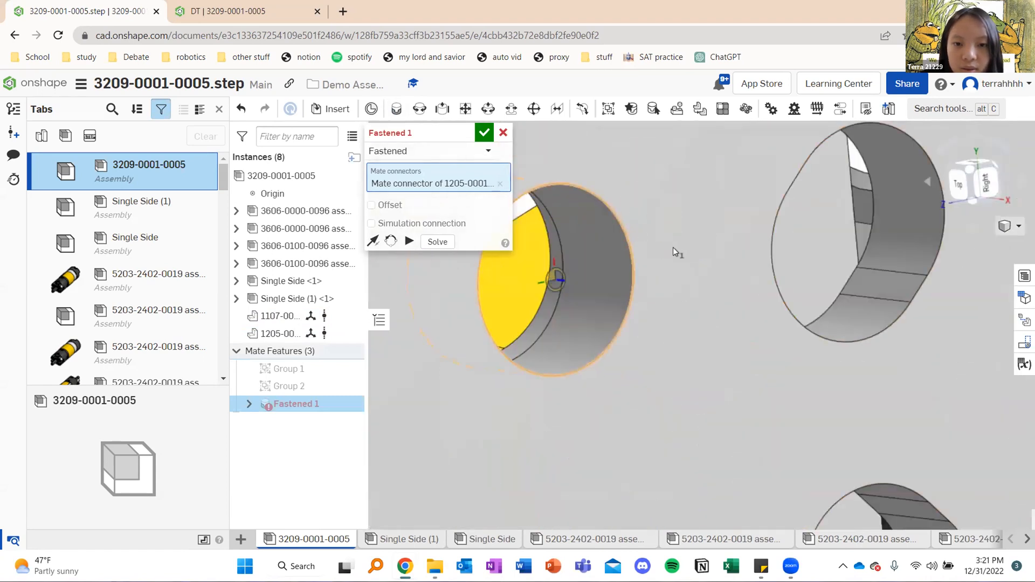
scroll(636, 249, "down", 8)
scroll(637, 249, "down", 5)
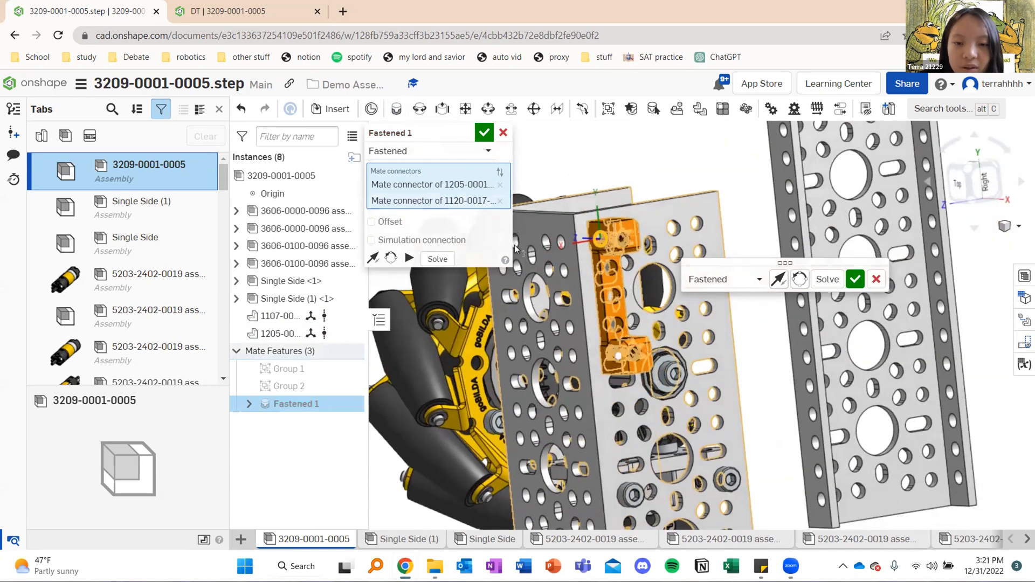
left_click(391, 258)
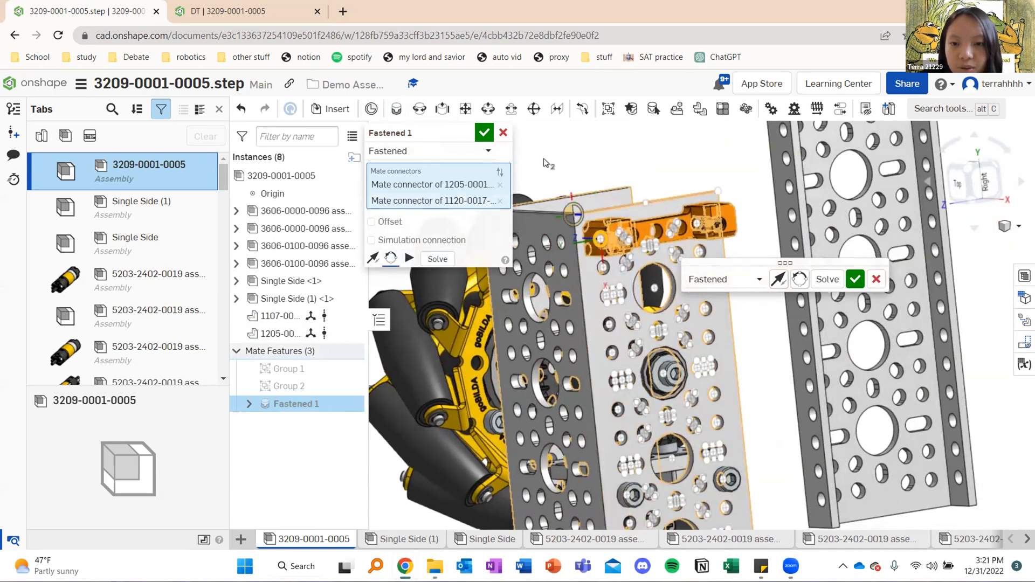
left_click(484, 132)
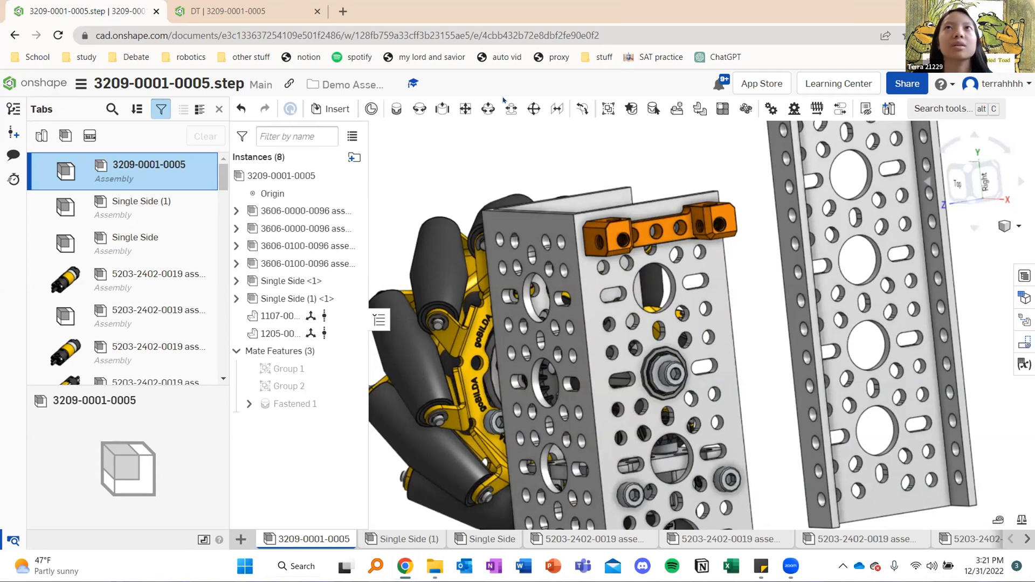
Return to the Demo Assembly folder and reopen the 3209-0001-0005.step document
left_click(7, 85)
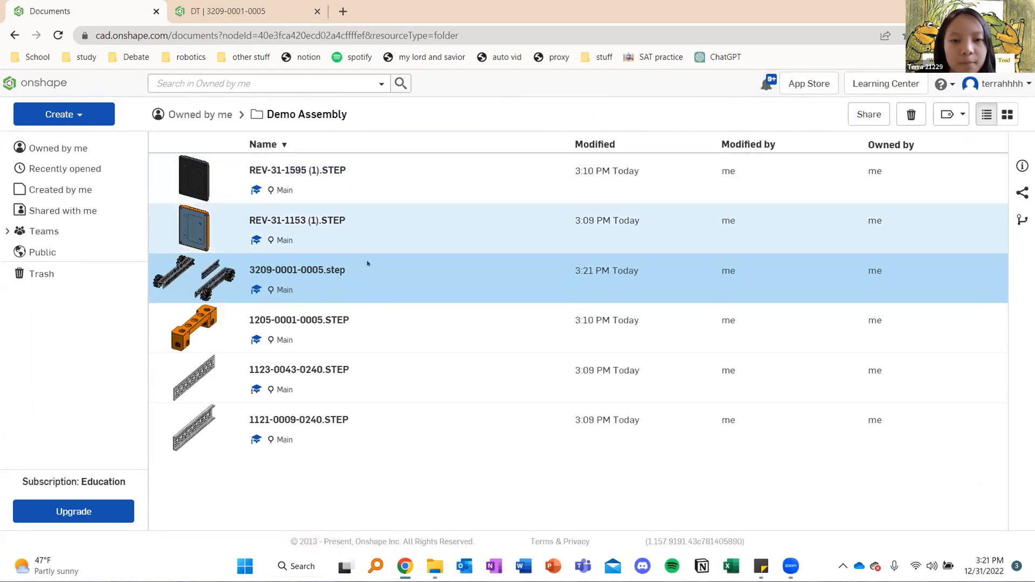
left_click(314, 273)
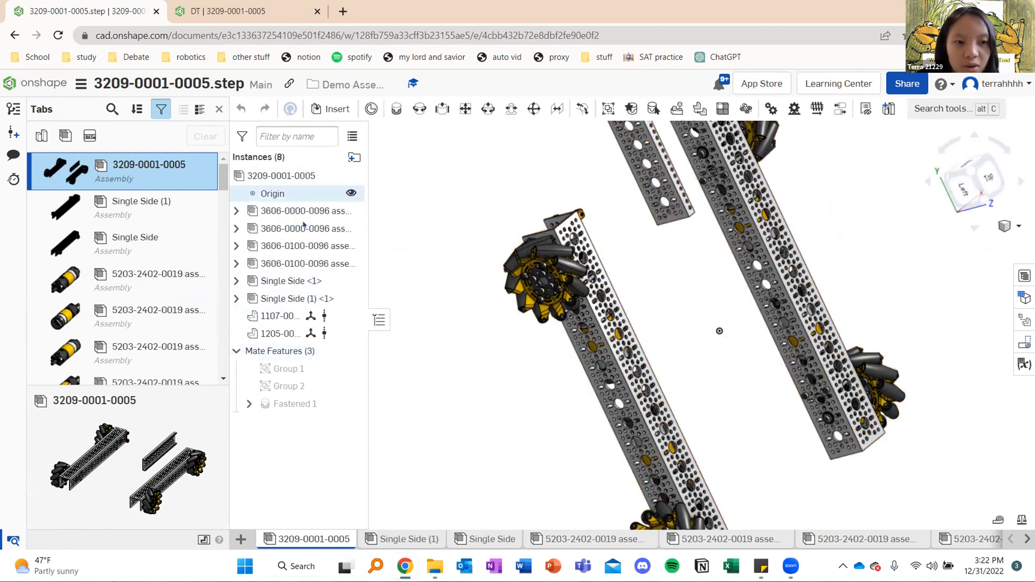
middle_click_drag(845, 248, 791, 234)
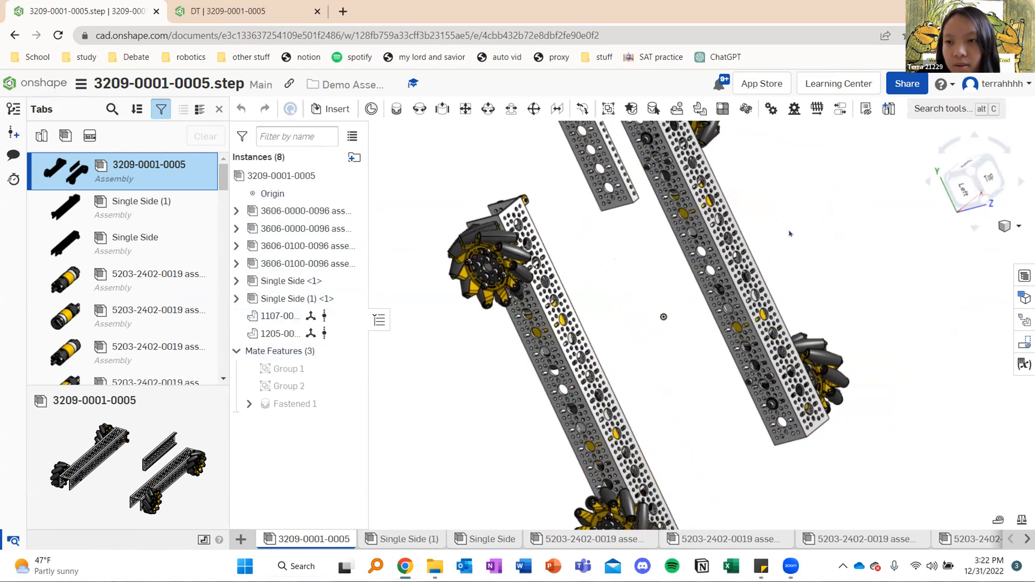
right_click(279, 231)
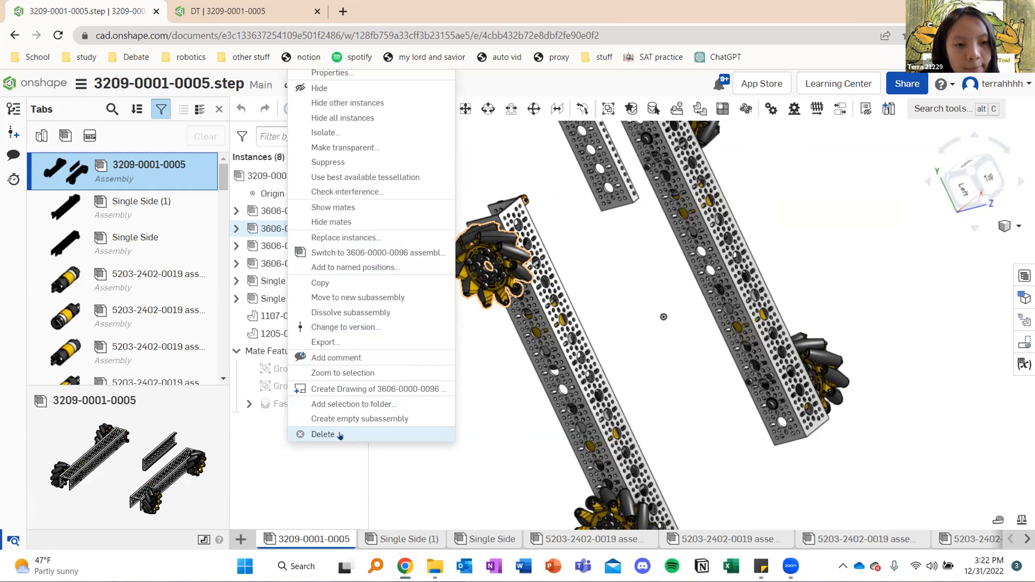
left_click(602, 224)
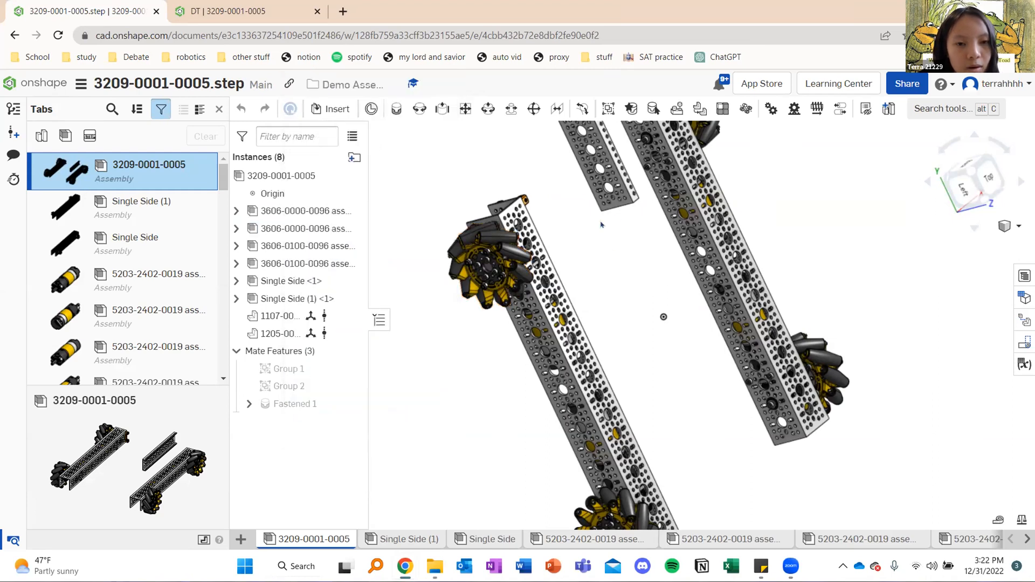
mouse_move(606, 239)
right_mouse_down()
mouse_move(518, 399)
mouse_move(513, 386)
mouse_move(483, 386)
mouse_move(521, 331)
right_mouse_up()
left_click(523, 330)
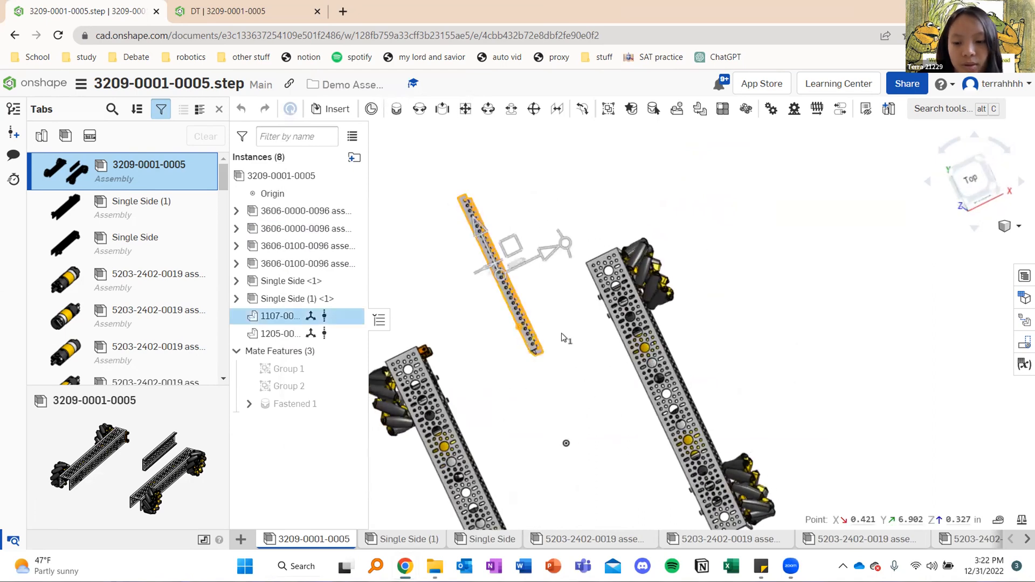
key("Delete")
key("ctrl+z")
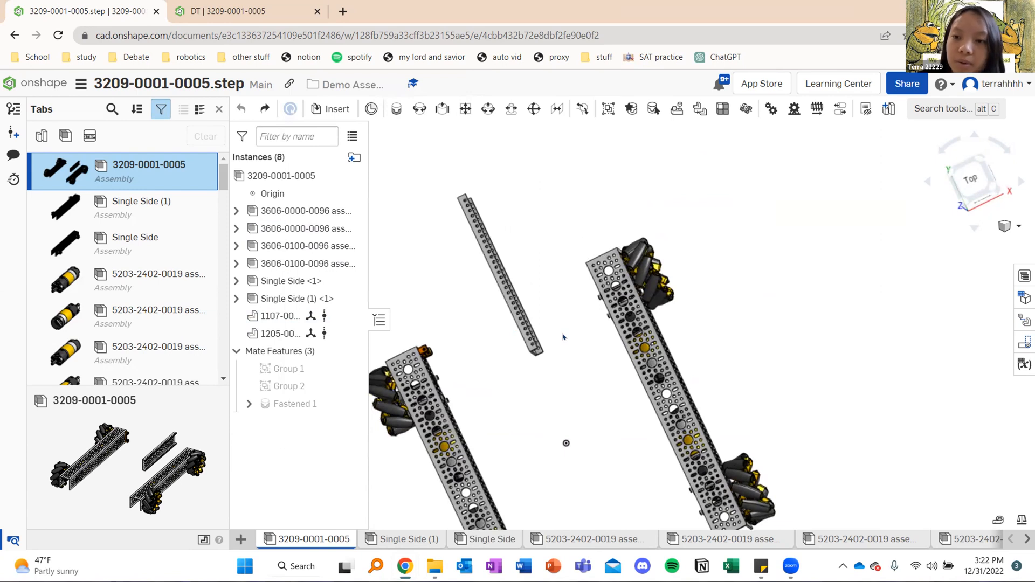
Set the drivetrain assembly to a straight top view
right_click_drag(563, 337, 744, 300)
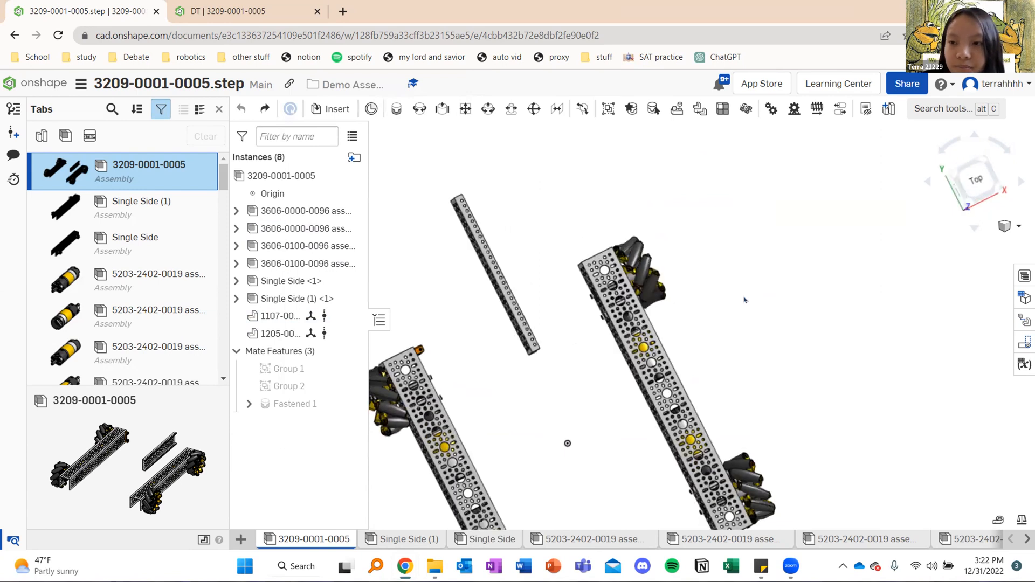
key("shift+5")
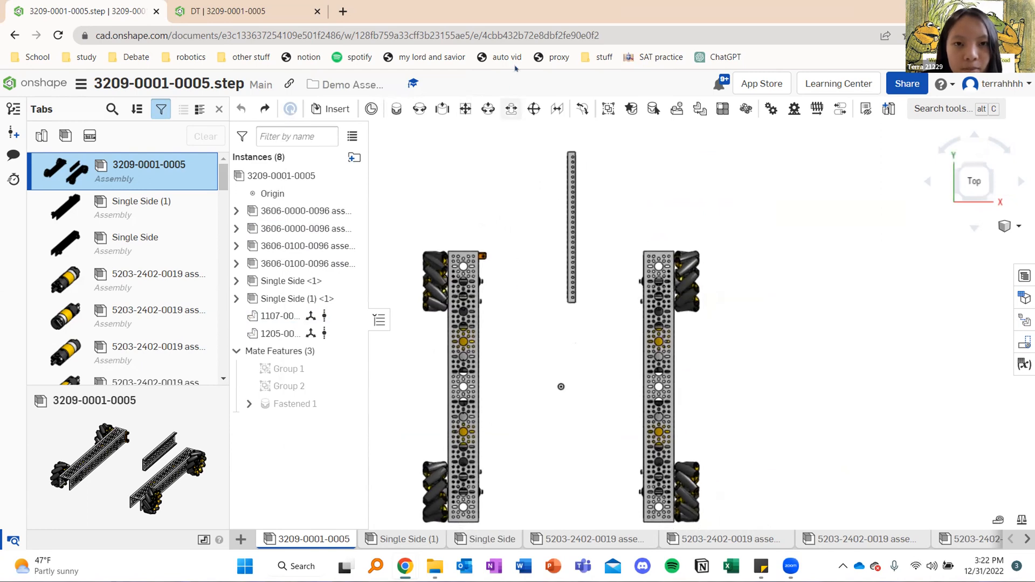
scroll(519, 224, "down", 3)
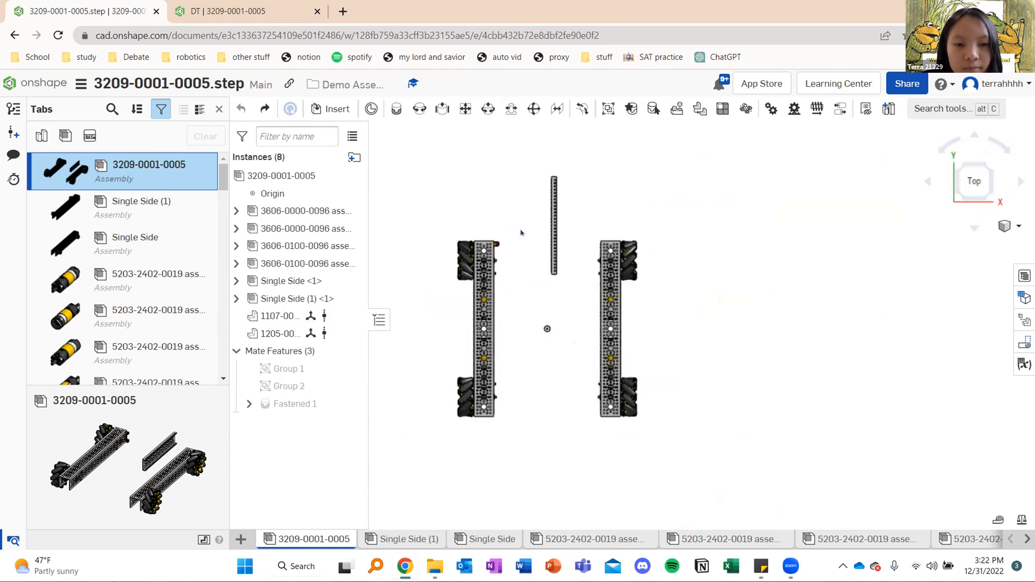
scroll(522, 229, "up", 2)
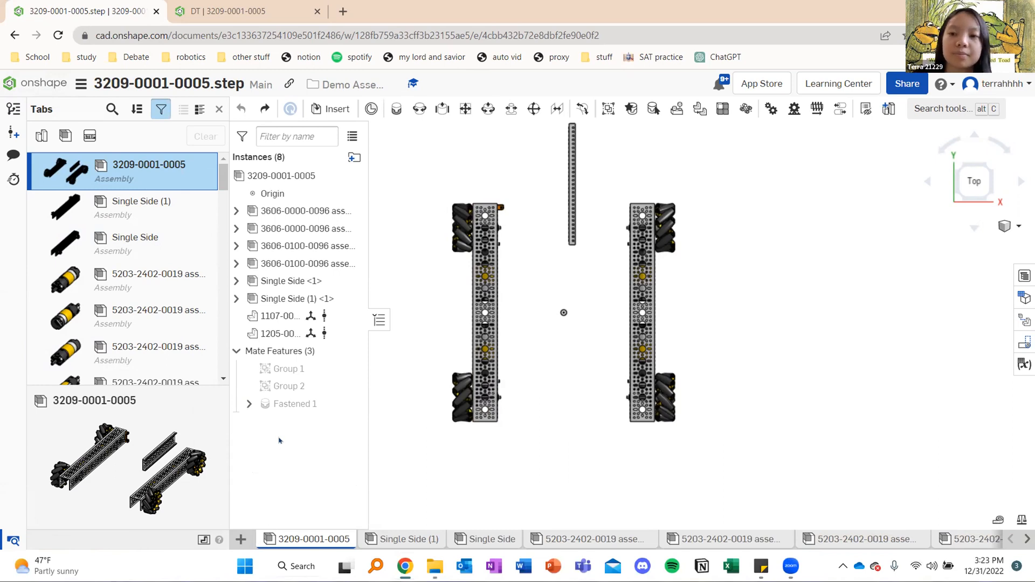
middle_click_drag(548, 261, 567, 298)
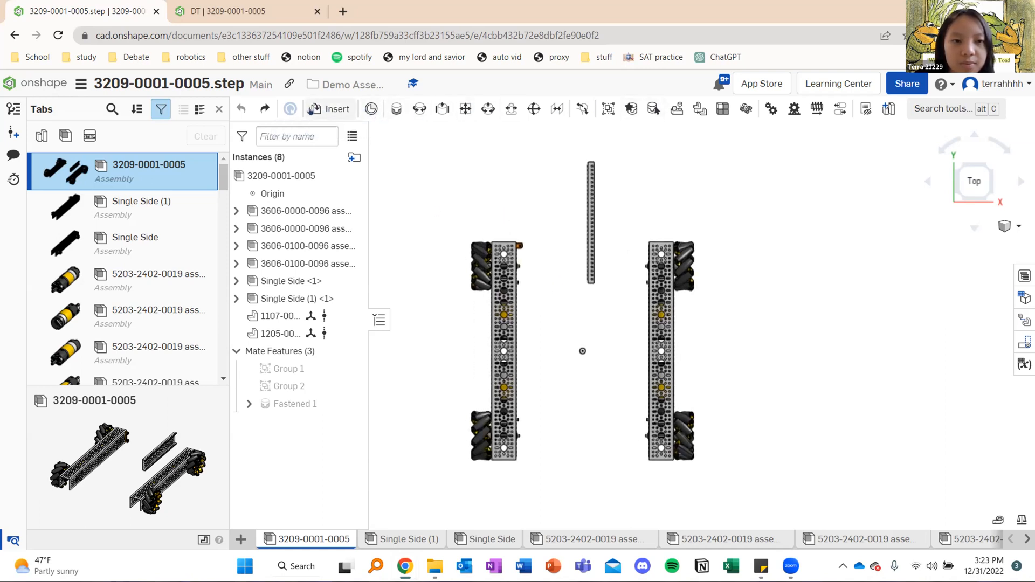
left_click(327, 110)
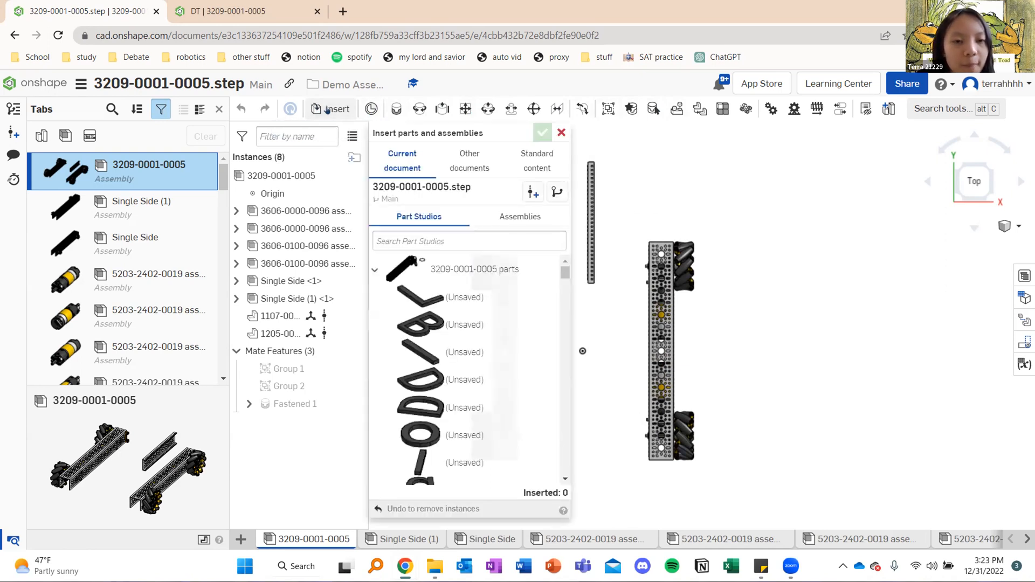
left_click(467, 161)
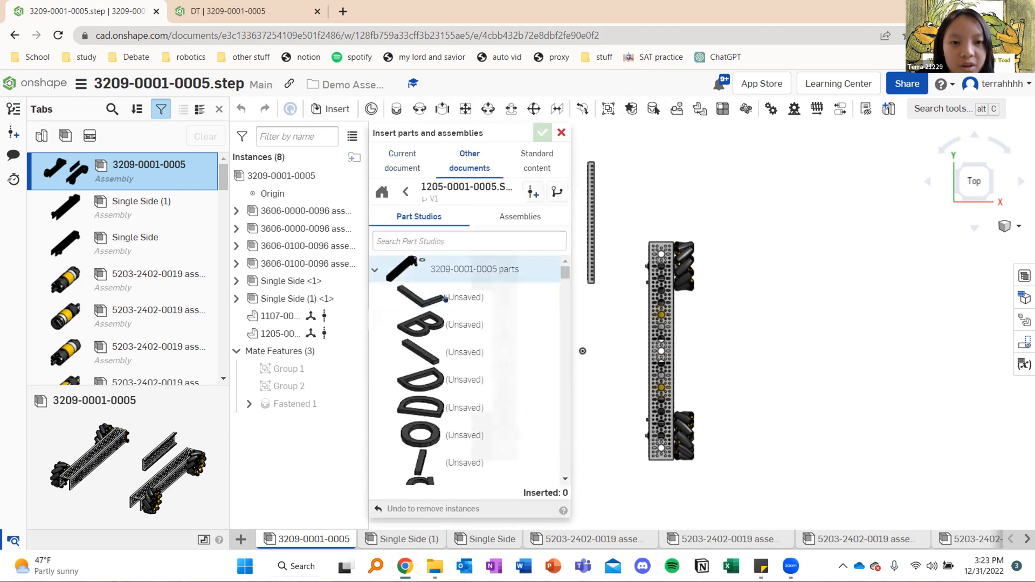
left_click(405, 192)
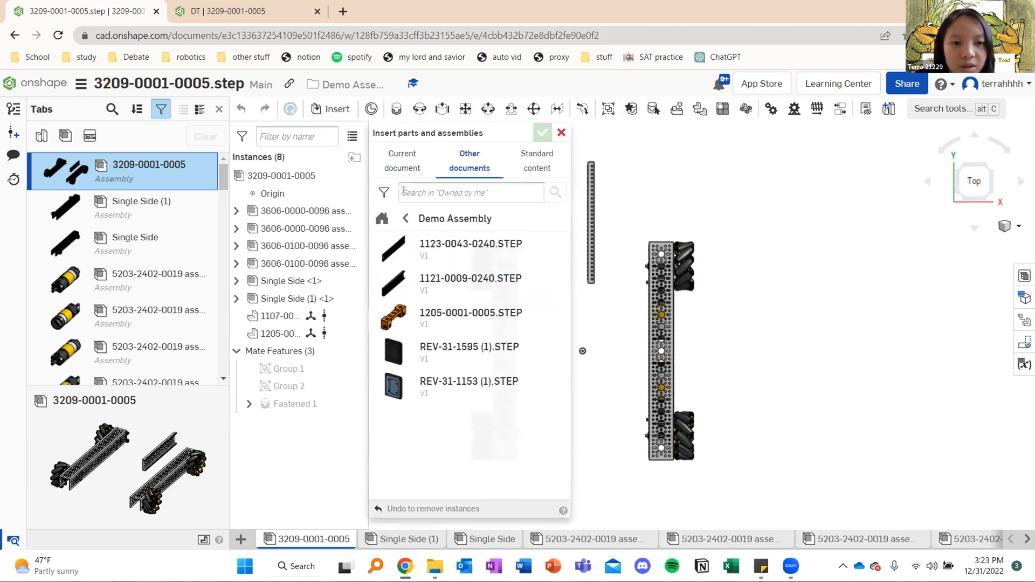
left_click(406, 218)
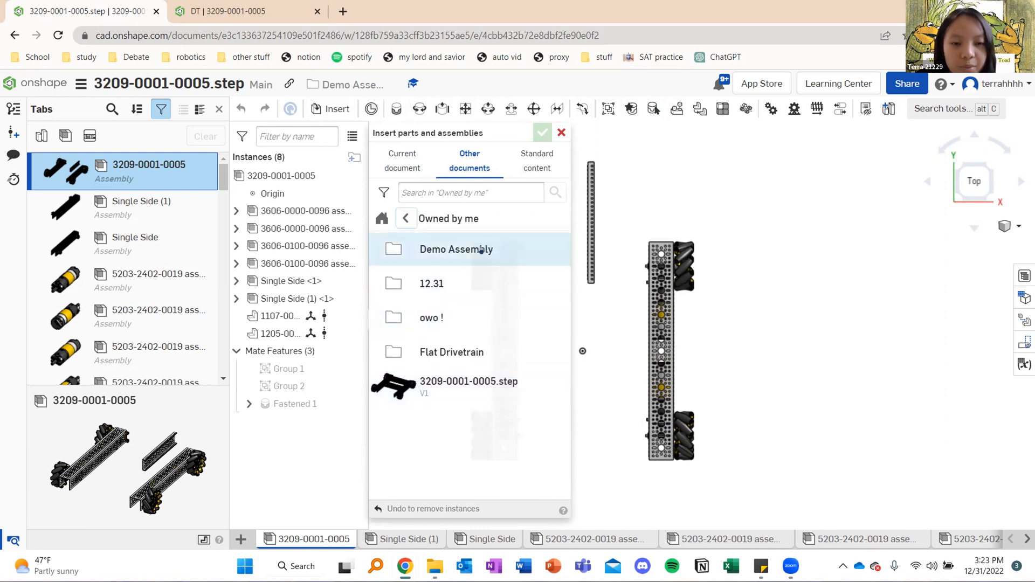
left_click(481, 249)
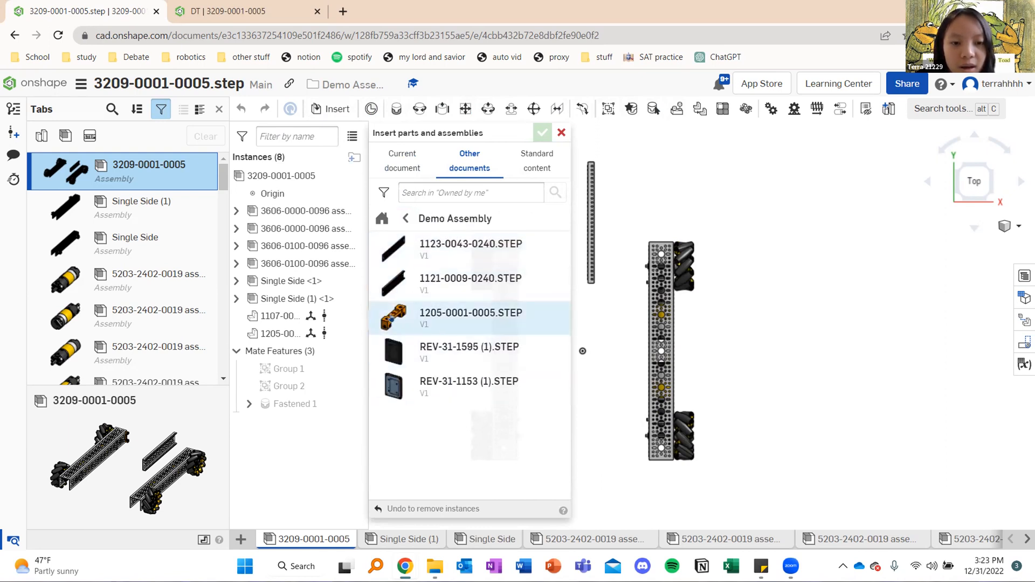
left_click(388, 318)
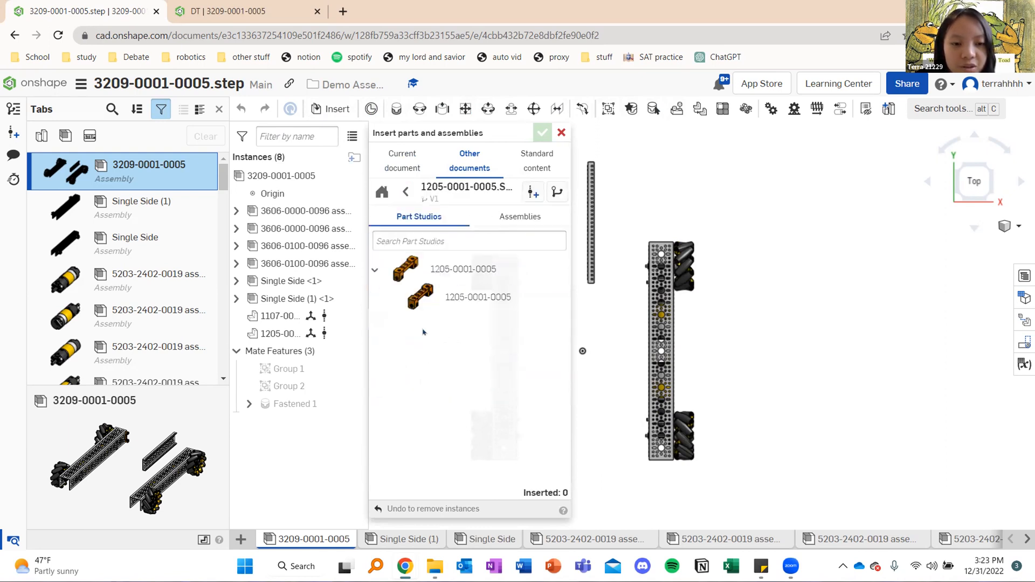
left_click(477, 269)
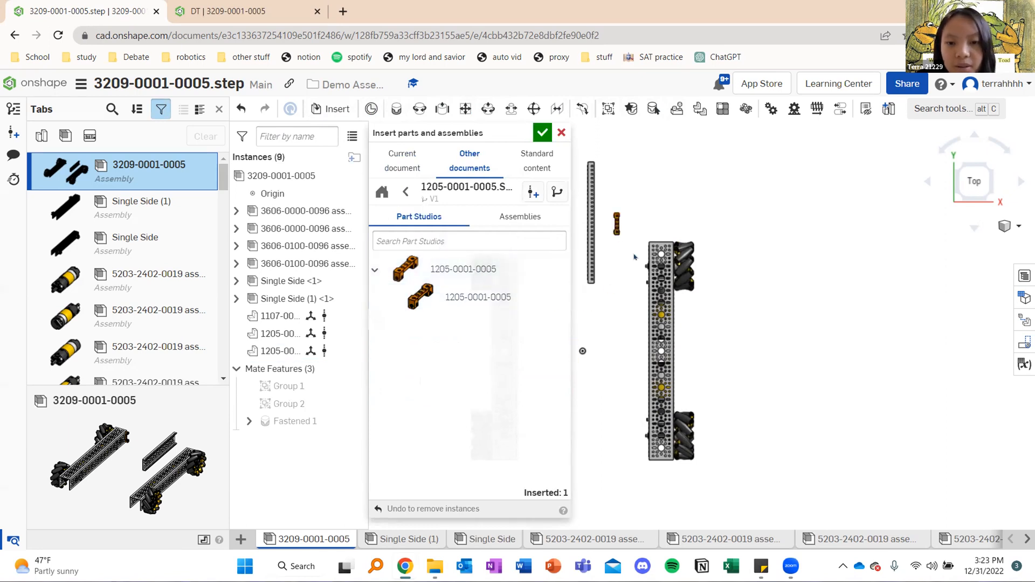
left_click(542, 132)
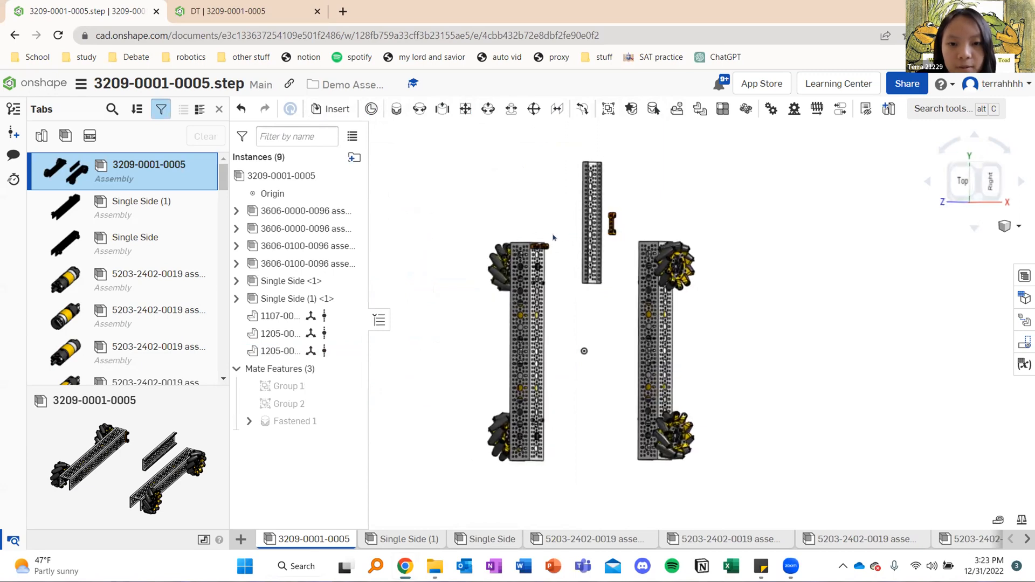
Create a fastened mate between the new block's end hole and the upper corner hole on the right rail's inner face
right_click_drag(574, 239, 496, 242)
scroll(523, 242, "up", 5)
right_click_drag(697, 247, 642, 187)
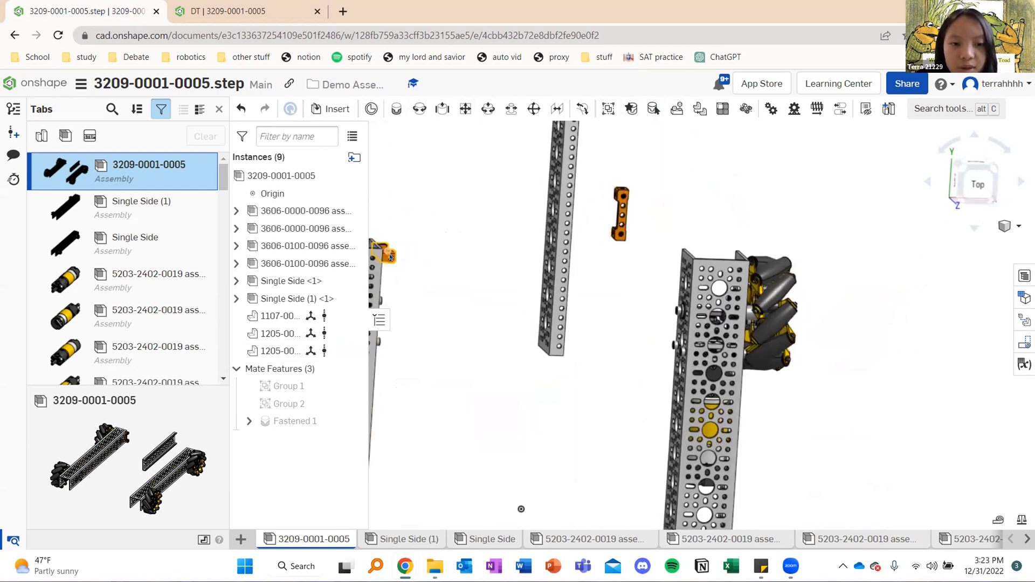
right_click_drag(665, 213, 624, 188)
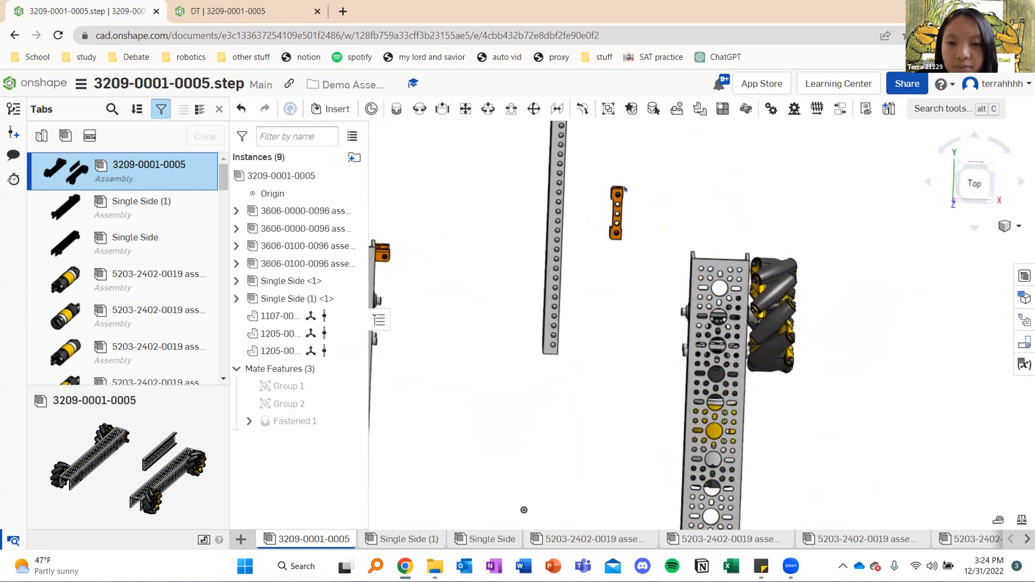
scroll(624, 188, "up", 5)
left_click(396, 108)
scroll(596, 202, "up", 8)
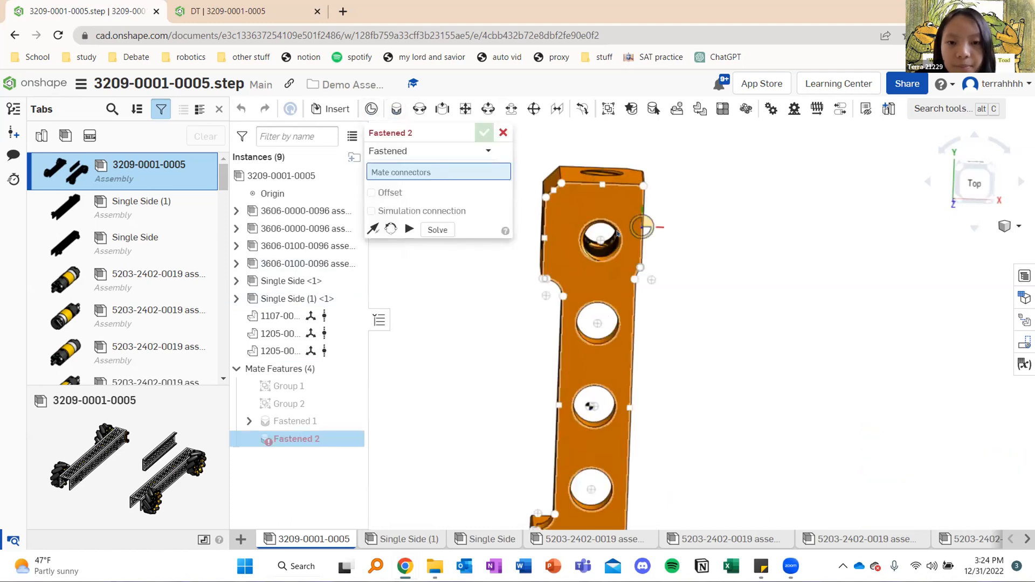
left_click(616, 217)
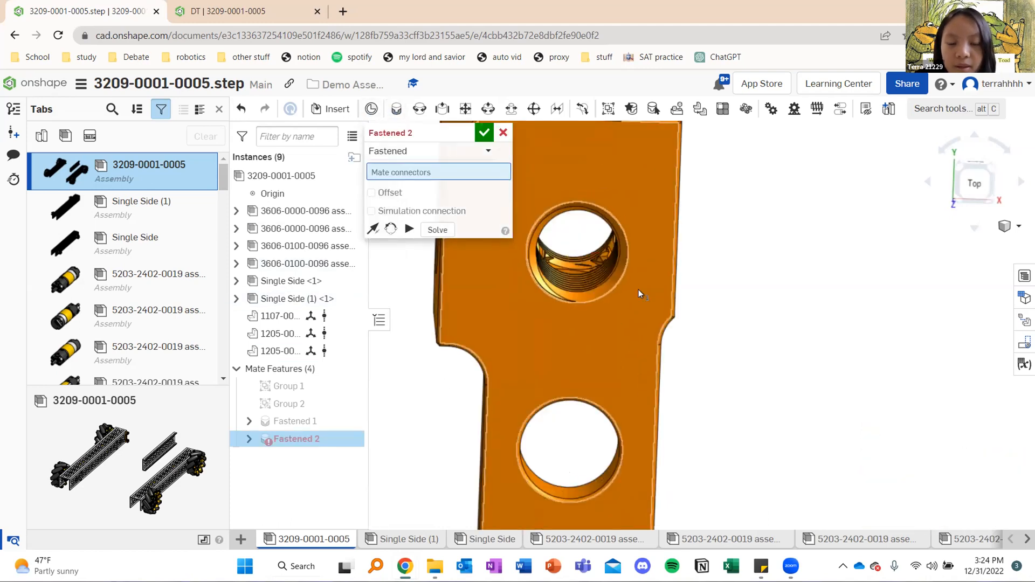
scroll(638, 290, "down", 10)
right_click_drag(717, 311, 755, 306)
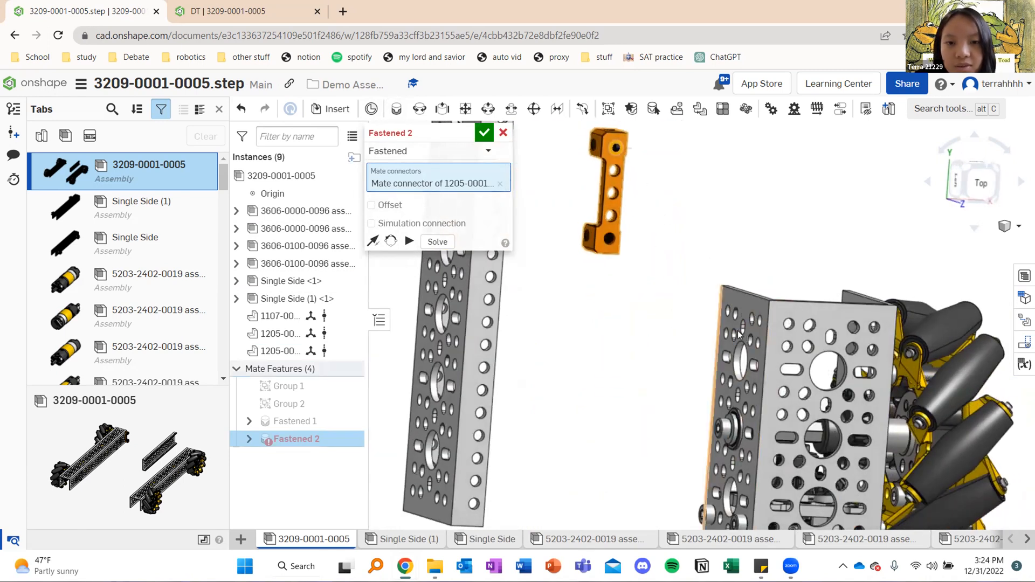
scroll(713, 332, "up", 10)
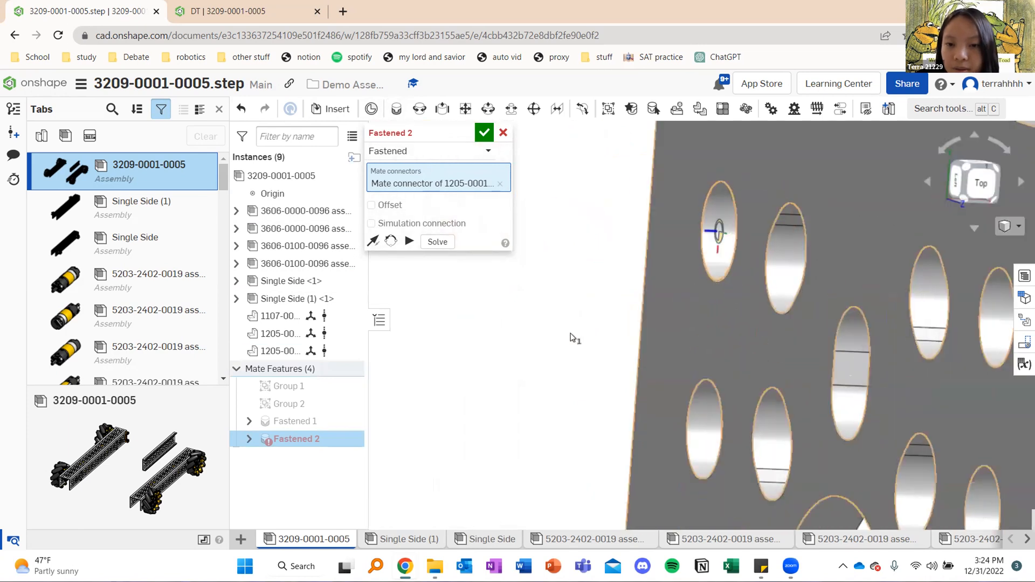
left_click(710, 273)
mouse_move(605, 296)
right_mouse_down()
mouse_move(581, 364)
mouse_move(595, 294)
right_mouse_up()
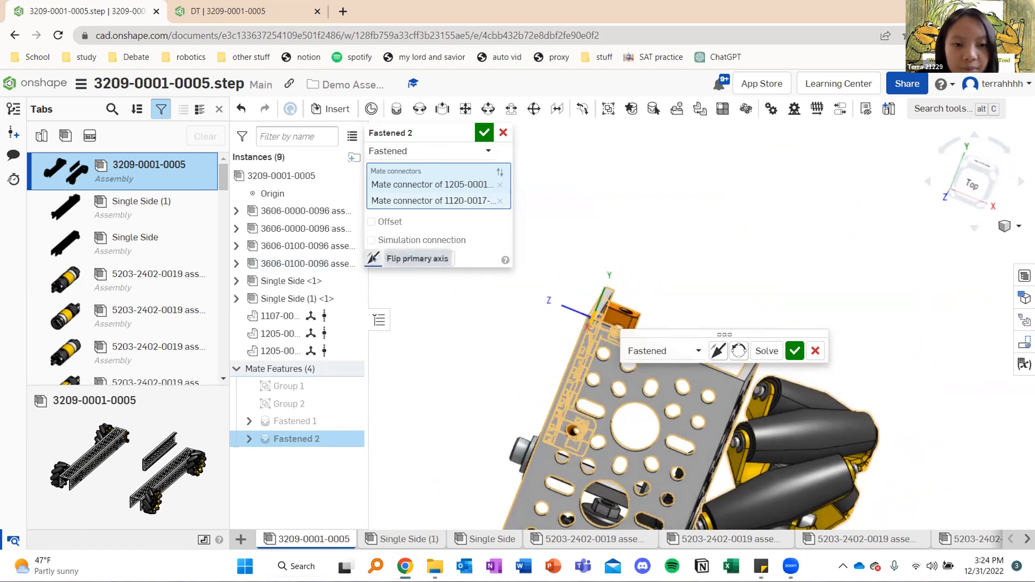
Flip the mate's primary axis and reorient its secondary axis so the block spans the right rail's width, and accept the mate
left_click(369, 258)
right_click_drag(686, 251, 737, 249)
left_click(390, 261)
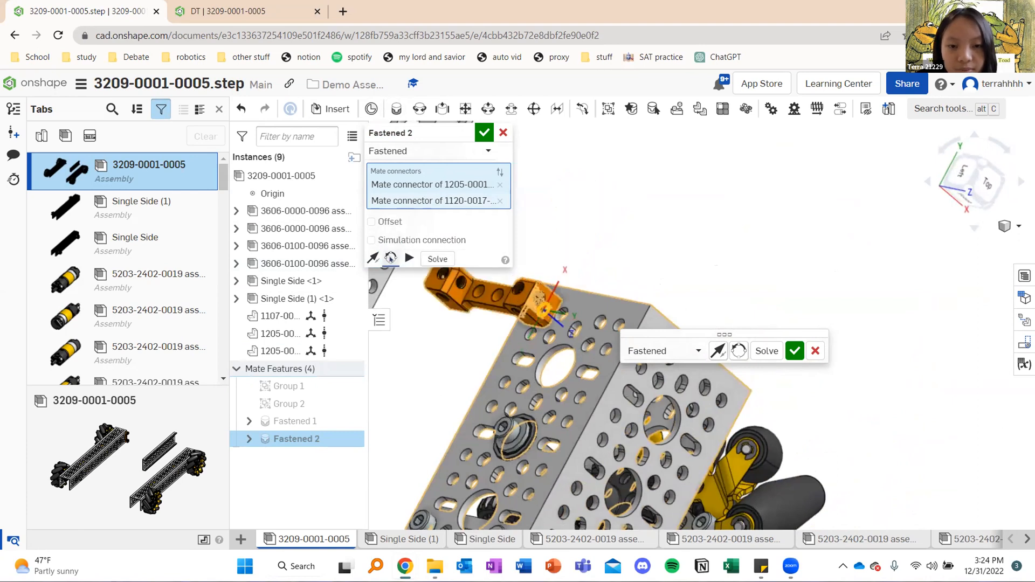
left_click(390, 260)
left_click(391, 259)
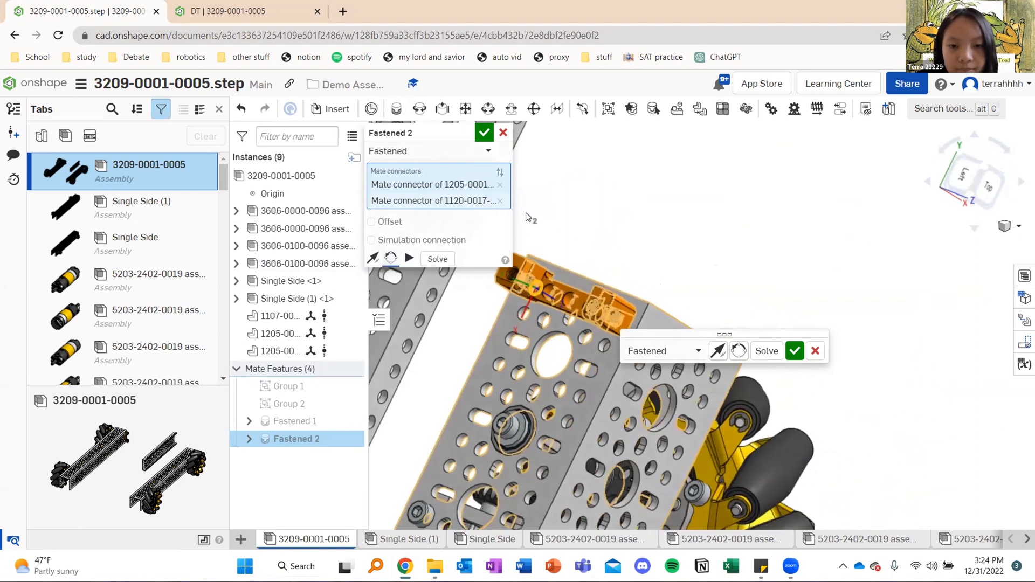
left_click(483, 132)
right_click_drag(517, 159, 490, 72)
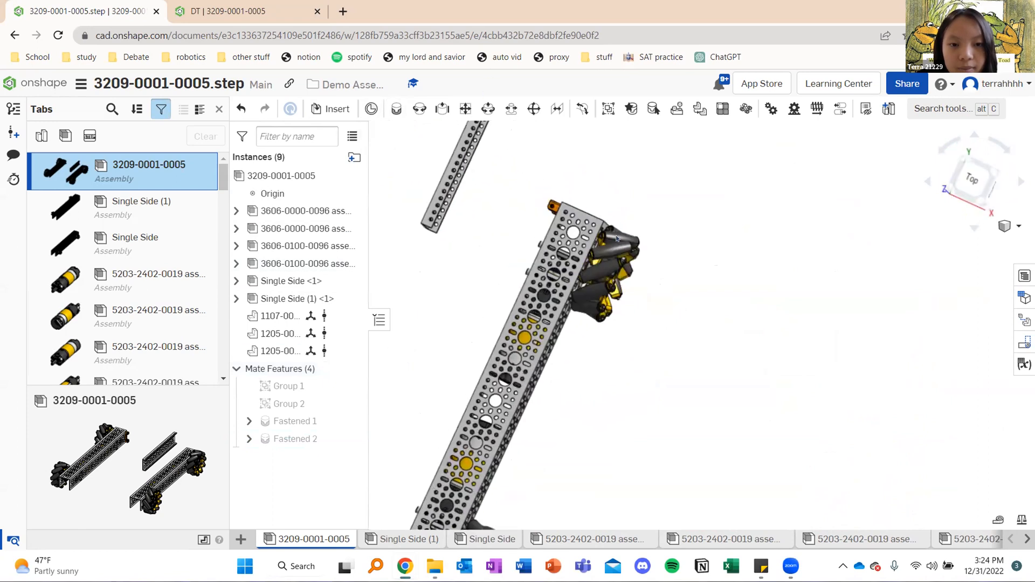
right_click_drag(616, 238, 621, 239)
scroll(676, 306, "down", 2)
middle_click_drag(579, 196, 697, 279)
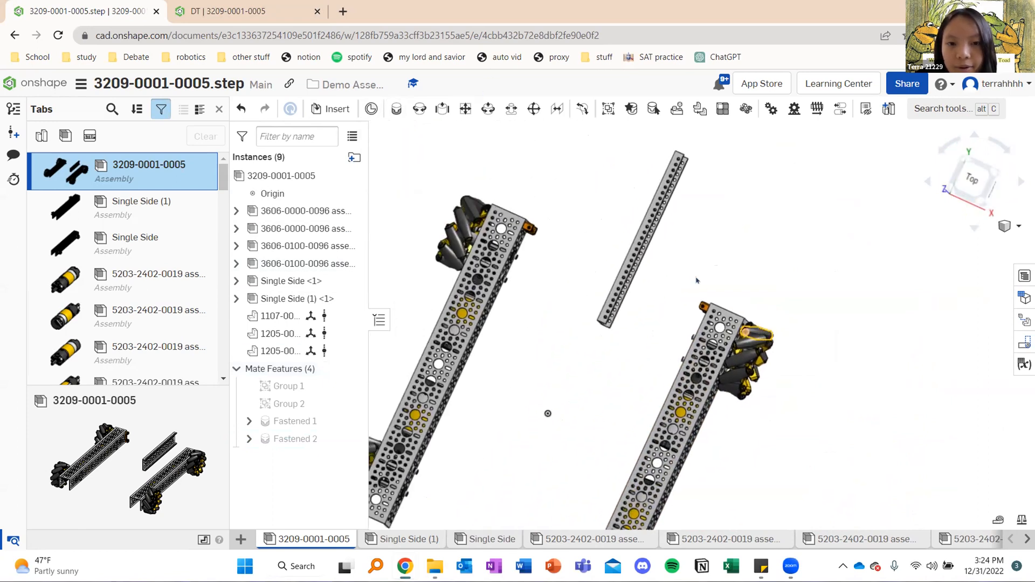
right_click_drag(704, 275, 633, 260)
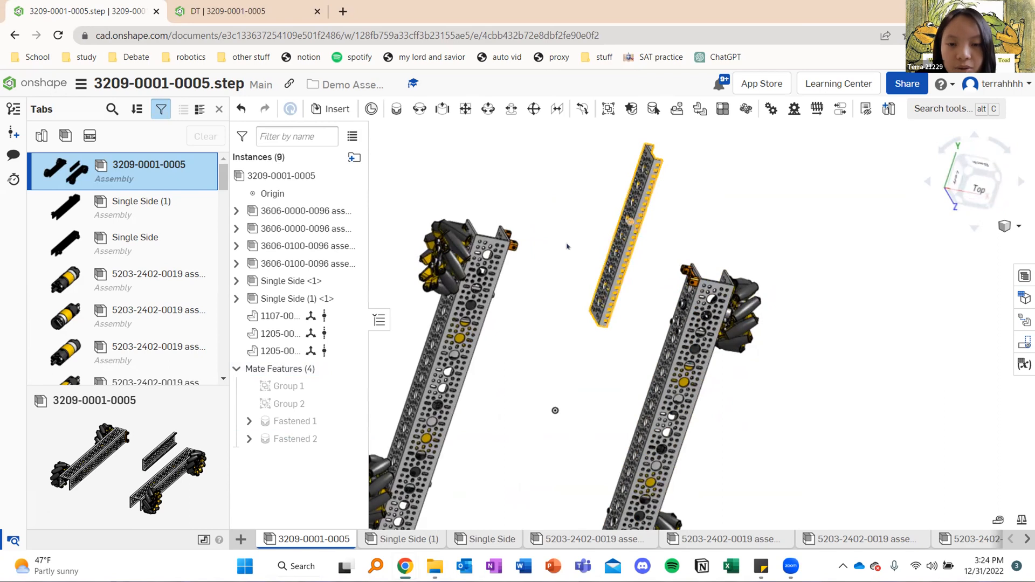
right_click_drag(588, 313, 558, 310)
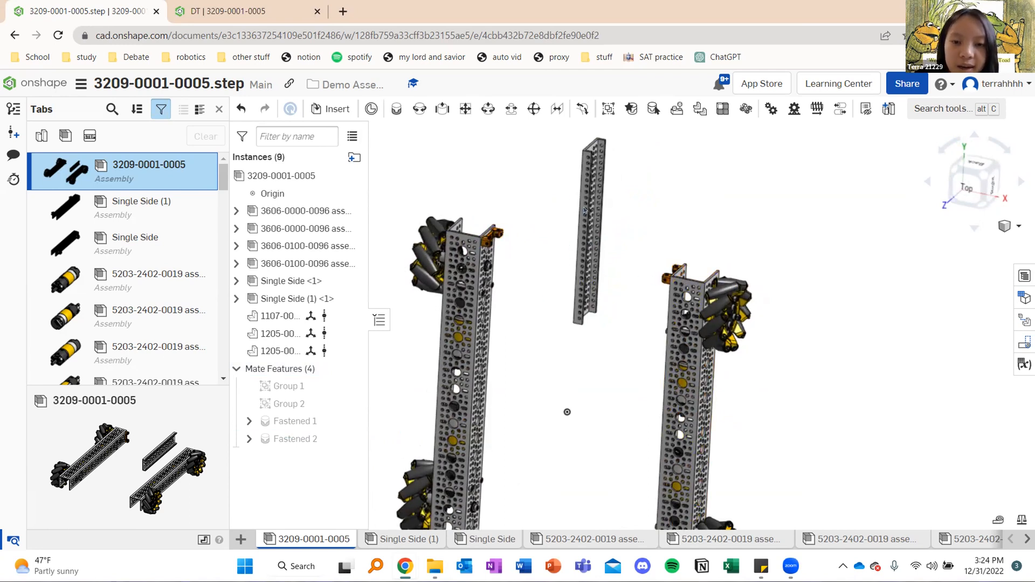
right_click_drag(589, 235, 663, 362)
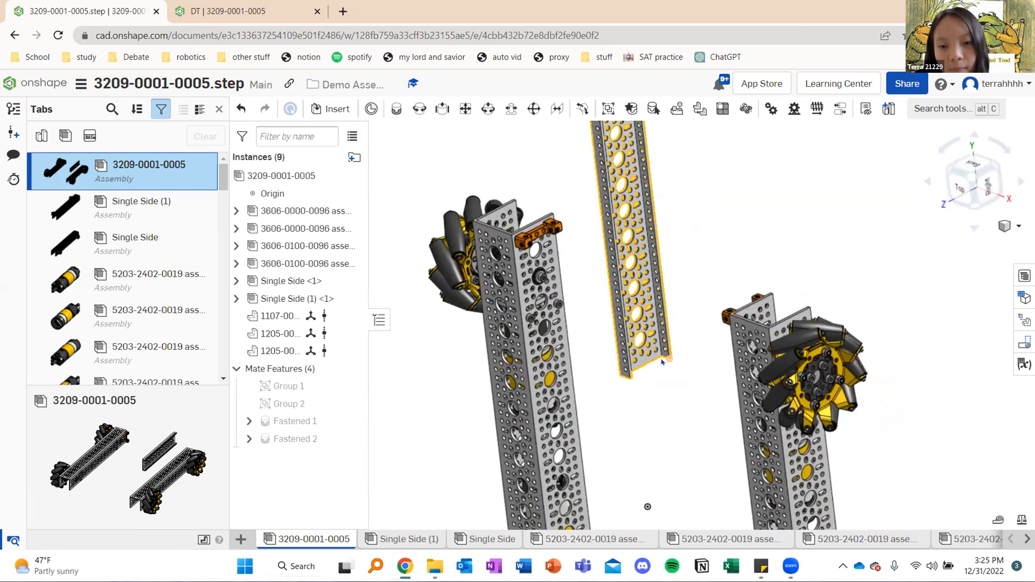
scroll(659, 350, "up", 10)
left_click(396, 109)
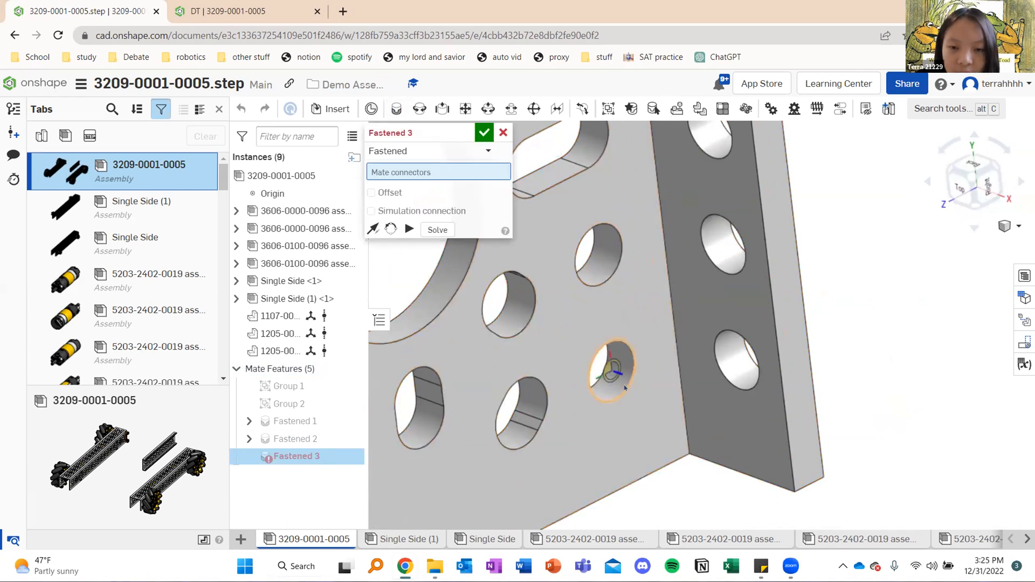
left_click(609, 377)
Fasten the channel's corner hole to the matching hole of the left rail's block so the channel reaches across to the right rail
scroll(606, 370, "down", 10)
right_click_drag(657, 295, 686, 312)
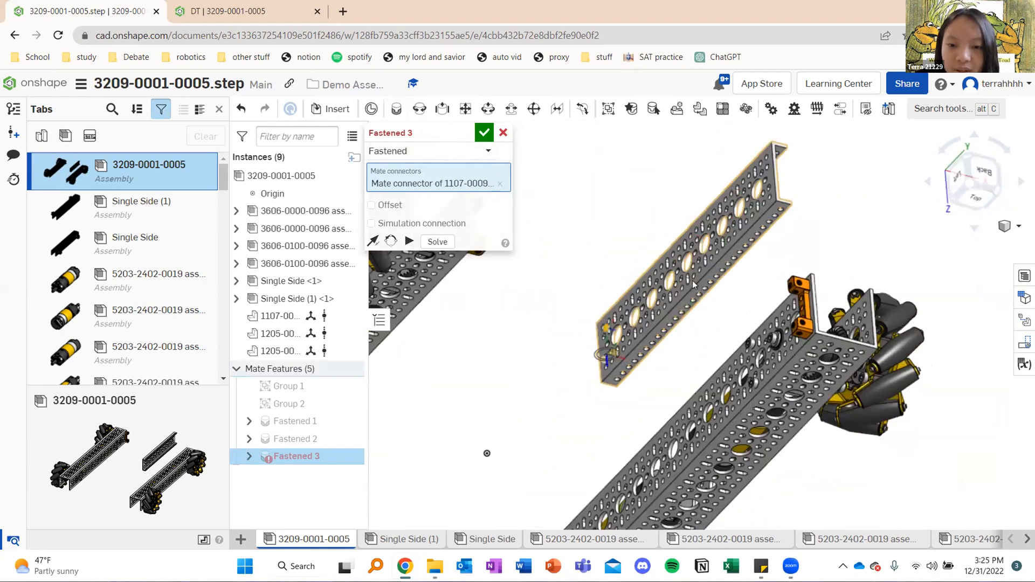
right_click_drag(673, 203, 645, 206)
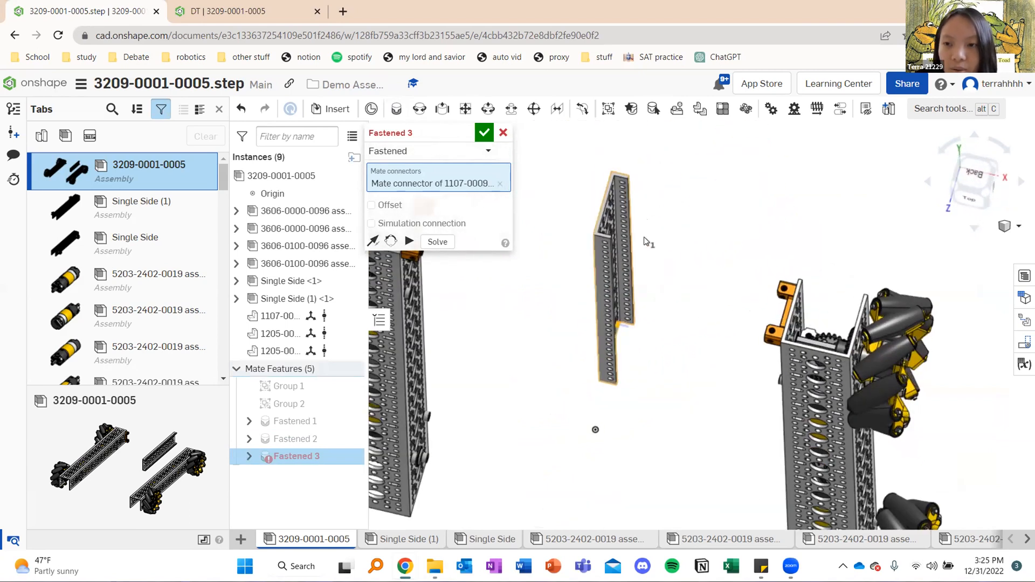
right_click_drag(658, 291, 617, 320)
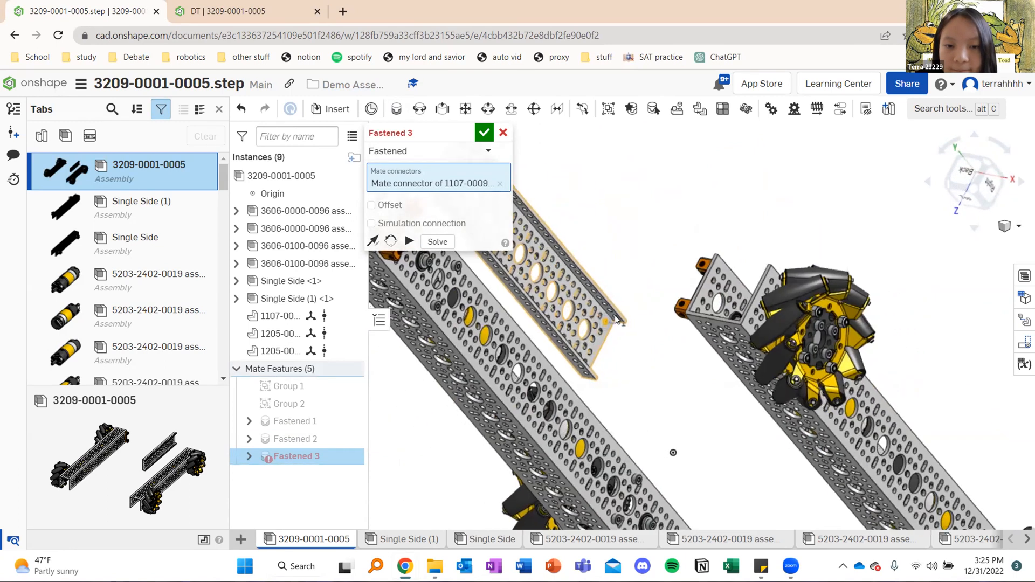
right_click_drag(605, 259, 640, 241)
middle_click_drag(640, 241, 725, 281)
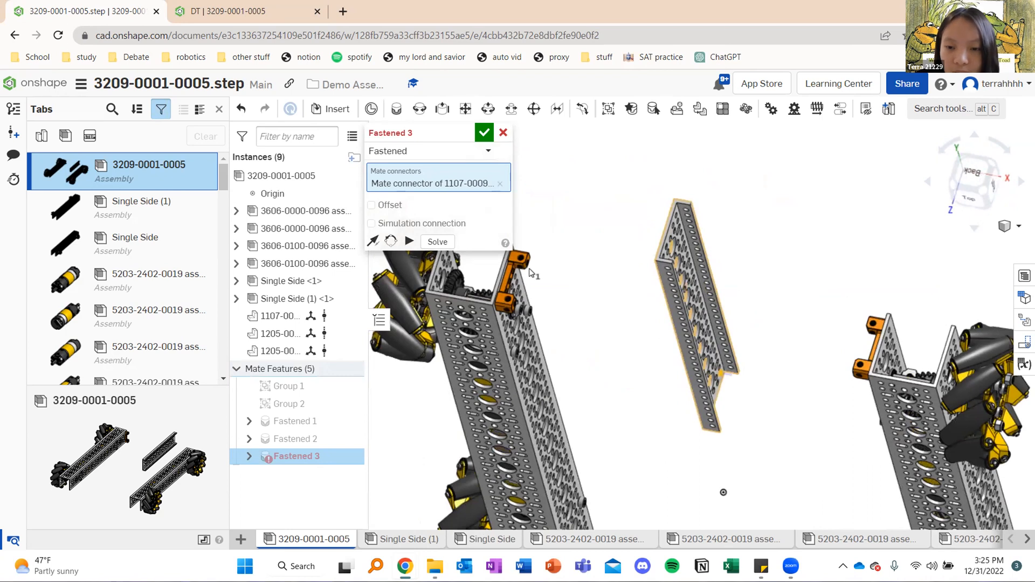
scroll(521, 266, "up", 10)
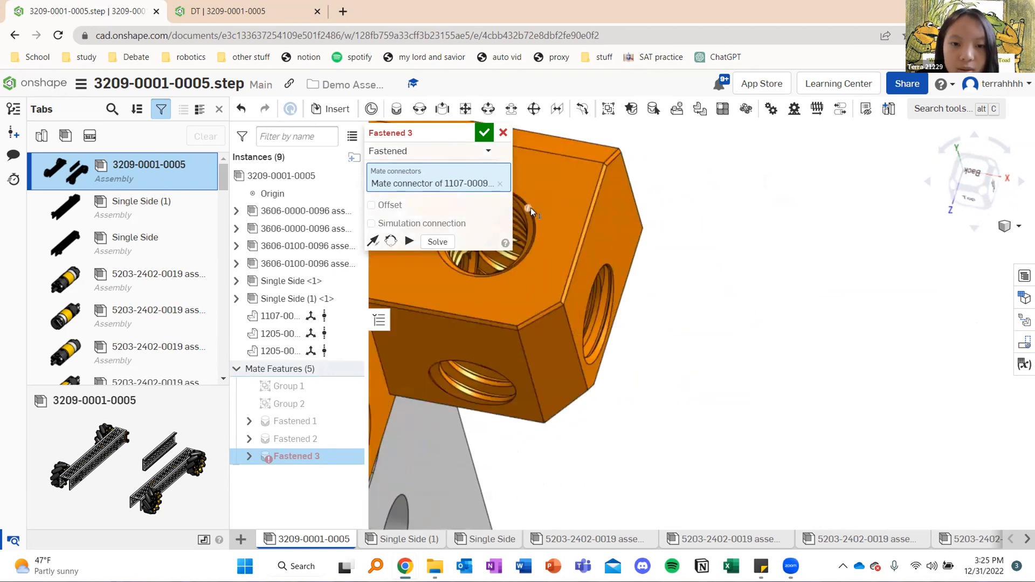
left_click(530, 217)
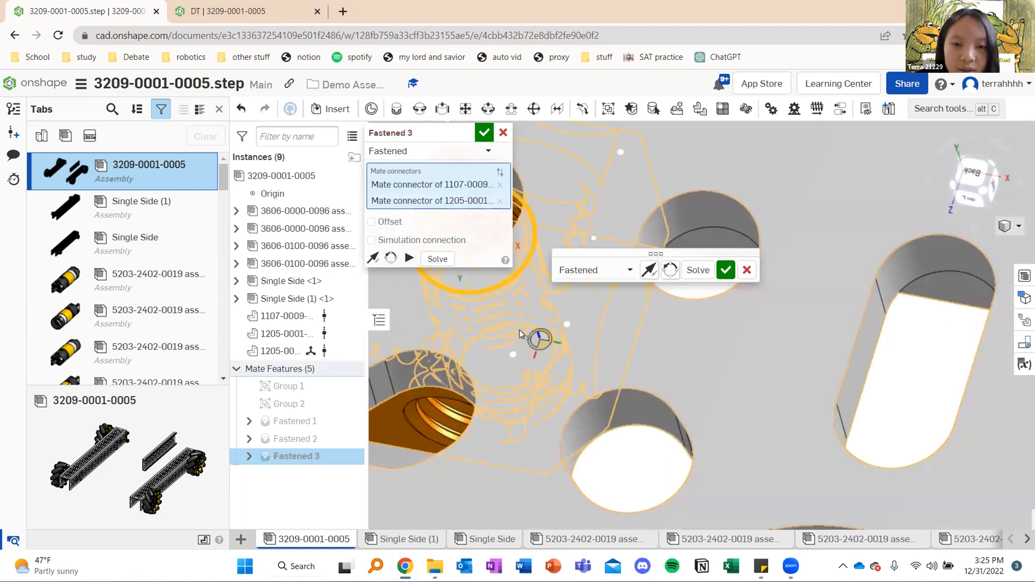
scroll(519, 330, "down", 5)
scroll(502, 335, "down", 6)
right_click_drag(541, 303, 541, 276)
scroll(561, 302, "down", 5)
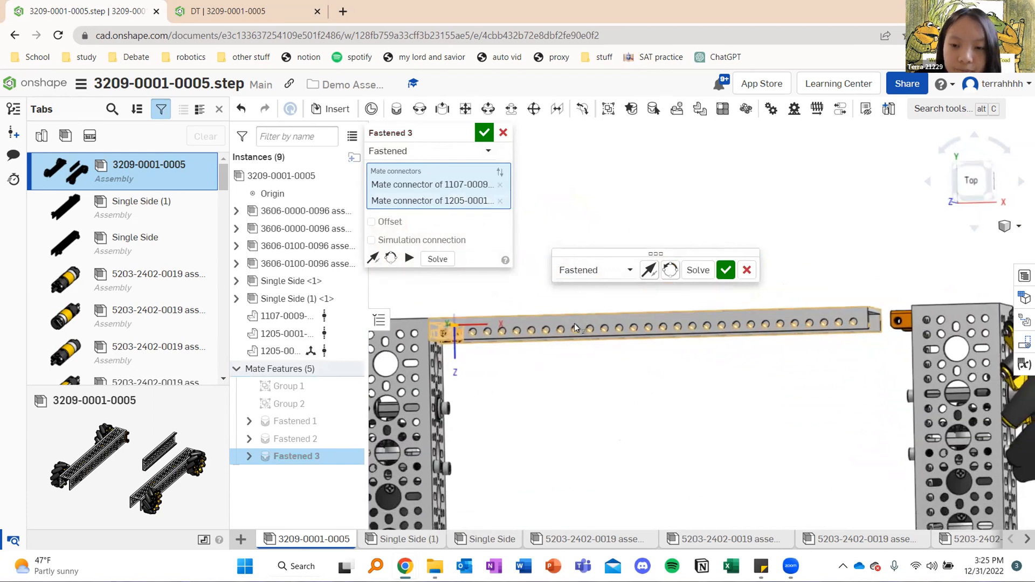
left_click(484, 133)
Examine the placed crossbar between the two rails and return the assembly to a straight top view
right_click_drag(570, 233, 596, 300)
middle_click_drag(596, 299, 596, 205)
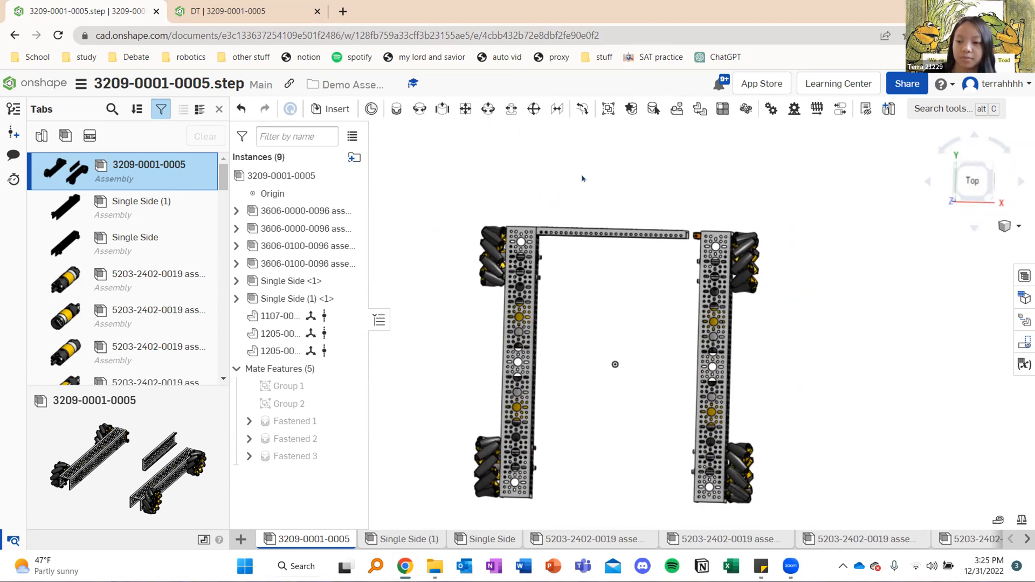
right_click_drag(584, 199, 675, 189)
right_click_drag(643, 186, 800, 178)
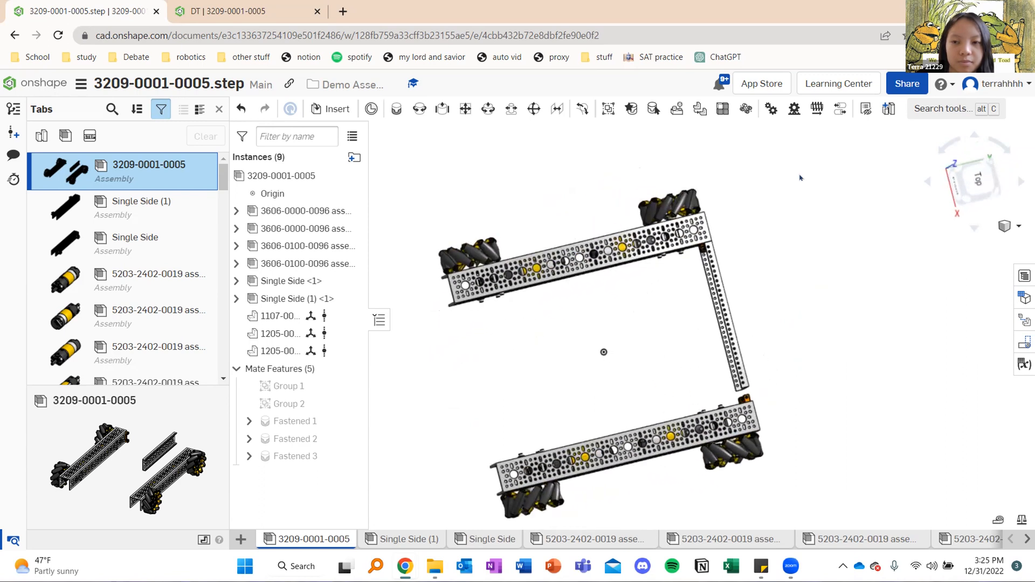
left_click(968, 189)
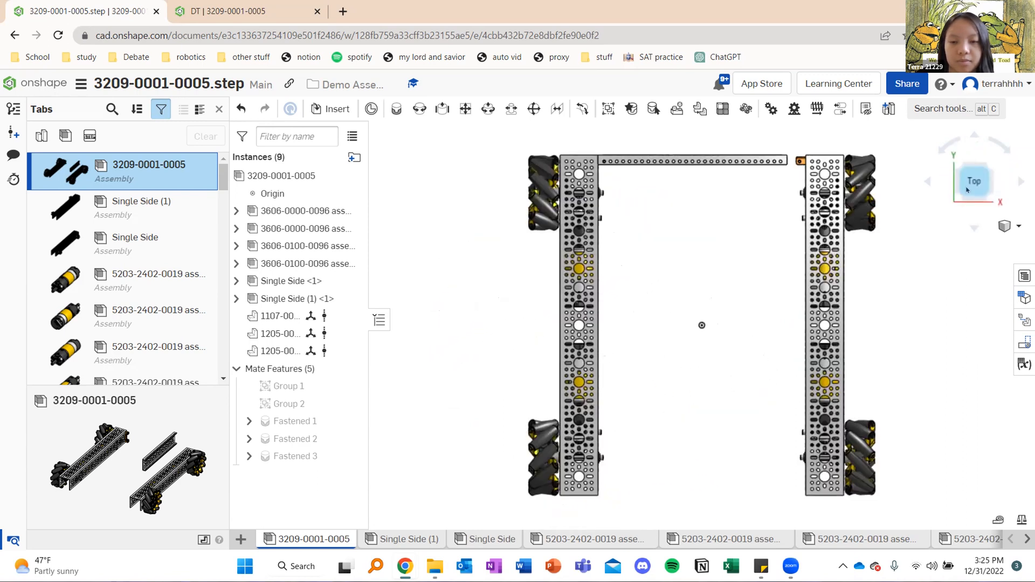
middle_click_drag(719, 233, 619, 247)
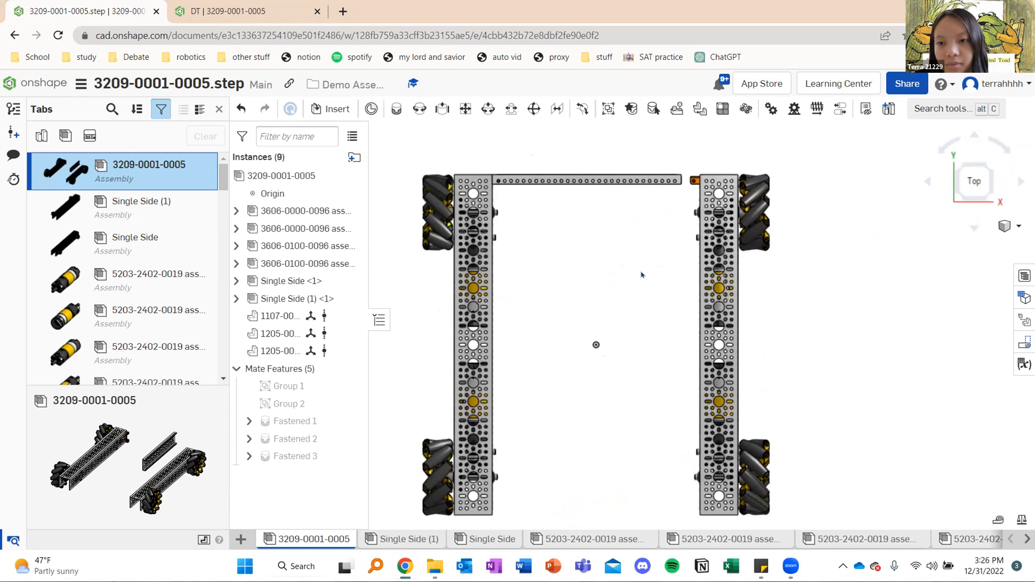
right_click_drag(647, 264, 592, 222)
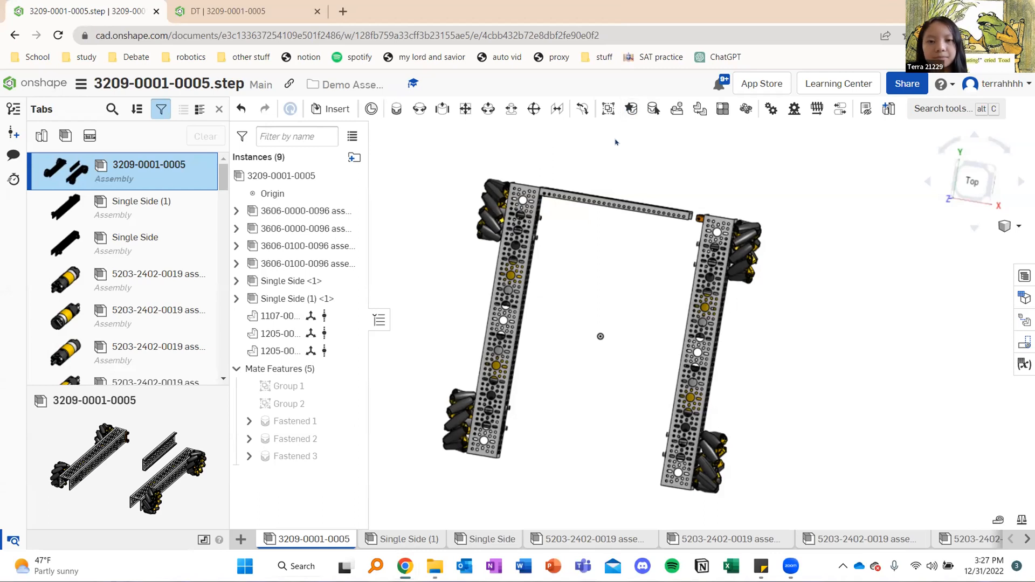
right_click_drag(689, 237, 655, 246)
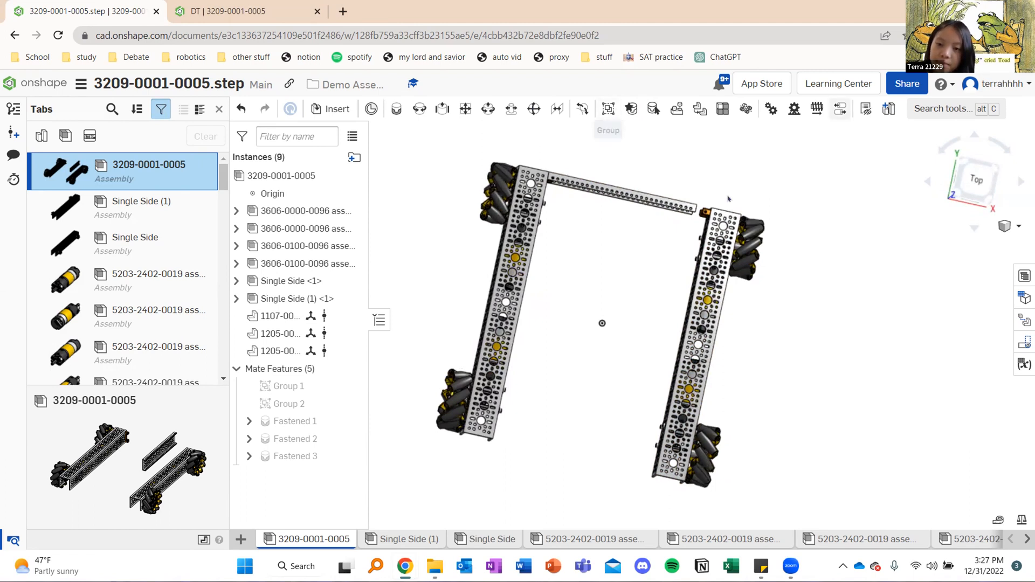
Edit the crossbar channel's fastened mate and cycle its secondary axis through a full turn until the channel spans toward the right rail
key("shift+5")
middle_click_drag(737, 200, 628, 188)
right_click_drag(626, 186, 627, 162)
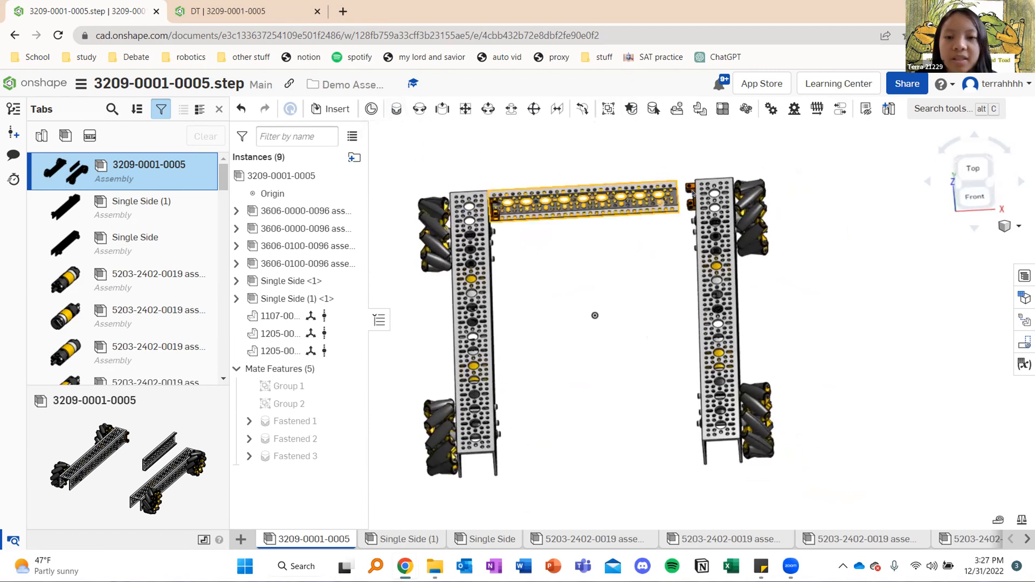
right_click(309, 457)
left_click(537, 259)
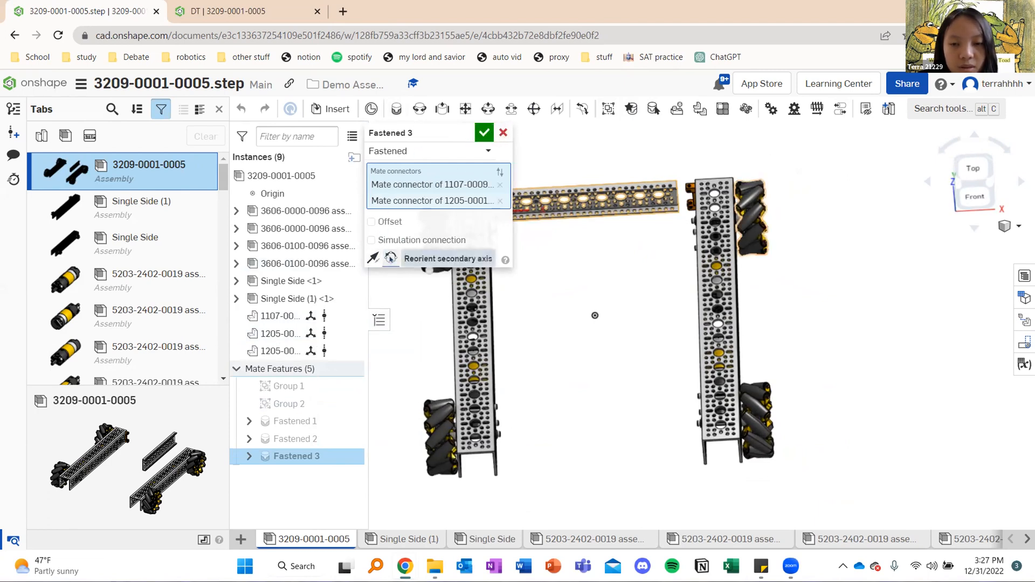
left_click(391, 259)
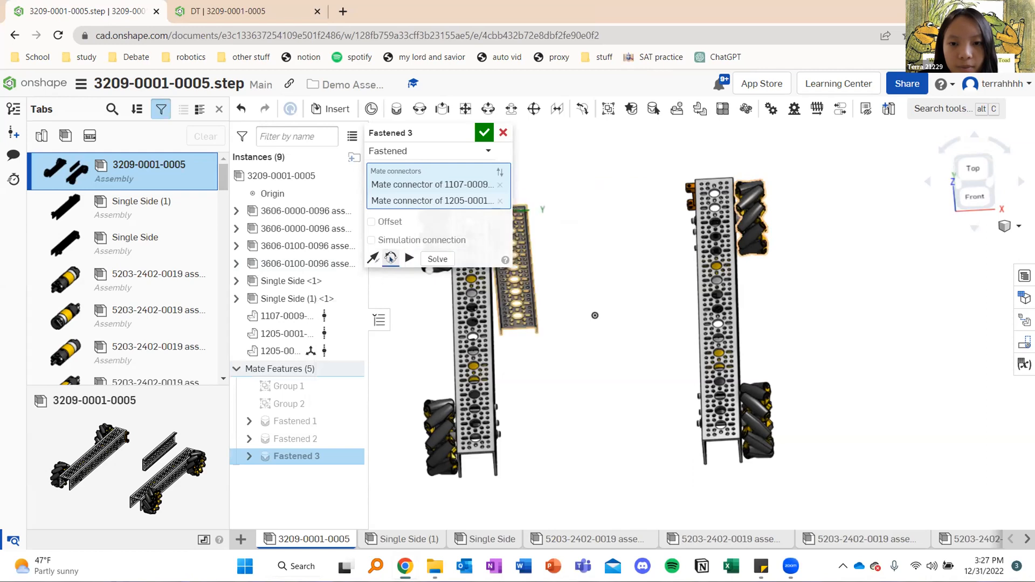
left_click(390, 258)
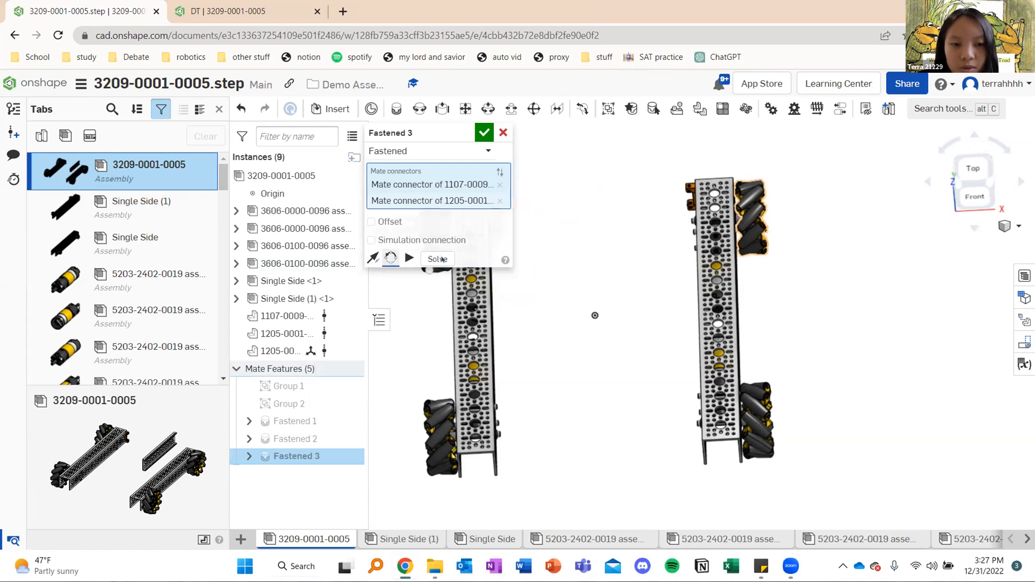
middle_click_drag(559, 261, 705, 325)
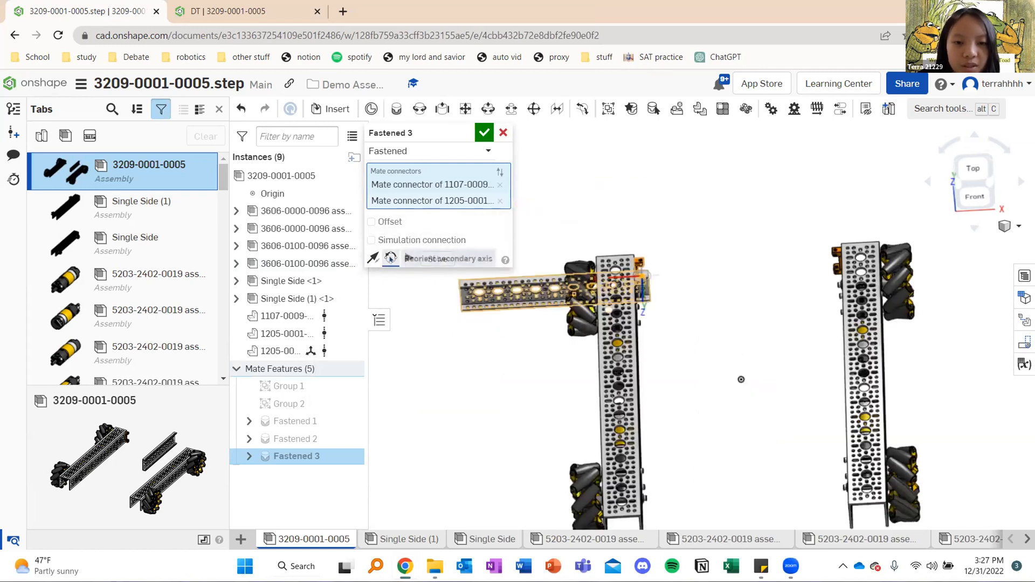
left_click(391, 259)
left_click(391, 258)
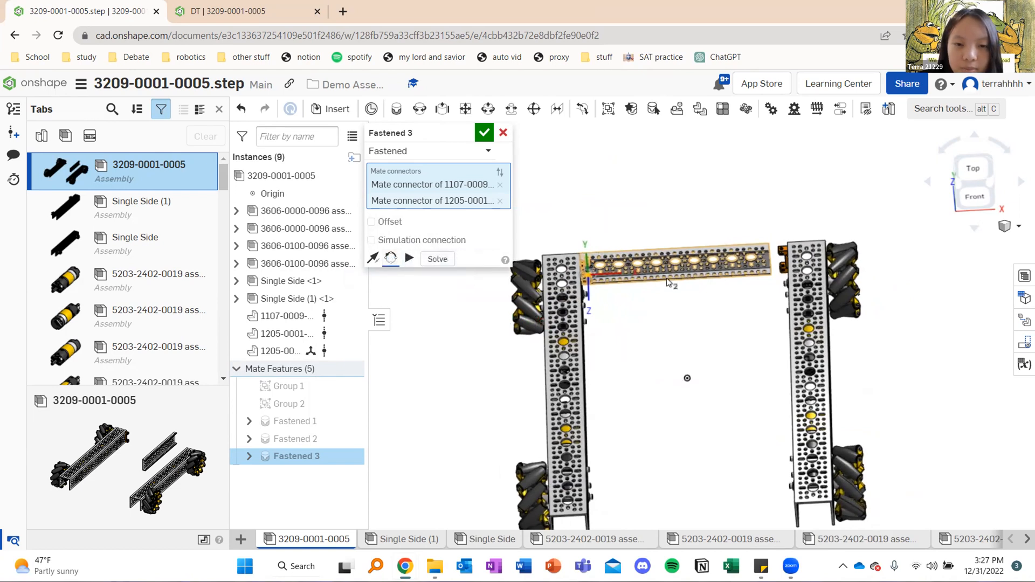
Examine the gap between the channel's free end and the right rail's block, and accept the fastened mate
scroll(696, 301, "up", 3)
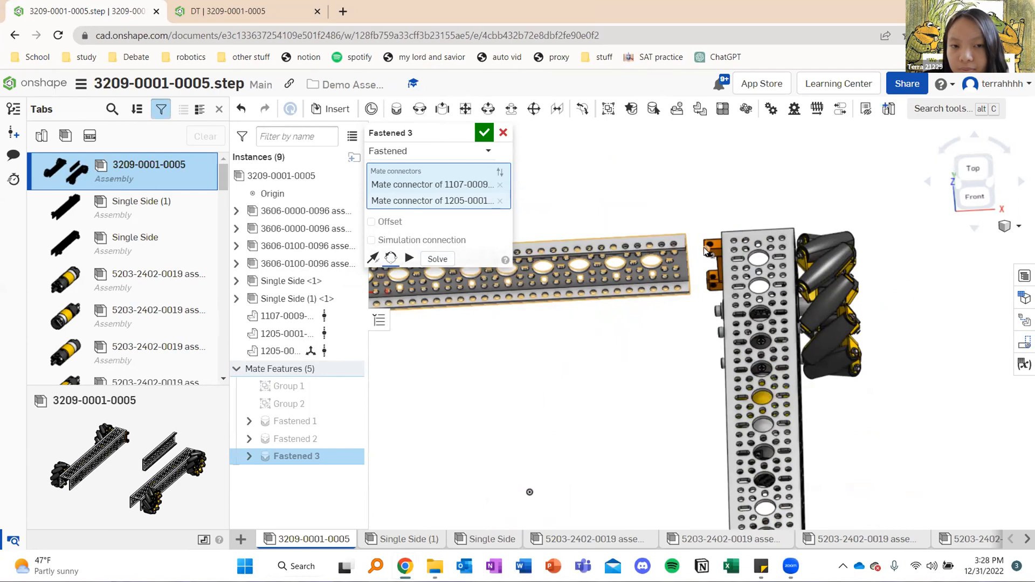
scroll(704, 248, "up", 4)
scroll(704, 248, "down", 3)
right_click_drag(727, 228, 720, 256)
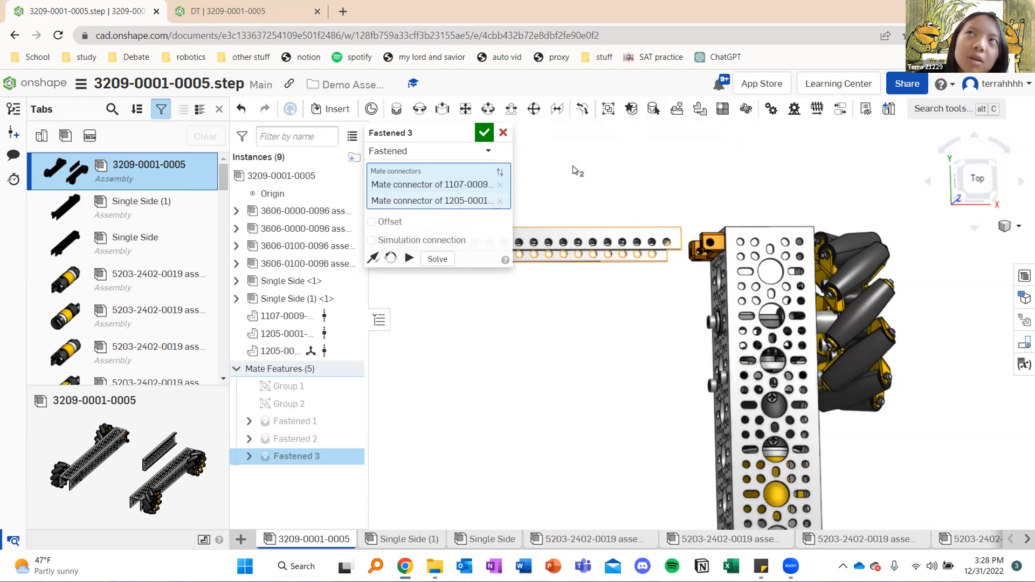
left_click(484, 132)
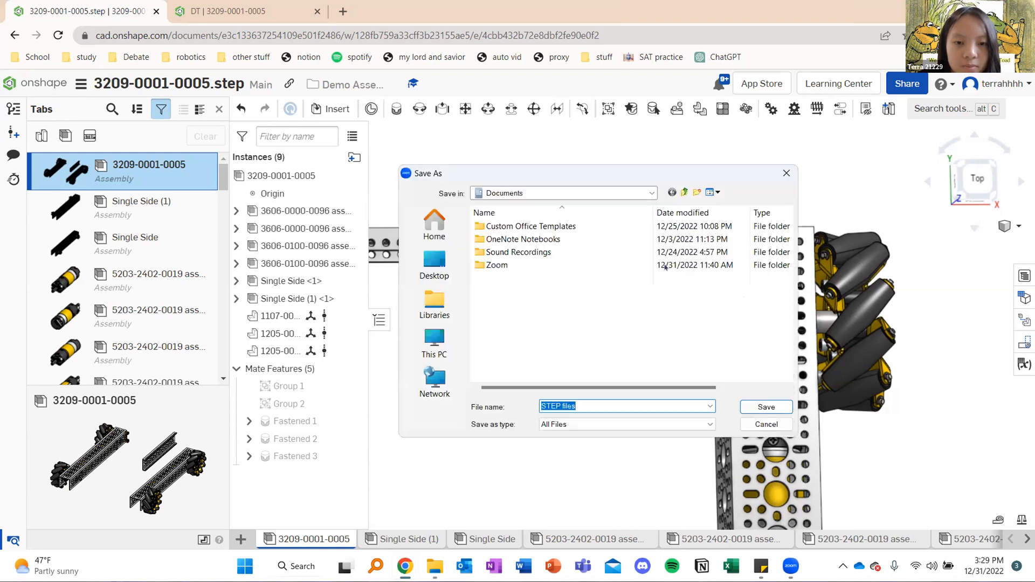
left_click(444, 341)
left_click(570, 253)
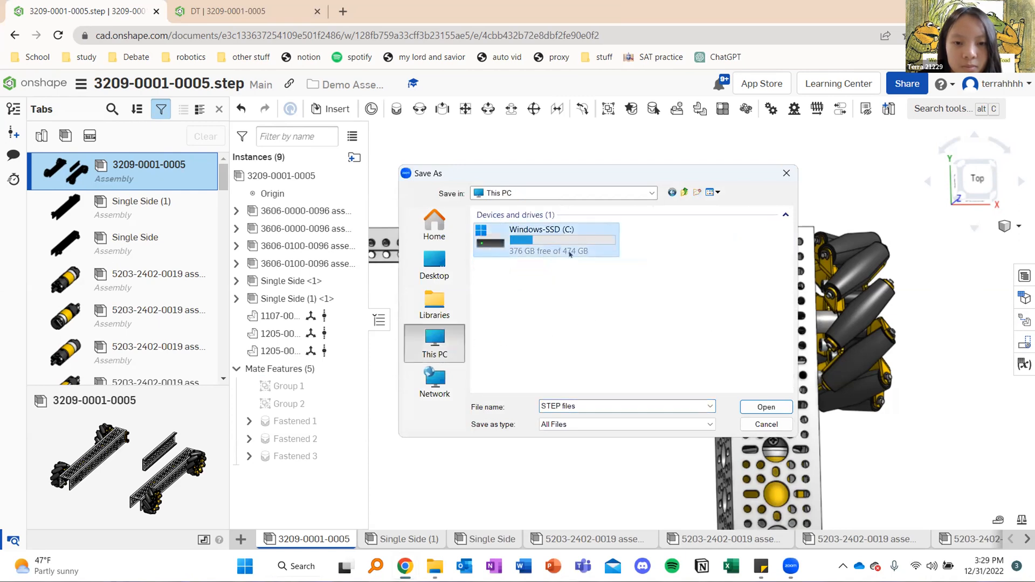
double_click(570, 252)
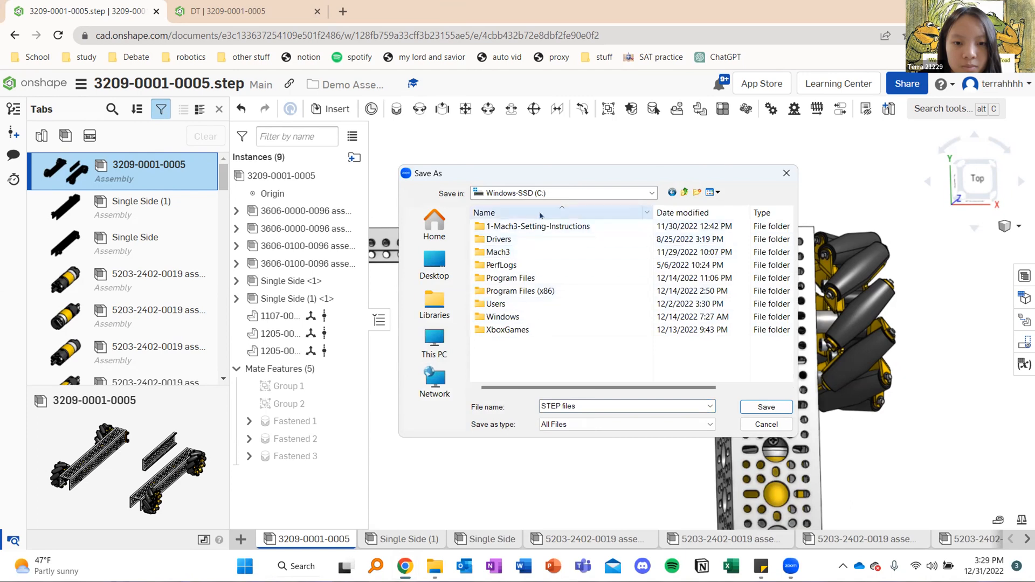
left_click(766, 424)
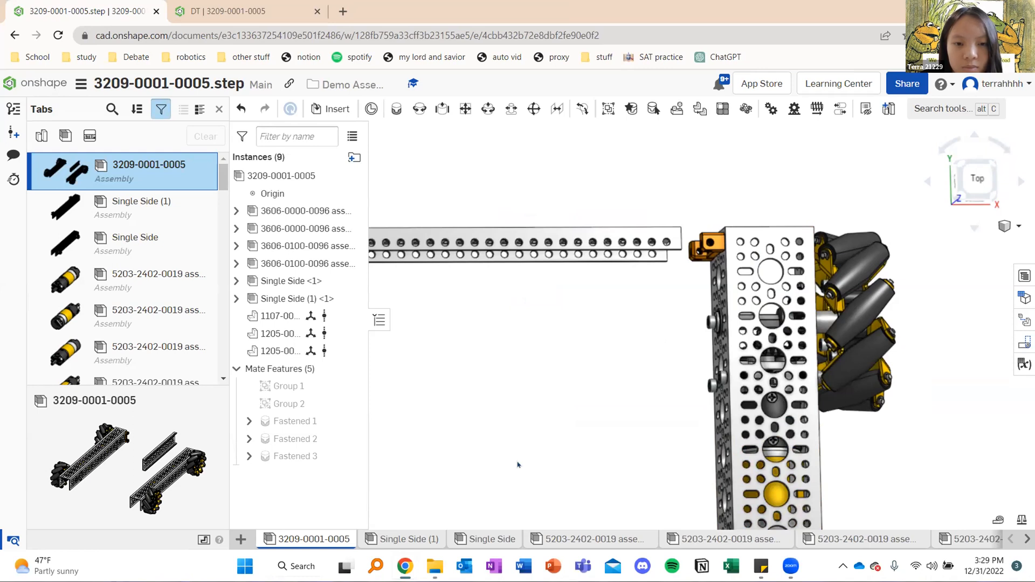
left_click(331, 109)
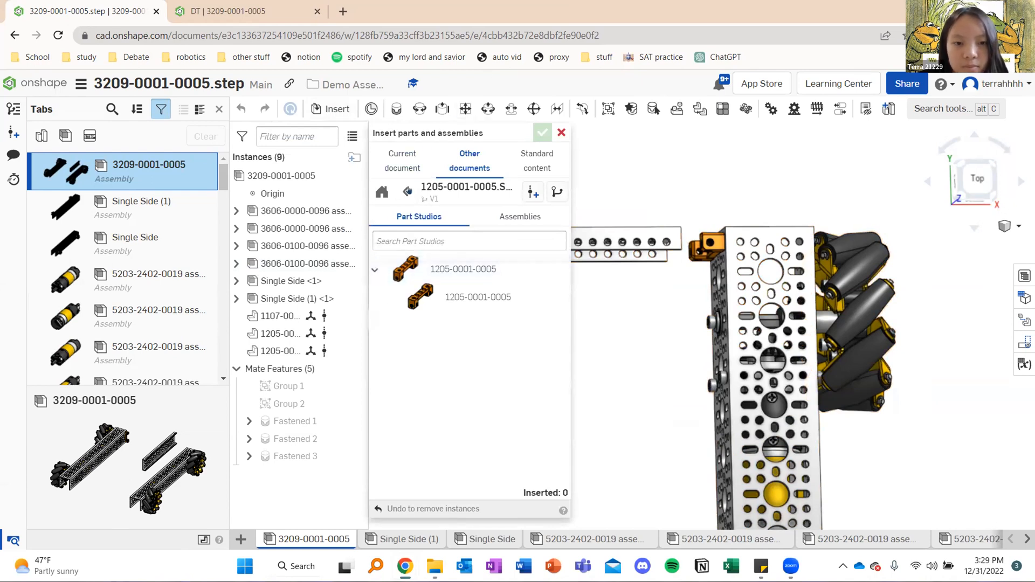
left_click(406, 191)
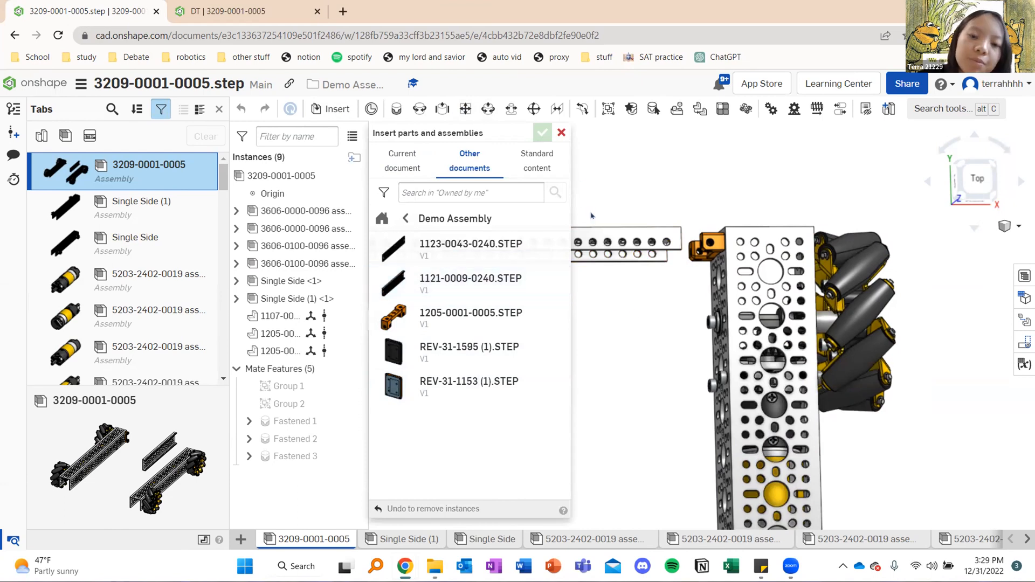
left_click(562, 133)
Examine the crossbar's free end beside the right rail's block from several angles, and the whole frame from above and in front
middle_click_drag(594, 269, 628, 225)
right_click_drag(628, 225, 607, 148)
right_click_drag(582, 309, 559, 257)
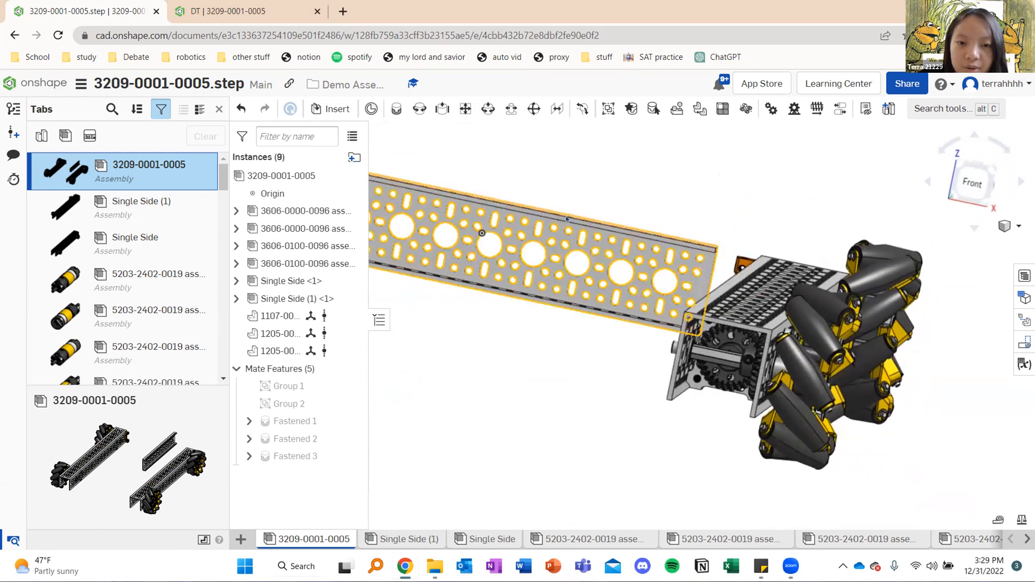
right_click_drag(562, 305, 591, 311)
scroll(582, 298, "down", 5)
mouse_move(590, 239)
right_mouse_down()
mouse_move(582, 229)
mouse_move(583, 246)
mouse_move(602, 252)
right_mouse_up()
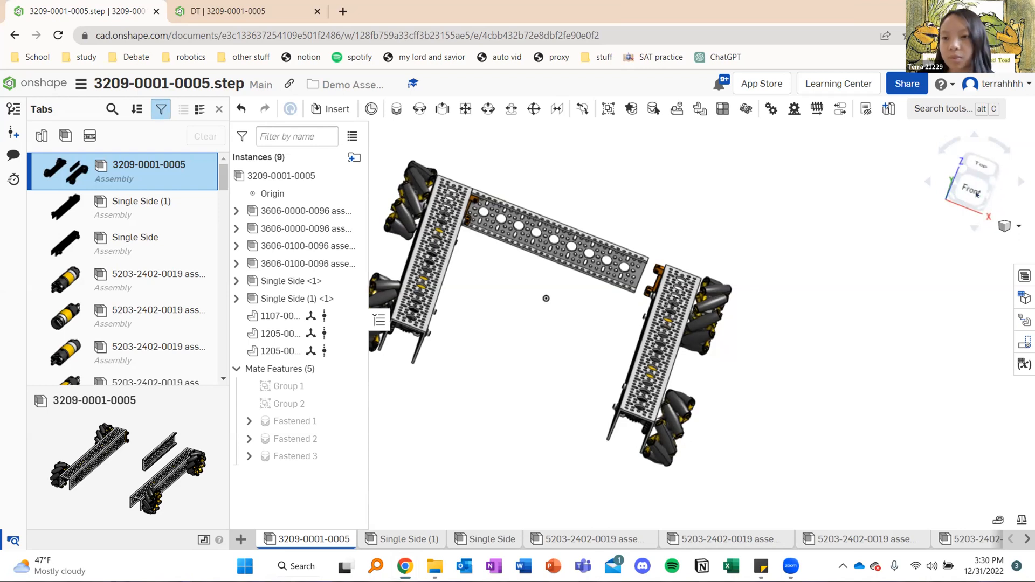
left_click(977, 195)
key("shift+5")
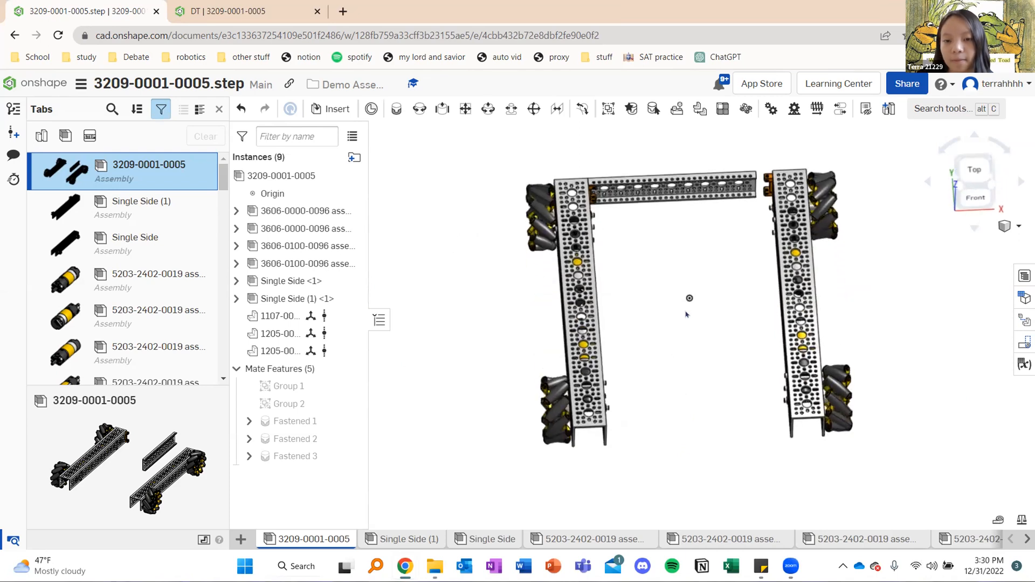
right_click_drag(665, 257, 644, 264)
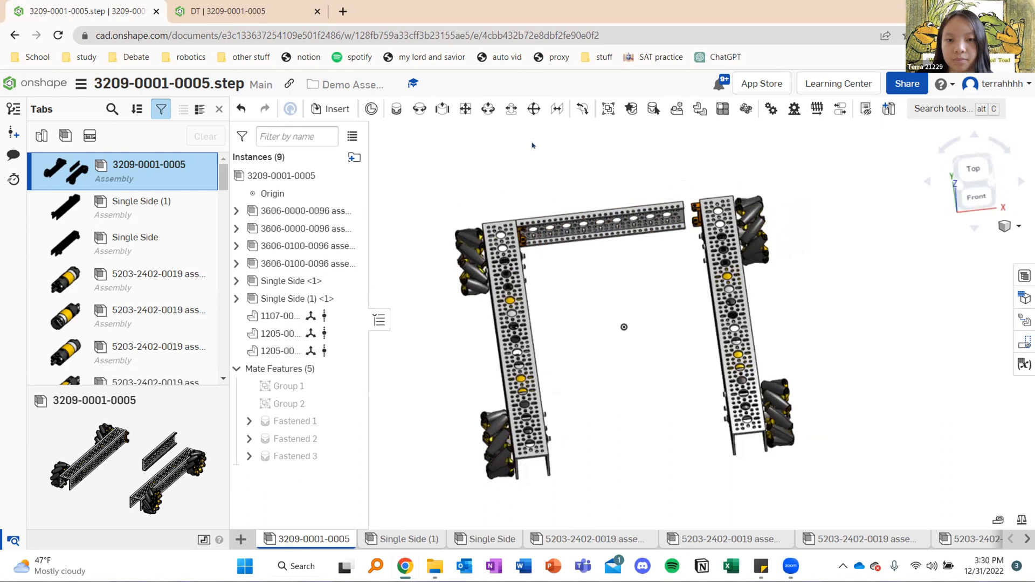
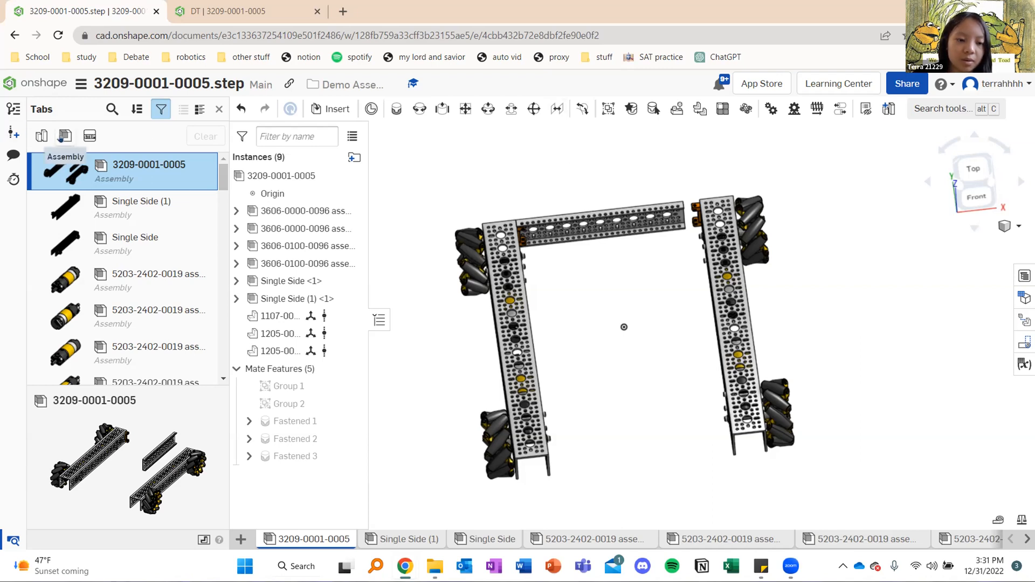
Filter the document's tab list to assemblies only and return the assembly to a straight top view
left_click(60, 138)
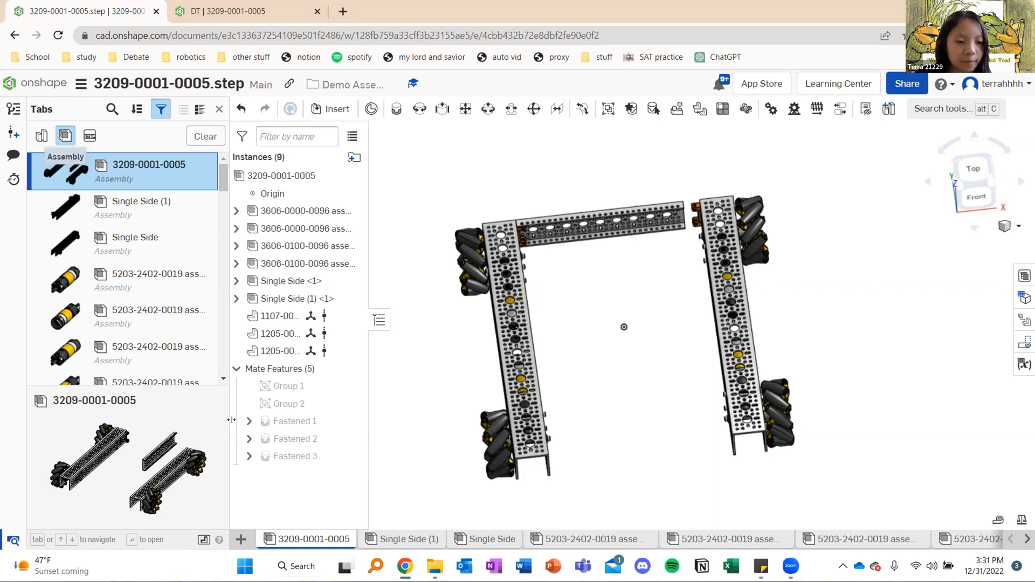
right_click(313, 537)
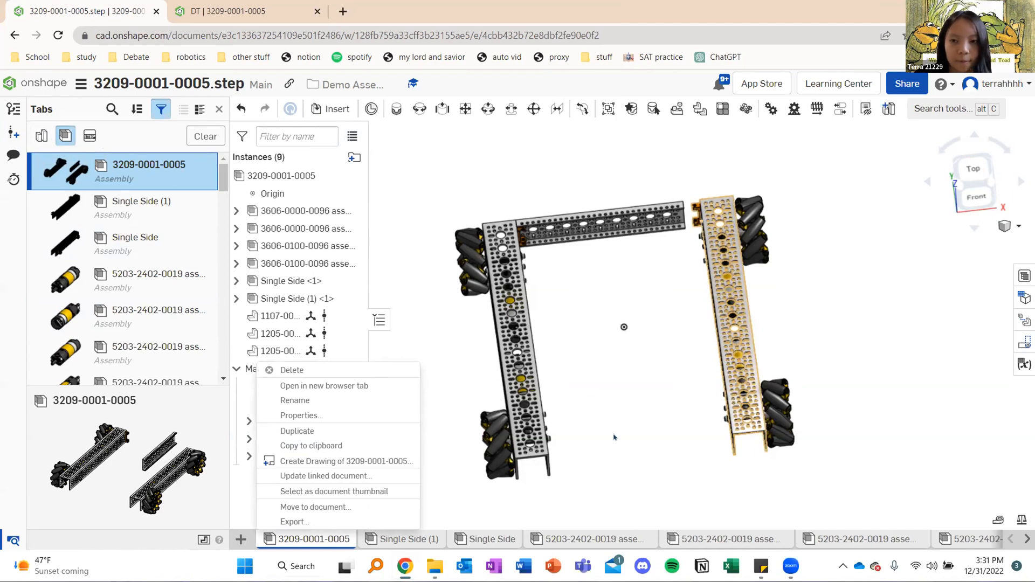
left_click(635, 365)
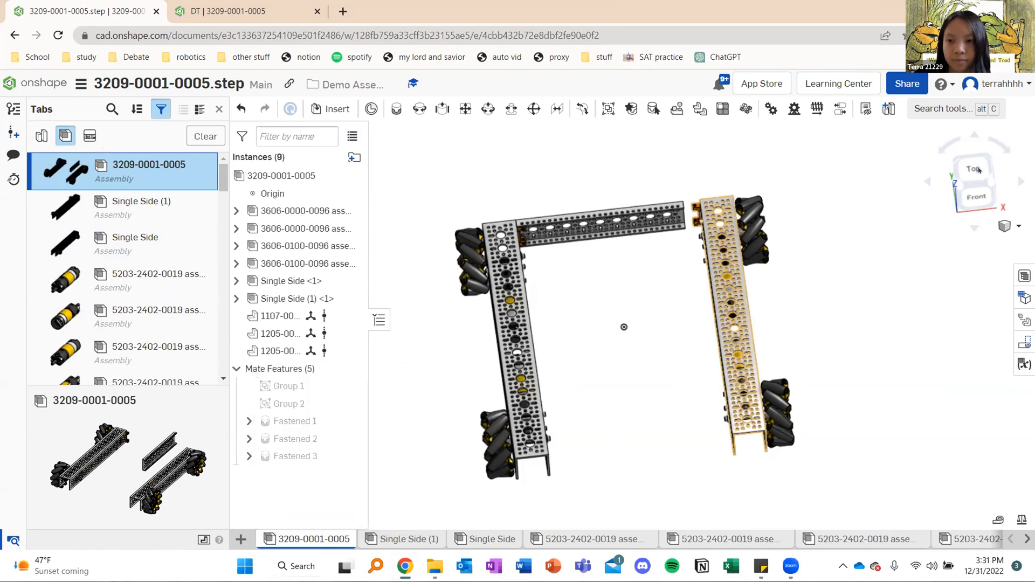
key("shift+5")
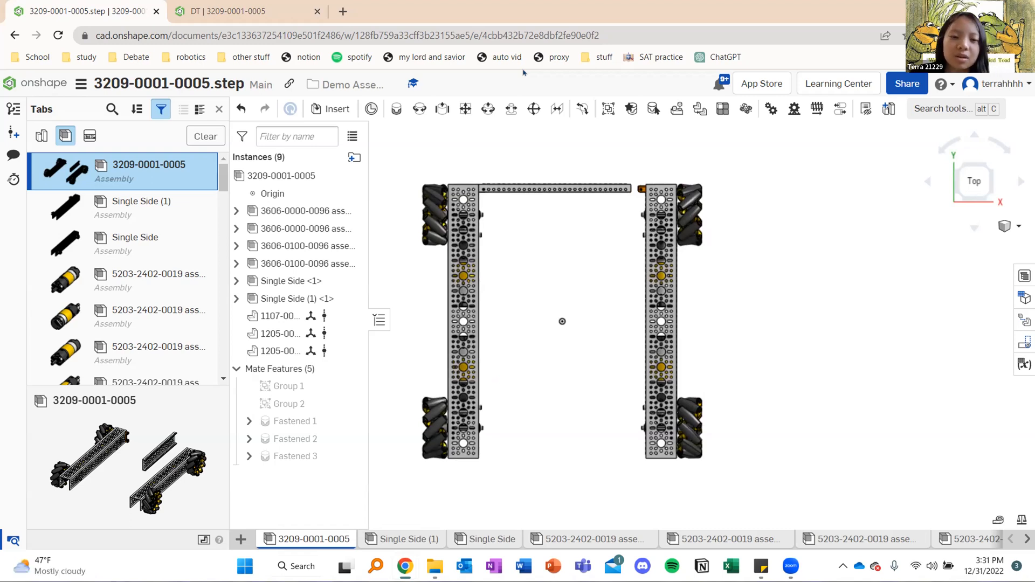
scroll(534, 231, "up", 5)
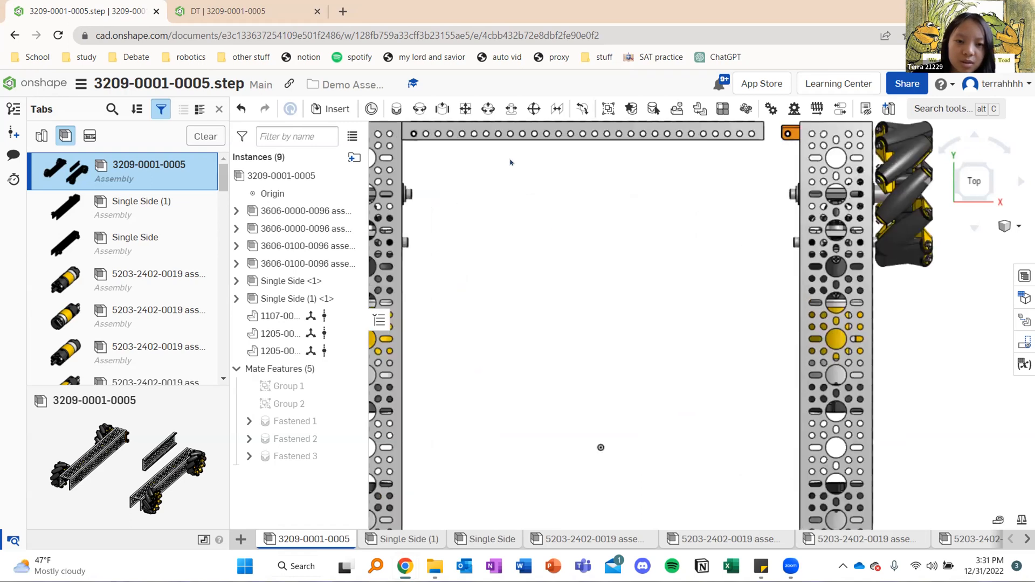
right_click(489, 137)
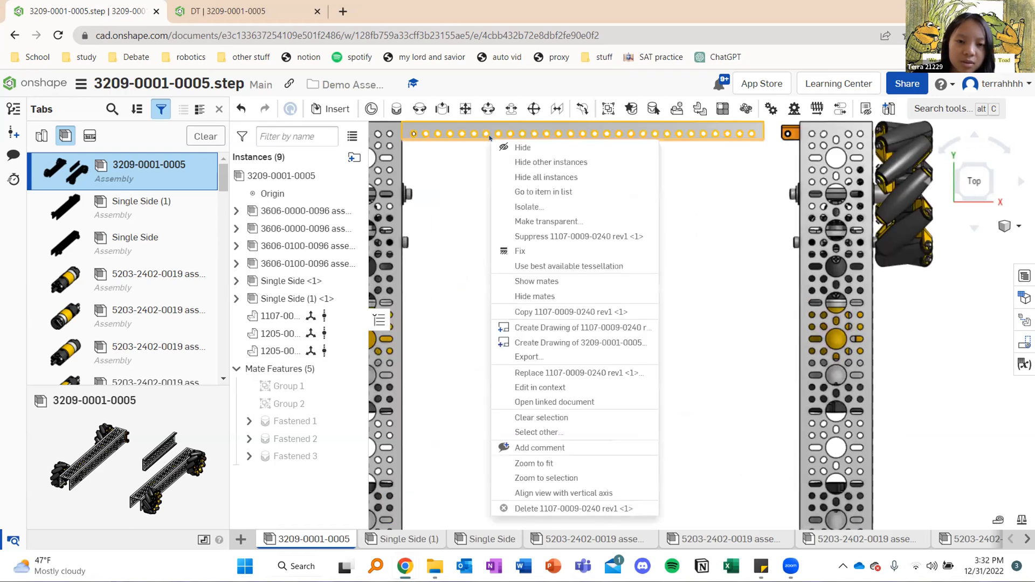
left_click(484, 203)
scroll(520, 238, "down", 3)
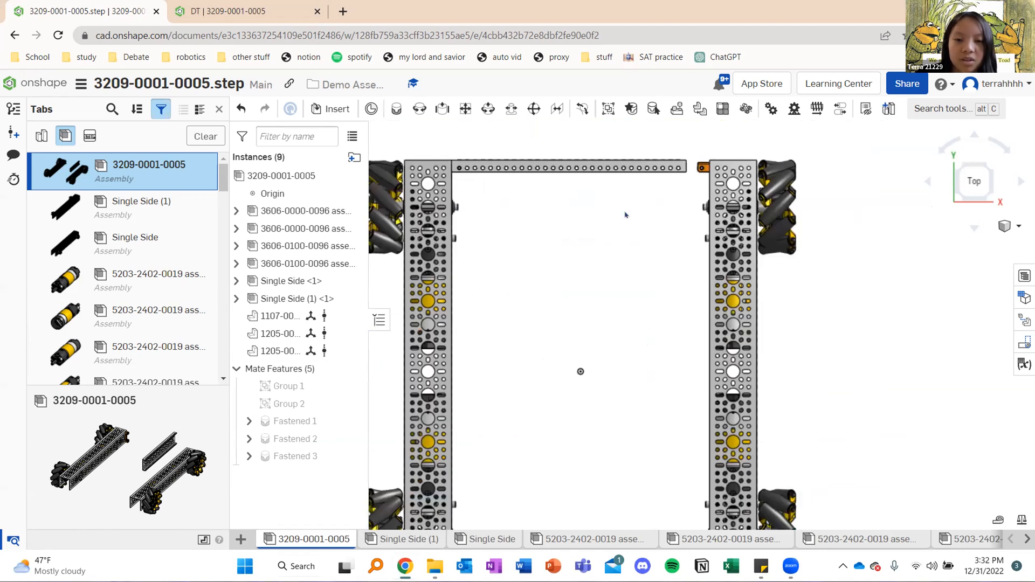
scroll(625, 215, "down", 2)
mouse_move(727, 264)
right_mouse_down()
mouse_move(731, 272)
mouse_move(730, 258)
right_mouse_up()
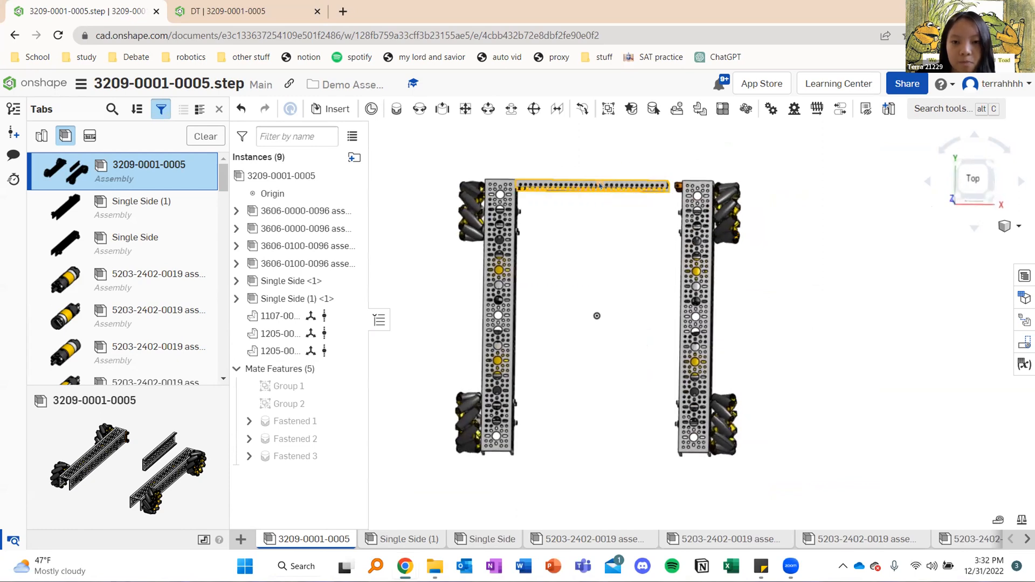
right_click(600, 185)
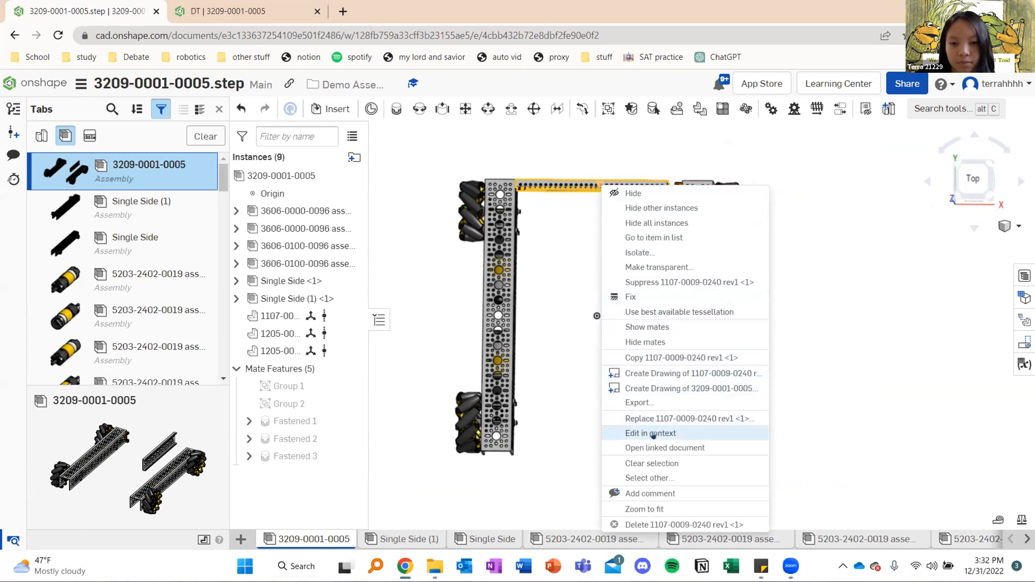
left_click(553, 426)
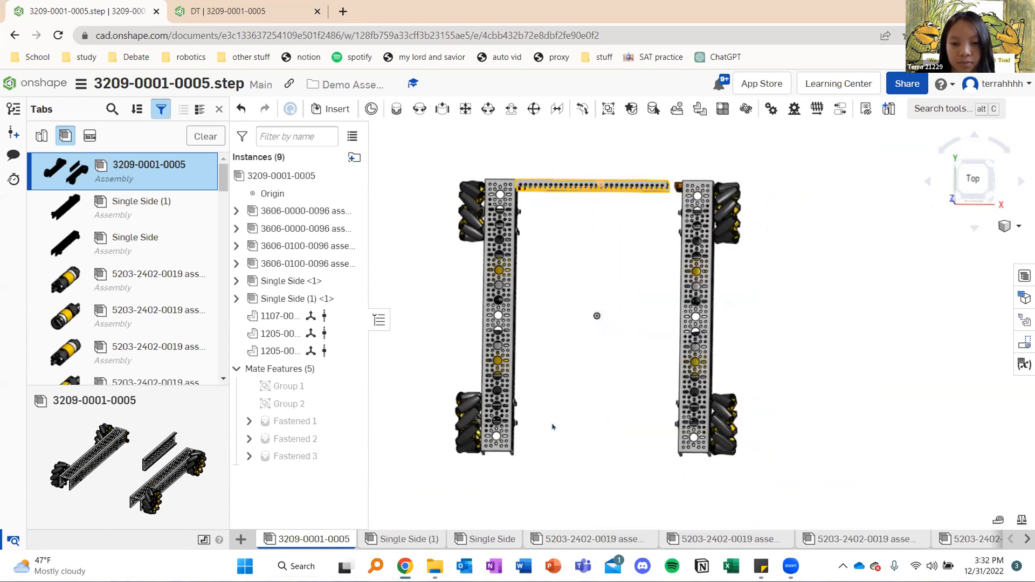
left_click(611, 209)
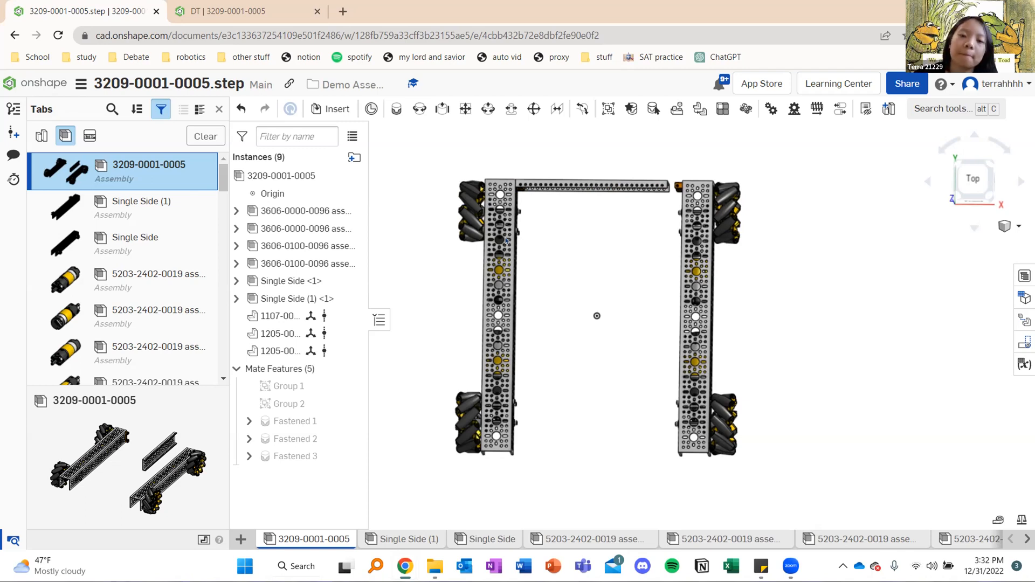
Start a fastened mate and pick the corner hole at the crossbar channel's free end as its first connector
mouse_move(654, 284)
right_mouse_down()
mouse_move(661, 229)
mouse_move(653, 266)
right_mouse_up()
scroll(652, 259, "up", 5)
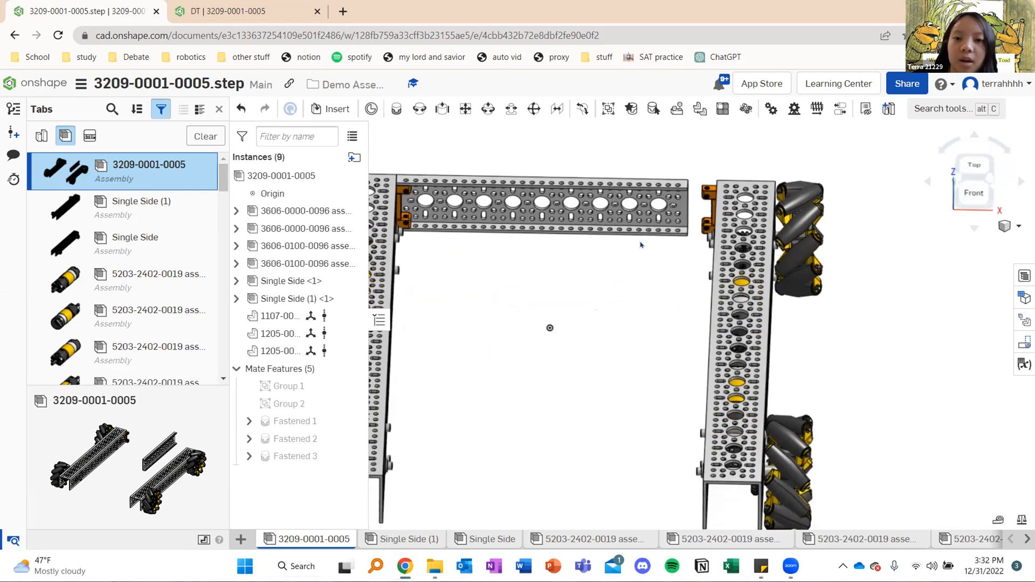
left_click(396, 110)
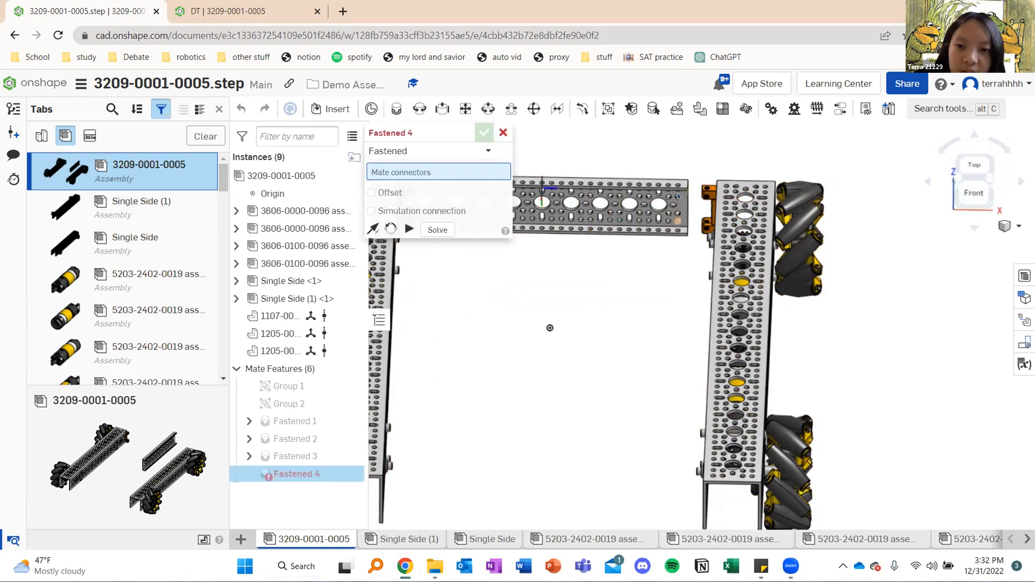
right_click_drag(678, 281, 674, 242)
middle_click_drag(671, 169, 676, 272)
right_click_drag(687, 267, 691, 230)
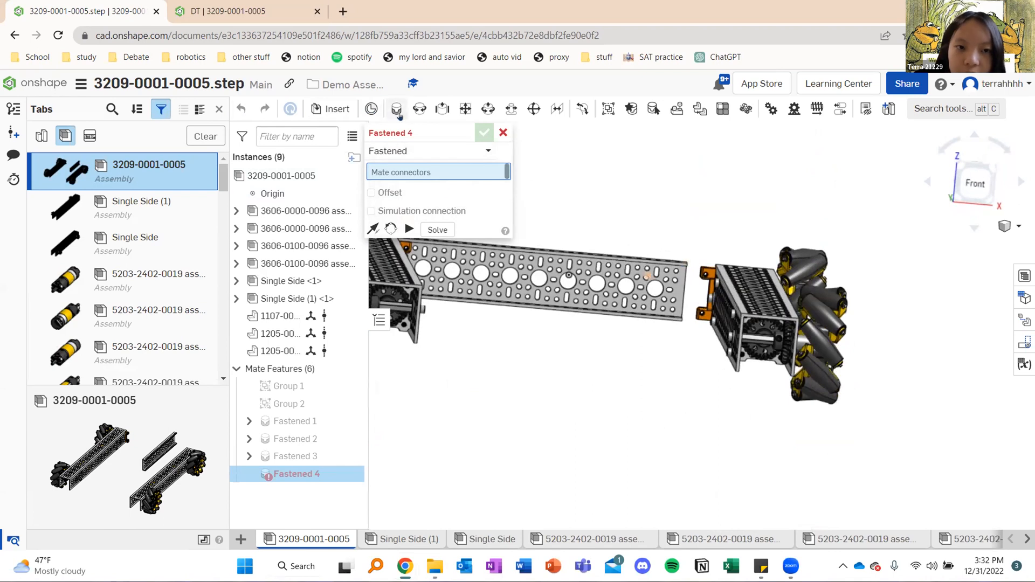
scroll(745, 306, "up", 5)
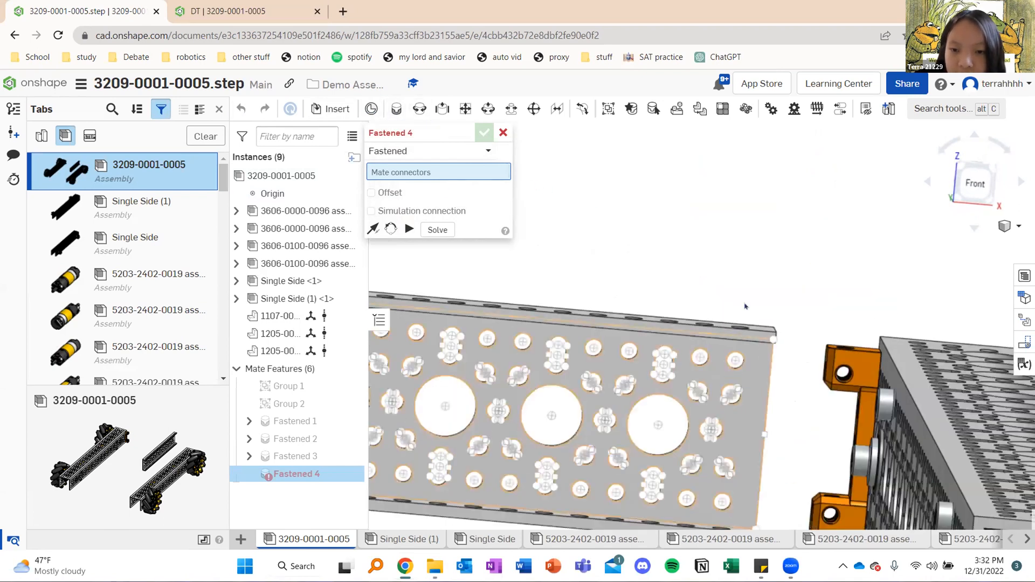
scroll(746, 306, "up", 6)
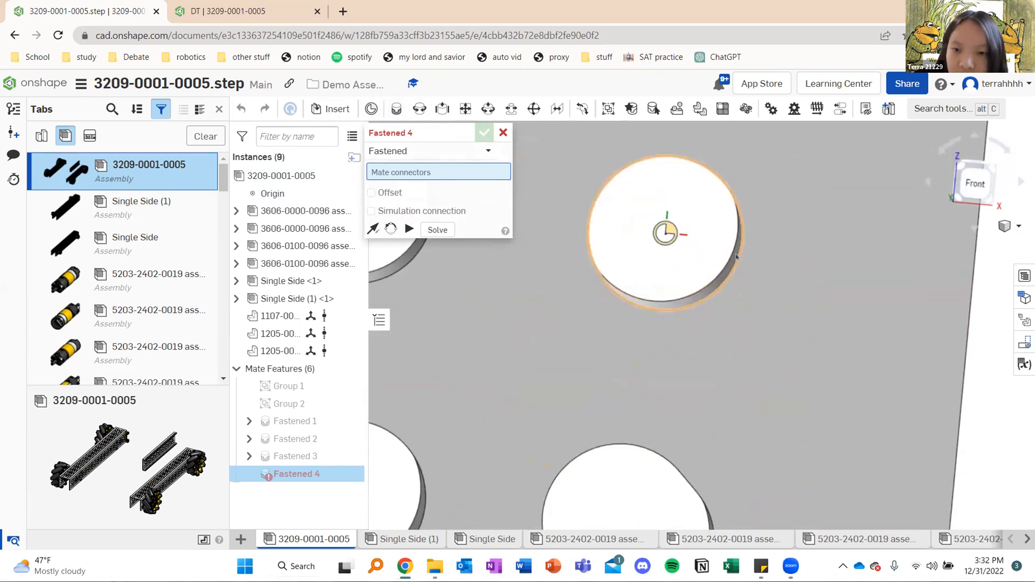
left_click(735, 253)
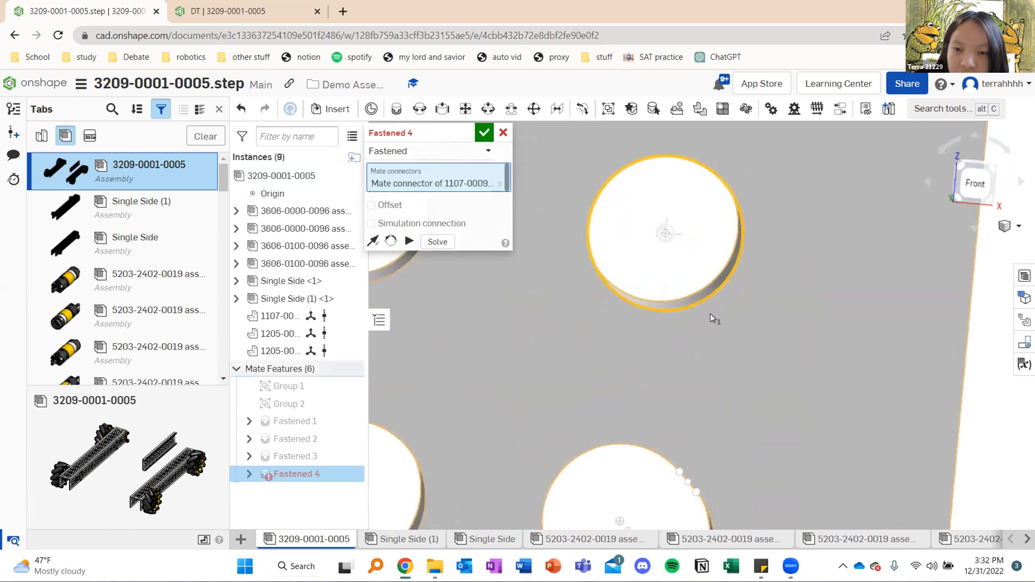
scroll(710, 318, "down", 10)
right_click_drag(751, 280, 745, 339)
scroll(750, 281, "down", 4)
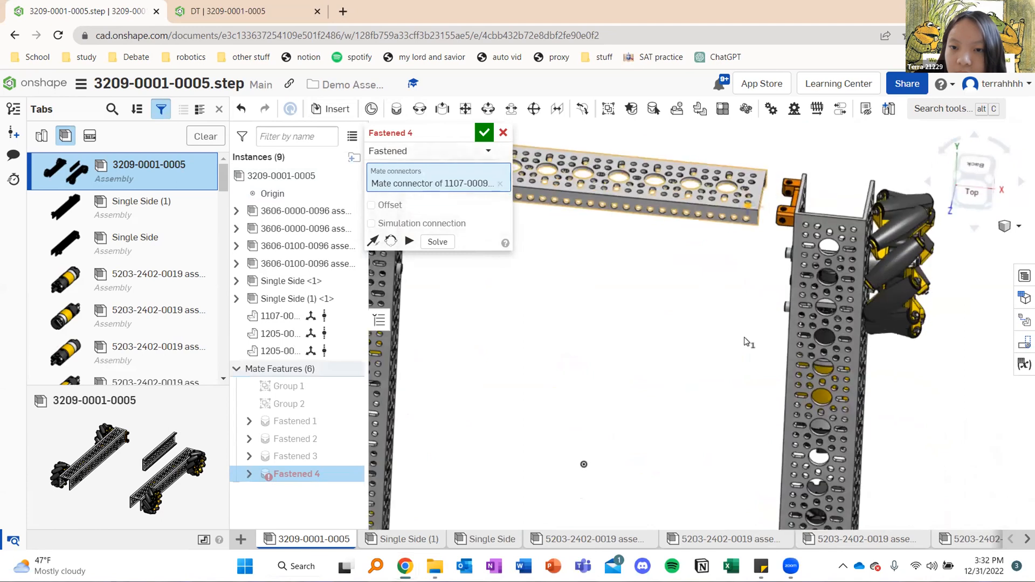
scroll(747, 341, "up", 10)
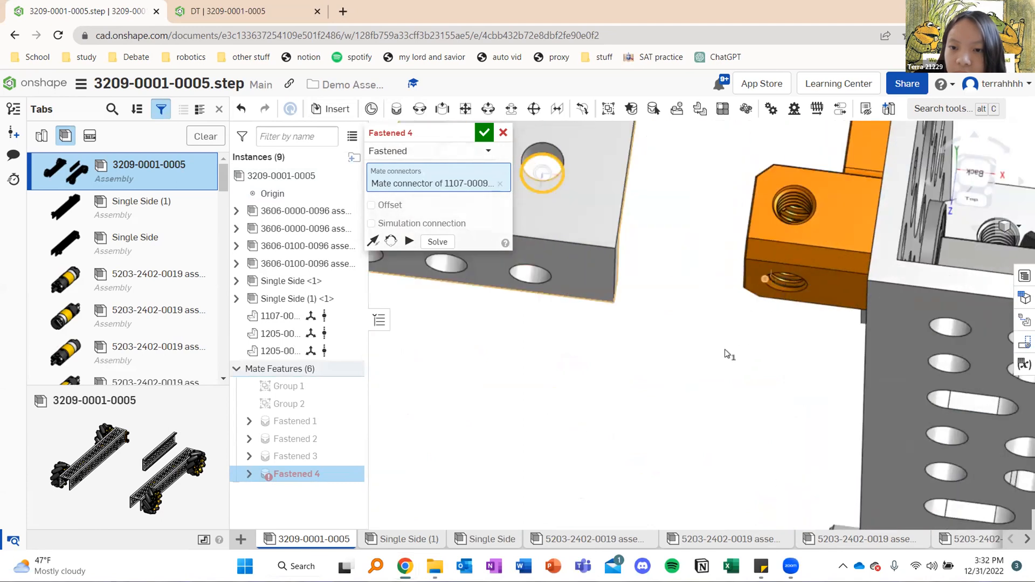
scroll(728, 355, "up", 8)
left_click(691, 314)
scroll(565, 317, "down", 10)
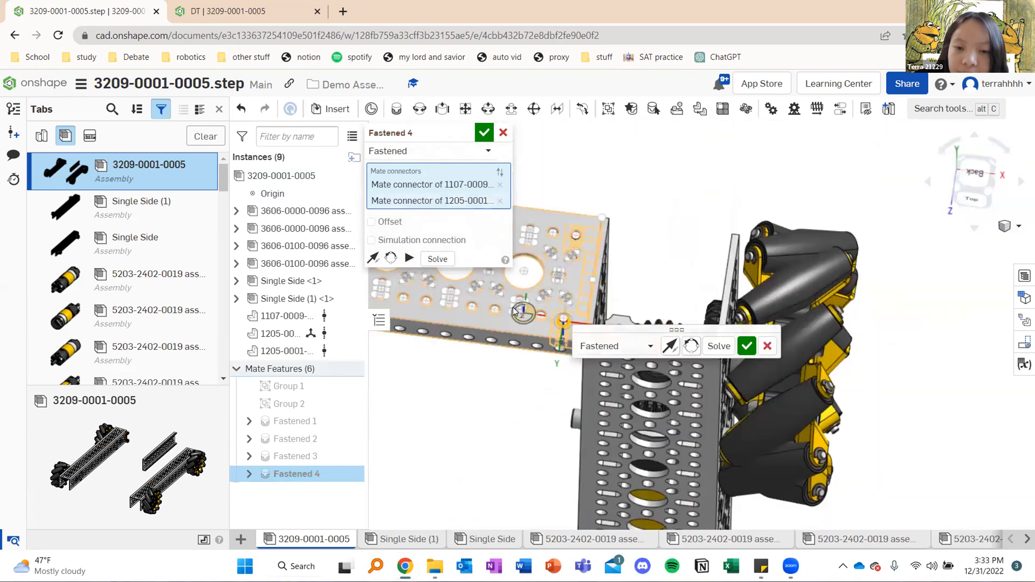
scroll(515, 311, "down", 10)
left_click(484, 132)
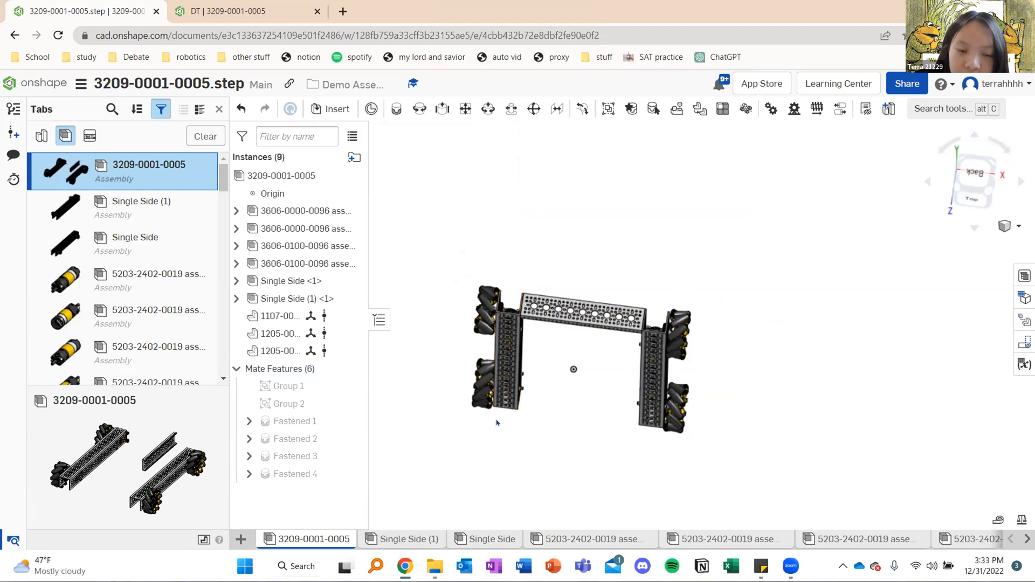
right_click_drag(547, 395, 580, 349)
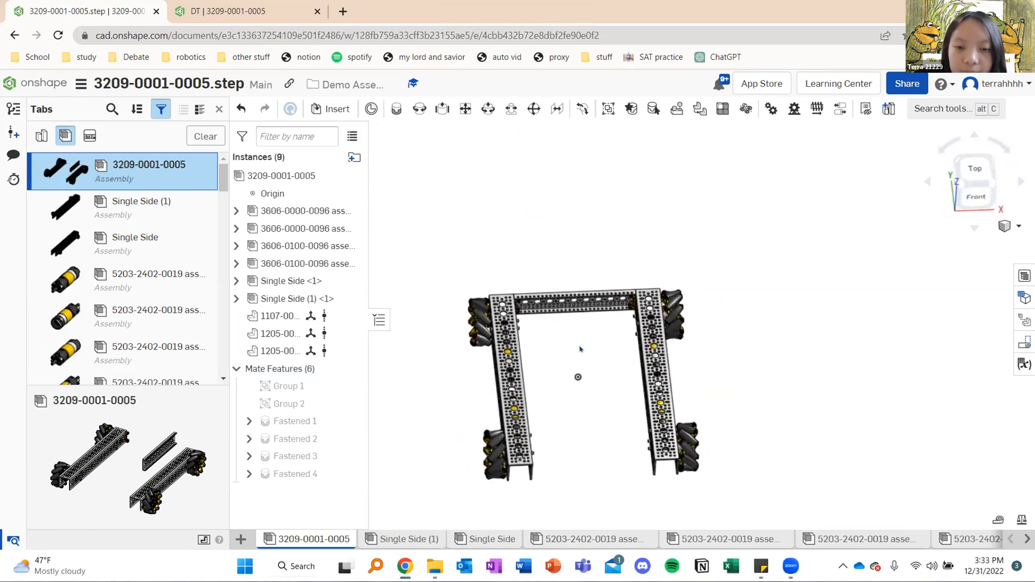
middle_click_drag(589, 315, 593, 290)
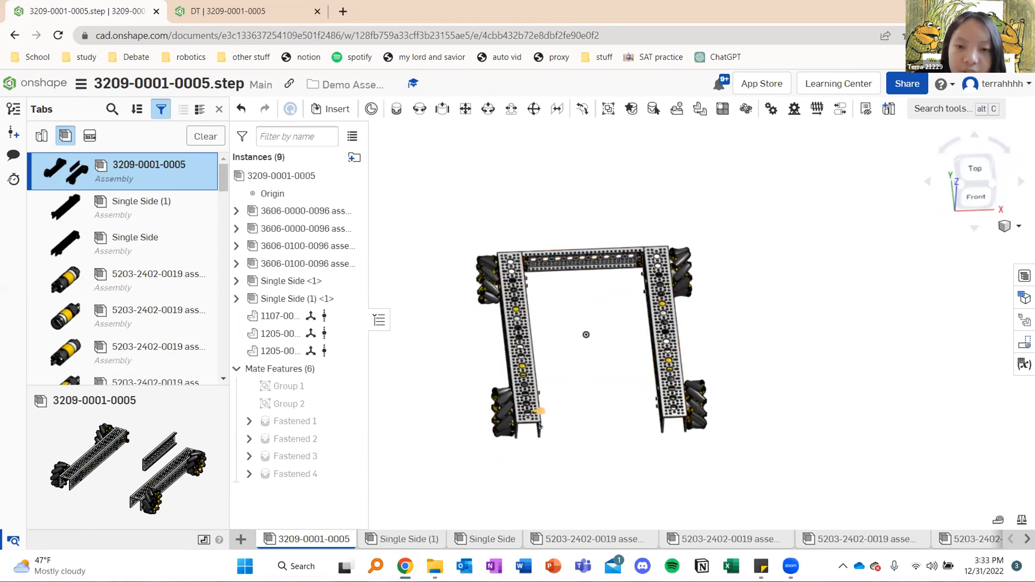
key("shift+5")
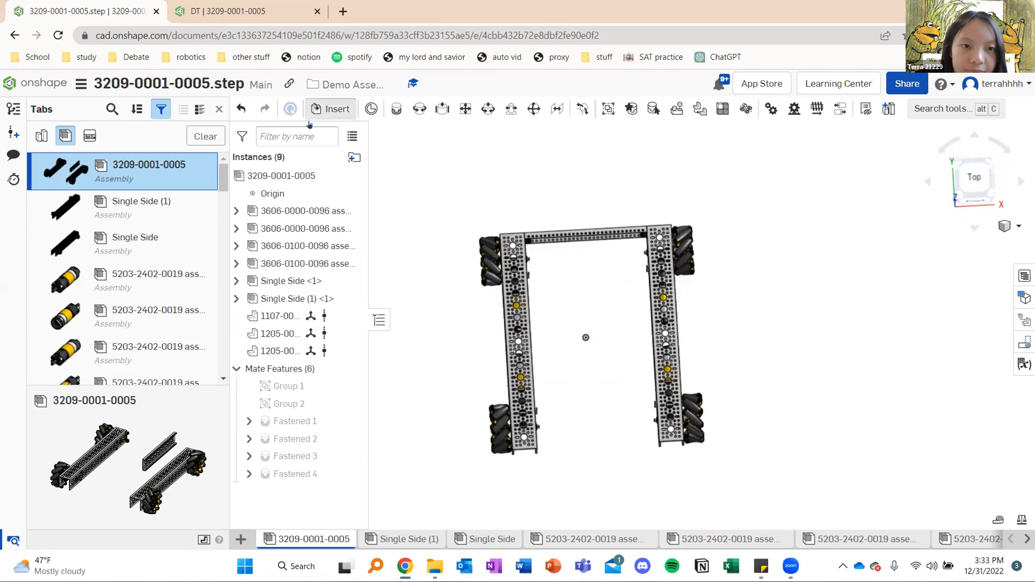
left_click(331, 109)
left_click(424, 311)
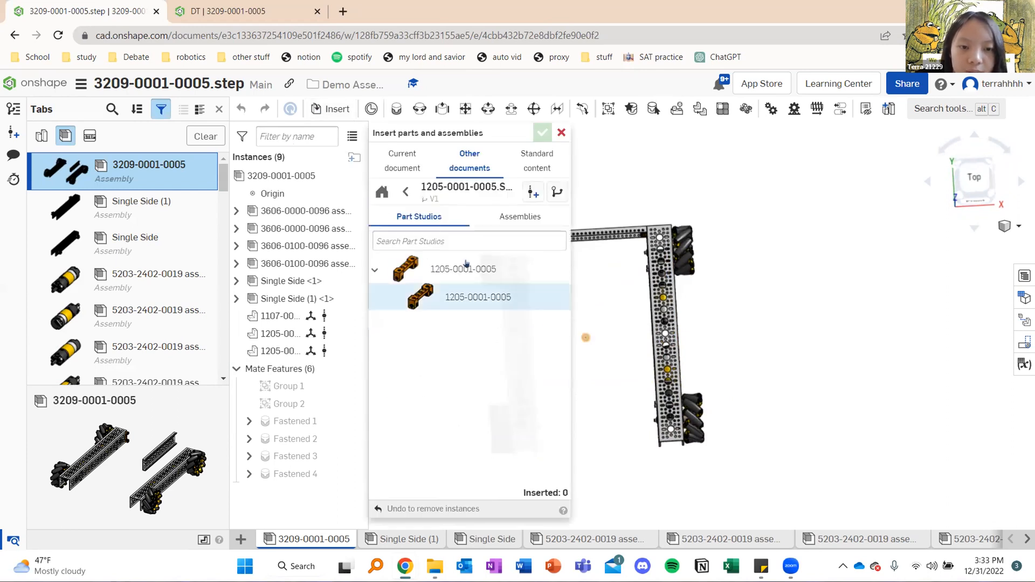
left_click(464, 279)
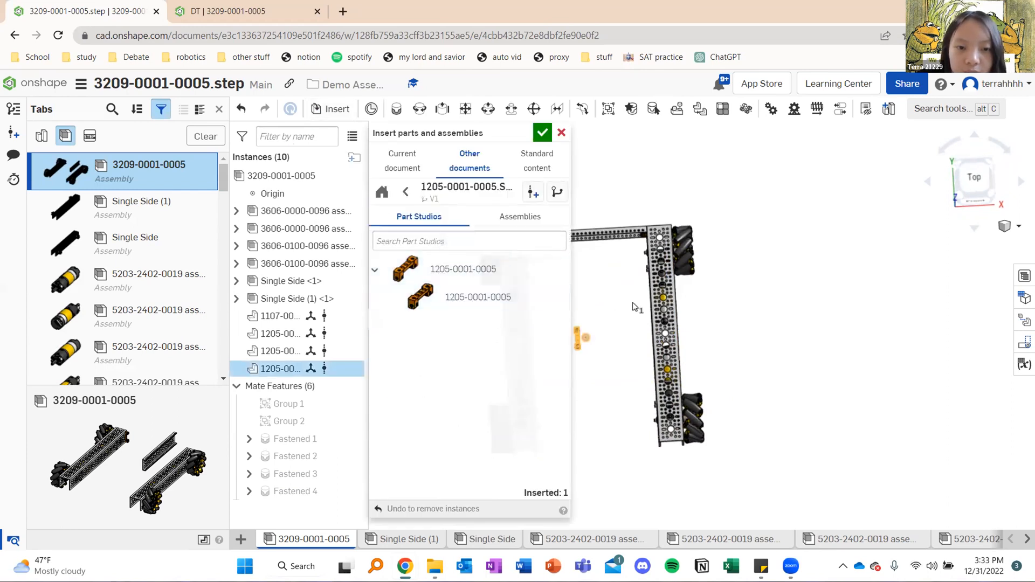
left_click(464, 269)
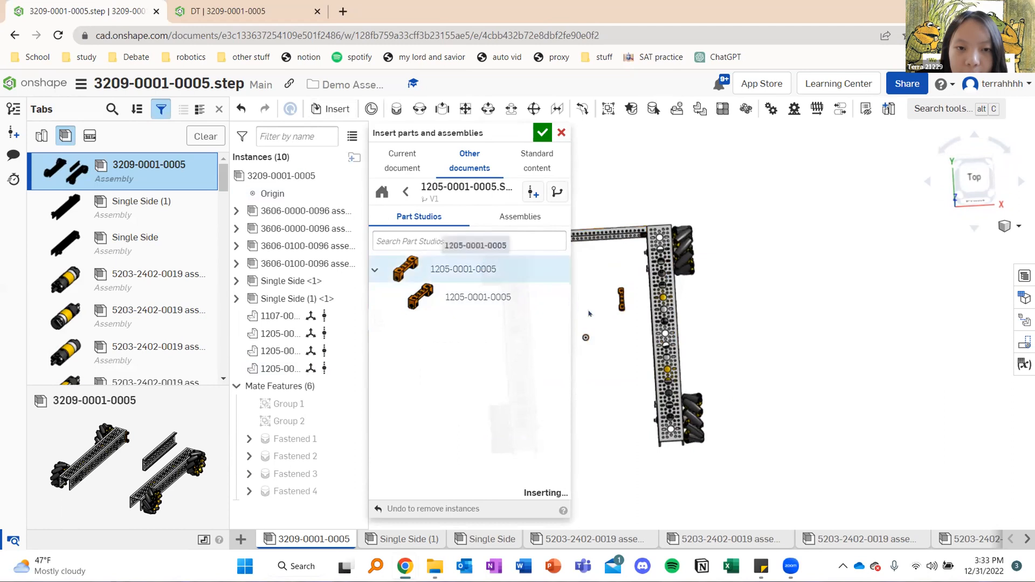
left_click(597, 305)
left_click(542, 132)
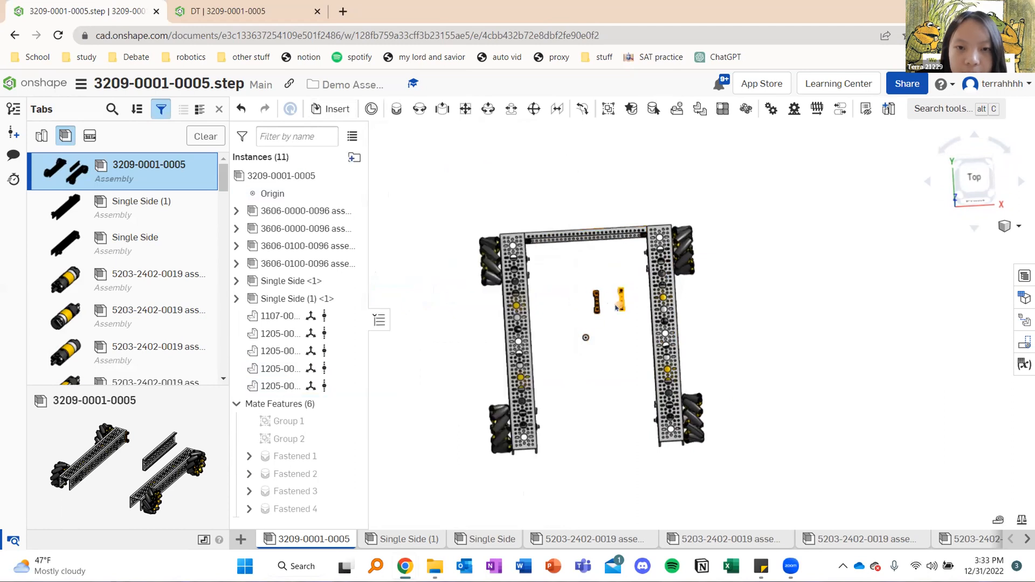
Start a fastened mate and pick the end hole of the newly inserted block nearer the right rail
scroll(618, 318, "up", 5)
scroll(620, 277, "up", 5)
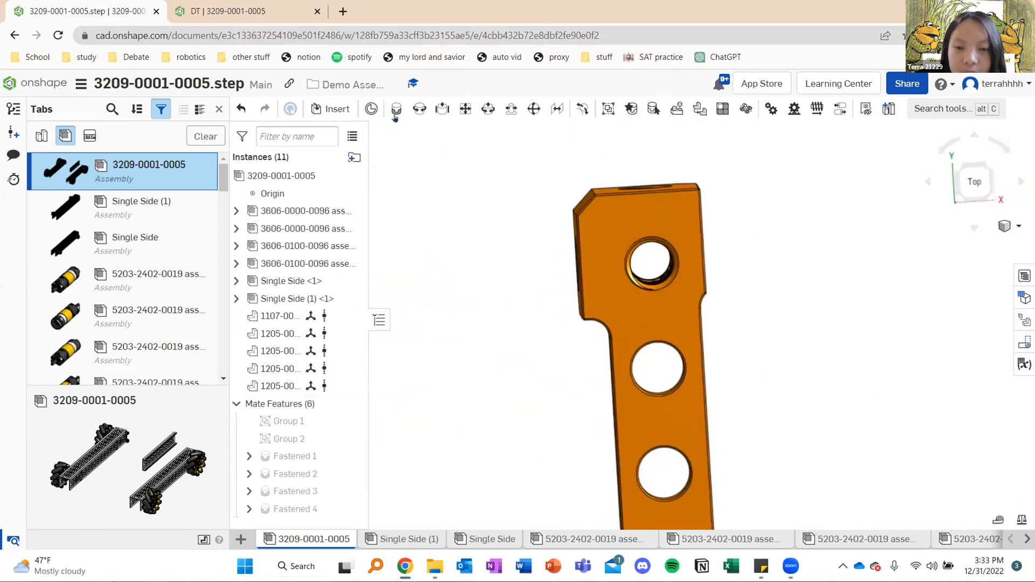
left_click(398, 109)
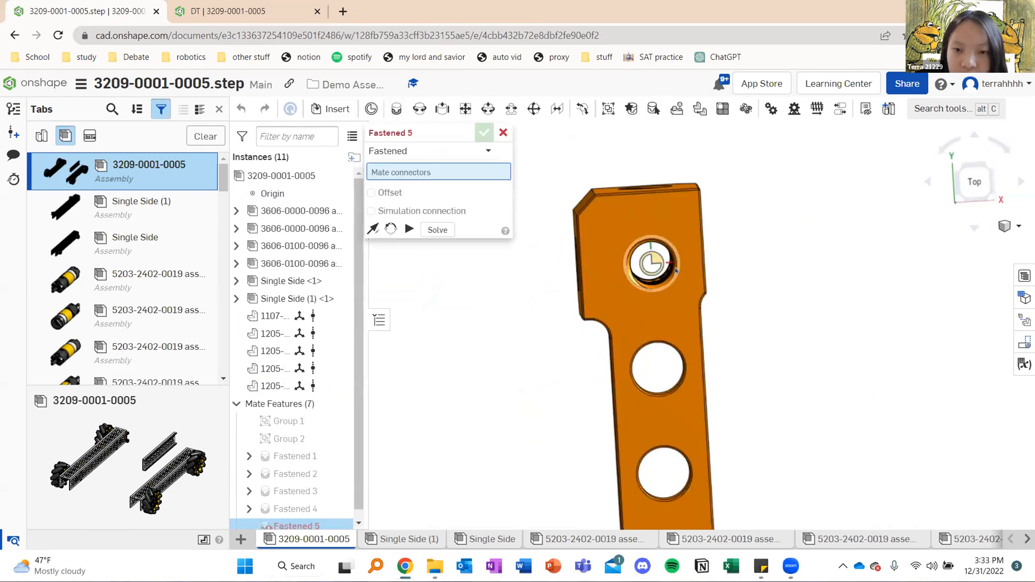
left_click(676, 269)
Fasten the picked block hole to the corner hole at the front end of the right rail's inner face, reorient the block, and accept the mate
scroll(678, 338, "down", 10)
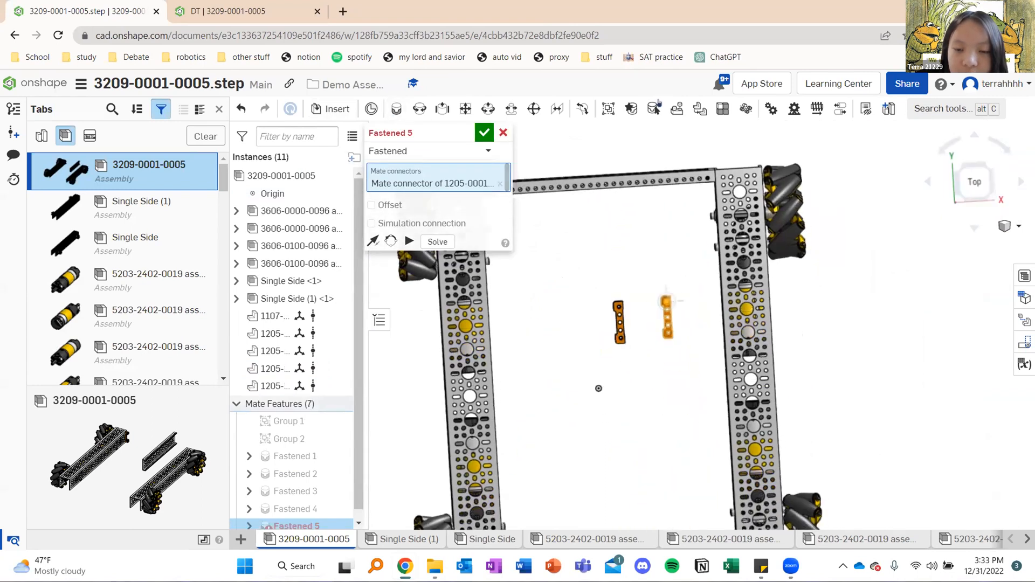
middle_click_drag(680, 344, 658, 102)
right_click_drag(725, 330, 740, 325)
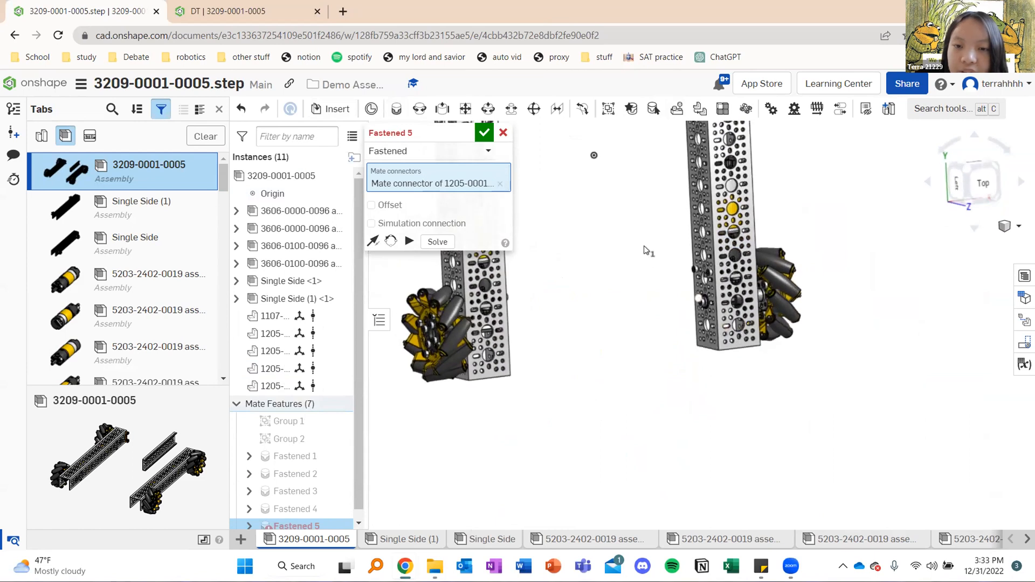
scroll(717, 371, "up", 3)
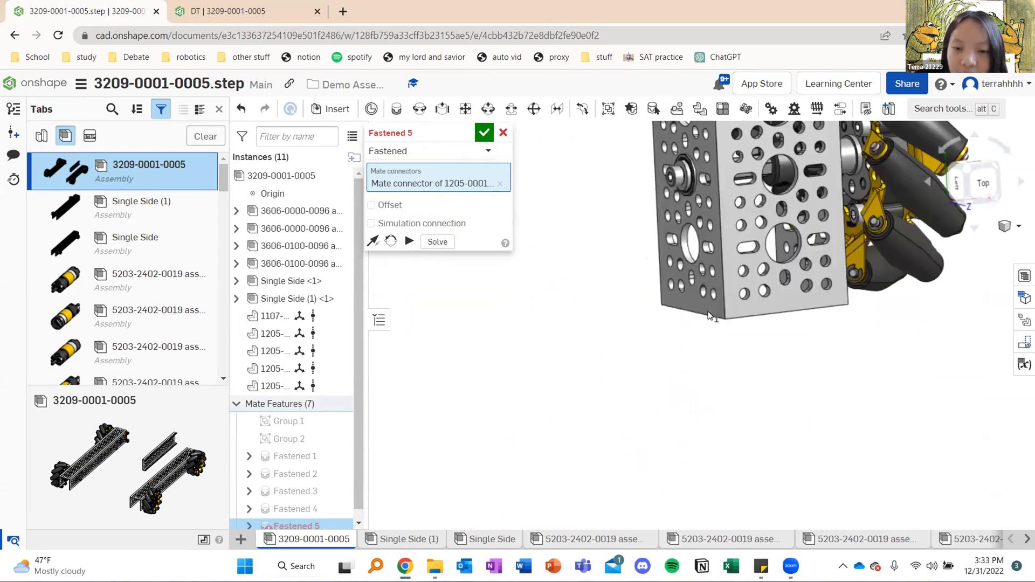
scroll(713, 228, "up", 8)
left_click(702, 241)
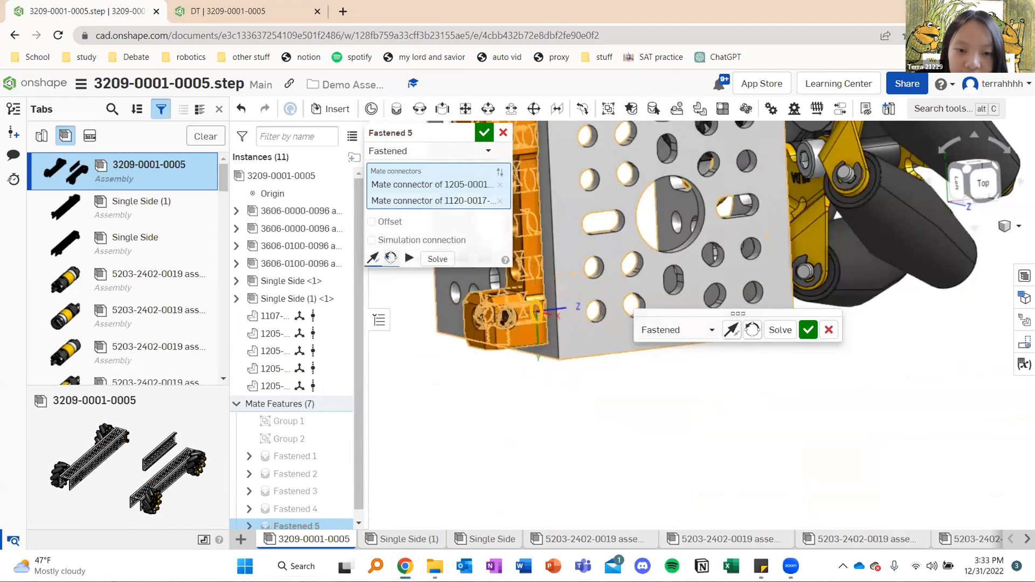
left_click(385, 258)
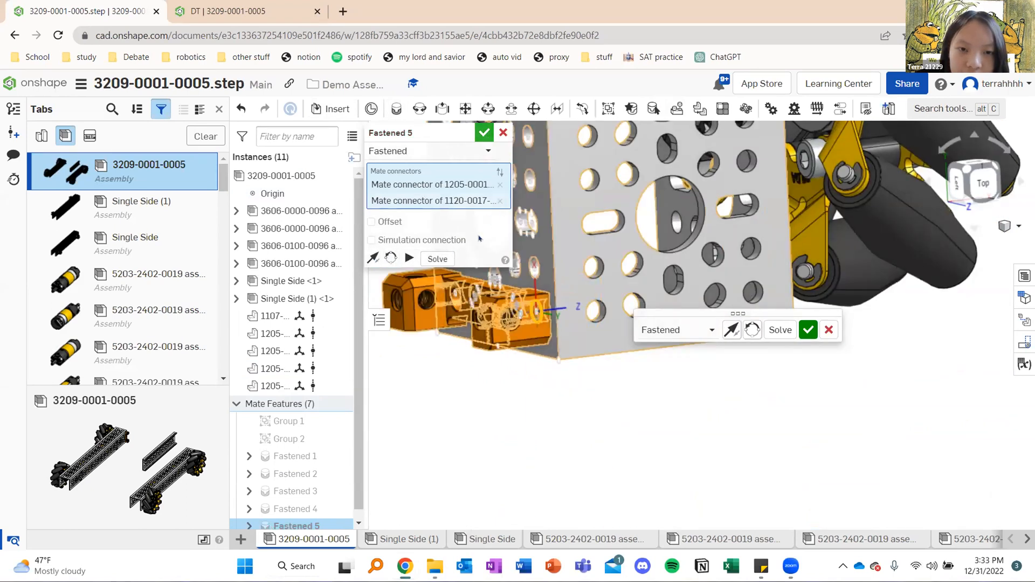
left_click(485, 133)
scroll(720, 405, "down", 5)
scroll(720, 404, "down", 2)
right_click_drag(669, 302, 628, 232)
scroll(624, 194, "up", 3)
scroll(626, 195, "down", 3)
middle_click_drag(659, 268, 647, 409)
scroll(621, 259, "up", 8)
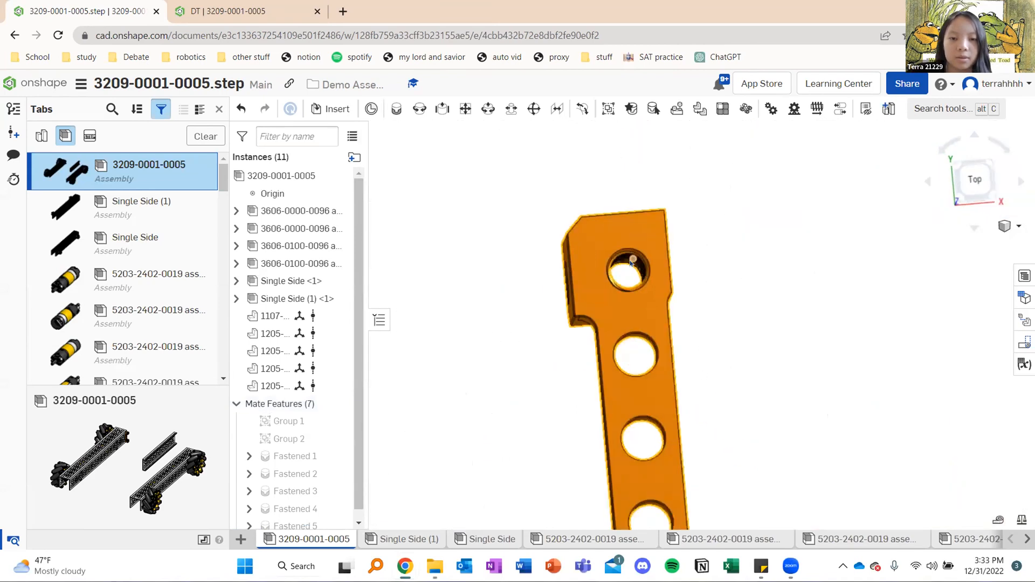
left_click(396, 109)
left_click(643, 289)
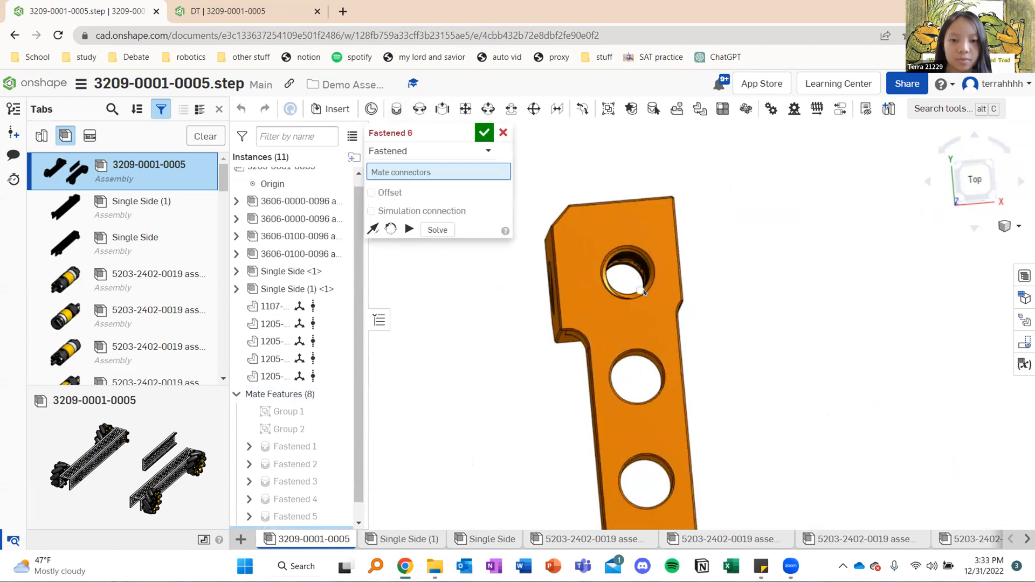
scroll(649, 262, "up", 4)
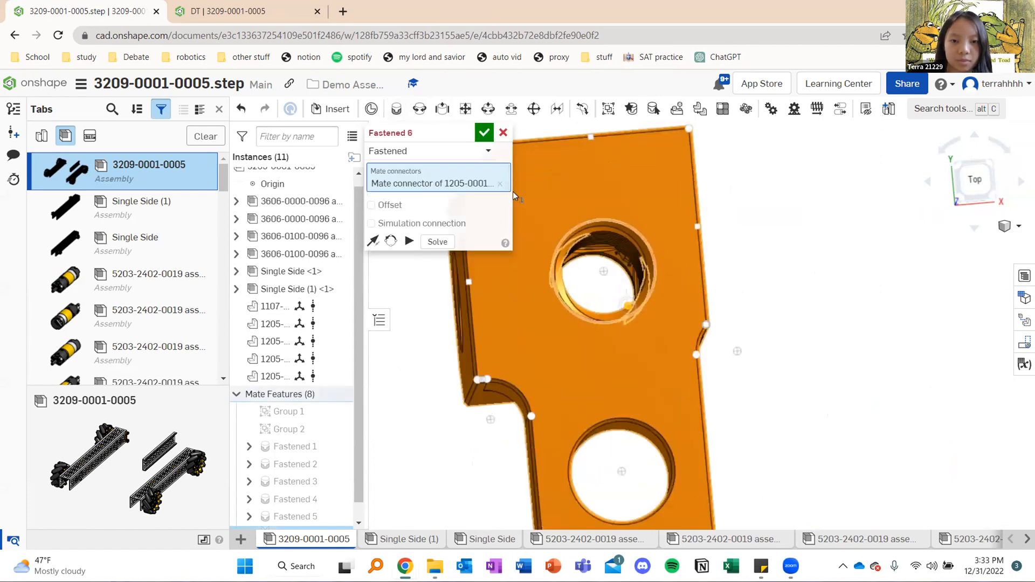
left_click(500, 184)
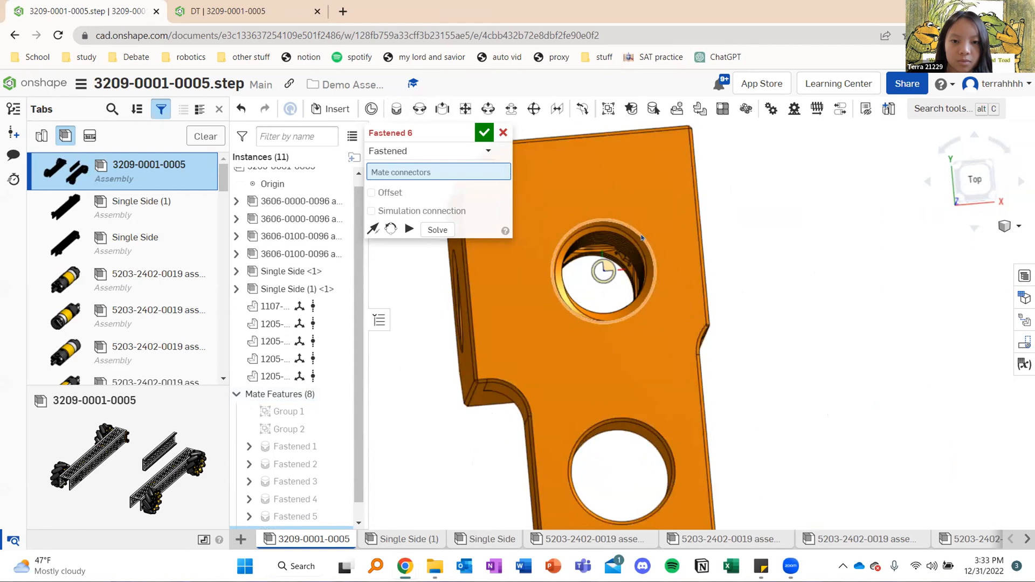
left_click(554, 330)
Fasten the picked block hole to the front corner hole of the left rail's inner face, rotate the block to lie along the face, and accept
scroll(517, 346, "down", 10)
scroll(585, 326, "down", 1)
middle_click_drag(678, 247, 702, 212)
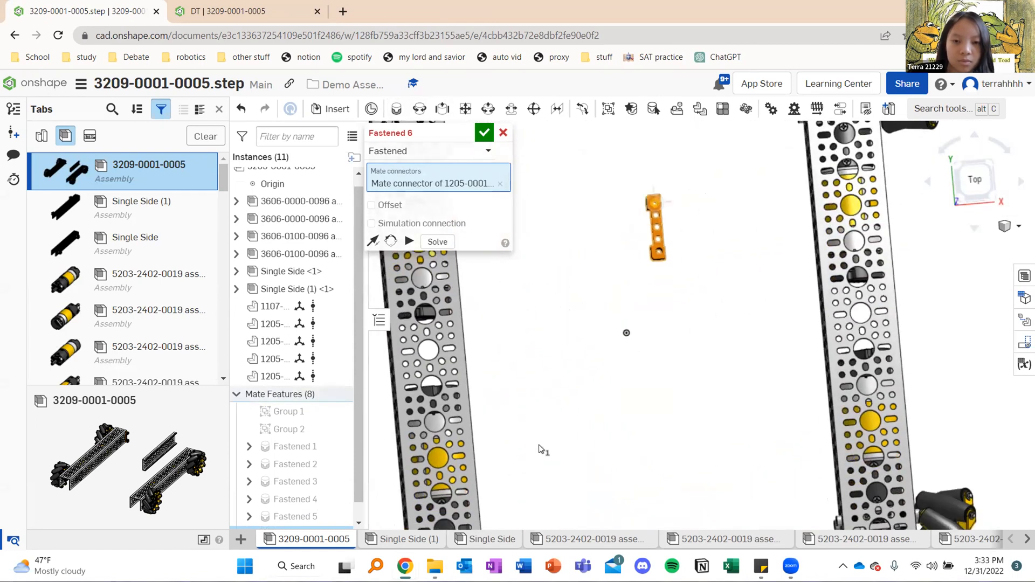
right_click_drag(559, 411, 564, 463)
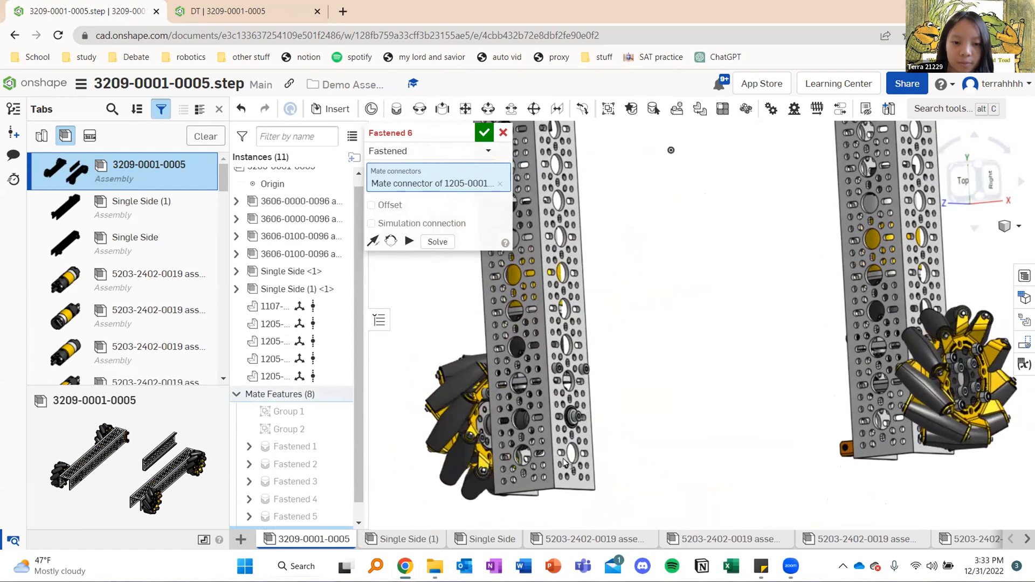
scroll(547, 392, "up", 10)
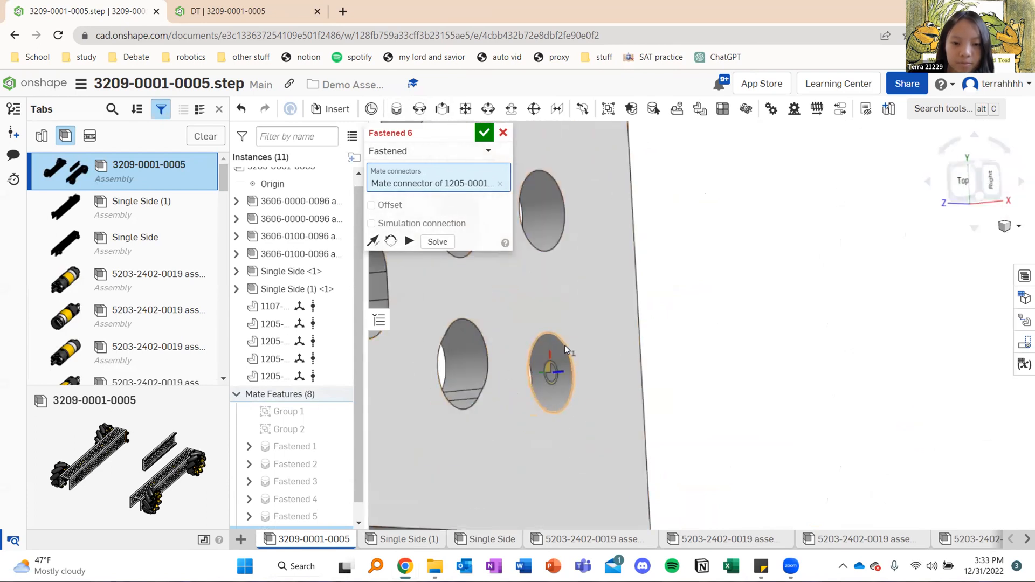
left_click(615, 351)
scroll(506, 318, "down", 8)
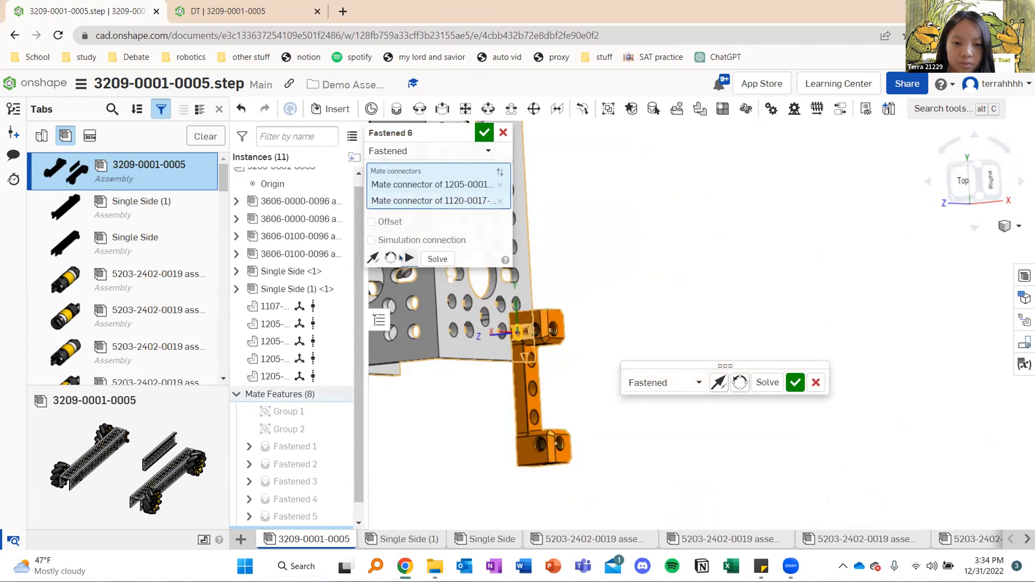
left_click(390, 260)
left_click(391, 260)
left_click(391, 260)
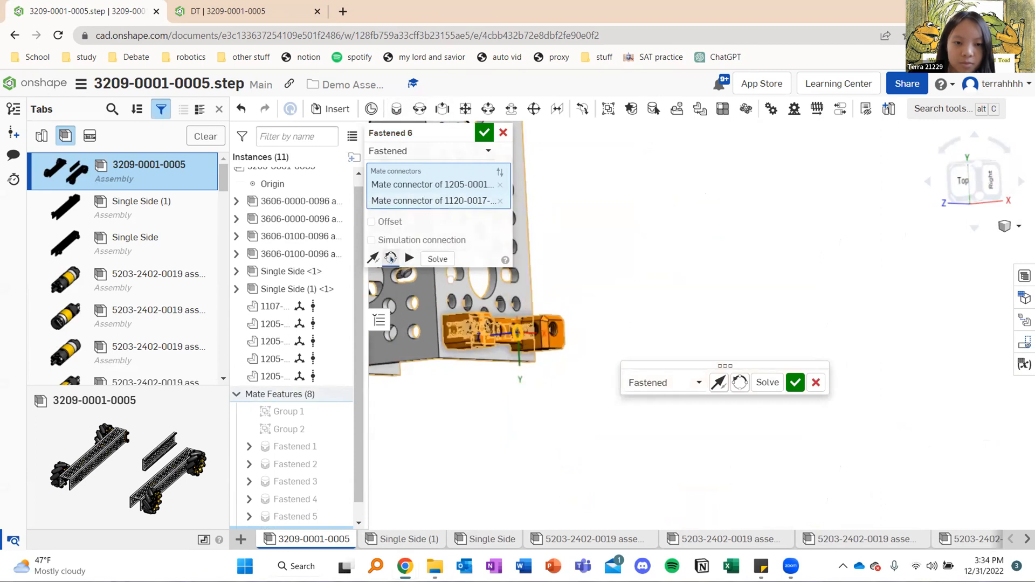
left_click(484, 132)
scroll(486, 131, "down", 6)
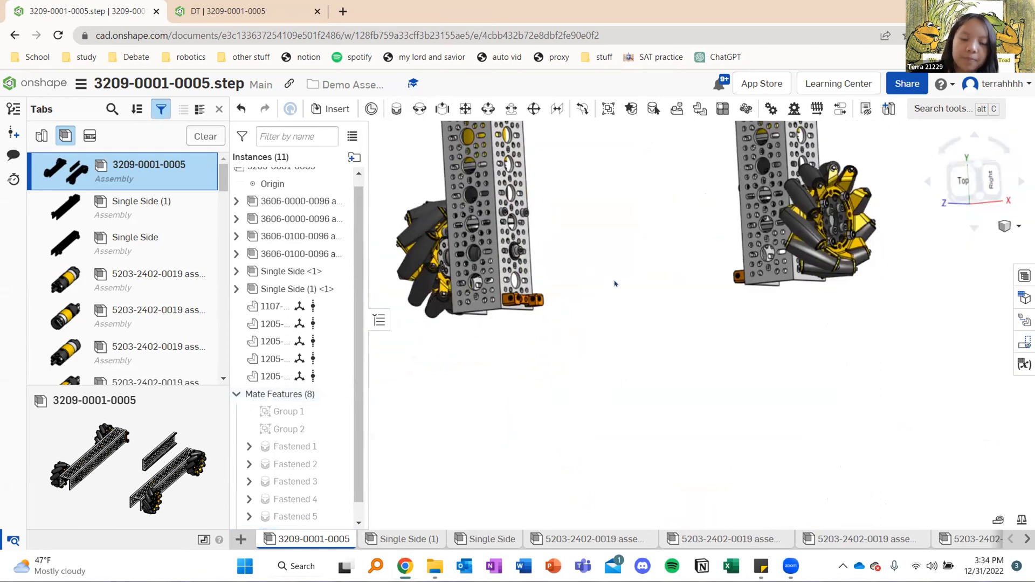
left_click(330, 109)
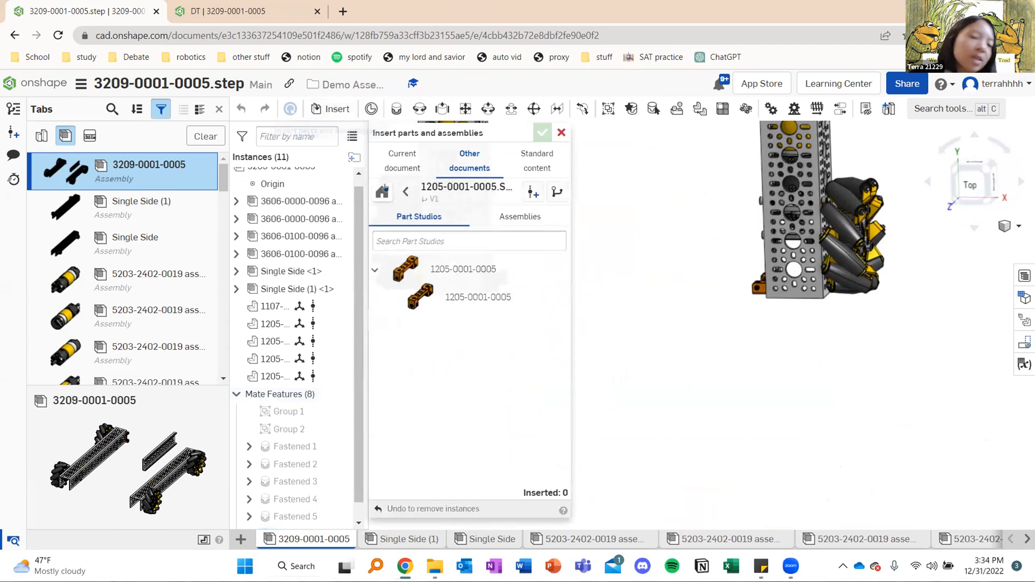
left_click(406, 192)
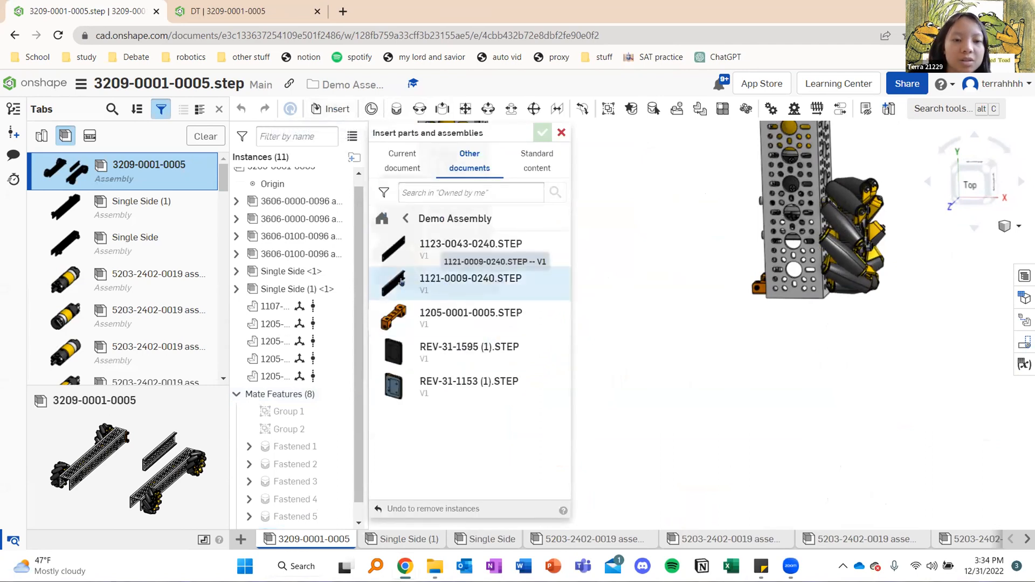
left_click(444, 283)
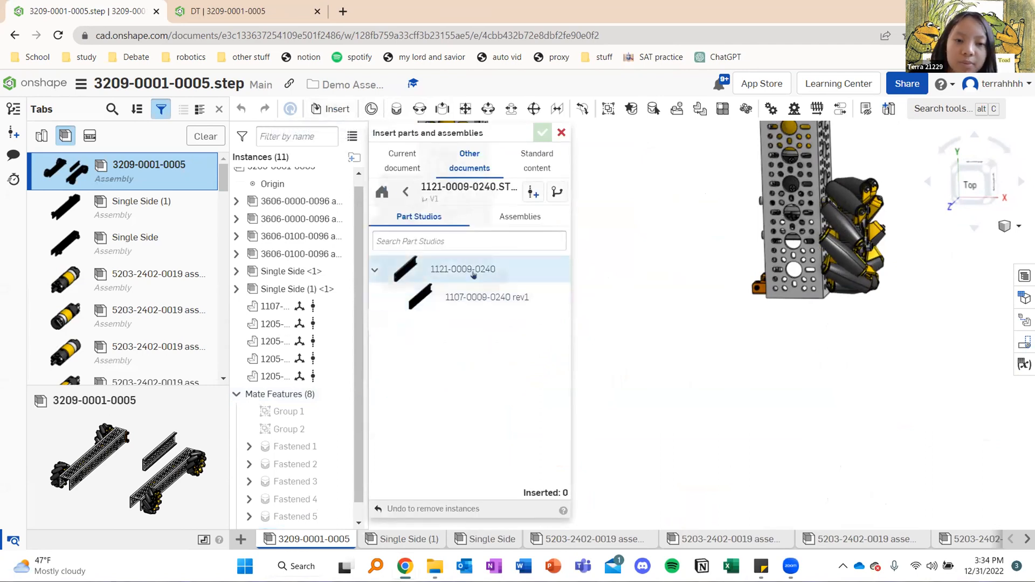
left_click(473, 274)
left_click(631, 242)
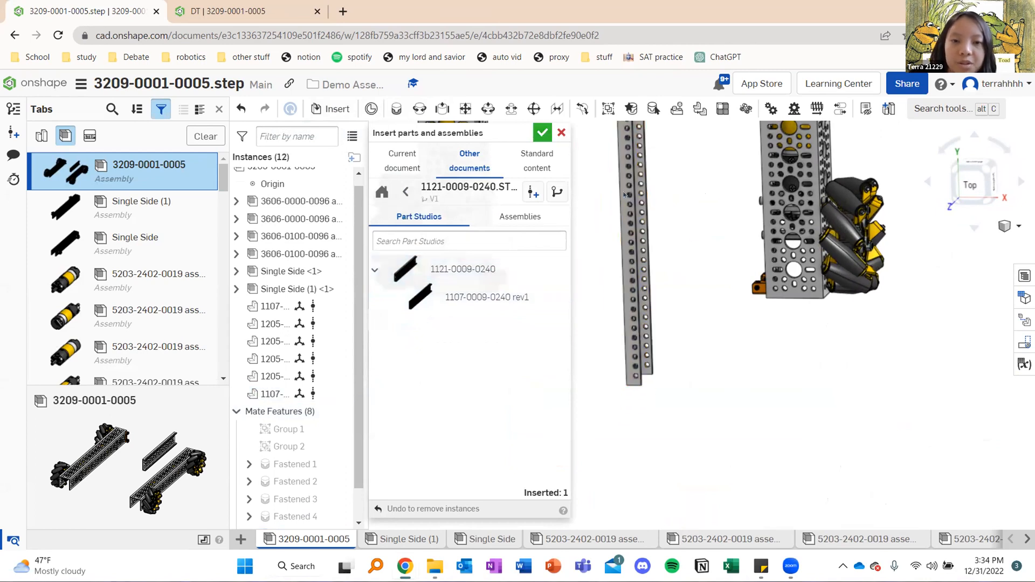
left_click(543, 133)
Start a fastened mate and pick the corner hole on the inner web of the inserted channel as its first connector
right_click_drag(659, 218, 705, 244)
middle_click_drag(697, 224, 687, 280)
right_click_drag(684, 273, 666, 168)
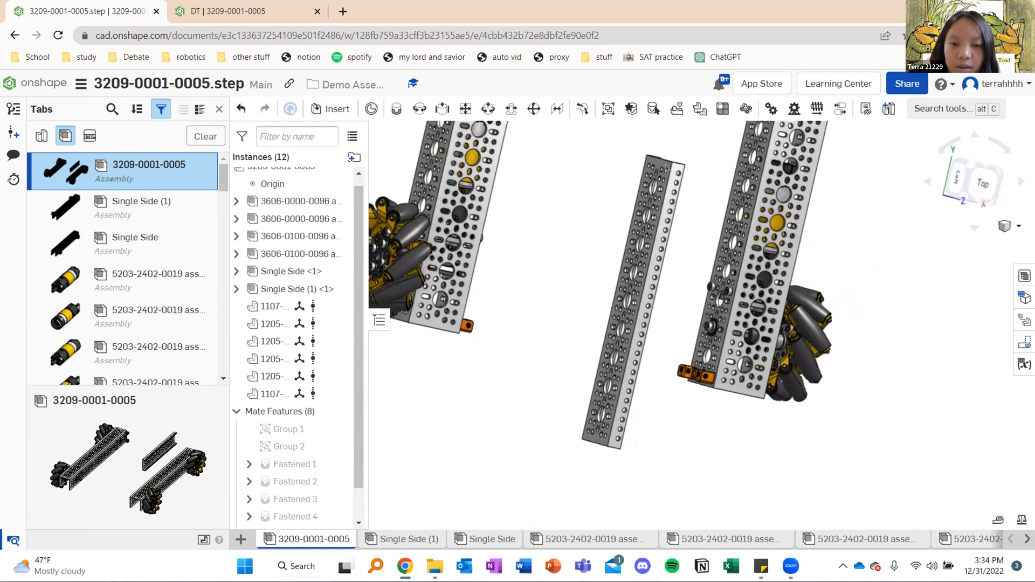
scroll(669, 211, "down", 3)
scroll(675, 207, "up", 3)
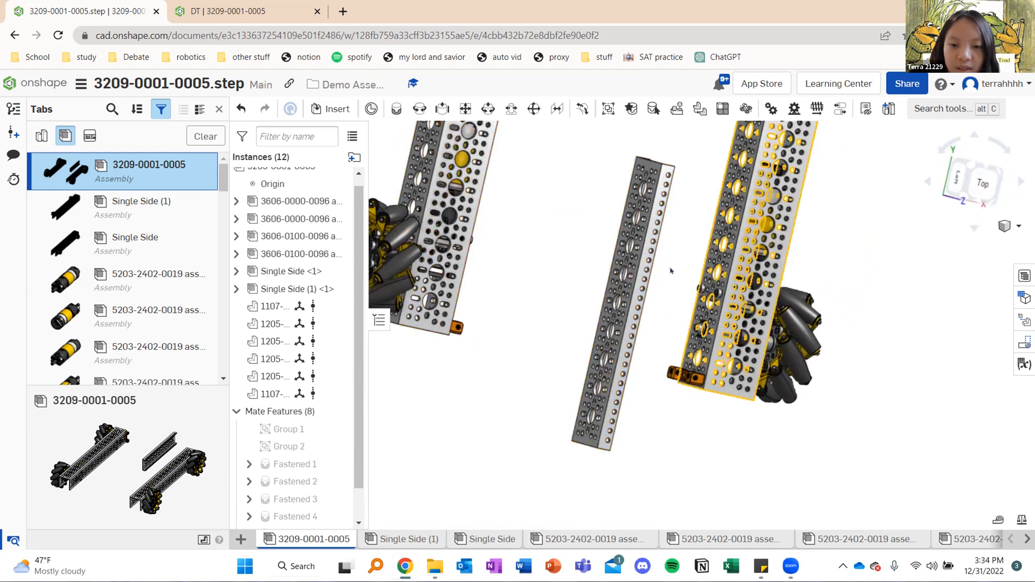
right_click_drag(679, 213, 609, 164)
scroll(607, 163, "up", 6)
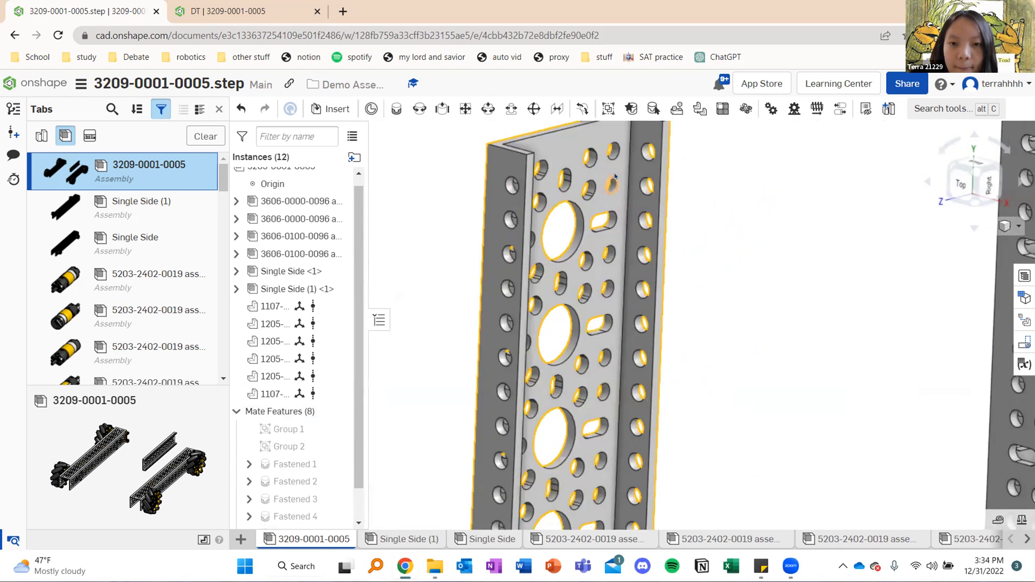
scroll(607, 163, "down", 5)
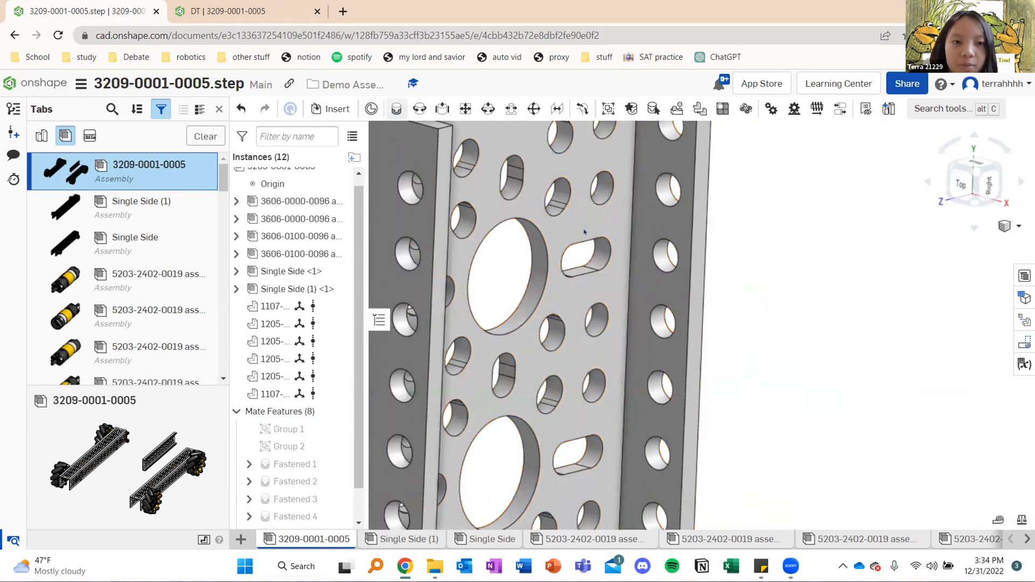
key("j")
left_click(573, 326)
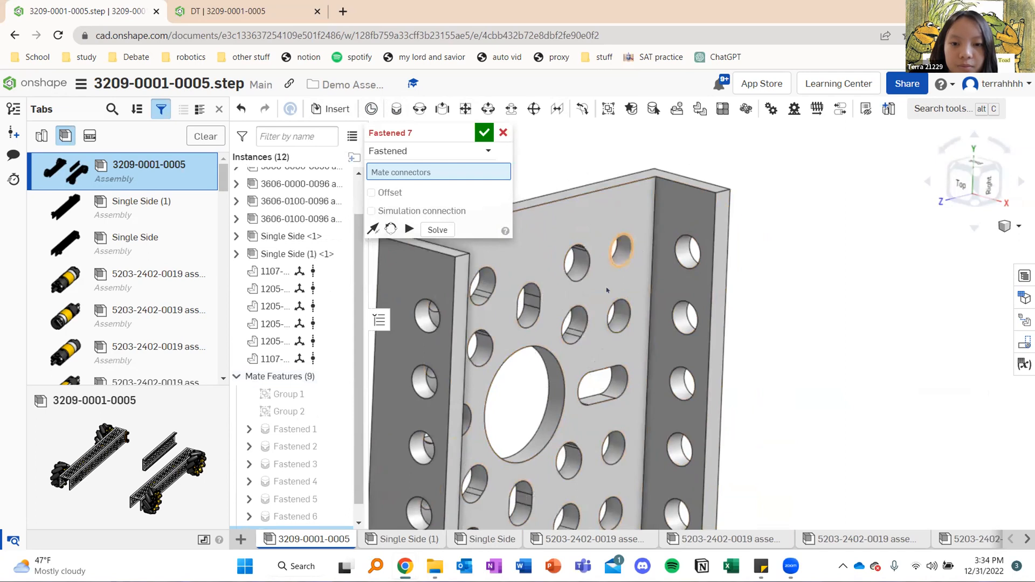
Fasten the channel's picked hole to the left rail's front block, flip and rotate the channel to span both rails, and accept the mate
scroll(549, 350, "down", 9)
scroll(490, 456, "up", 2)
right_click_drag(515, 445, 462, 418)
scroll(468, 413, "up", 10)
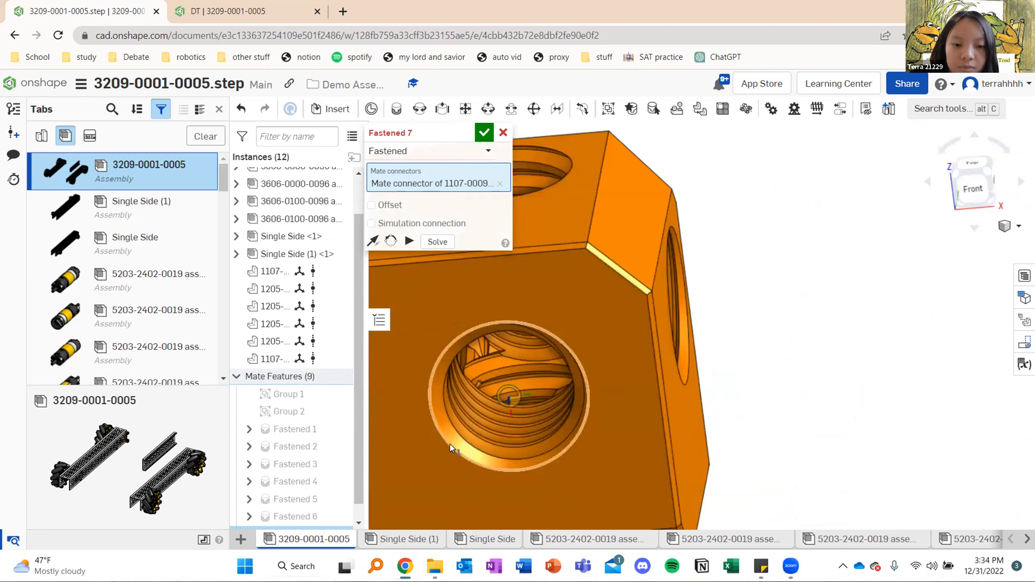
left_click(474, 410)
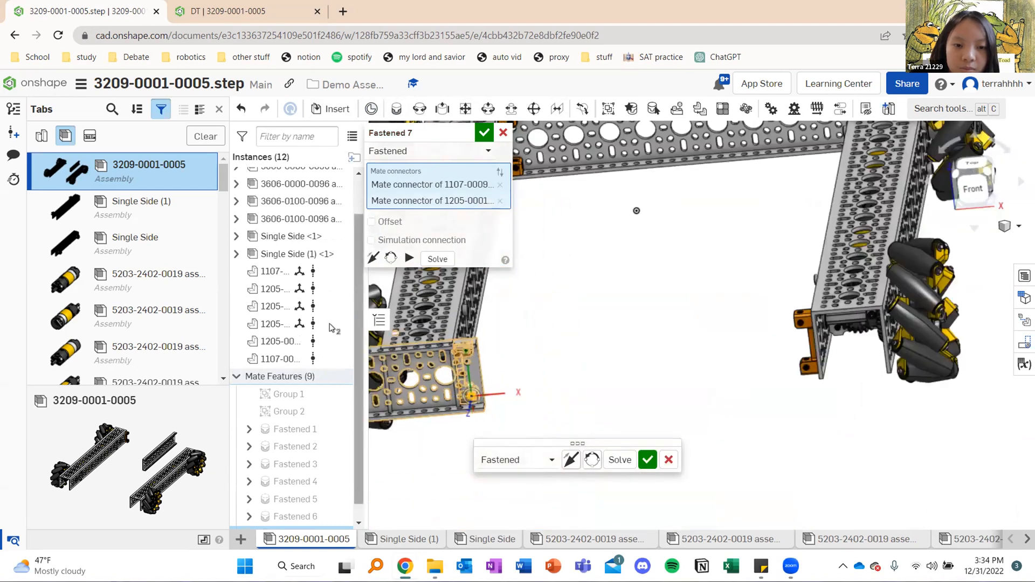
right_click_drag(504, 360, 470, 335)
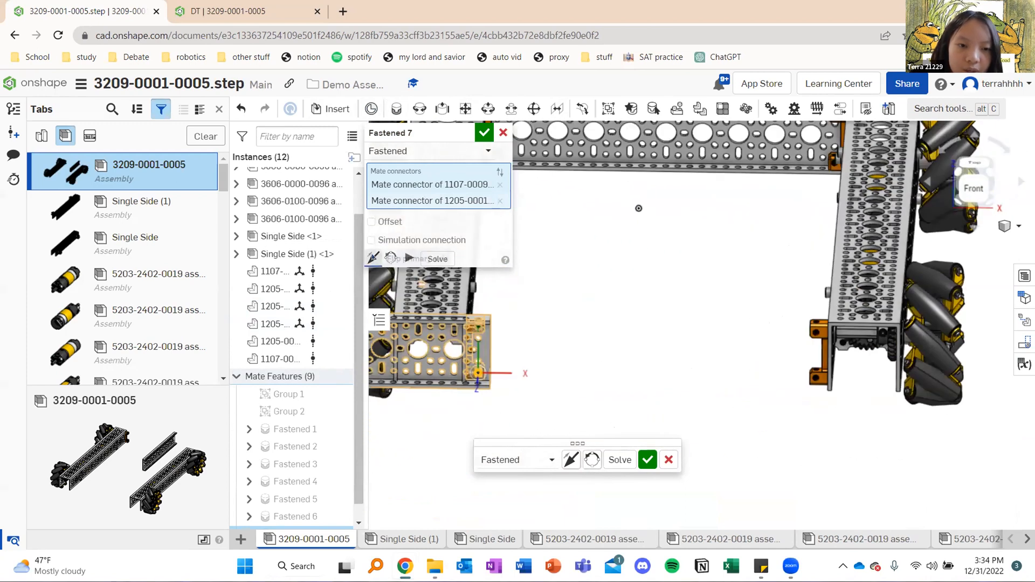
left_click(373, 258)
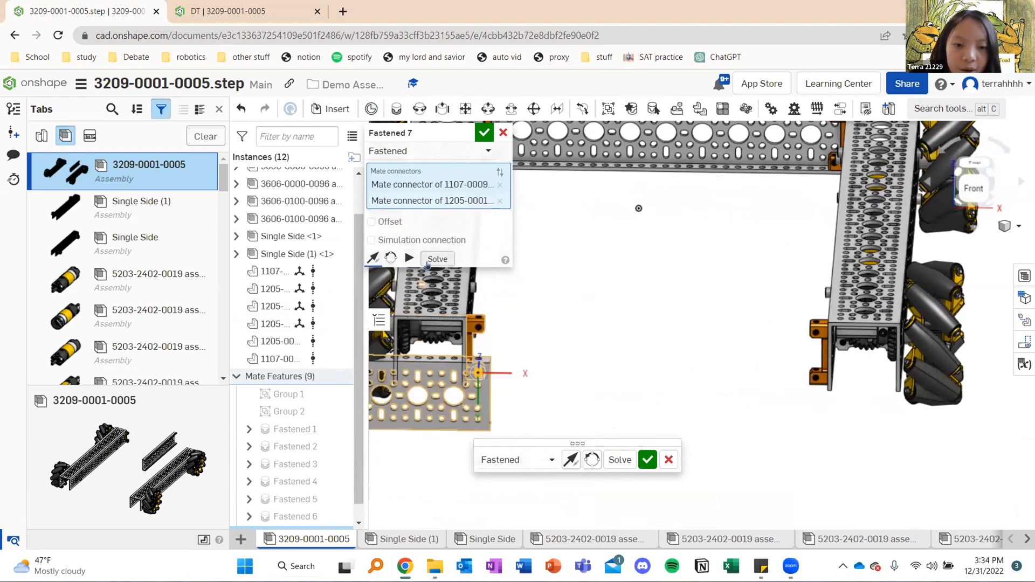
left_click(391, 259)
left_click(391, 258)
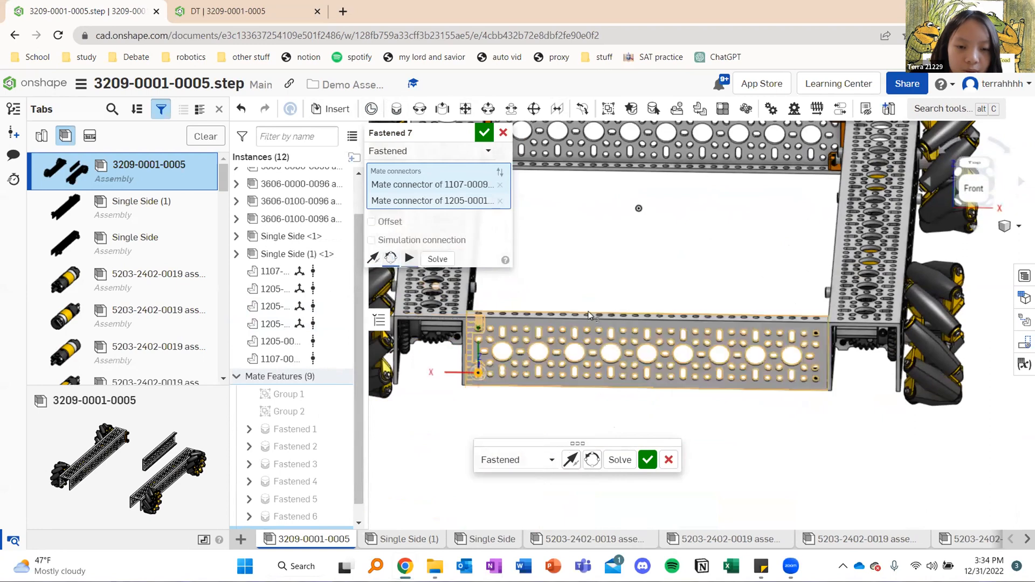
left_click(484, 135)
Examine the assembled frame from above and compare it with the reference drivetrain and its REV hubs in the DT document
scroll(552, 227, "down", 4)
right_click_drag(589, 248, 590, 298)
middle_click_drag(609, 221, 616, 283)
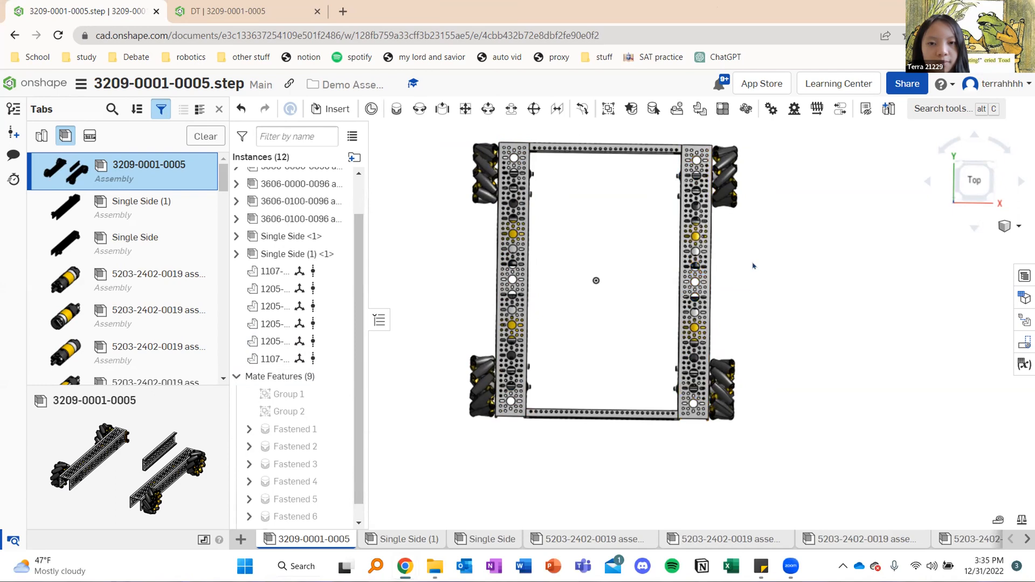
left_click(976, 185)
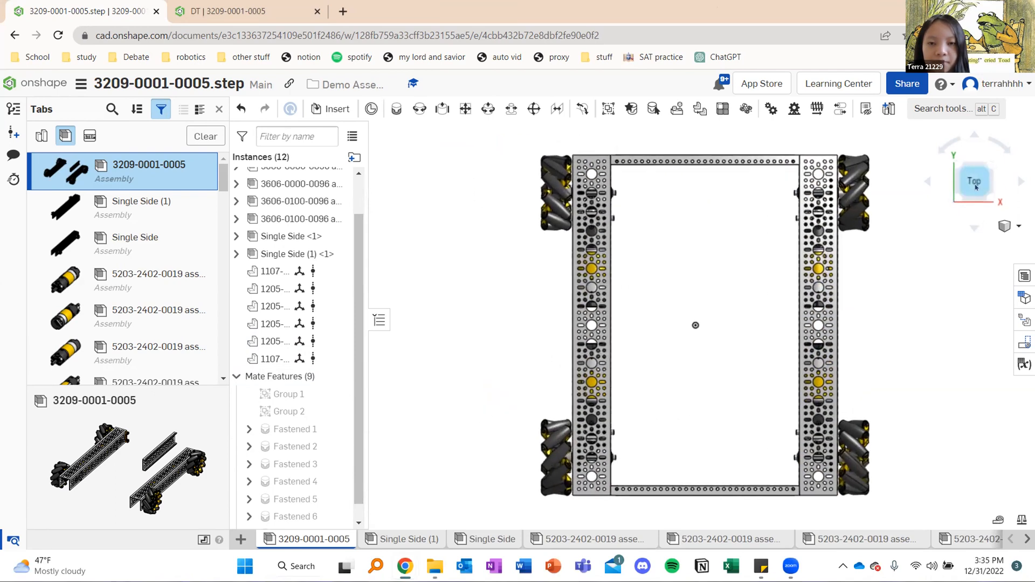
middle_click_drag(676, 238, 589, 204)
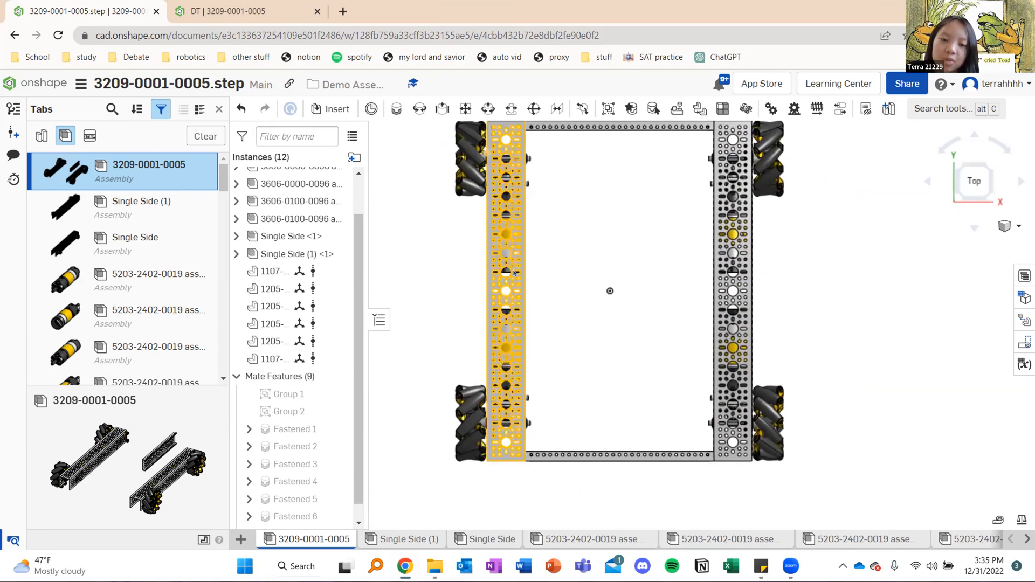
mouse_move(622, 281)
right_mouse_down()
mouse_move(622, 238)
mouse_move(616, 288)
mouse_move(608, 277)
right_mouse_up()
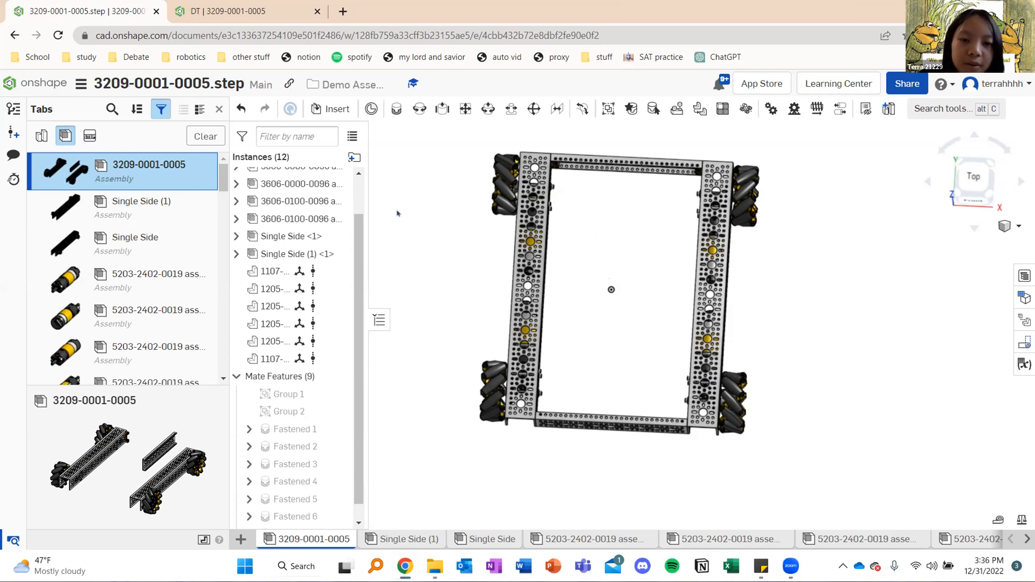
left_click(237, 11)
right_click_drag(591, 299, 639, 319)
right_click_drag(579, 360, 596, 227)
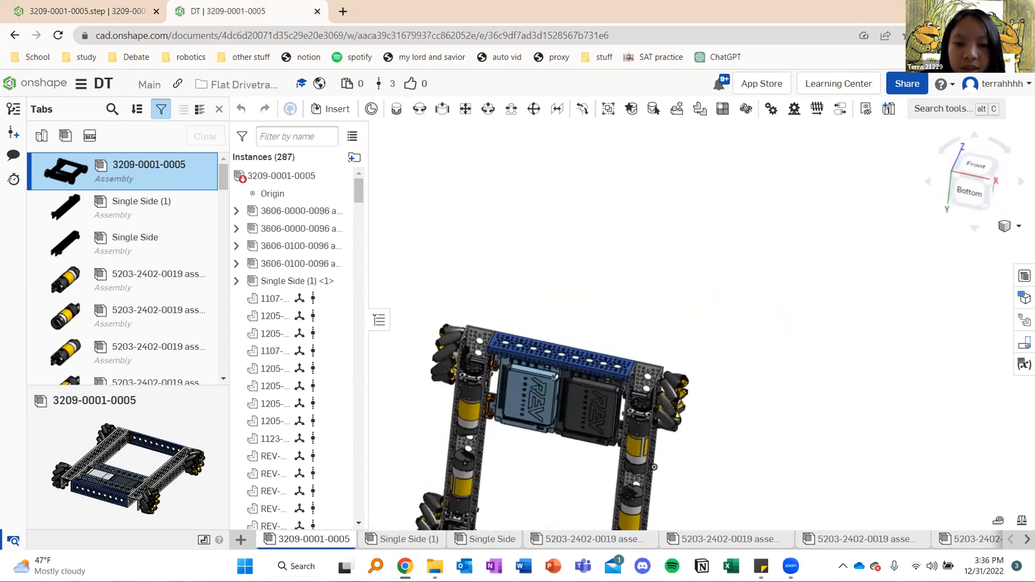
left_click(76, 12)
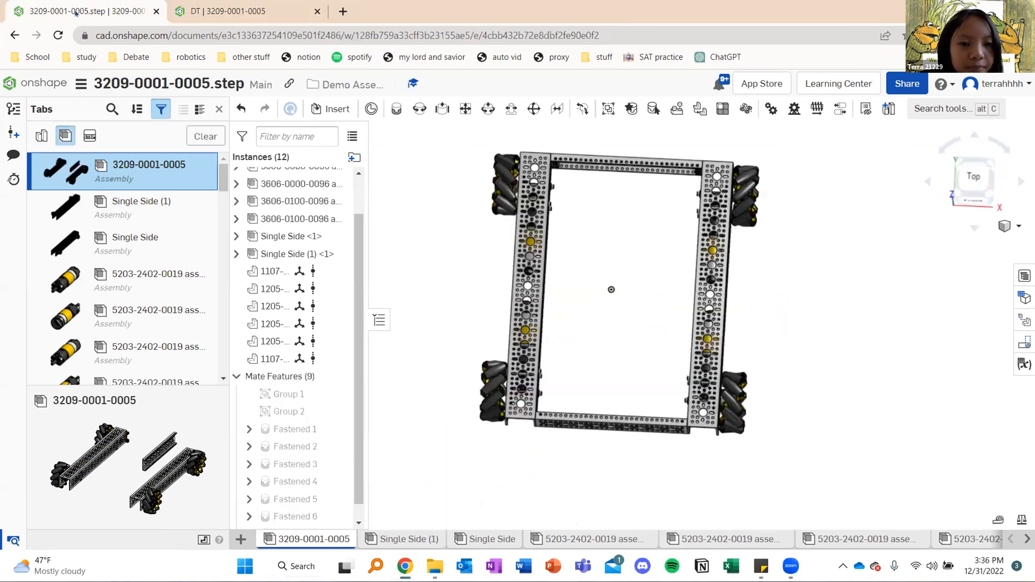
left_click(331, 109)
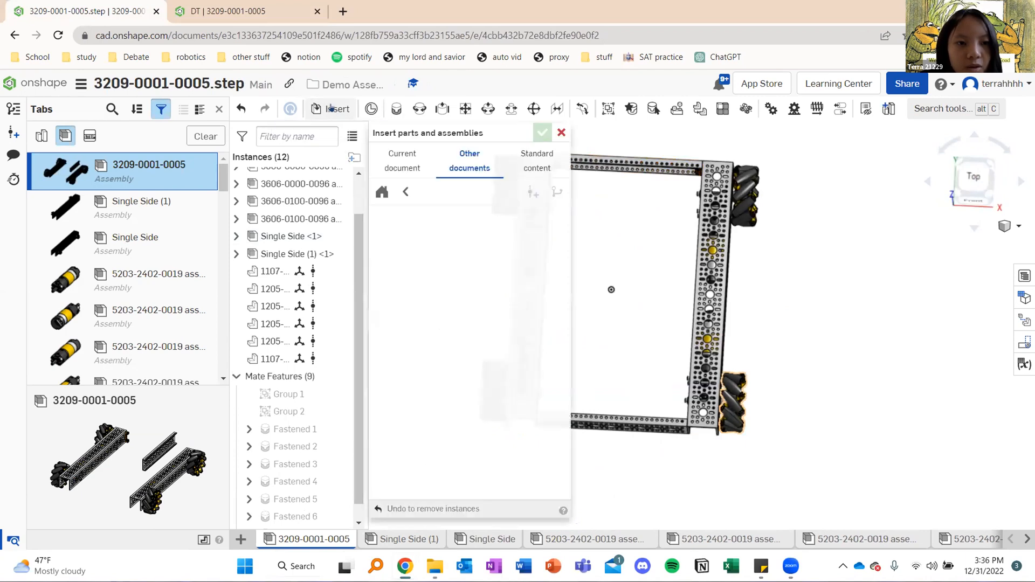
left_click(408, 189)
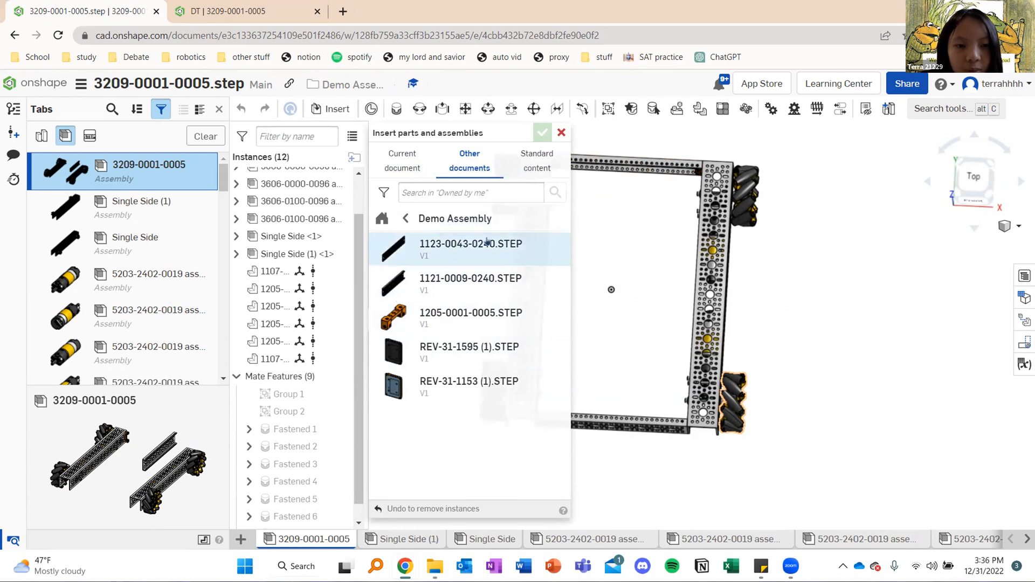
left_click(453, 243)
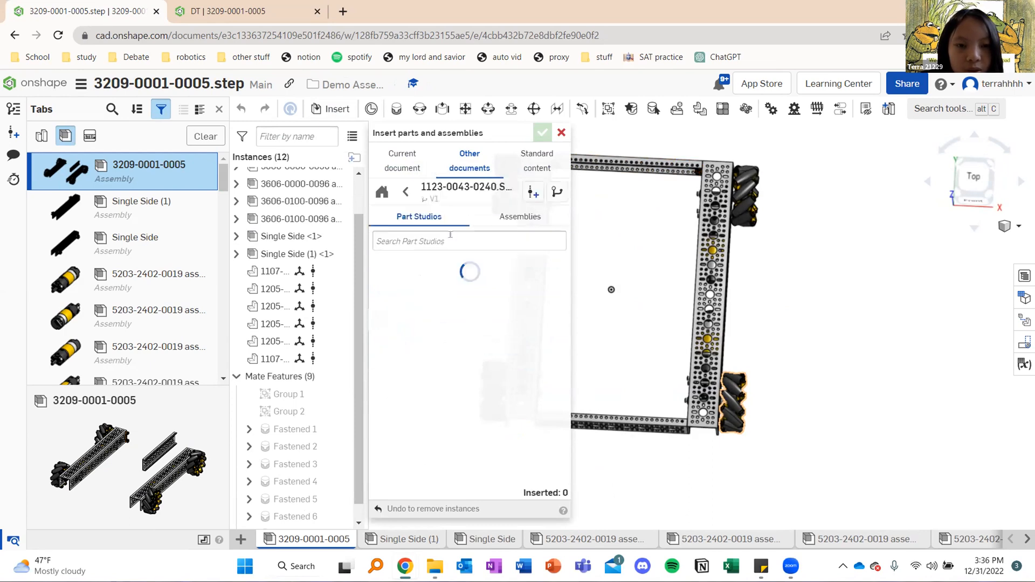
left_click(473, 269)
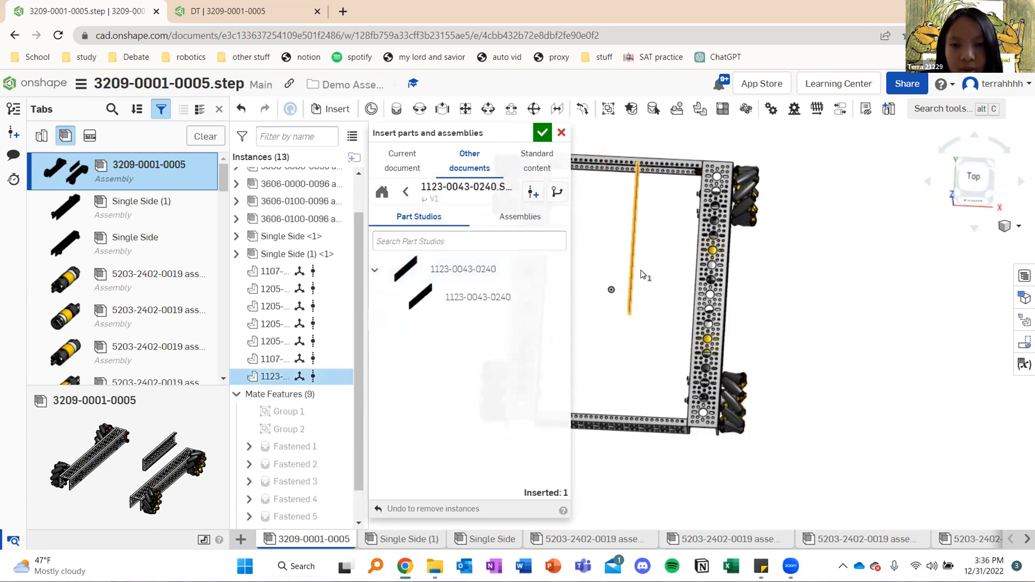
left_click(649, 280)
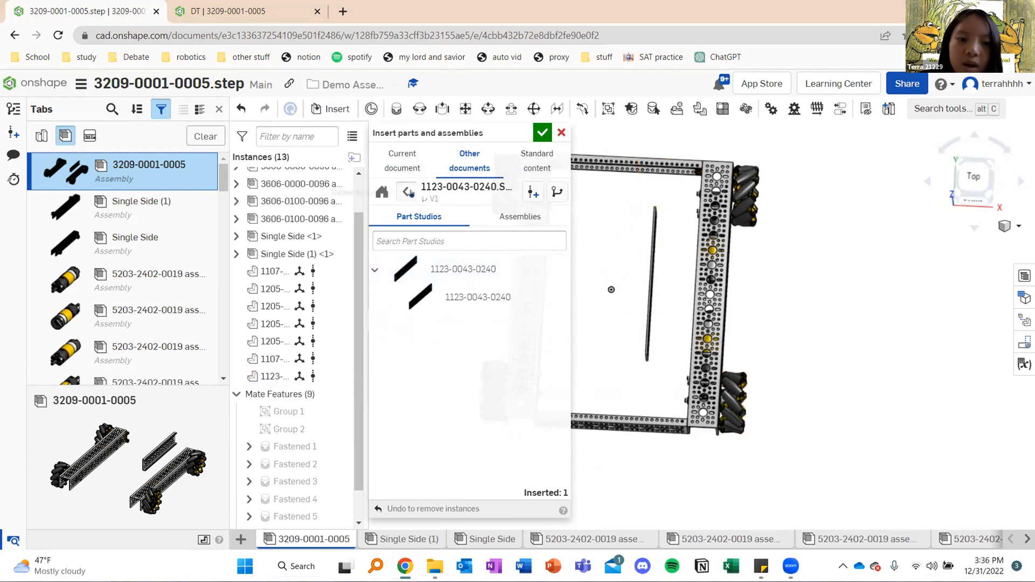
left_click(404, 195)
left_click(442, 317)
left_click(413, 264)
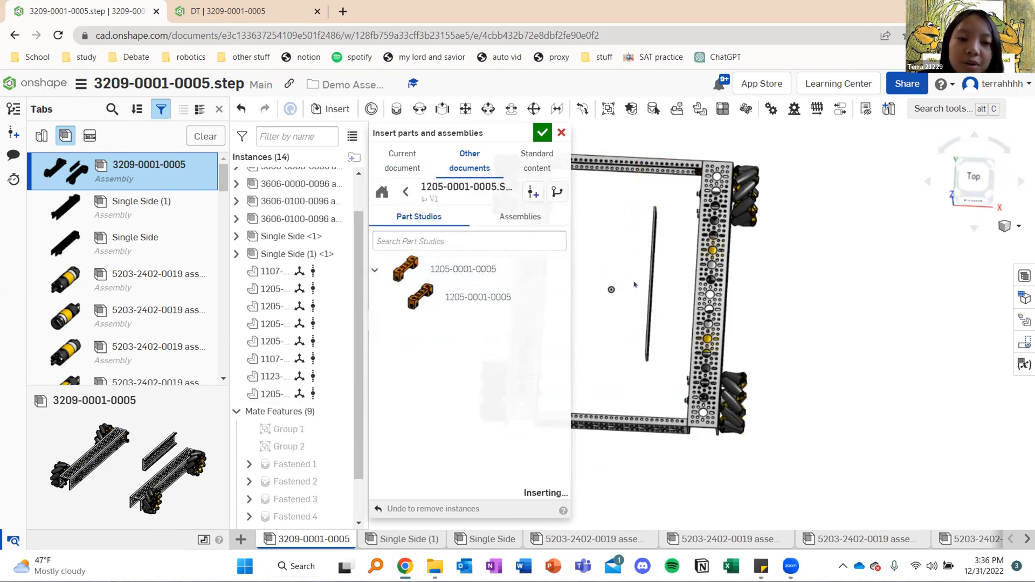
left_click(413, 262)
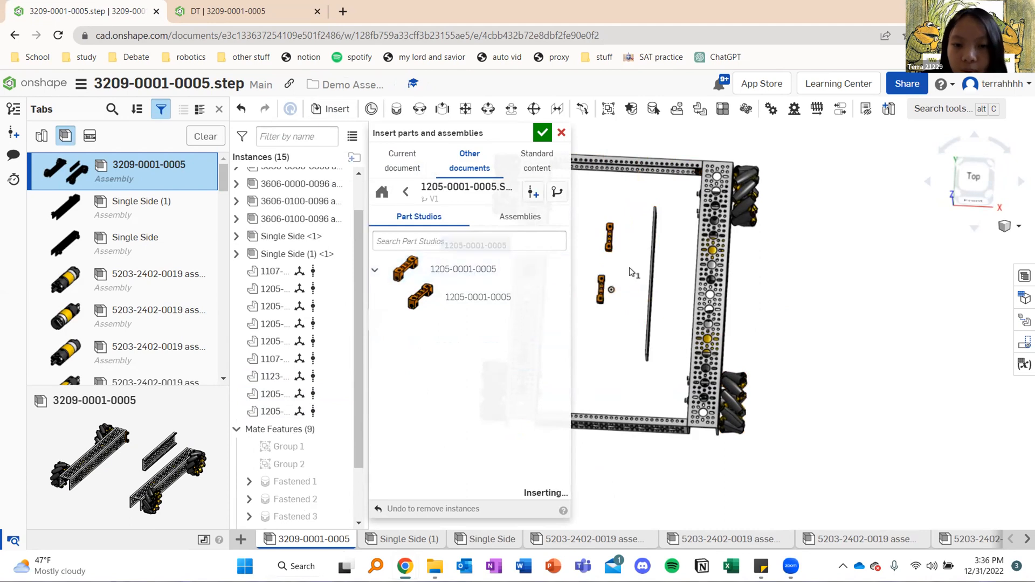
left_click(627, 232)
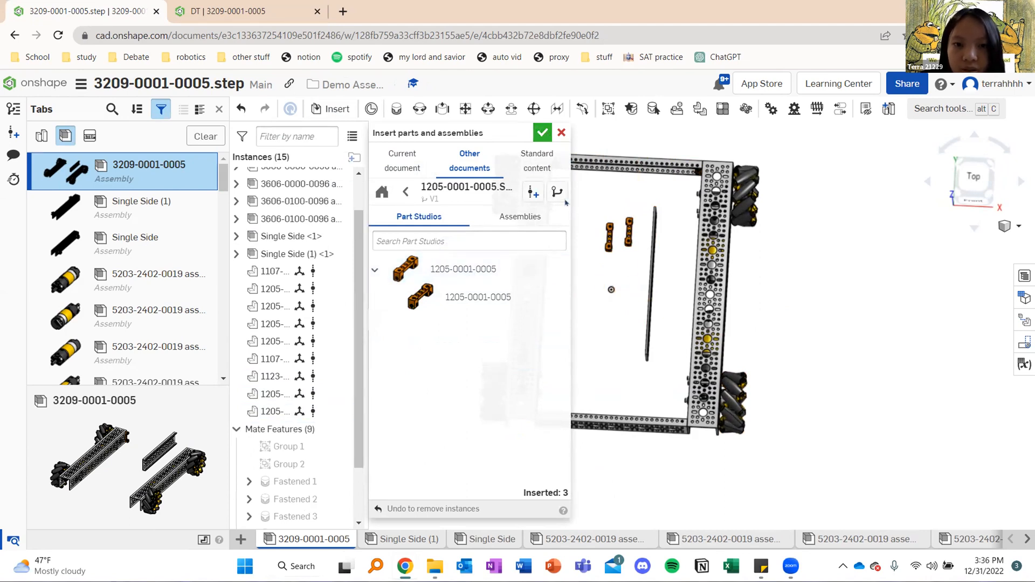
Start a fastened mate and pick the end hole on the side face of one loose block as its first connector
scroll(596, 261, "up", 6)
scroll(581, 250, "down", 5)
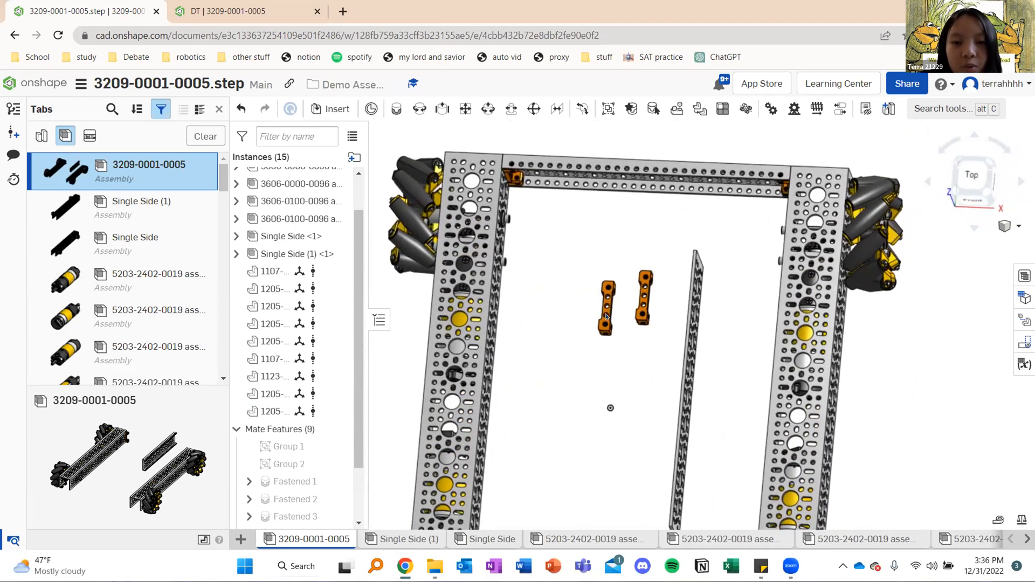
scroll(606, 316, "up", 5)
scroll(534, 301, "down", 5)
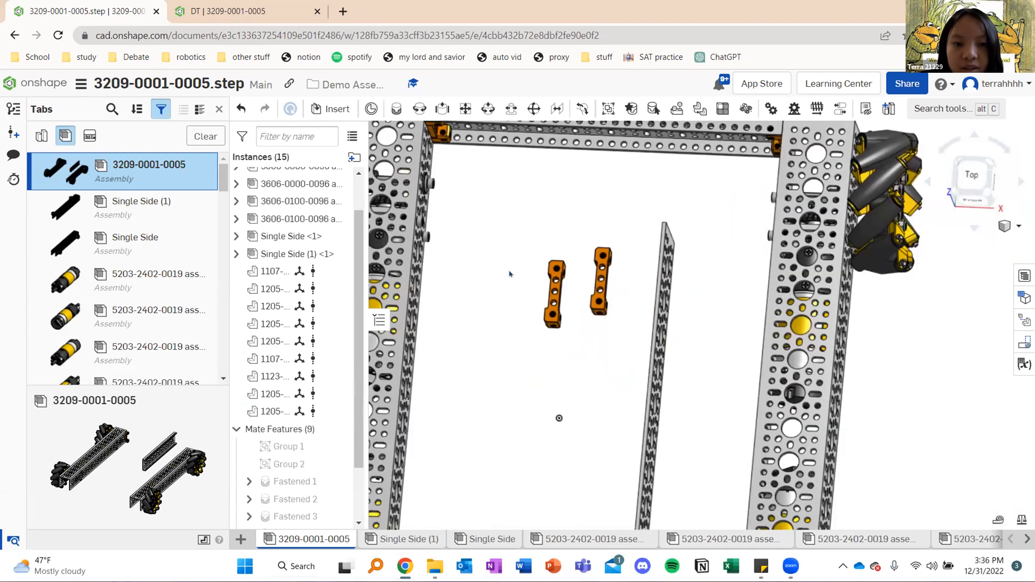
right_click_drag(506, 272, 468, 275)
middle_click_drag(575, 256, 608, 335)
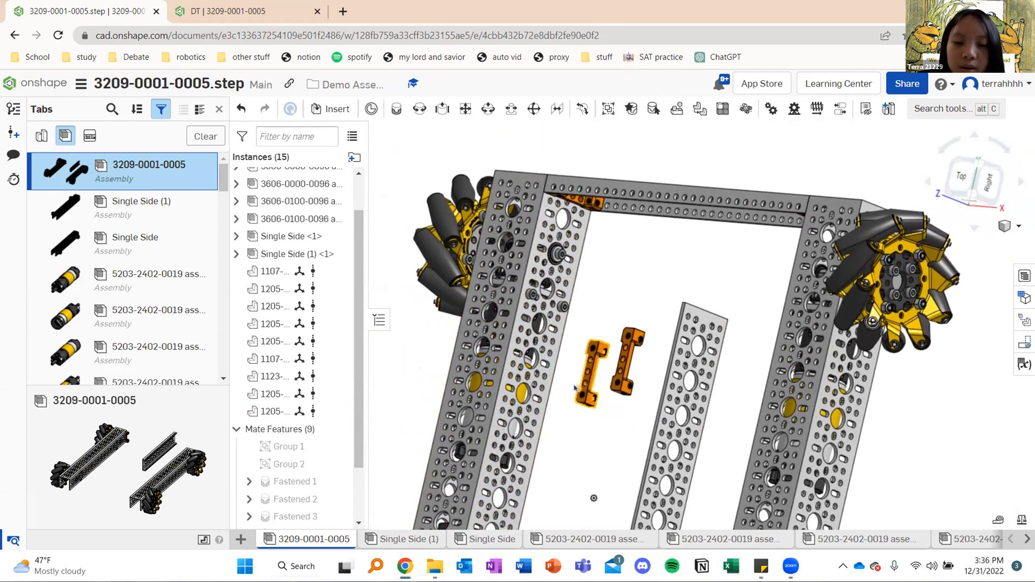
scroll(575, 388, "up", 10)
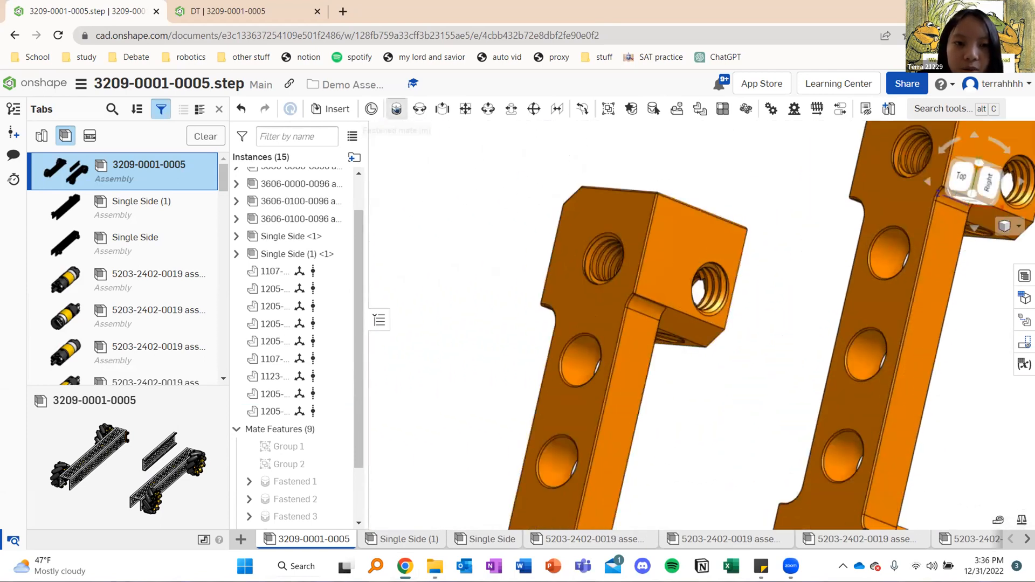
left_click(397, 109)
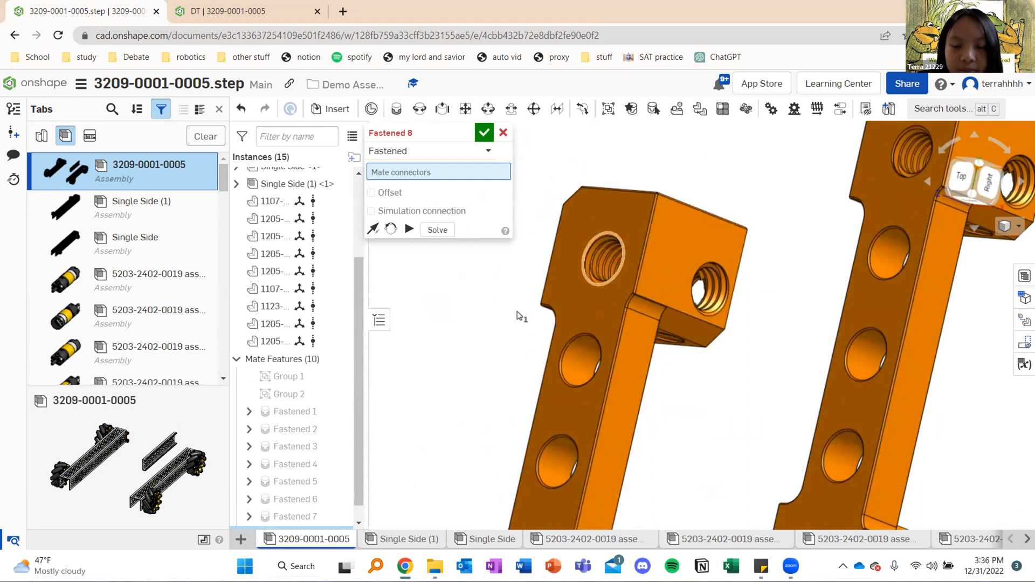
left_click(603, 258)
Fasten the picked block to a hole on the left rail's inner web near the rear crossbar, rotate it along the rail, and accept the mate
scroll(669, 318, "down", 10)
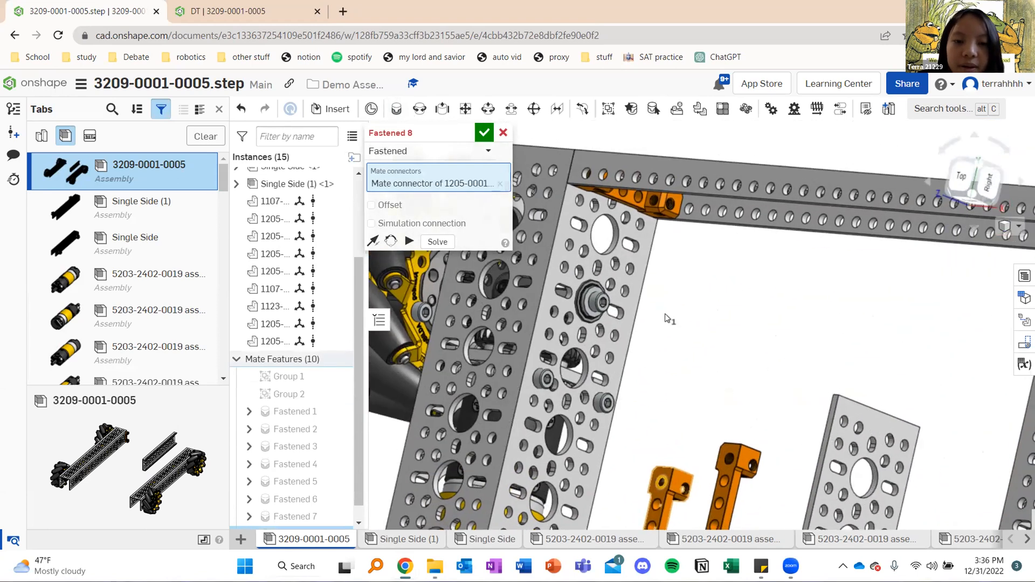
key("Left")
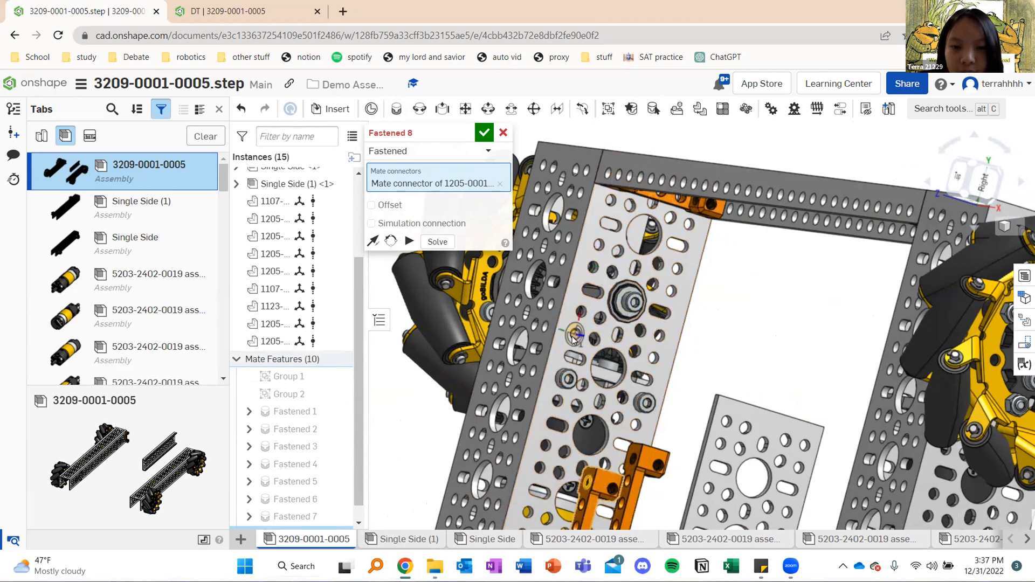
scroll(572, 337, "up", 10)
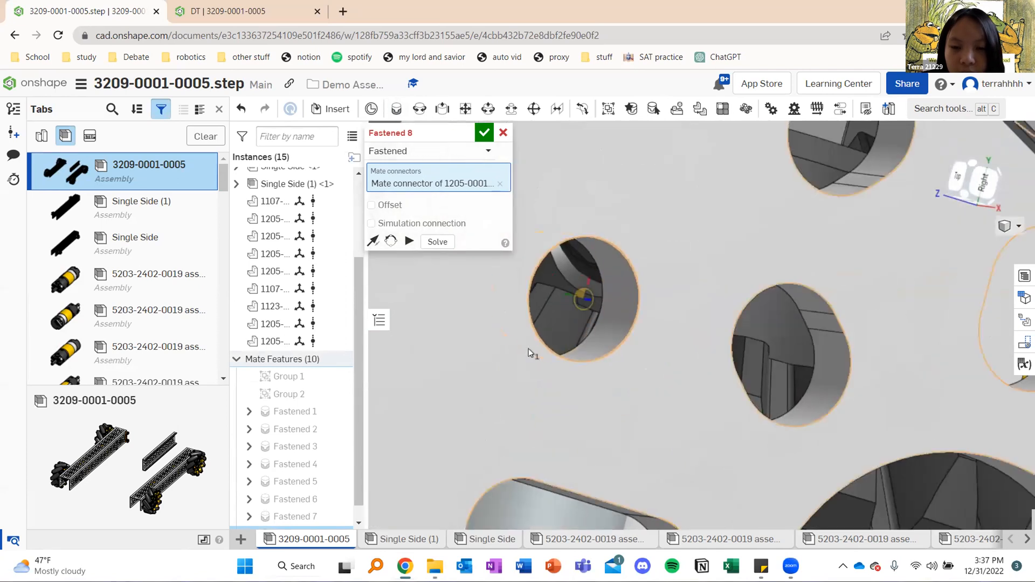
left_click(528, 349)
scroll(505, 338, "down", 10)
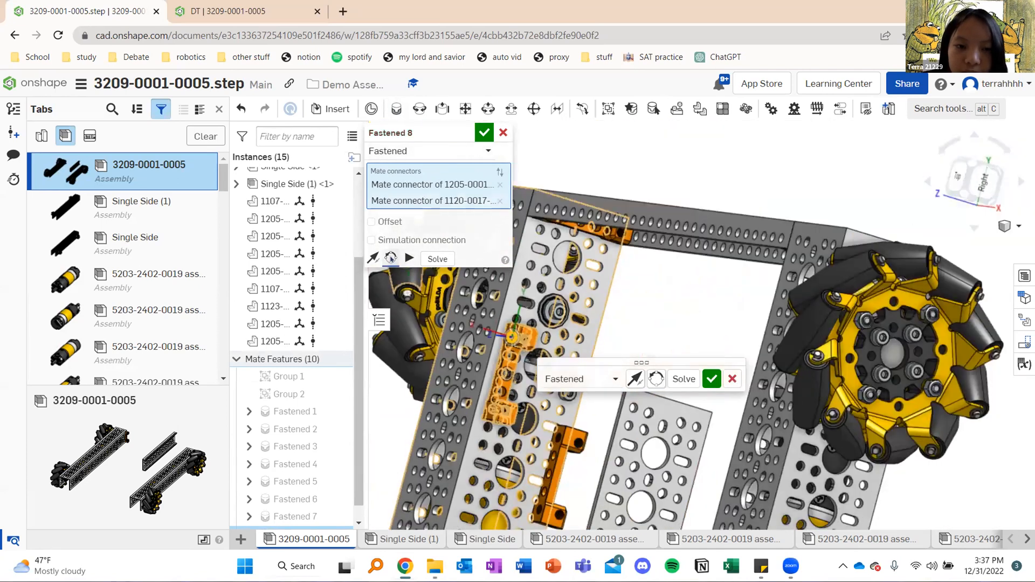
left_click(391, 258)
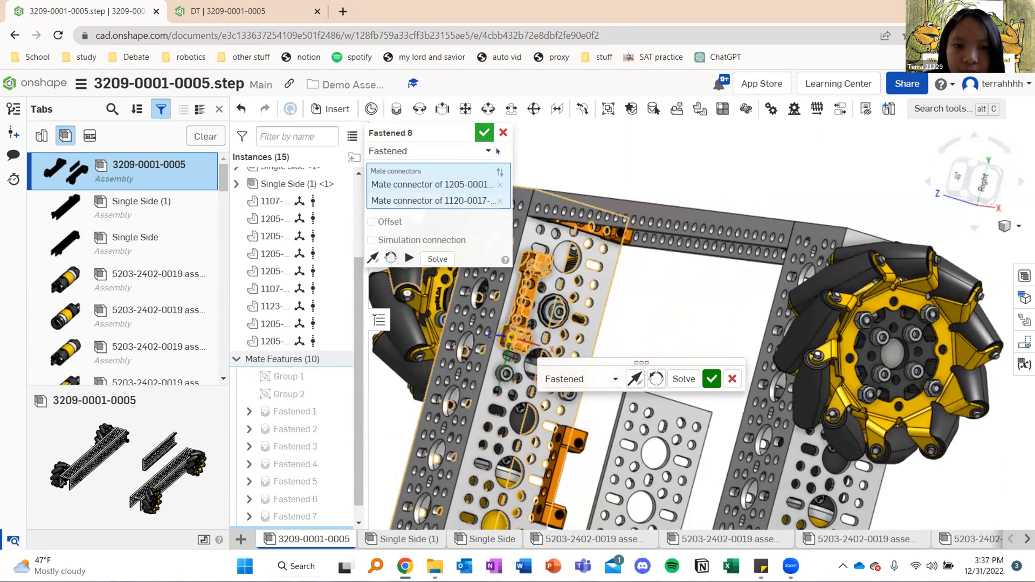
left_click(484, 133)
Start another fastened mate and pick the end hole of the remaining loose block as its first connector
mouse_move(642, 298)
right_mouse_down()
mouse_move(658, 305)
mouse_move(652, 315)
right_mouse_up()
scroll(665, 258, "down", 1)
scroll(665, 258, "down", 2)
scroll(607, 375, "up", 2)
scroll(598, 411, "up", 5)
scroll(599, 407, "down", 1)
scroll(605, 243, "up", 4)
left_click(398, 109)
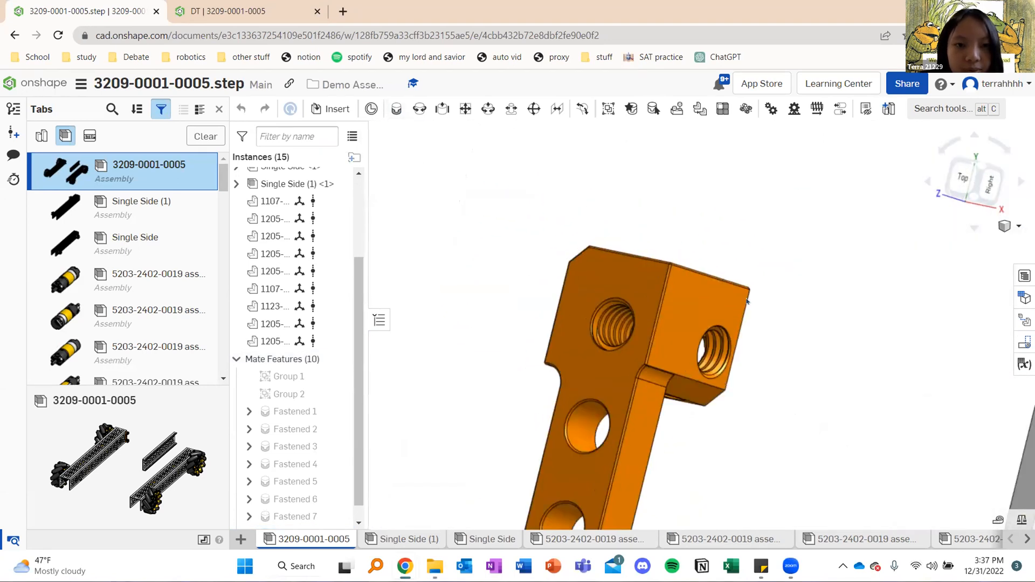
left_click(607, 300)
Fasten the second block to the matching hole on the right rail's inner web, flip and rotate it along the rail, and accept the mate
scroll(583, 254, "down", 6)
right_click_drag(636, 239, 740, 247)
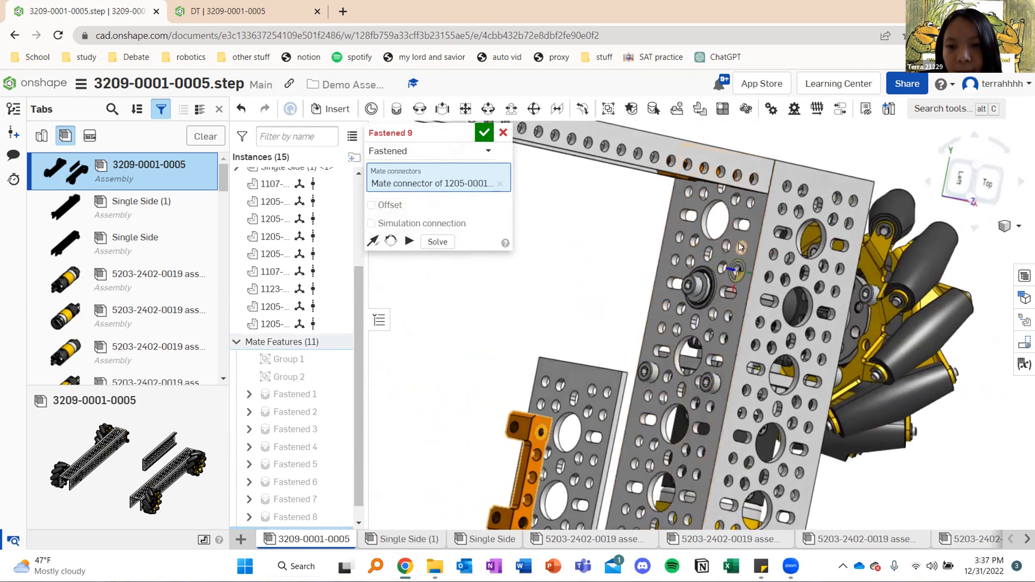
left_click(728, 317)
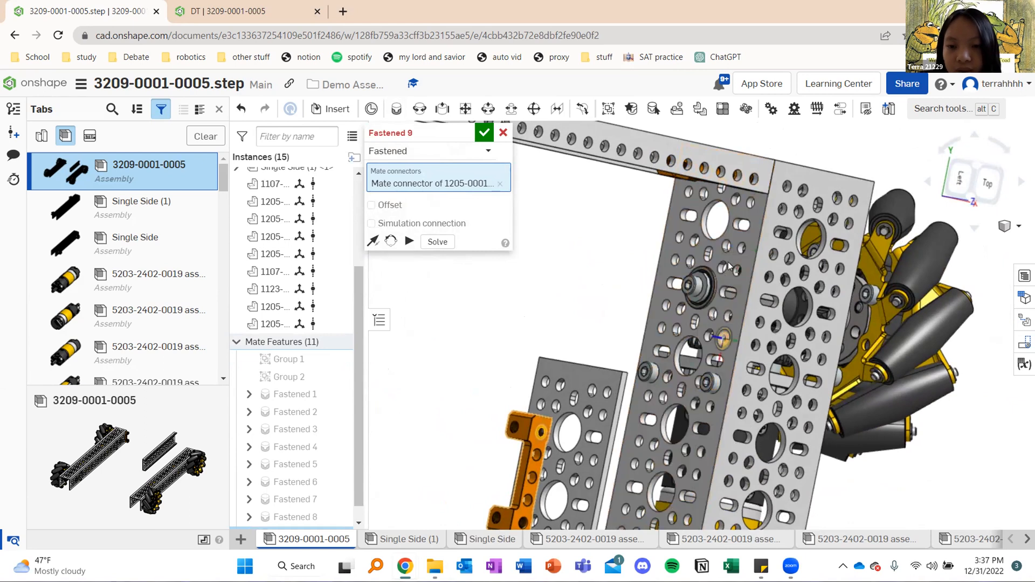
scroll(735, 247, "up", 6)
left_click(702, 273)
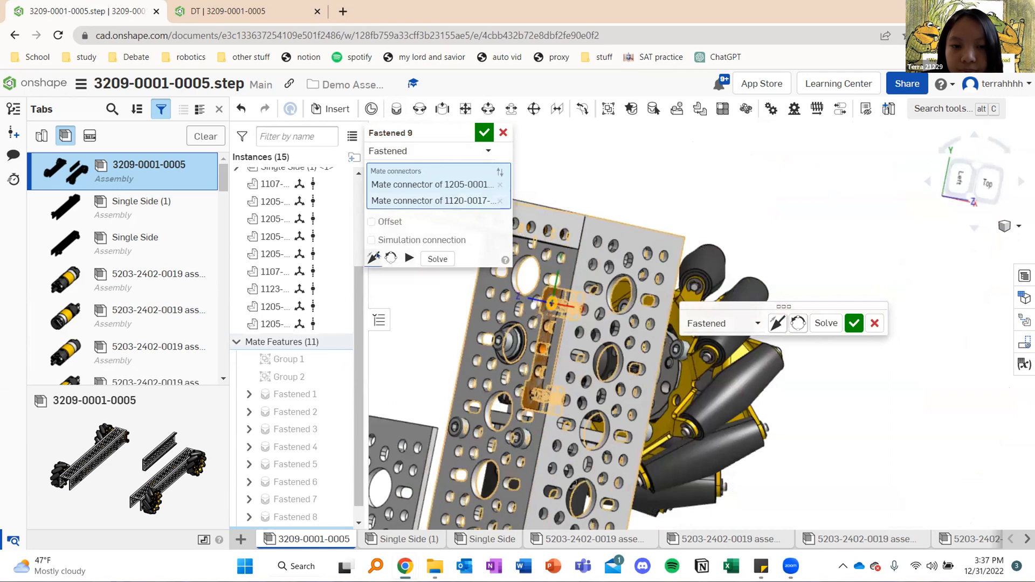
left_click(374, 257)
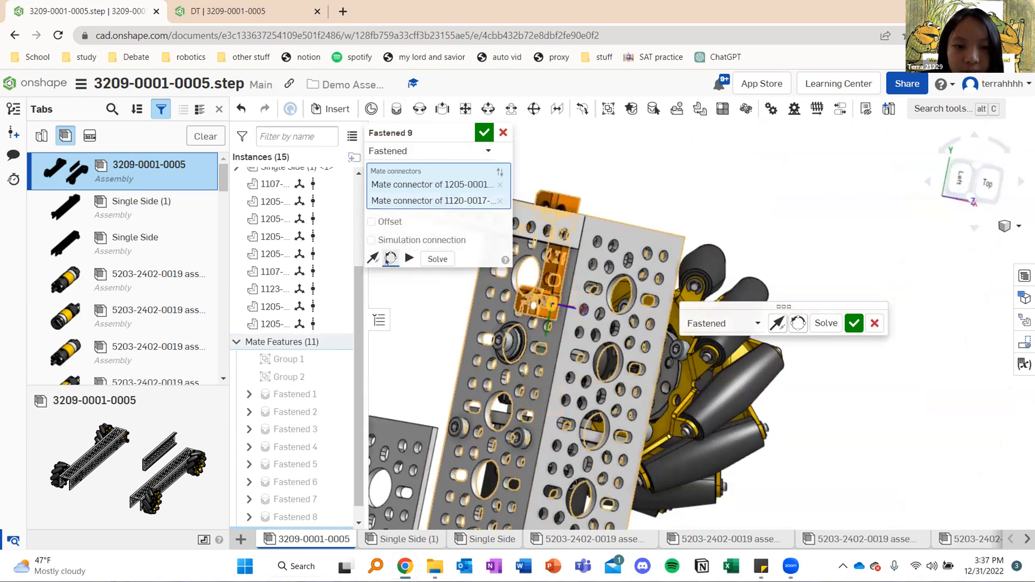
left_click(390, 259)
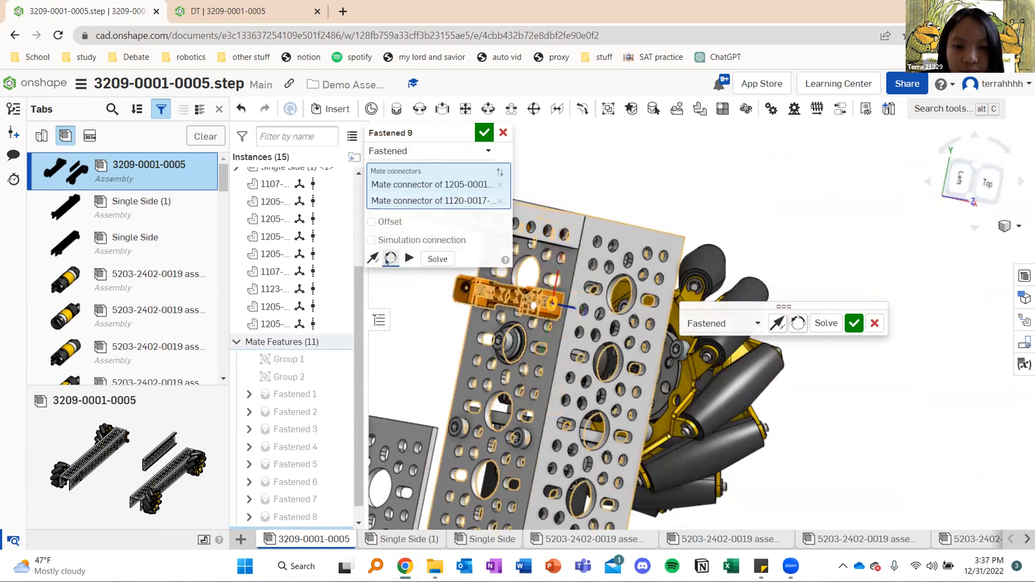
left_click(484, 132)
right_click_drag(467, 307, 450, 300)
middle_click_drag(451, 300, 644, 274)
scroll(644, 274, "down", 4)
right_click_drag(591, 249, 565, 263)
scroll(588, 282, "up", 3)
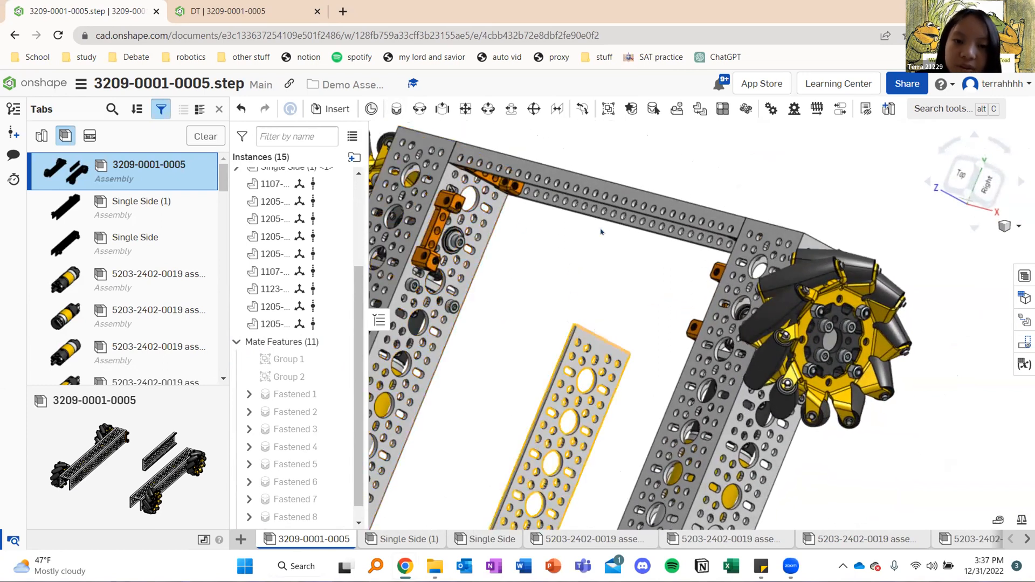
right_click_drag(589, 334, 576, 330)
scroll(587, 333, "up", 8)
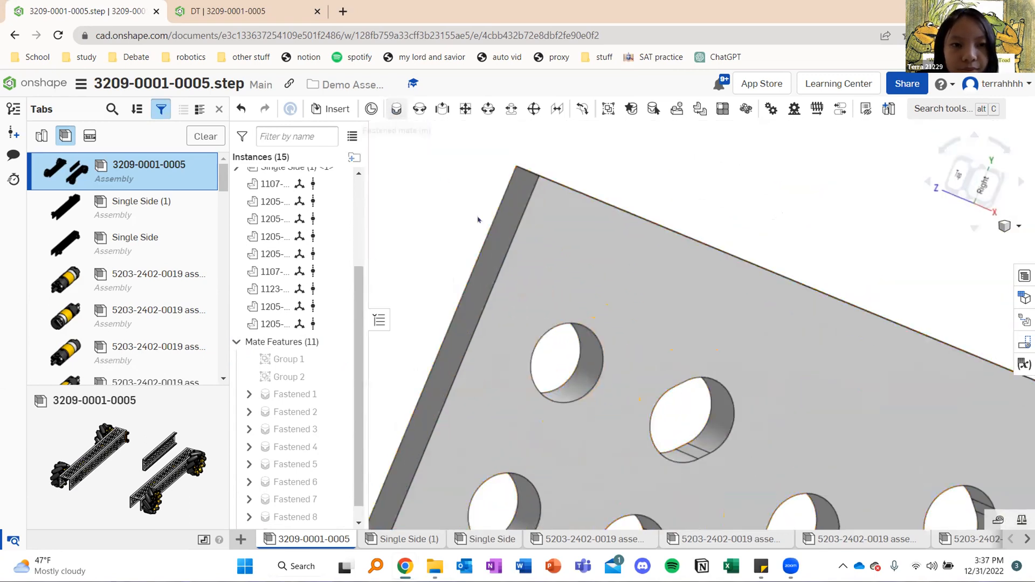
left_click(597, 374)
Fasten the plate's corner hole to the rear threaded hole of the left rail's new block, rotate the plate to span both rails, and accept the mate
scroll(562, 246, "down", 10)
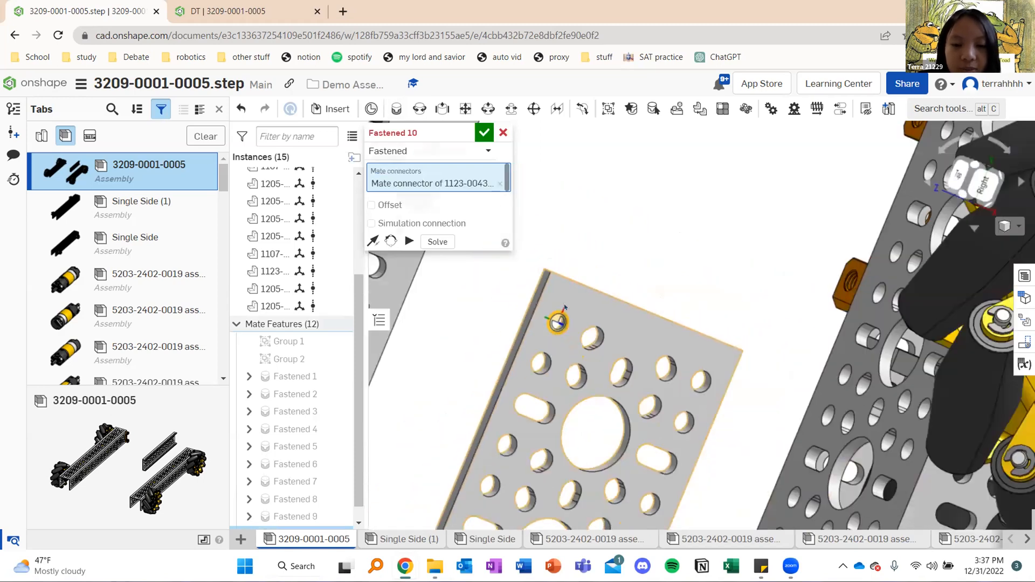
middle_click_drag(562, 247, 681, 306)
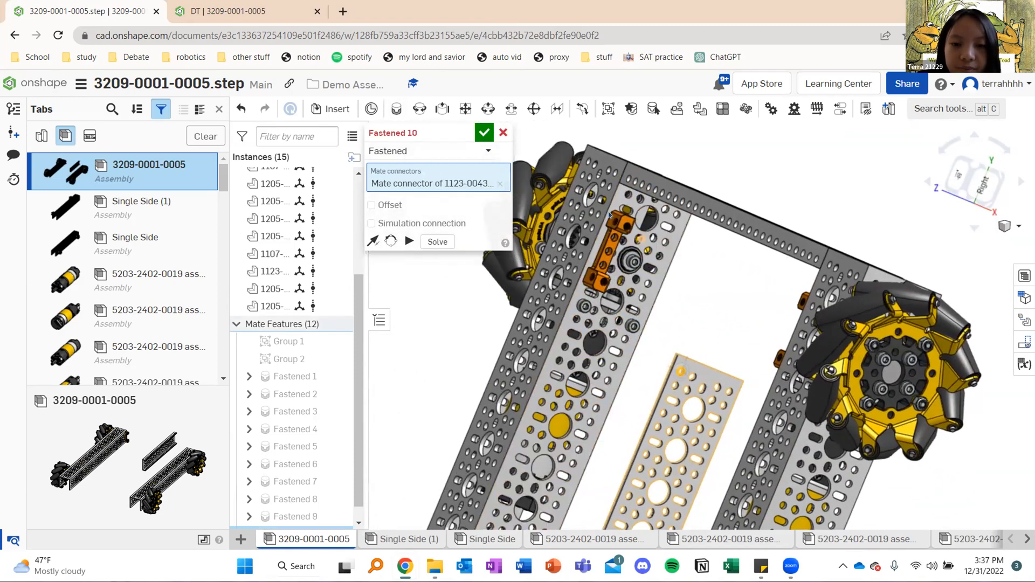
scroll(598, 222, "up", 10)
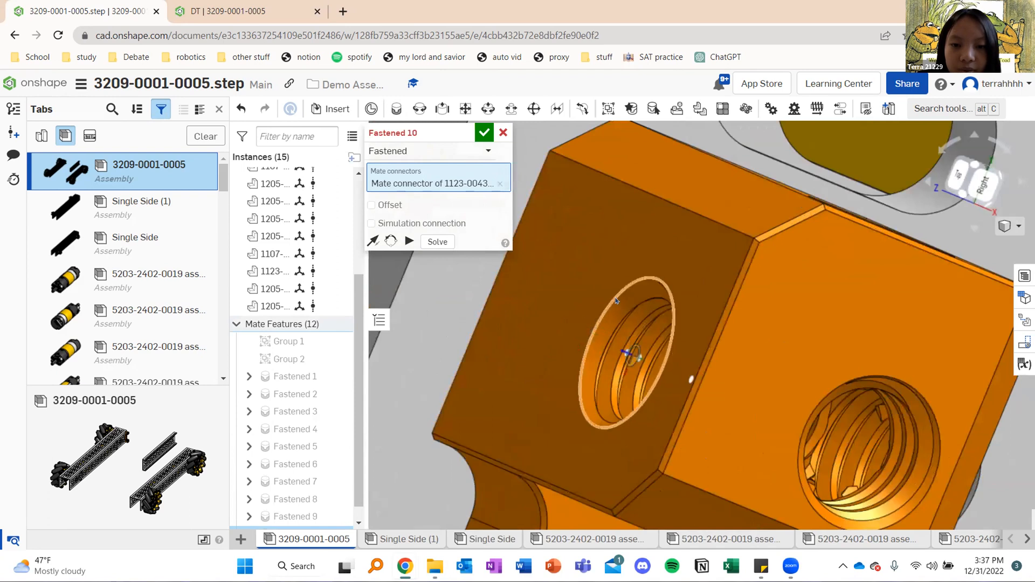
left_click(542, 298)
scroll(542, 297, "down", 8)
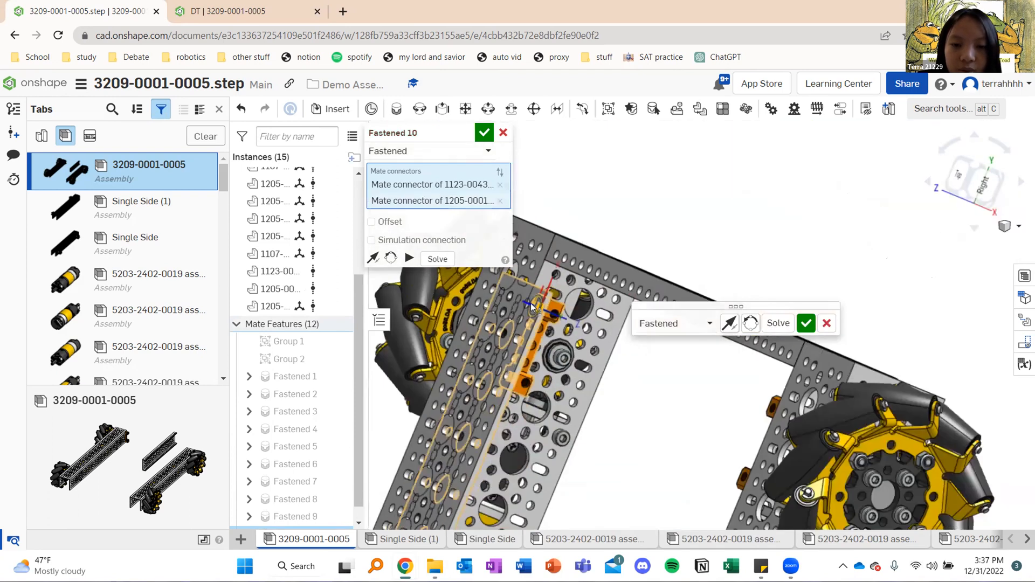
left_click(392, 258)
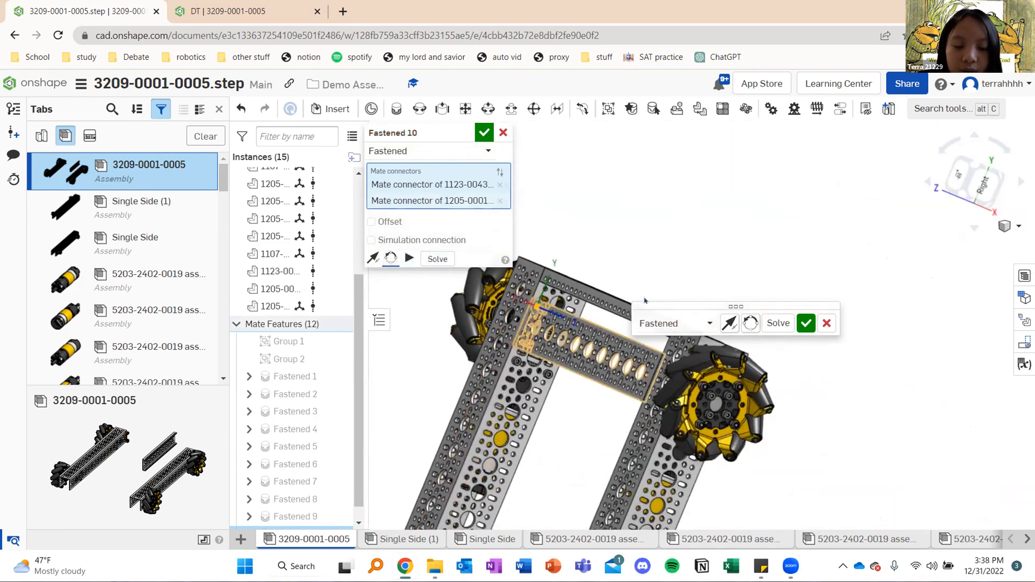
right_click_drag(662, 275, 571, 176)
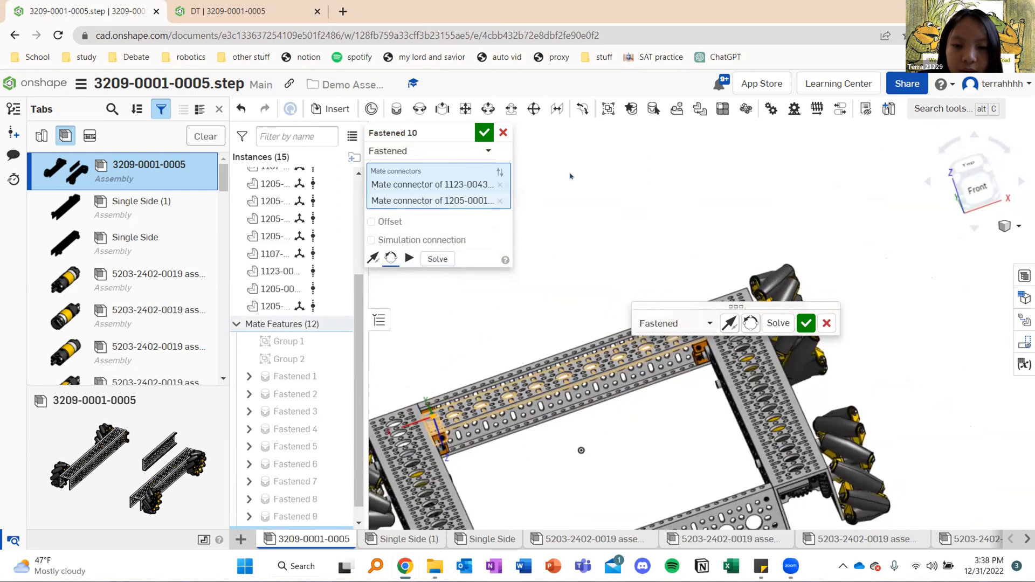
left_click(483, 132)
right_click_drag(620, 248, 621, 336)
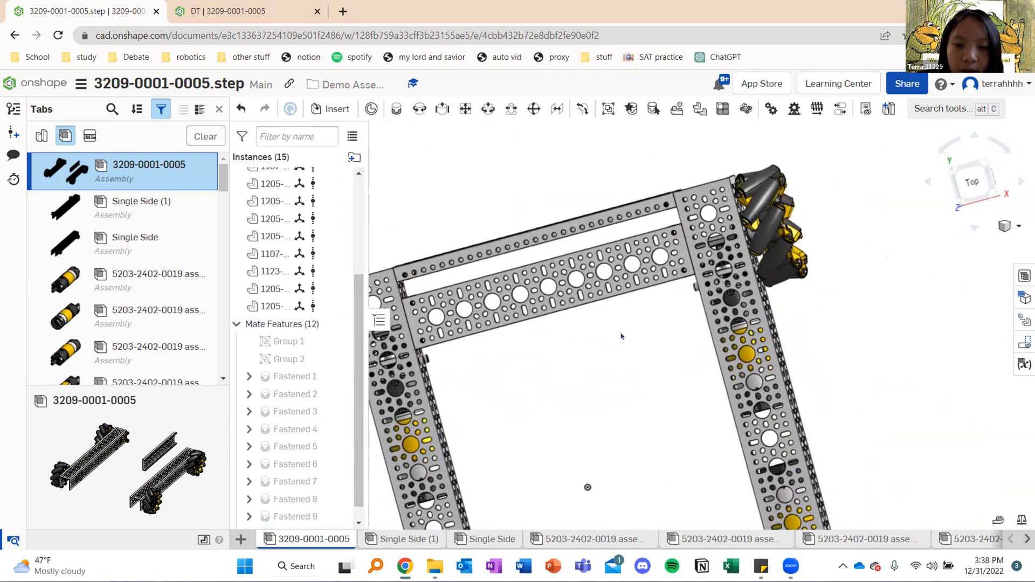
scroll(622, 336, "down", 5)
right_click_drag(592, 223, 556, 271)
middle_click_drag(556, 271, 580, 190)
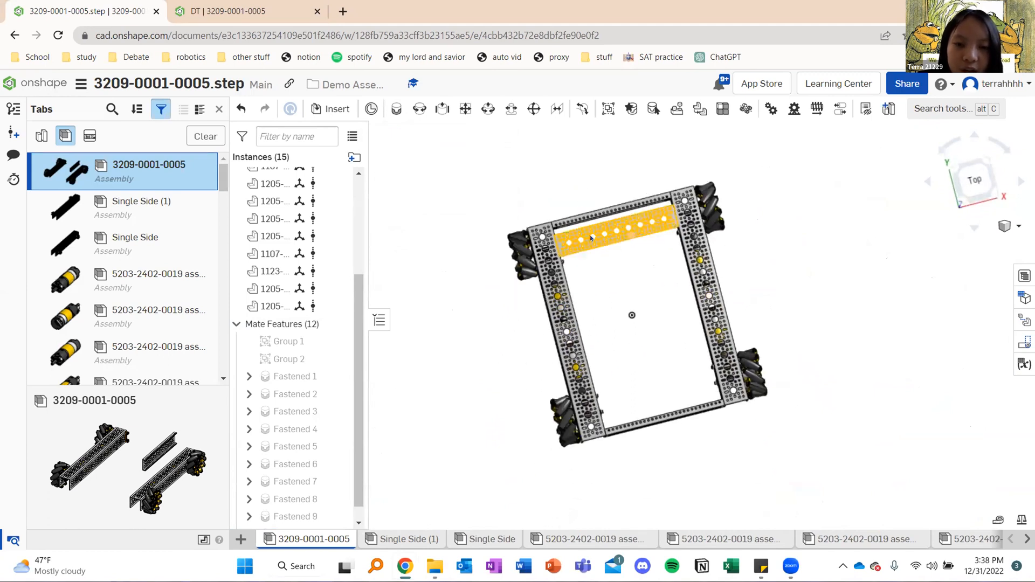
left_click(330, 108)
left_click(408, 191)
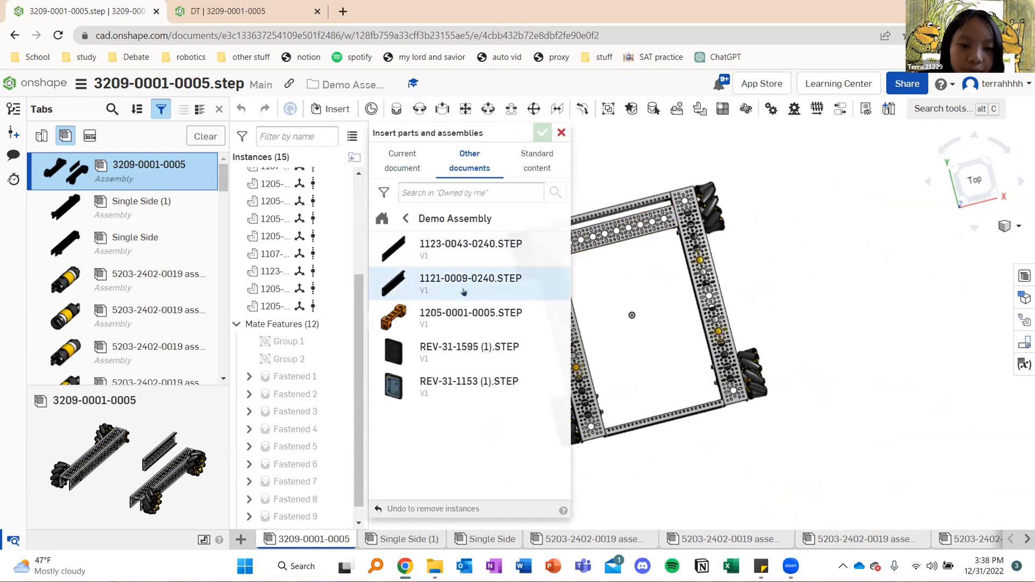
left_click(483, 348)
left_click(474, 269)
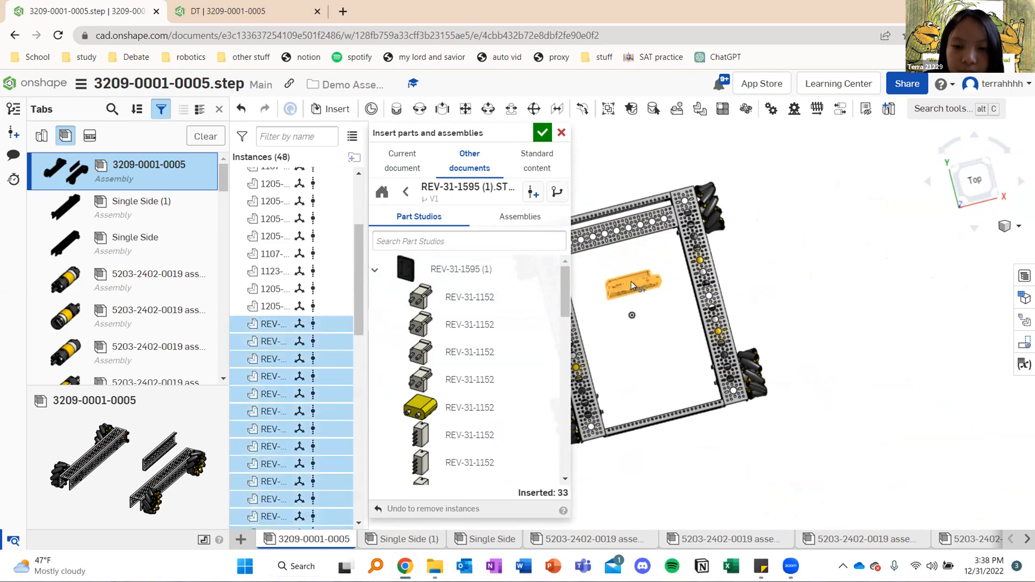
left_click(541, 133)
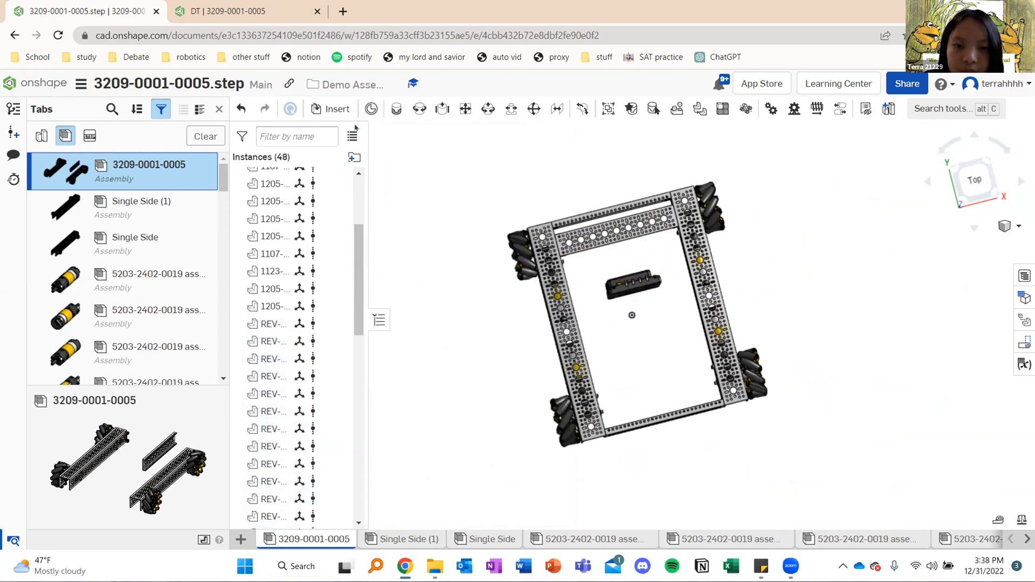
Insert REV-31-1153 (1) from the Demo Assembly folder and place it inside the frame beside the first hub
left_click(330, 109)
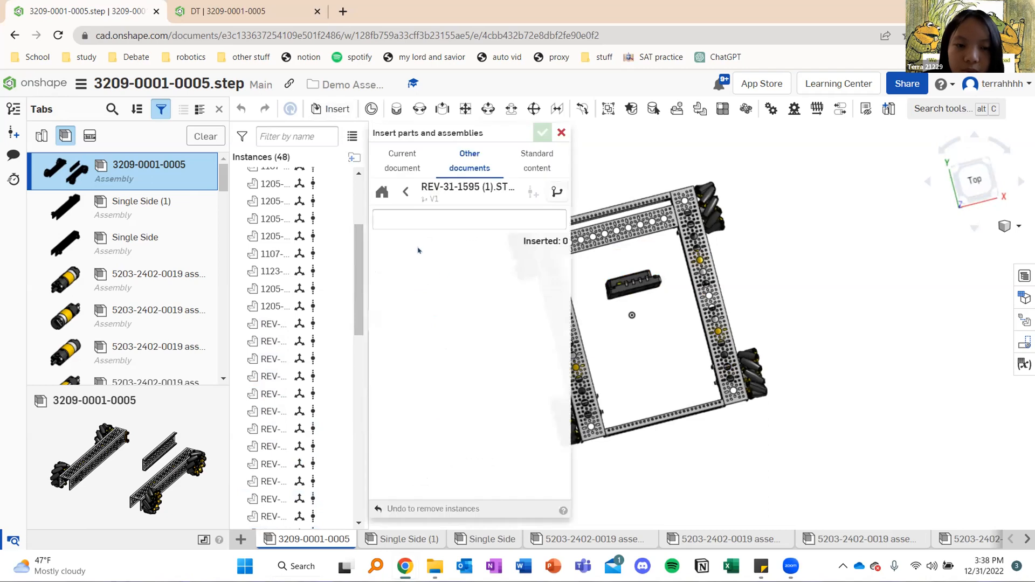
left_click(405, 192)
left_click(526, 383)
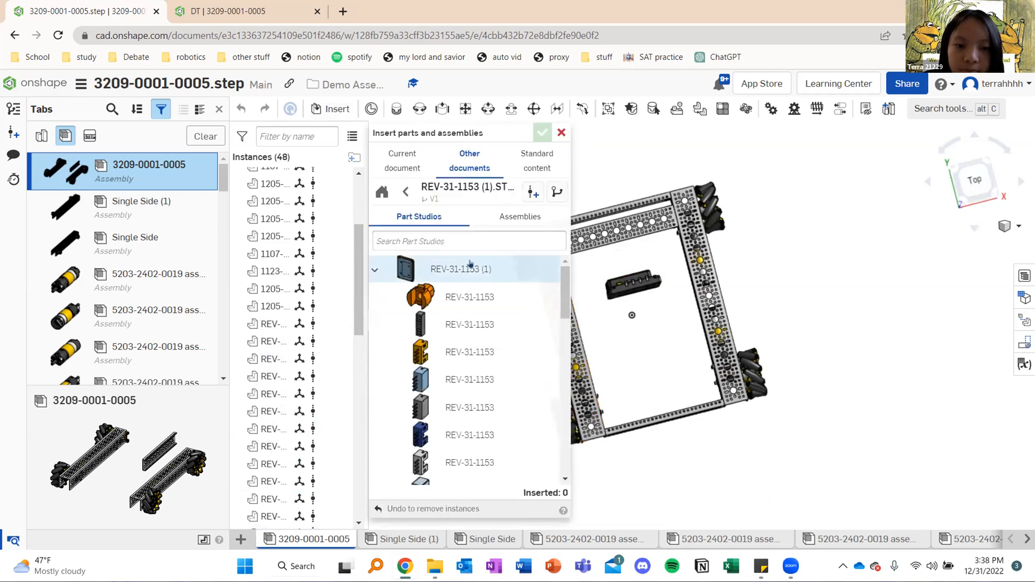
left_click_drag(533, 298, 635, 335)
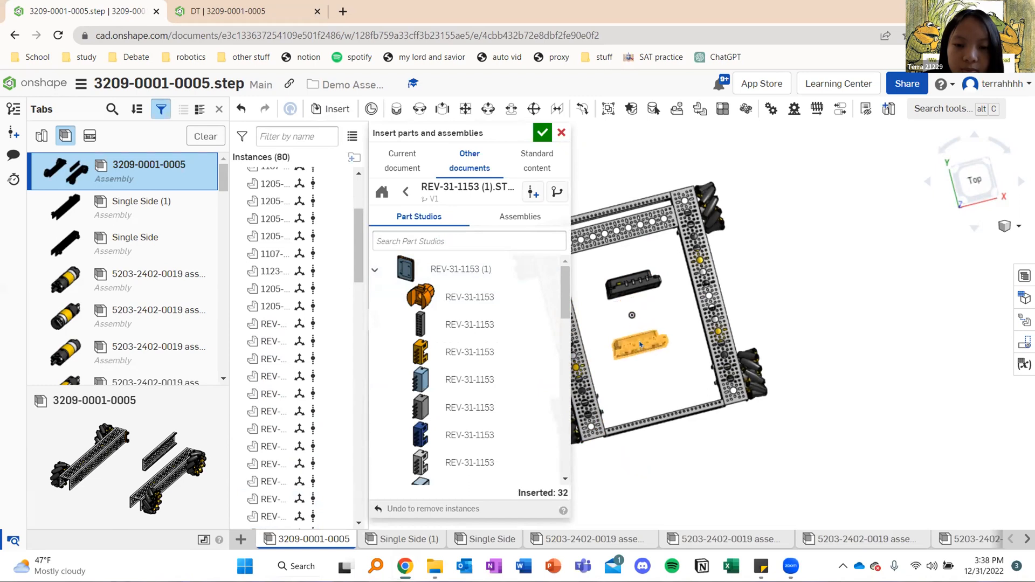
left_click(543, 133)
Examine the ports and housings of the two inserted REV hubs up close
right_click_drag(688, 328, 692, 352)
scroll(633, 328, "up", 5)
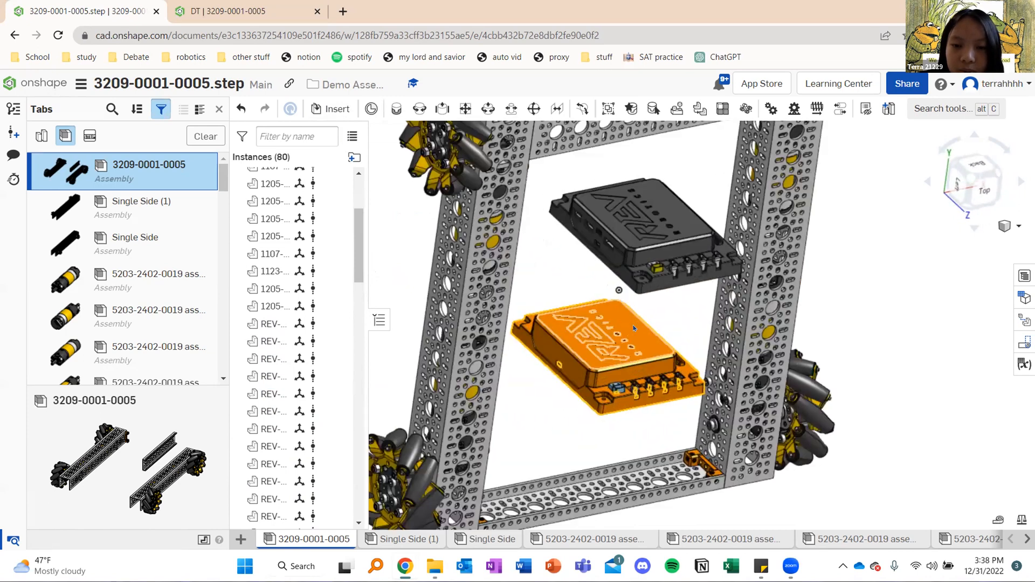
right_click_drag(634, 328, 604, 227)
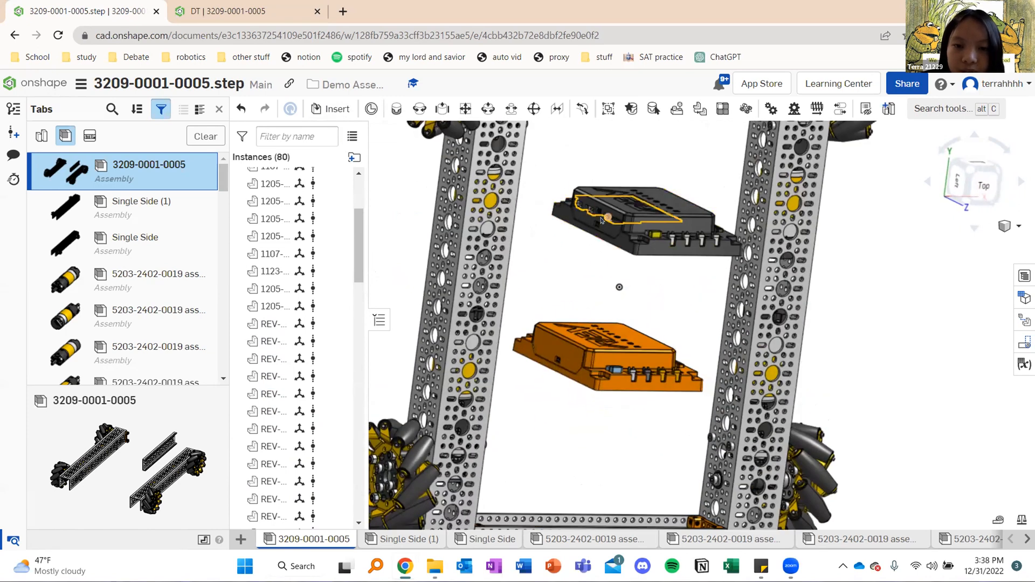
scroll(593, 215, "up", 6)
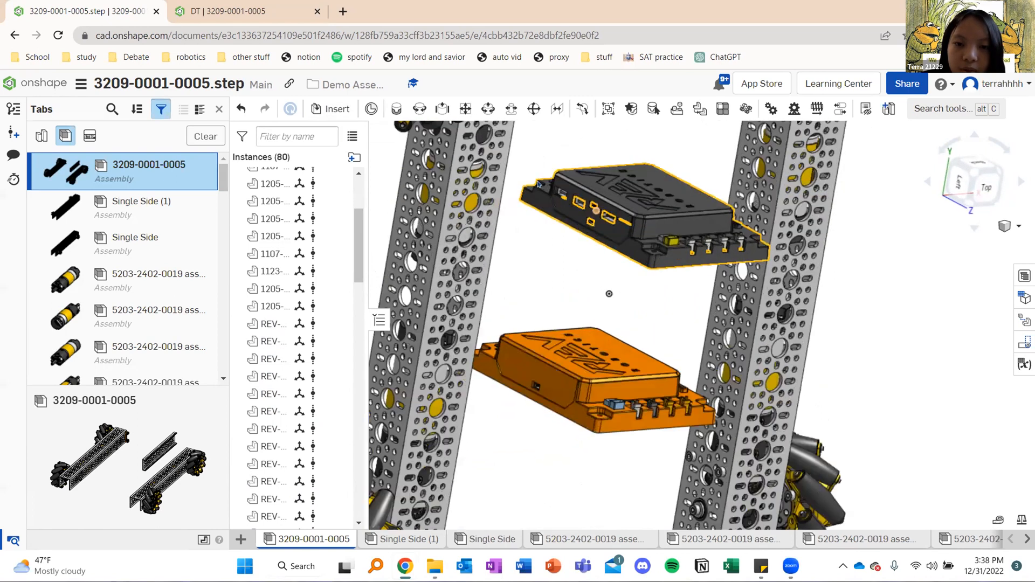
scroll(635, 254, "down", 6)
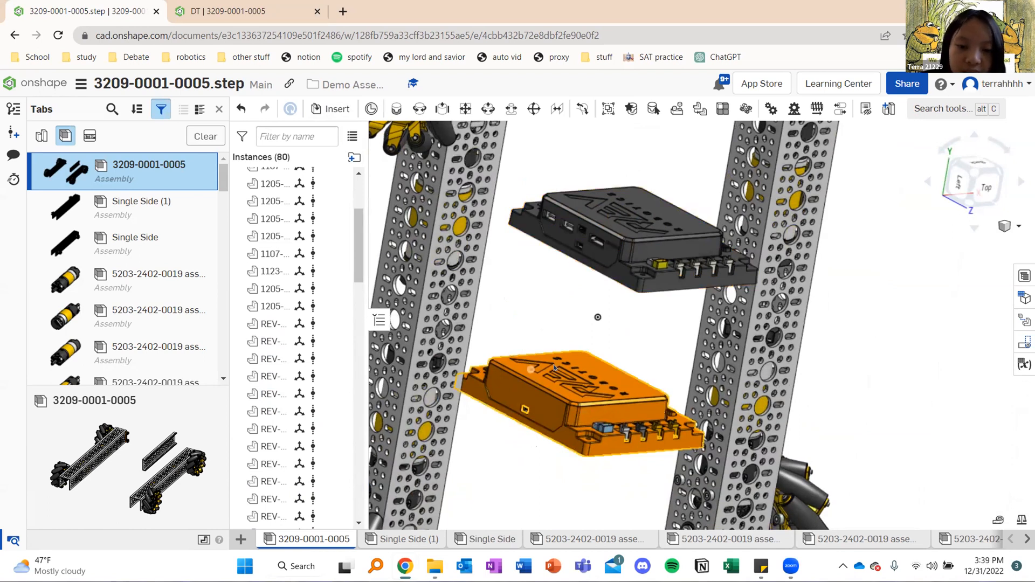
scroll(587, 262, "up", 6)
scroll(528, 159, "down", 3)
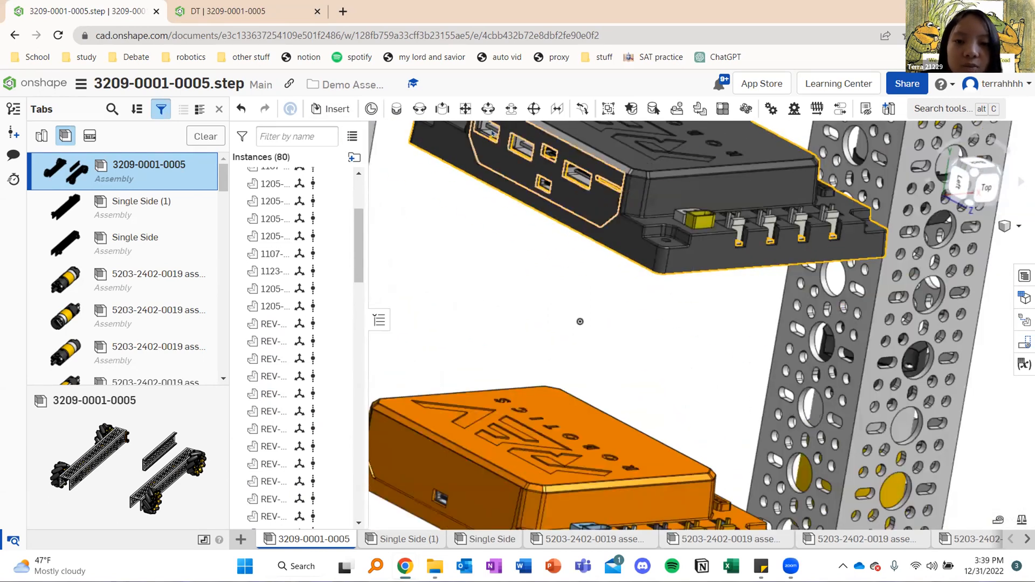
middle_click_drag(528, 255, 552, 367)
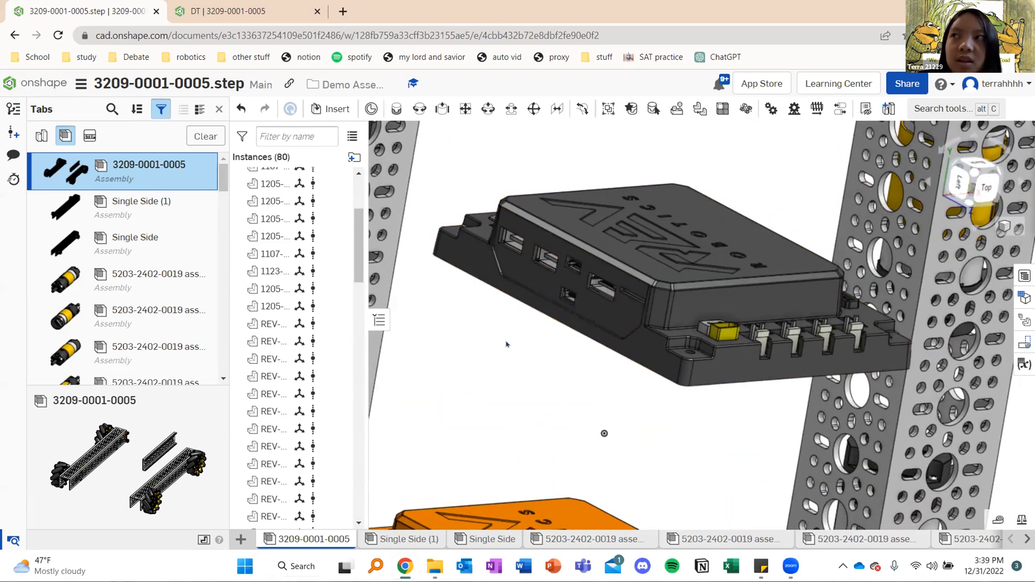
scroll(504, 341, "down", 5)
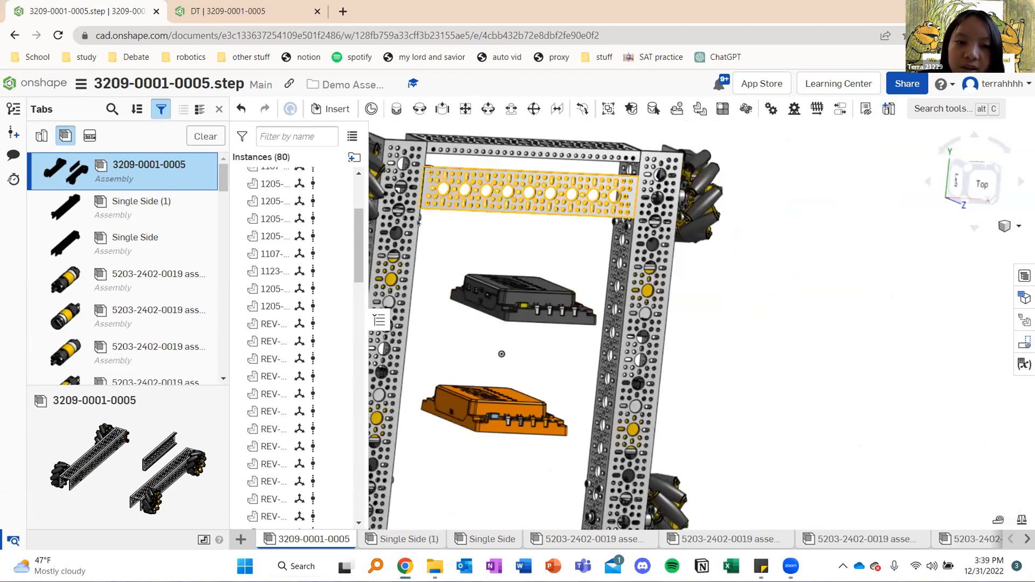
Start a fastened mate with the underside mounting holes of the black REV-31-1595 hub in view
mouse_move(648, 245)
right_mouse_down()
mouse_move(632, 236)
mouse_move(708, 263)
mouse_move(528, 270)
mouse_move(479, 196)
right_mouse_up()
right_click_drag(531, 248, 611, 215)
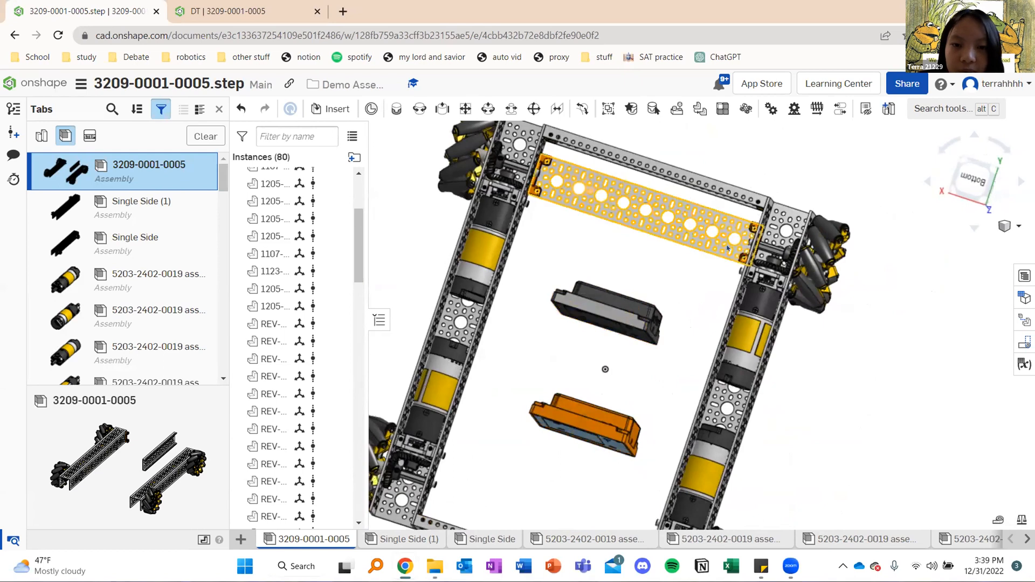
right_click_drag(667, 292, 609, 339)
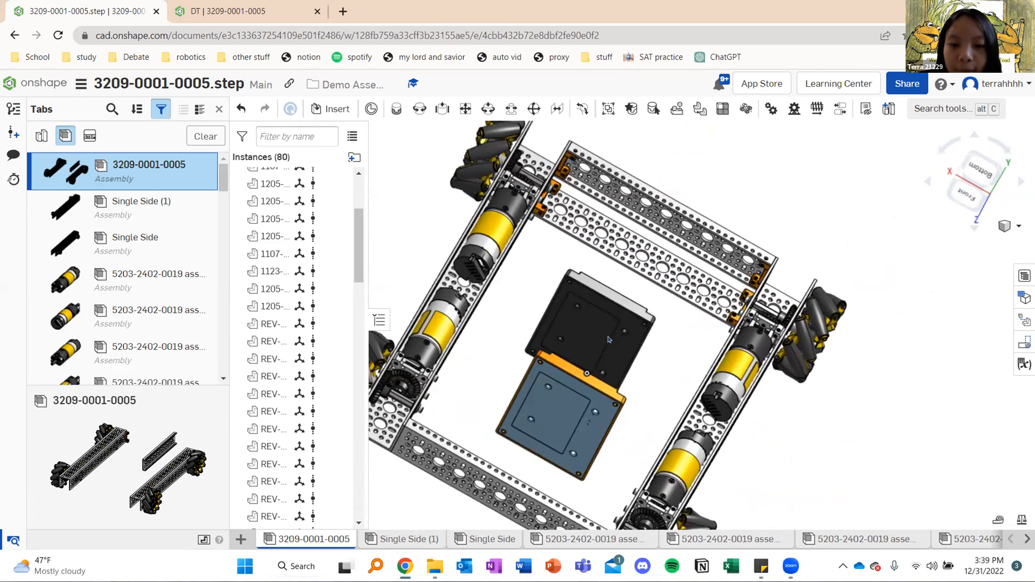
scroll(642, 359, "up", 8)
right_click_drag(644, 425, 621, 480)
middle_click_drag(610, 453, 649, 330)
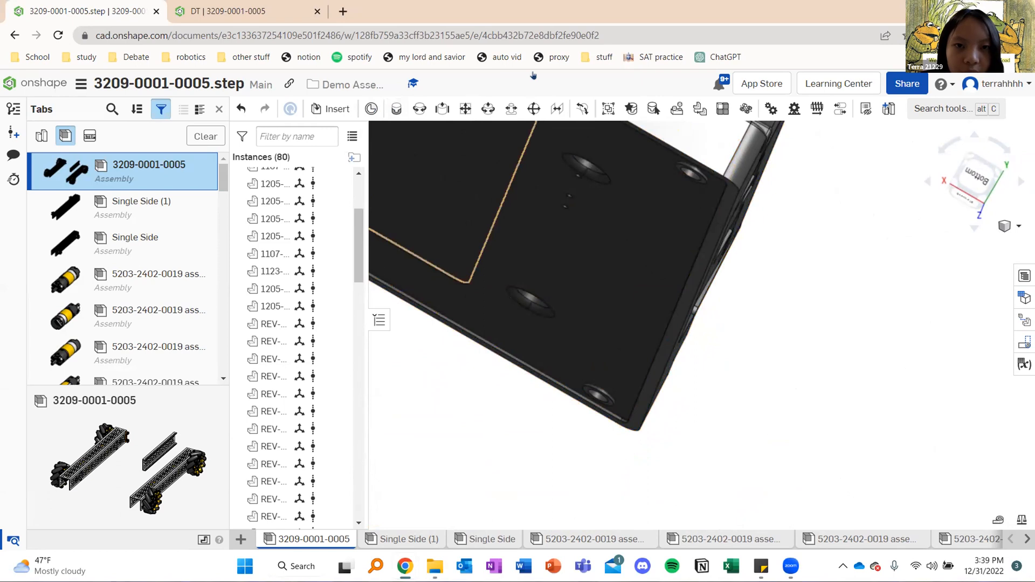
key("j")
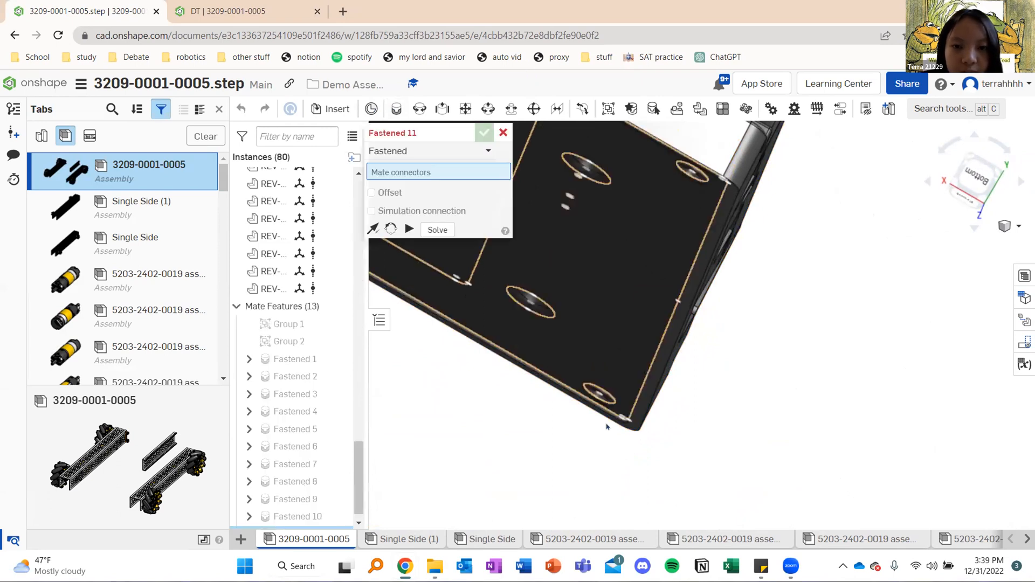
scroll(609, 428, "up", 5)
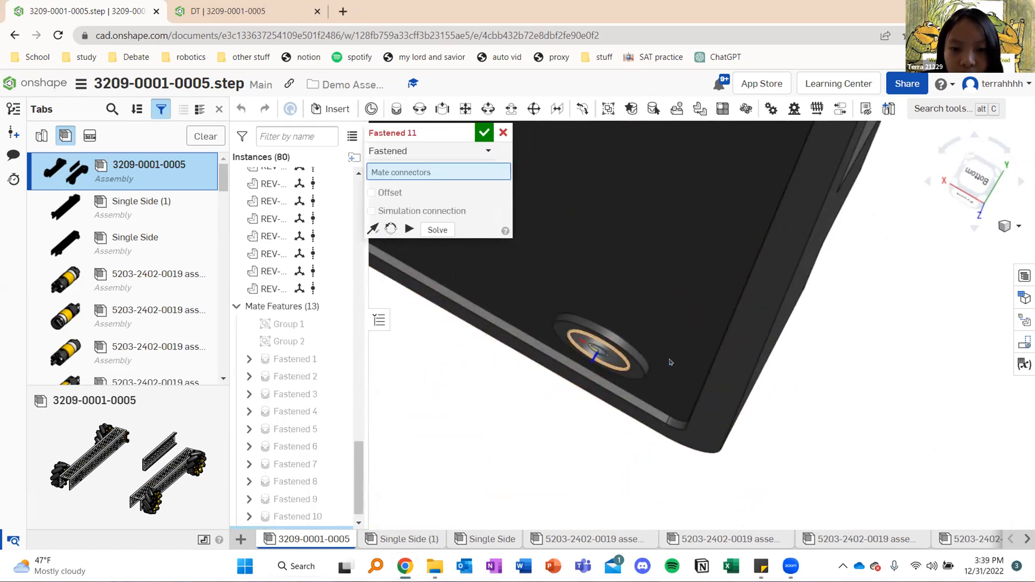
left_click(637, 348)
scroll(620, 353, "down", 5)
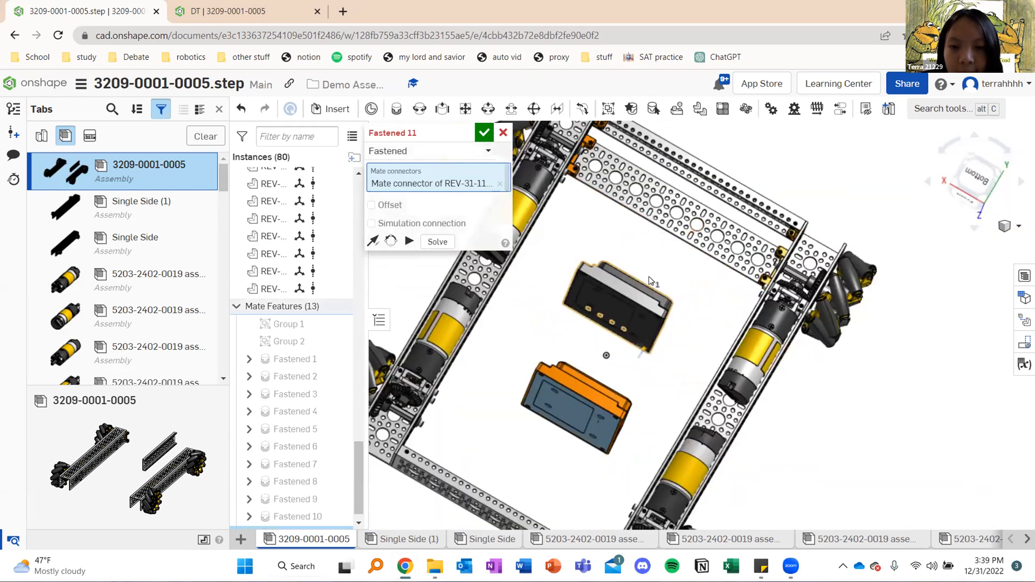
middle_click_drag(650, 281, 647, 345)
mouse_move(738, 200)
right_mouse_down()
mouse_move(746, 218)
mouse_move(746, 196)
right_mouse_up()
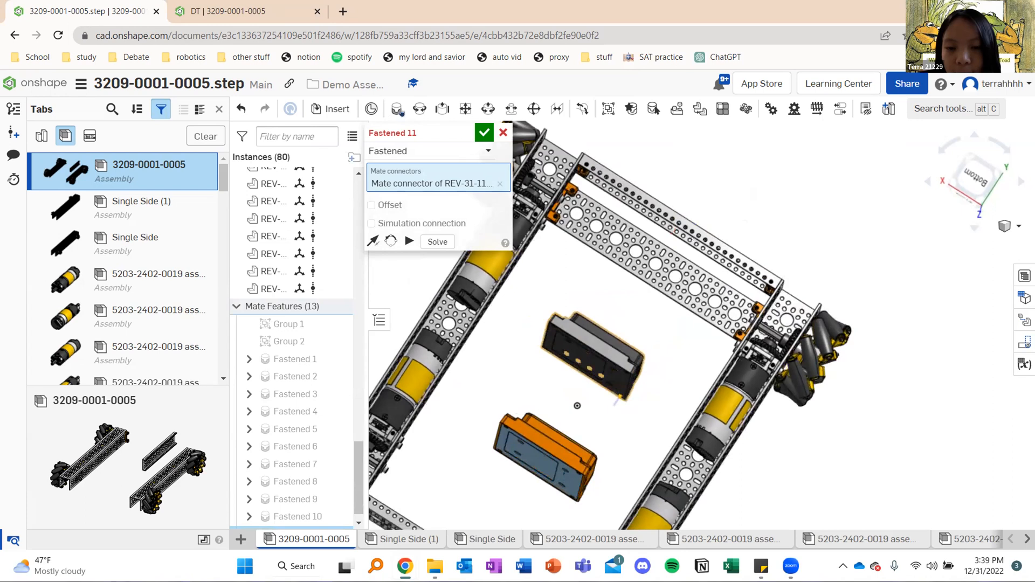
left_click(499, 184)
Pick the mounting hole at the other corner of the black hub's underside as the mate's first connector
scroll(541, 378, "up", 10)
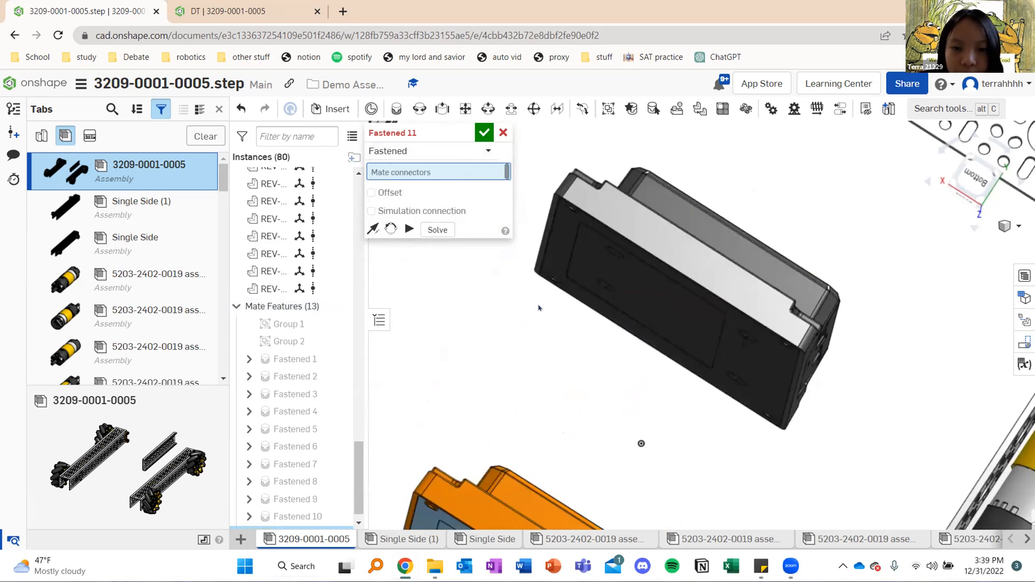
scroll(561, 275, "up", 4)
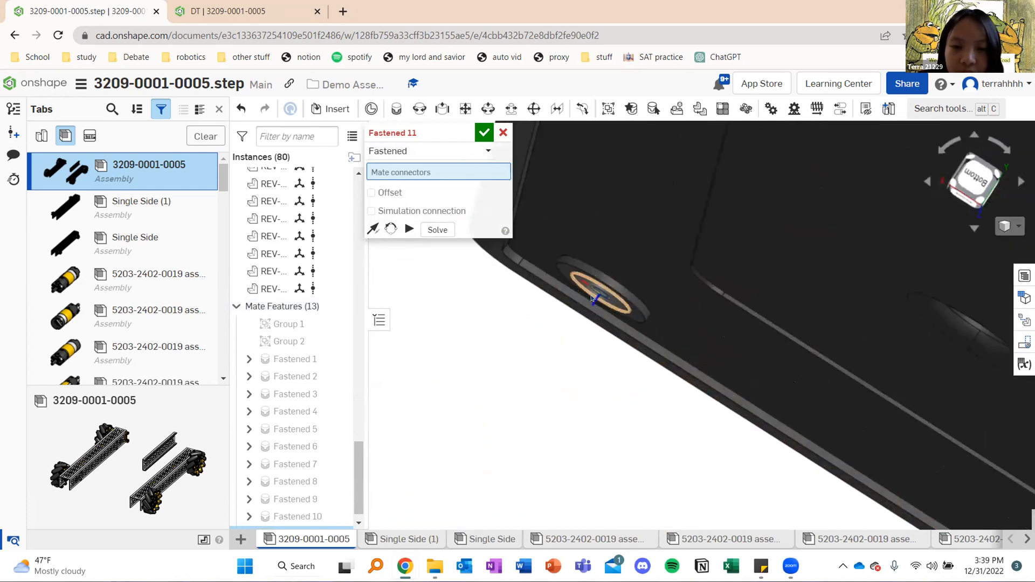
left_click(593, 298)
scroll(564, 383, "down", 8)
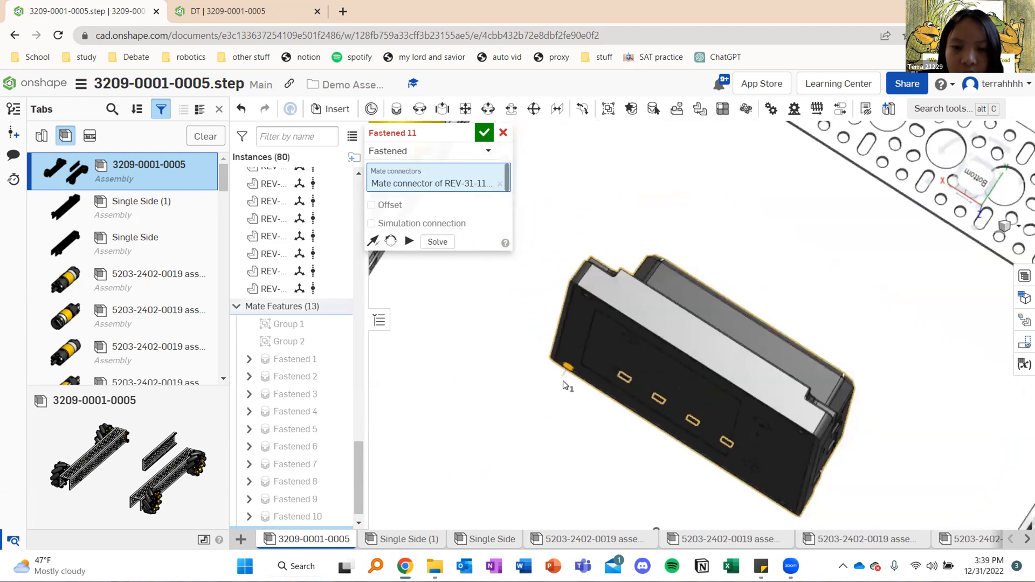
scroll(600, 332, "down", 2)
right_click_drag(692, 360, 691, 354)
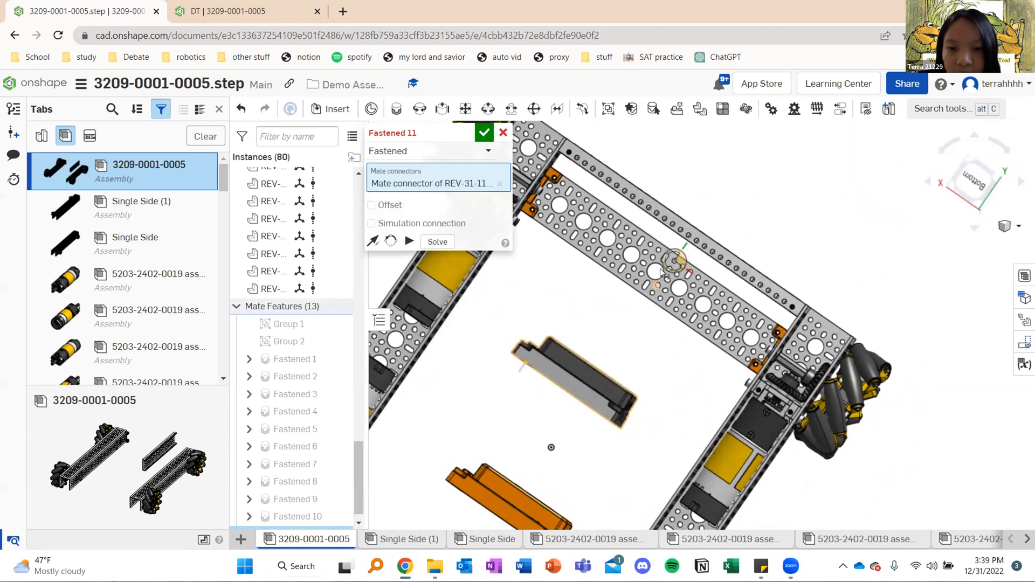
scroll(675, 261, "up", 4)
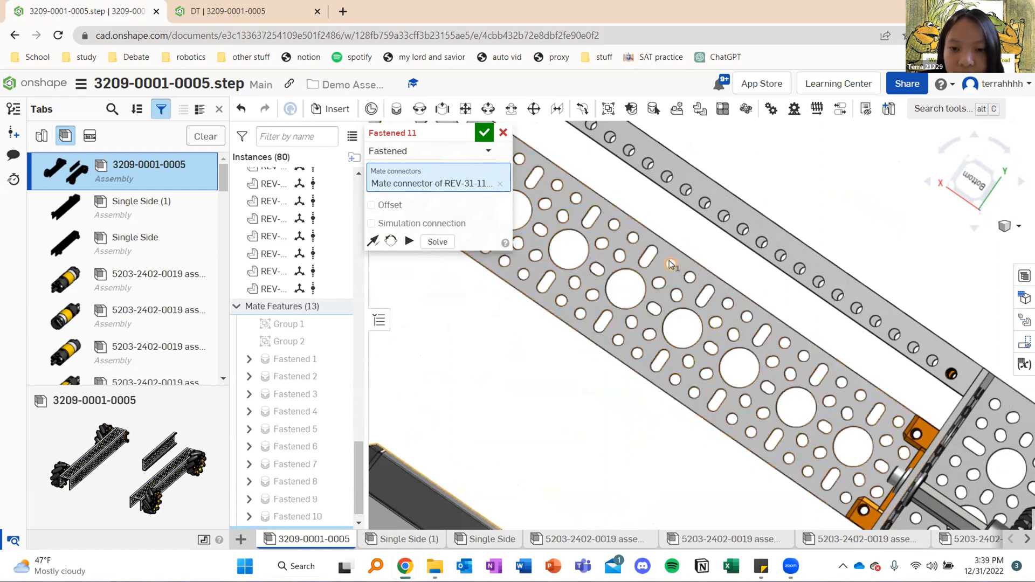
scroll(672, 264, "down", 3)
scroll(669, 236, "up", 10)
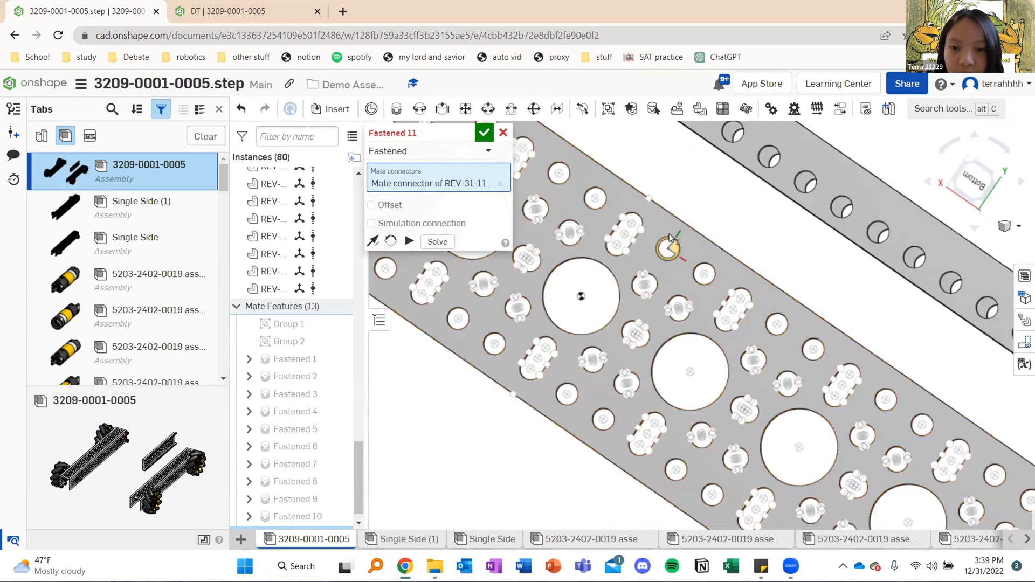
scroll(659, 228, "up", 5)
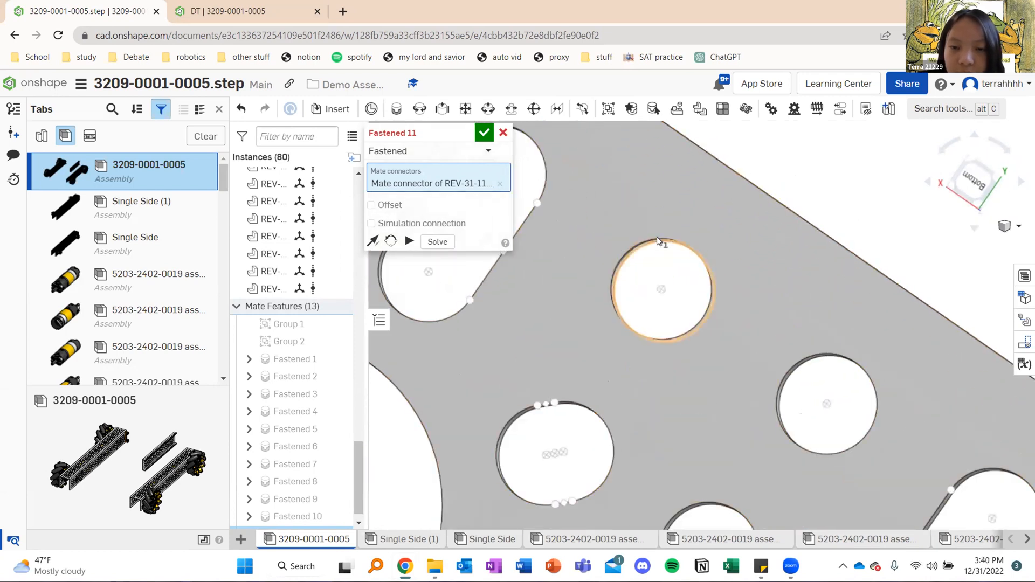
left_click(638, 255)
scroll(540, 327, "down", 5)
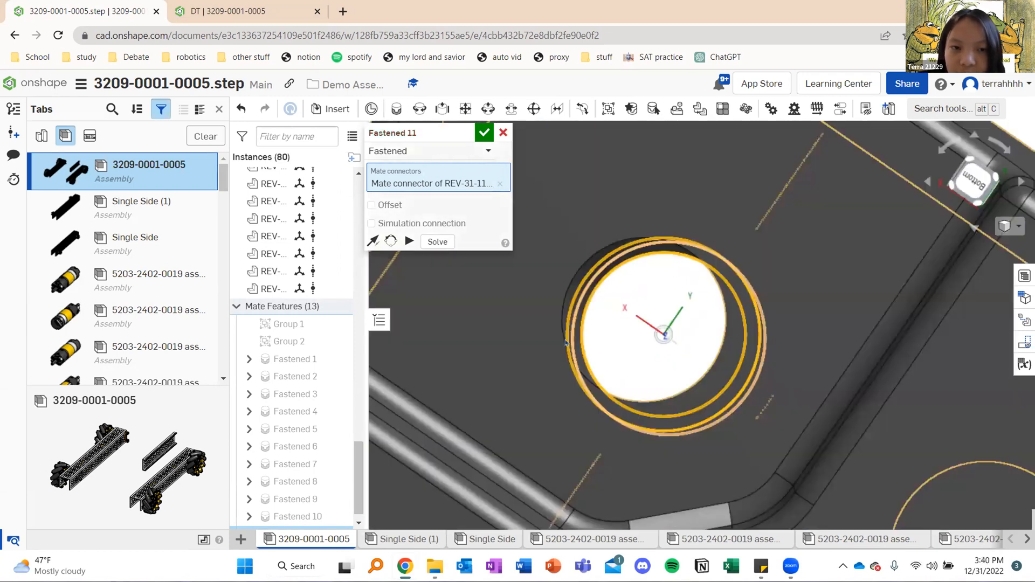
scroll(539, 322, "down", 5)
right_click_drag(626, 266, 515, 169)
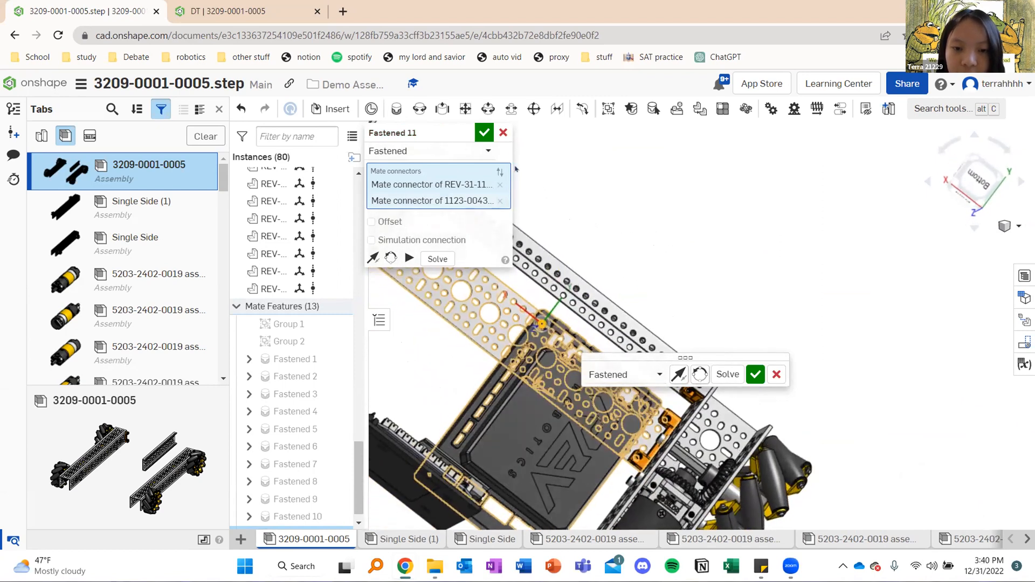
left_click(485, 135)
Inspect how the fastened black hub sits on the plate and whether all its parts moved with it
scroll(640, 266, "down", 5)
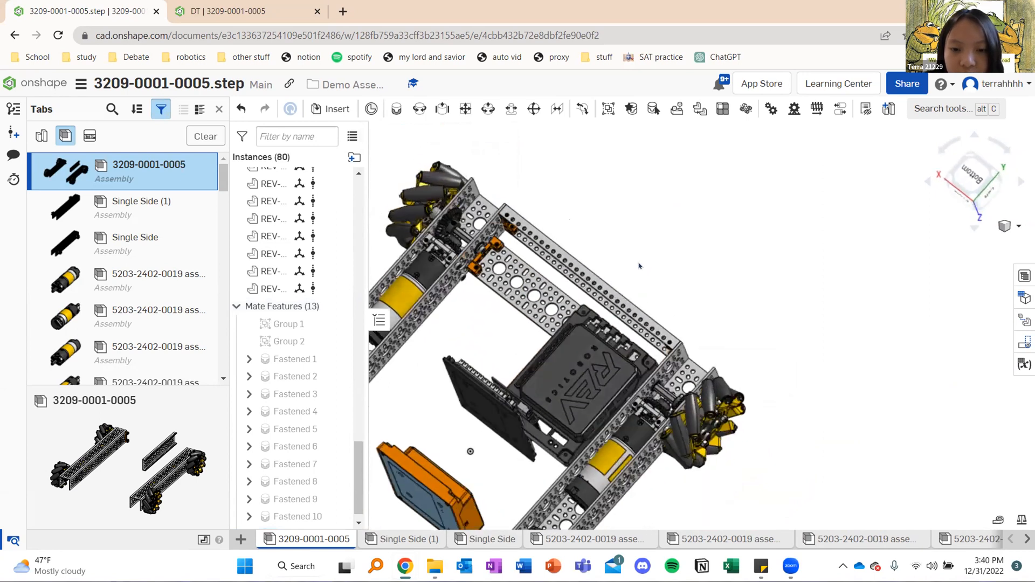
scroll(635, 367, "up", 5)
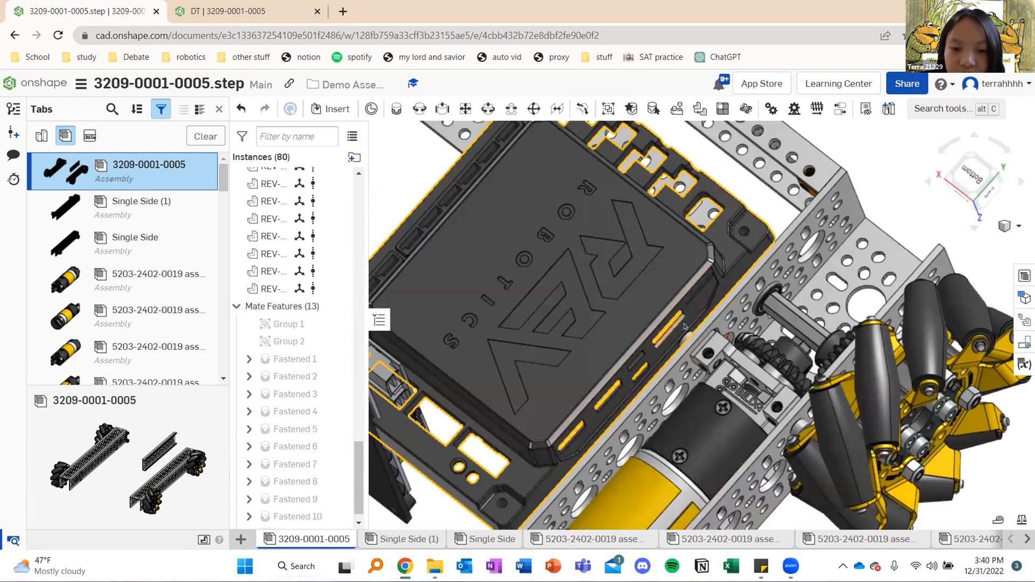
scroll(684, 326, "down", 2)
scroll(650, 241, "down", 2)
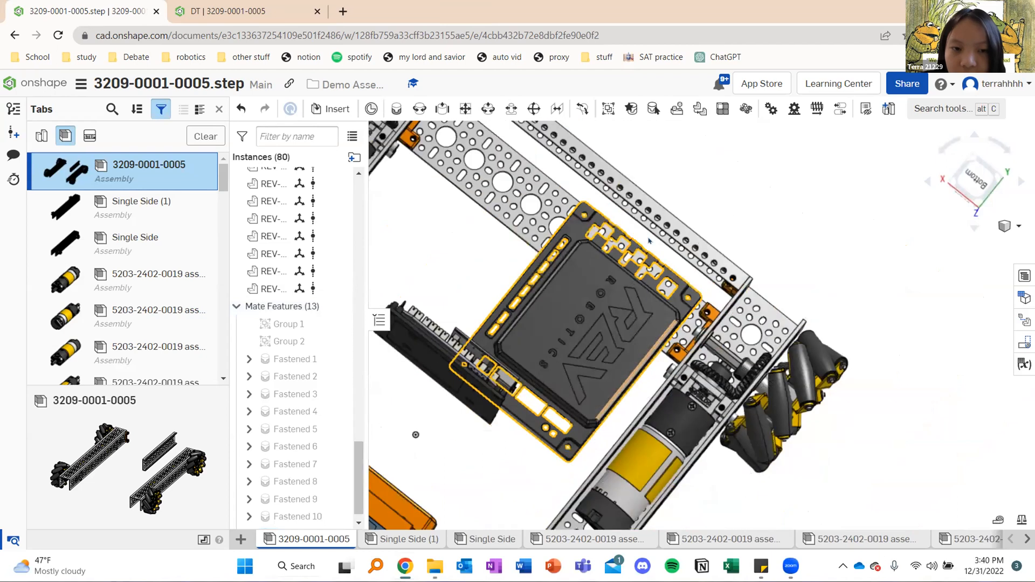
scroll(649, 241, "down", 2)
scroll(650, 241, "down", 2)
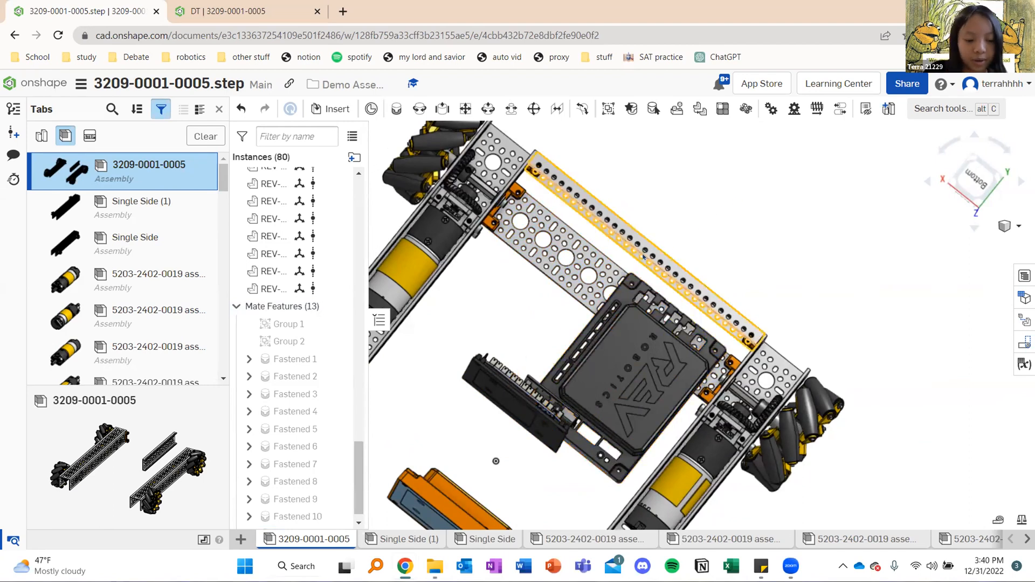
Undo the black hub's fastened mate and try selecting all parts of the orange hub from the bottom view
key("ctrl+z")
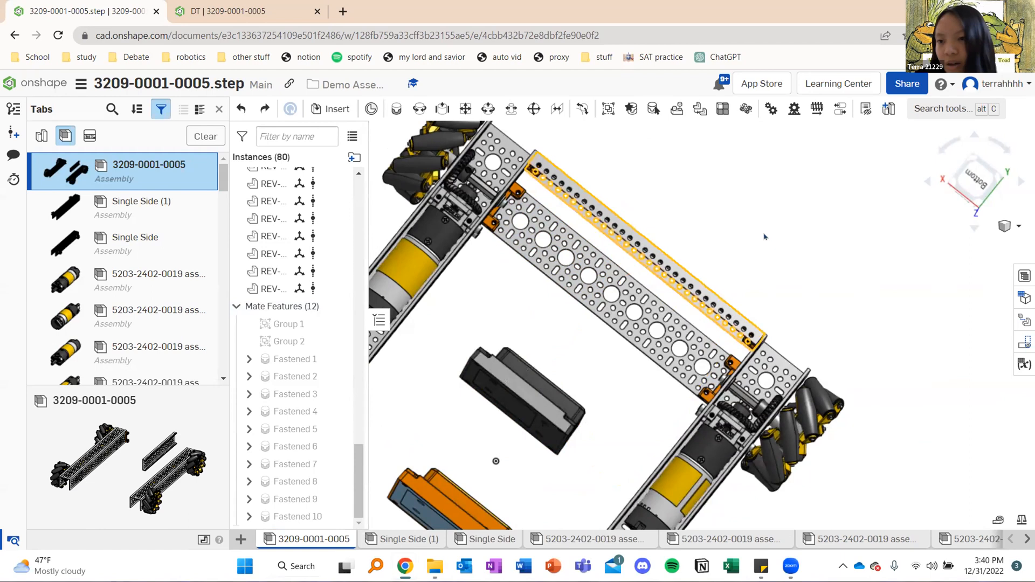
left_click(983, 184)
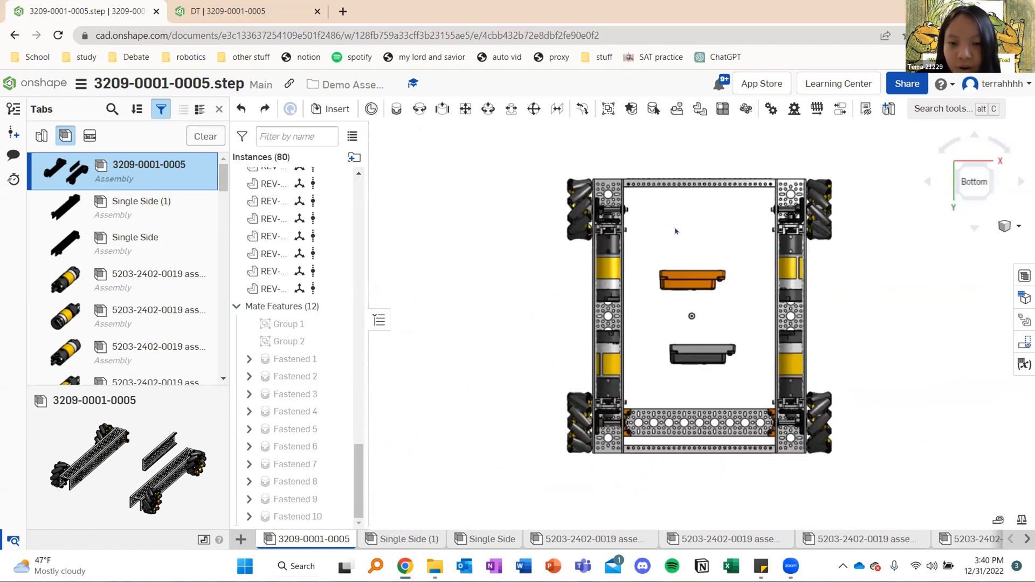
scroll(577, 259, "up", 3)
left_click_drag(540, 251, 711, 351)
left_click_drag(652, 276, 653, 276)
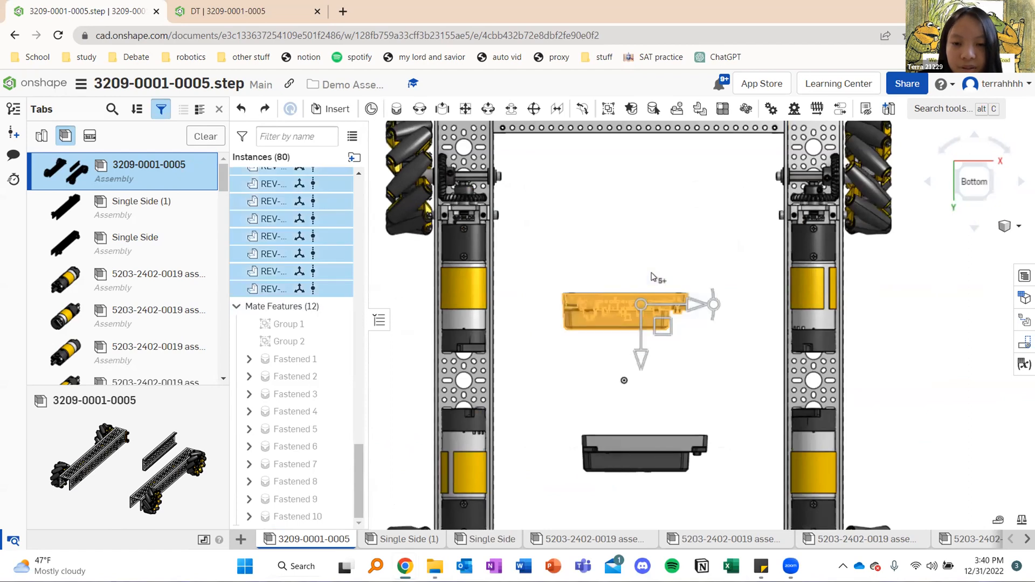
left_click(688, 216)
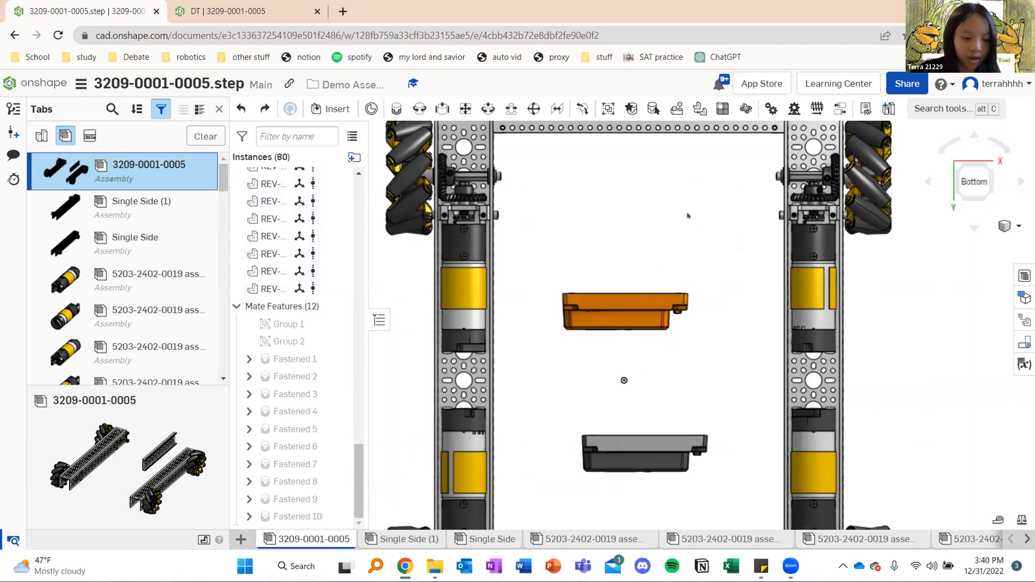
Redo the black hub's fastened mate to examine its separated parts, and undo it again
key("ctrl+y")
middle_click_drag(649, 370, 574, 230)
right_click_drag(638, 405, 624, 367)
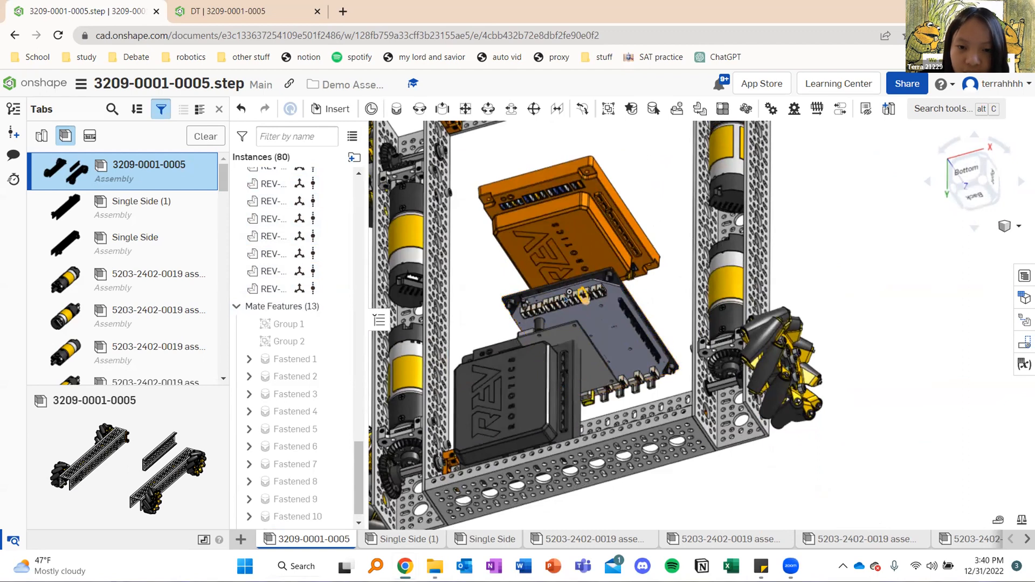
scroll(621, 291, "down", 2)
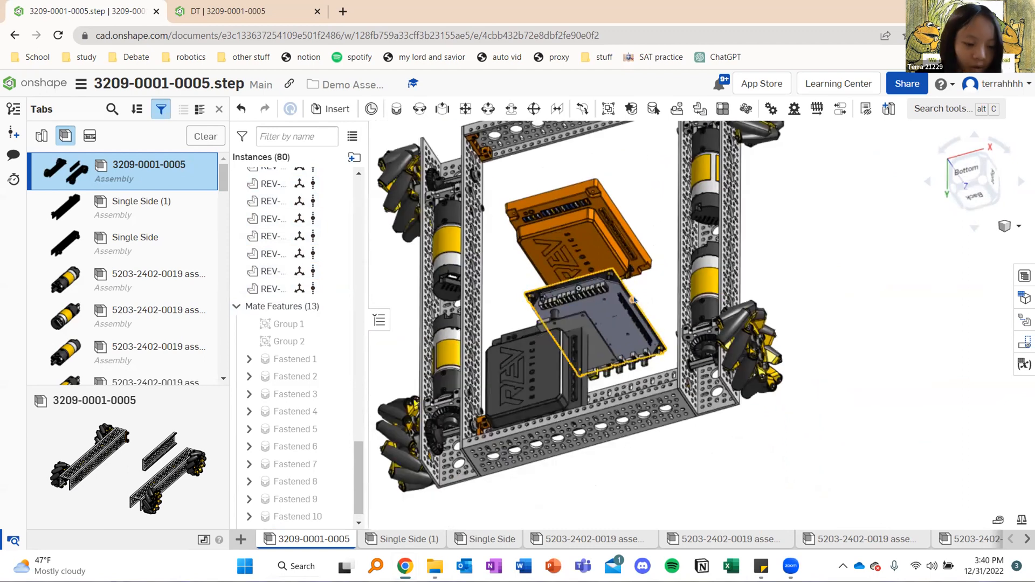
key("ctrl+z")
Select every part of the orange hub from the bottom view and join them in a group
mouse_move(658, 233)
right_mouse_down()
mouse_move(671, 258)
mouse_move(756, 206)
right_mouse_up()
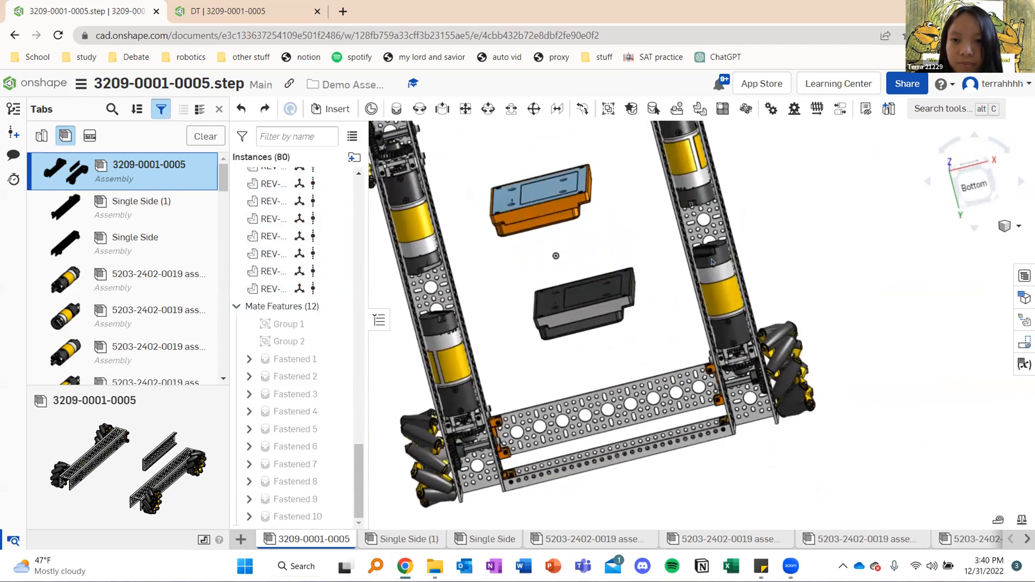
key("shift+6")
left_click_drag(577, 219, 695, 254)
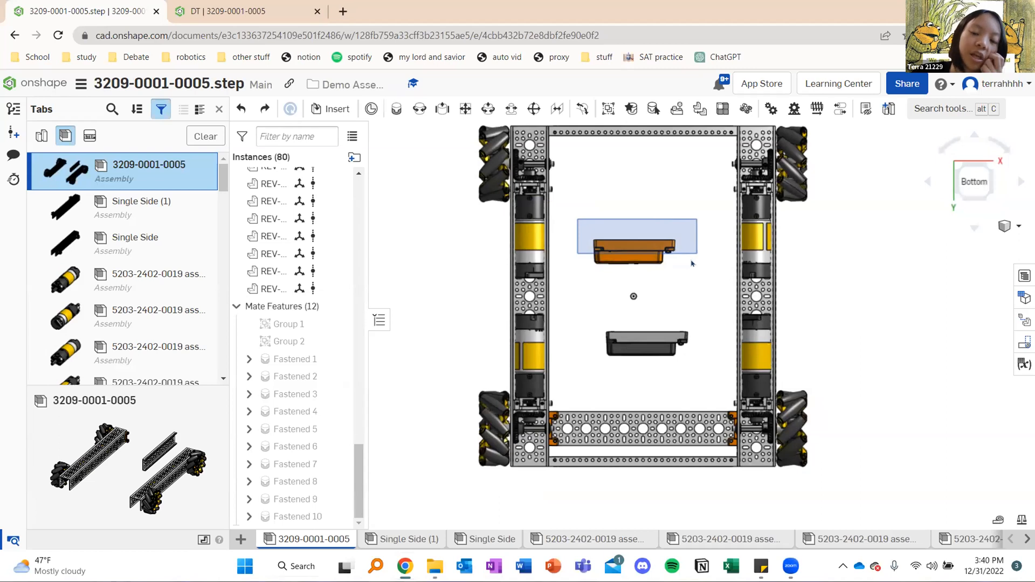
left_click(676, 192)
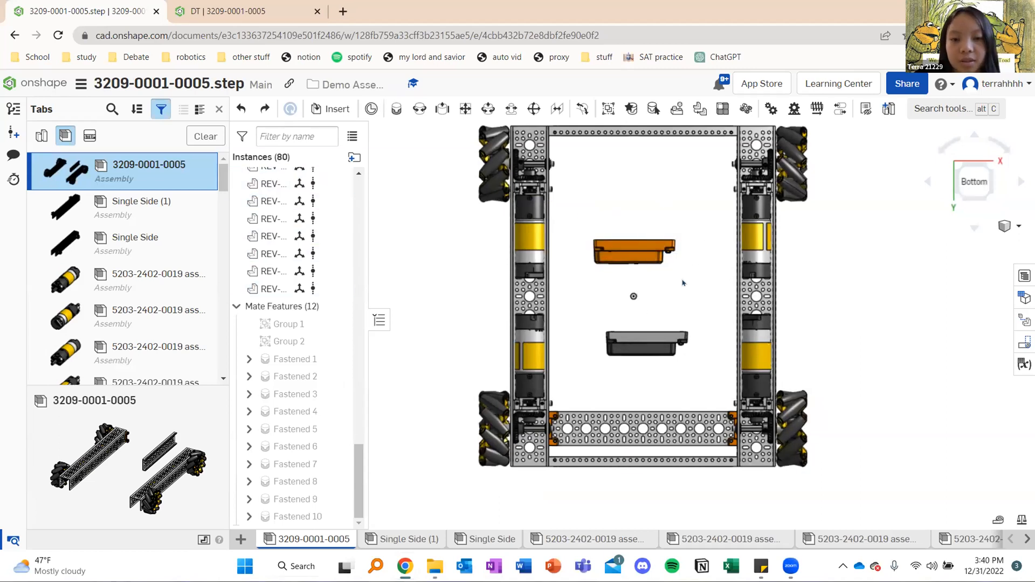
left_click_drag(577, 214, 688, 289)
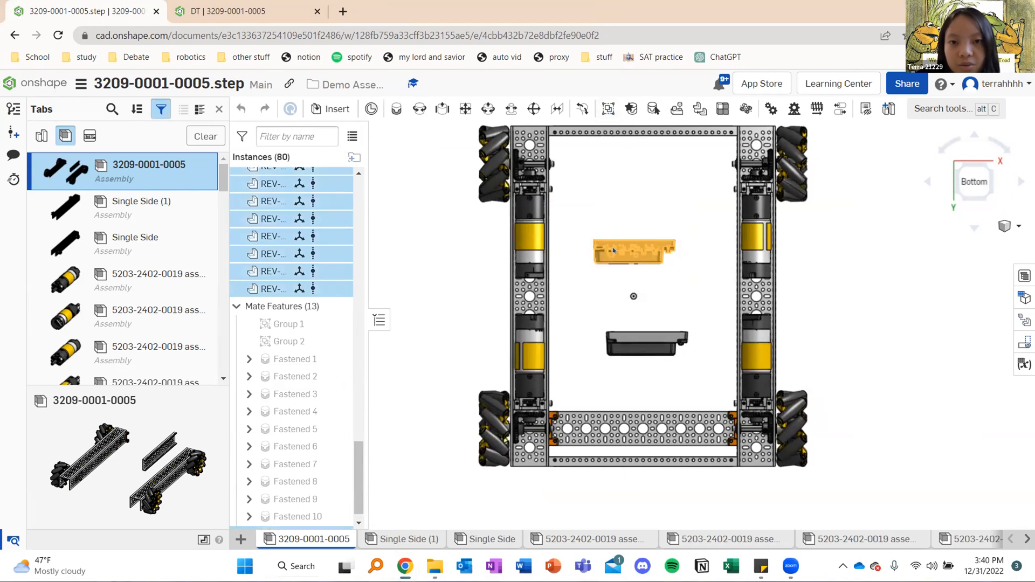
left_click(608, 109)
key("Return")
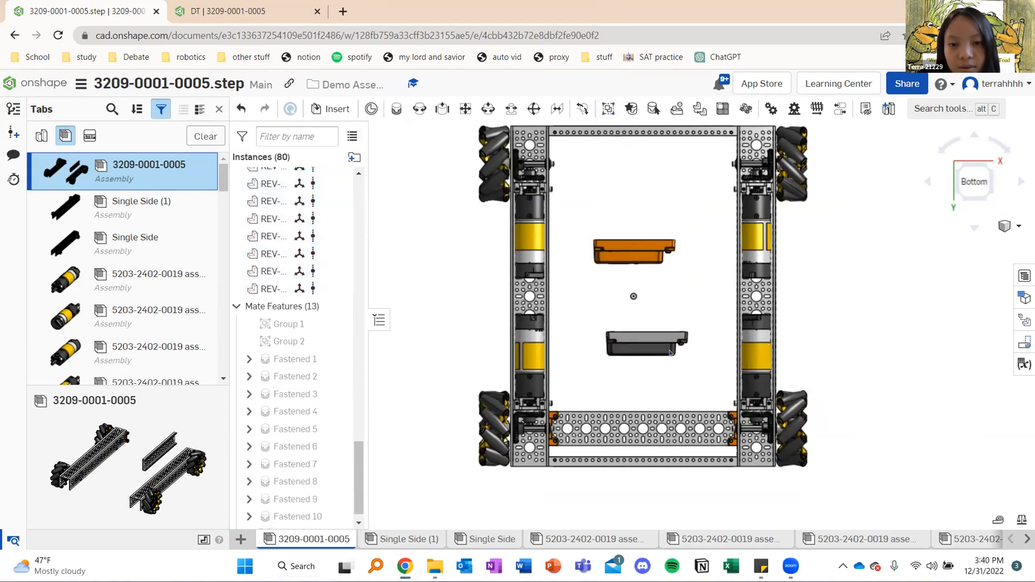
Select every part of the black hub and join them in a second group
left_click_drag(580, 309, 695, 374)
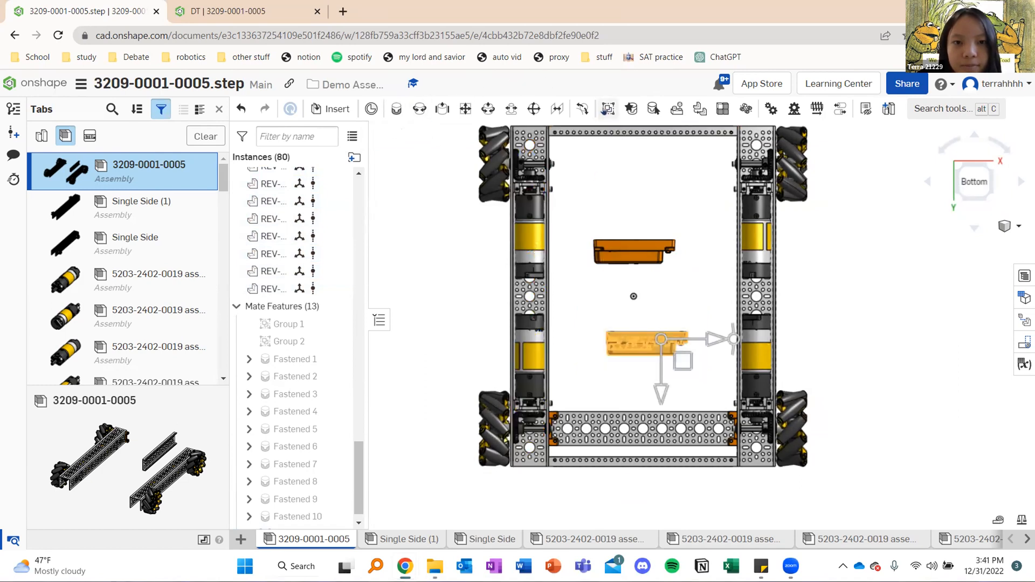
left_click(608, 108)
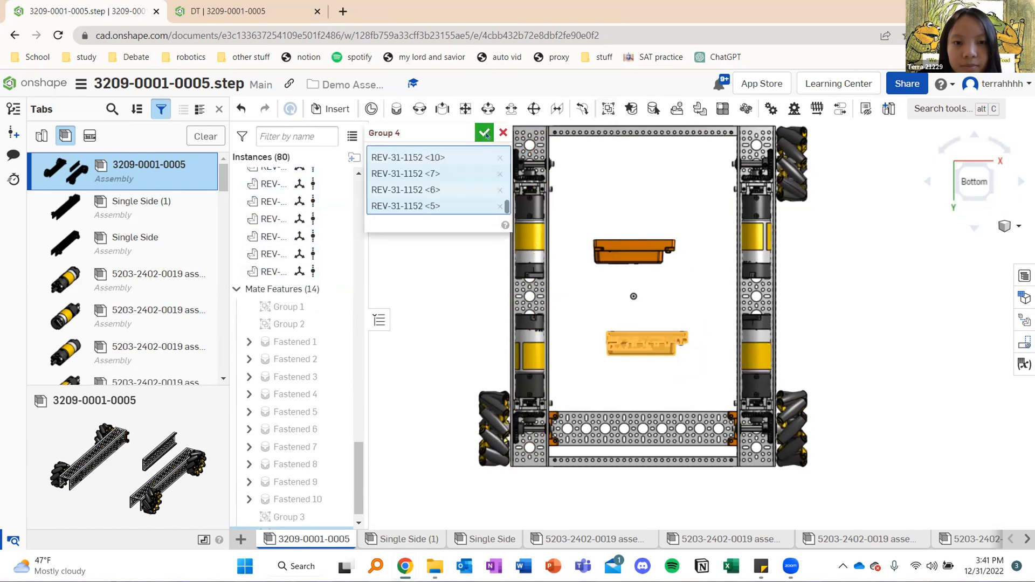
left_click(484, 133)
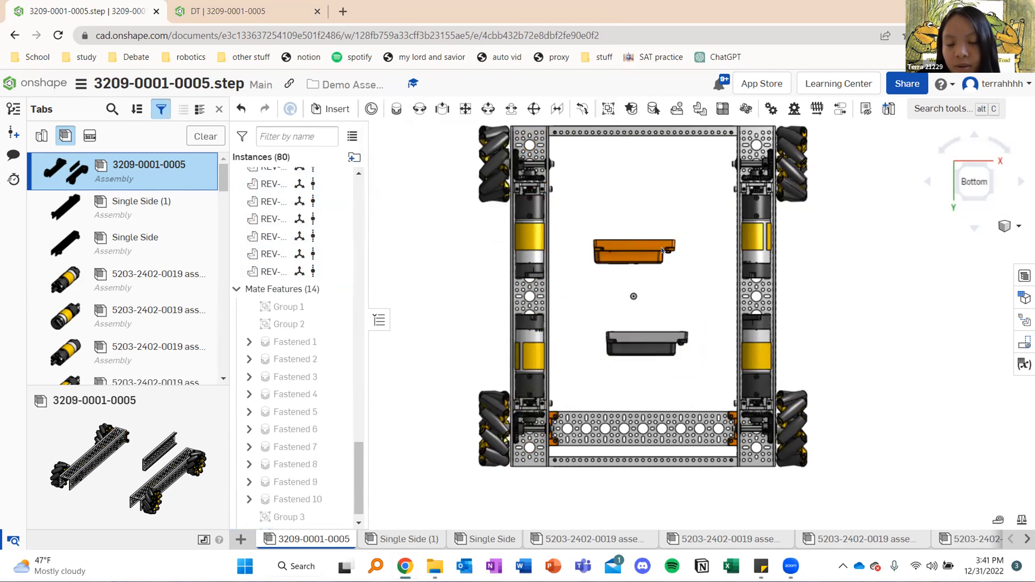
mouse_move(680, 299)
right_mouse_down()
mouse_move(556, 300)
mouse_move(678, 301)
right_mouse_up()
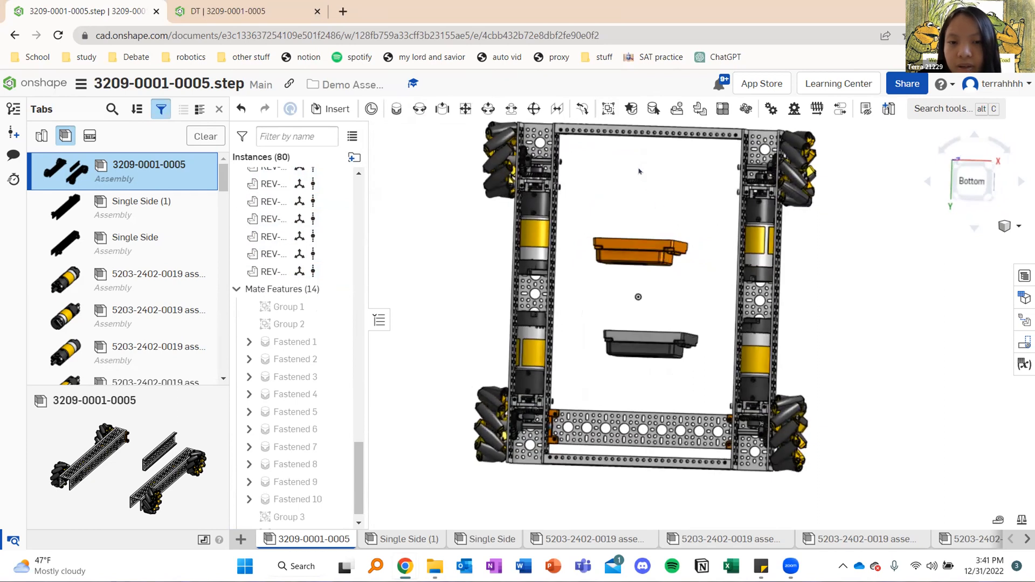
right_click_drag(632, 206, 700, 153)
right_click_drag(694, 219, 601, 379)
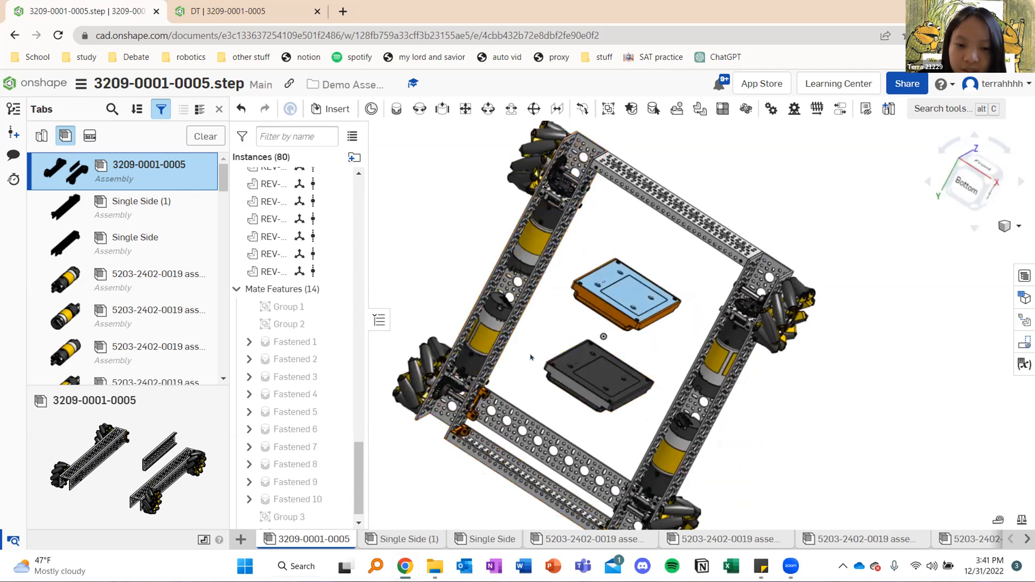
scroll(531, 357, "up", 6)
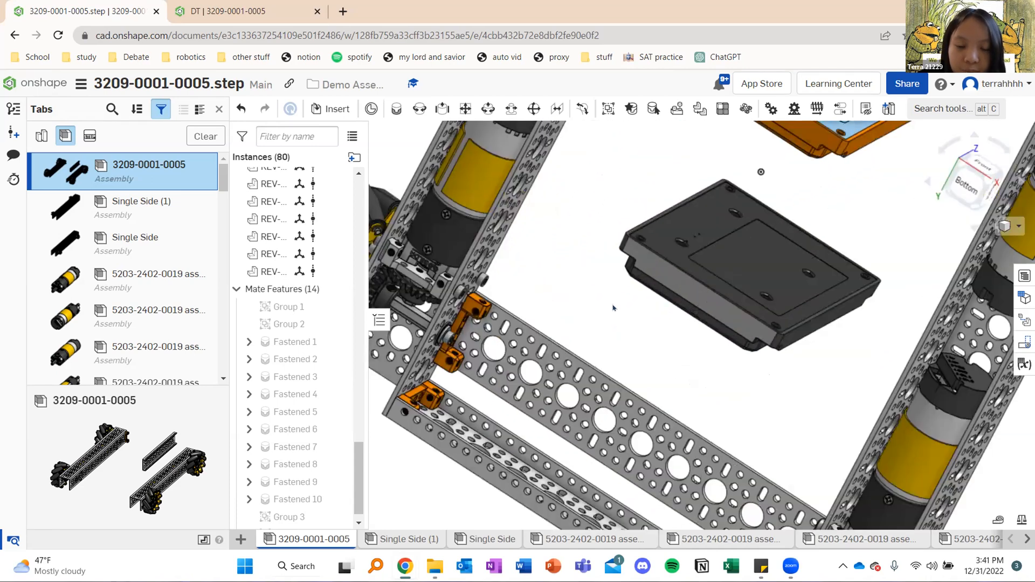
right_click_drag(613, 308, 614, 300)
middle_click_drag(727, 354, 725, 256)
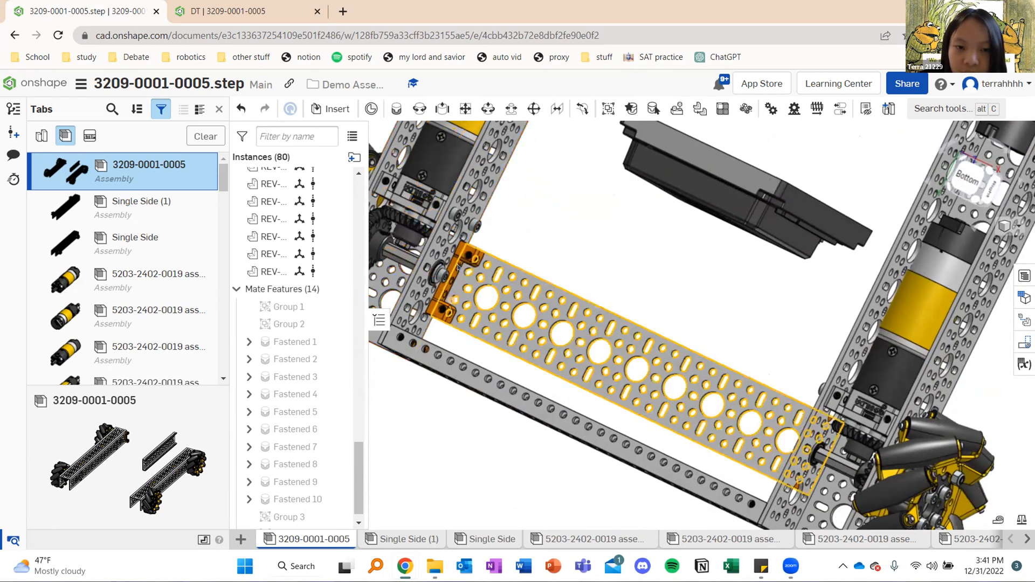
mouse_move(458, 267)
right_mouse_down()
mouse_move(615, 301)
mouse_move(546, 263)
right_mouse_up()
middle_click_drag(581, 289, 541, 335)
right_click_drag(687, 213, 619, 263)
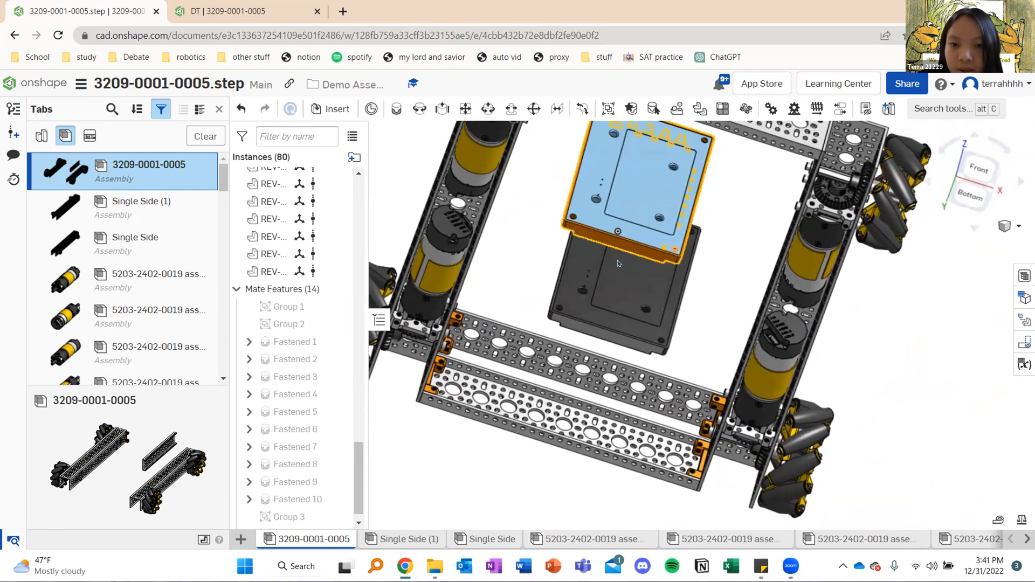
right_click_drag(717, 309, 721, 284)
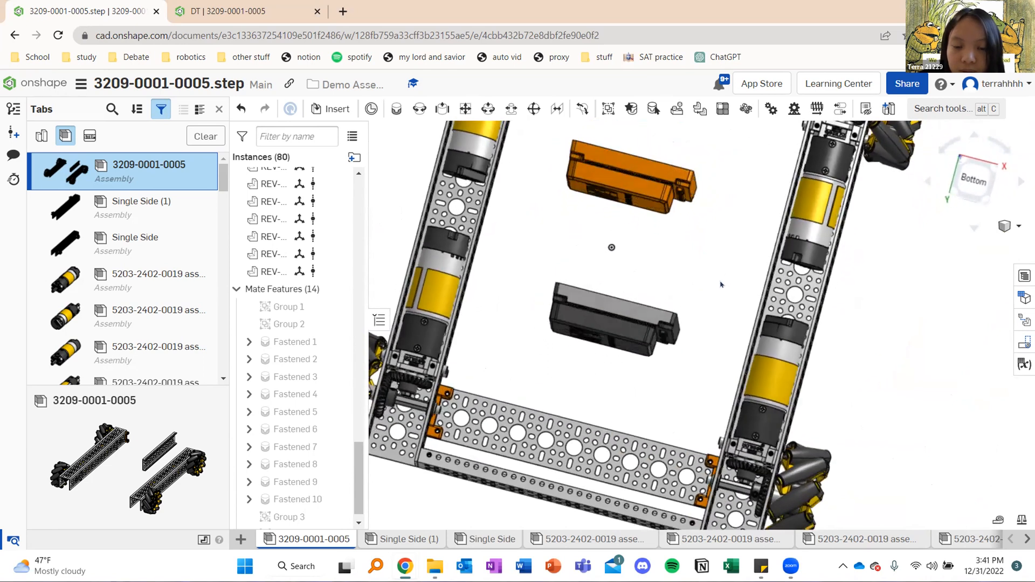
left_click(337, 109)
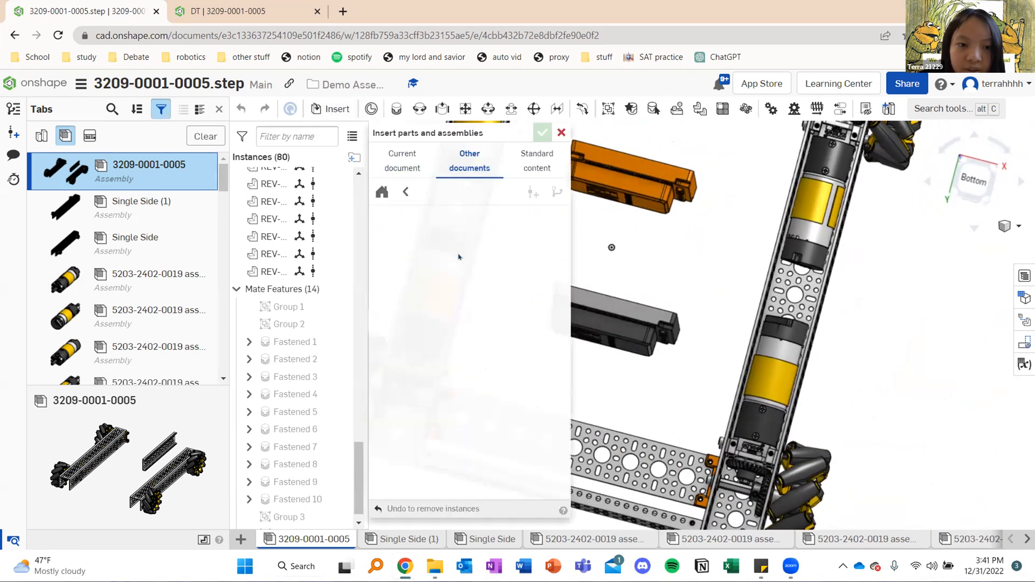
left_click(405, 192)
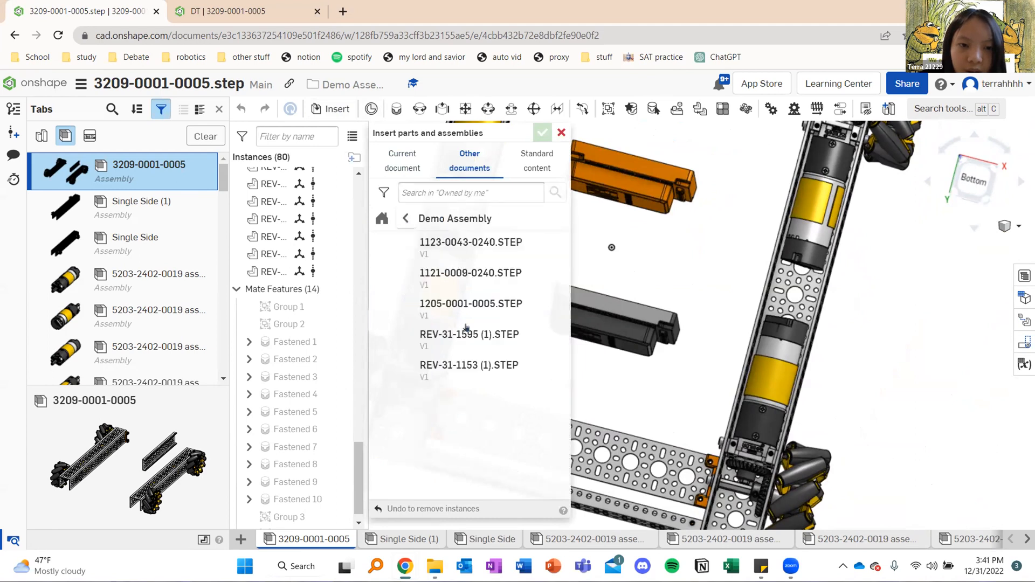
left_click(561, 132)
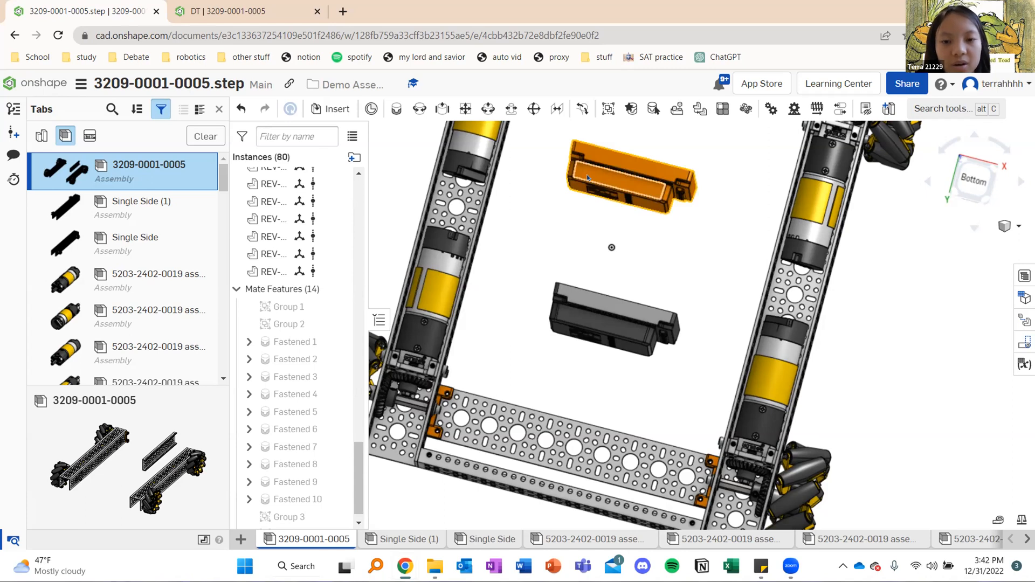
Start a fastened mate with a corner mounting hole on the grouped black hub's underside as its first connector
scroll(630, 294, "down", 4)
mouse_move(635, 276)
right_mouse_down()
mouse_move(642, 235)
mouse_move(631, 283)
mouse_move(651, 281)
mouse_move(633, 298)
mouse_move(624, 291)
right_mouse_up()
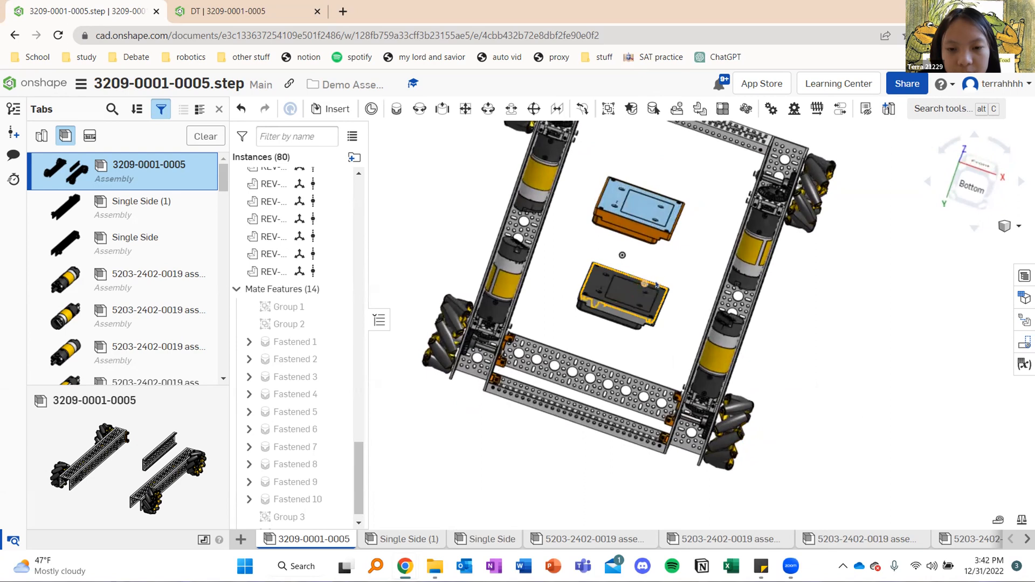
scroll(657, 285, "up", 10)
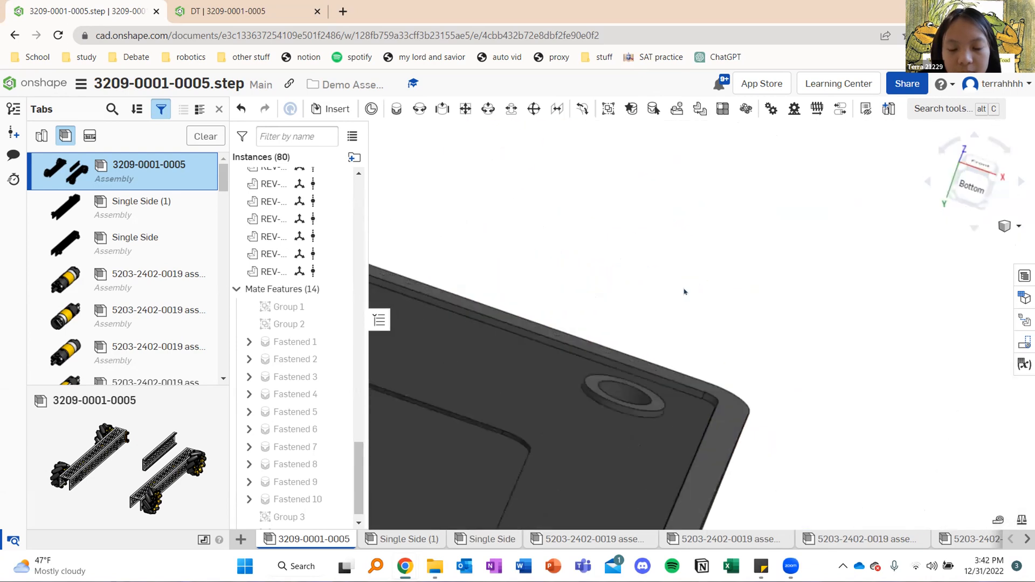
key("f")
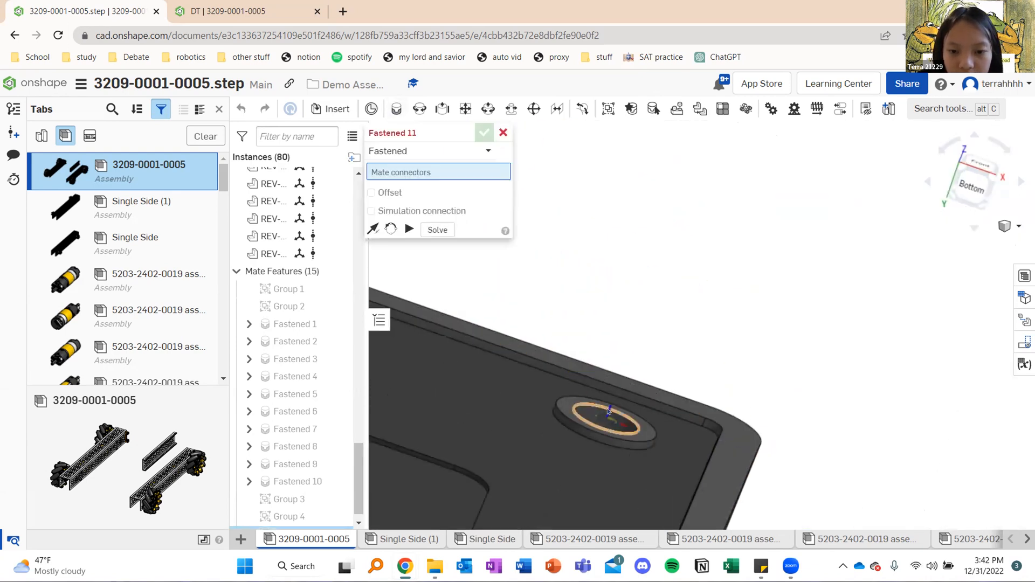
left_click(462, 377)
scroll(468, 382, "down", 8)
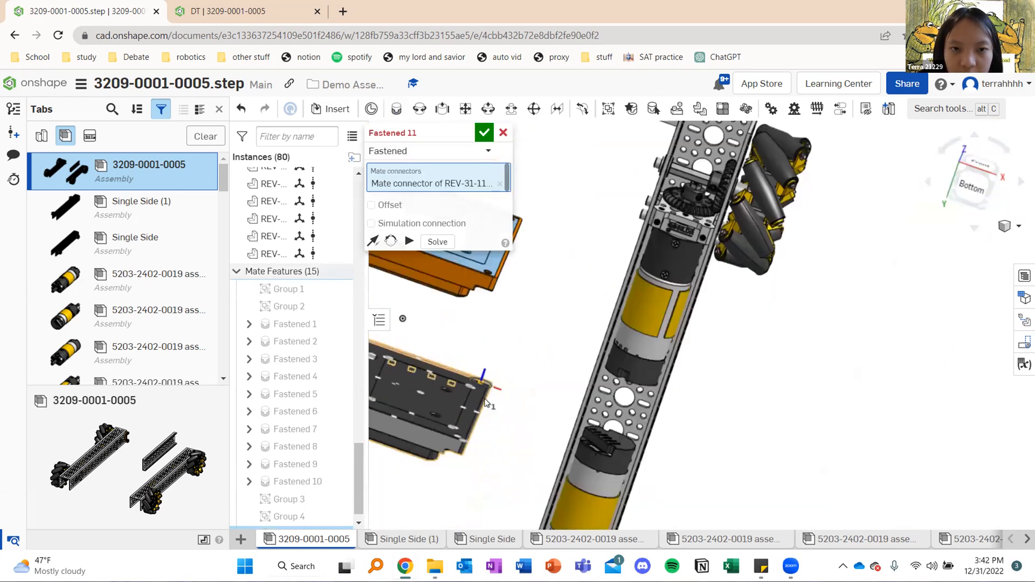
right_click_drag(487, 453, 475, 467)
middle_click_drag(475, 467, 688, 312)
scroll(586, 384, "up", 10)
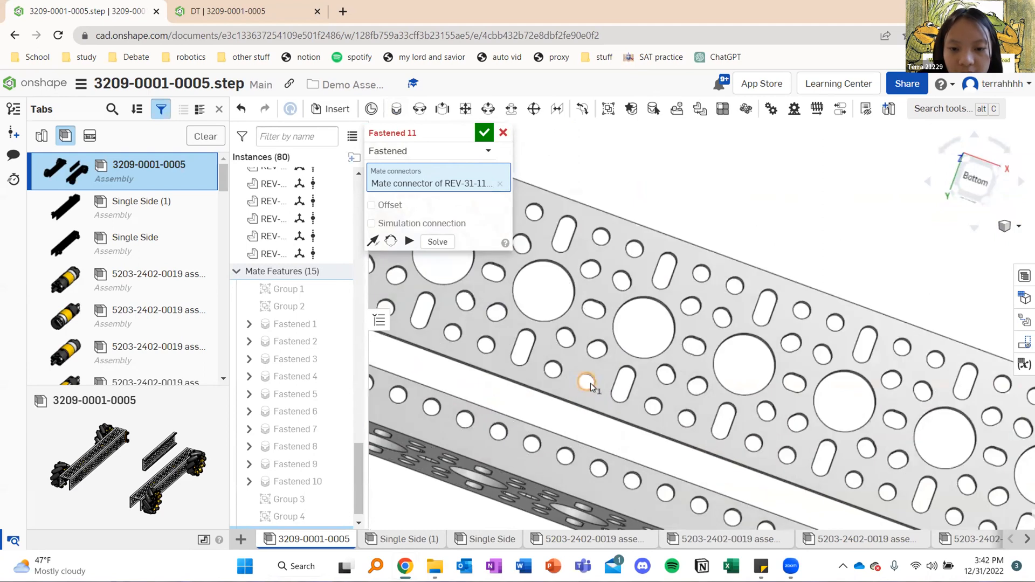
left_click(517, 314)
scroll(504, 311, "down", 10)
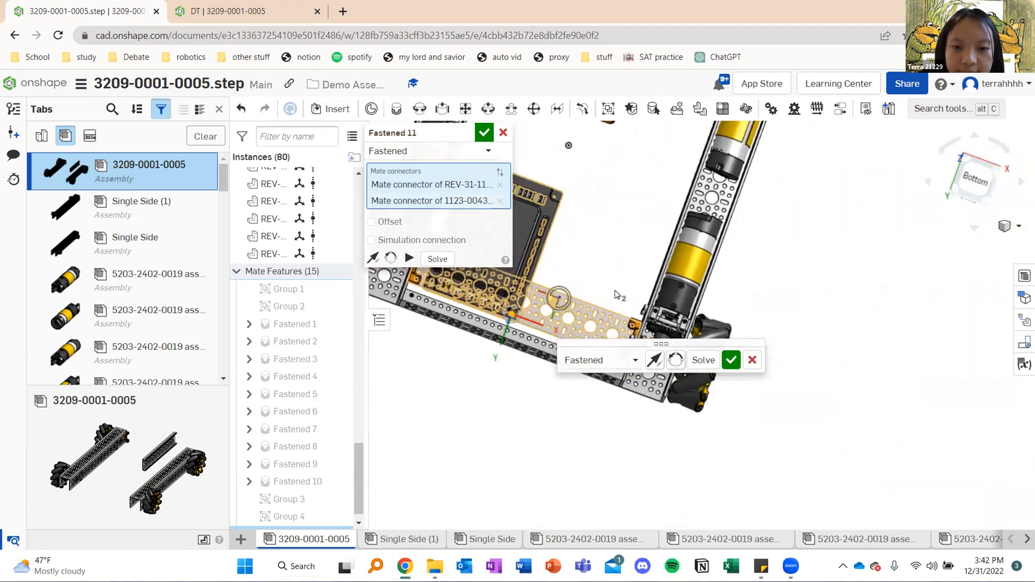
middle_click_drag(615, 295, 644, 333)
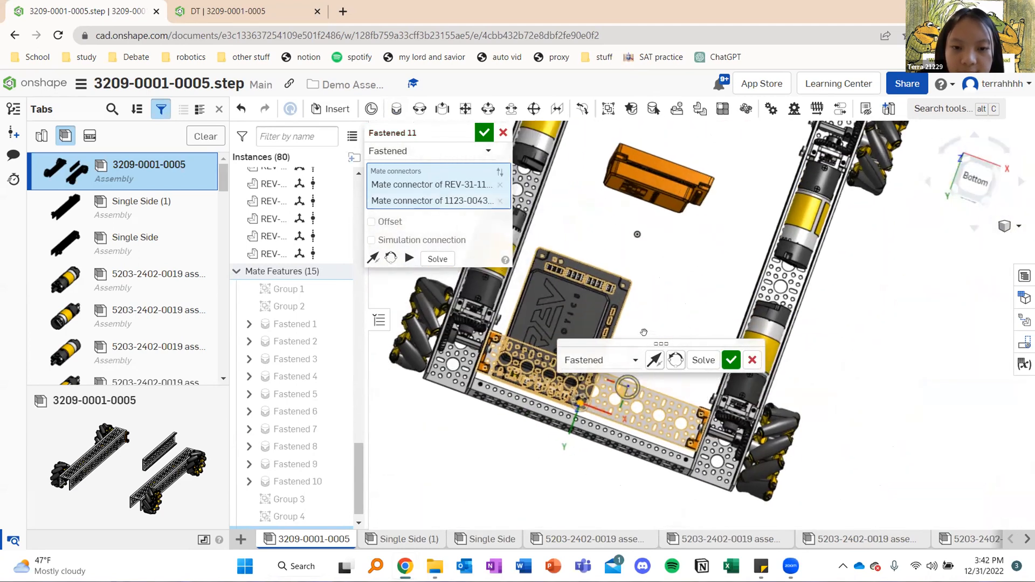
left_click(480, 131)
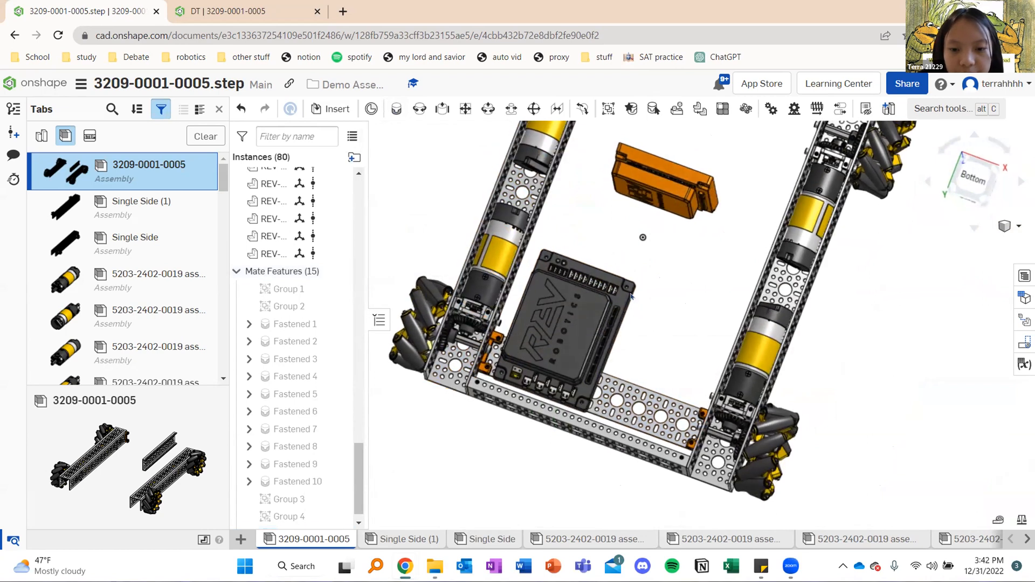
right_click_drag(657, 230, 653, 271)
scroll(635, 177, "up", 8)
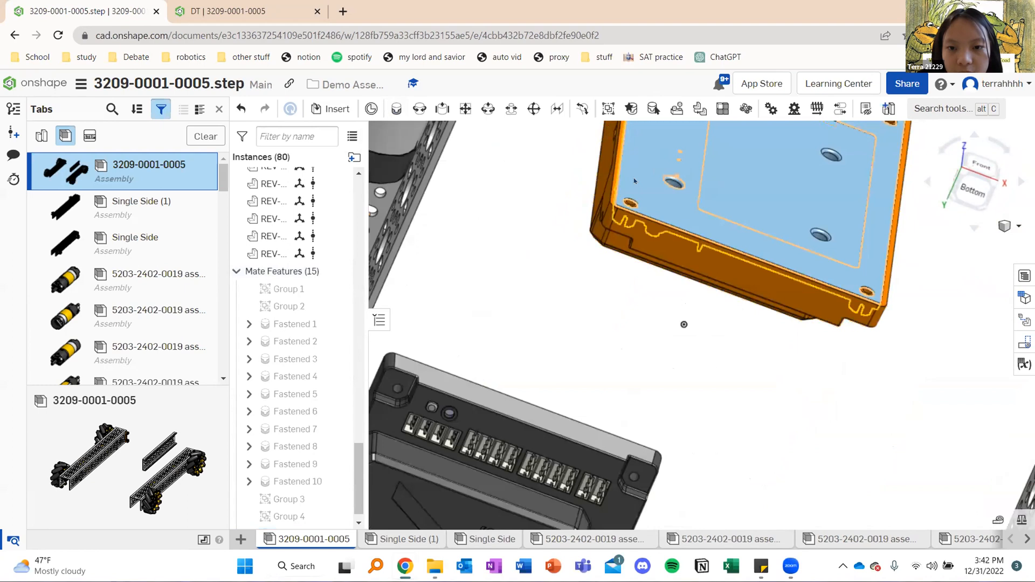
scroll(640, 239, "up", 5)
left_click(396, 110)
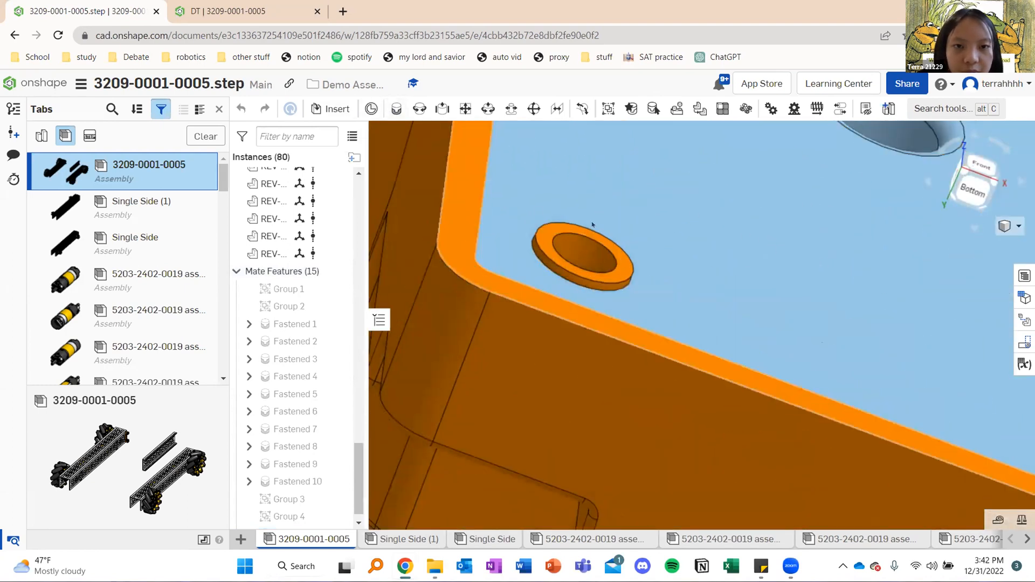
left_click(565, 272)
scroll(538, 306, "down", 10)
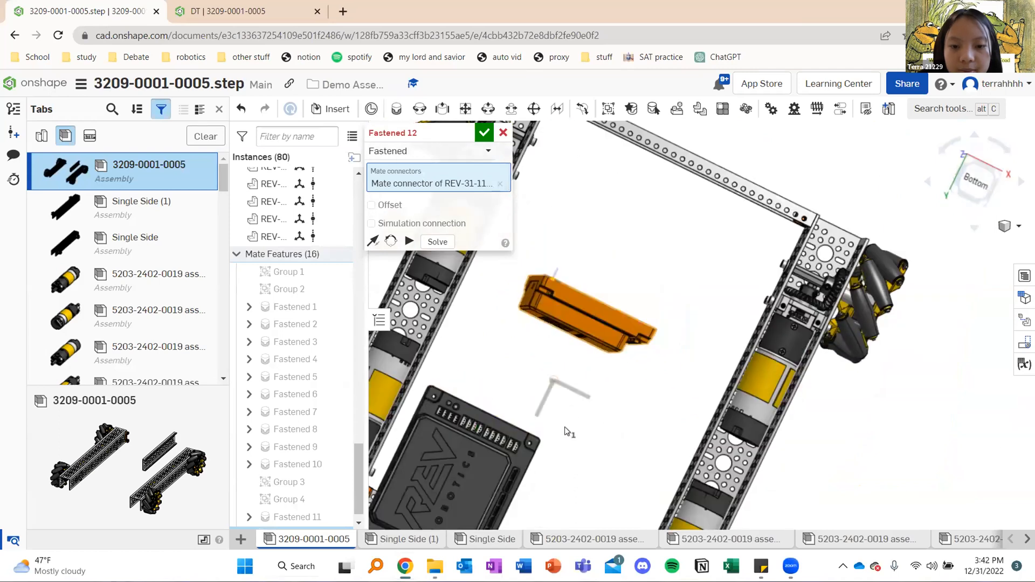
scroll(561, 300, "up", 10)
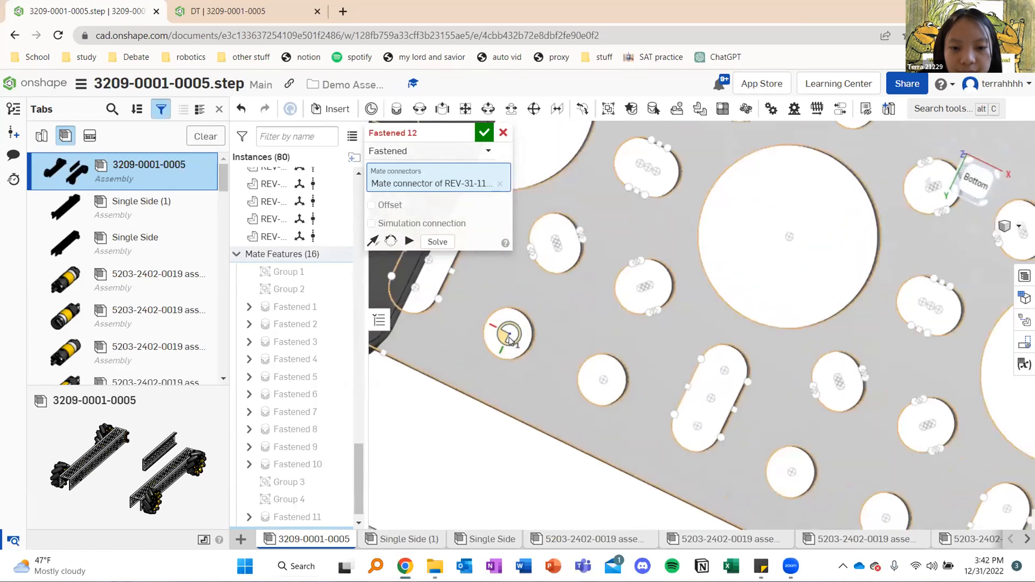
scroll(509, 339, "up", 3)
left_click(511, 291)
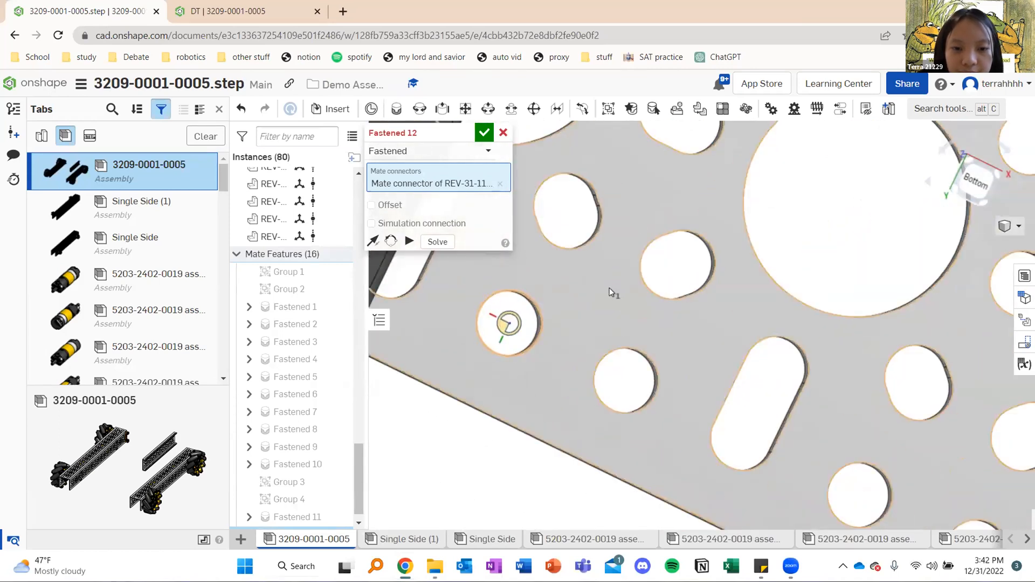
scroll(526, 313, "down", 10)
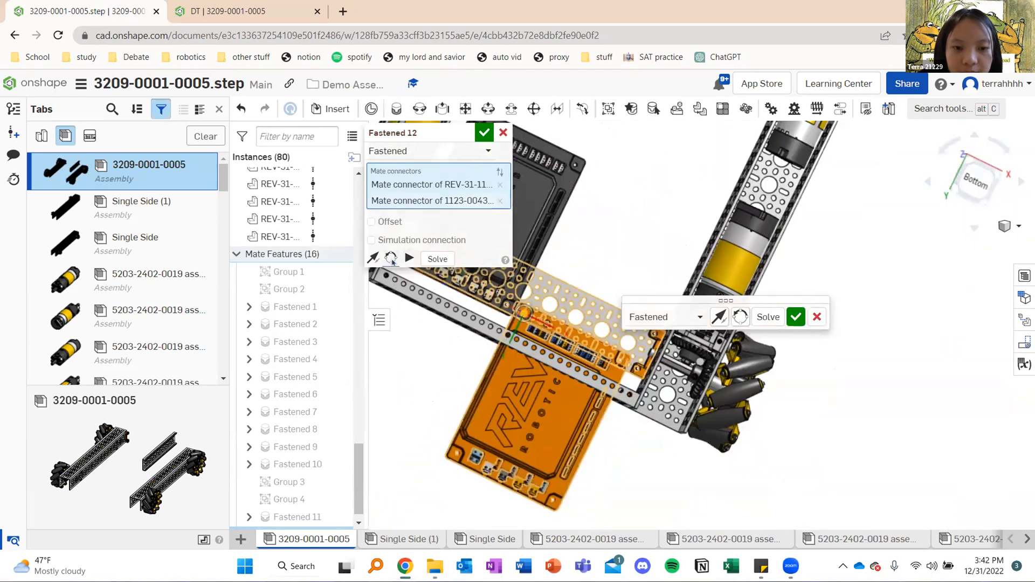
left_click(392, 258)
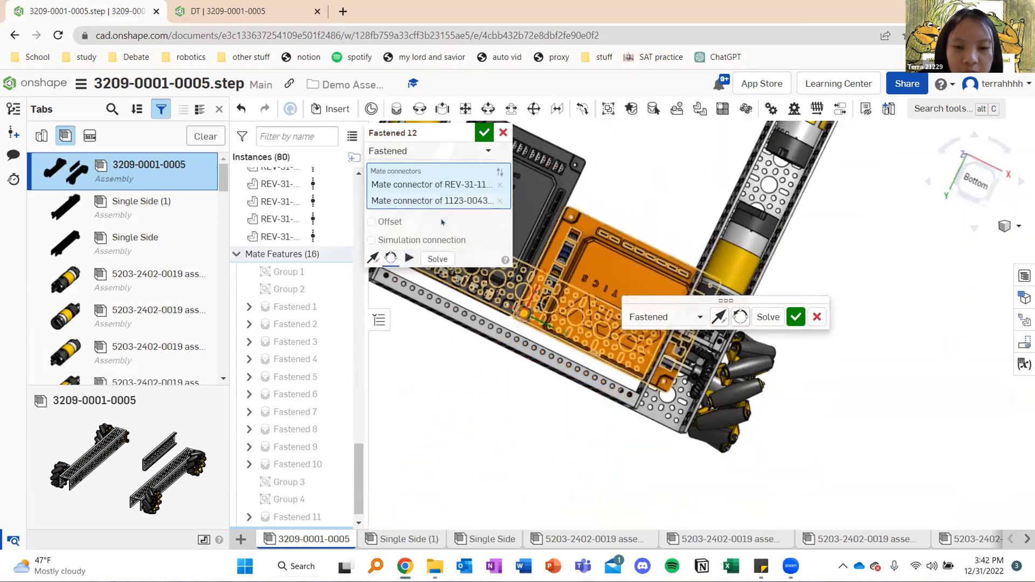
middle_click_drag(631, 193, 621, 281)
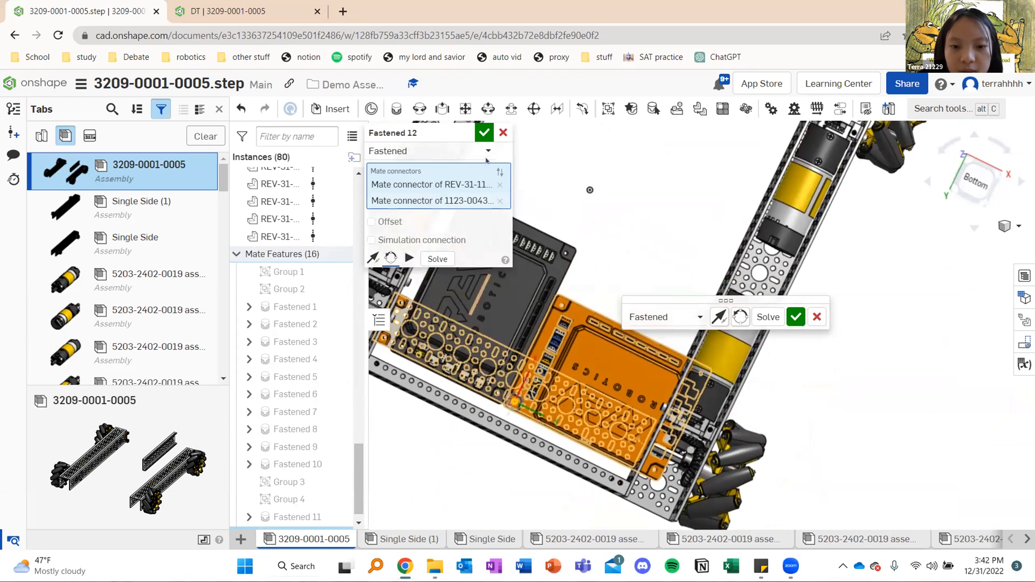
left_click(500, 202)
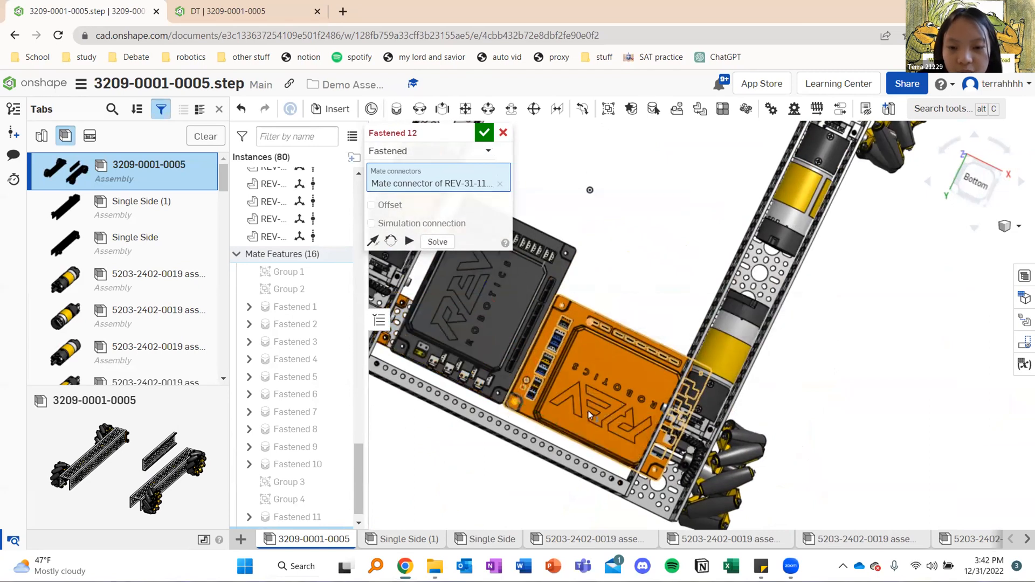
key("Escape")
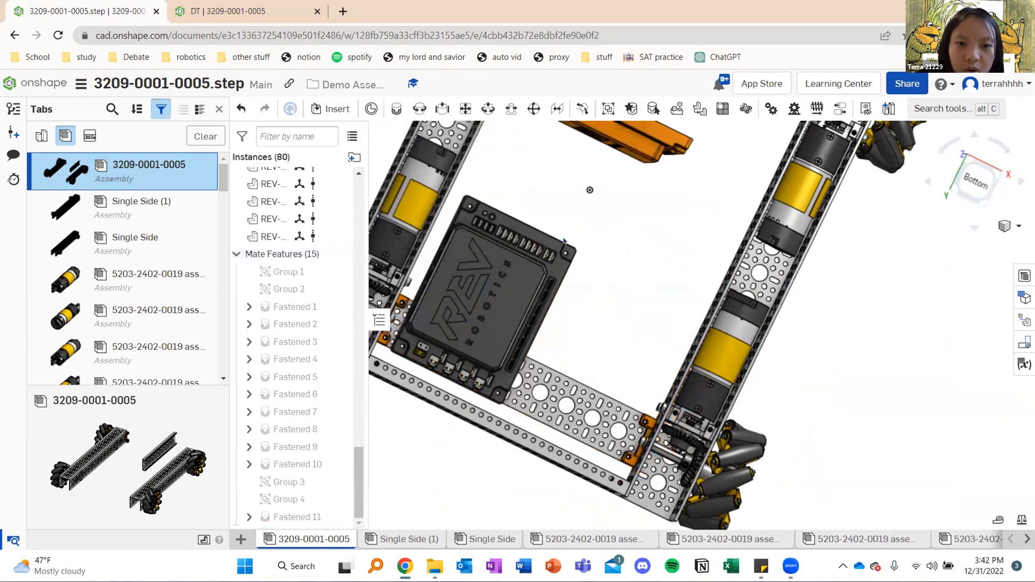
right_click_drag(627, 218, 538, 194)
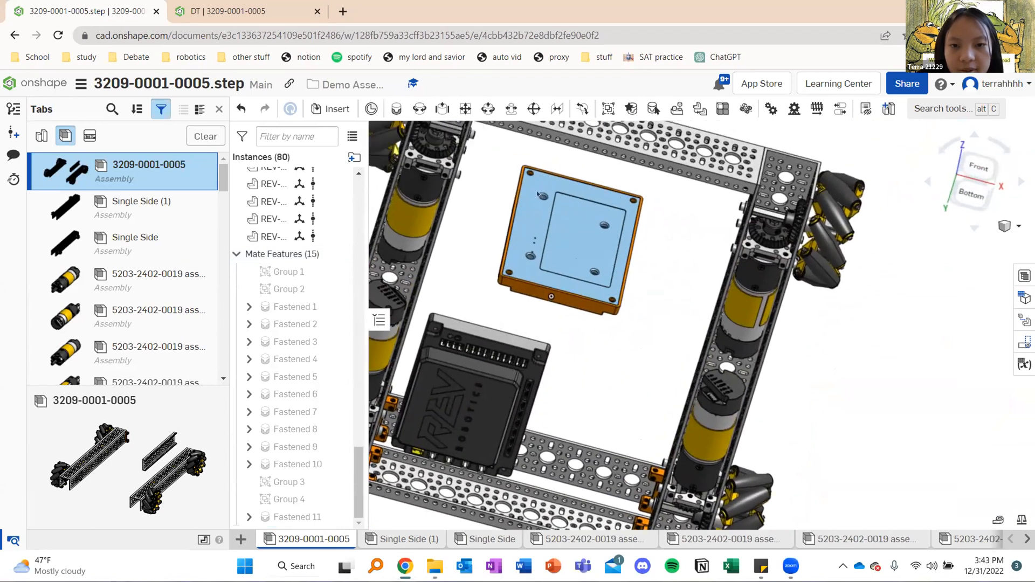
scroll(538, 194, "up", 10)
left_click(396, 109)
left_click(571, 299)
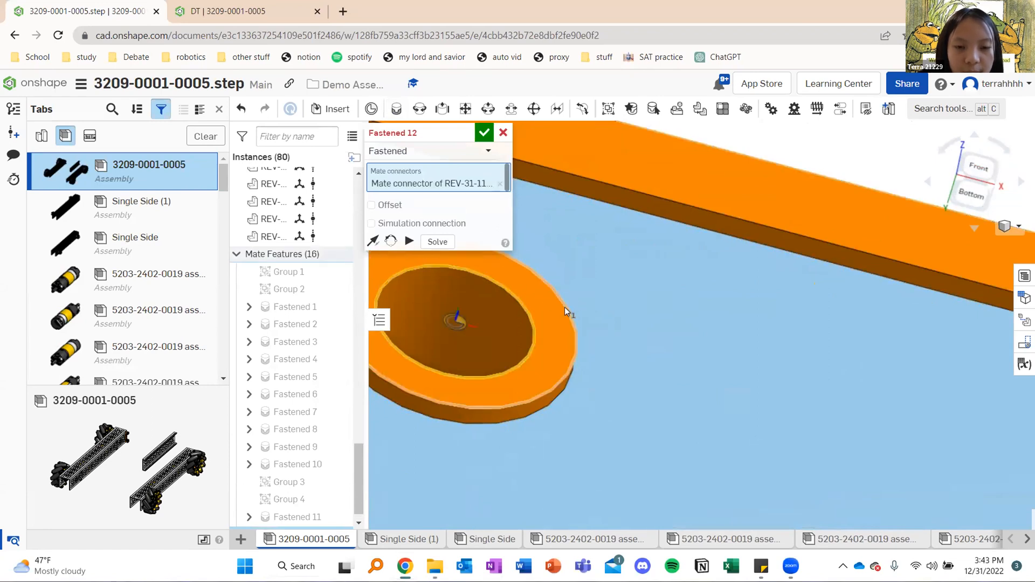
scroll(584, 288, "down", 10)
right_click_drag(626, 433, 596, 318)
middle_click_drag(595, 318, 599, 33)
right_click_drag(582, 402, 576, 420)
scroll(575, 421, "up", 10)
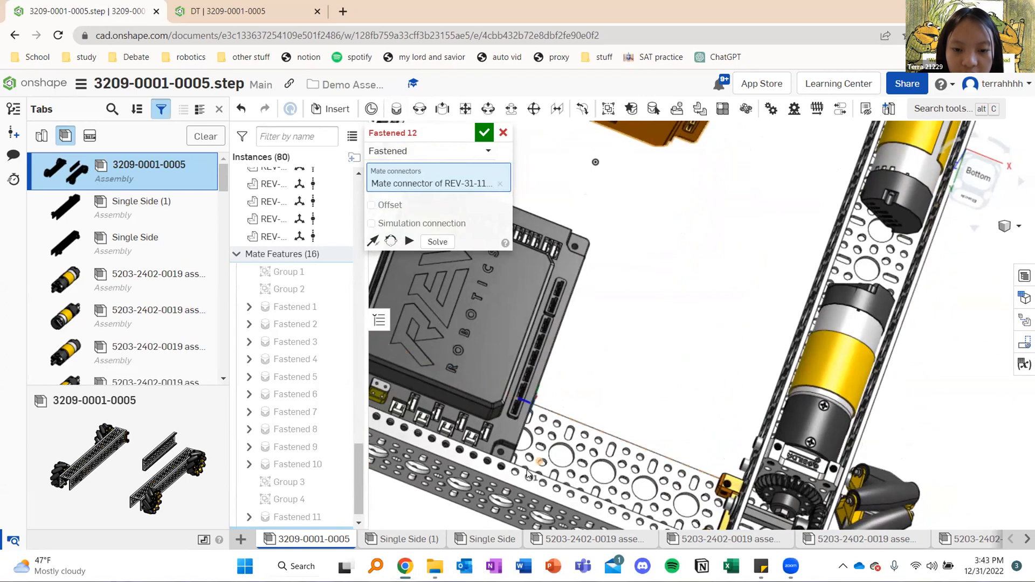
scroll(536, 347, "up", 5)
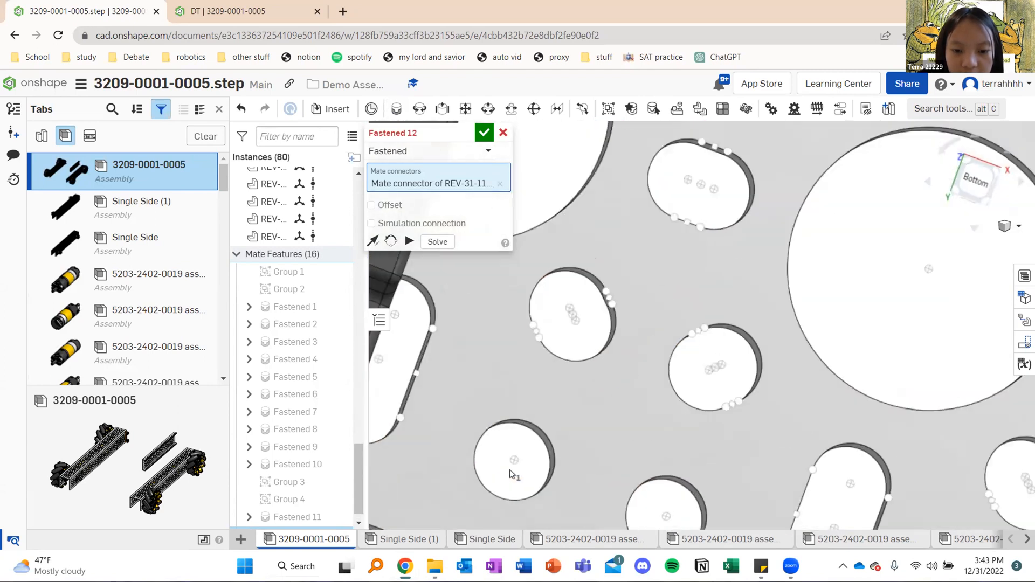
left_click(561, 298)
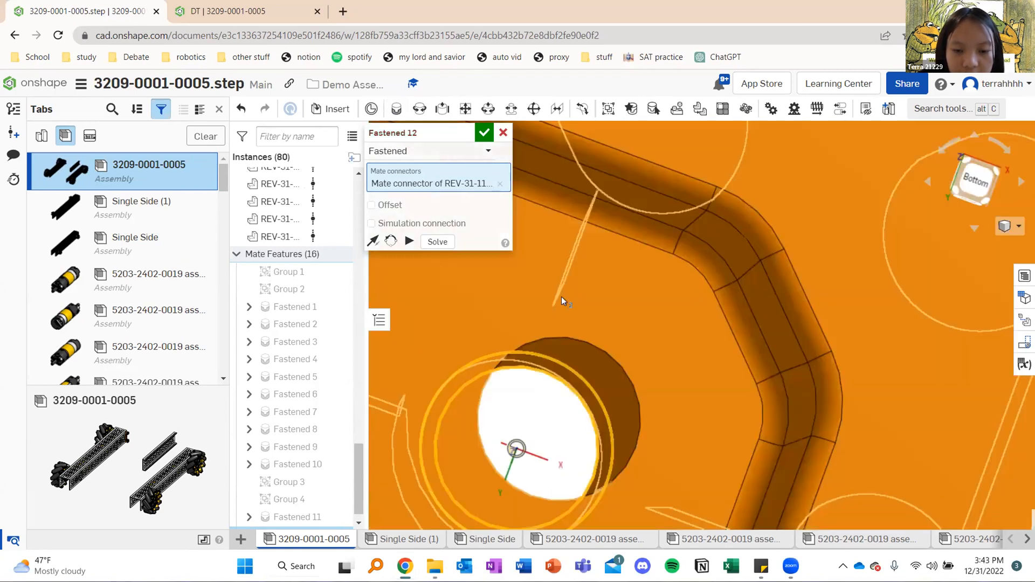
scroll(561, 300, "down", 12)
middle_click_drag(604, 300, 603, 388)
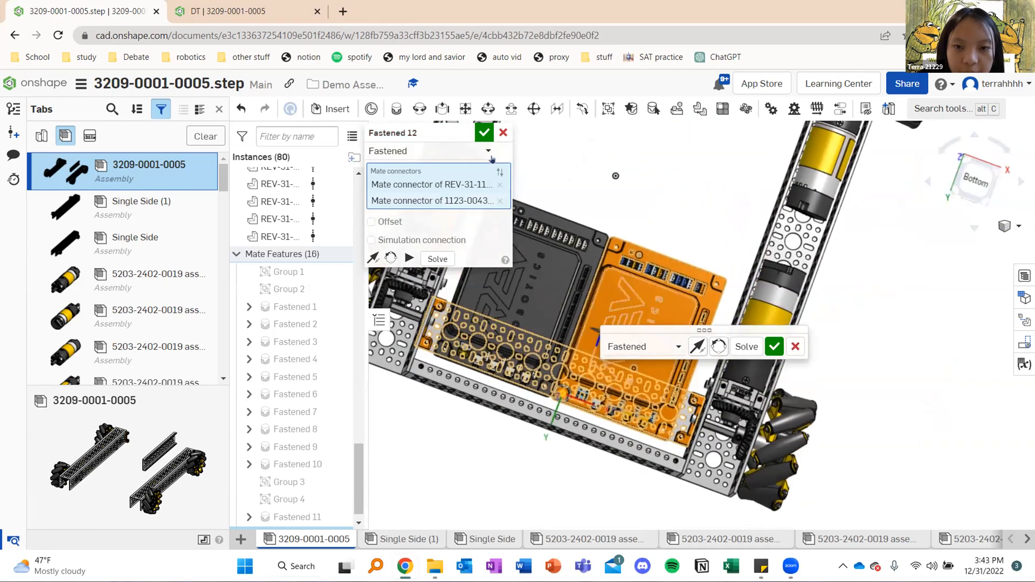
left_click(774, 347)
right_click_drag(685, 217, 590, 271)
scroll(572, 253, "down", 4)
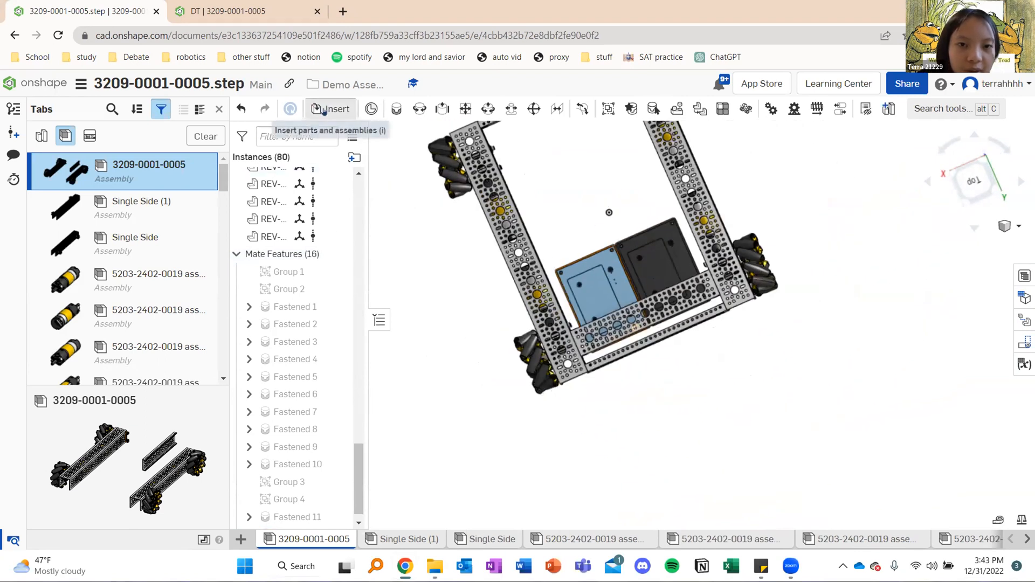
left_click(323, 107)
left_click(412, 254)
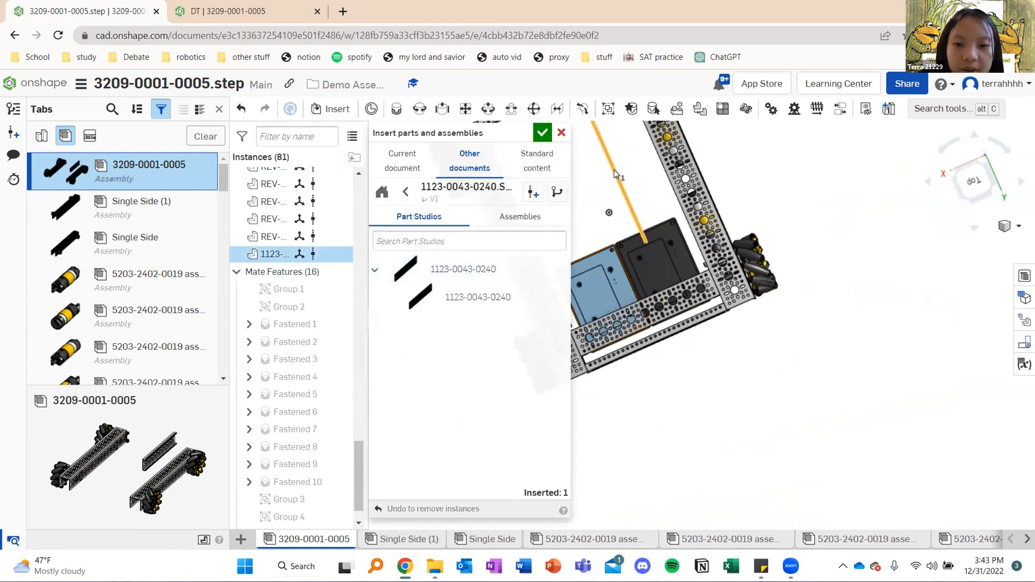
left_click(405, 191)
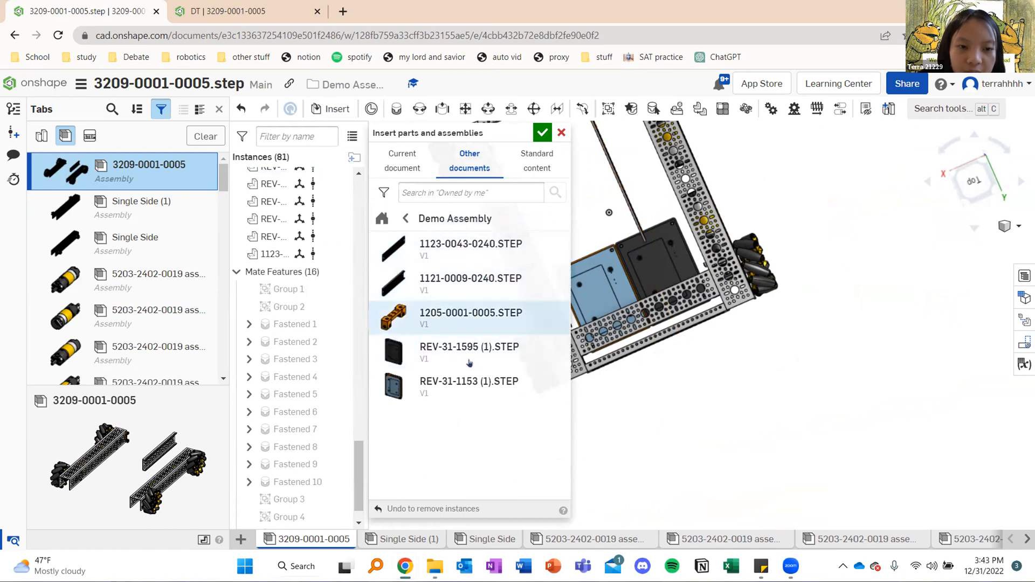
left_click(446, 311)
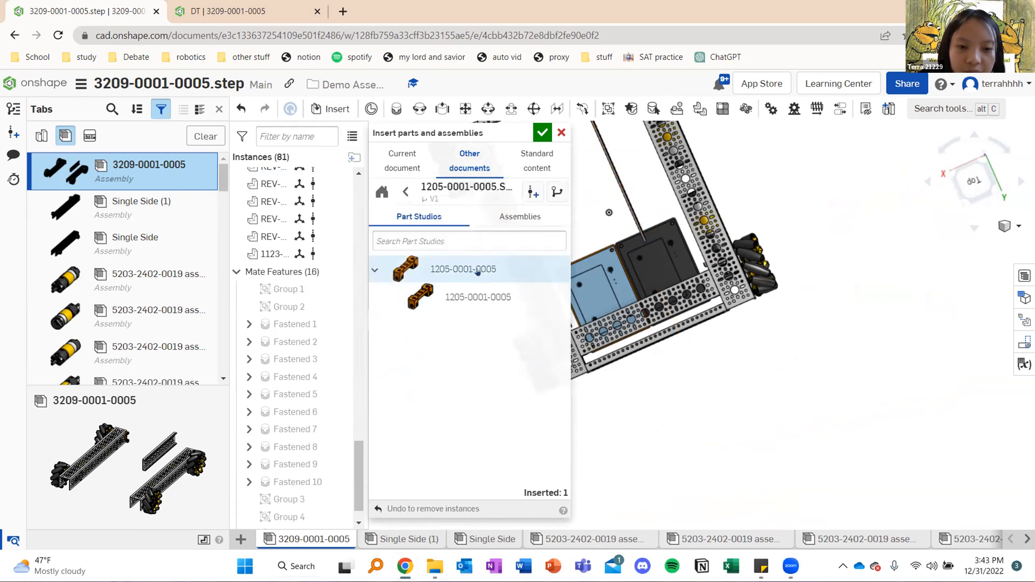
left_click(478, 272)
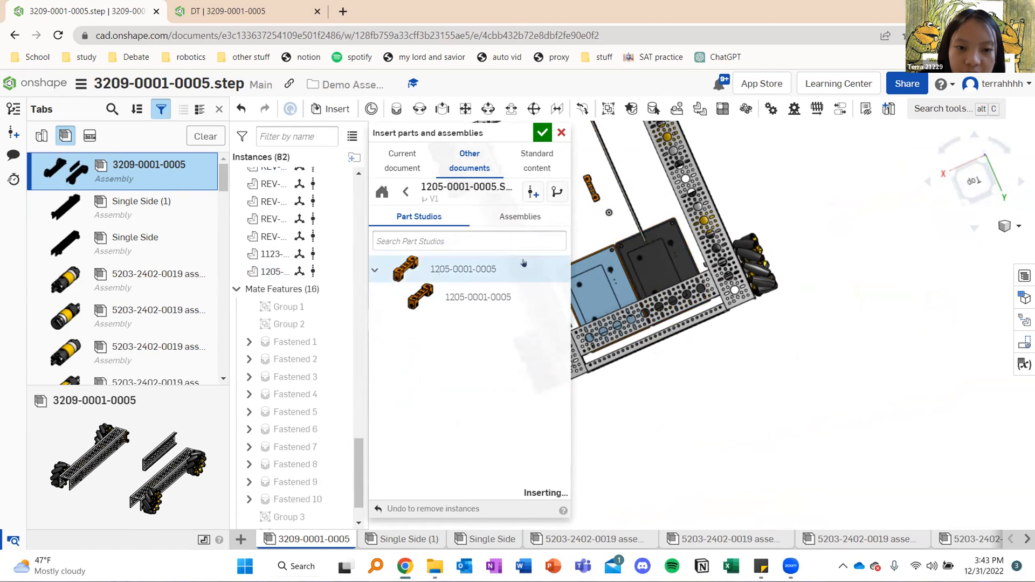
left_click(589, 216)
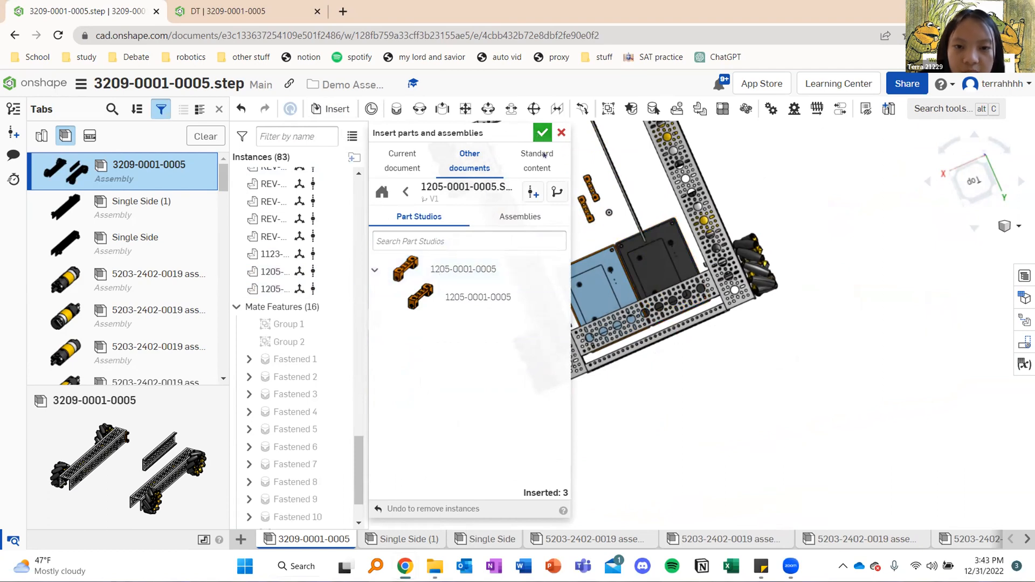
left_click(543, 132)
scroll(562, 224, "up", 6)
right_click_drag(560, 224, 595, 176)
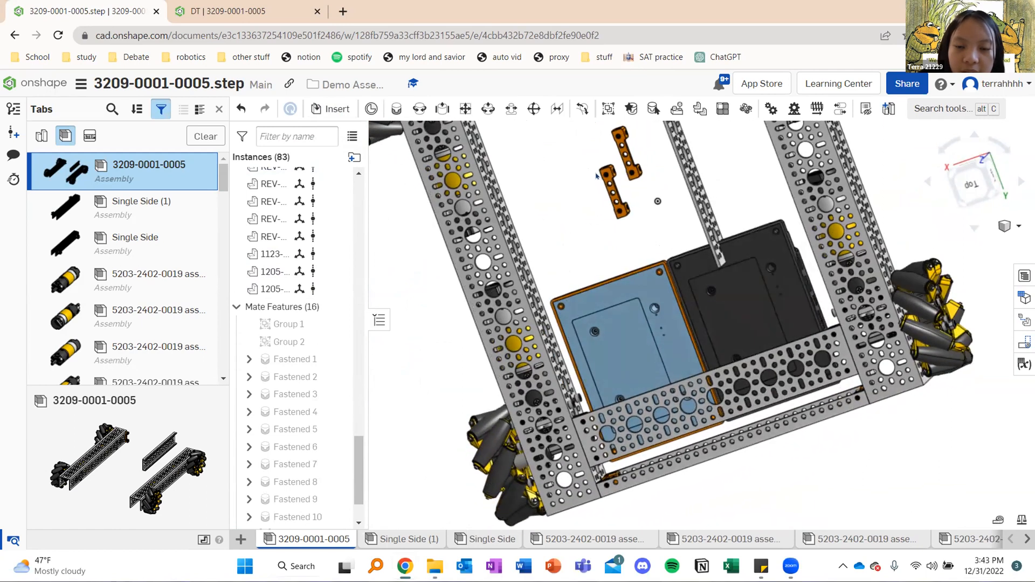
scroll(642, 187, "up", 3)
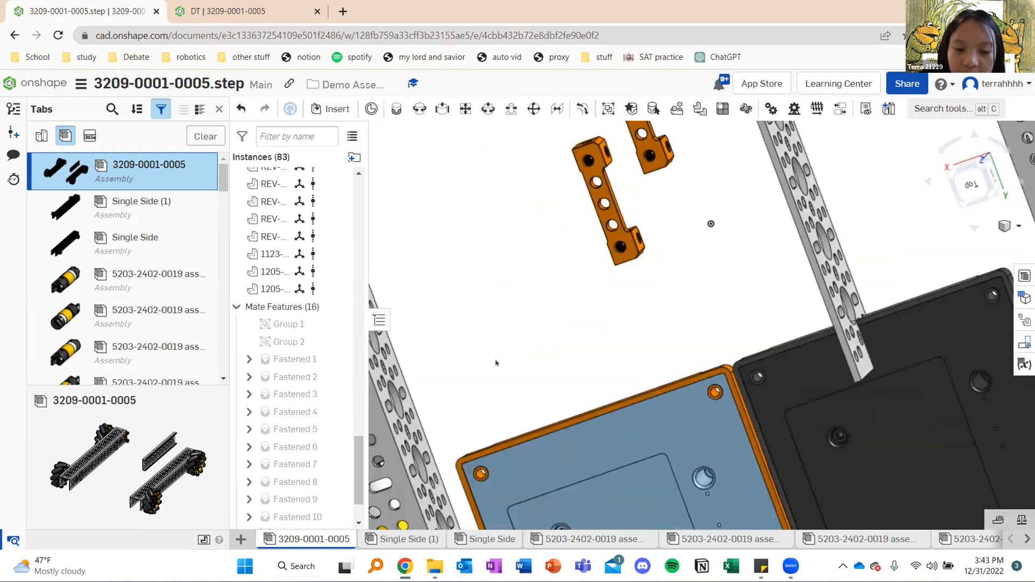
scroll(496, 356, "down", 5)
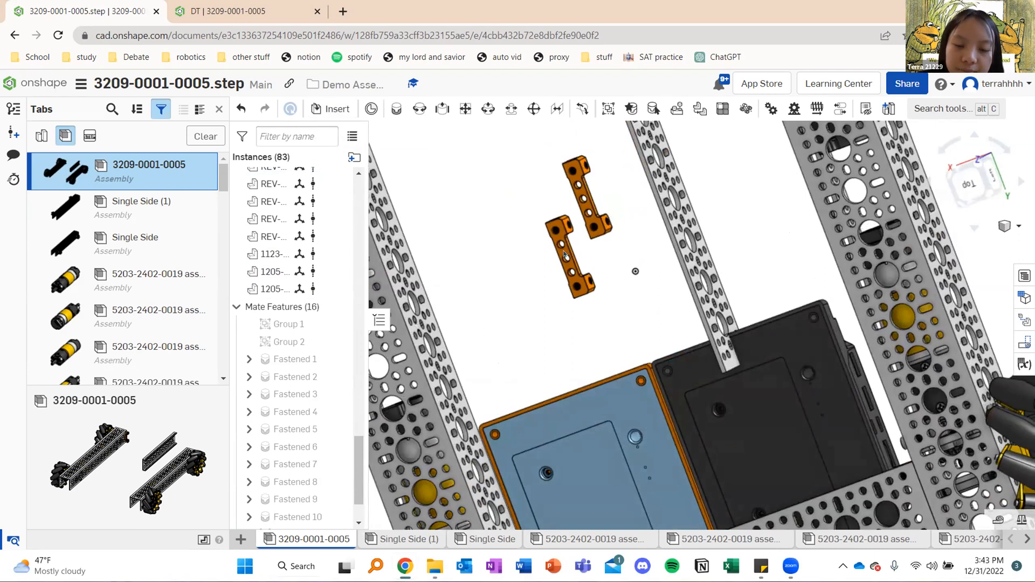
scroll(564, 254, "up", 5)
key("m")
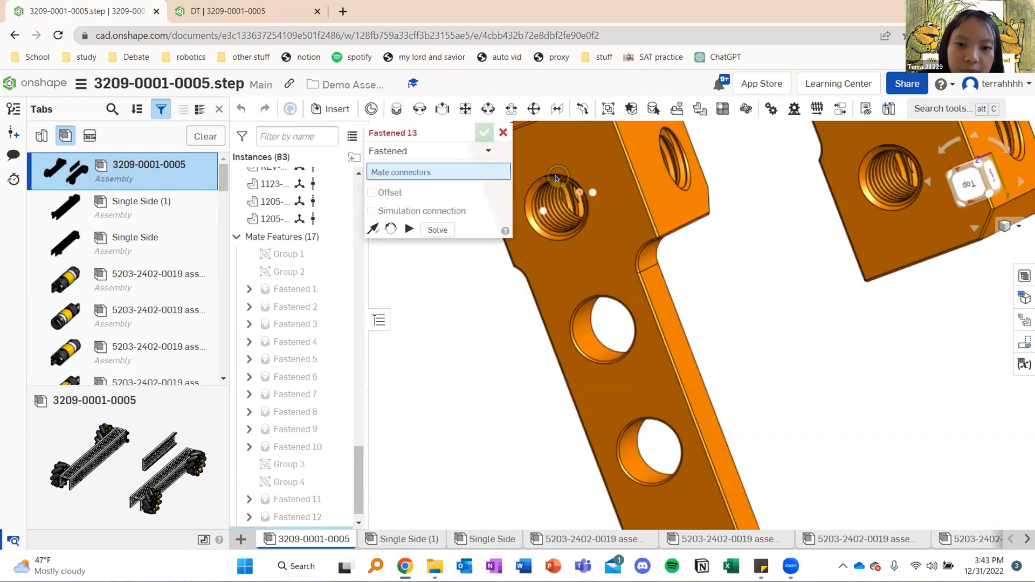
scroll(540, 180, "up", 5)
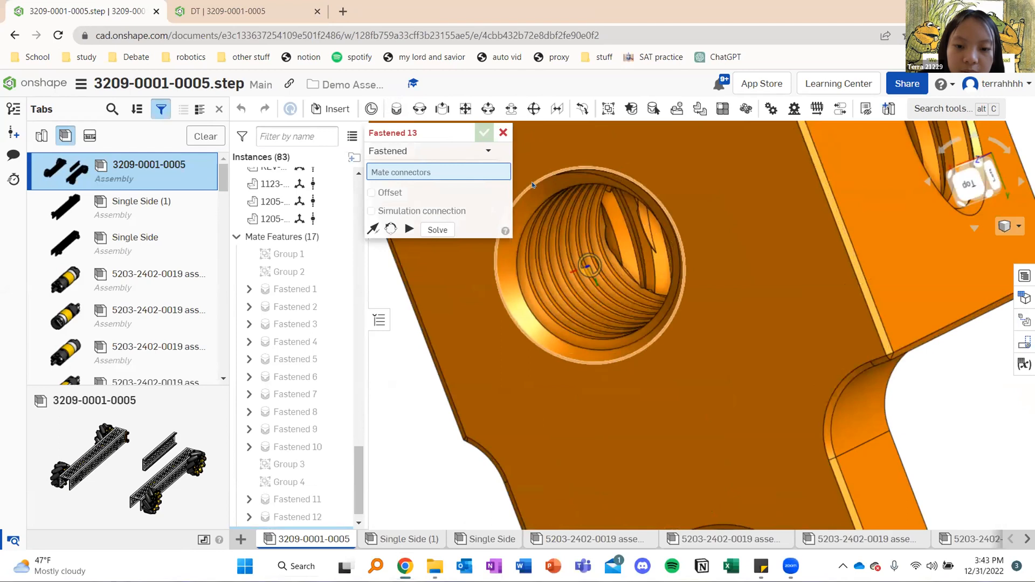
left_click(532, 182)
Set a round hole in the 1120-0017 channel's inner wall, near the blue hub's open-side corner, as the bracket mate's second connector
scroll(421, 318, "down", 8)
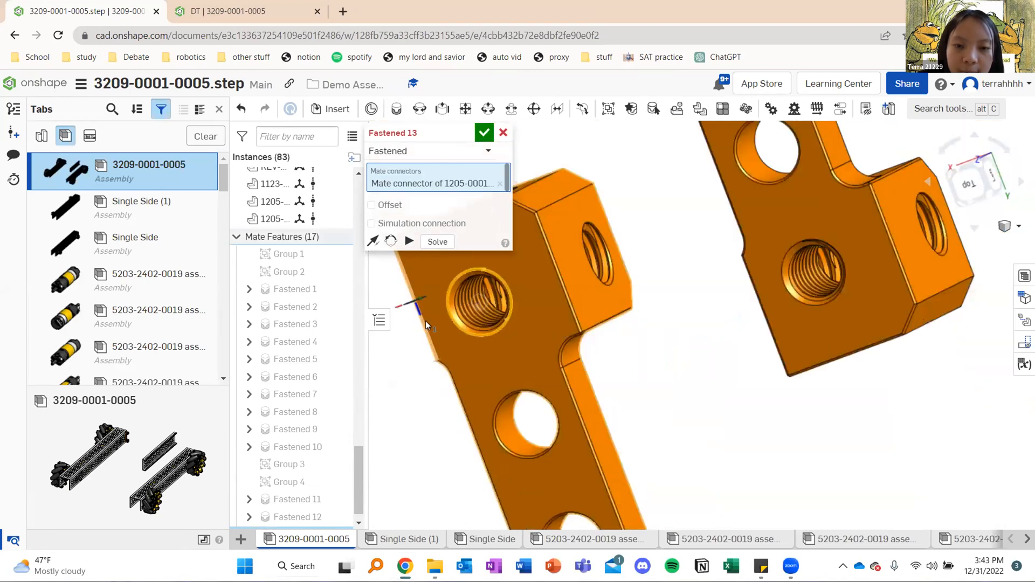
scroll(703, 164, "up", 3)
middle_click_drag(704, 164, 703, 158)
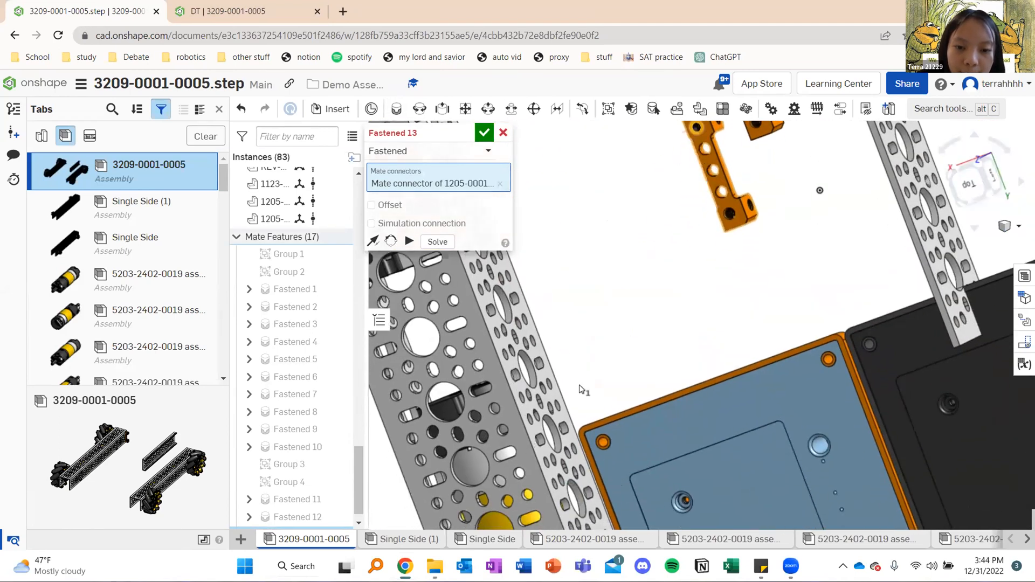
scroll(615, 347, "down", 5)
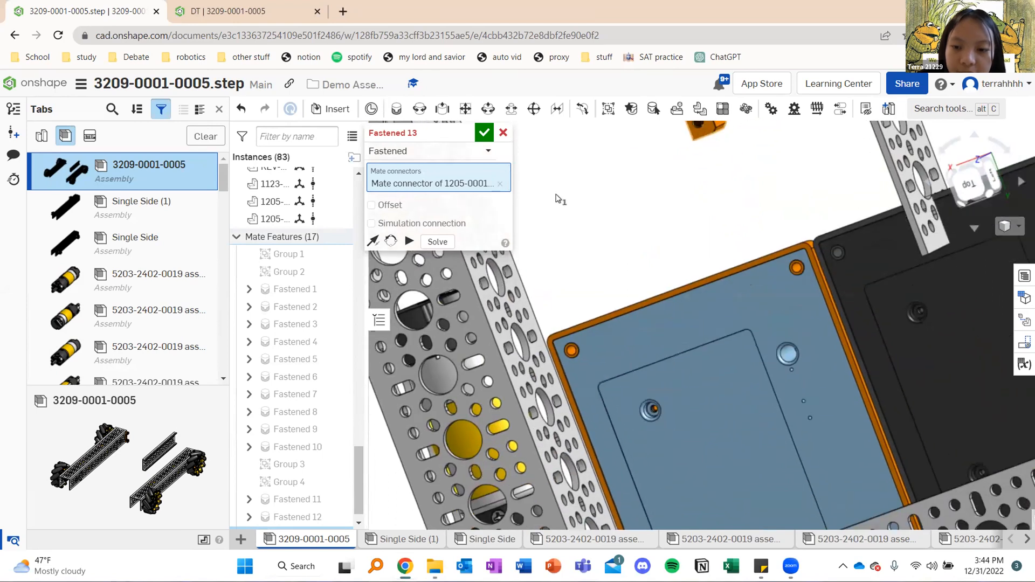
right_click_drag(563, 222, 593, 206)
scroll(673, 216, "up", 5)
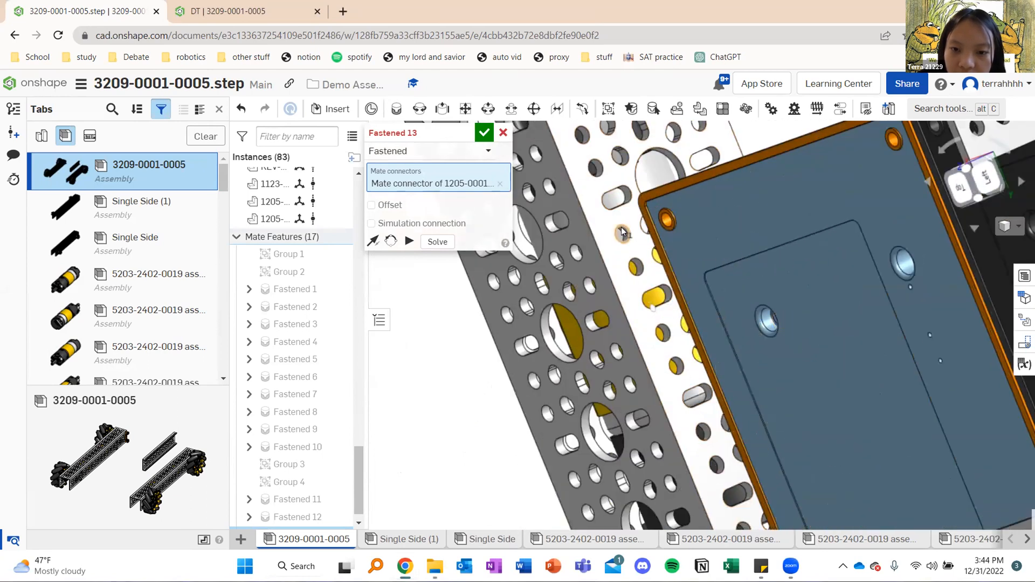
scroll(709, 228, "down", 5)
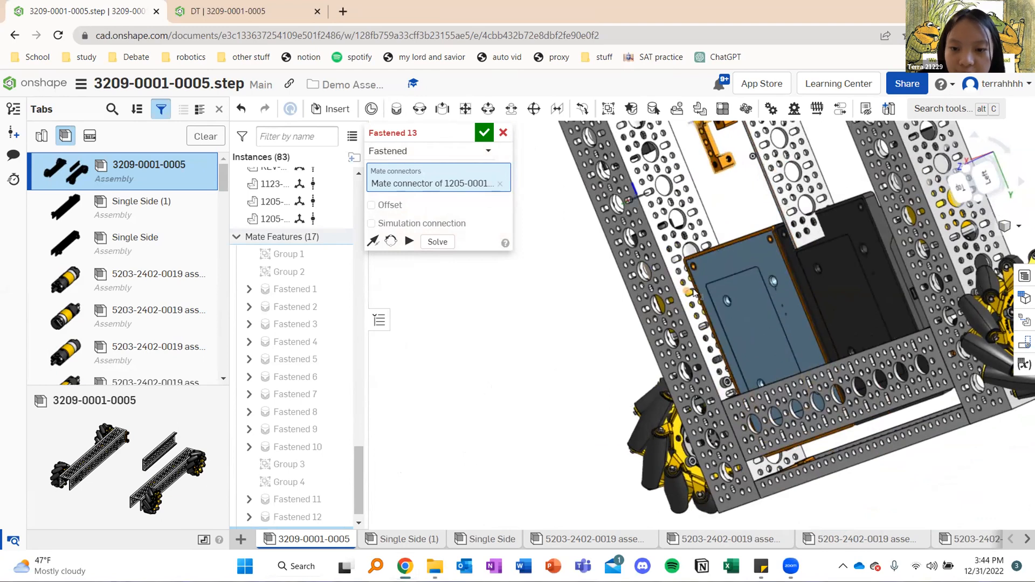
scroll(694, 293, "up", 5)
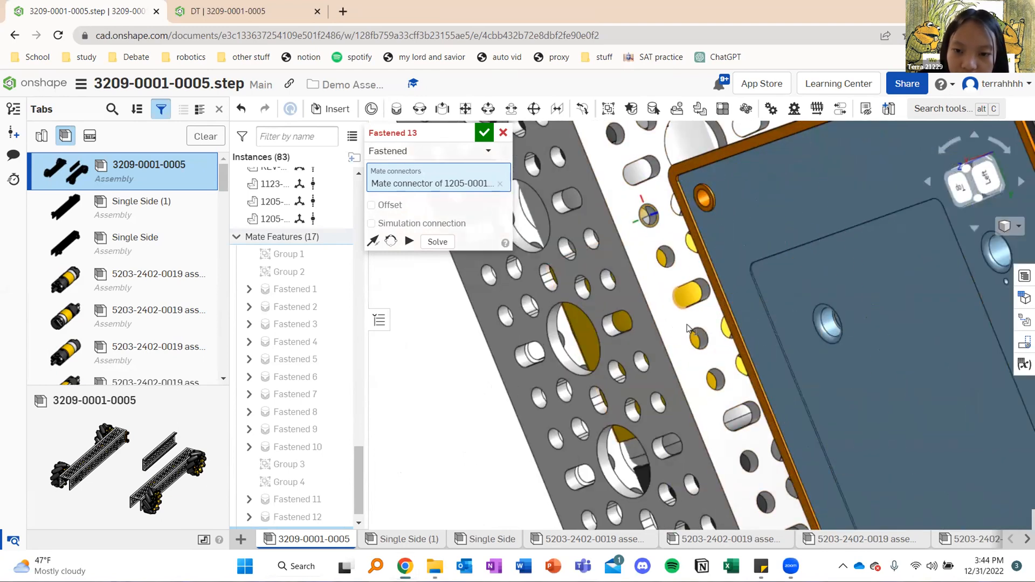
right_click_drag(729, 192, 737, 190)
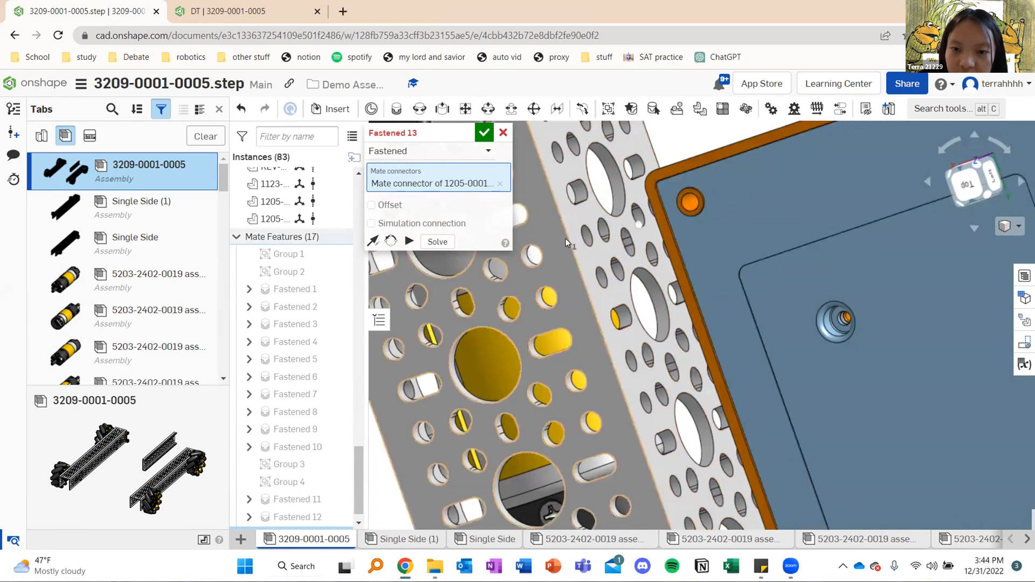
scroll(636, 238, "down", 3)
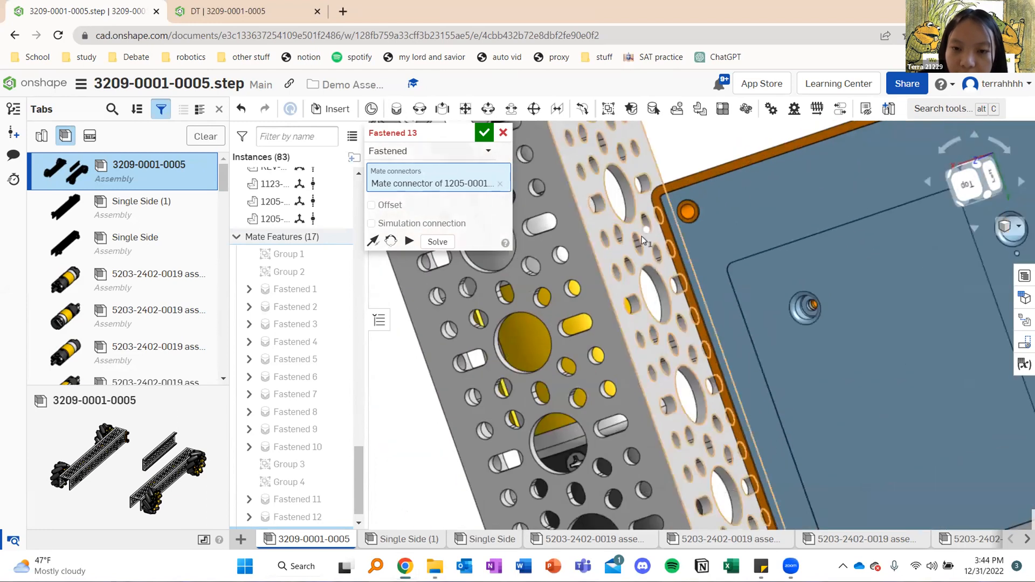
scroll(572, 243, "up", 5)
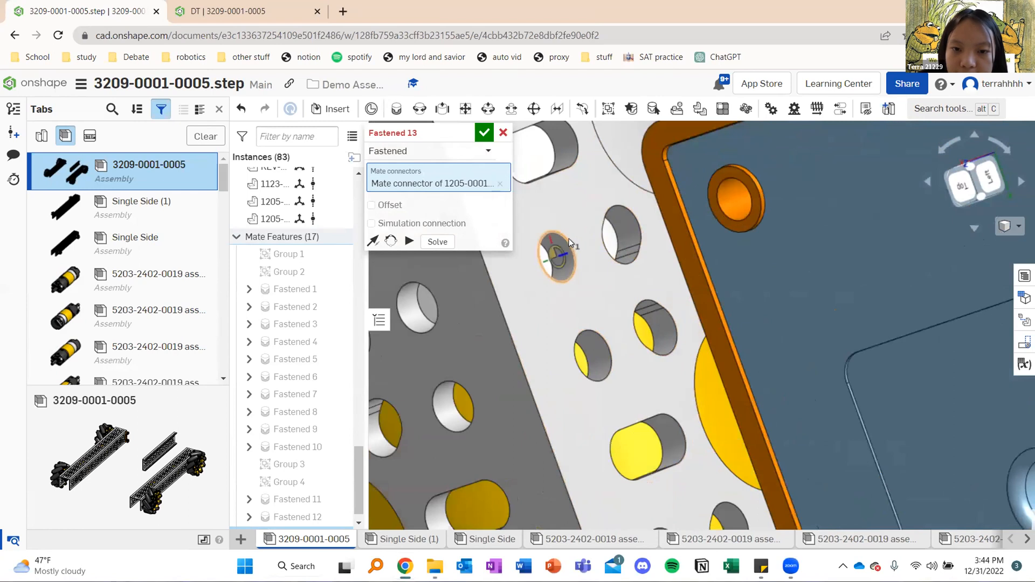
left_click(615, 249)
Reorient the bracket's secondary axis so it lies along the channel beside the blue hub, and accept the fastened mate
scroll(614, 250, "down", 3)
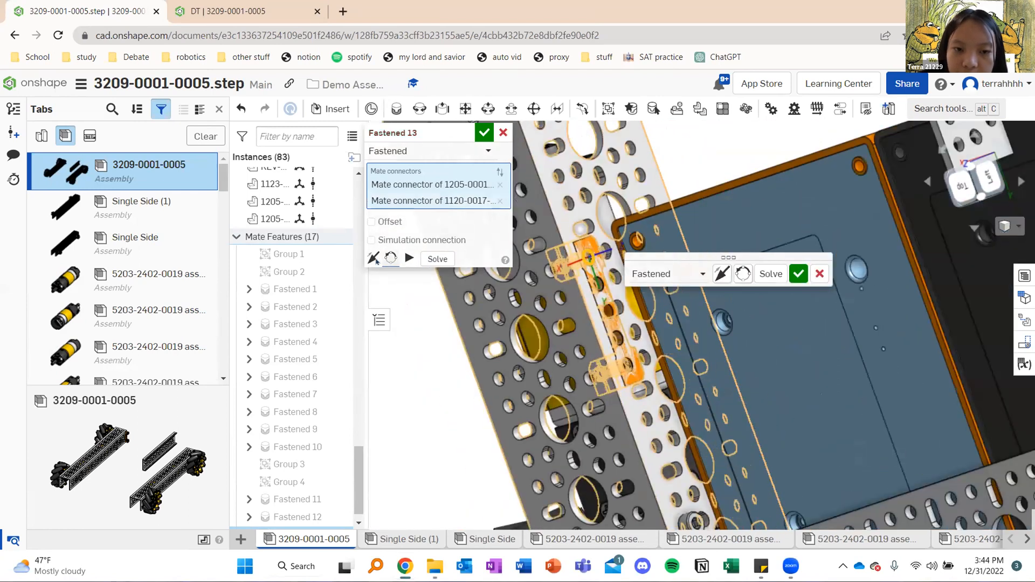
right_click_drag(657, 182, 585, 202)
left_click(392, 262)
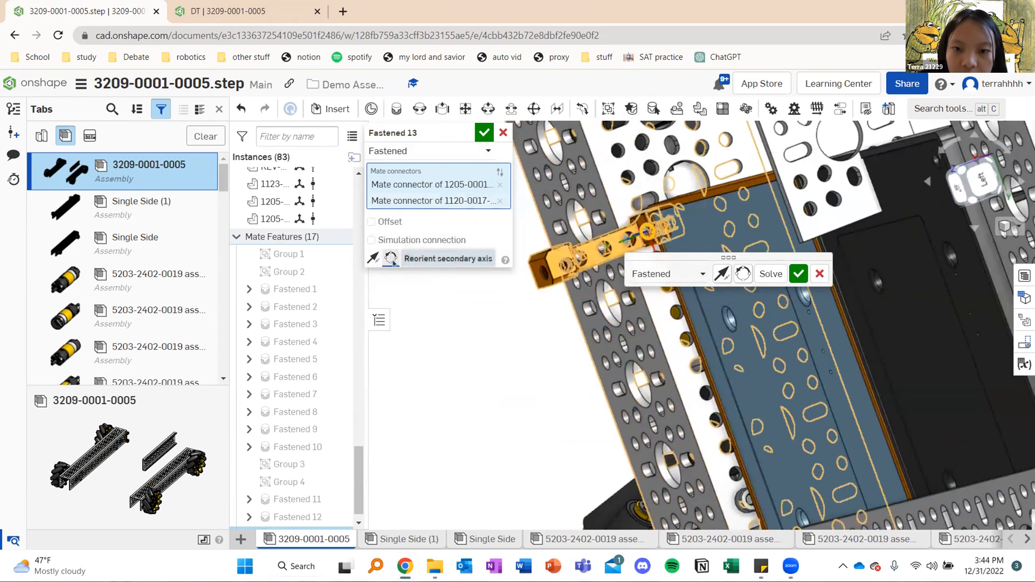
left_click(392, 260)
left_click(487, 134)
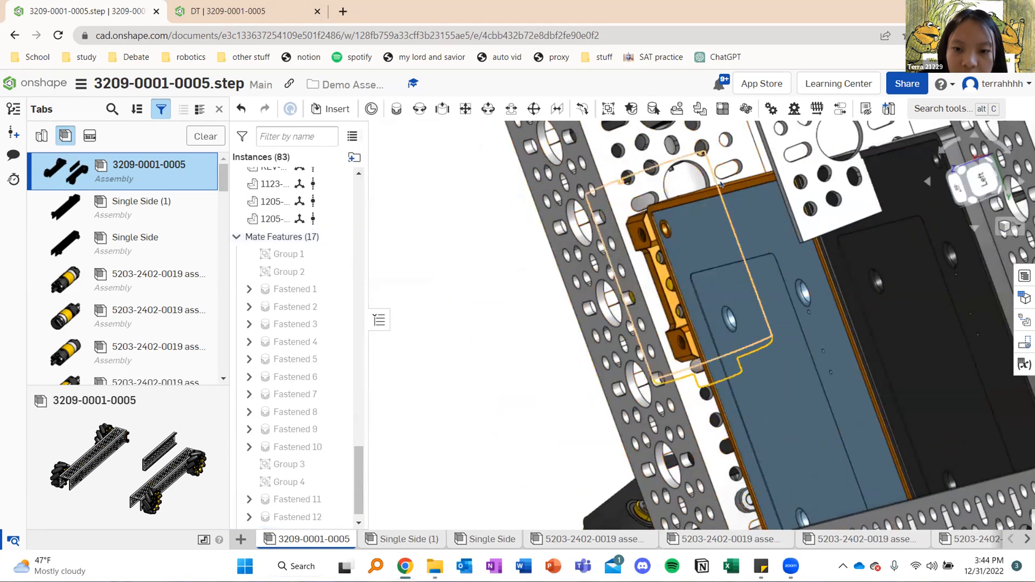
right_click_drag(612, 251, 685, 237)
scroll(684, 238, "down", 5)
scroll(683, 237, "up", 5)
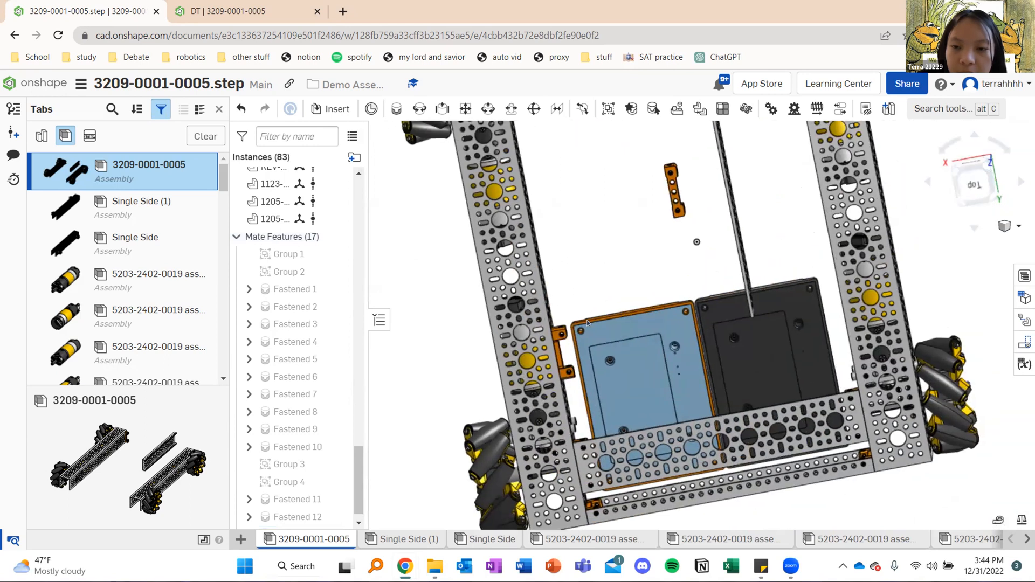
scroll(634, 185, "up", 10)
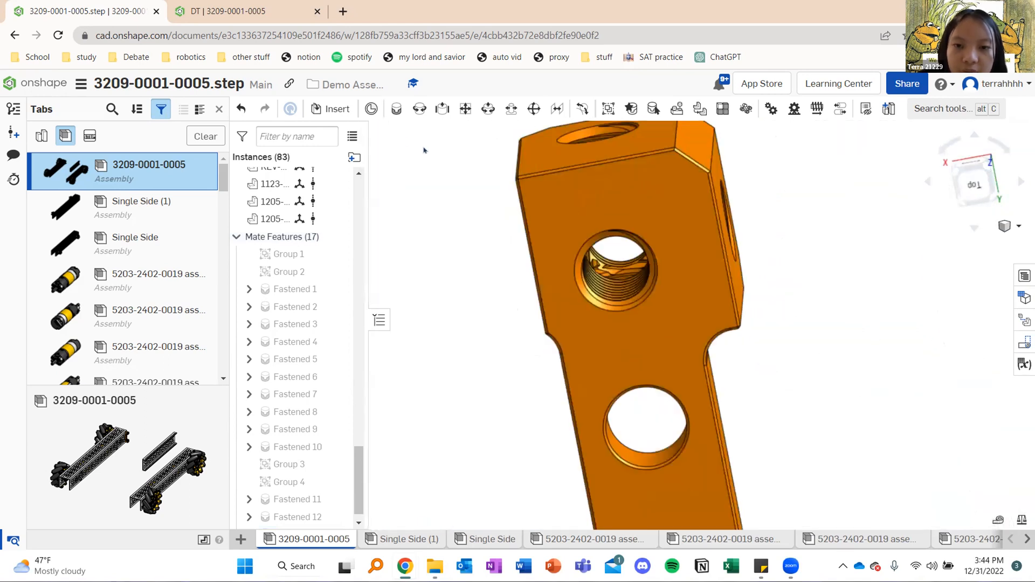
key("f")
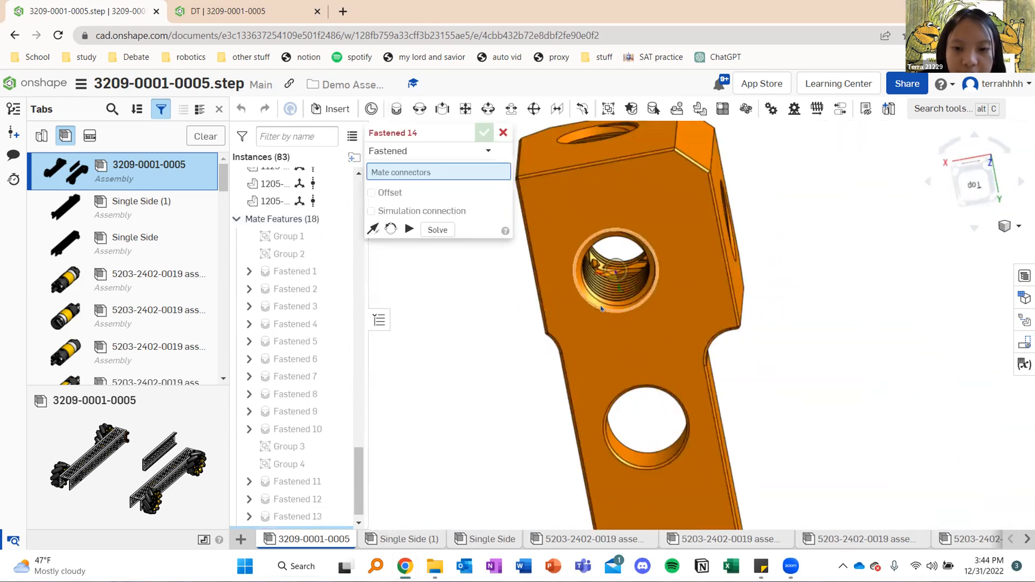
left_click(619, 284)
Fasten the bracket to a round hole in the opposite channel's inner wall beside the black hub, reorienting it along the channel
scroll(523, 254, "down", 10)
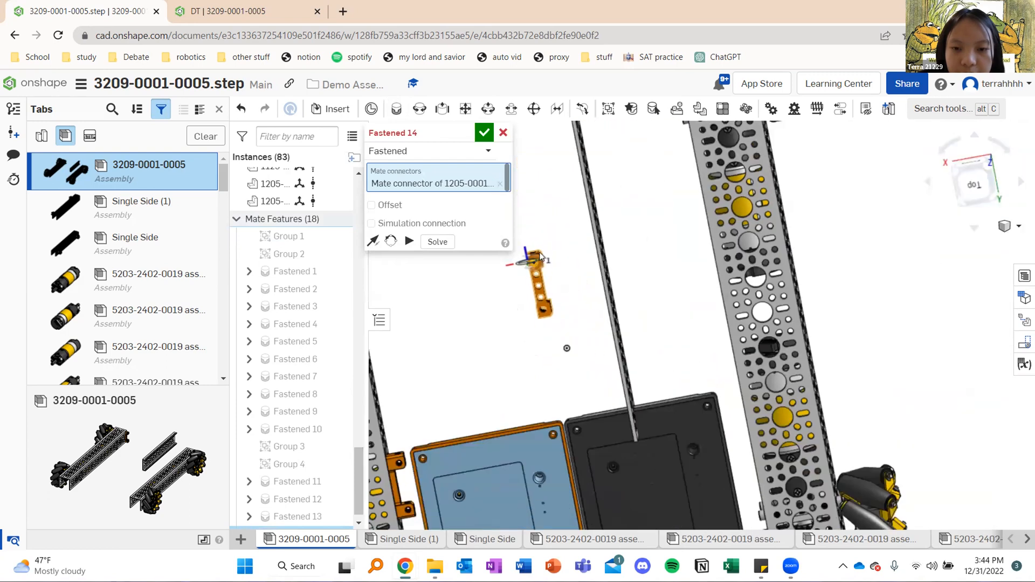
middle_click_drag(644, 238, 637, 91)
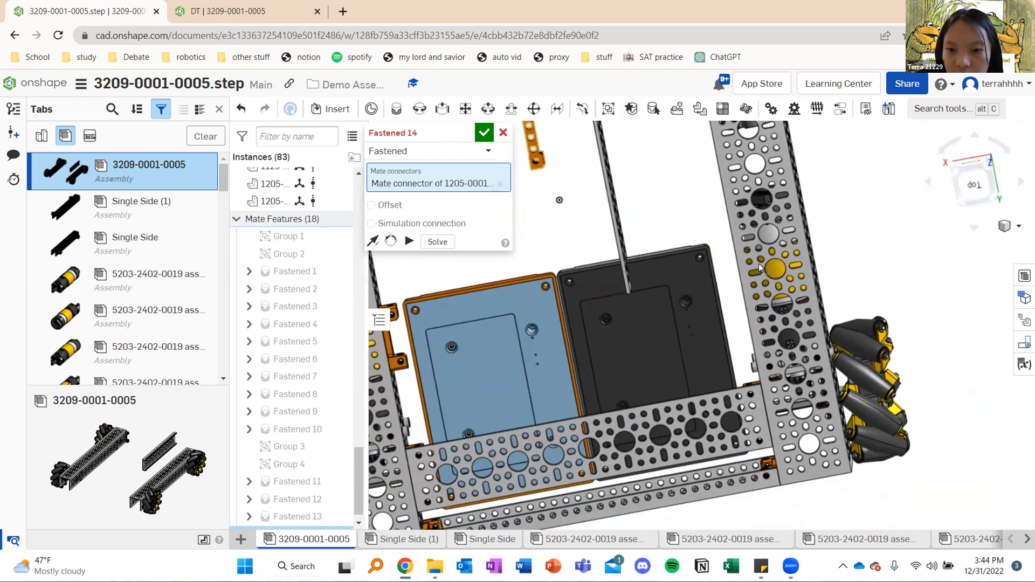
scroll(758, 263, "up", 10)
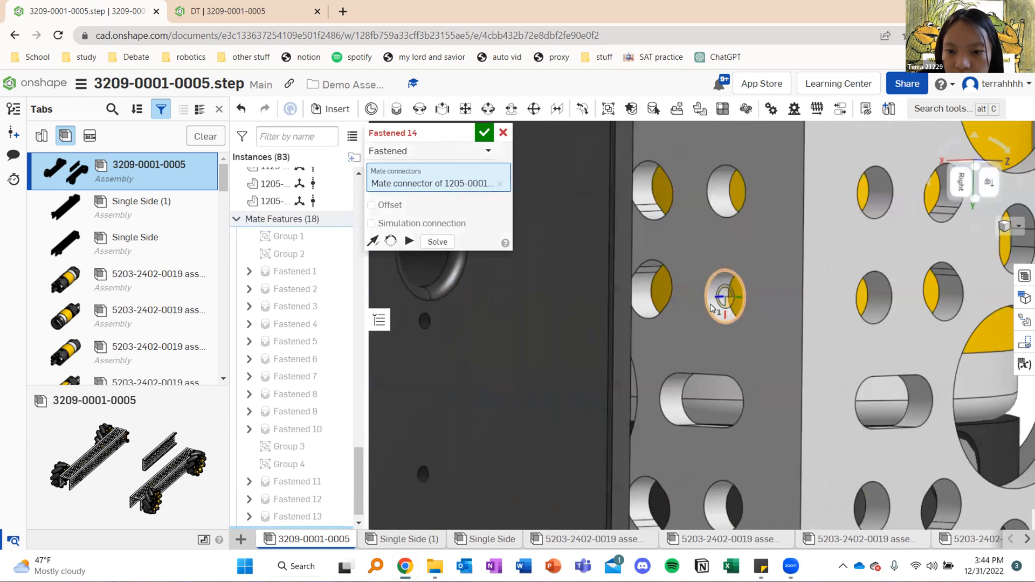
left_click(711, 304)
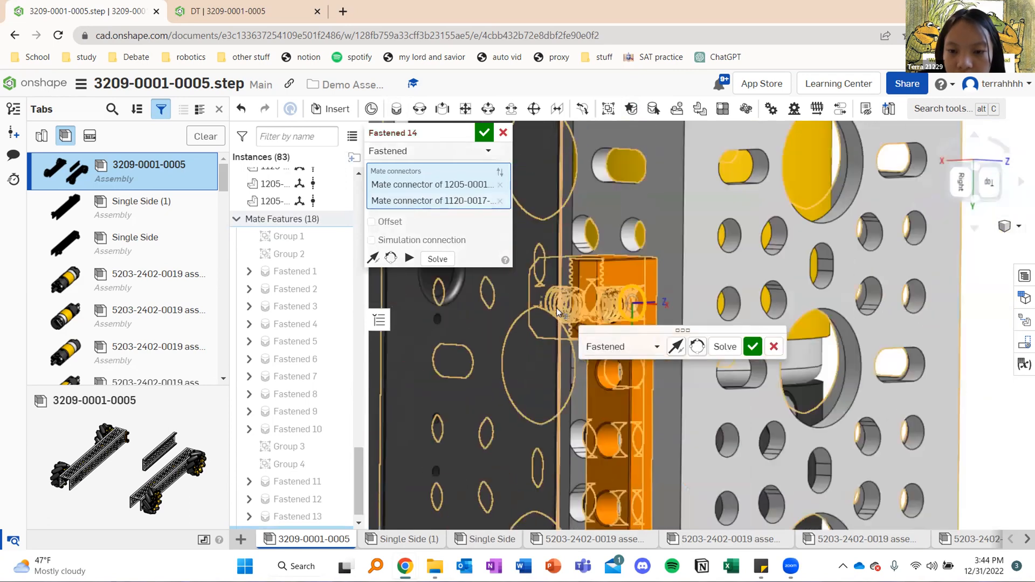
scroll(557, 309, "down", 3)
left_click(390, 259)
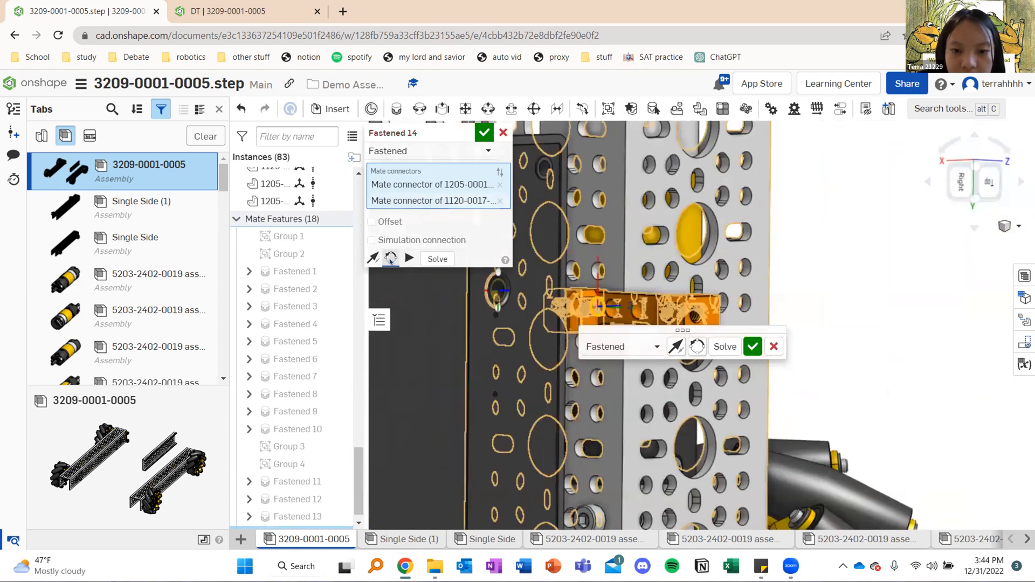
left_click(389, 259)
left_click(485, 134)
right_click_drag(488, 138, 487, 223)
scroll(485, 224, "down", 2)
middle_click_drag(621, 230, 885, 453)
scroll(709, 241, "down", 2)
right_click_drag(710, 241, 674, 246)
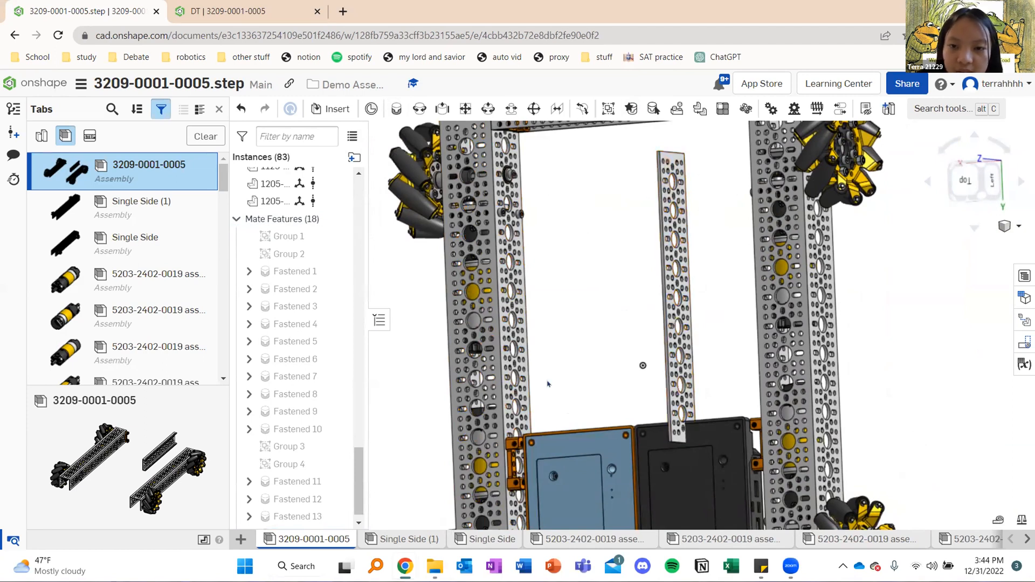
right_click_drag(677, 175, 661, 165)
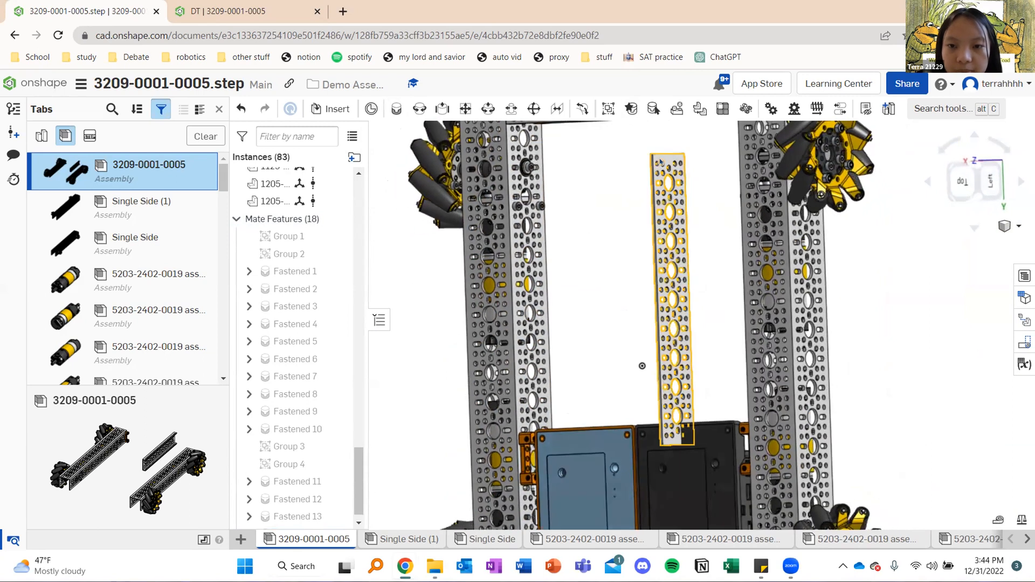
scroll(660, 162, "up", 5)
scroll(660, 161, "up", 5)
left_click(397, 109)
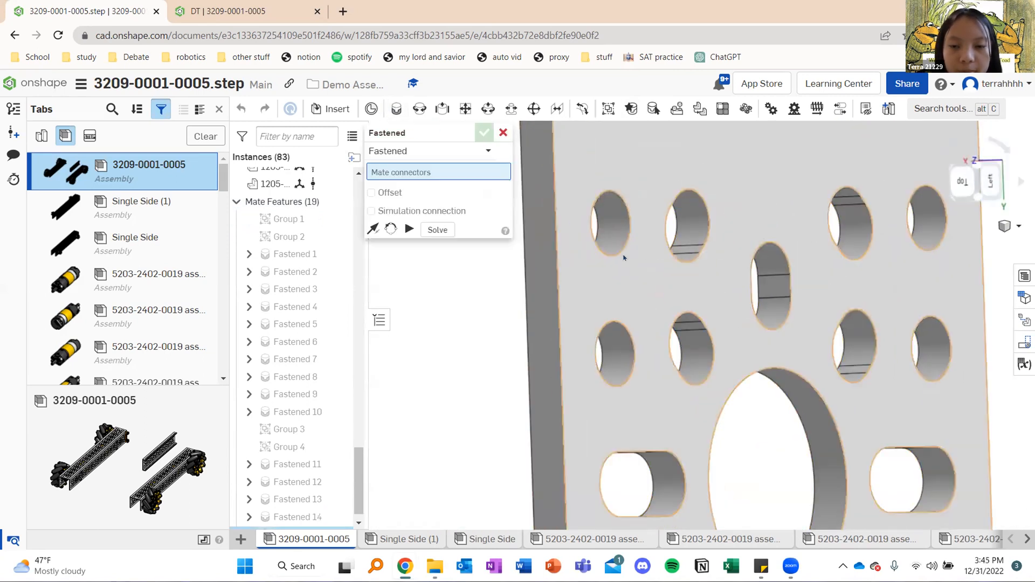
left_click(636, 254)
Fasten the plate to the threaded hole of the bracket beside the black hub, reorienting it to span both hubs
scroll(642, 248, "down", 10)
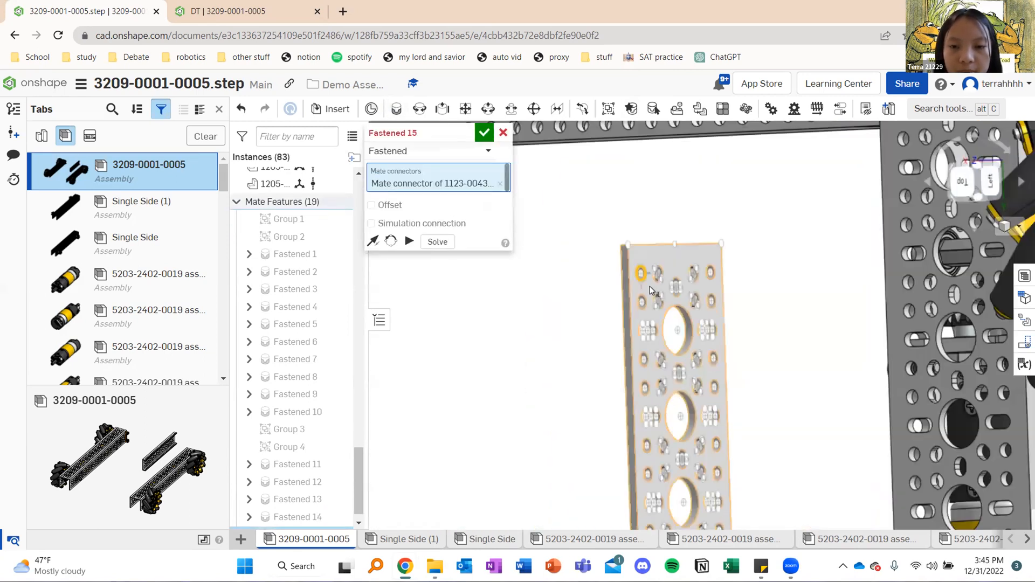
scroll(723, 377, "up", 10)
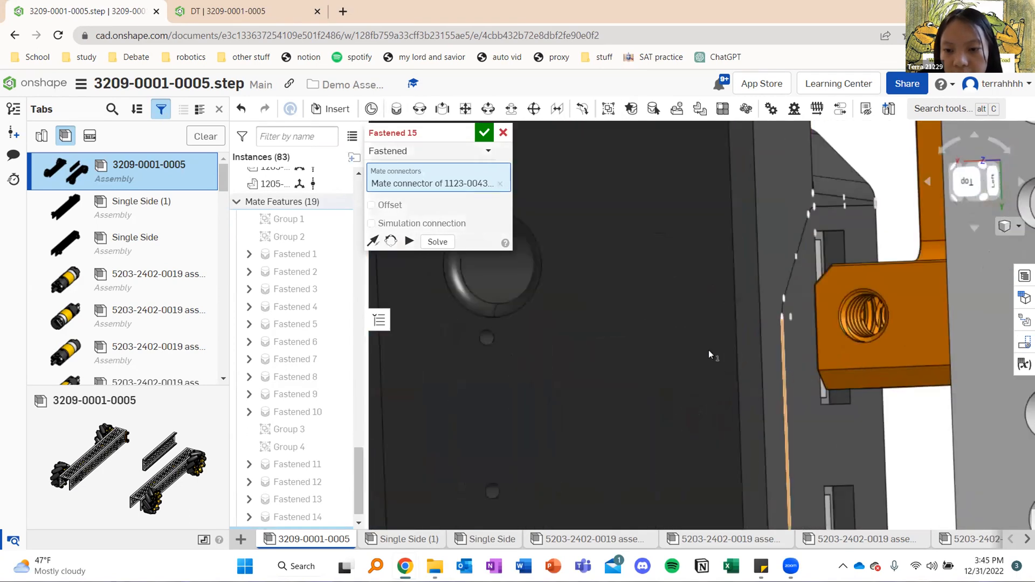
middle_click_drag(708, 350, 527, 316)
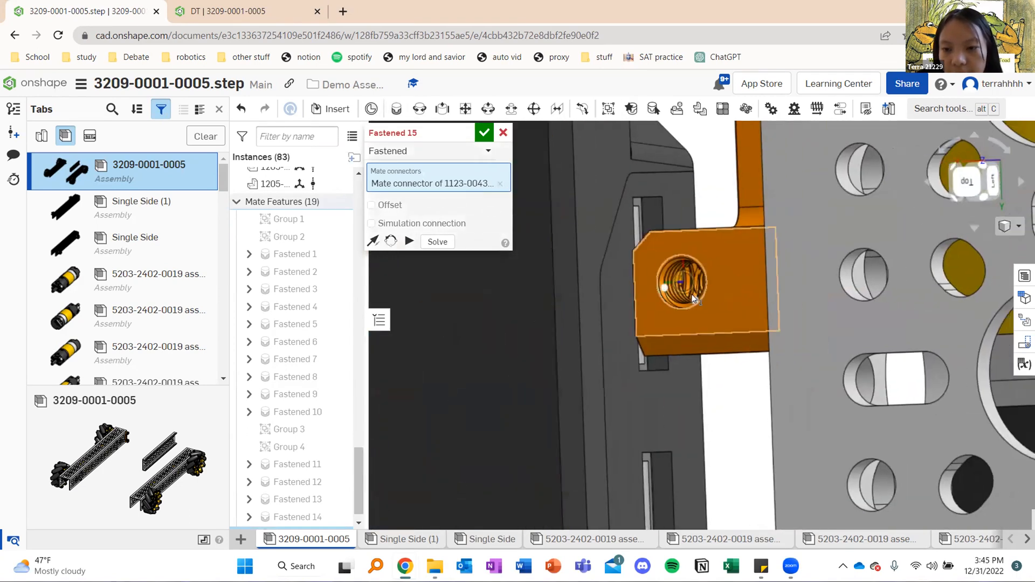
left_click(694, 305)
scroll(588, 355, "down", 6)
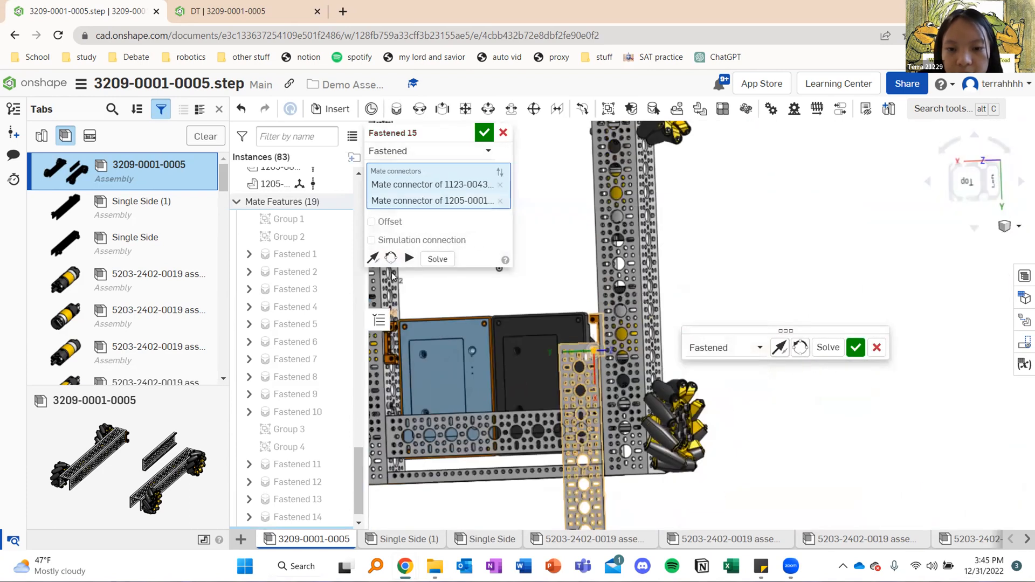
left_click(392, 259)
left_click(393, 259)
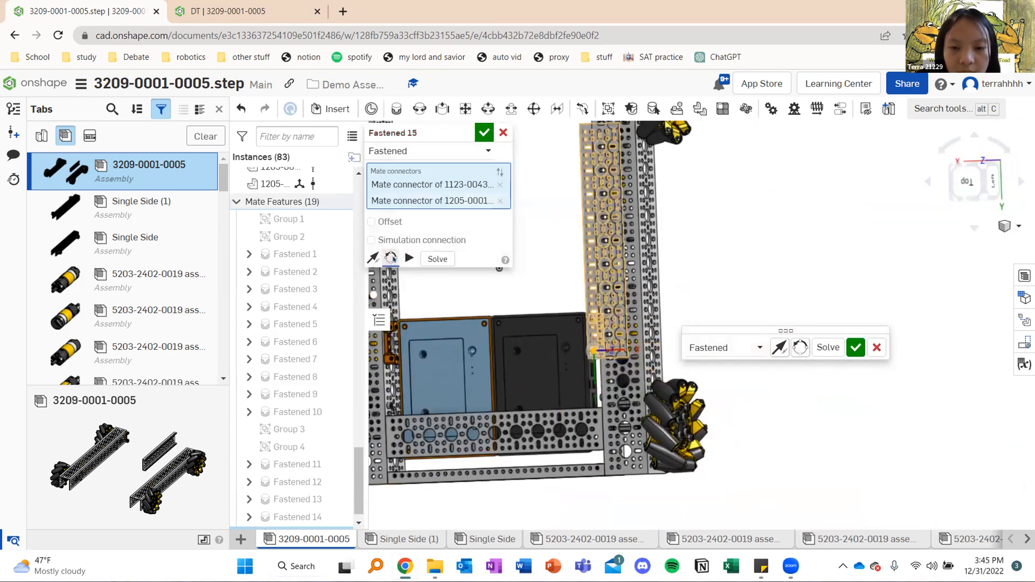
left_click(392, 258)
left_click(484, 132)
Examine the assembled drivetrain from the Top view, checking both plates across the hubs
right_click_drag(497, 268, 658, 267)
scroll(669, 244, "down", 5)
middle_click_drag(737, 261, 668, 274)
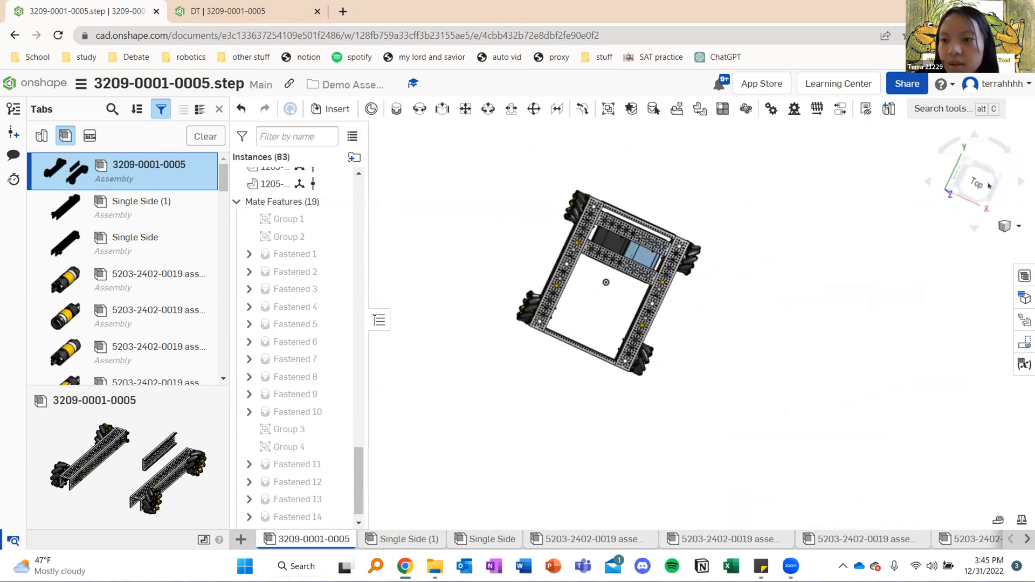
left_click(990, 185)
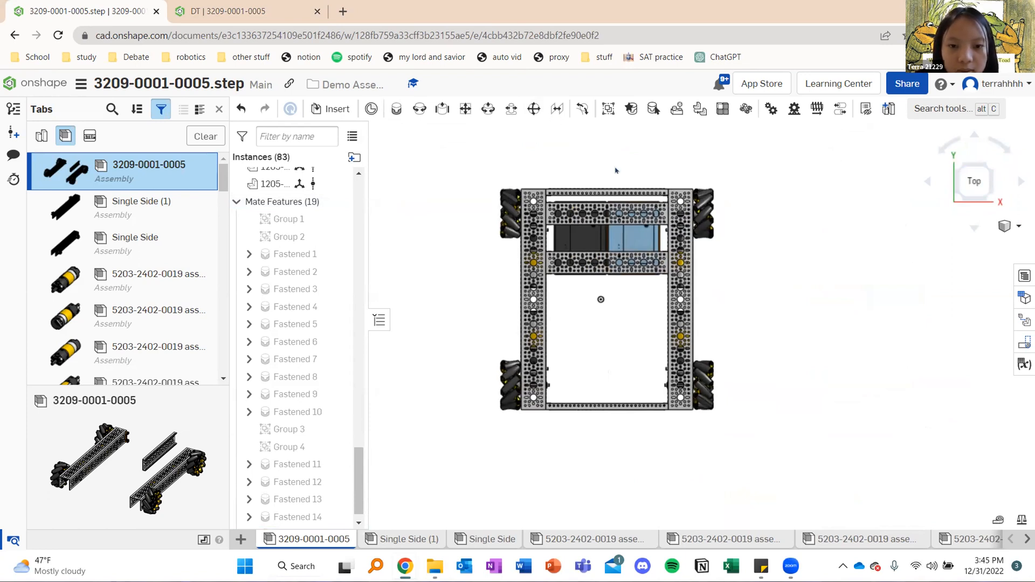
scroll(616, 170, "up", 3)
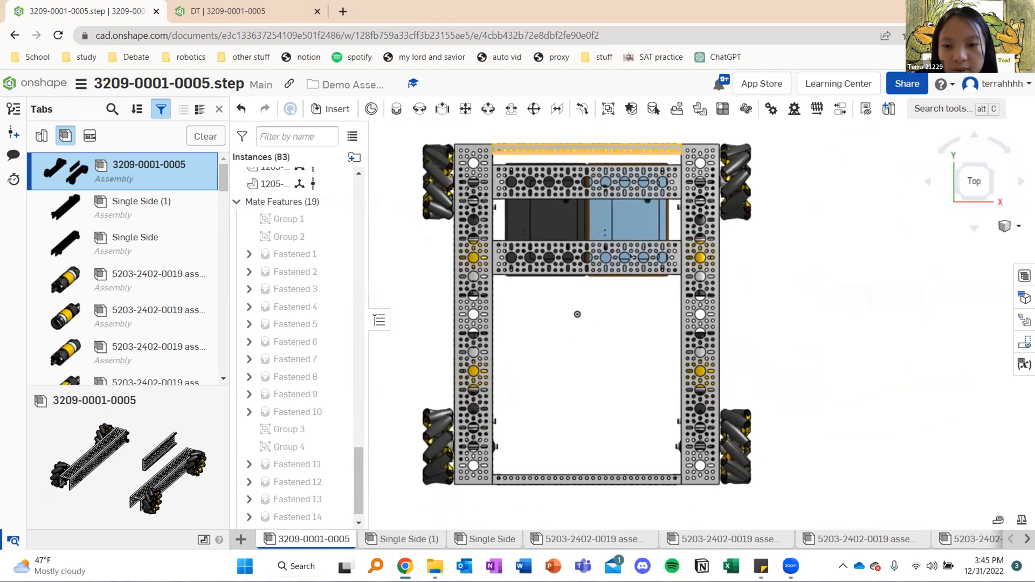
right_click_drag(632, 256, 627, 291)
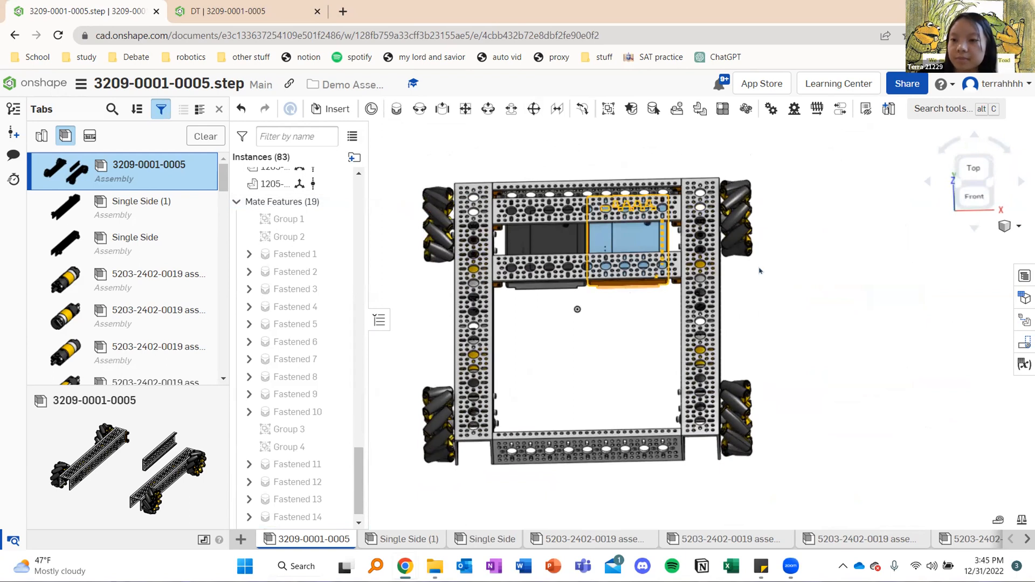
Turn perspective on for the assembly view and frame the whole drivetrain
left_click(1019, 227)
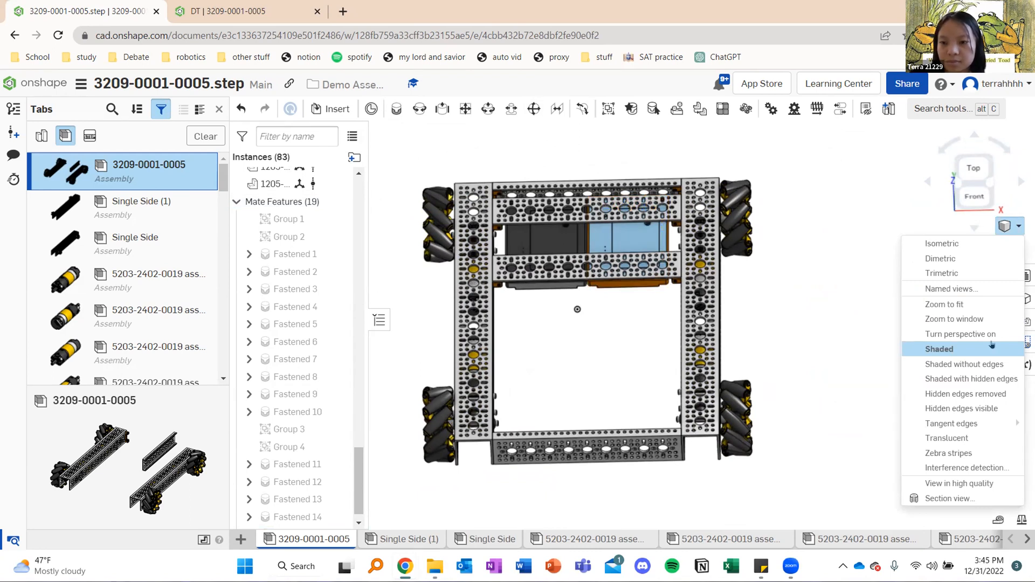
left_click(952, 334)
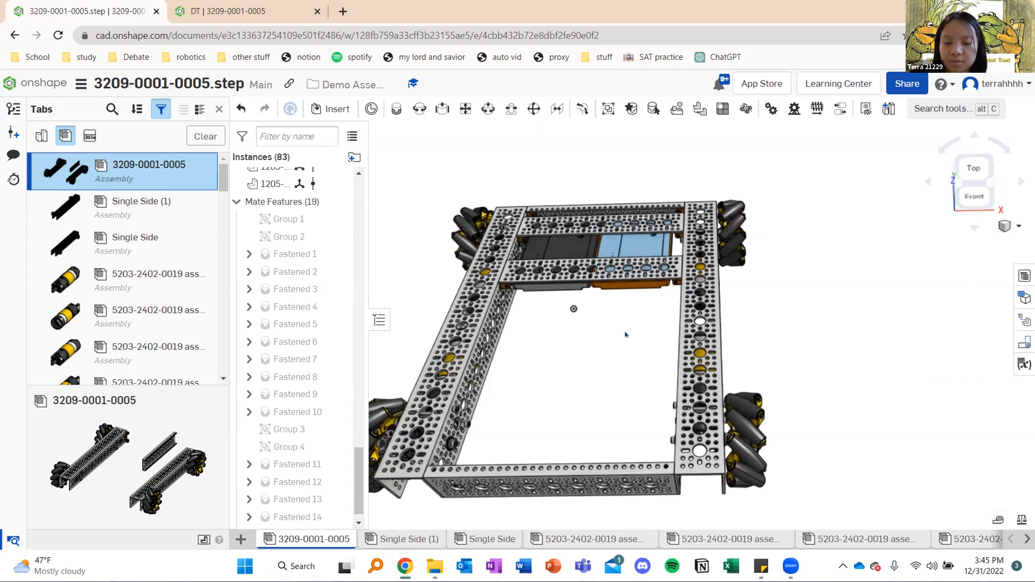
scroll(652, 299, "down", 3)
mouse_move(662, 293)
right_mouse_down()
mouse_move(657, 283)
mouse_move(658, 301)
right_mouse_up()
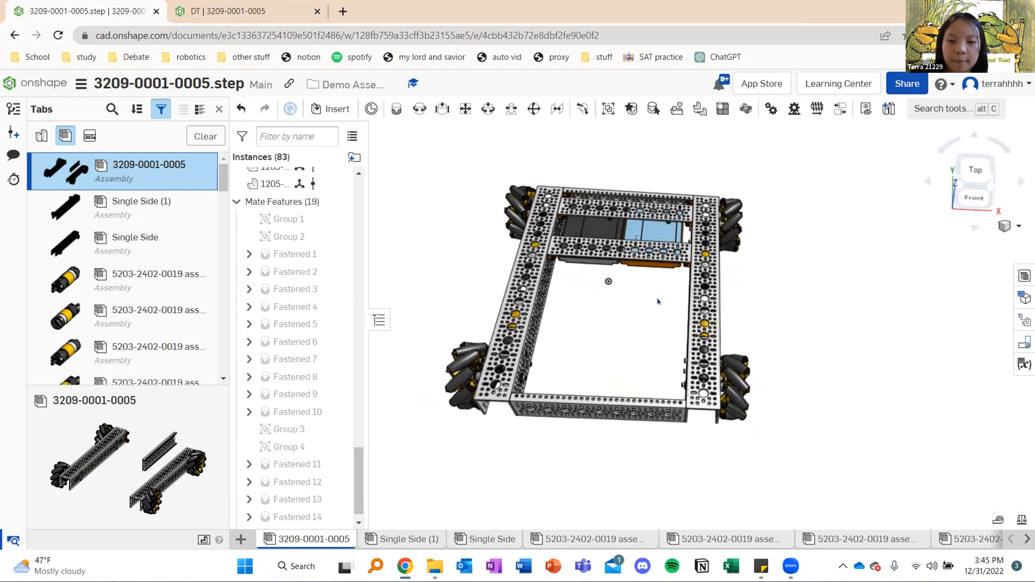
middle_click_drag(621, 283, 613, 315)
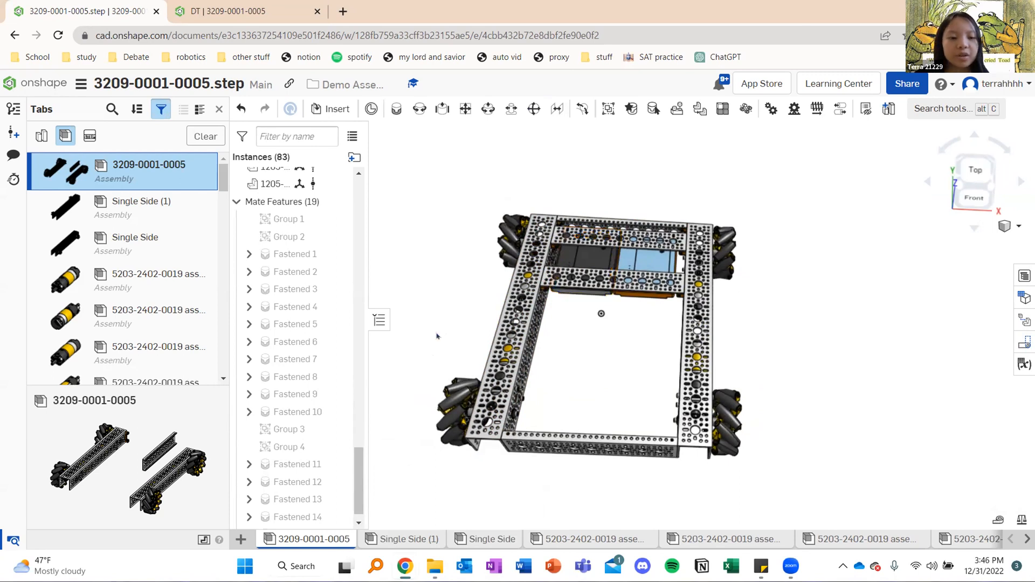
Switch to the 21229 OnShape Class presentation in Google Slides and advance to the "Interested in programming?" slide
mouse_move(405, 566)
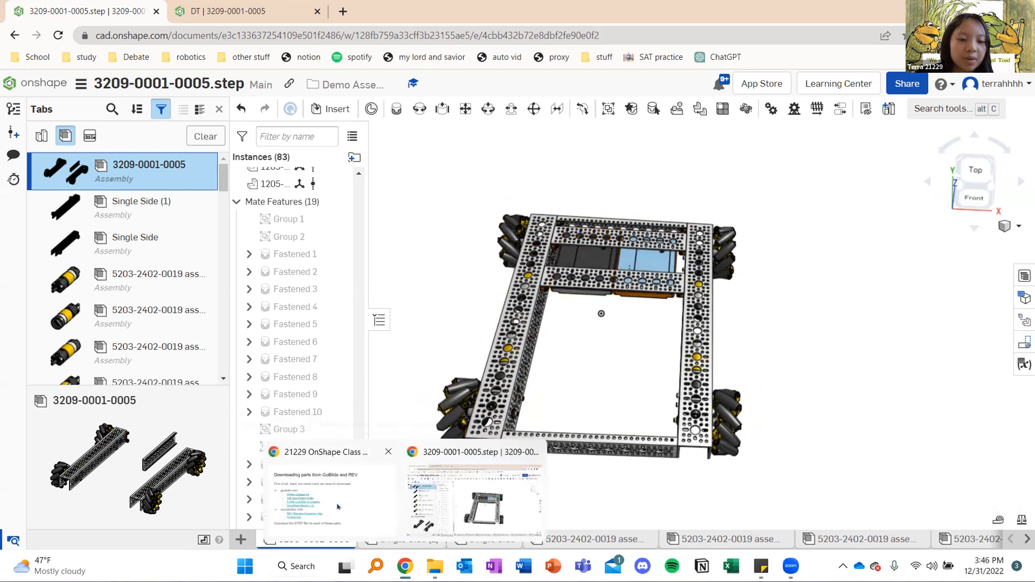
left_click(334, 507)
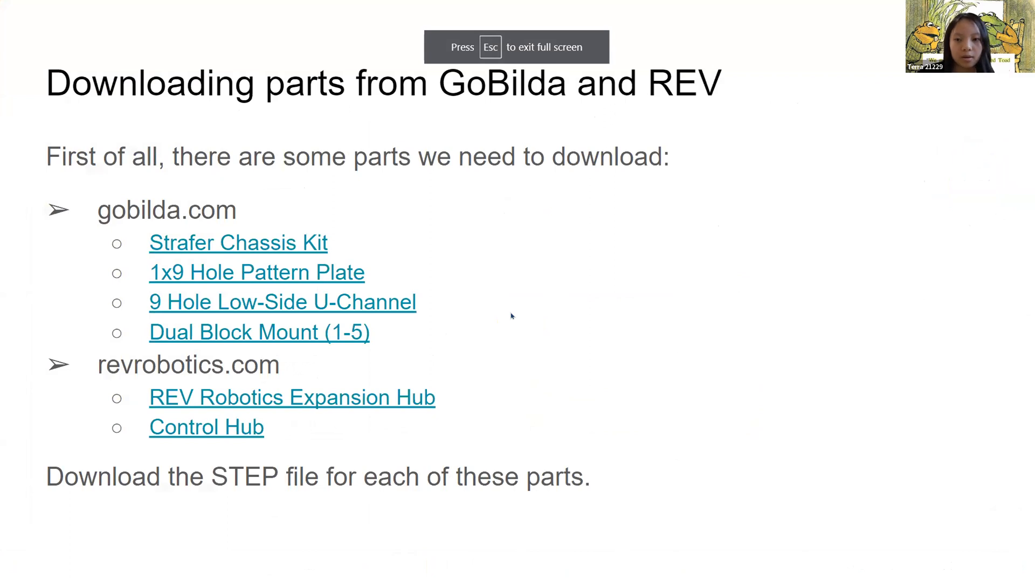
key("alt+Tab")
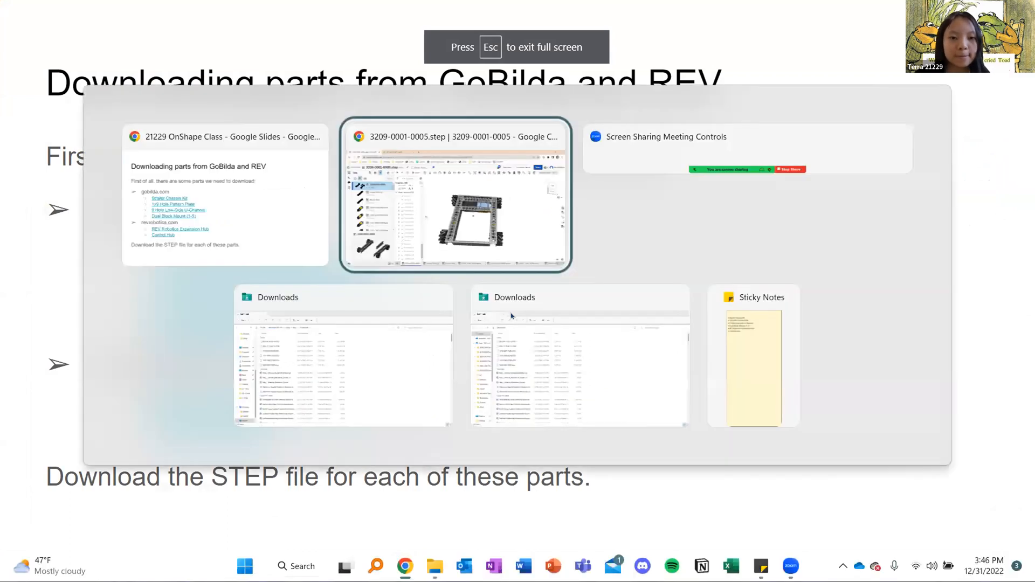
key("alt+Tab")
key("alt+Tab")
key("alt+Tab")
key("alt+Tab")
key("alt+Tab")
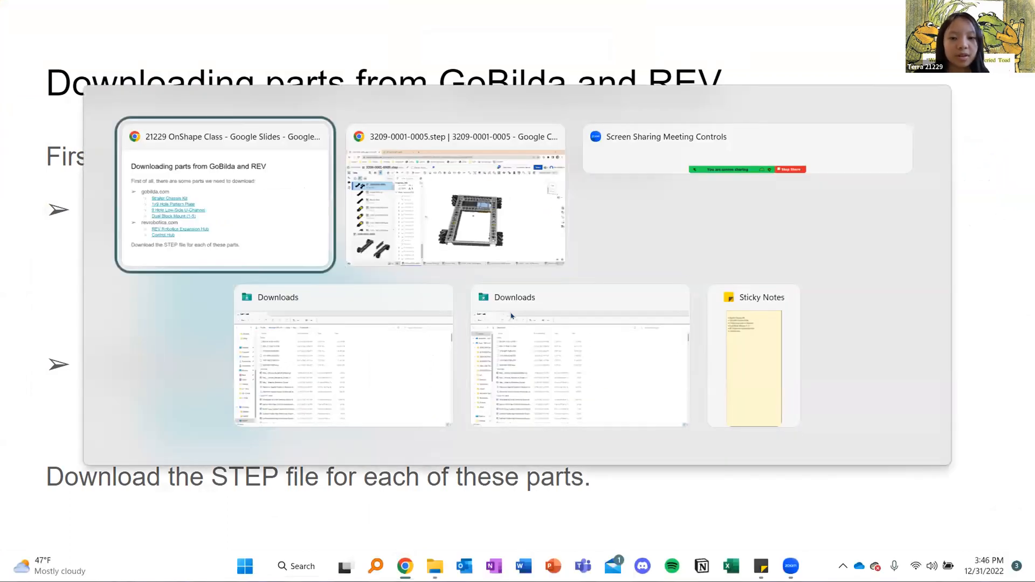
key("Right")
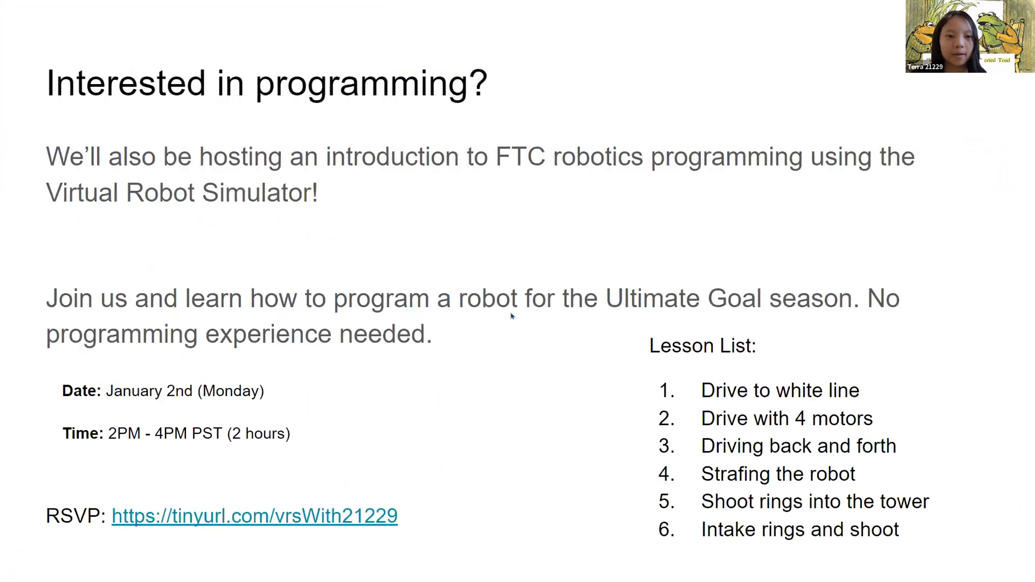